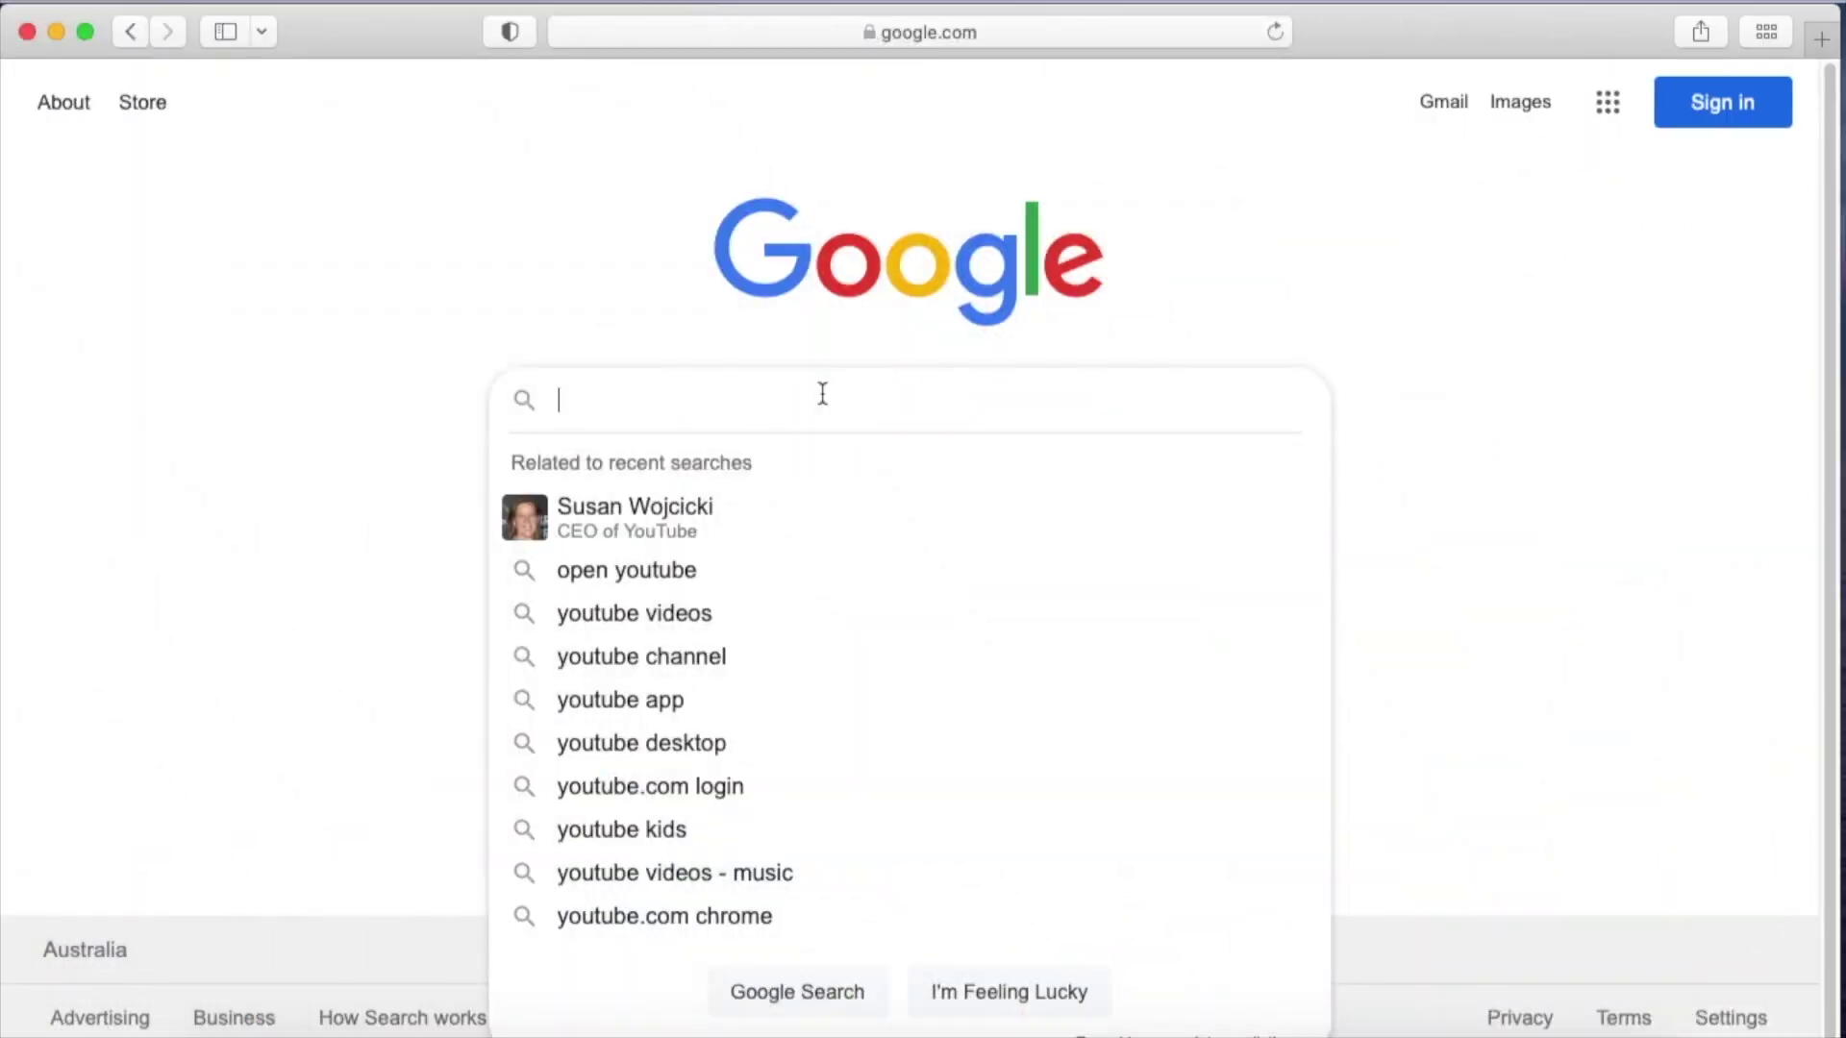
- Search Google for "youtube" and open the YouTube website from the results
text(you)
click(630, 467)
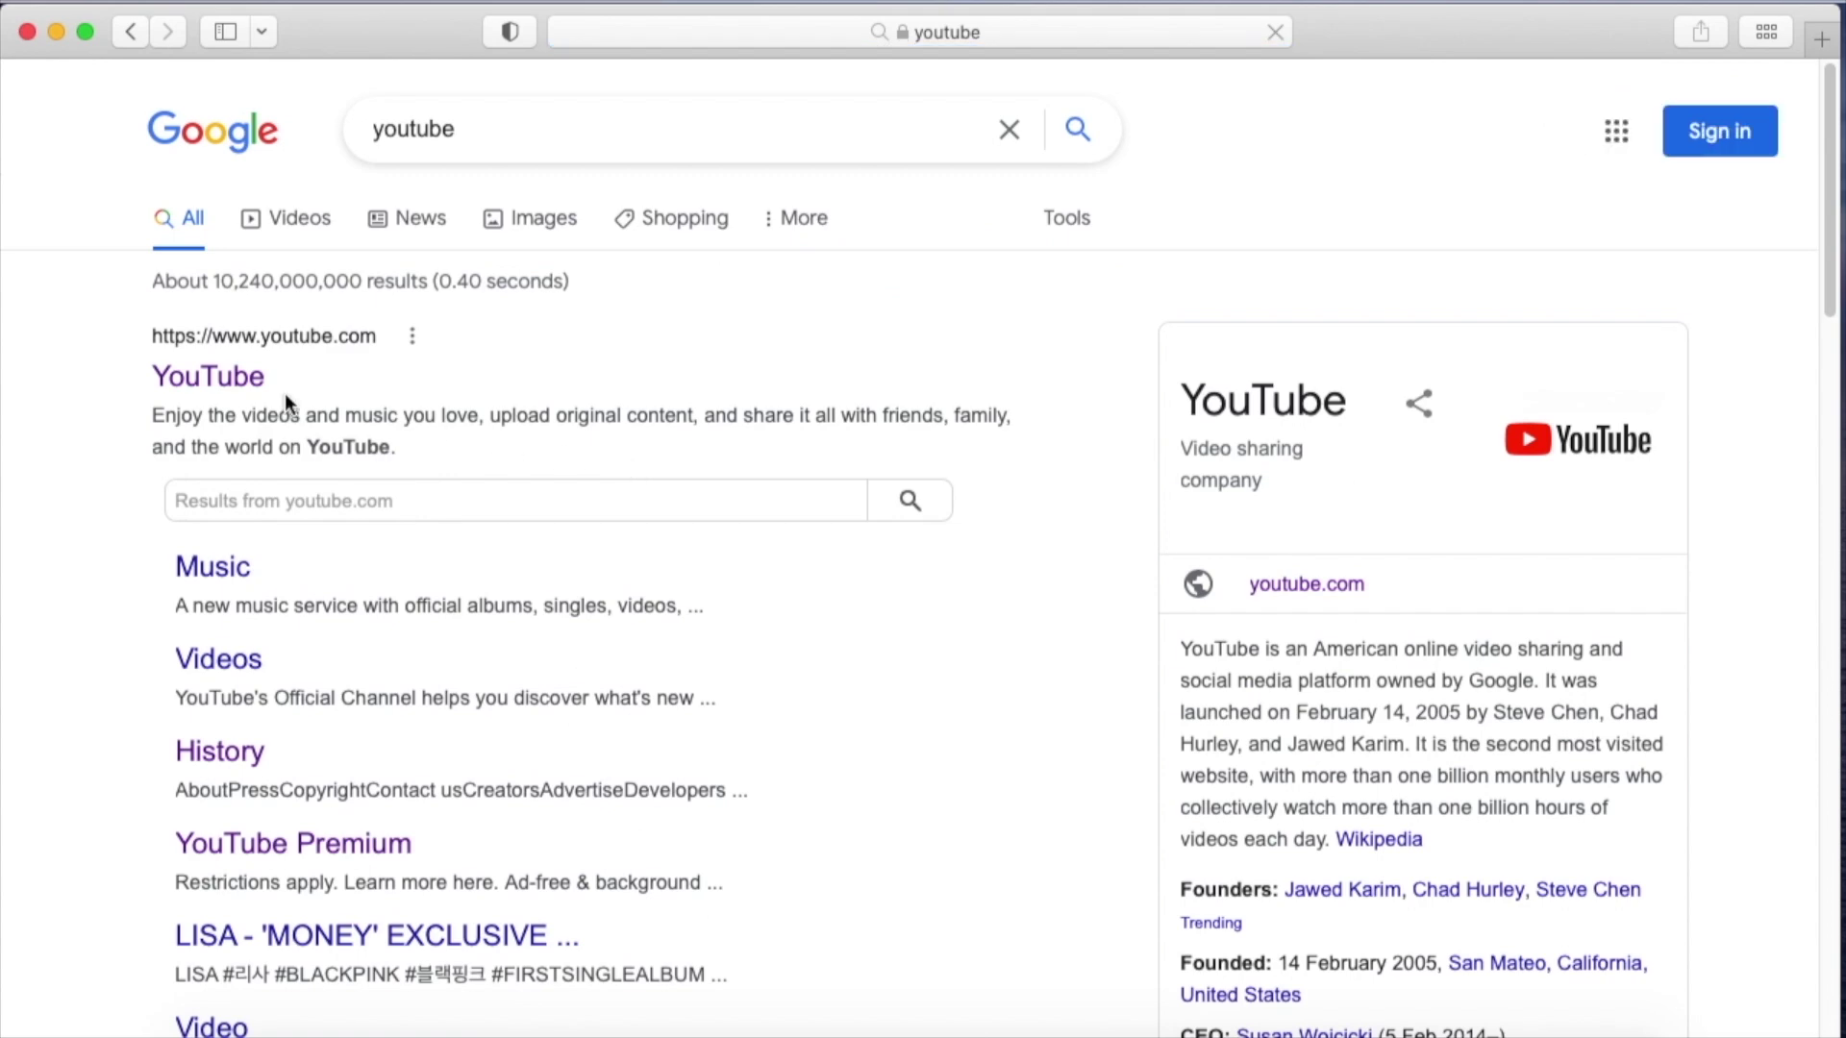
click(211, 377)
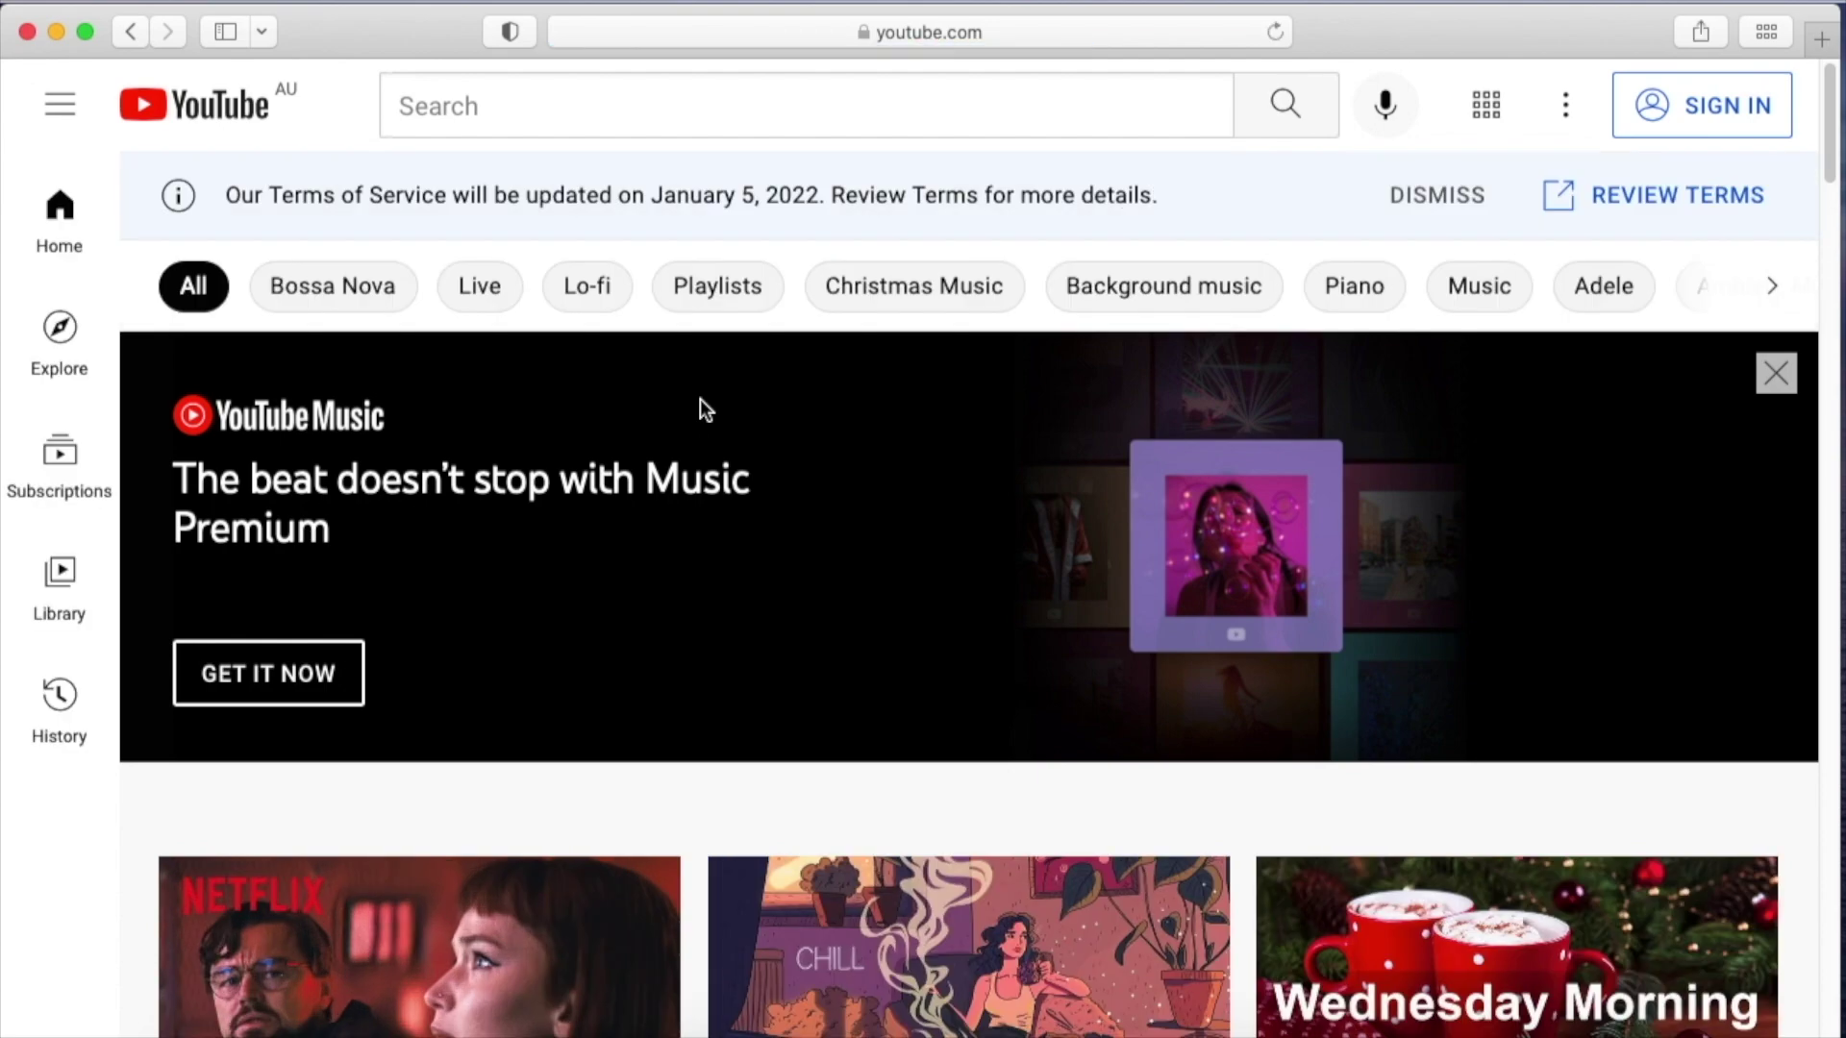
- Sign in to YouTube and open YouTube Studio for the signed-in channel
click(1763, 119)
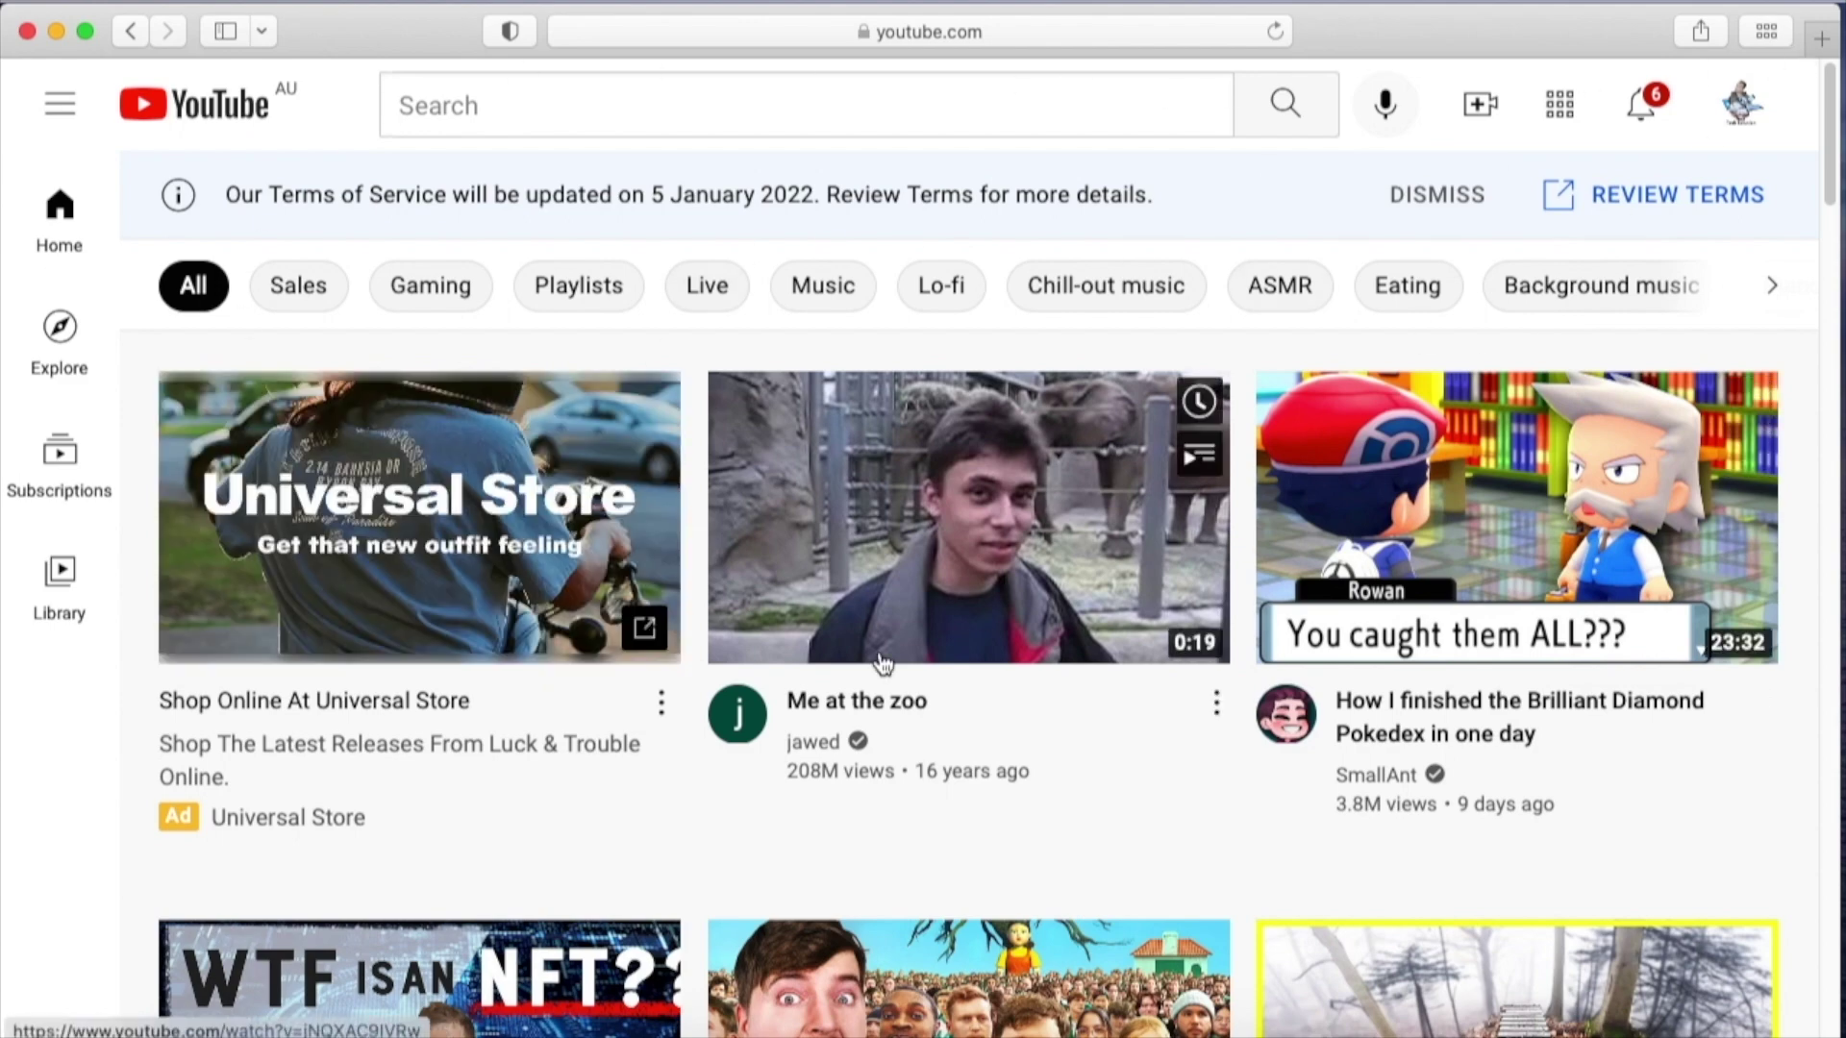
click(1742, 106)
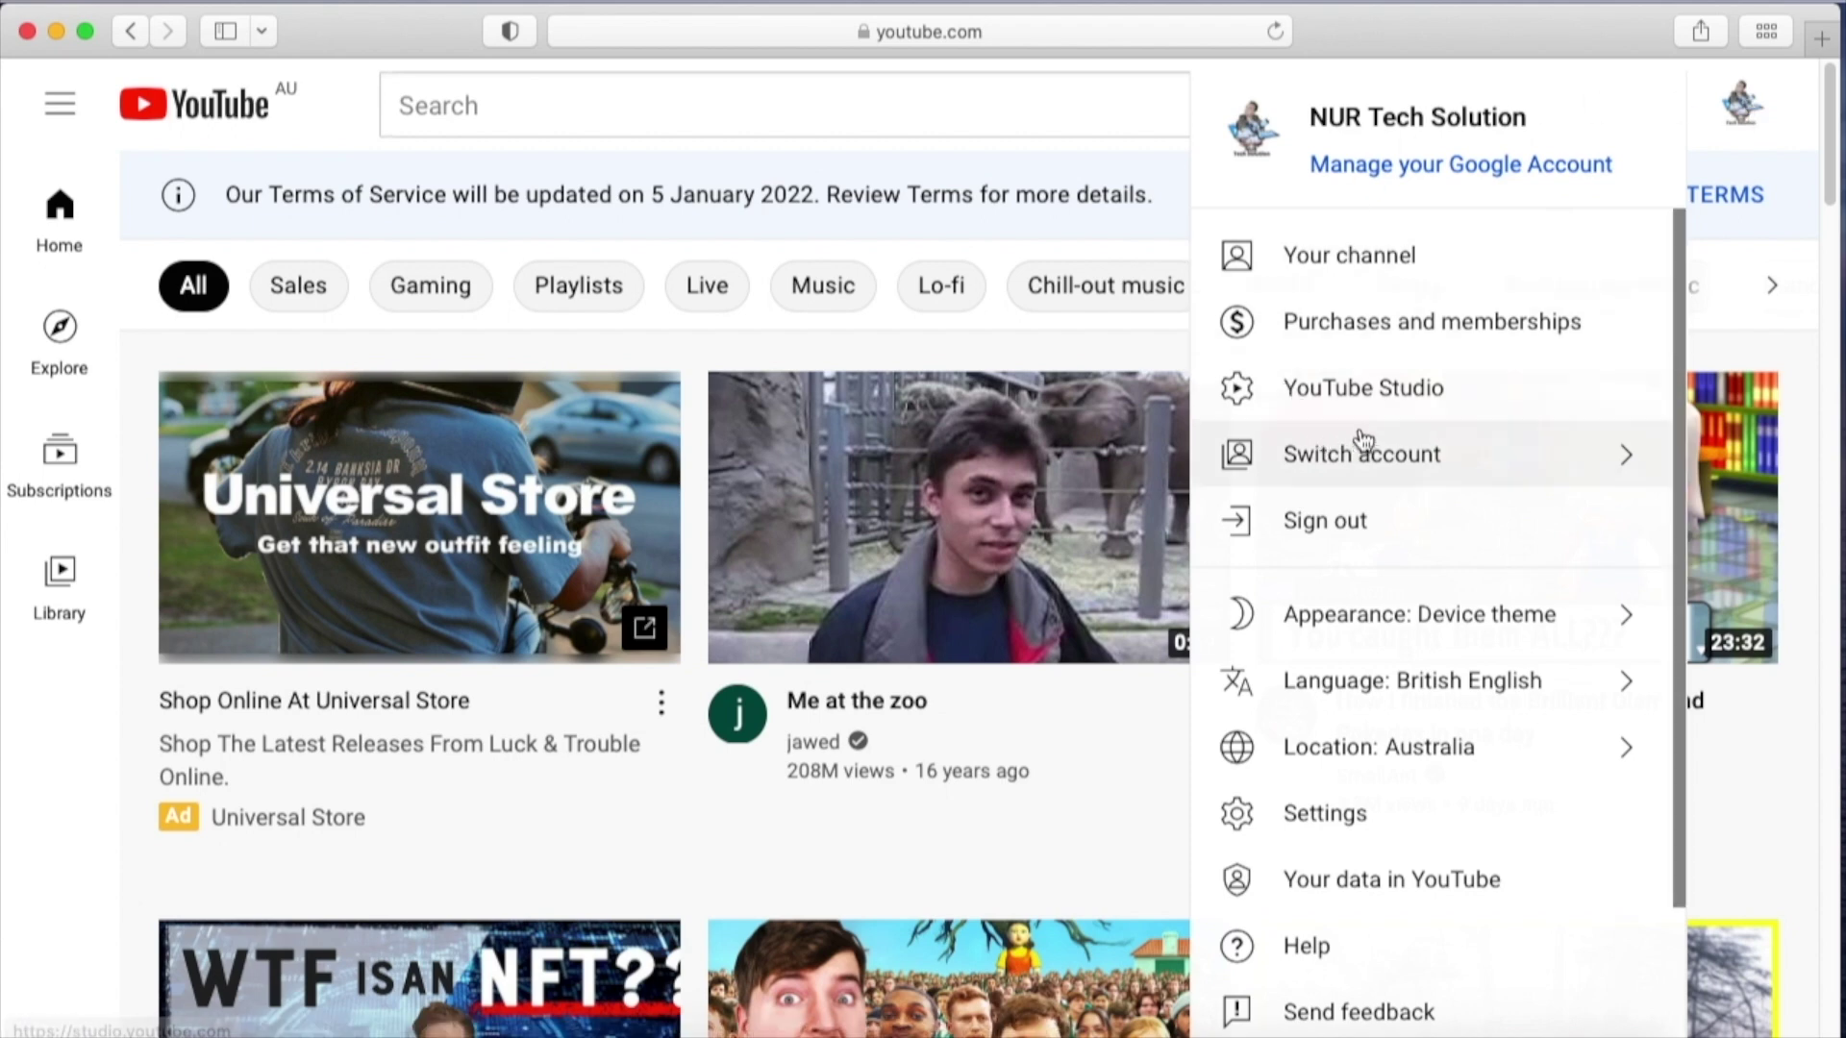
click(1359, 396)
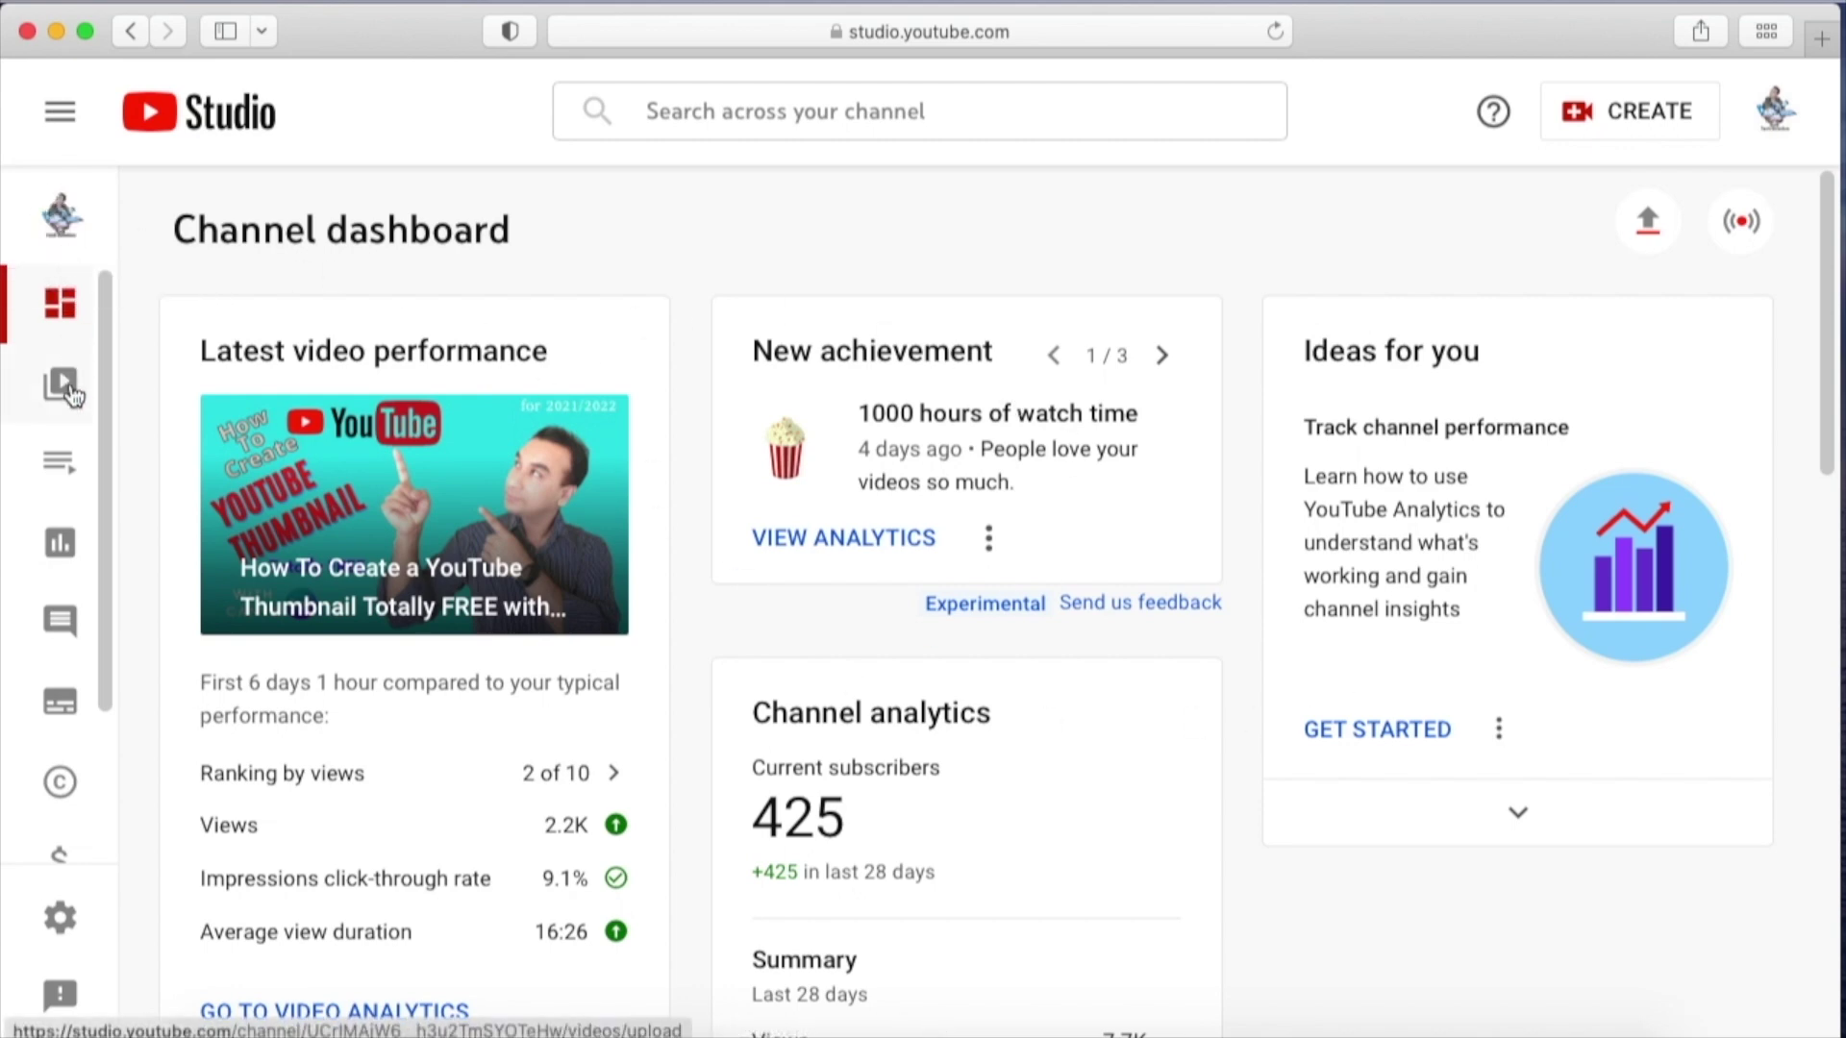
- Open the details of the video "How To Create a YouTube Thumbnail Totally FREE with Canva" from the channel content
scroll(81, 566, down, 4)
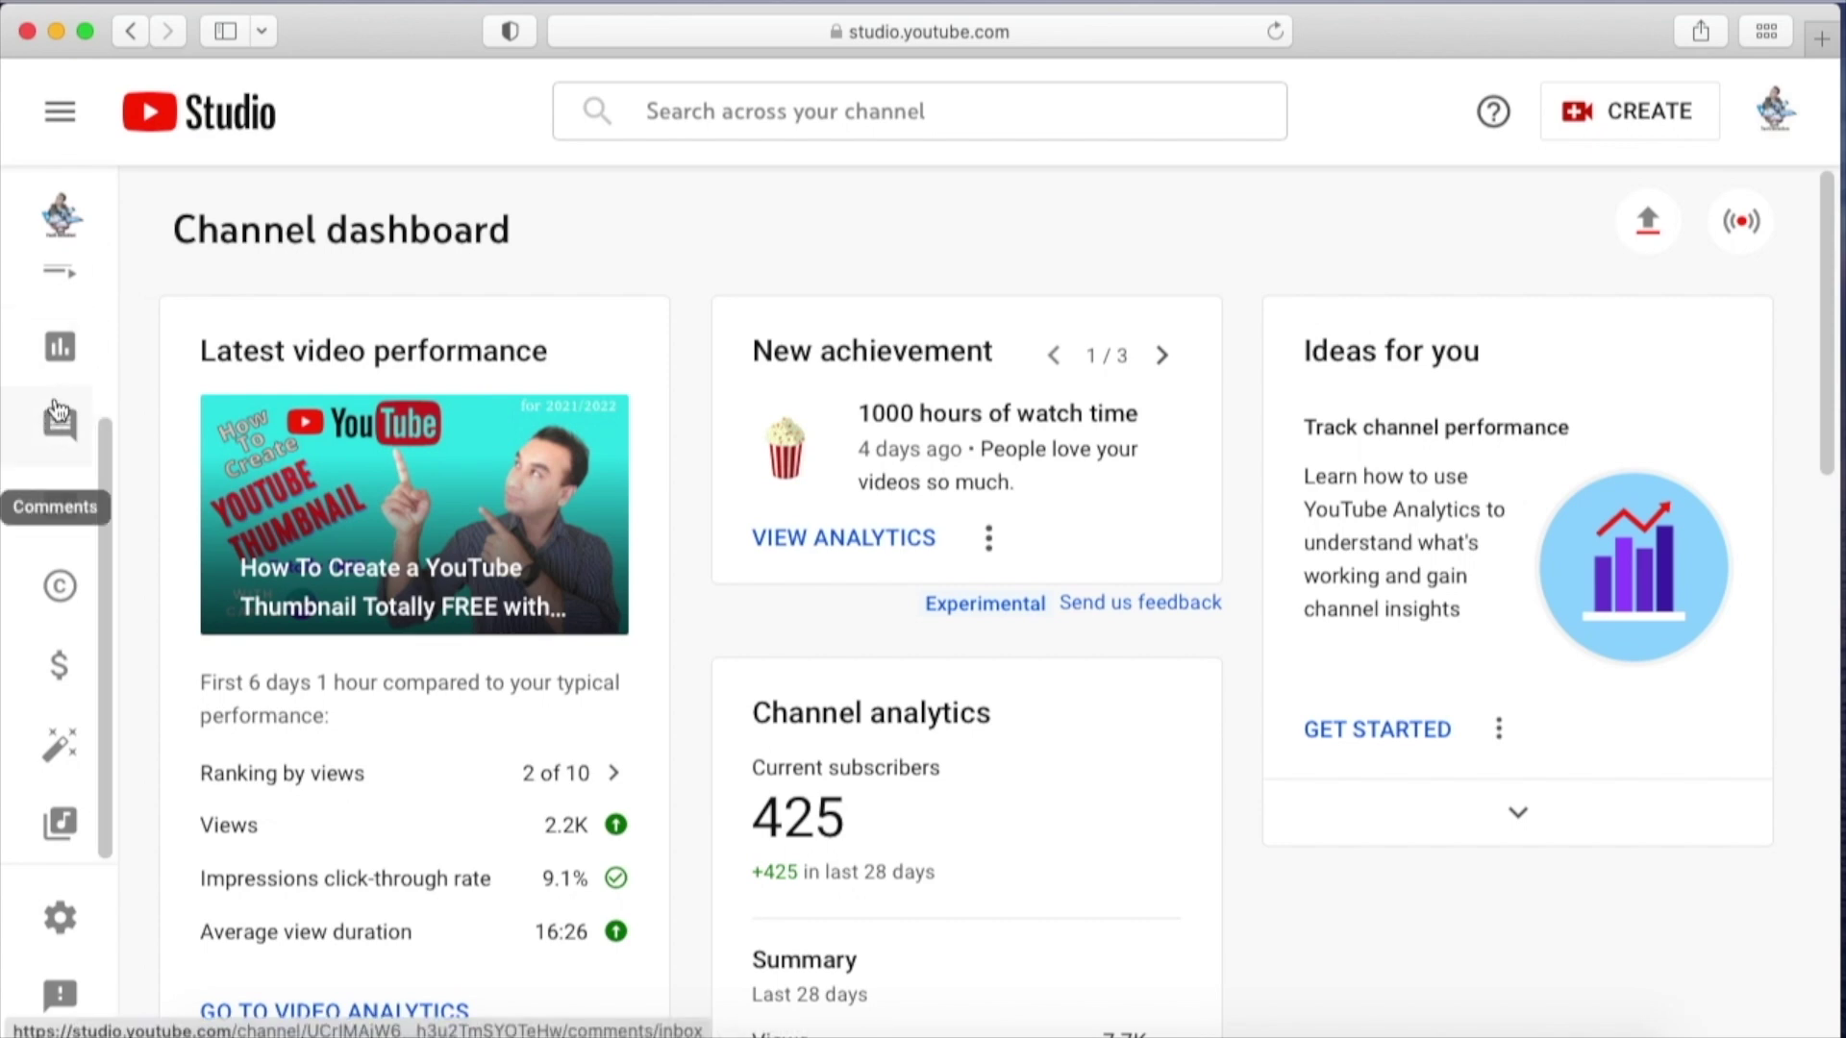
scroll(58, 404, up, 3)
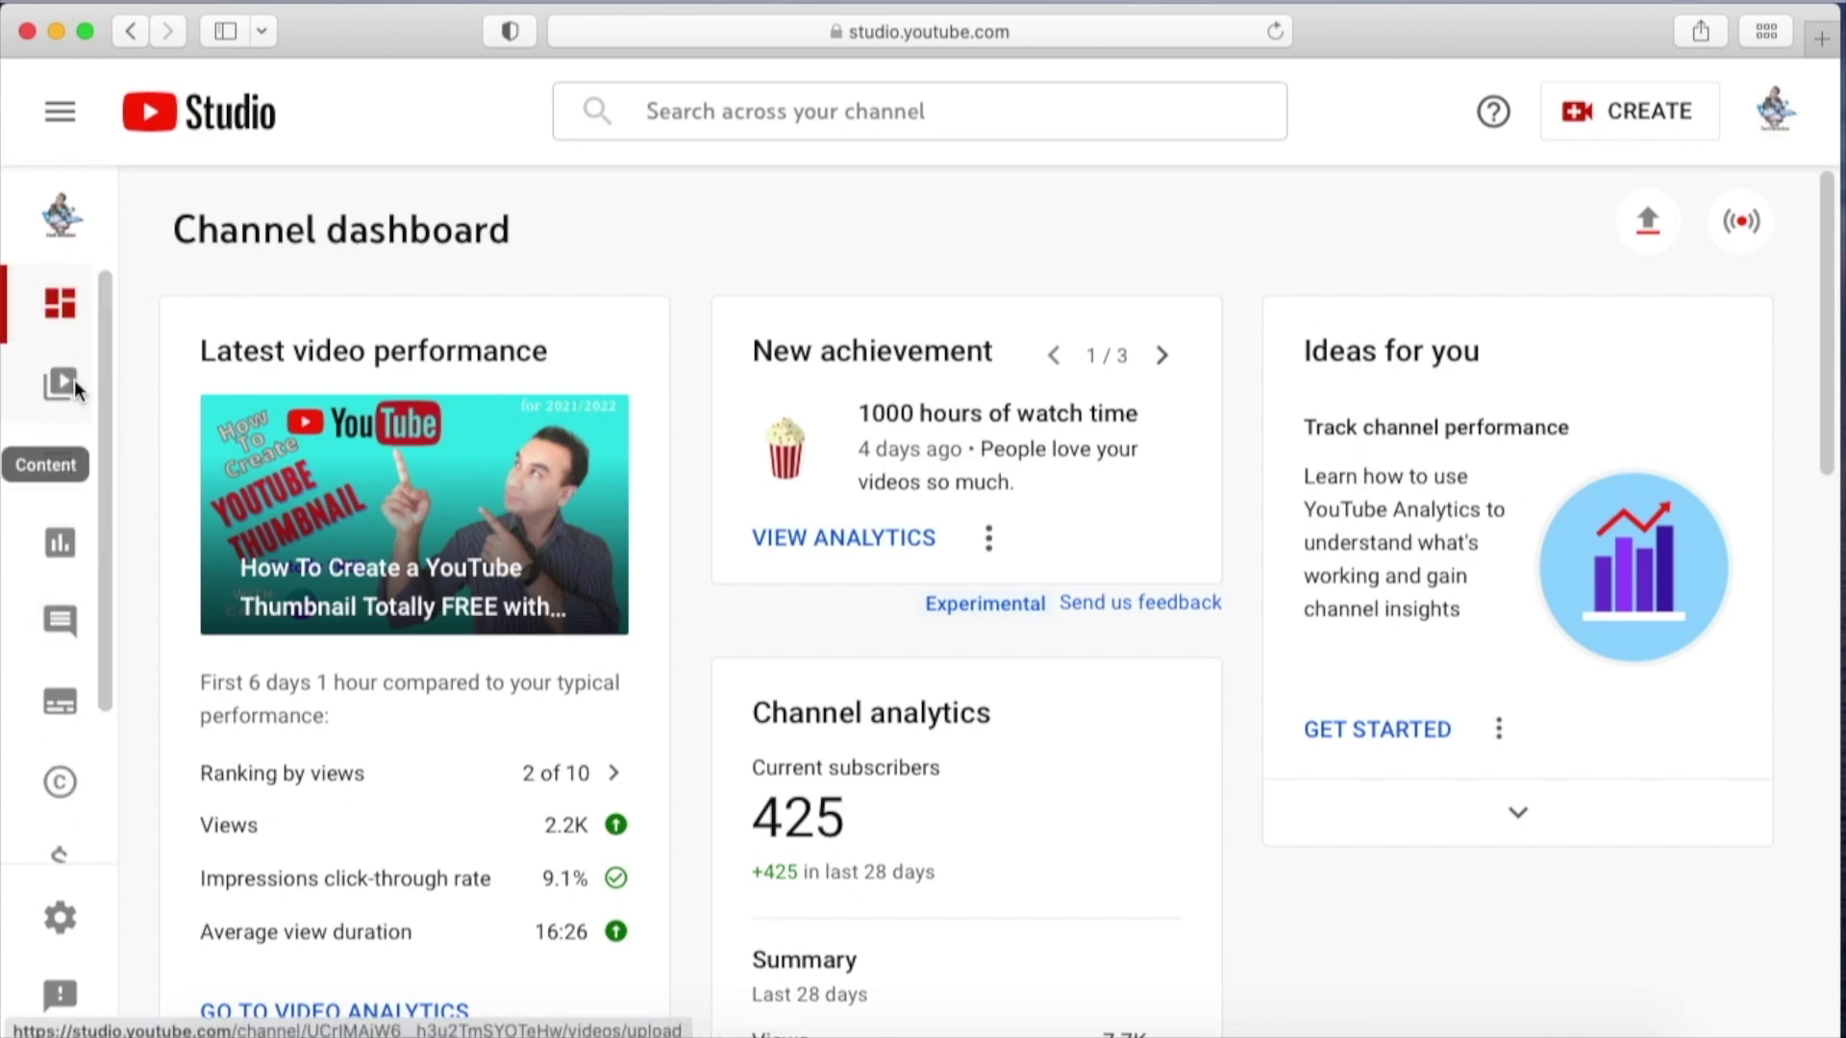
click(74, 384)
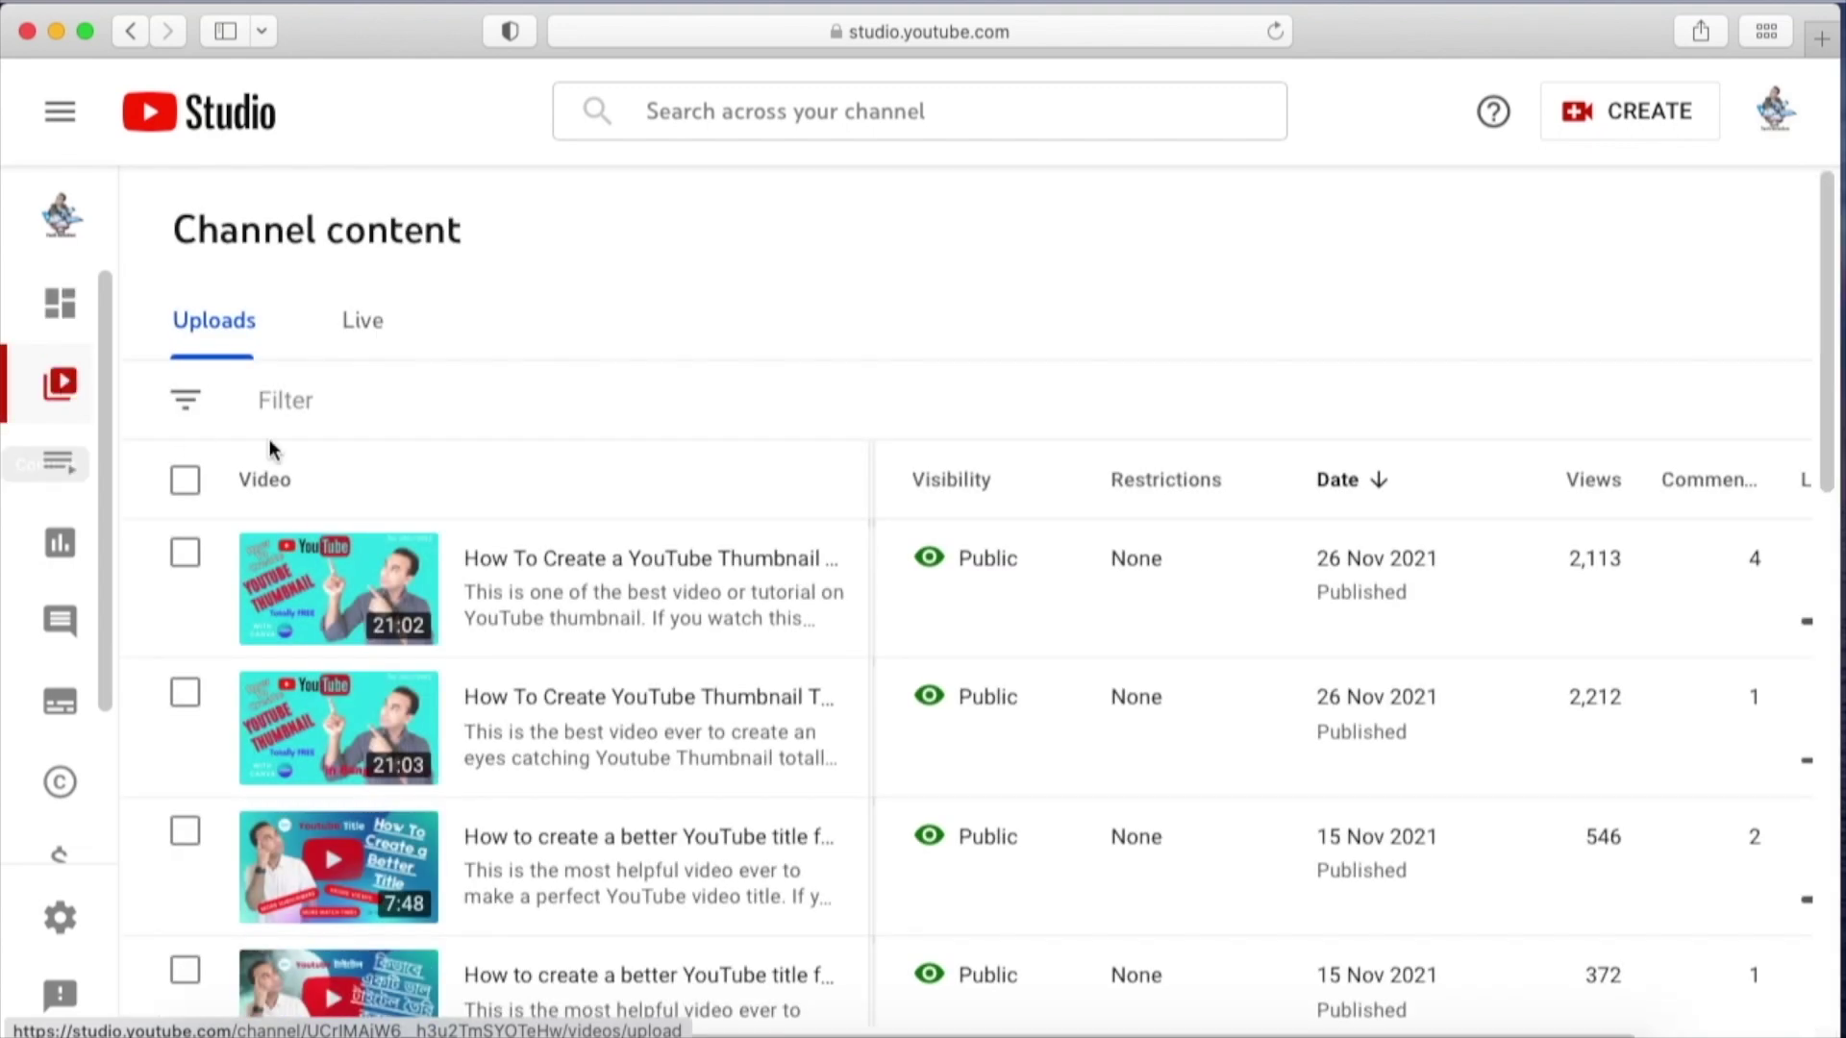
mouse_move(499, 577)
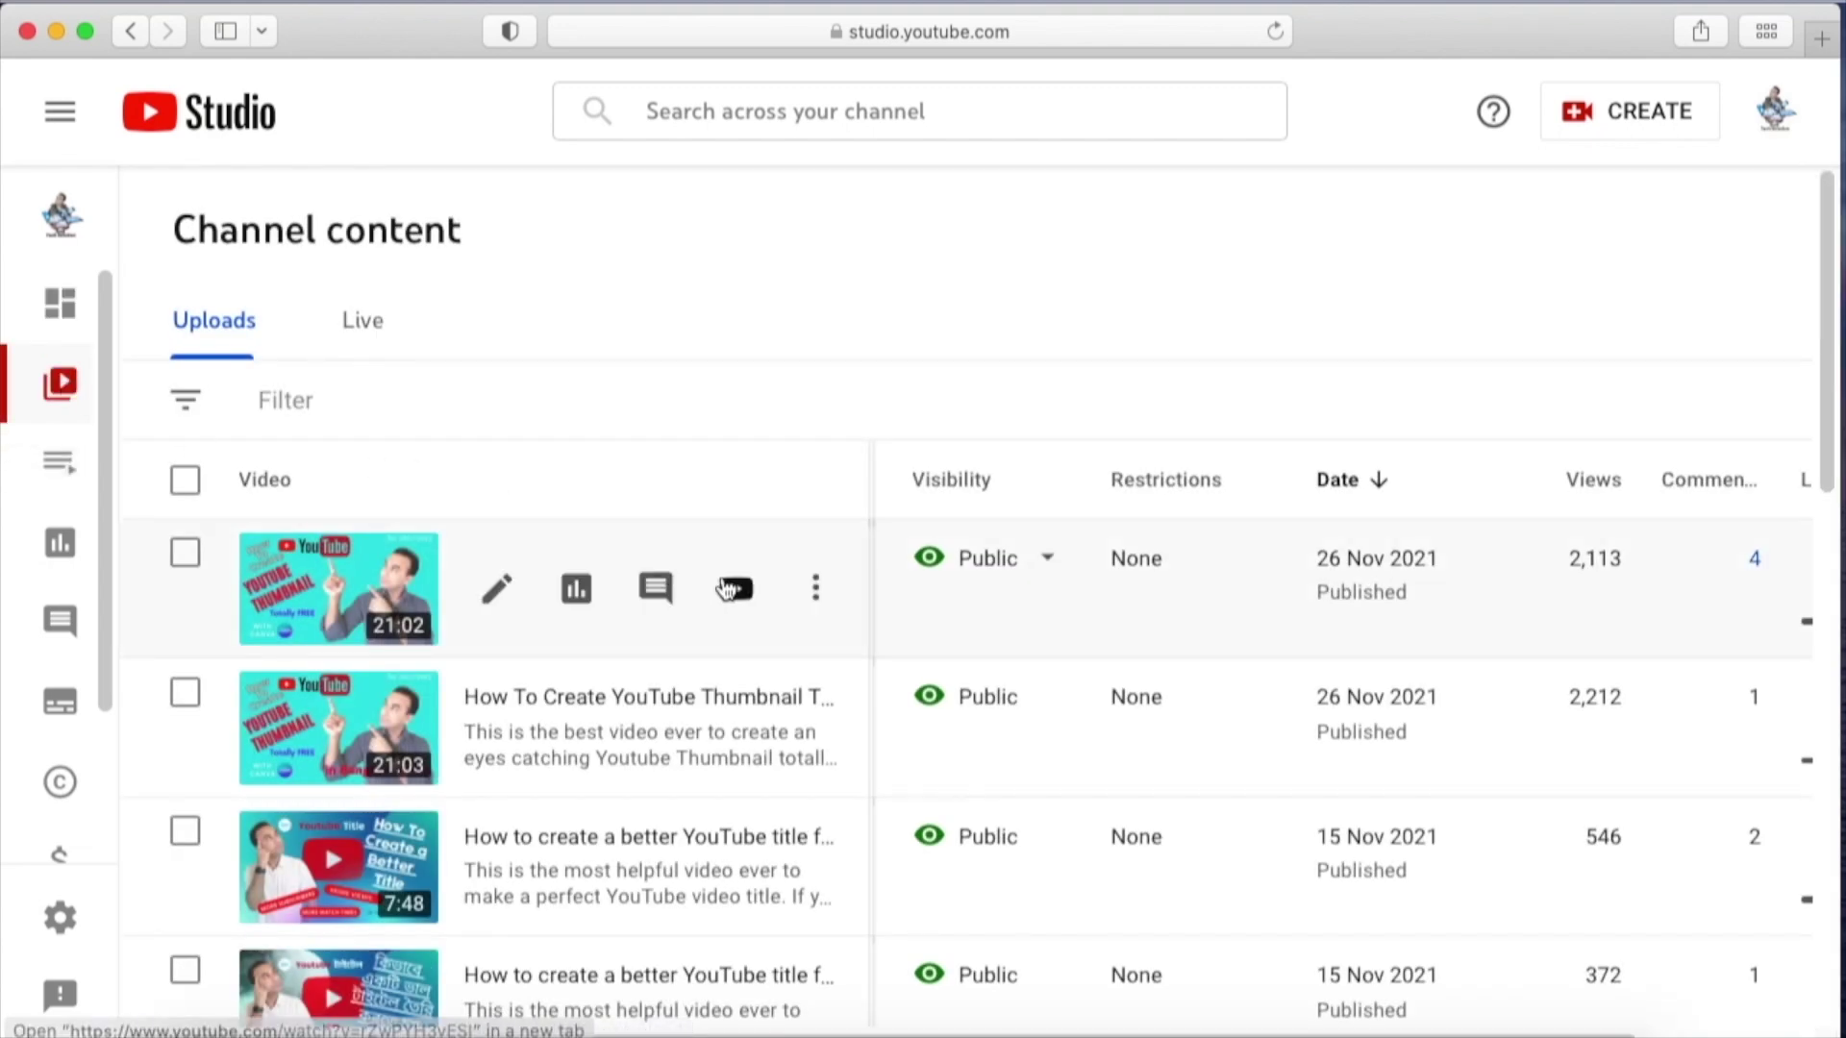
click(513, 569)
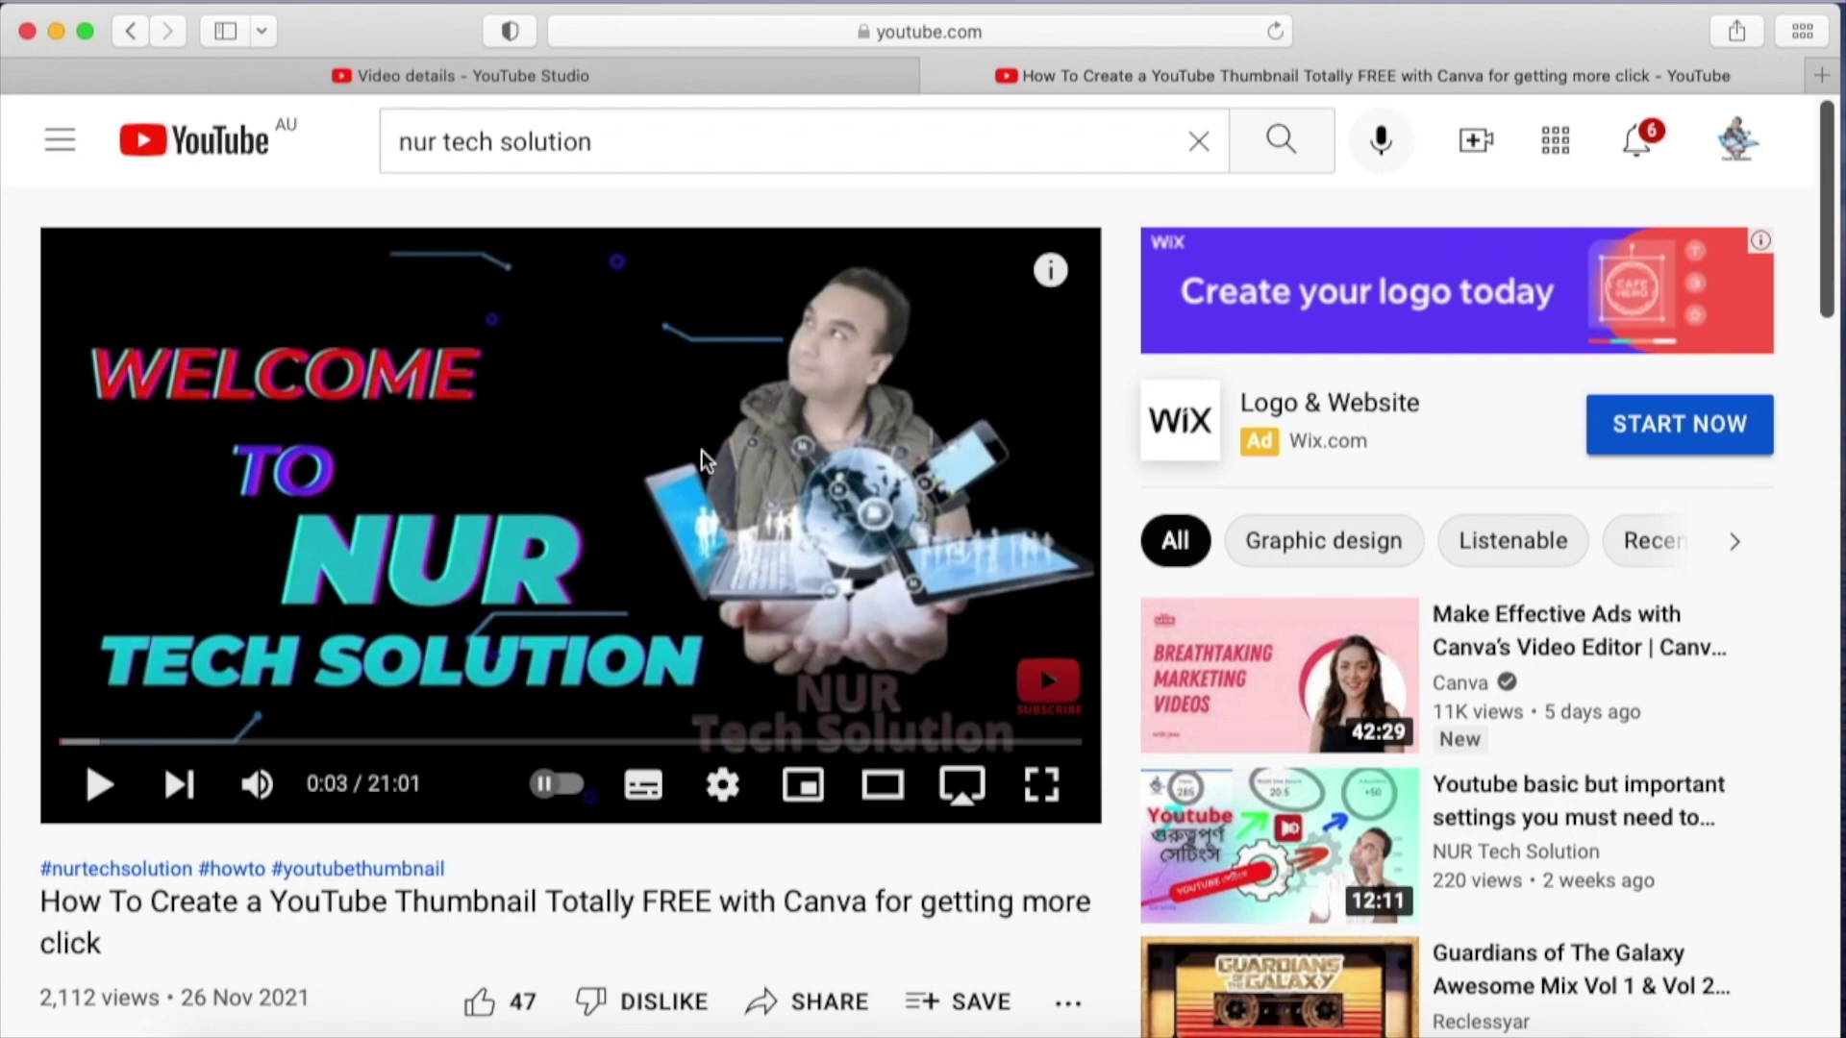
- Open the #nurtechsolution hashtag above the video title and look through the videos listed under it
scroll(515, 694, down, 4)
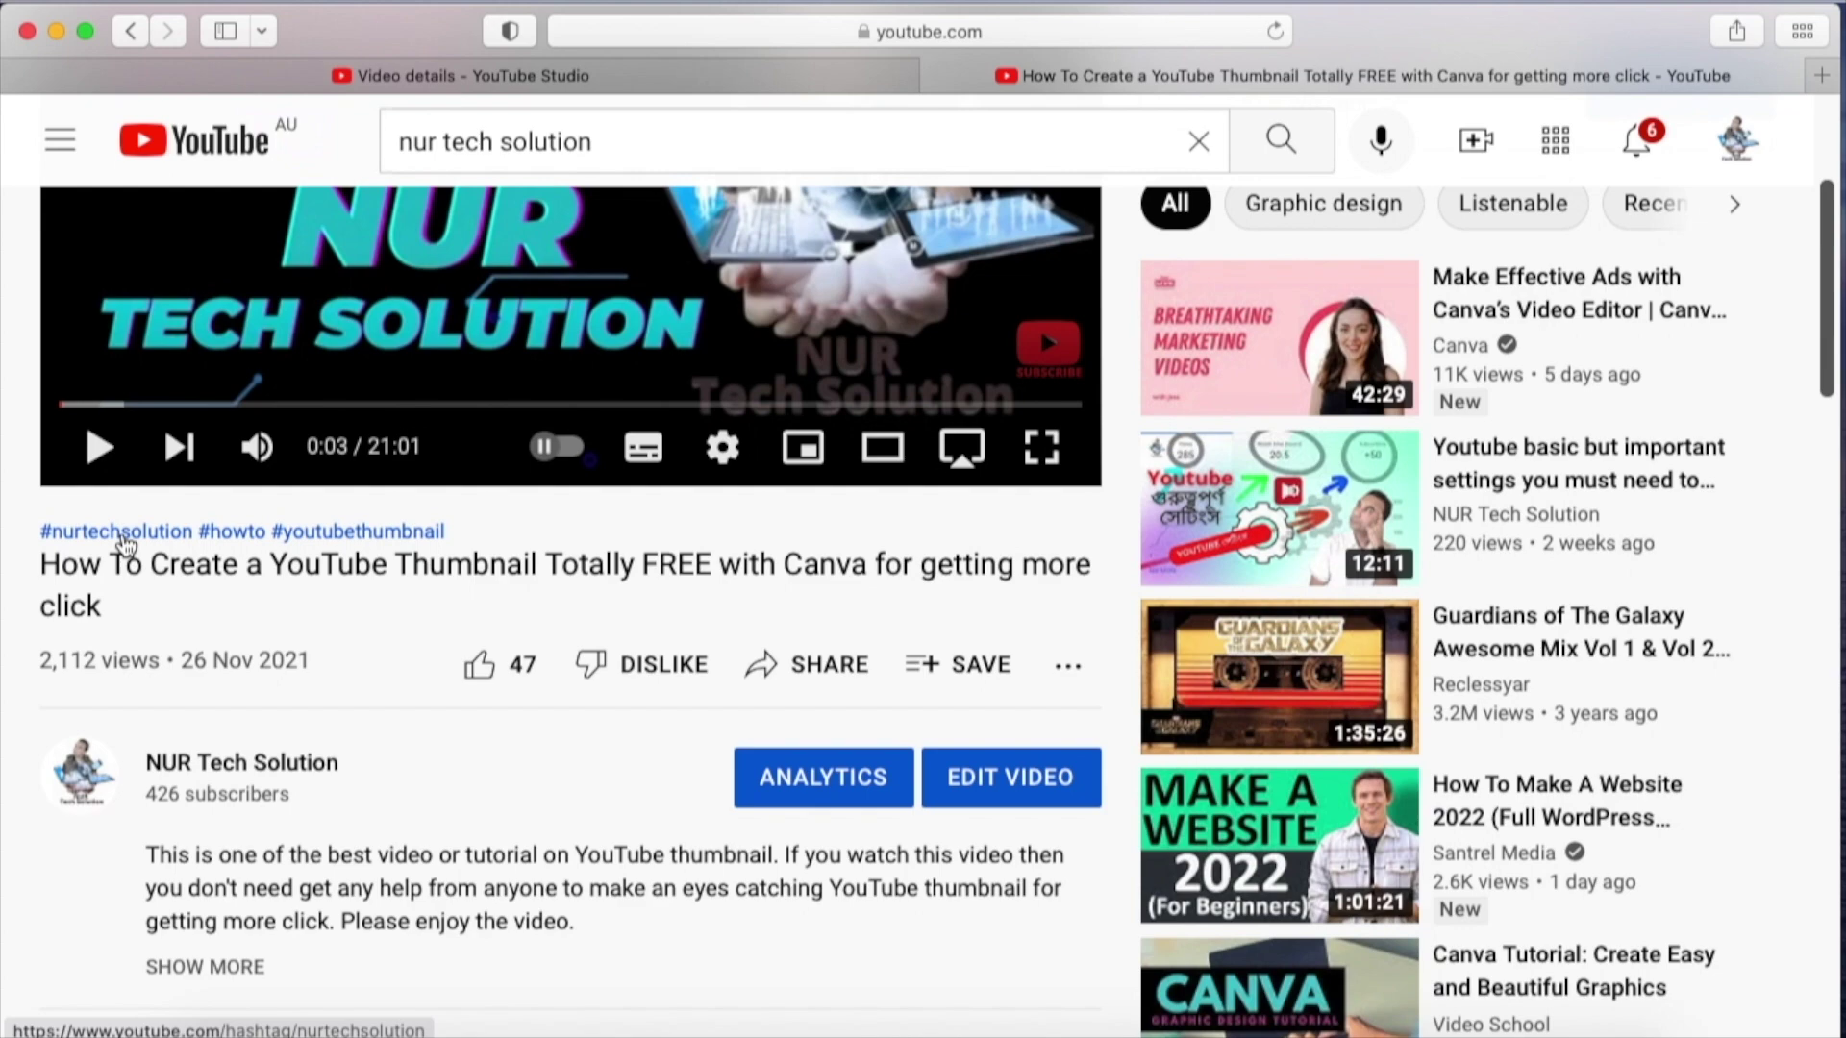
click(123, 534)
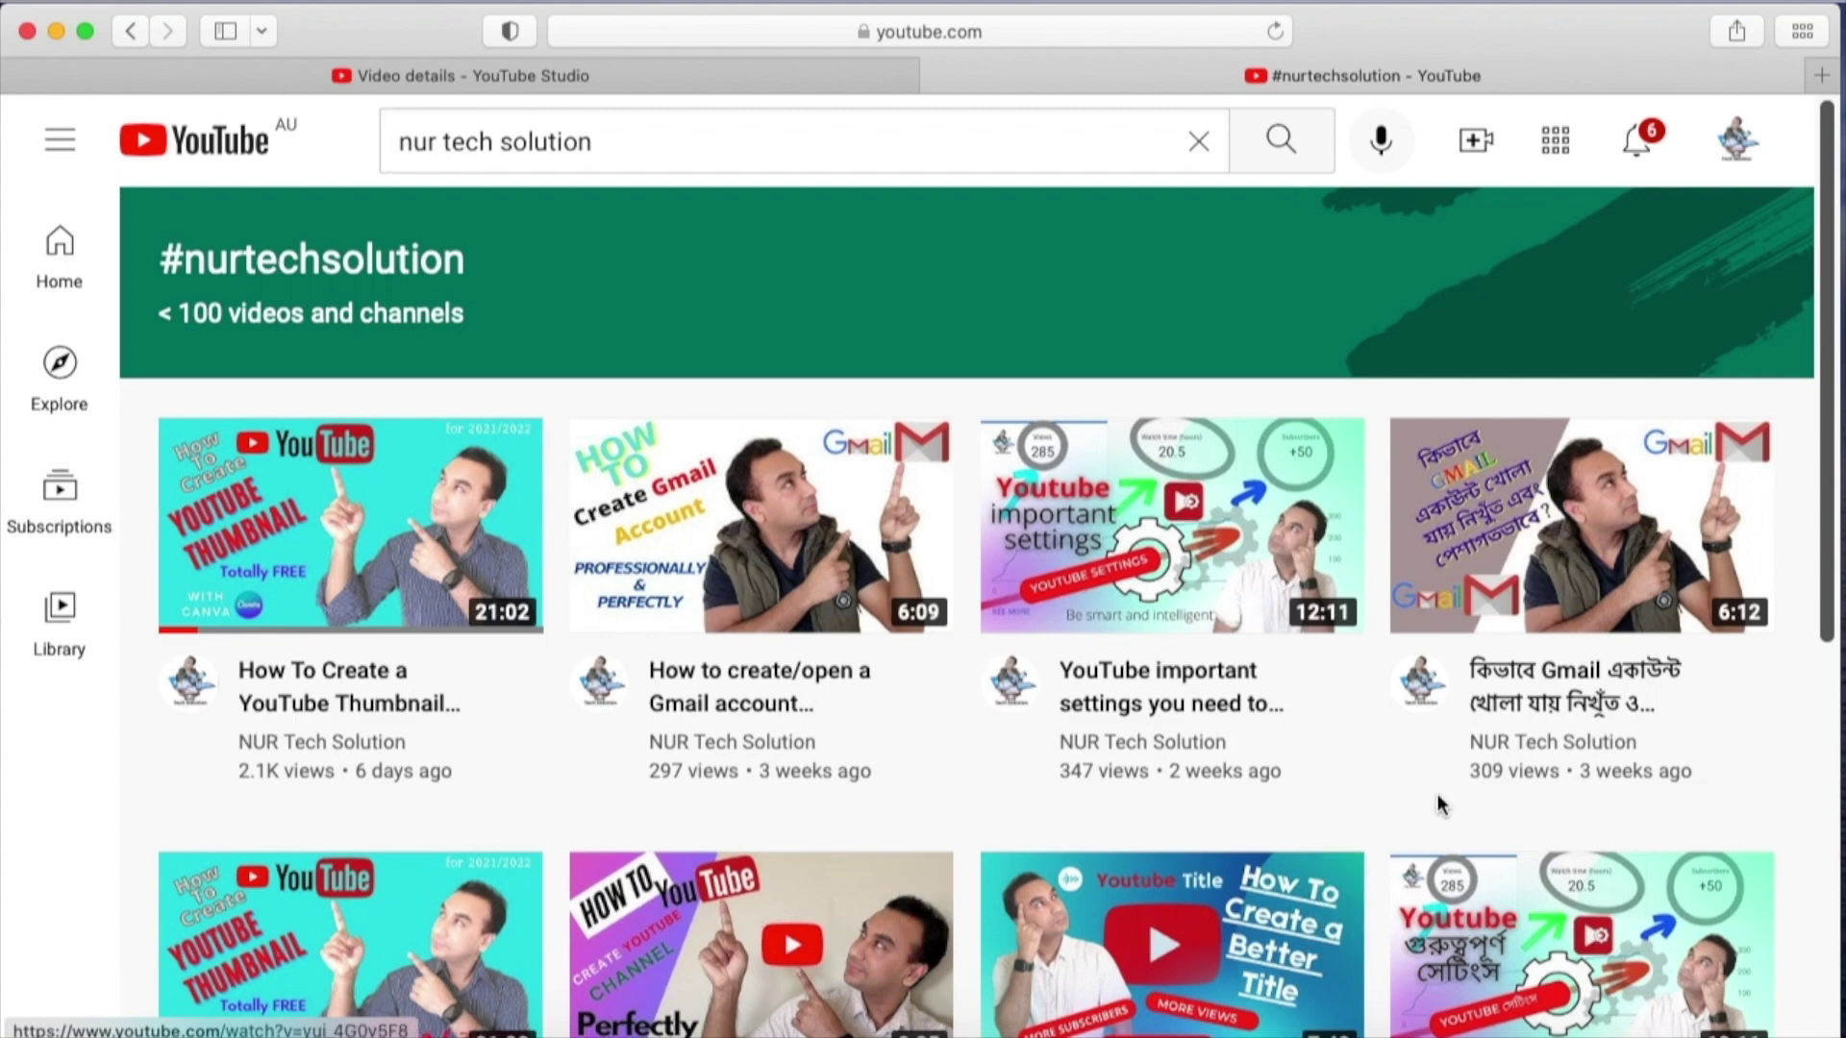
scroll(779, 624, down, 5)
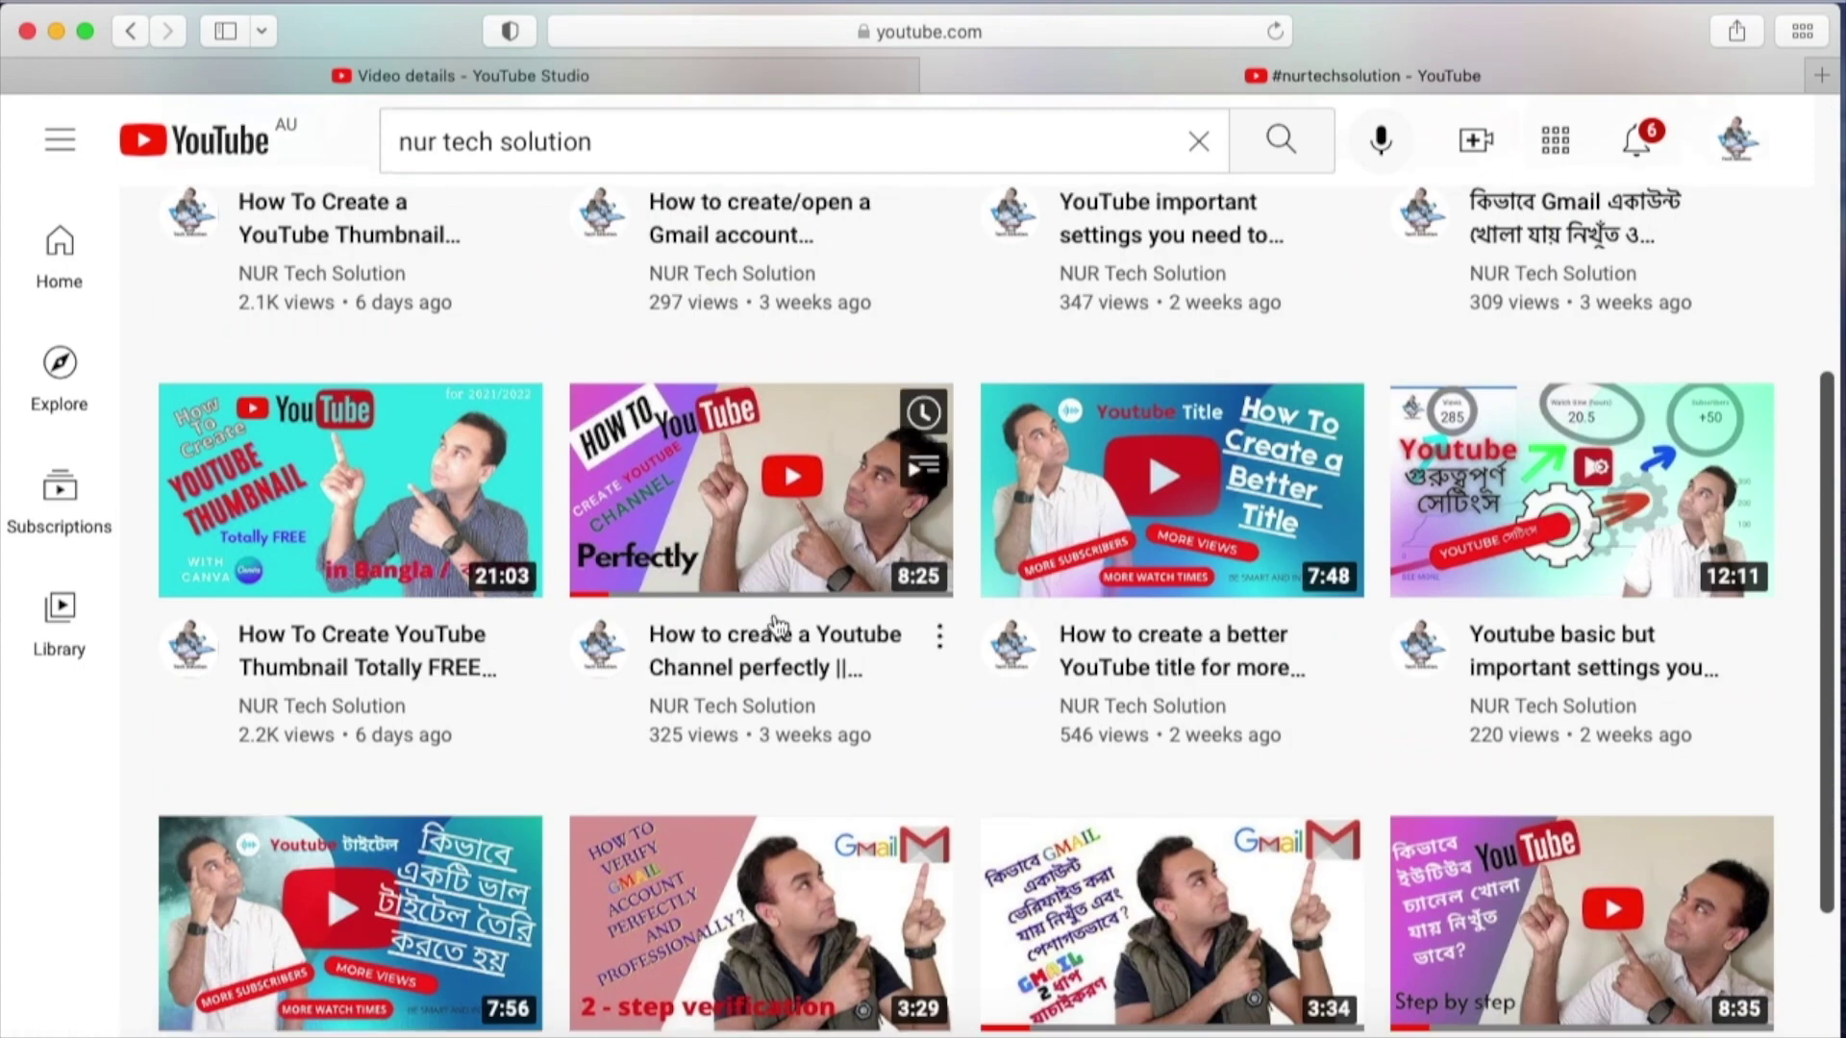
scroll(779, 630, down, 2)
scroll(541, 692, up, 7)
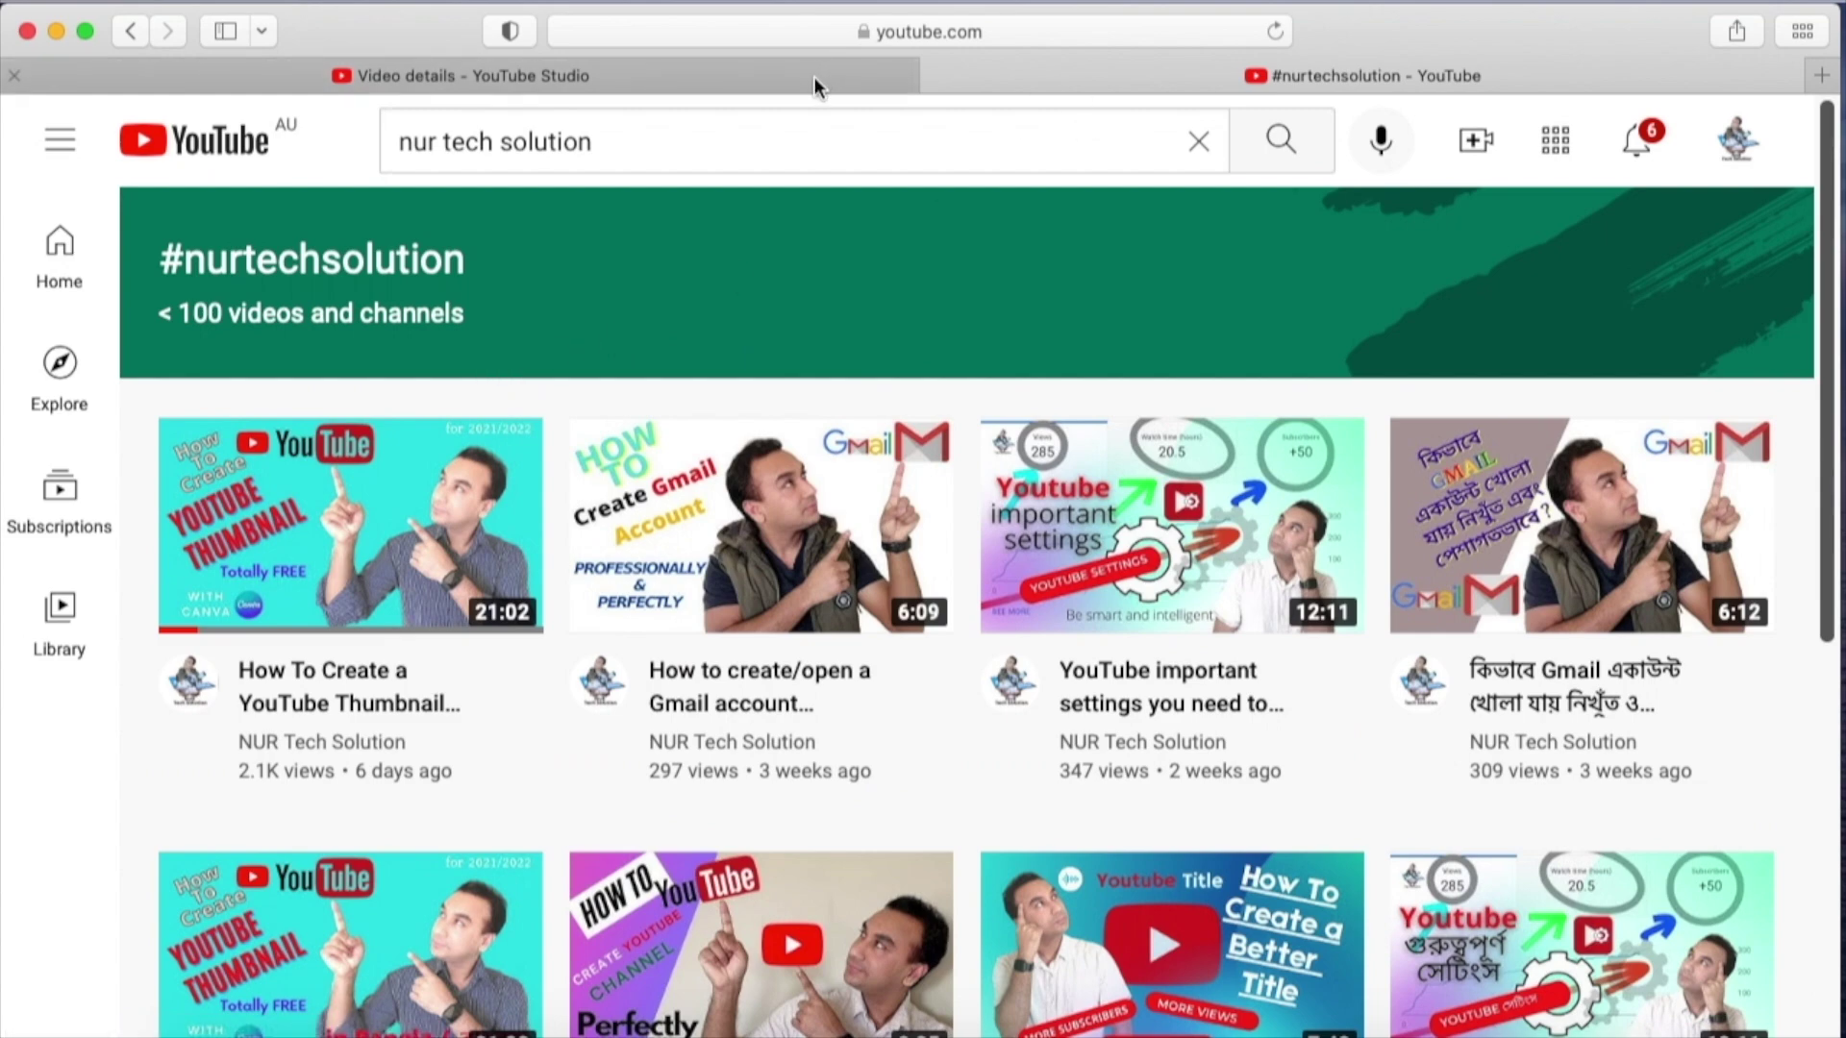
- Return to the thumbnail video's watch page, pause playback and examine the hashtags above its title
click(128, 32)
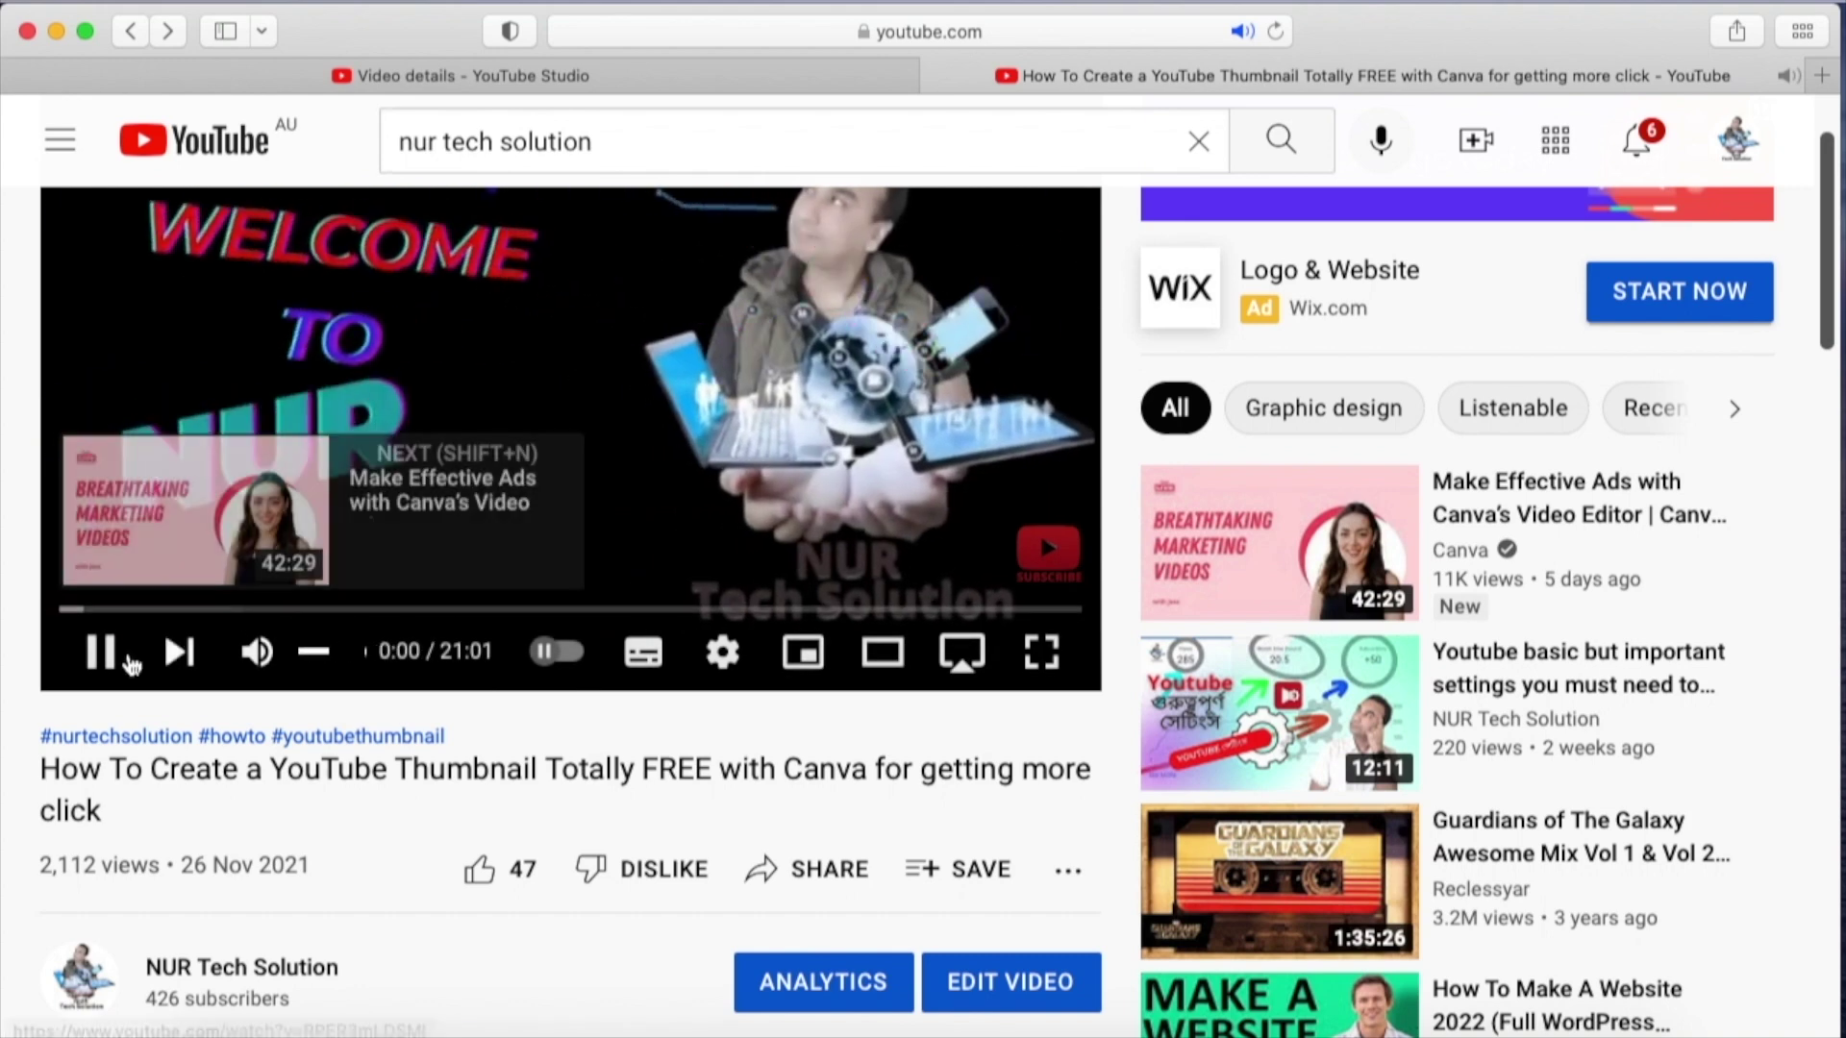
click(102, 653)
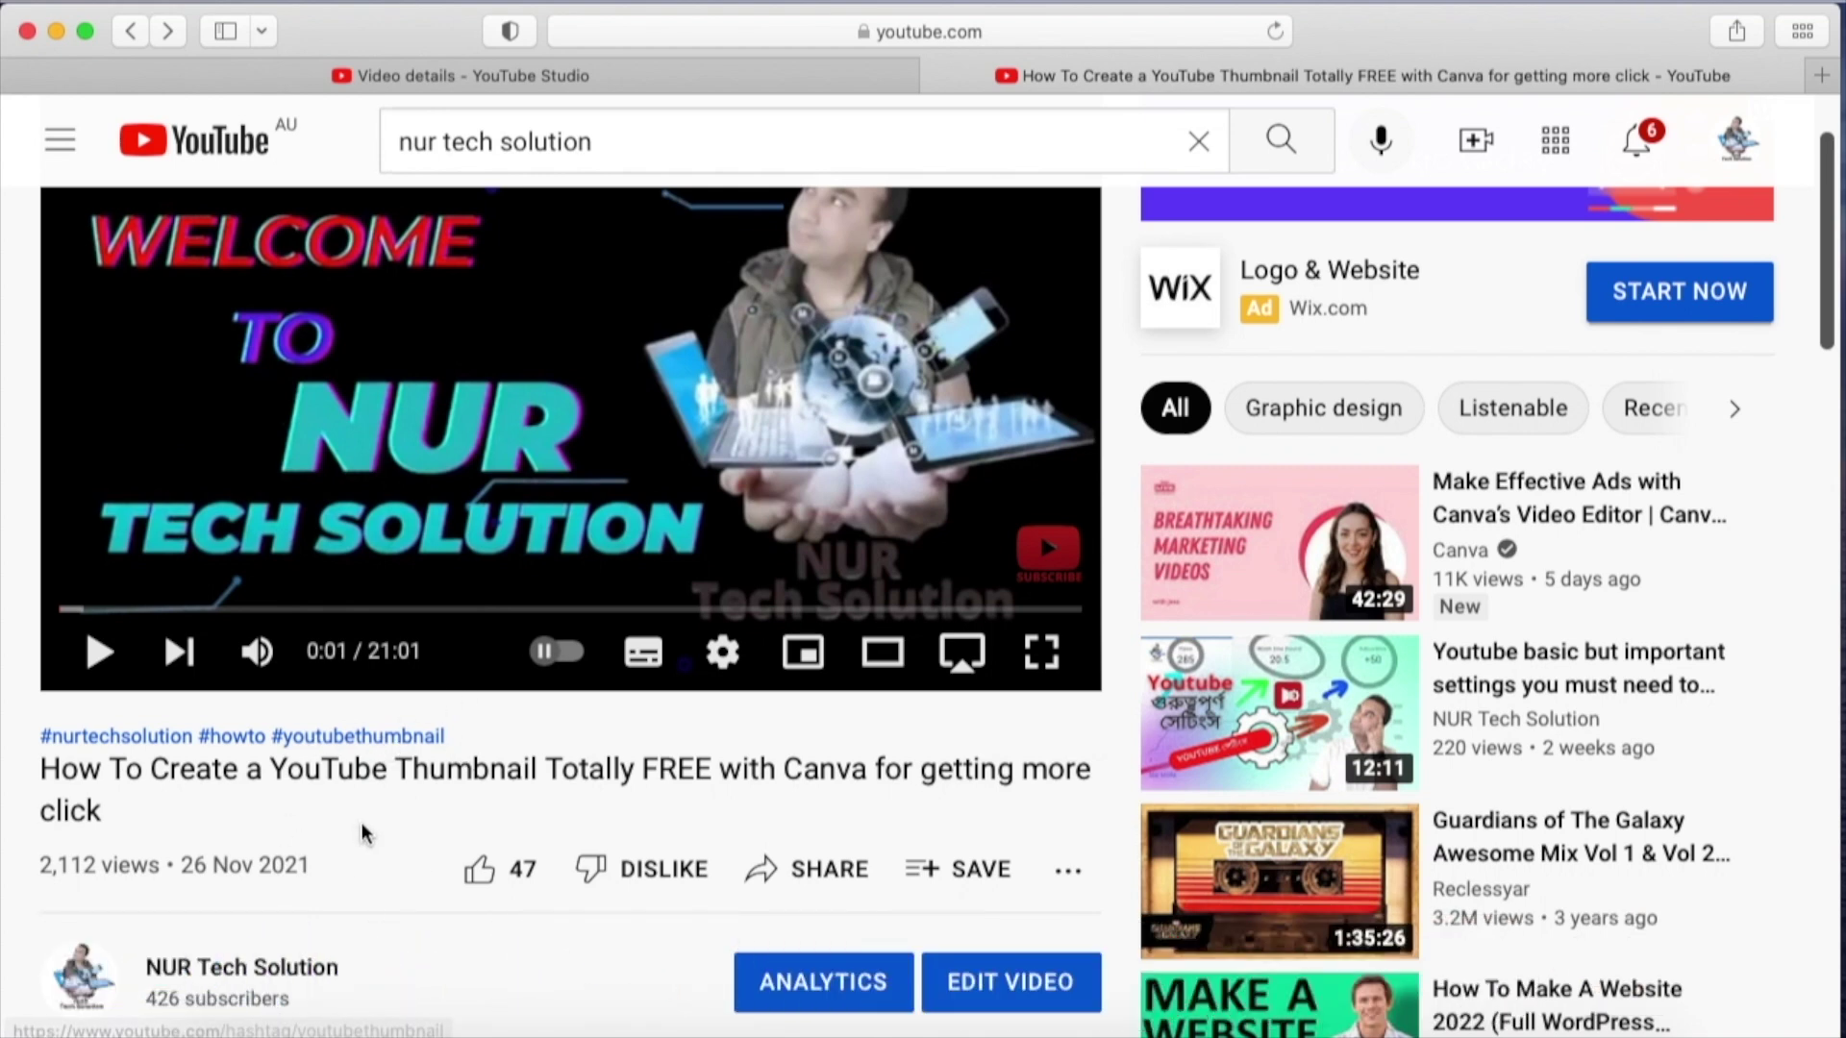
scroll(363, 832, down, 5)
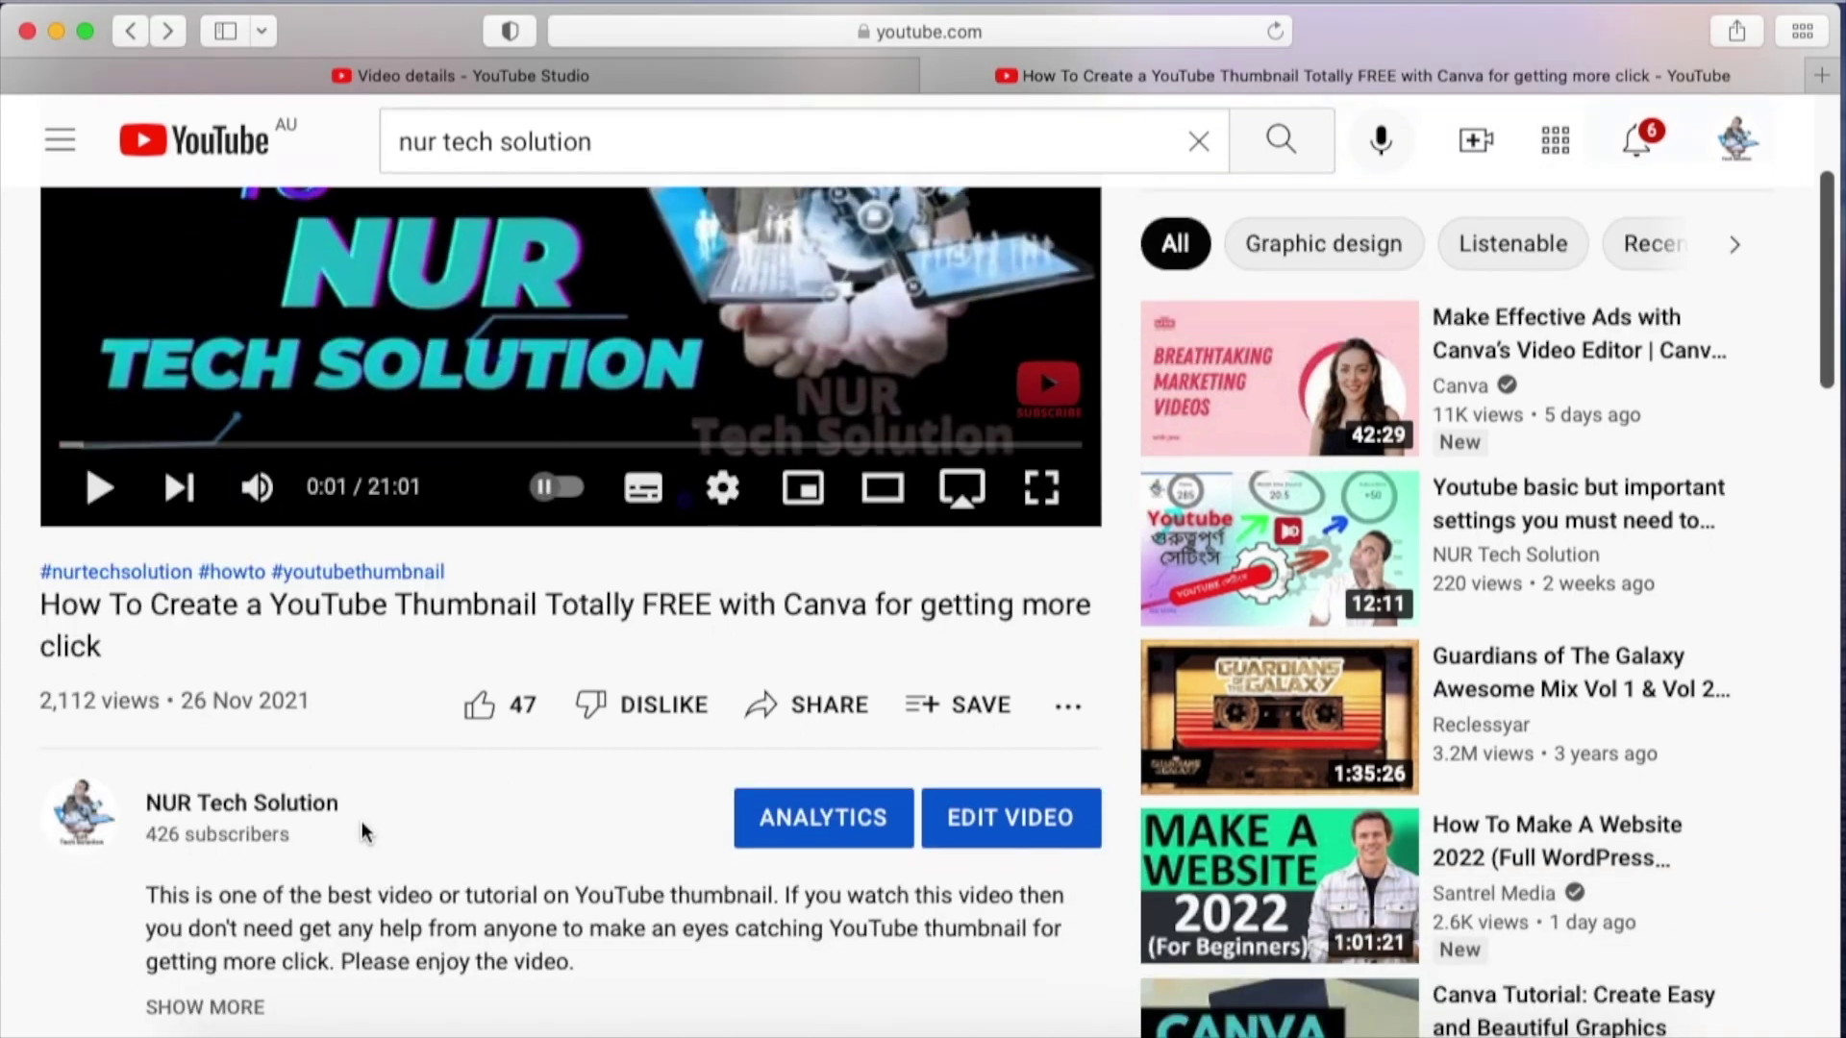
scroll(364, 821, up, 7)
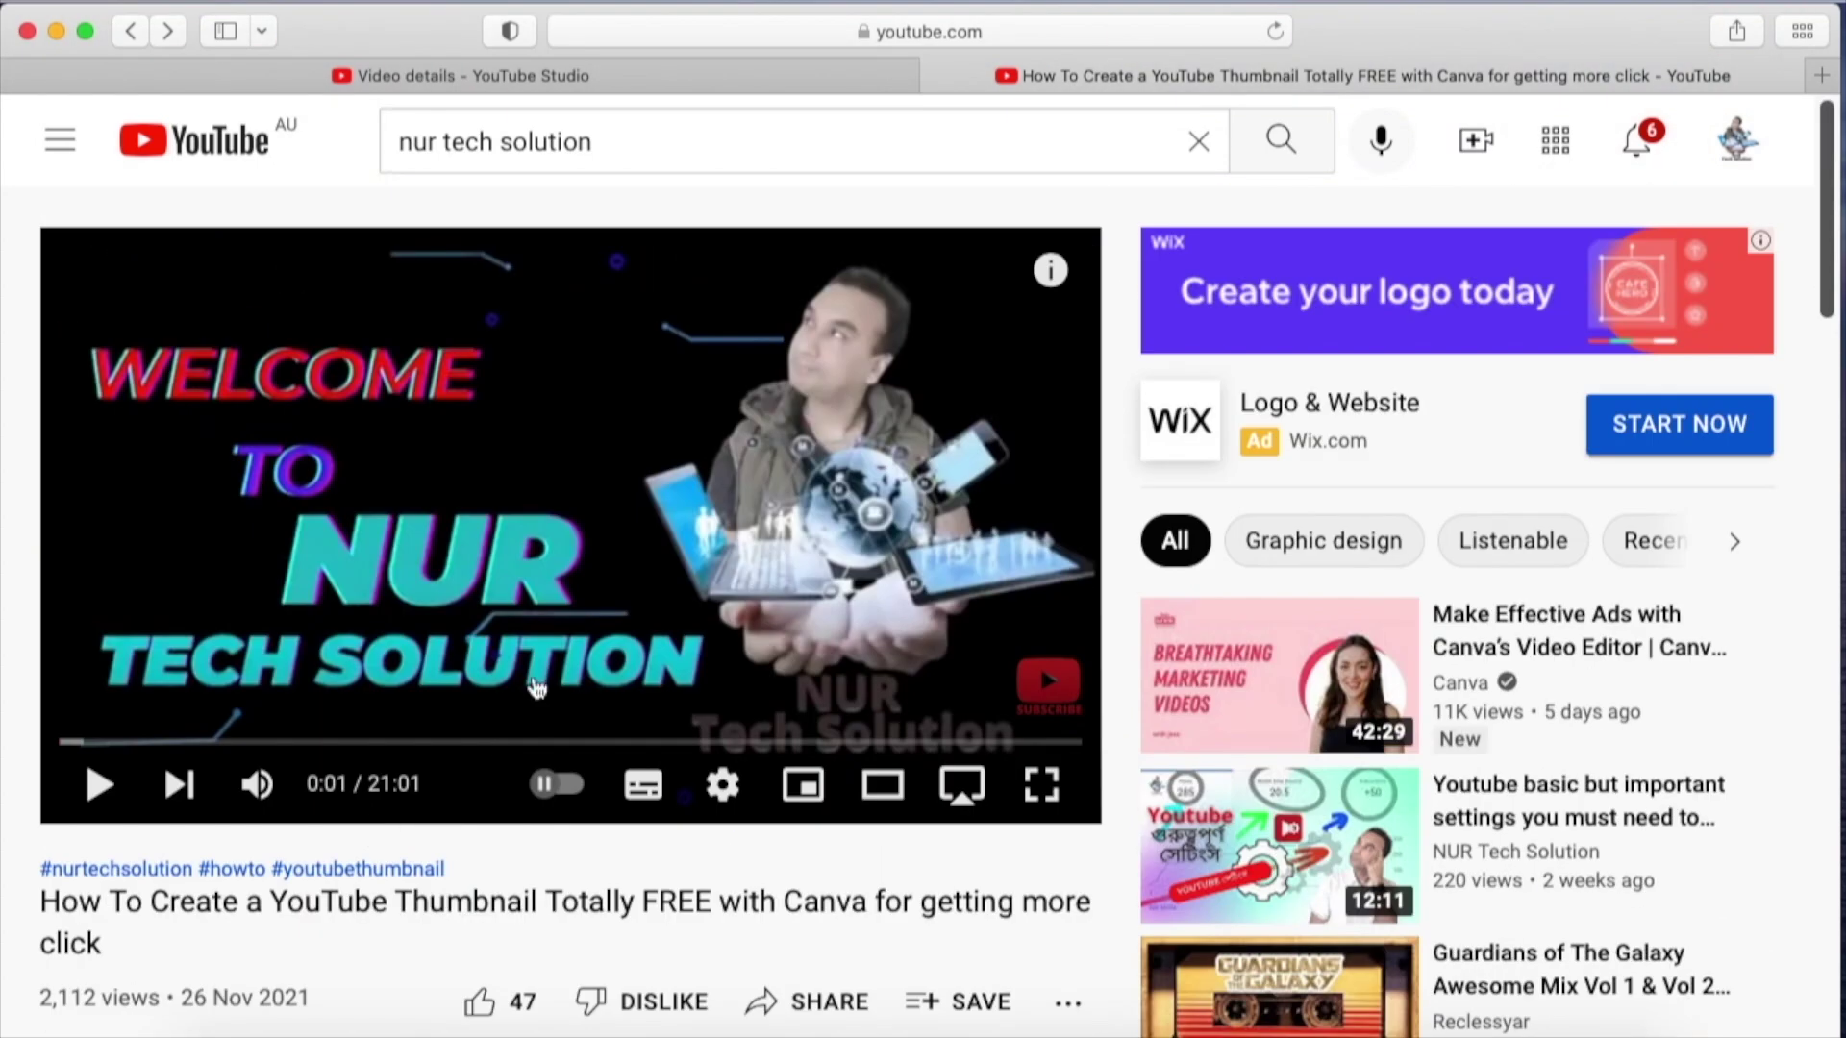
- Switch to the video's details in YouTube Studio and examine the description, including its hashtags and links
click(597, 83)
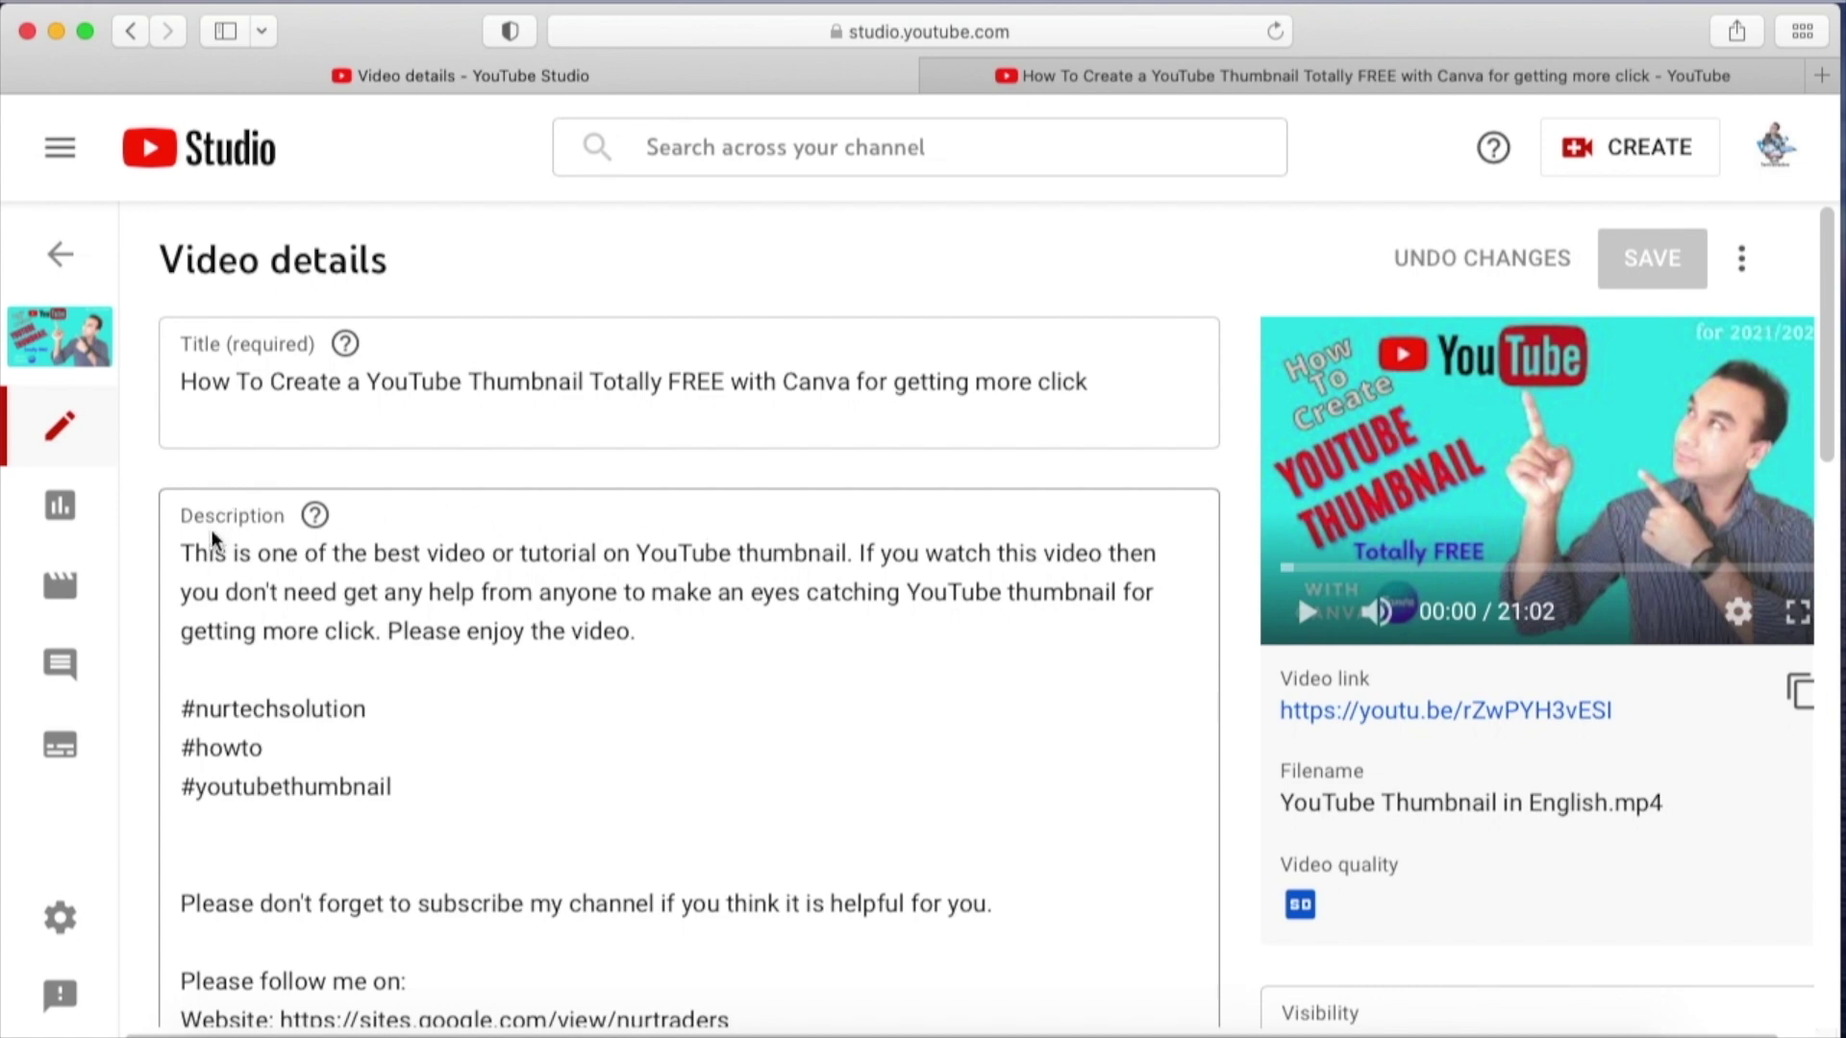
scroll(531, 535, down, 3)
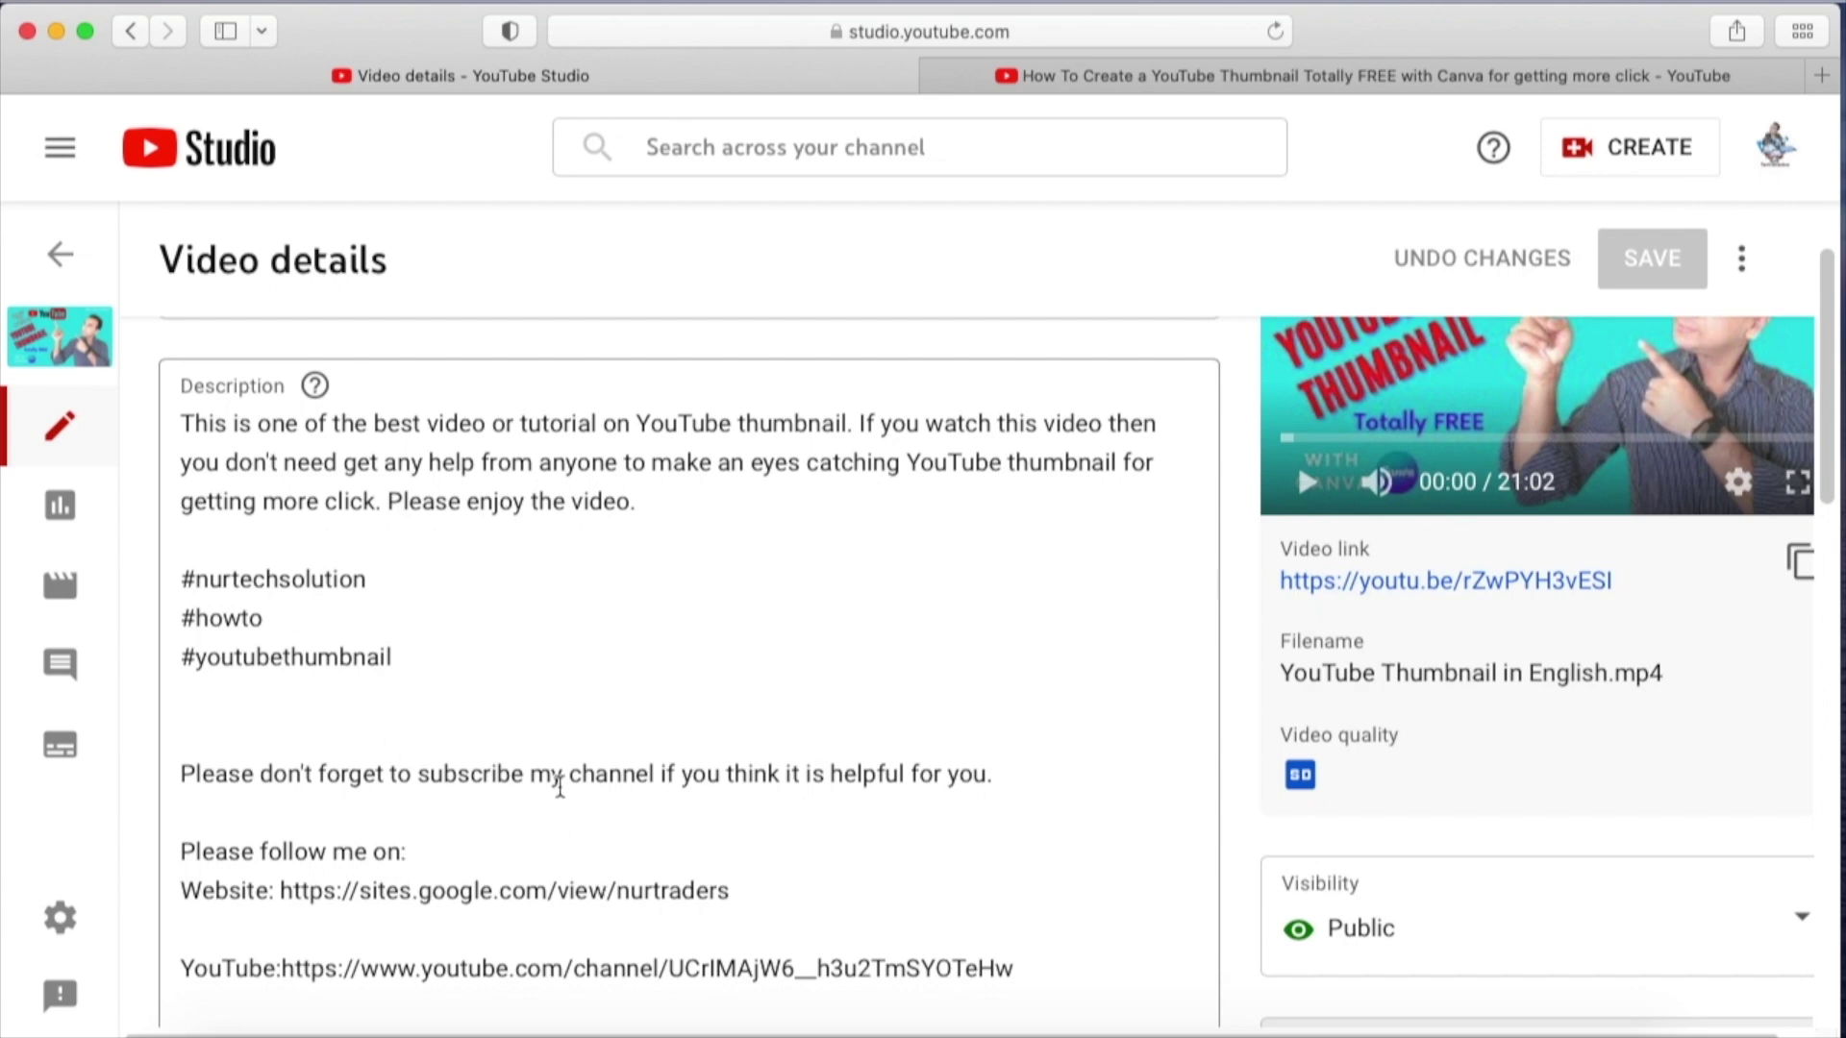
scroll(559, 781, down, 10)
scroll(546, 763, up, 5)
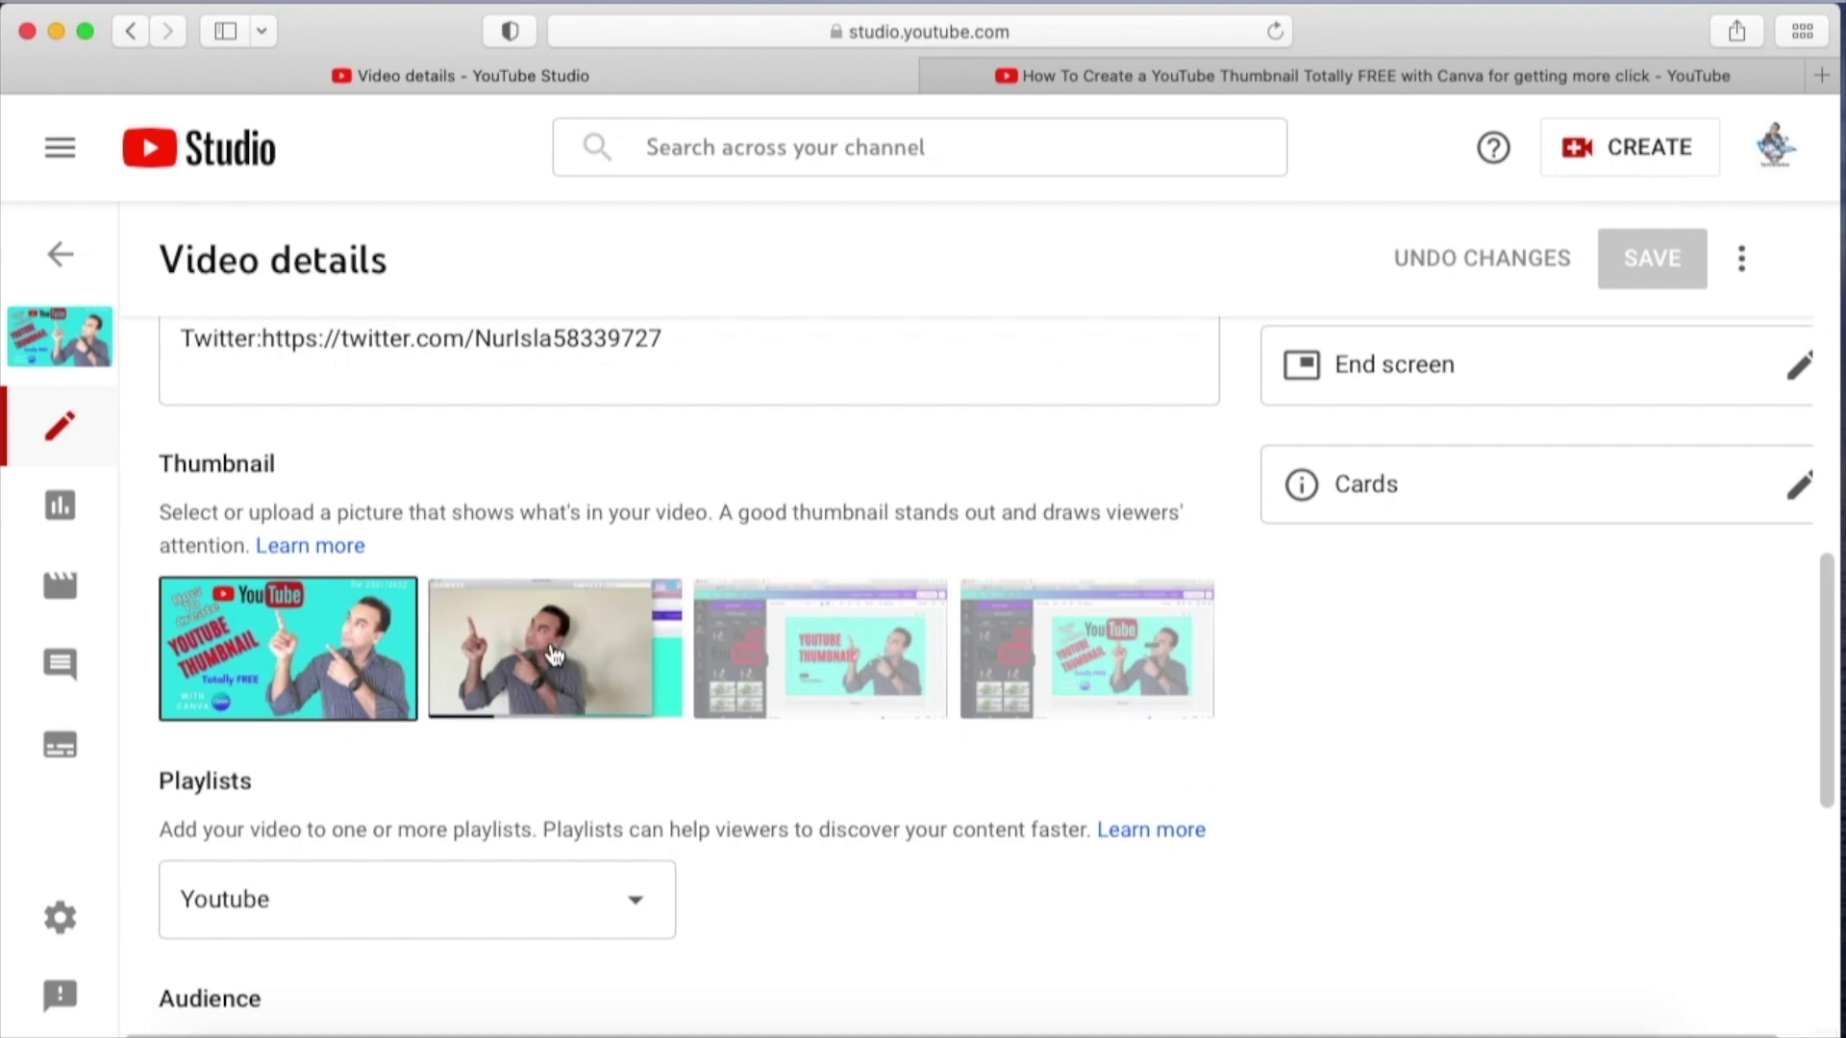
scroll(728, 429, up, 1)
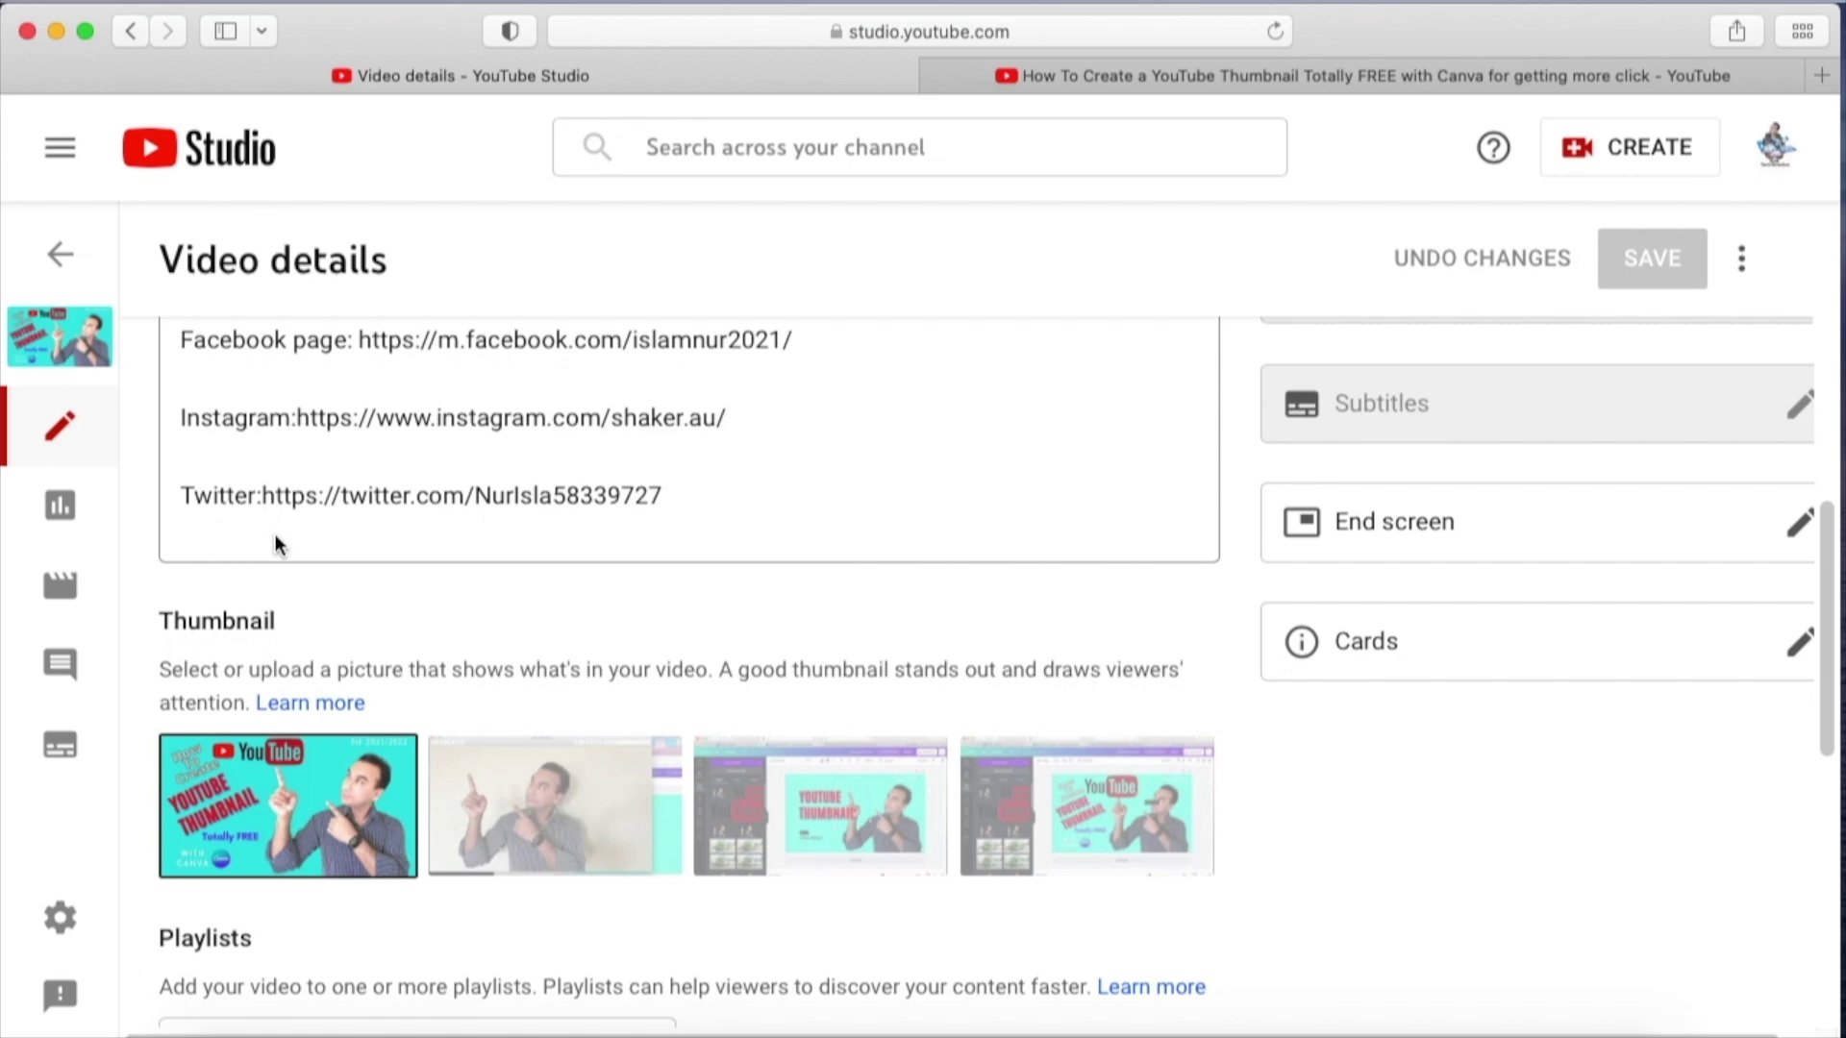
scroll(467, 481, up, 5)
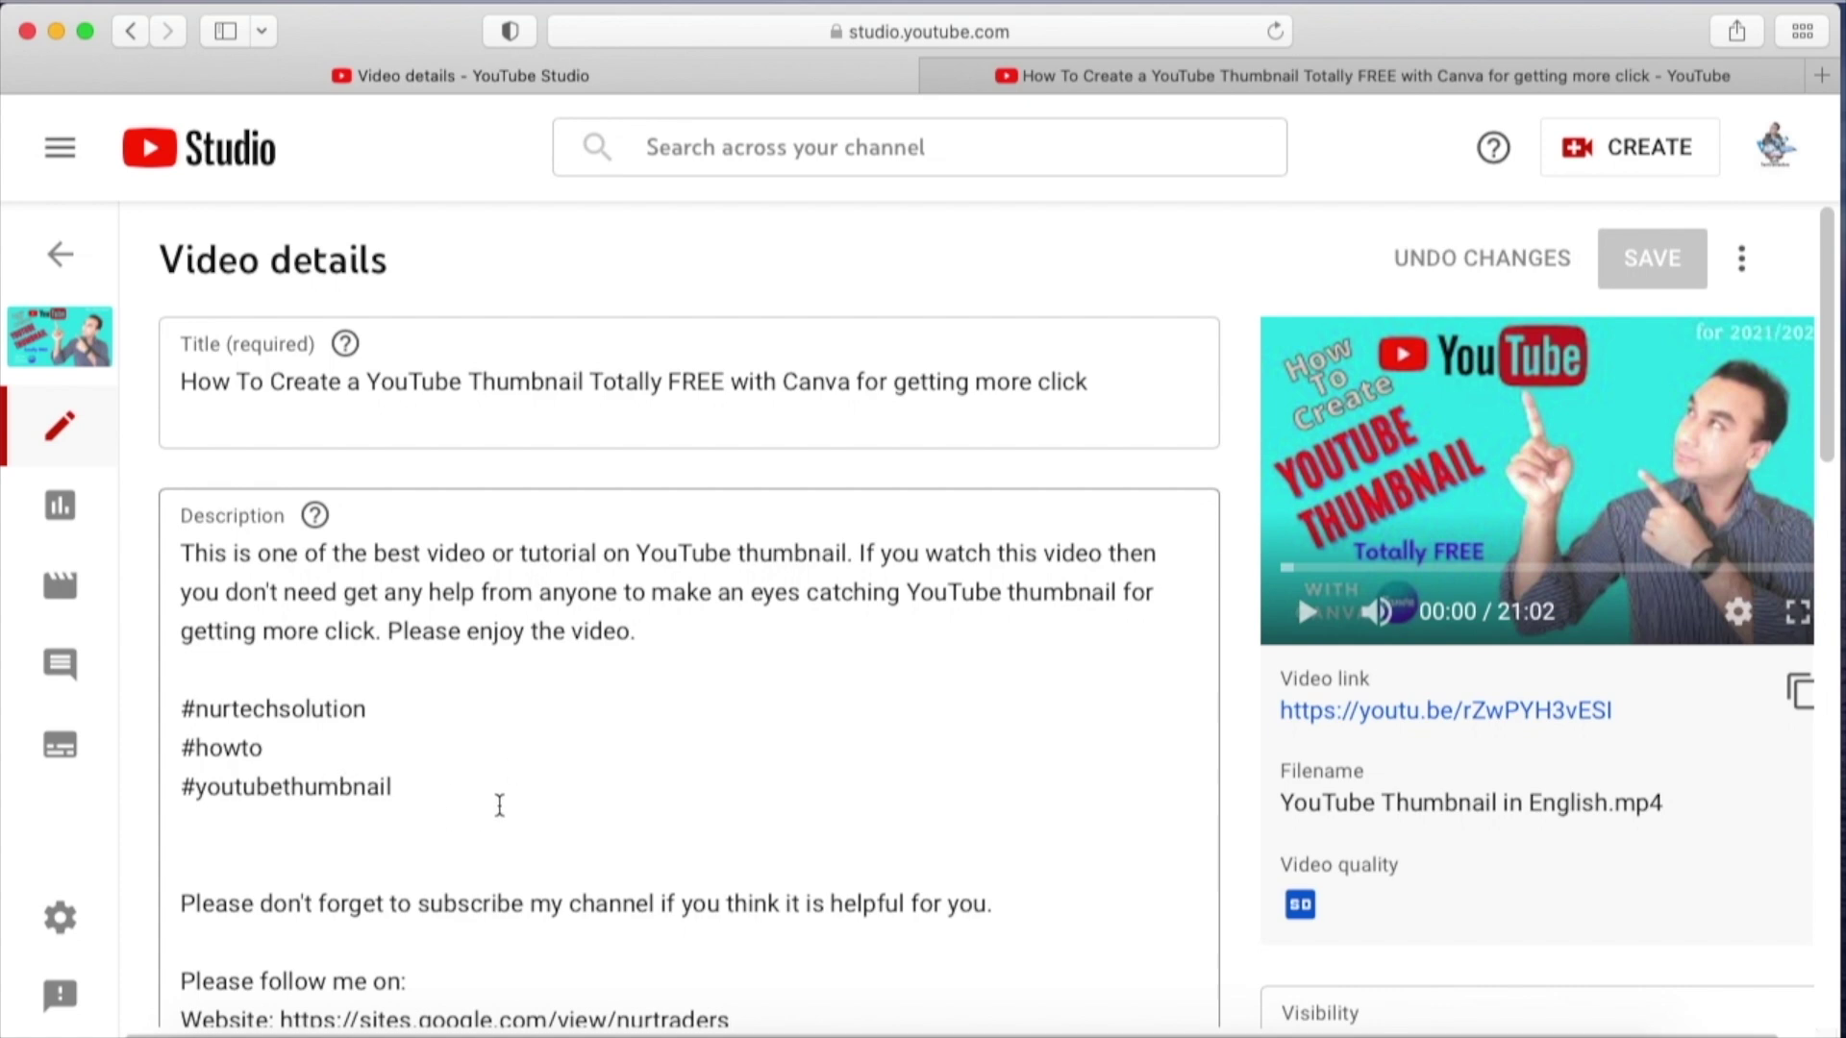
- Delete the #nurtechsolution, #howto and #youtubethumbnail lines and the extra blank lines from the description, and save the changes
click(499, 804)
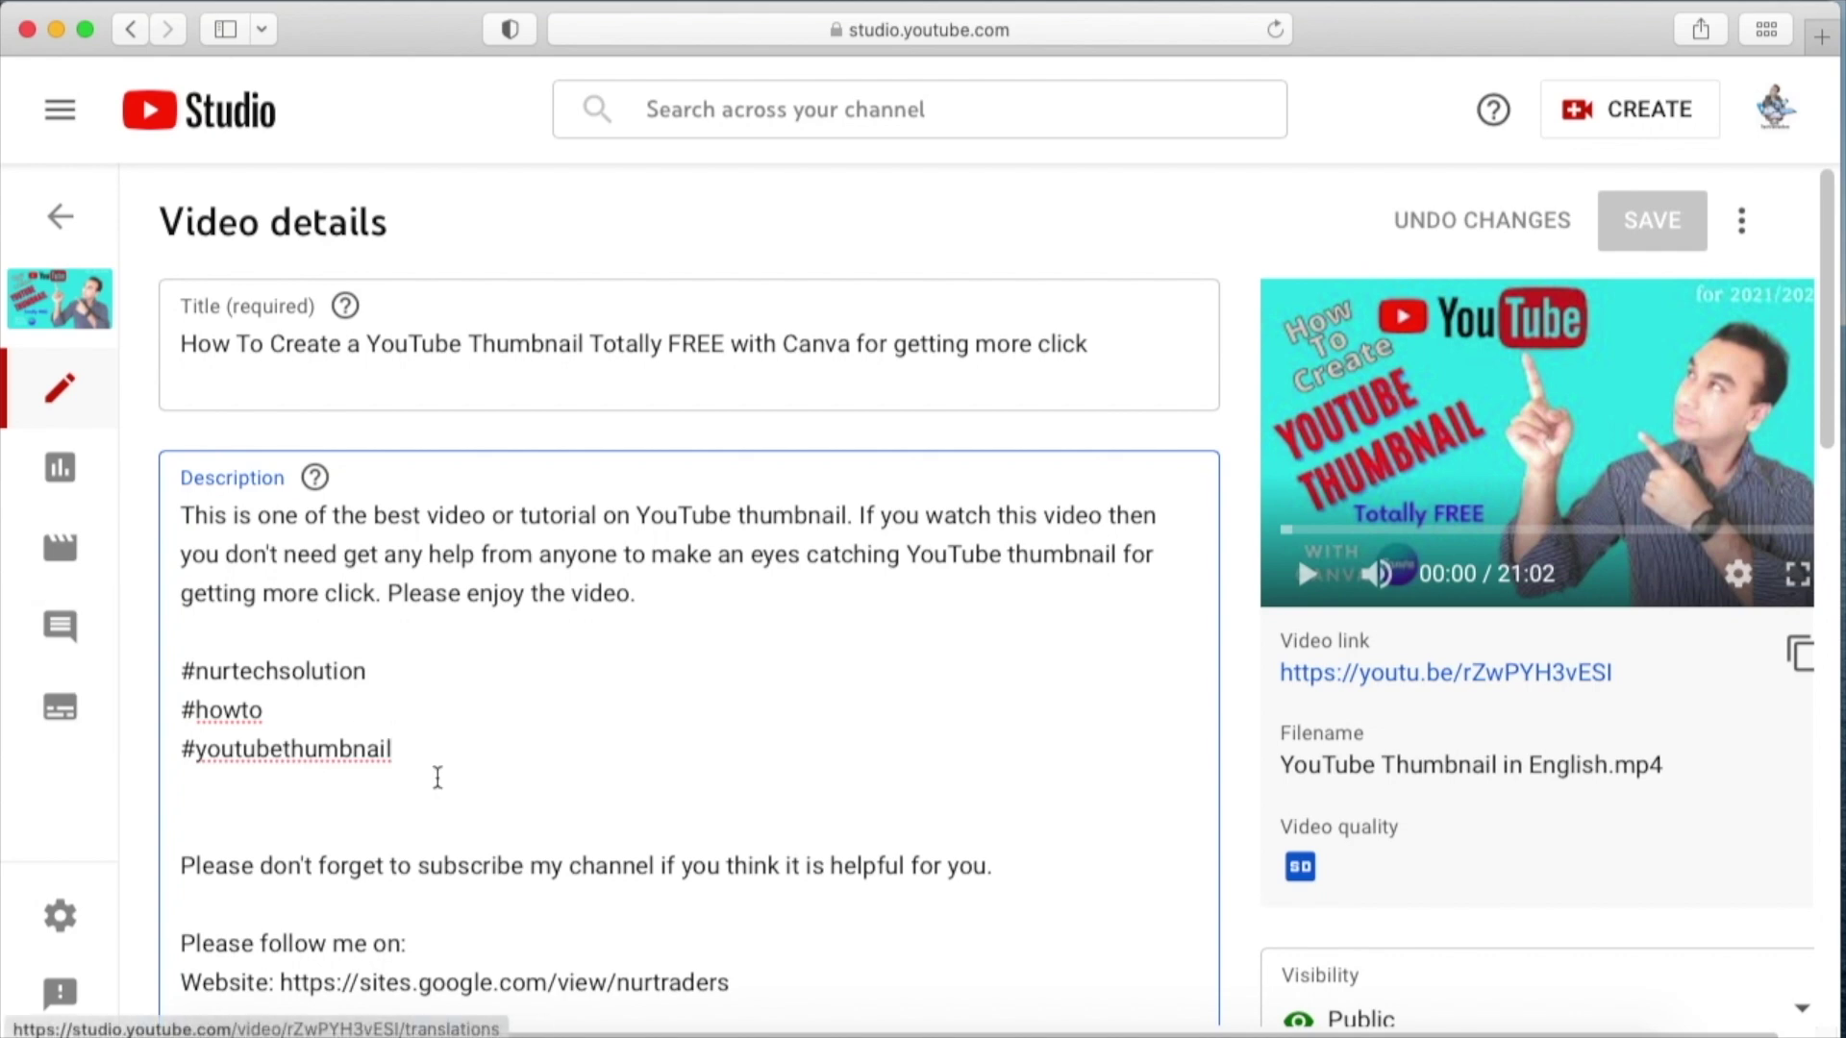
drag(404, 736, 183, 663)
key(BackSpace)
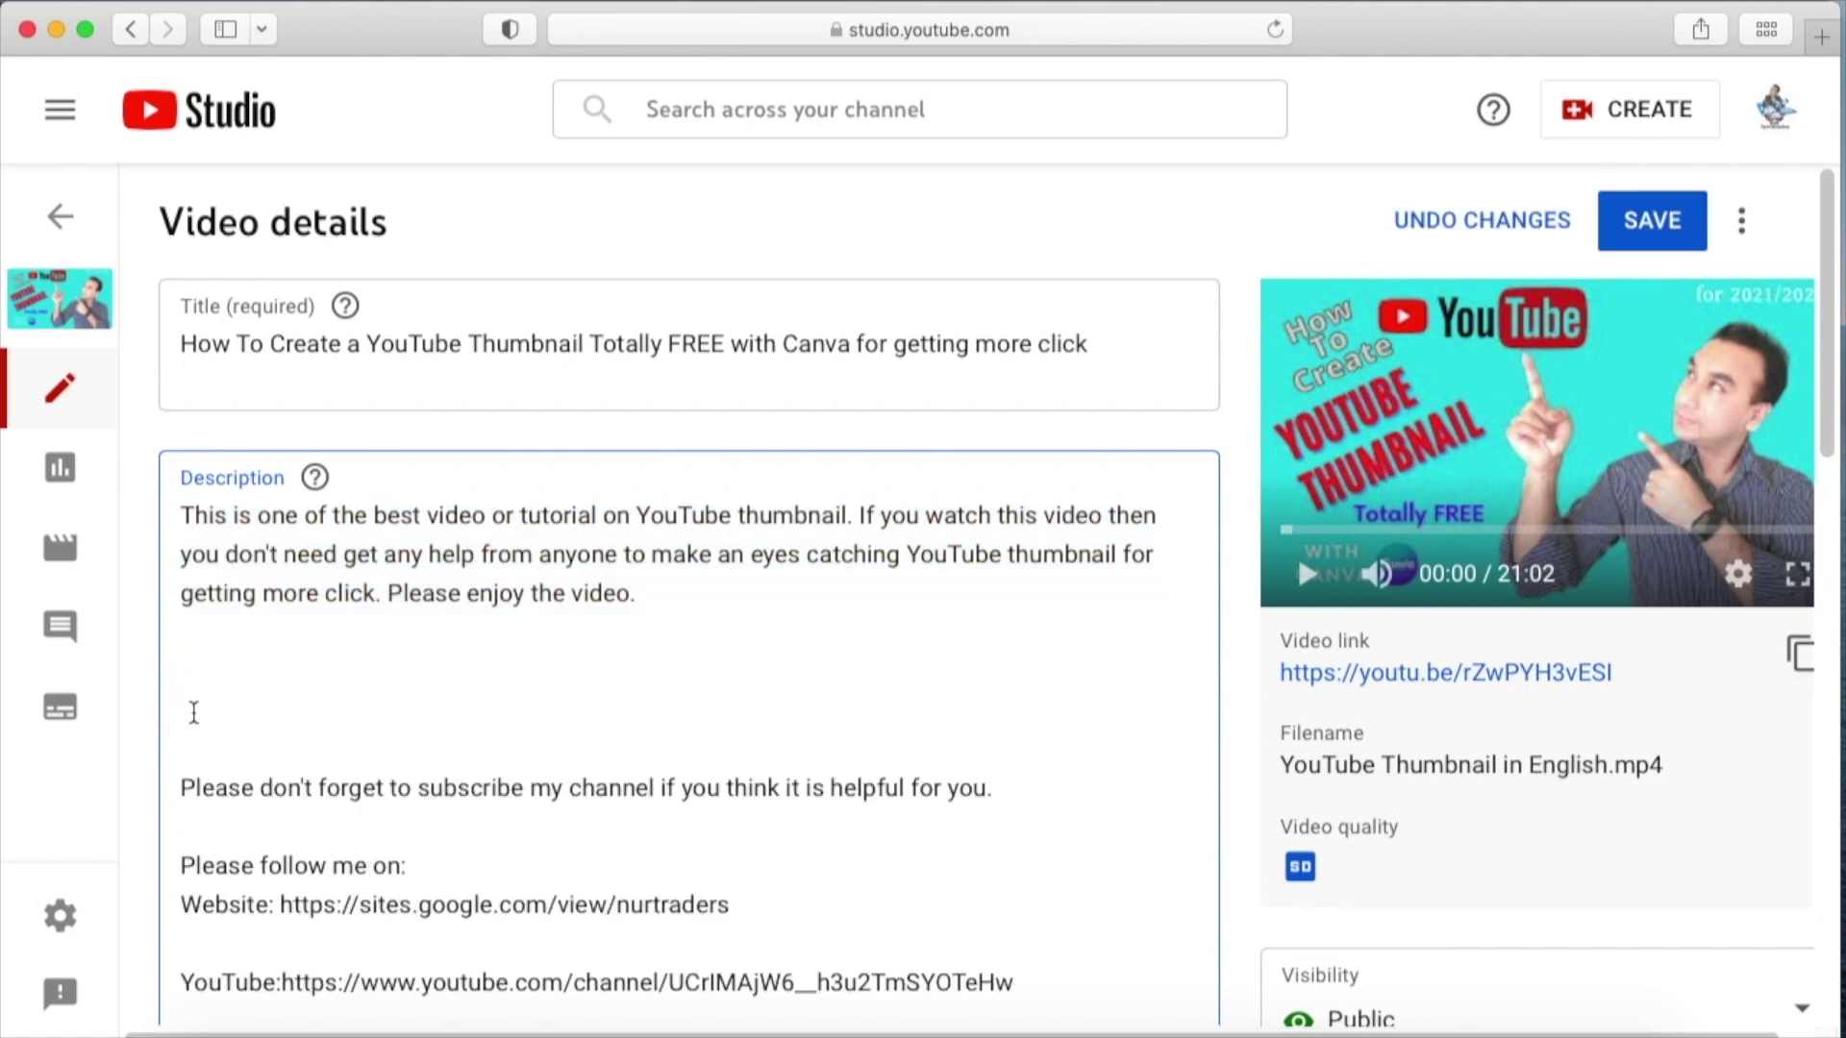
key(BackSpace)
key(BackSpace)
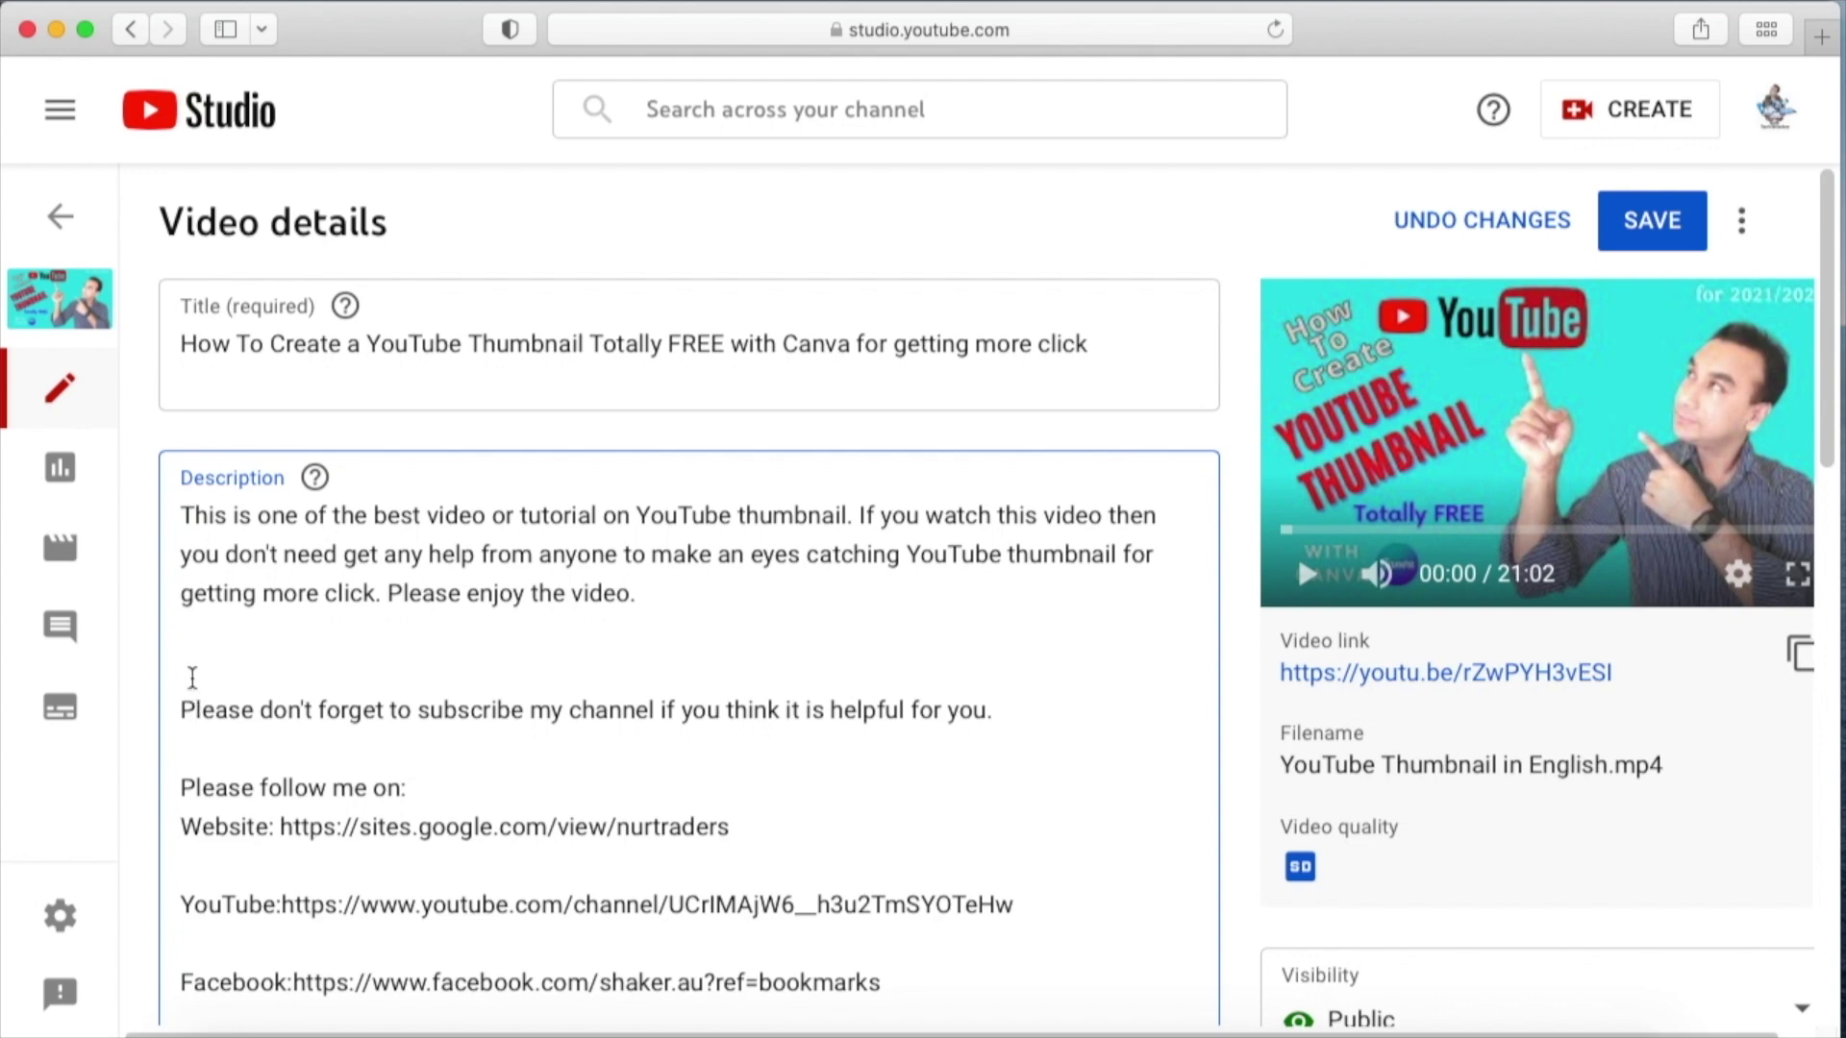
key(BackSpace)
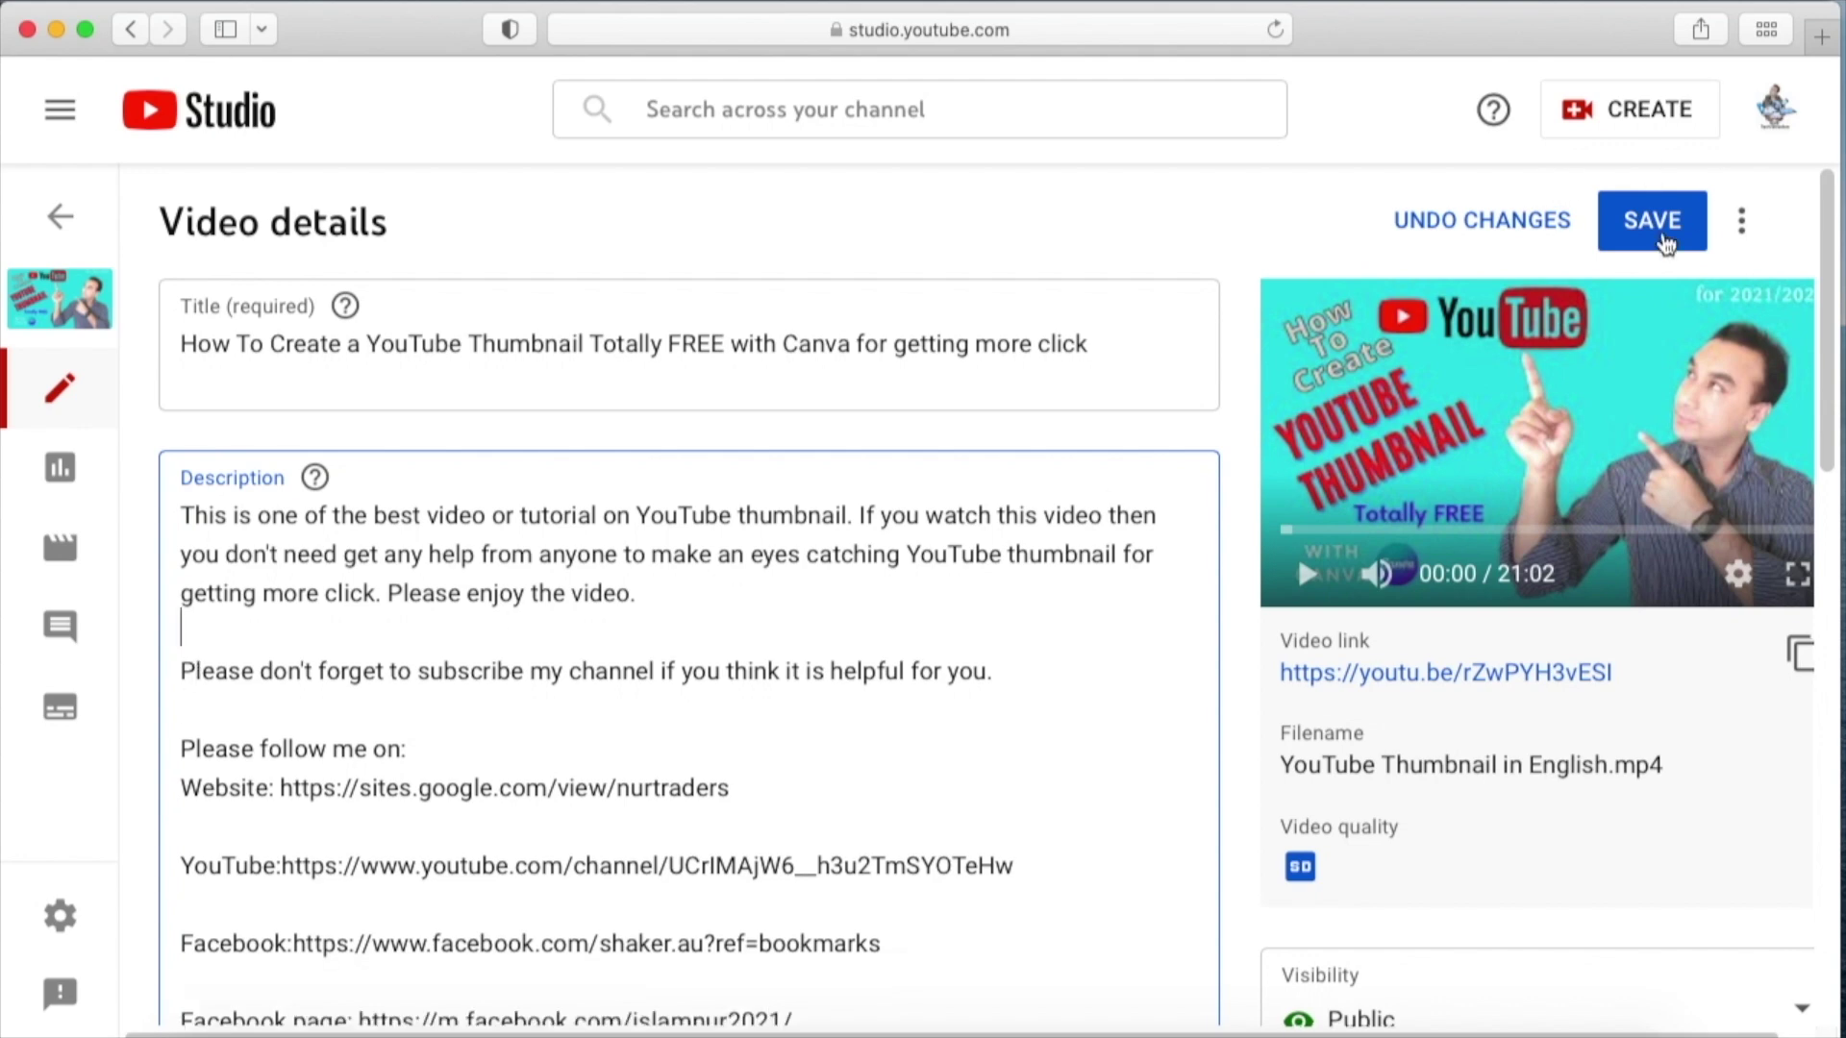
click(1667, 235)
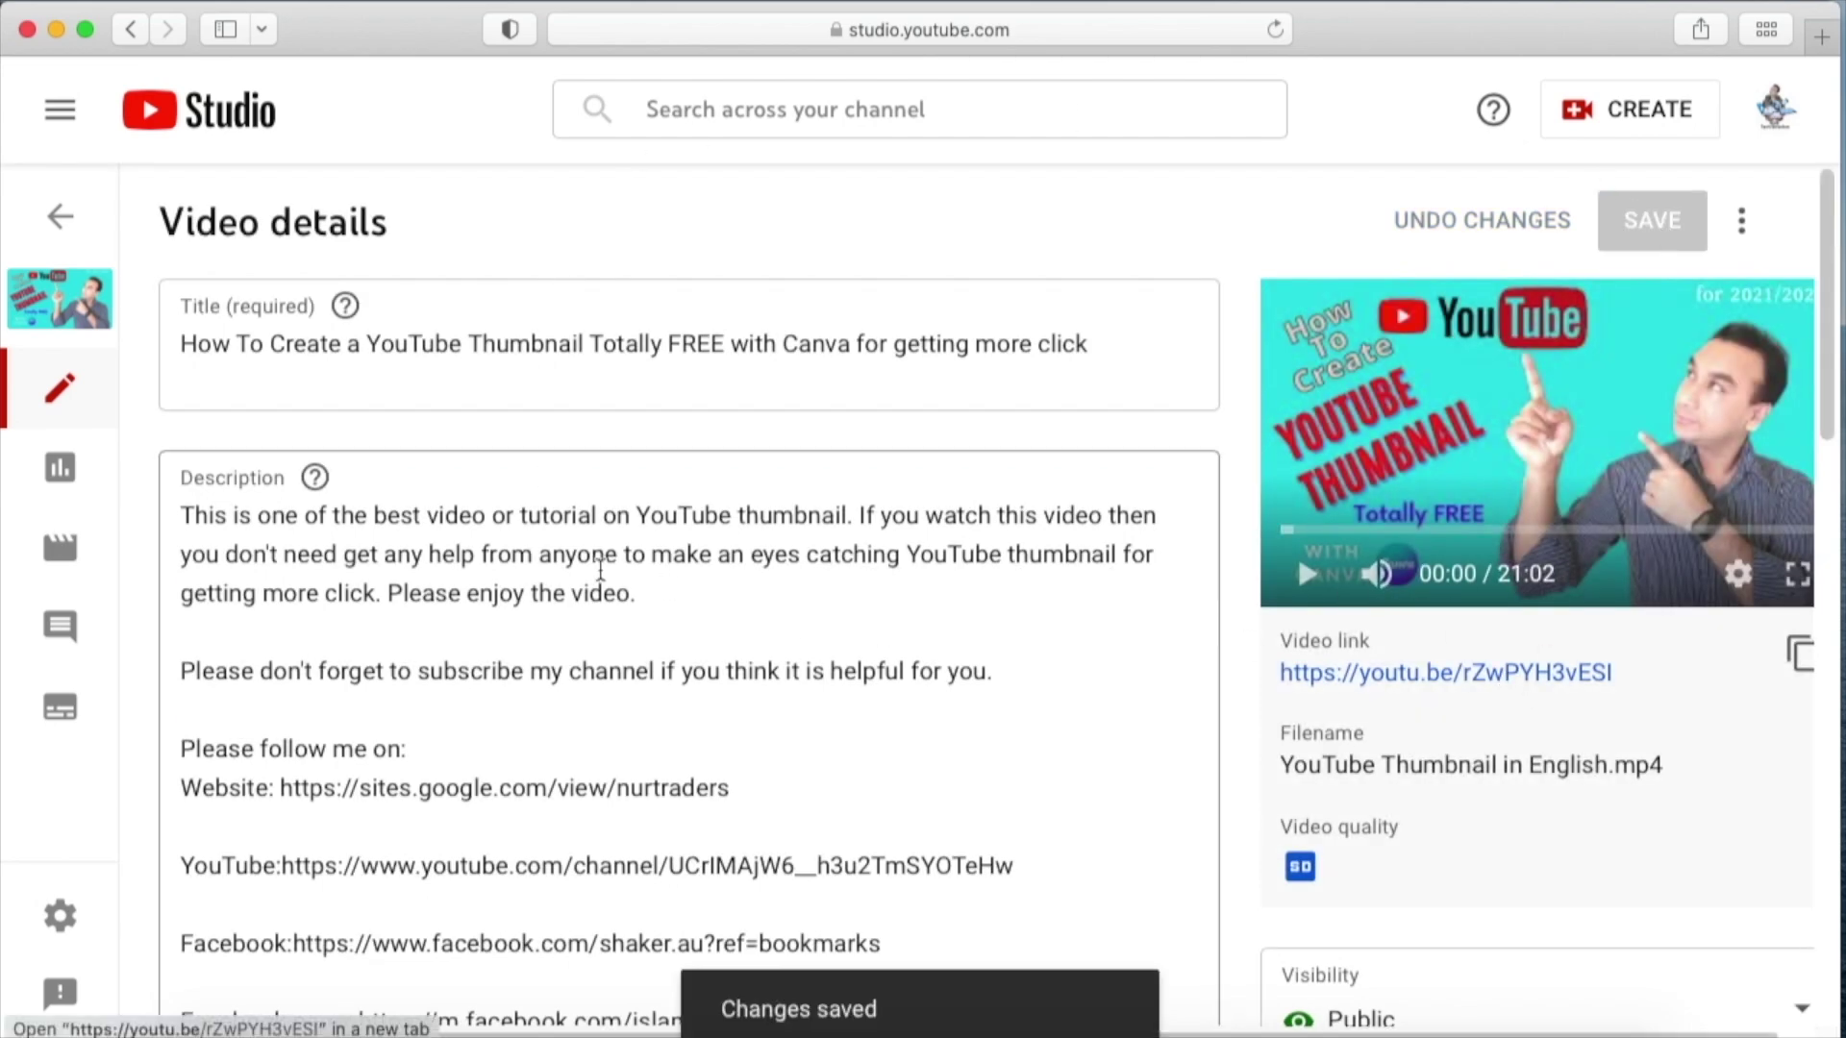
- Look through the remaining video details, from thumbnail, playlist and audience down to recording date and licence
scroll(667, 667, down, 15)
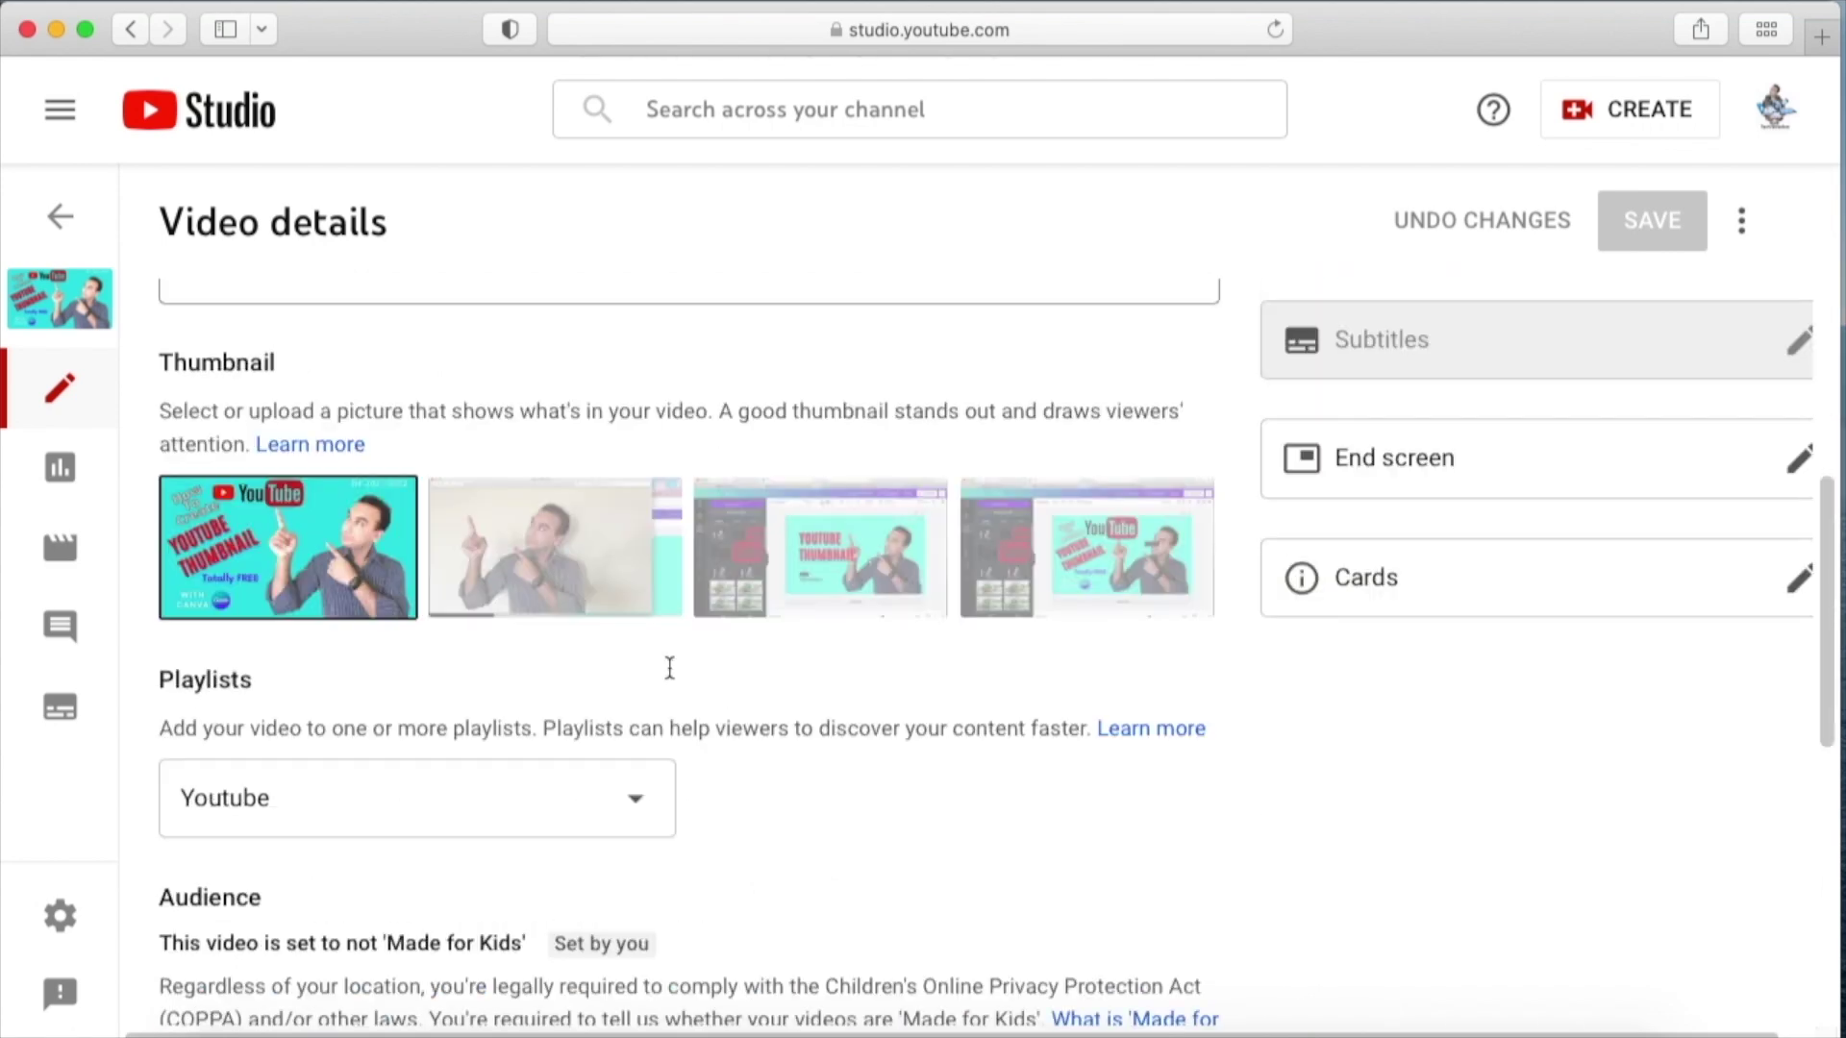
click(252, 918)
scroll(696, 783, down, 8)
scroll(700, 782, down, 8)
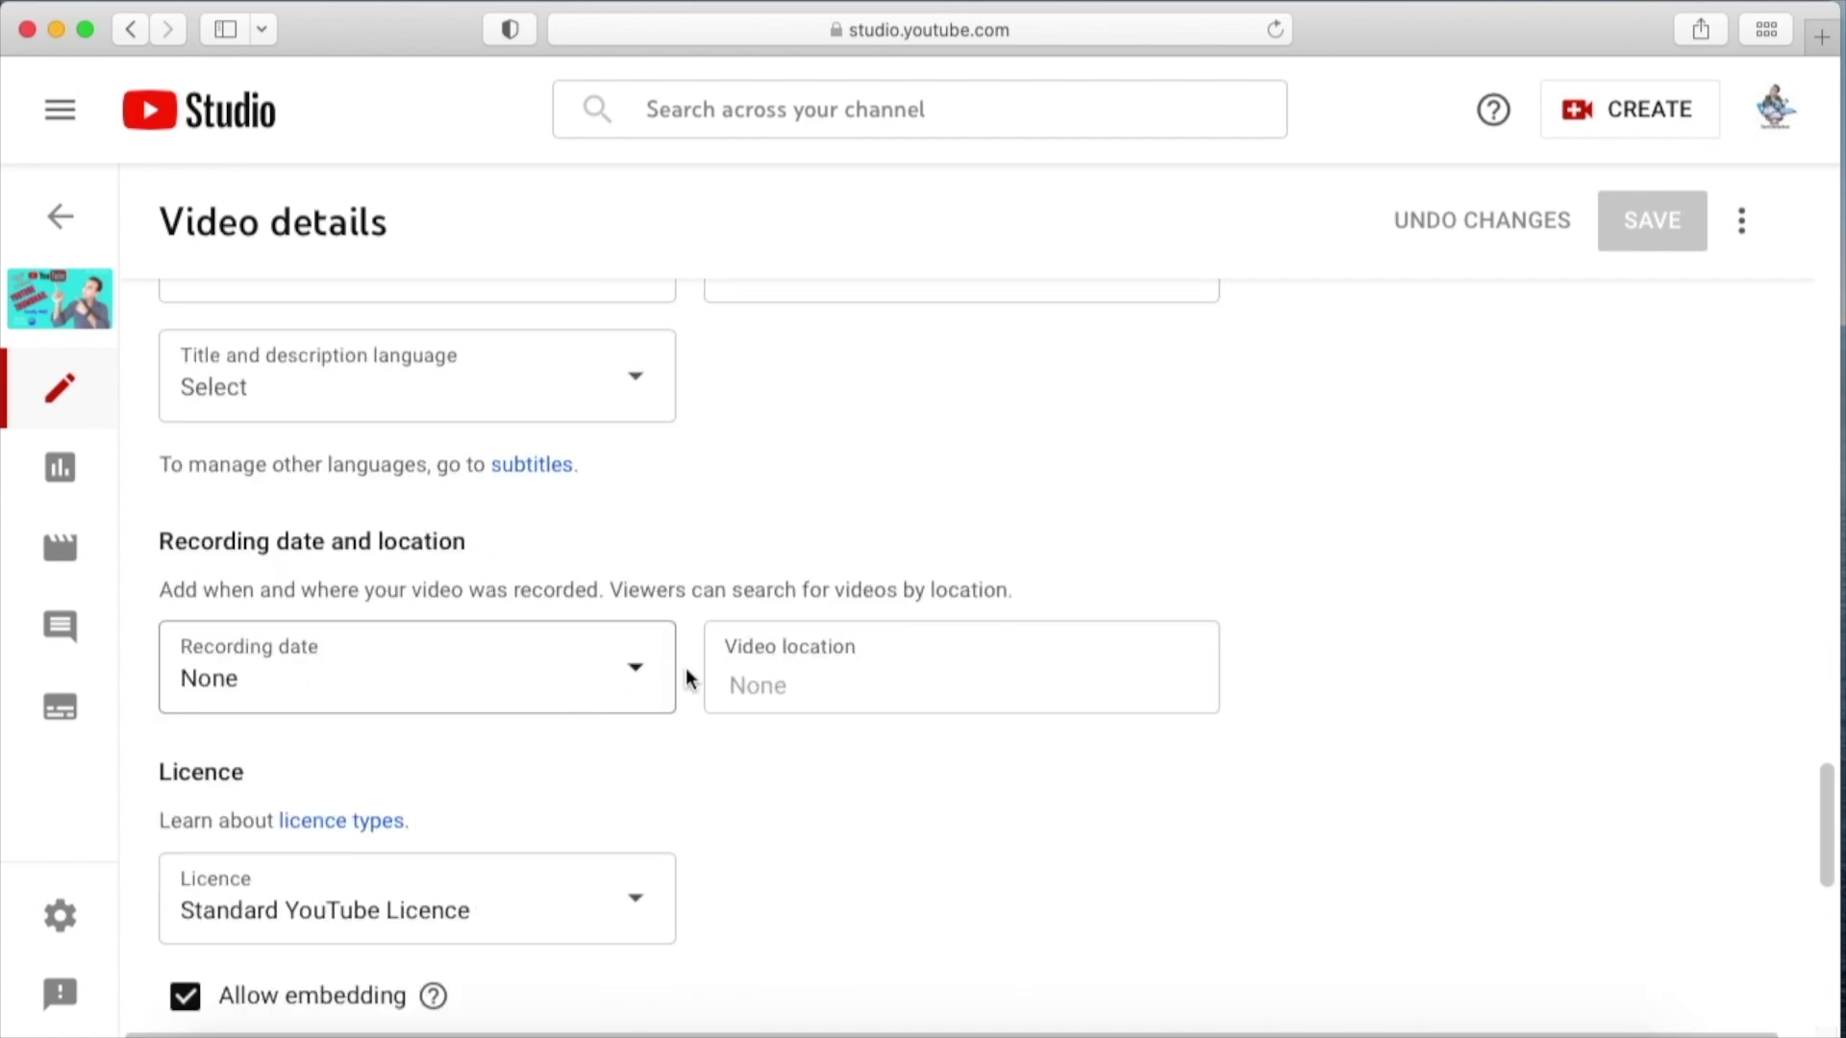
scroll(868, 491, up, 15)
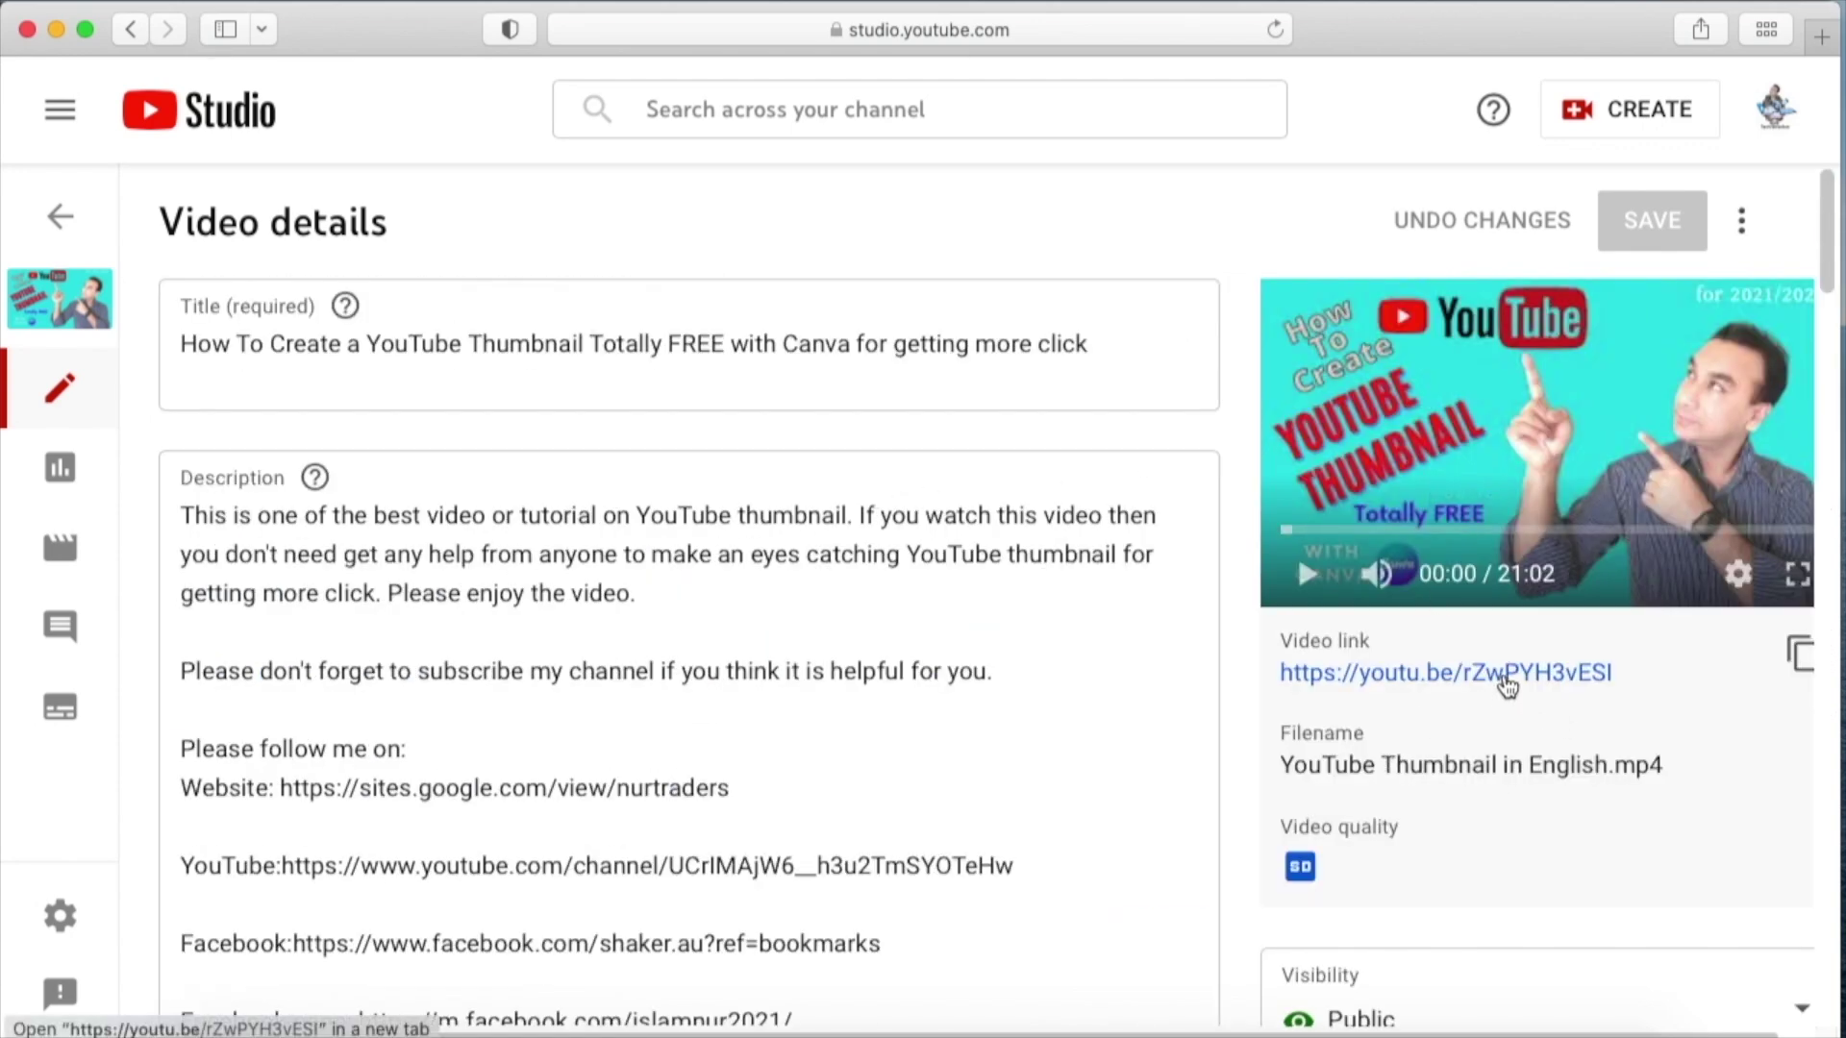
- Open the video's link, skip the ad, pause playback and check the area above the title for hashtags
click(1502, 675)
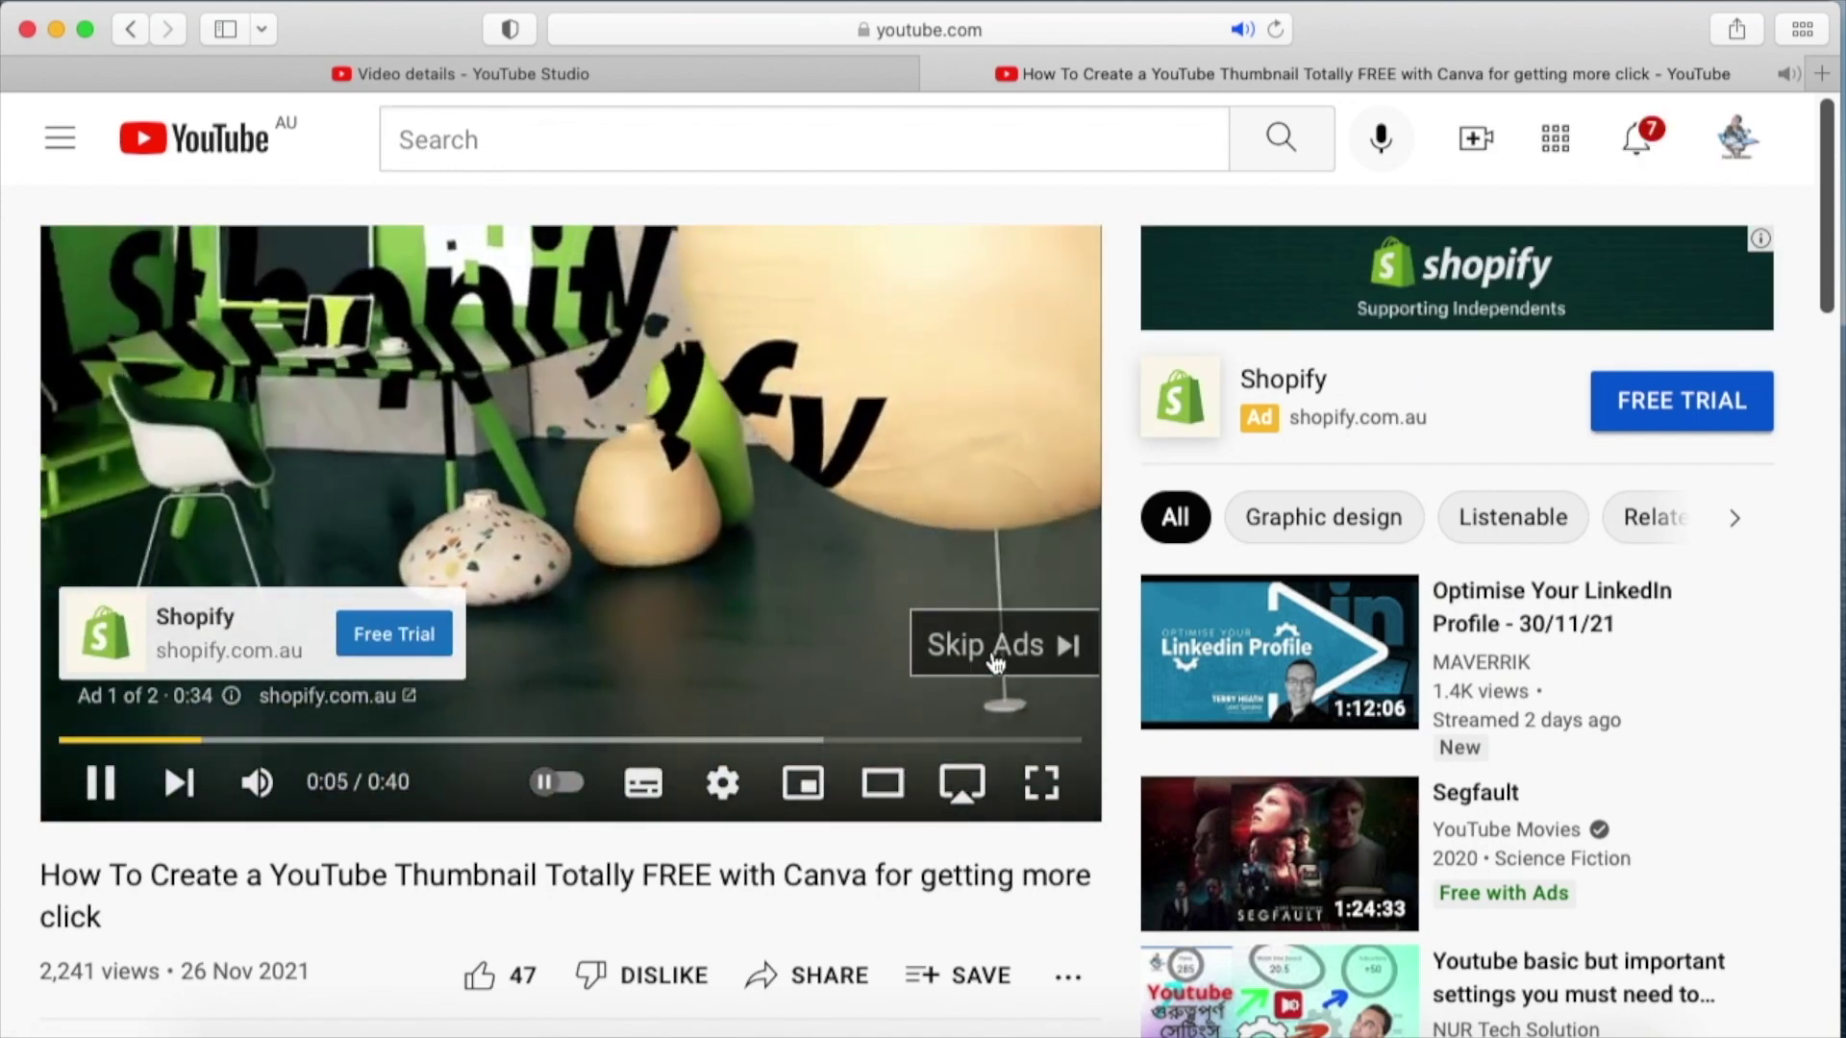
click(990, 649)
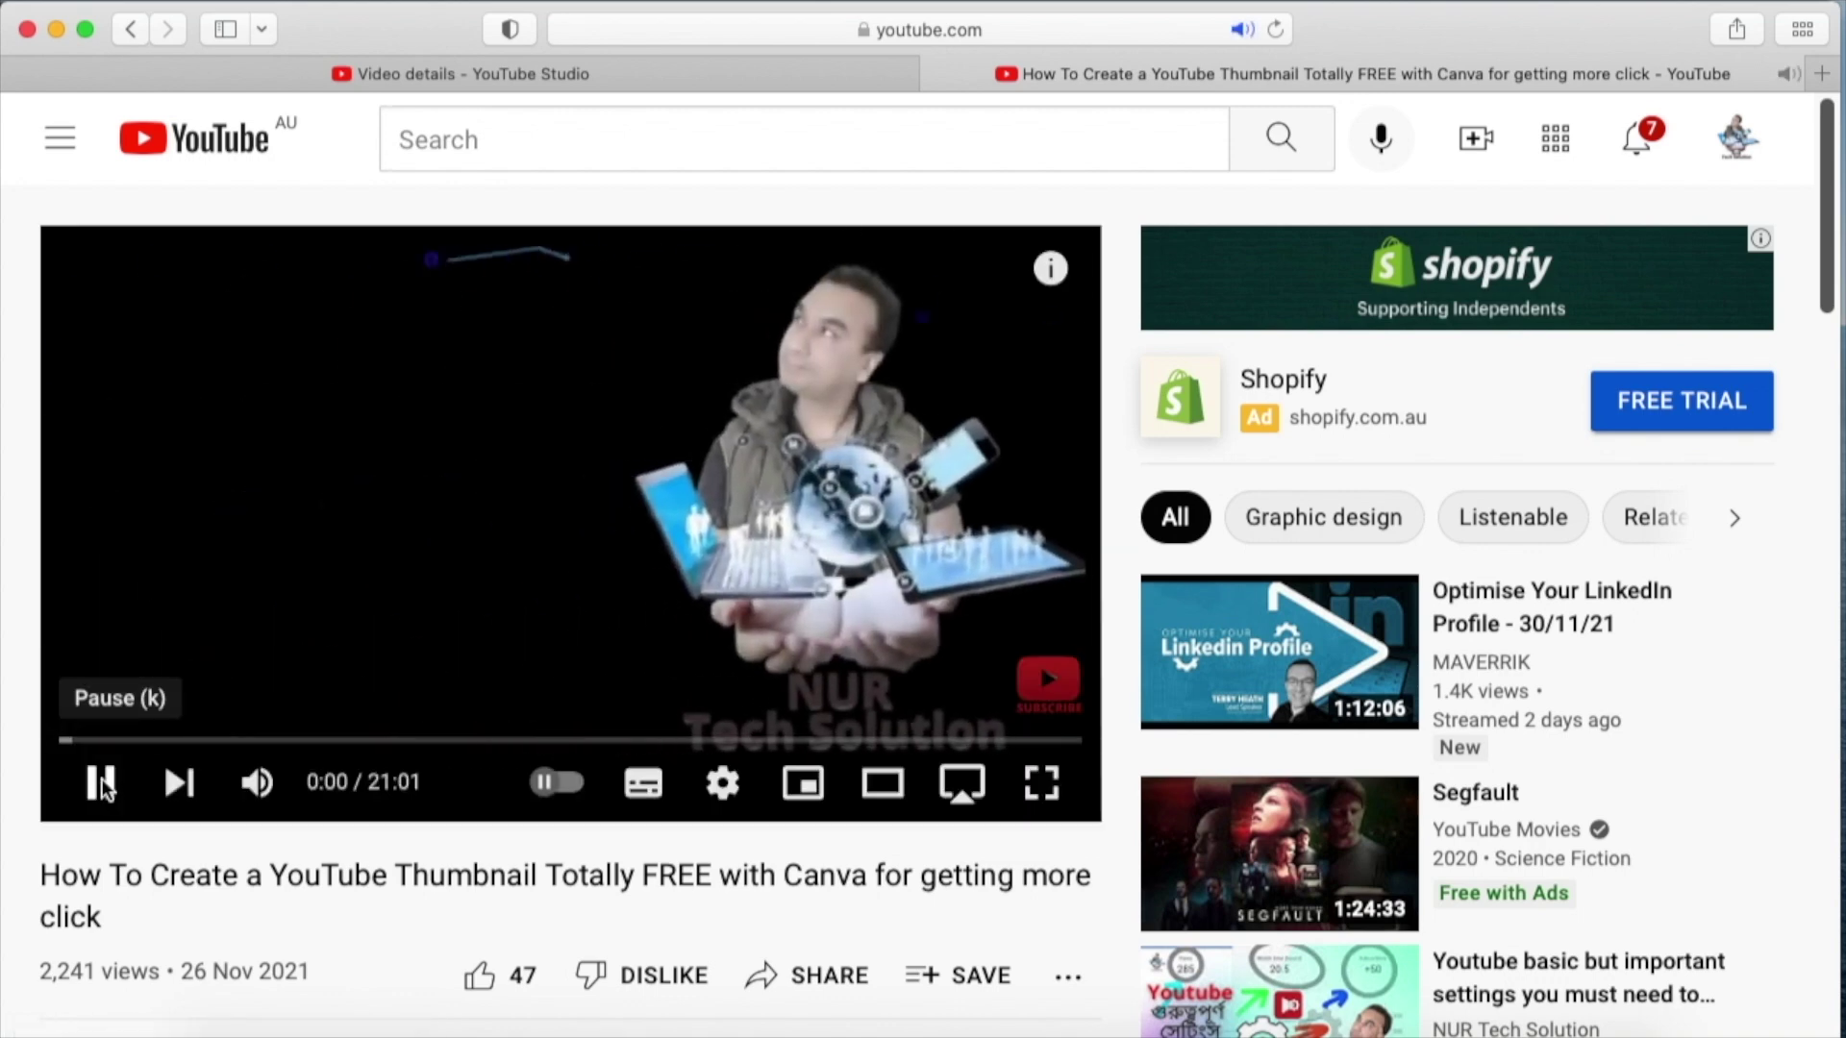
click(102, 784)
click(105, 783)
click(104, 783)
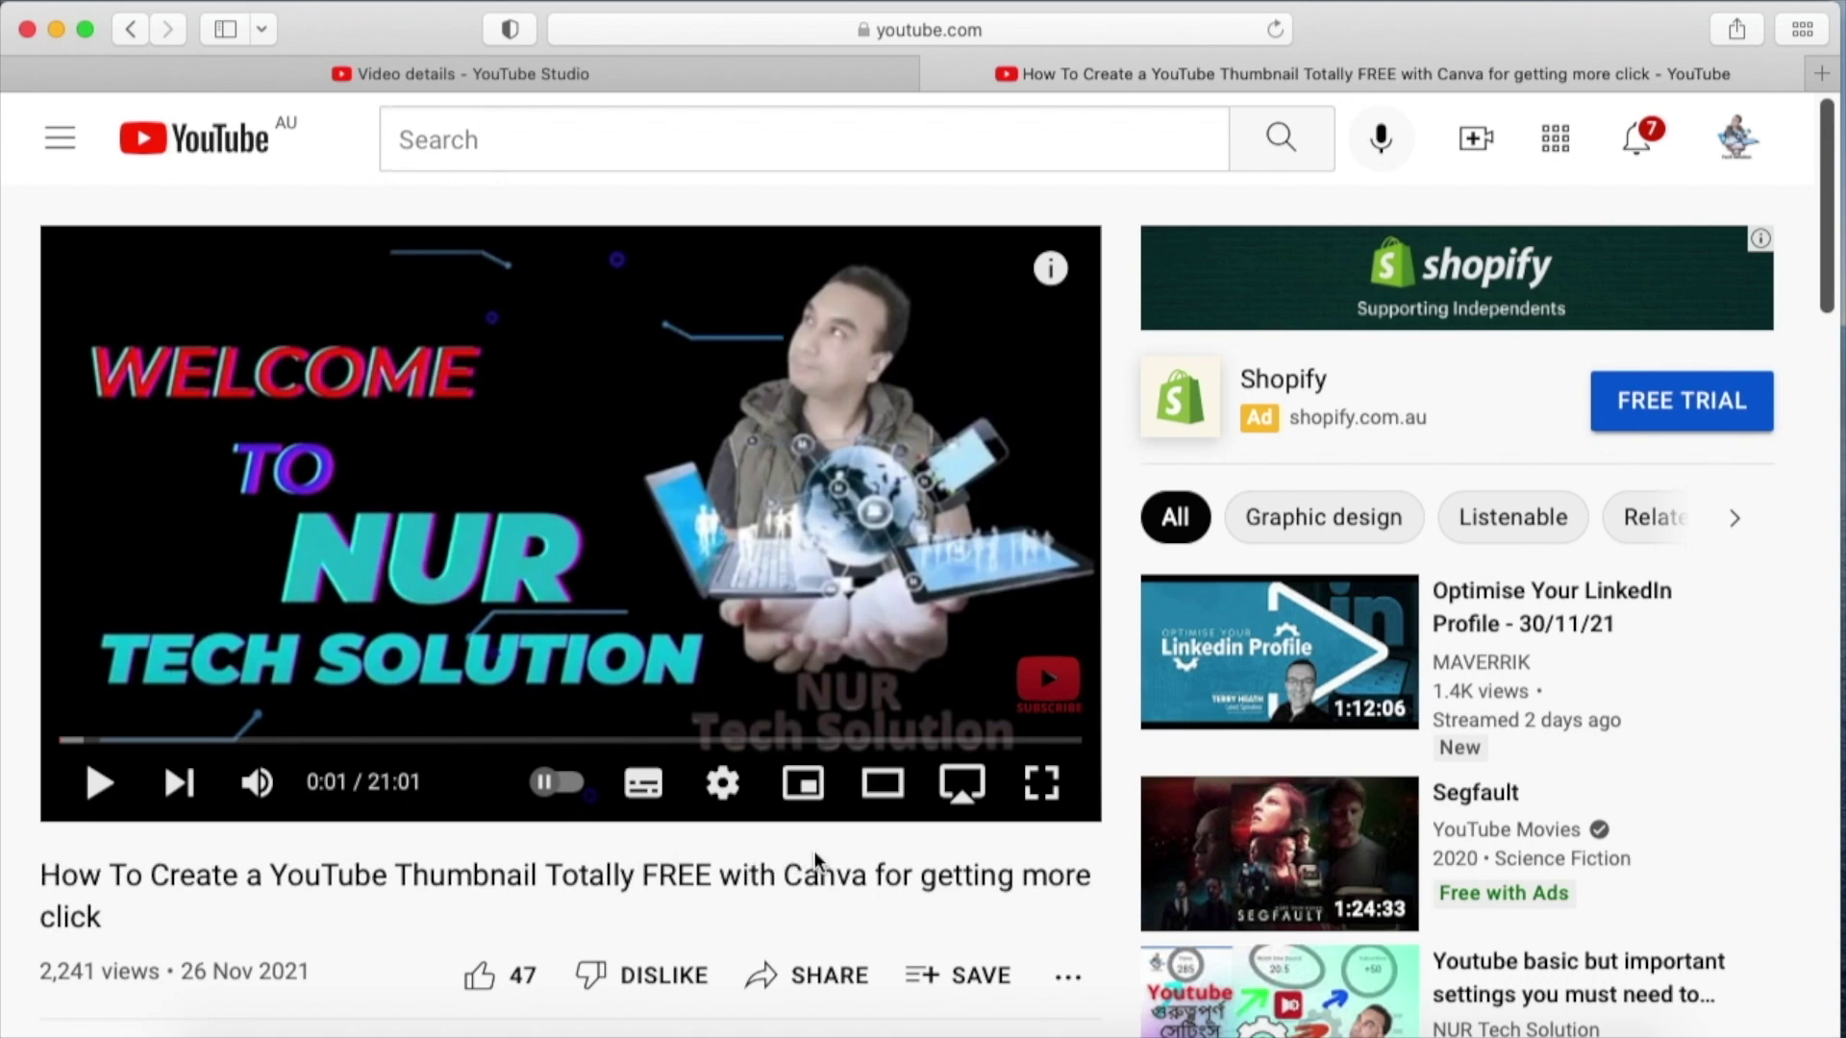
scroll(815, 850, down, 3)
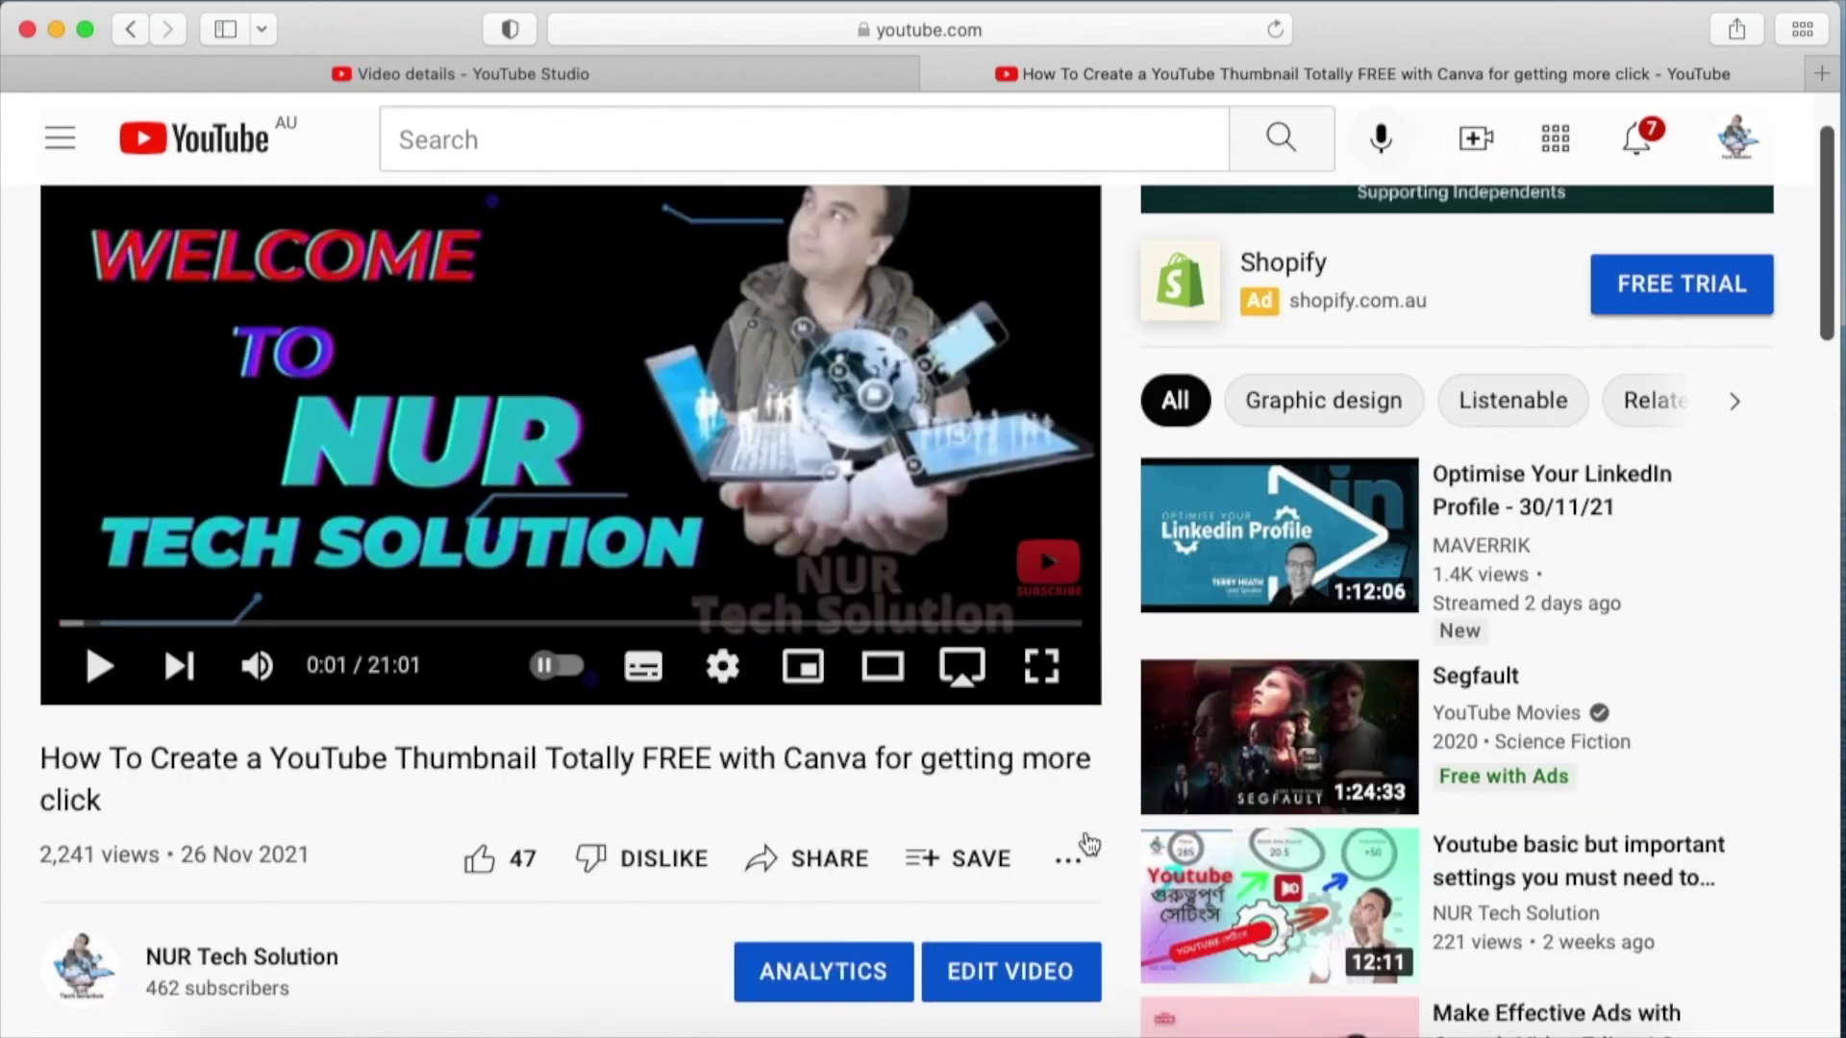
- Expand the video's description and examine its text and links for any hashtags
scroll(928, 815, down, 5)
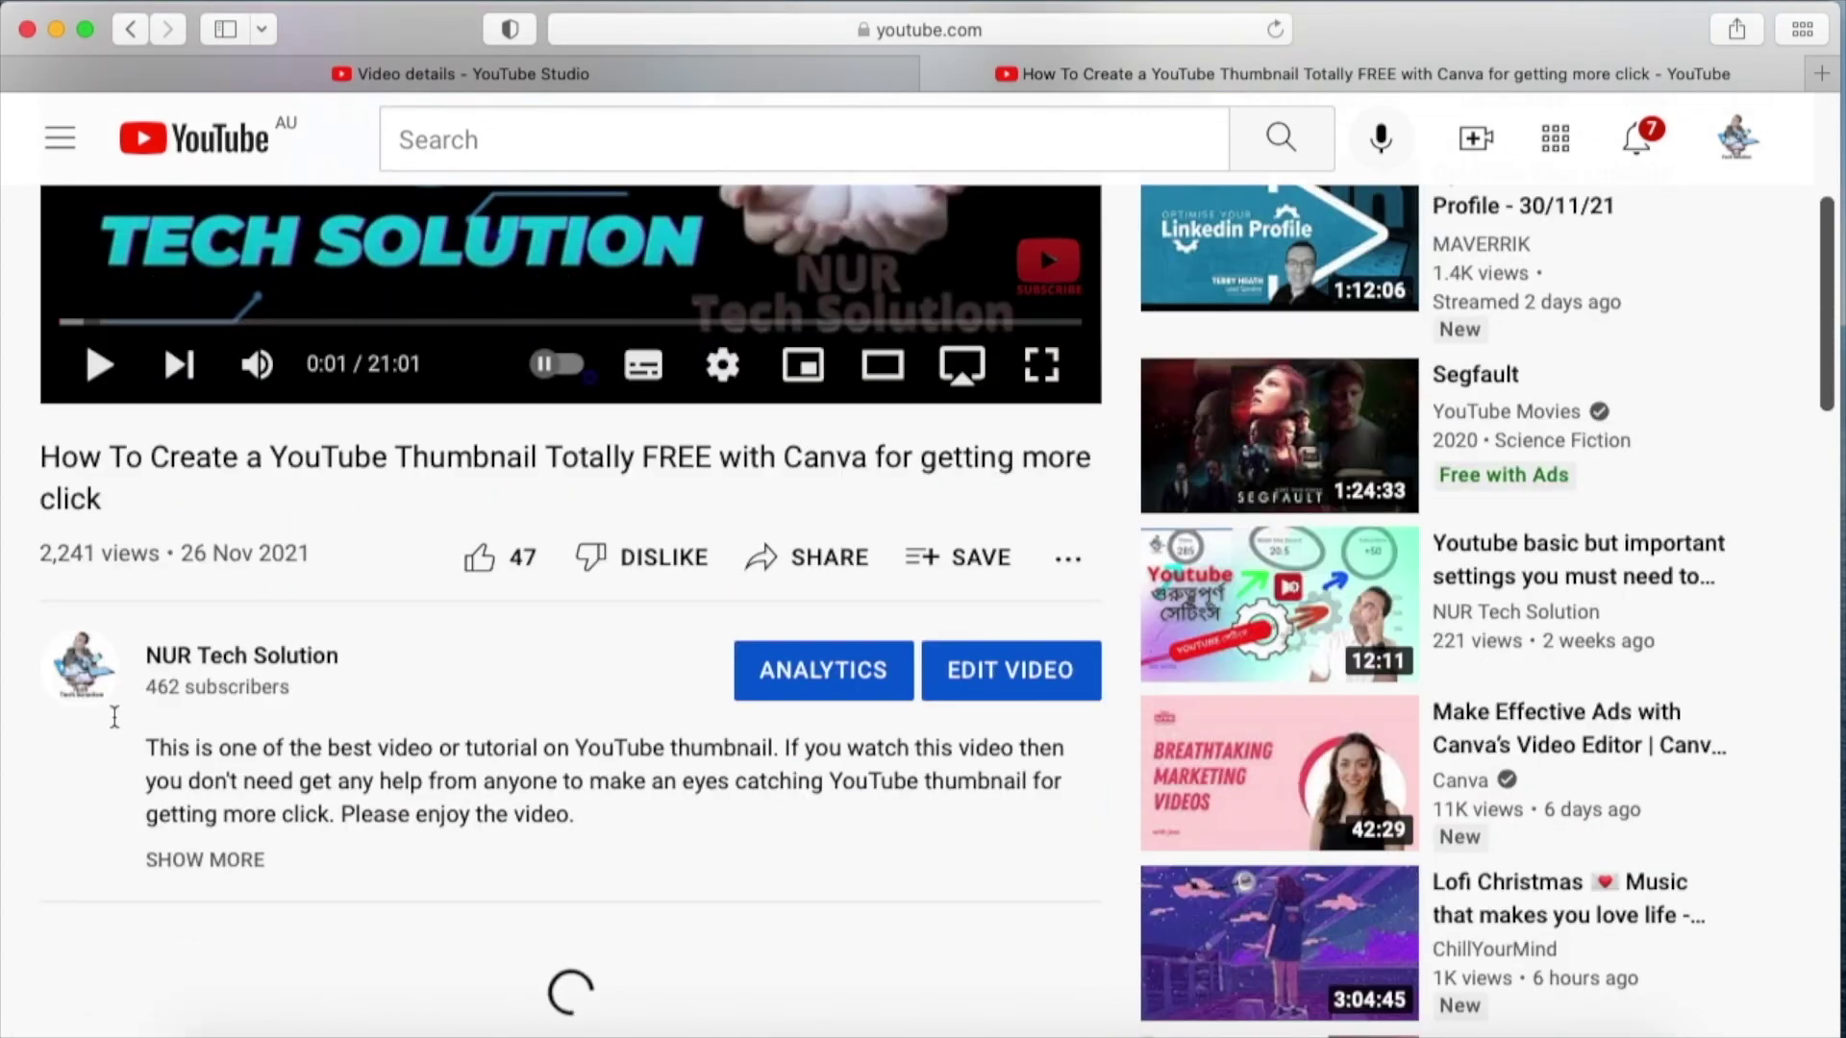
click(204, 860)
scroll(519, 762, down, 10)
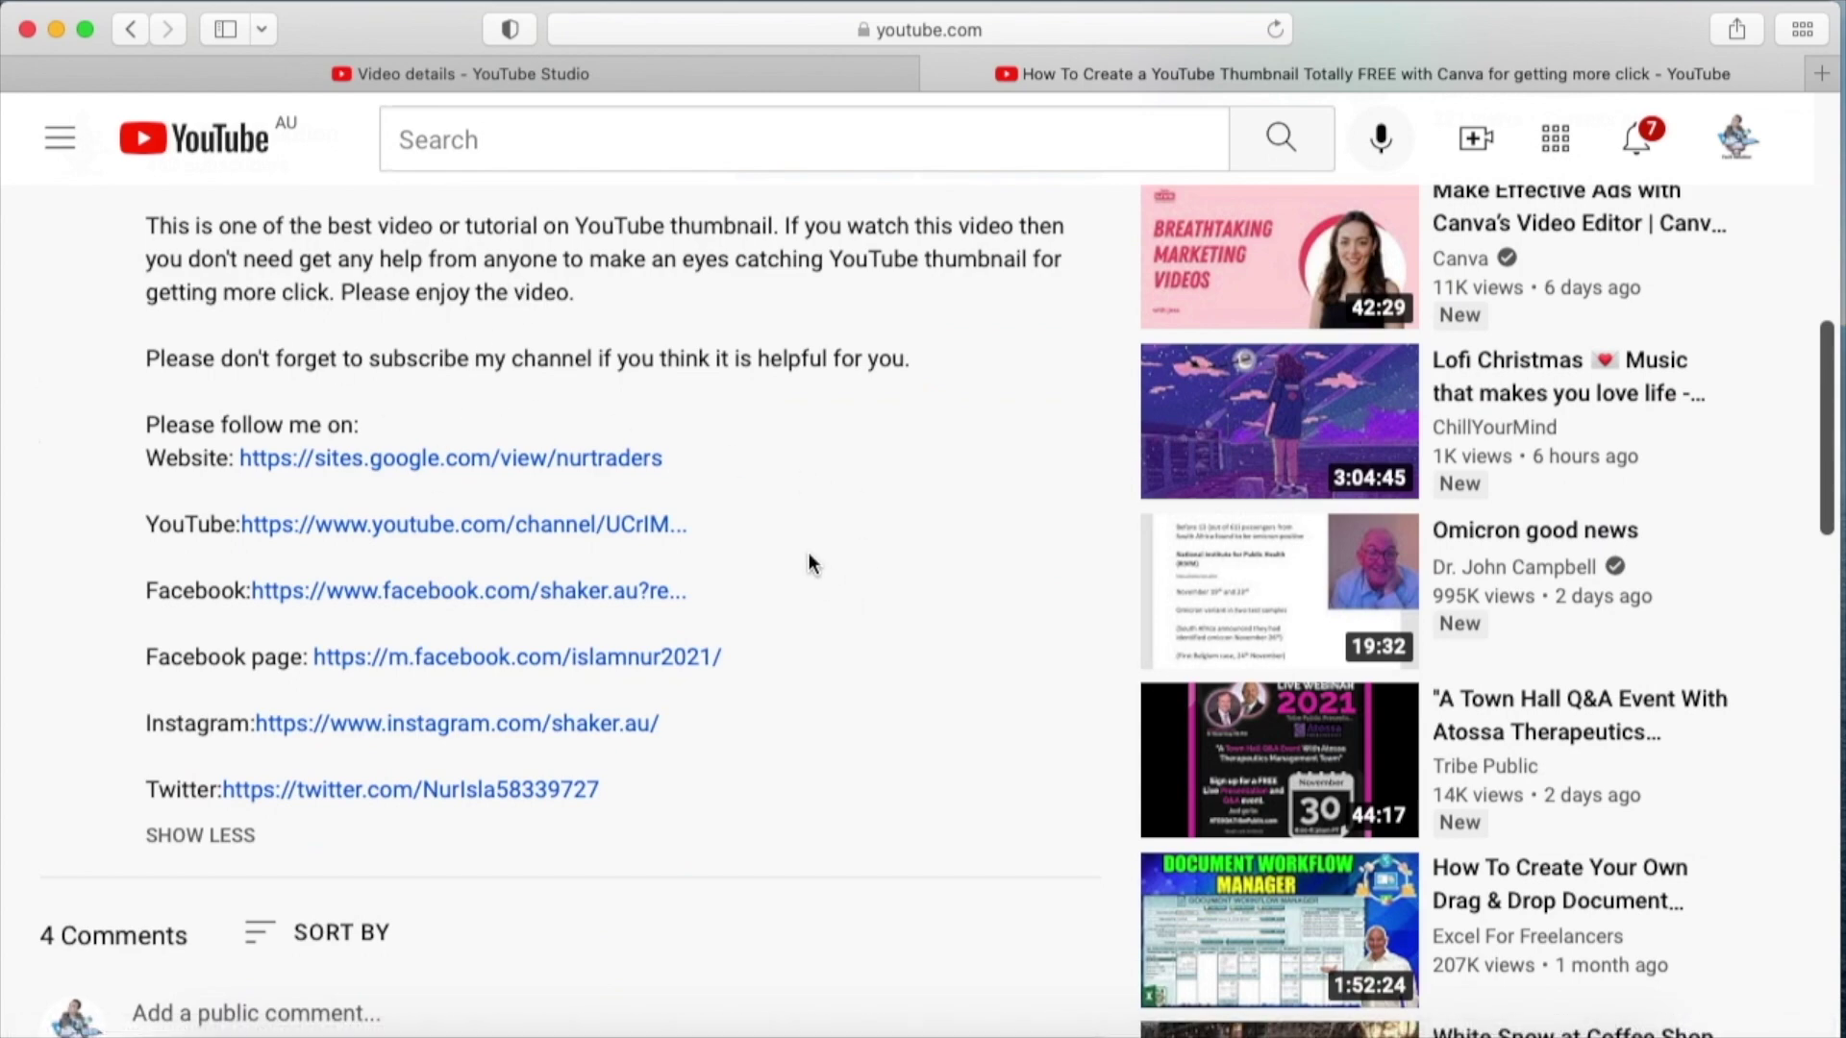
scroll(809, 552, up, 15)
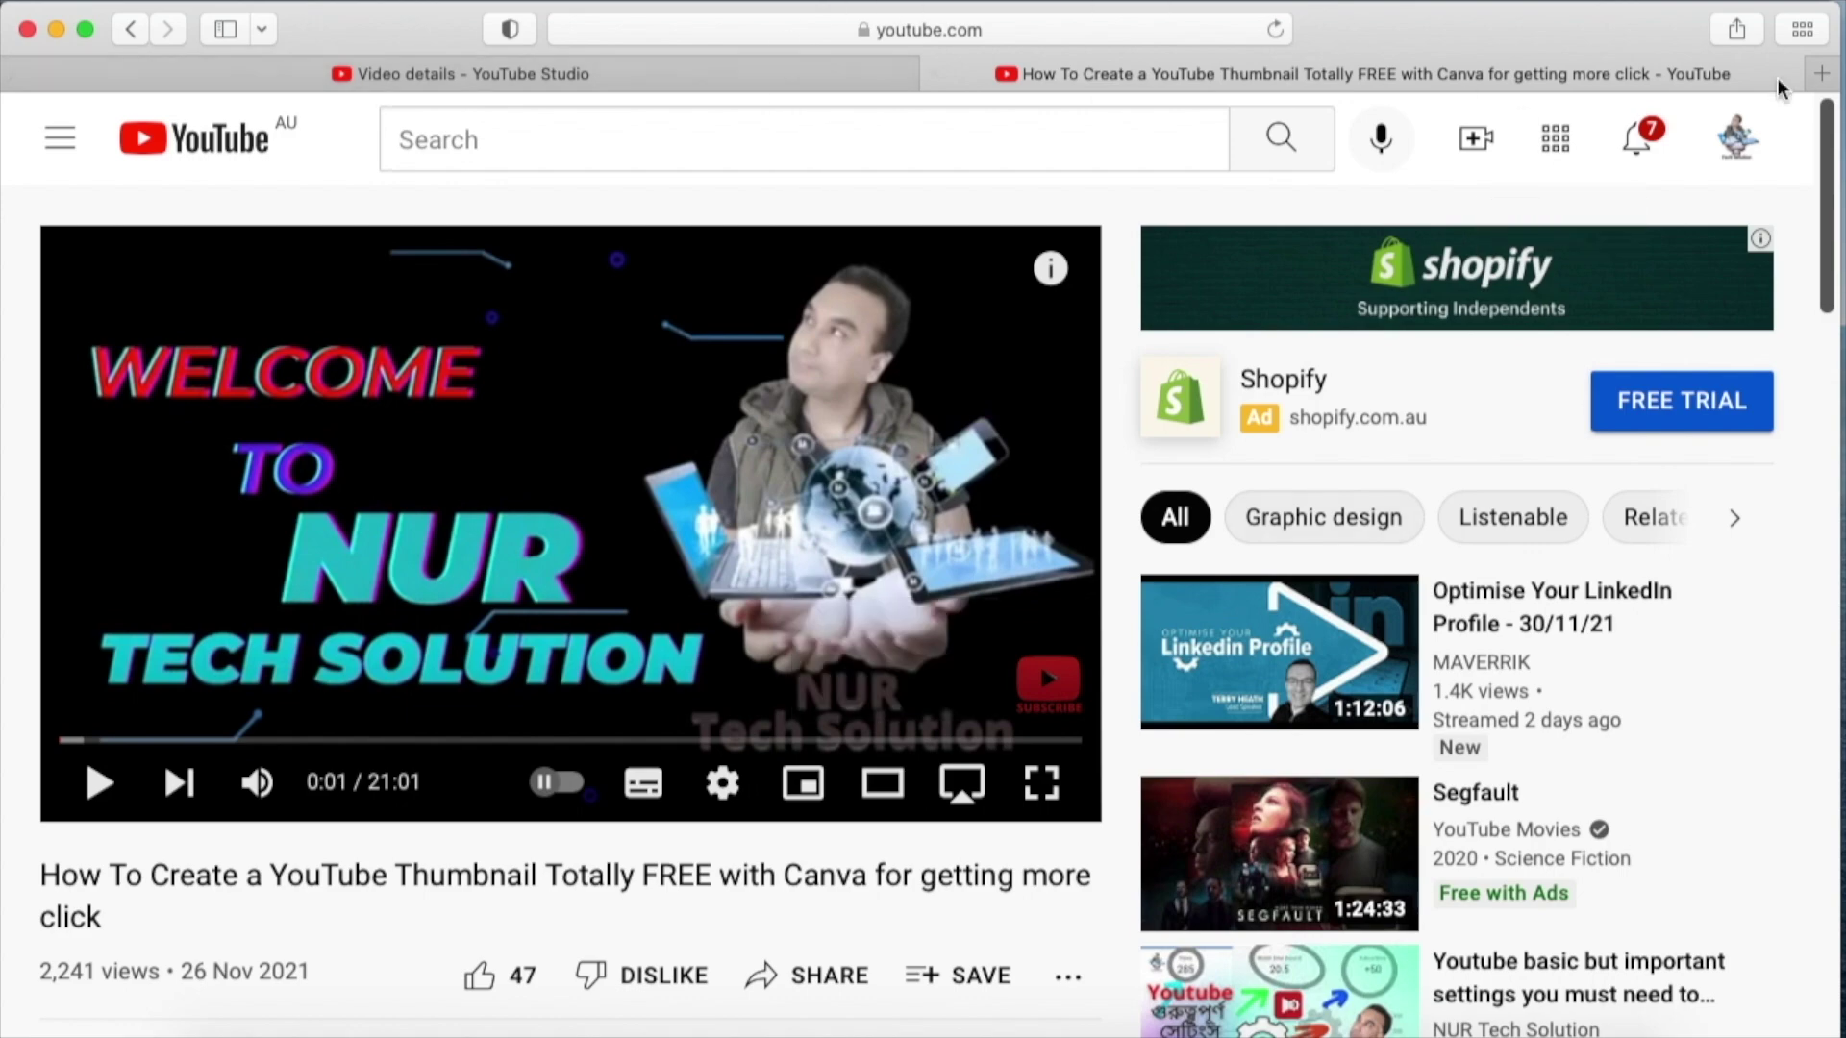
- Return to the video's details in YouTube Studio and view the recording date calendar without choosing a date
click(677, 75)
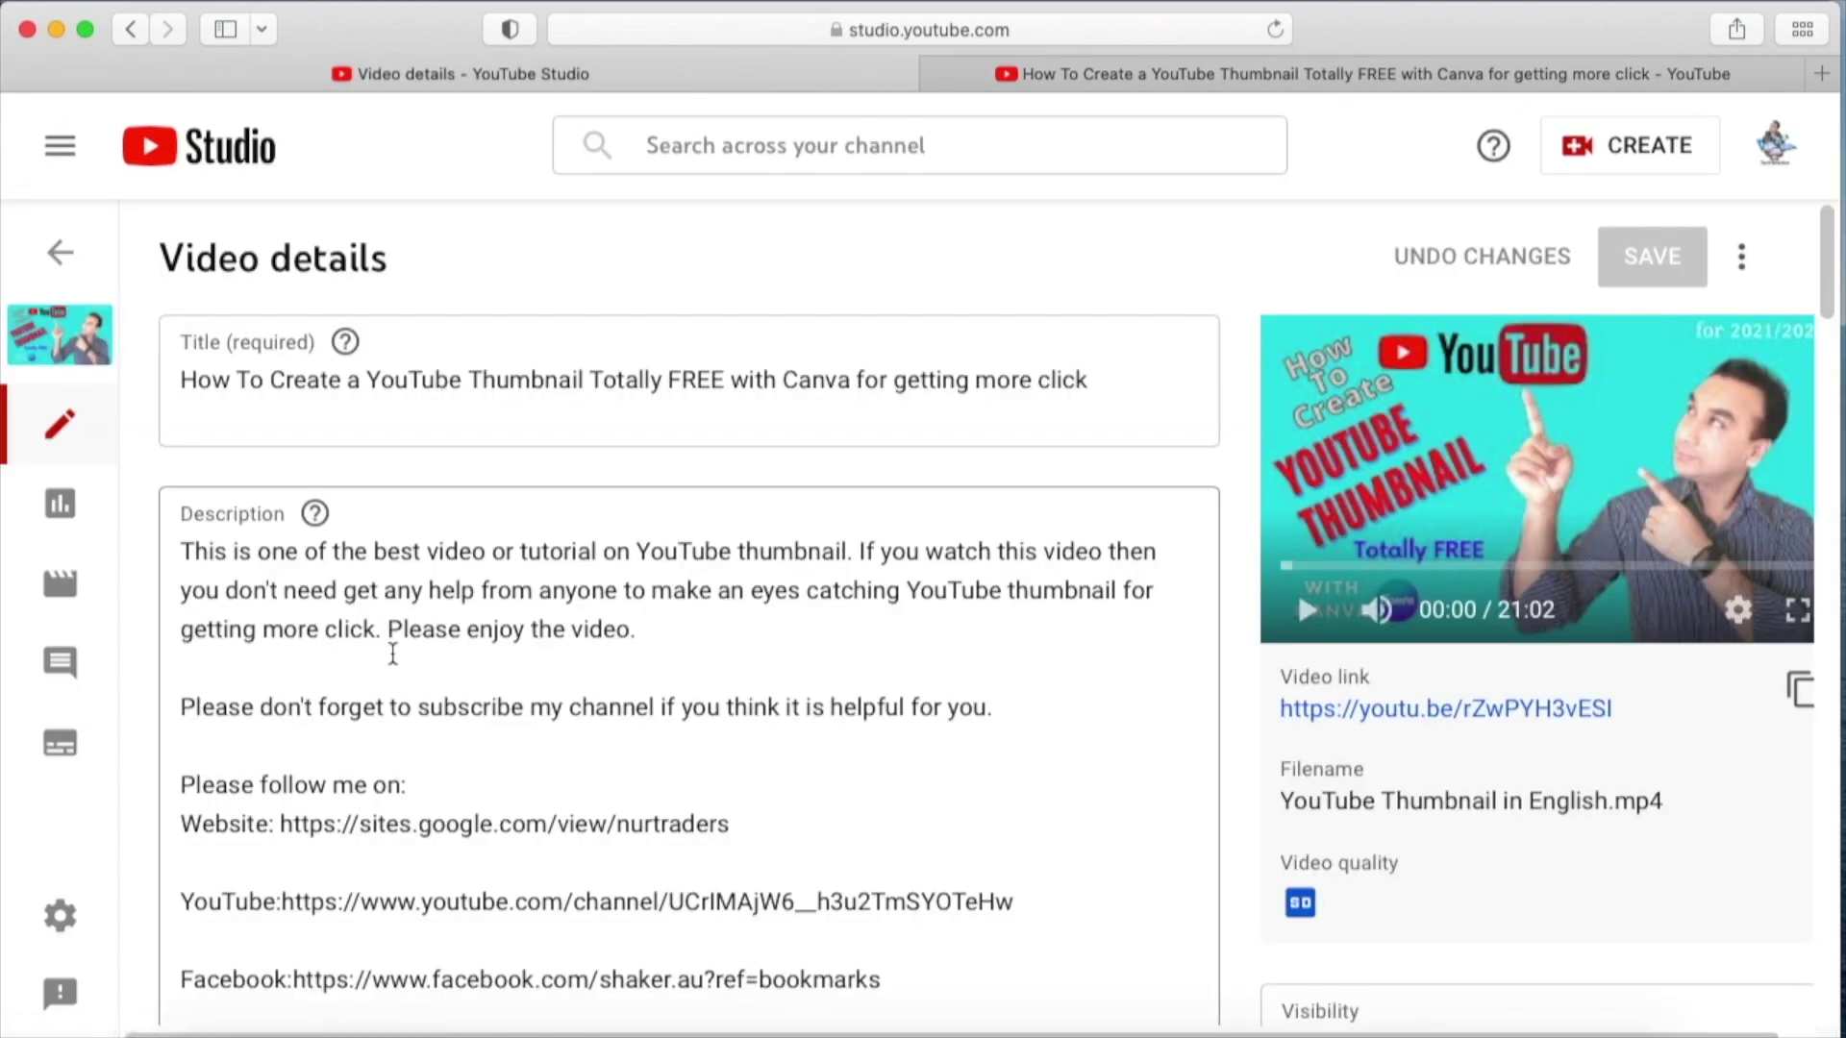
scroll(393, 654, down, 1)
scroll(606, 653, down, 10)
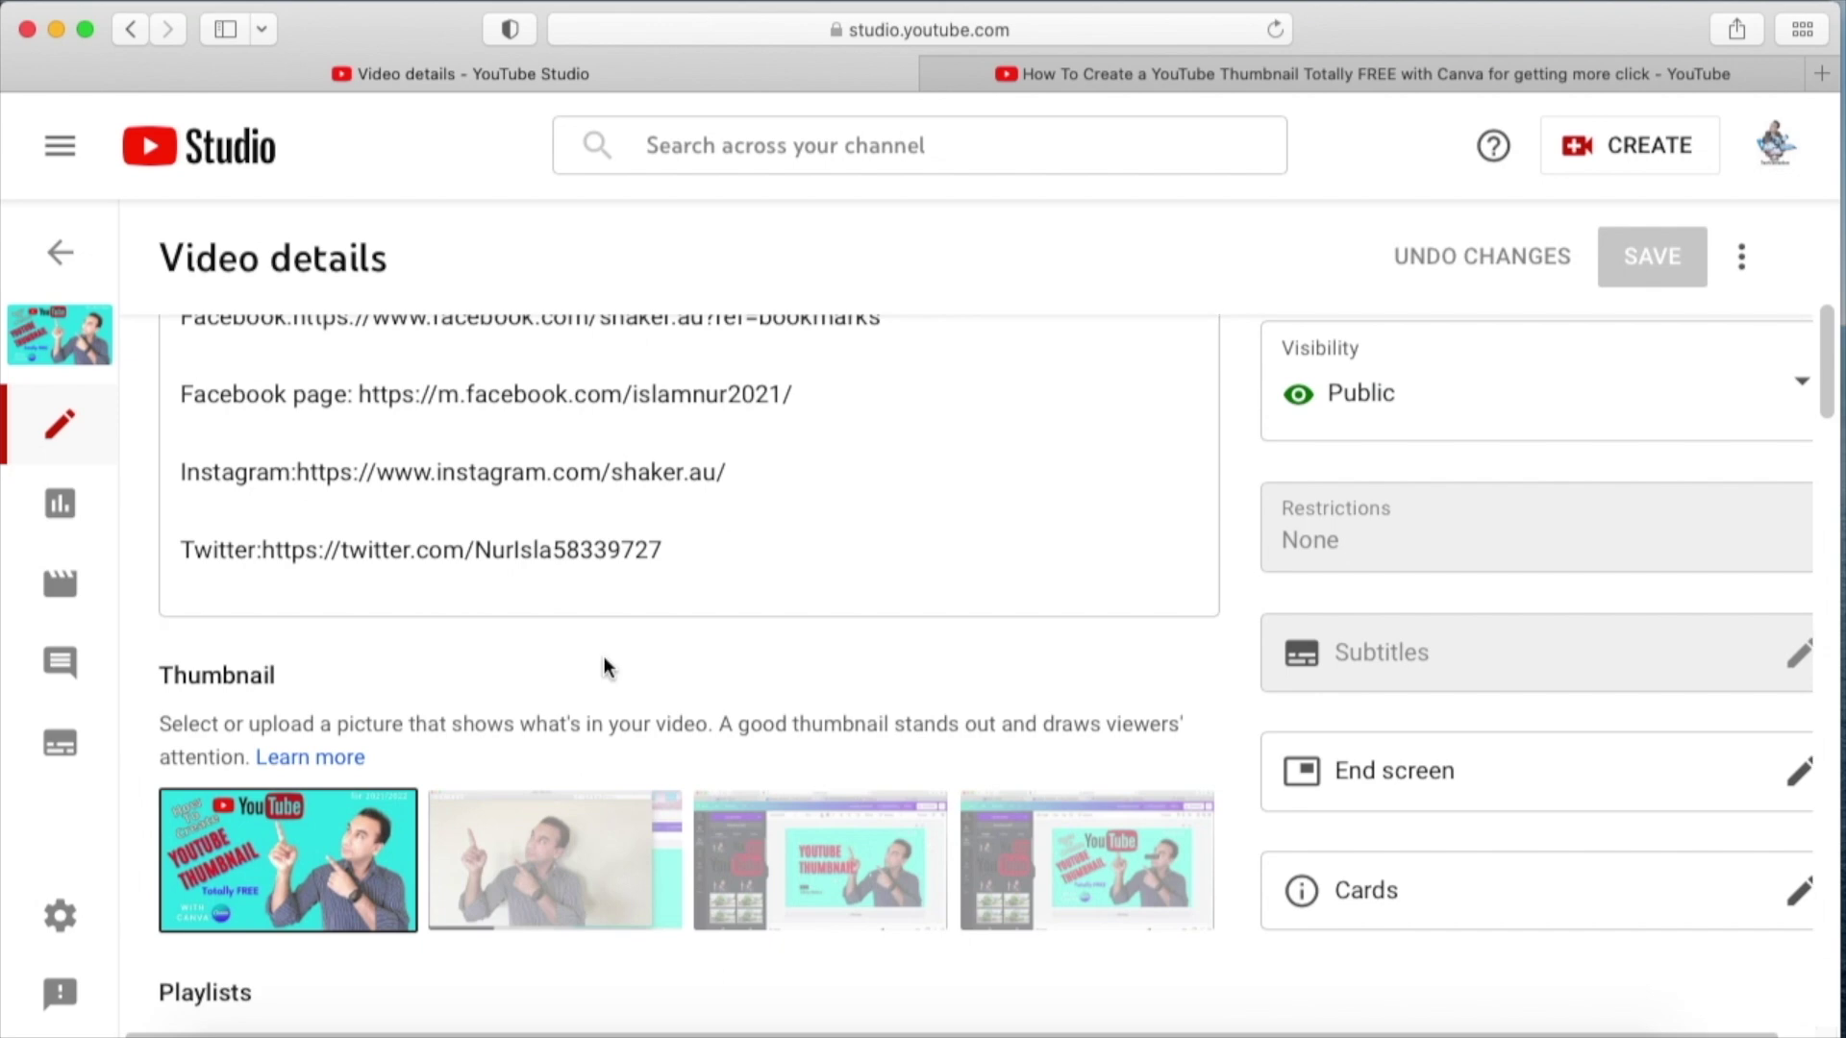
scroll(604, 656, down, 12)
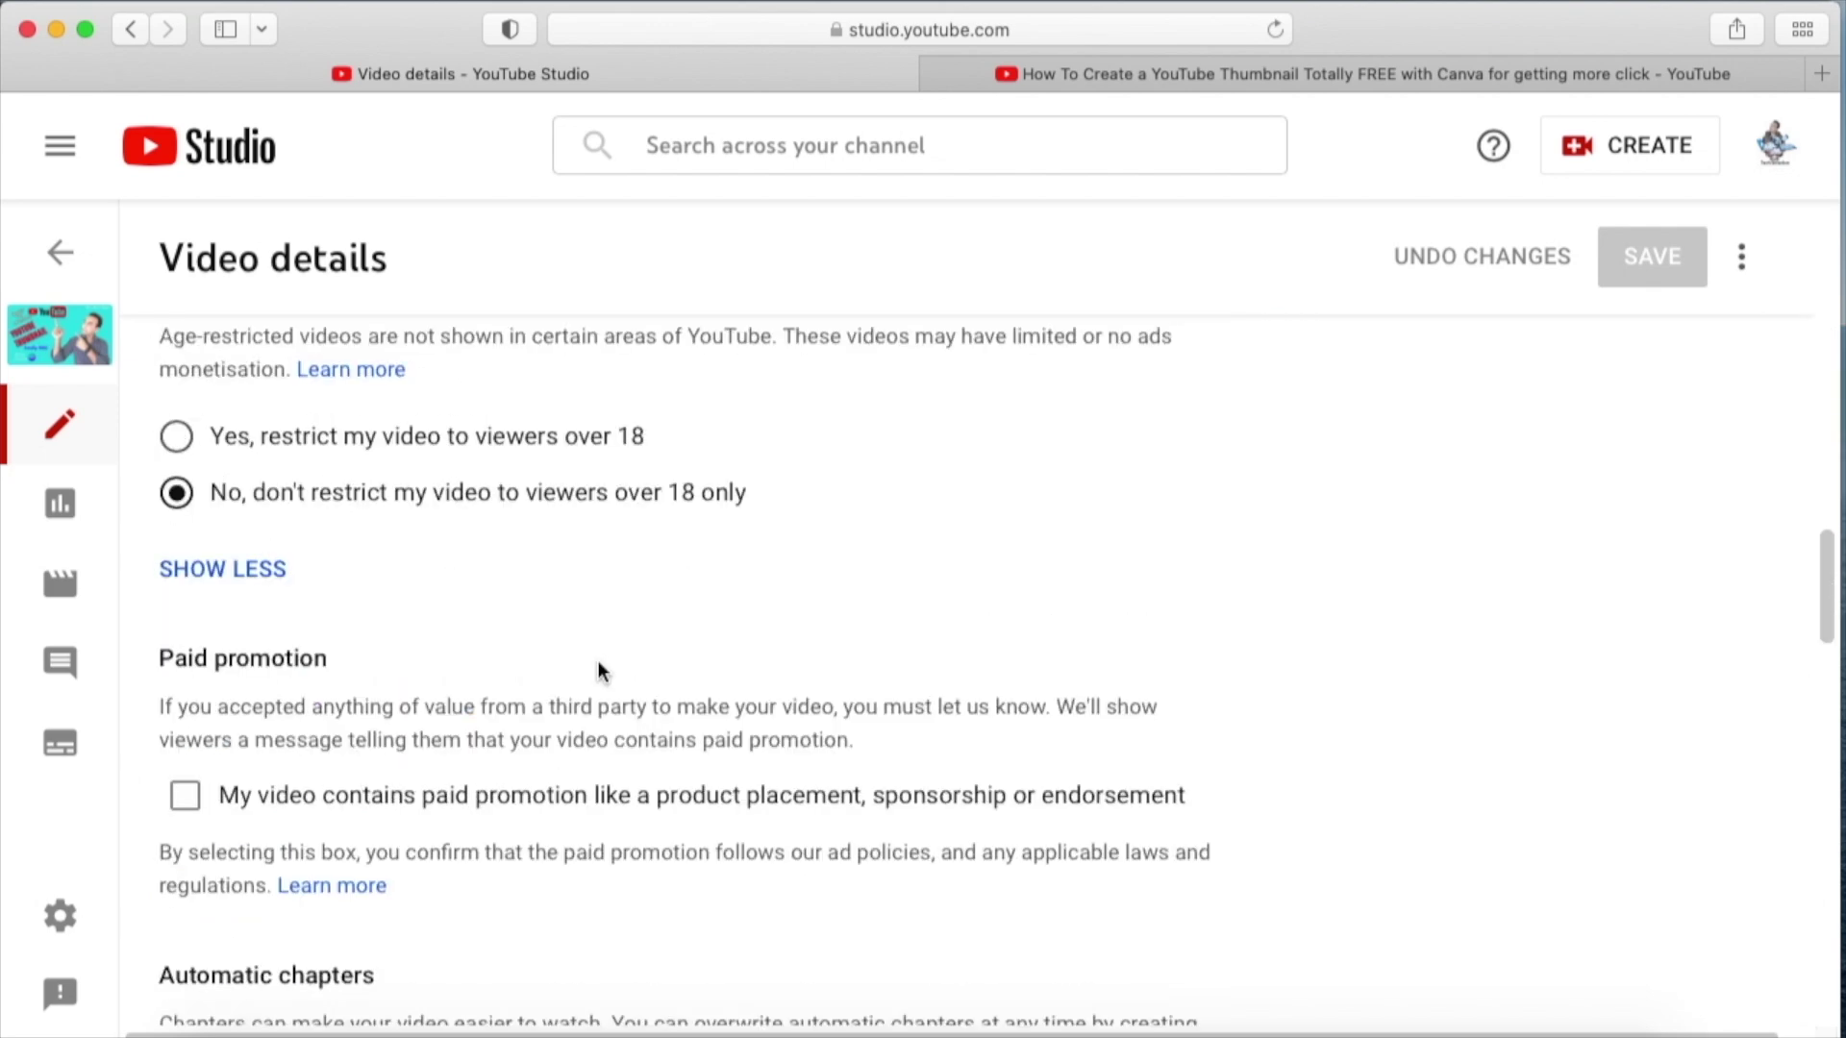
scroll(601, 673, down, 10)
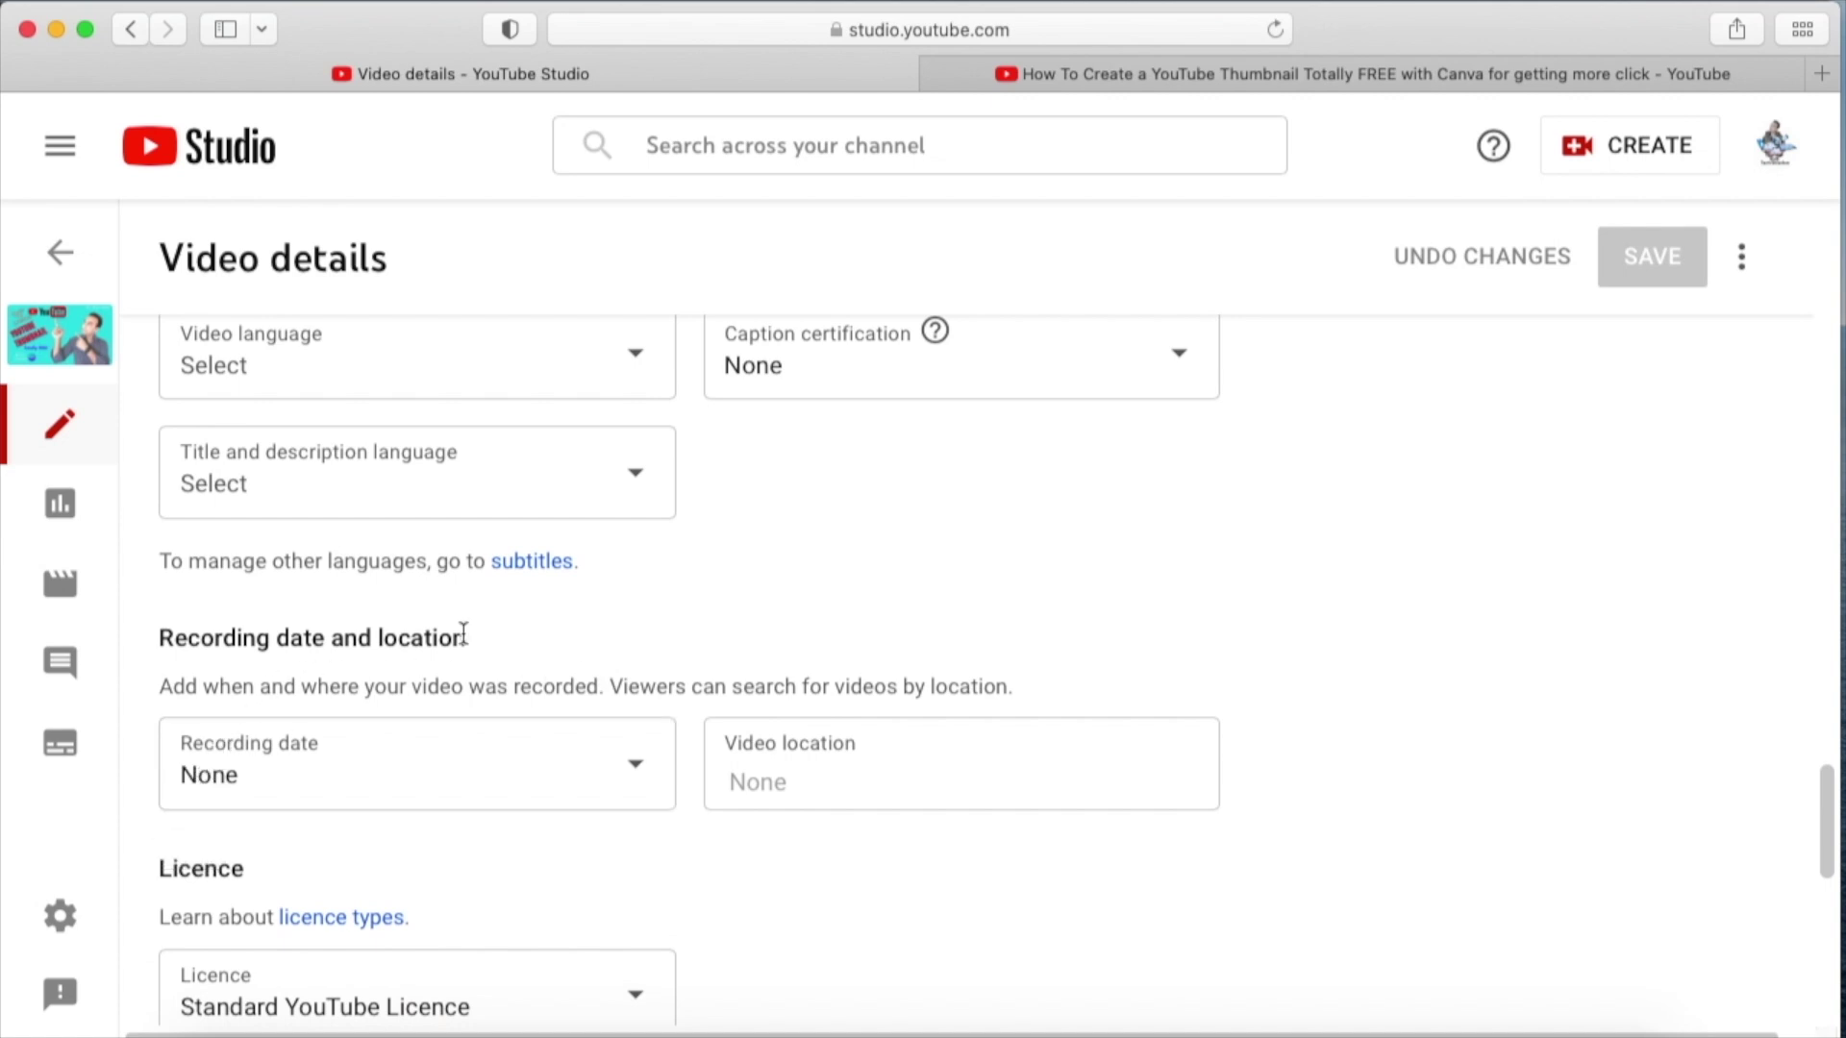
click(642, 762)
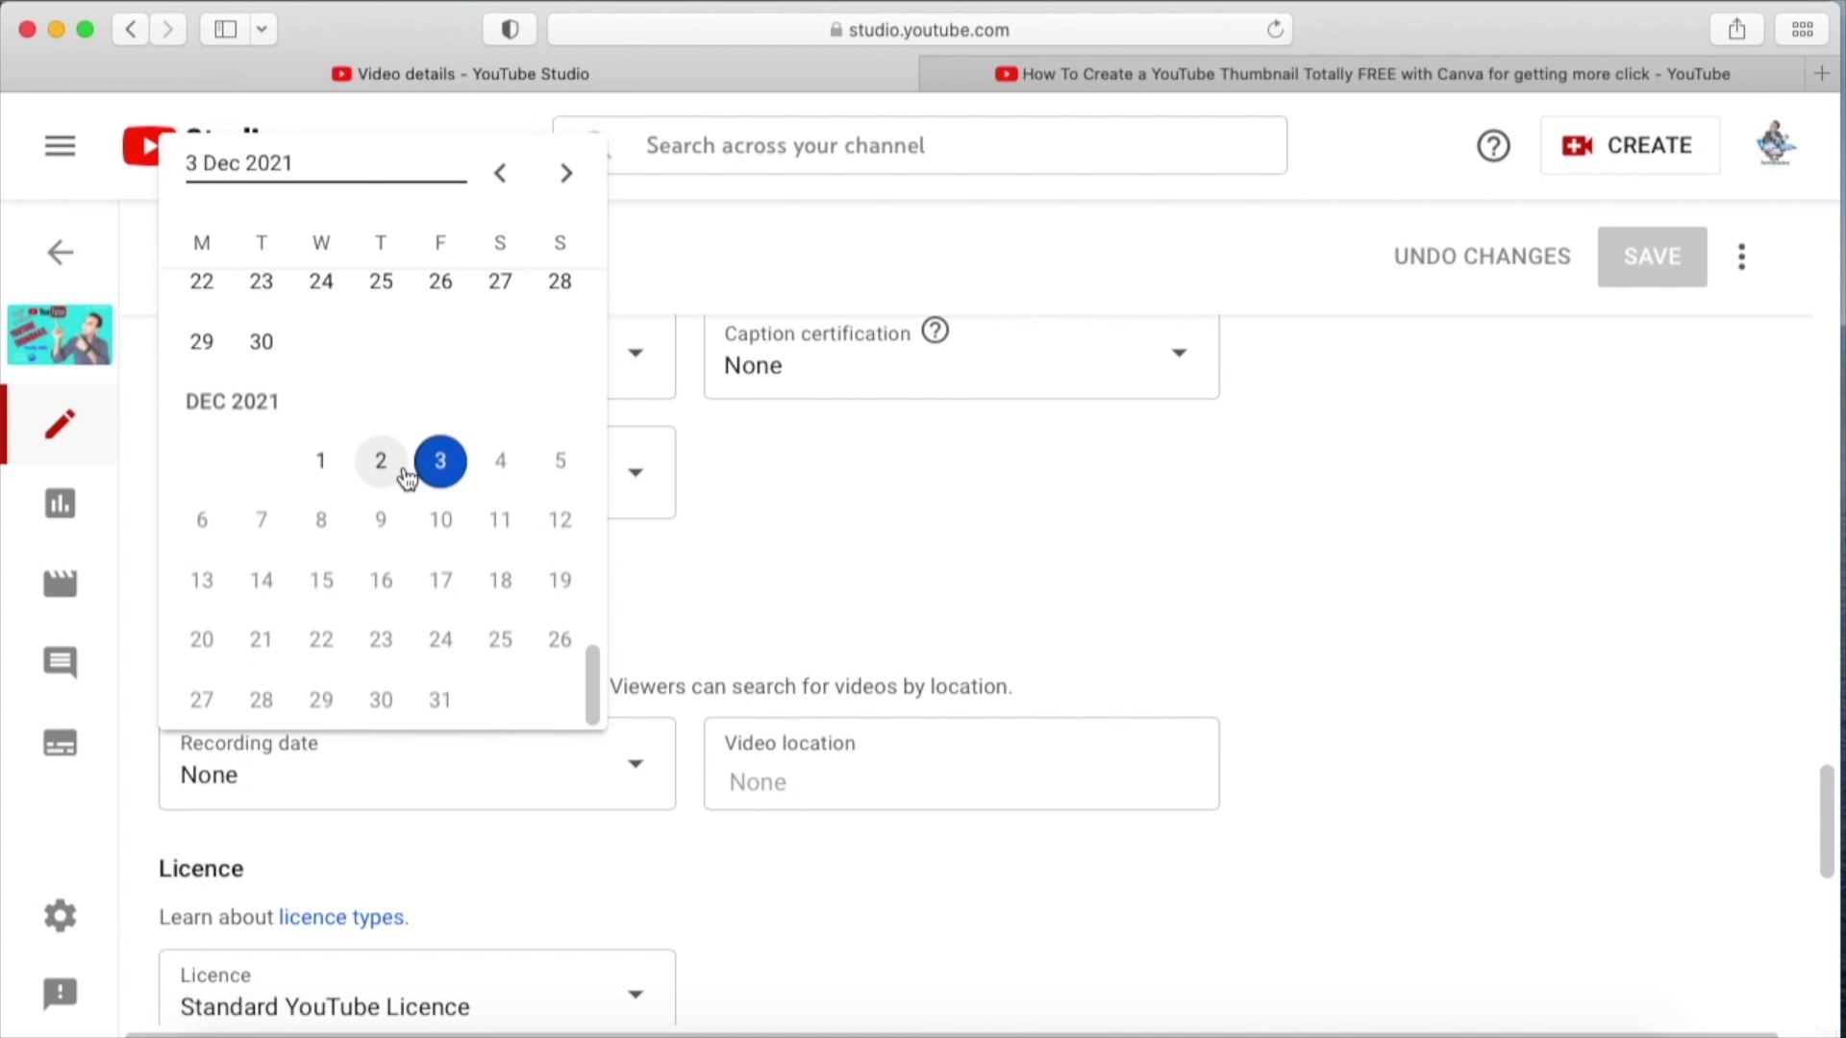
click(869, 506)
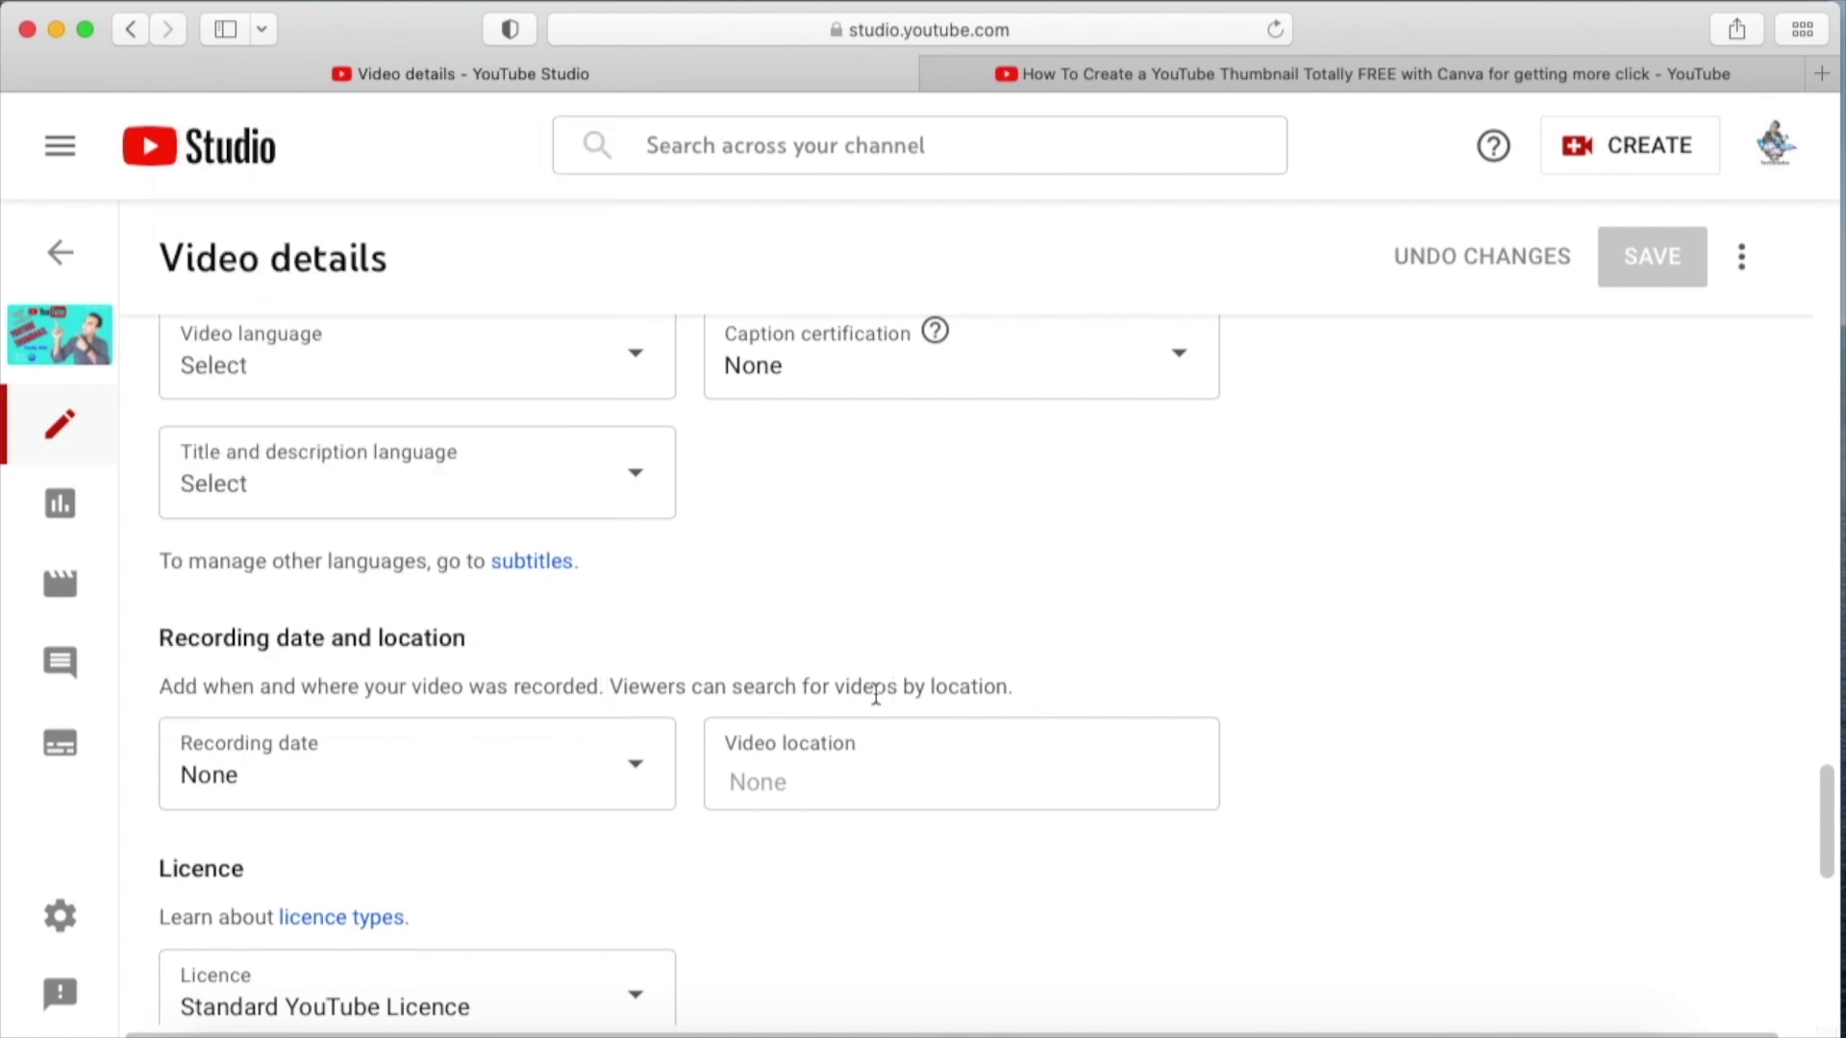
- Set the video location to Australia and save the changes
click(800, 756)
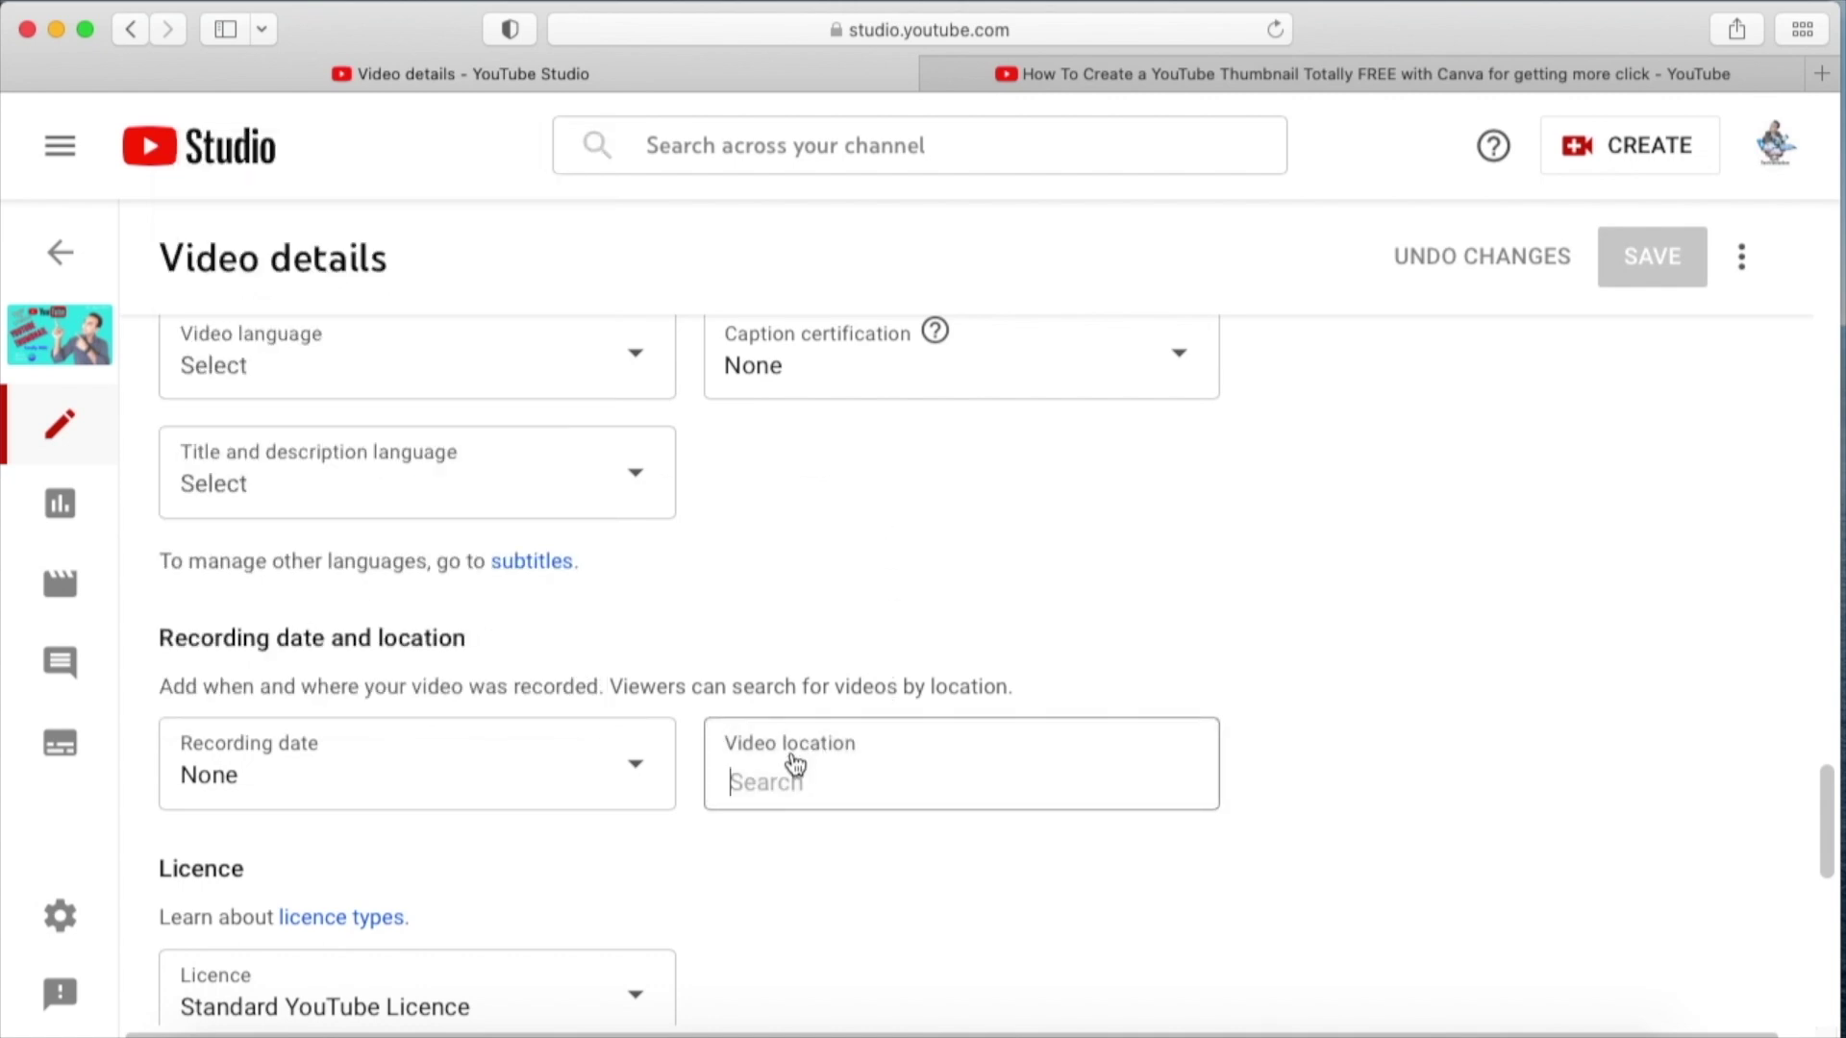
text(aus)
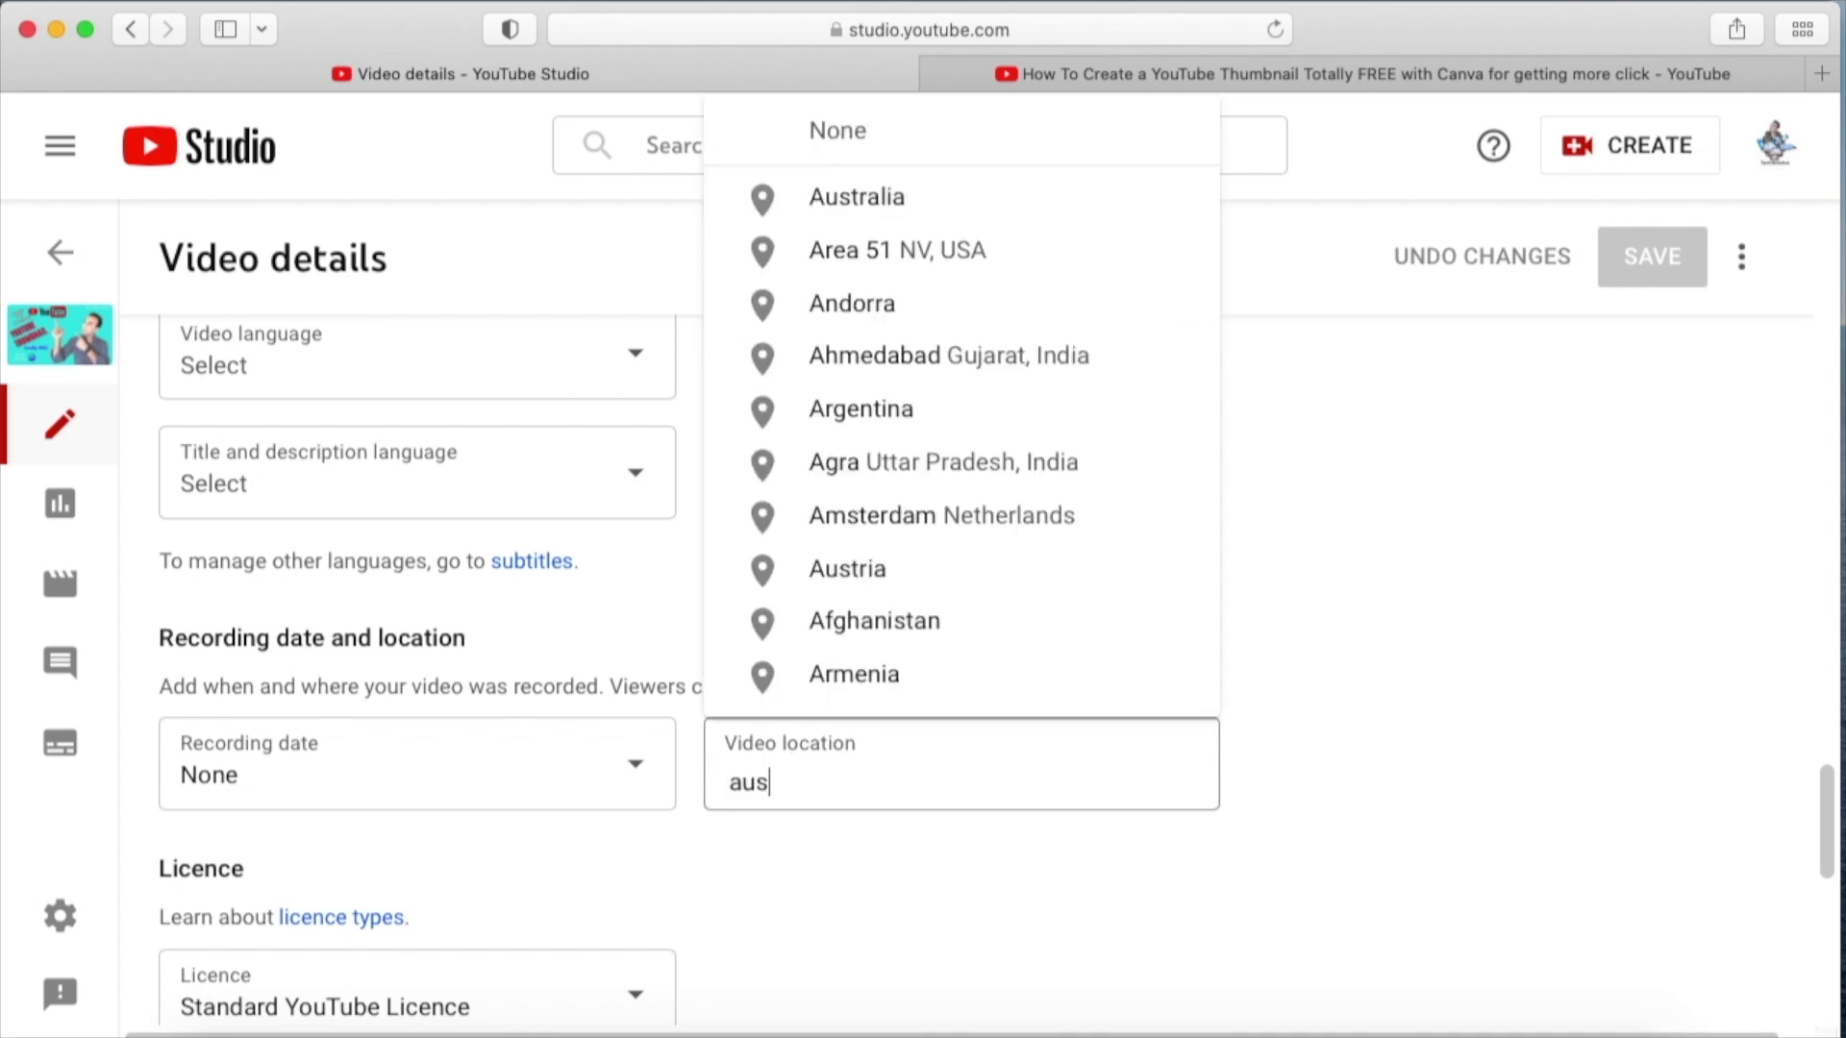
text(tra)
click(915, 205)
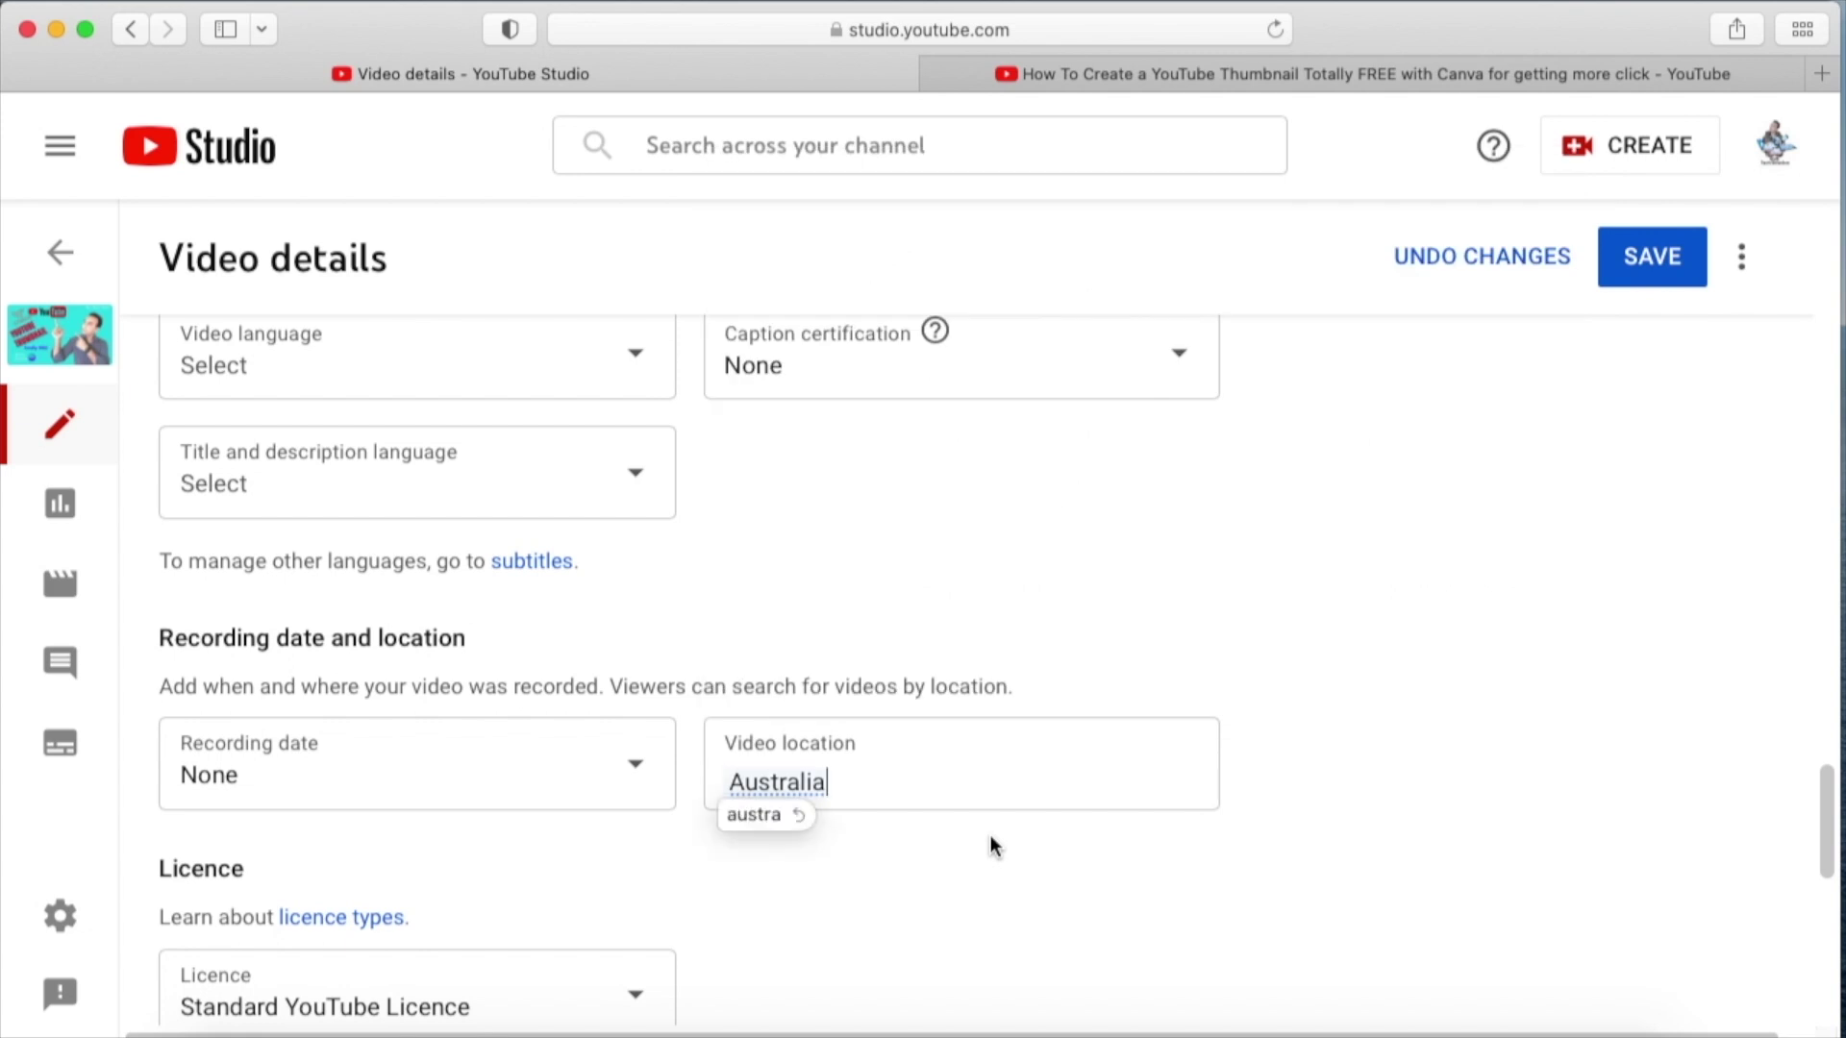
click(823, 883)
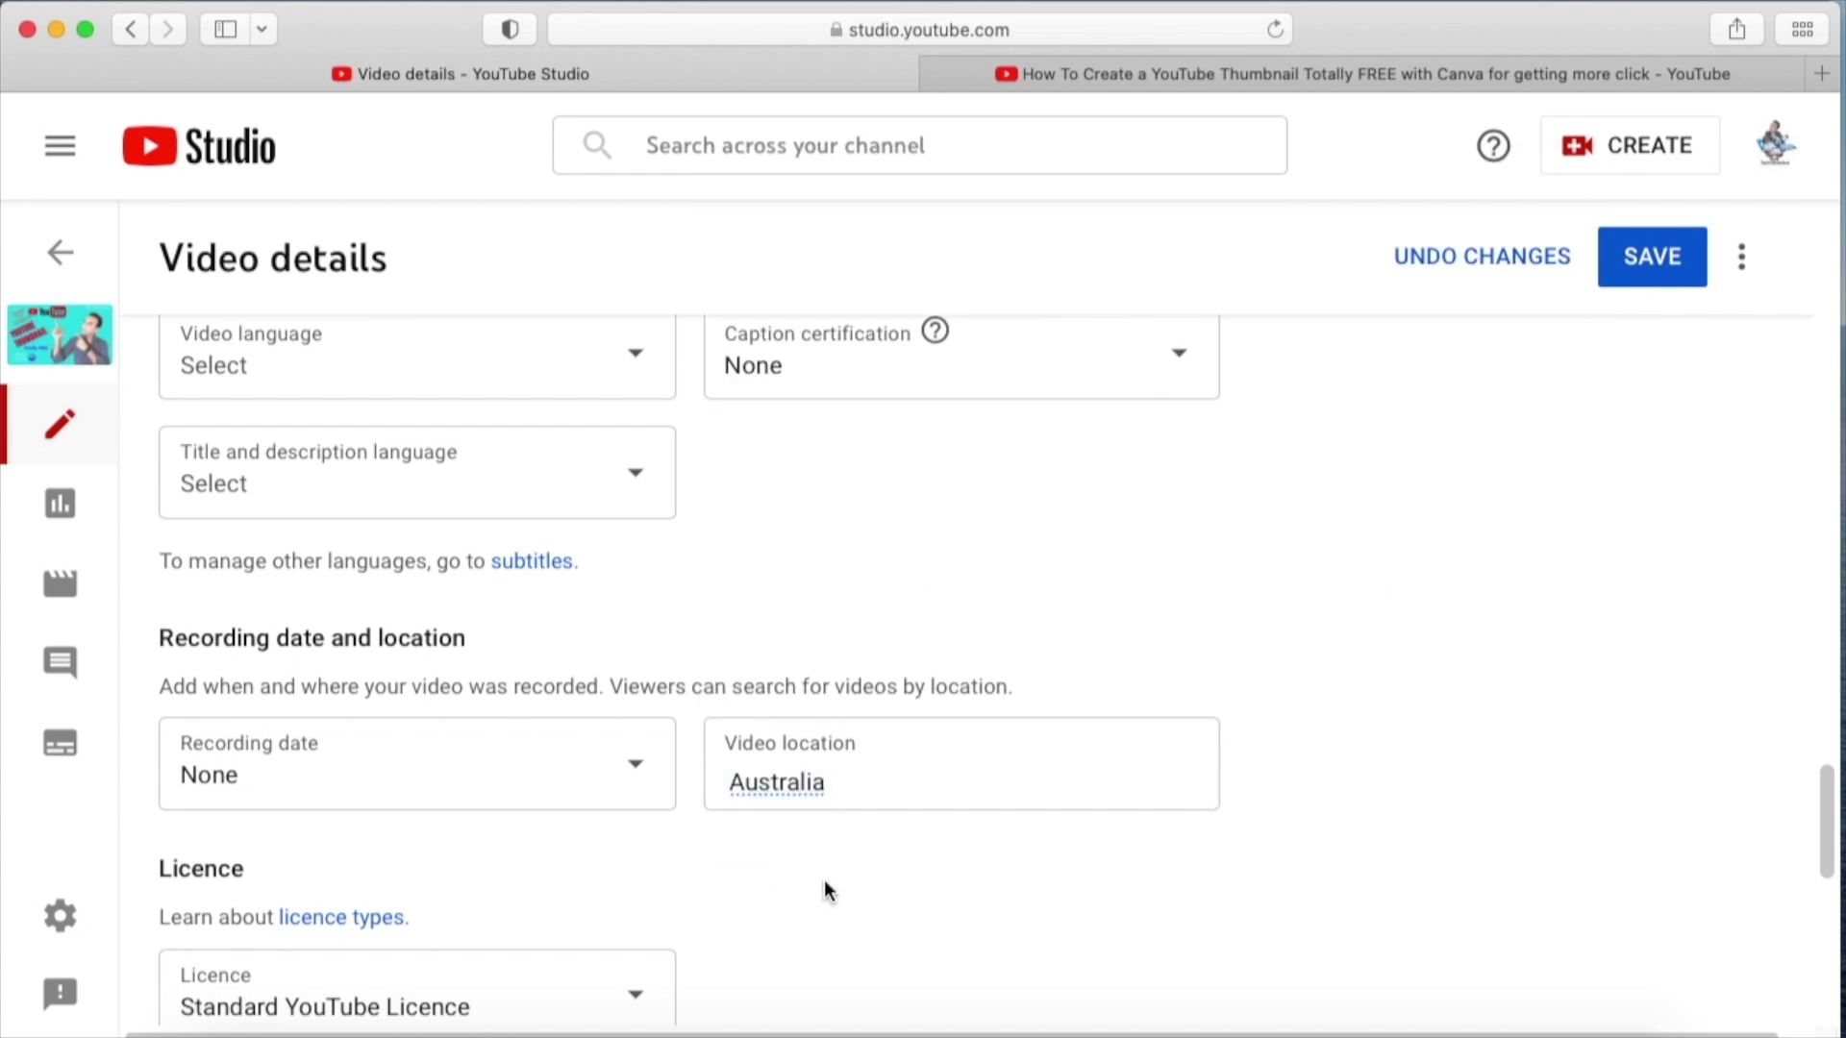
click(1657, 256)
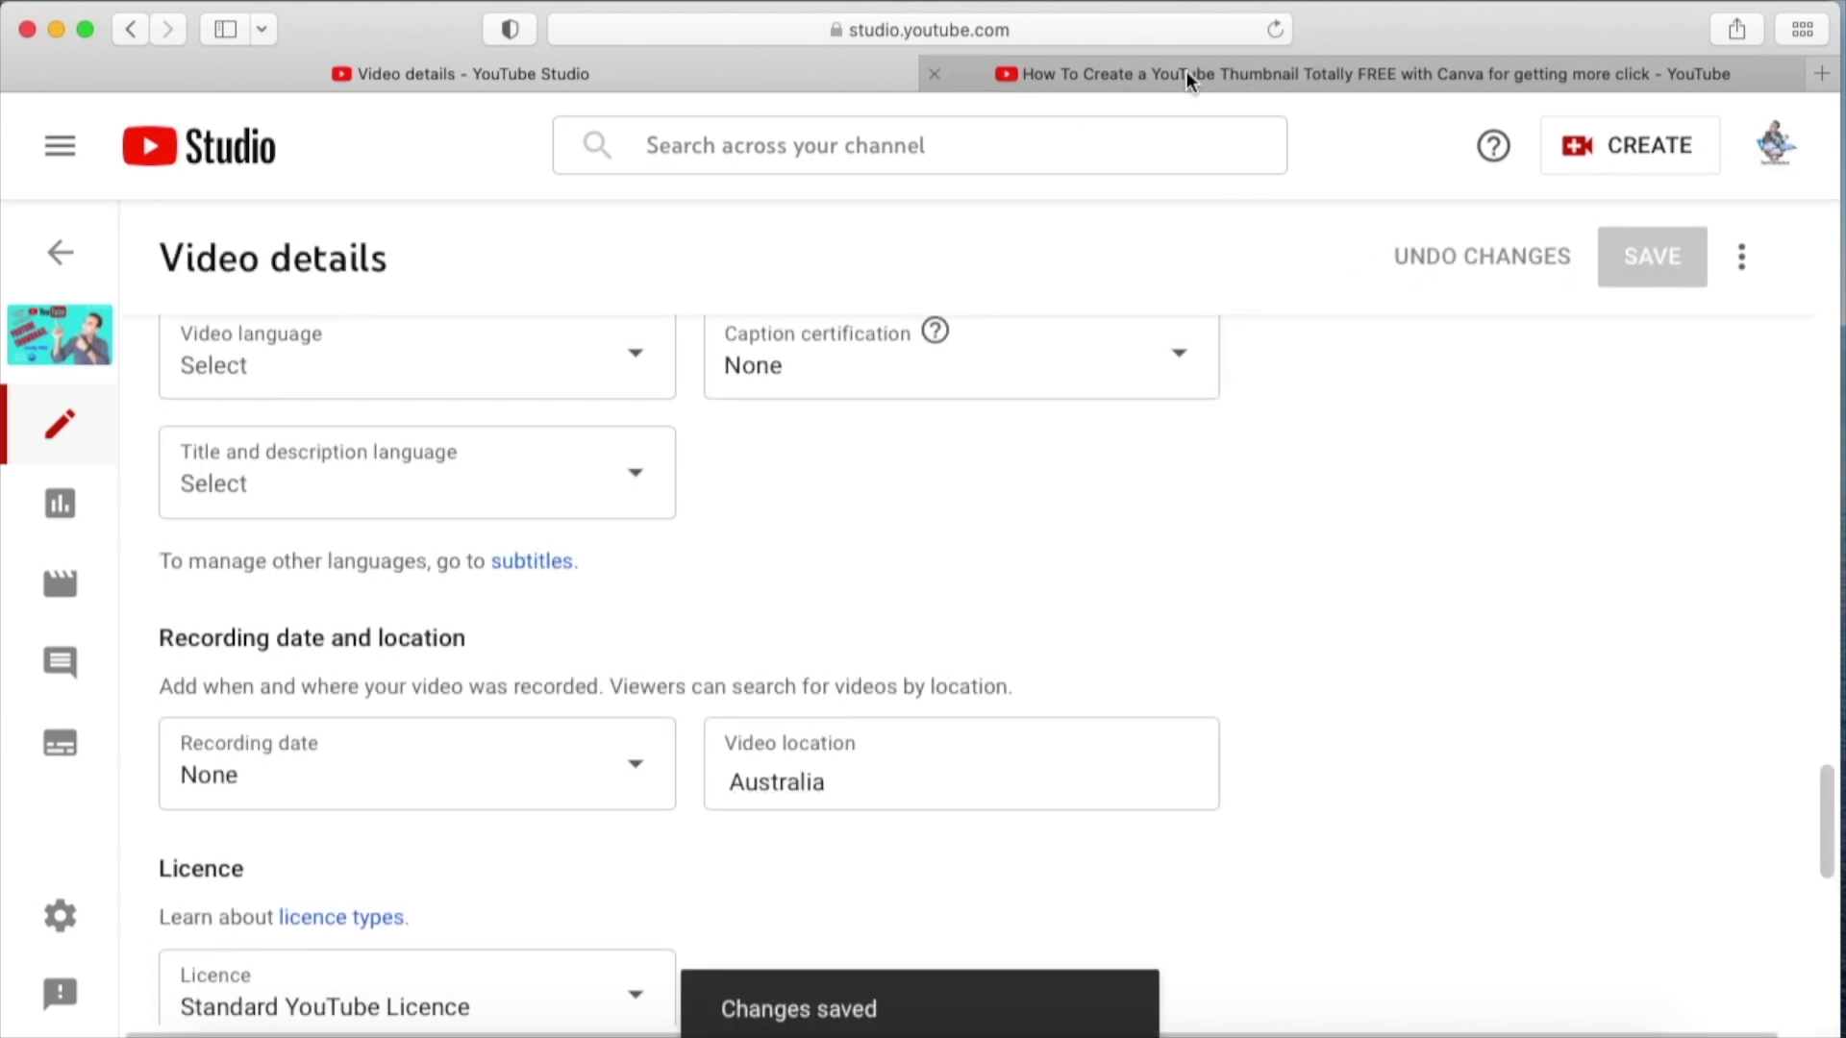
- Open the video's link from its details, pause playback and check the area above the title for the location
scroll(753, 377, up, 15)
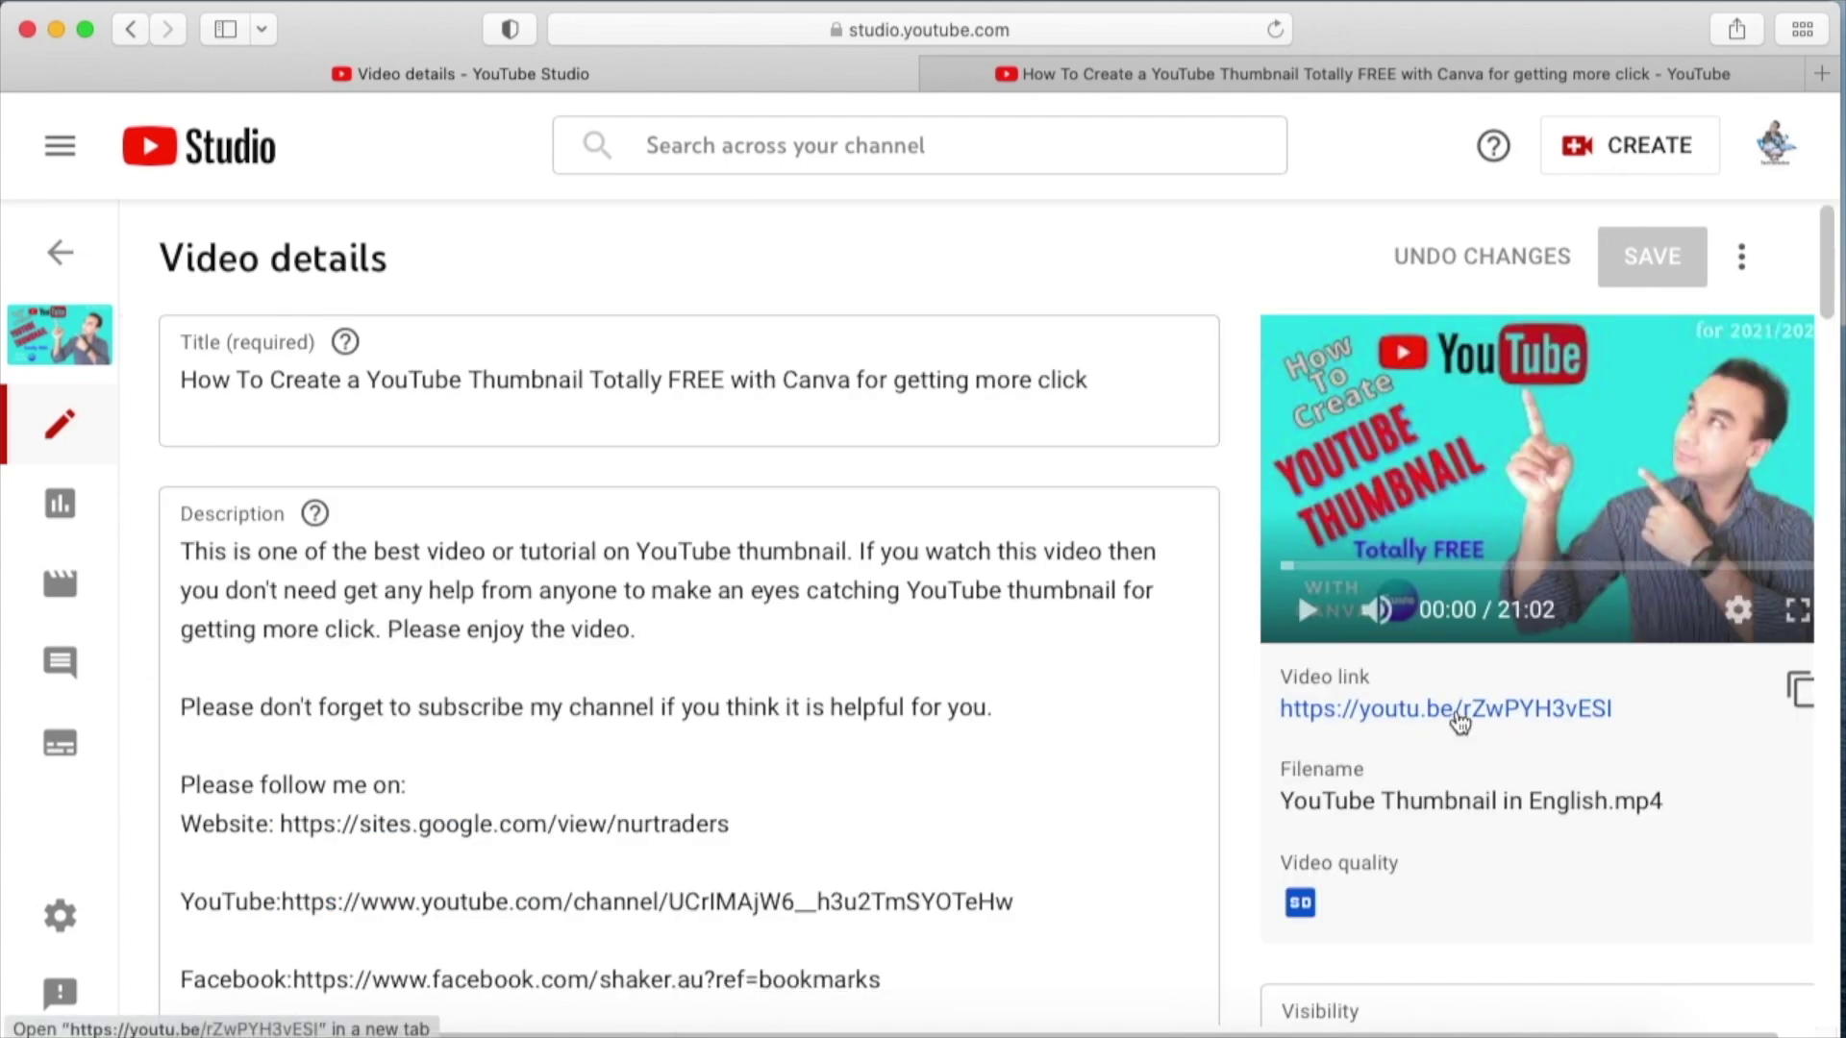
click(1454, 713)
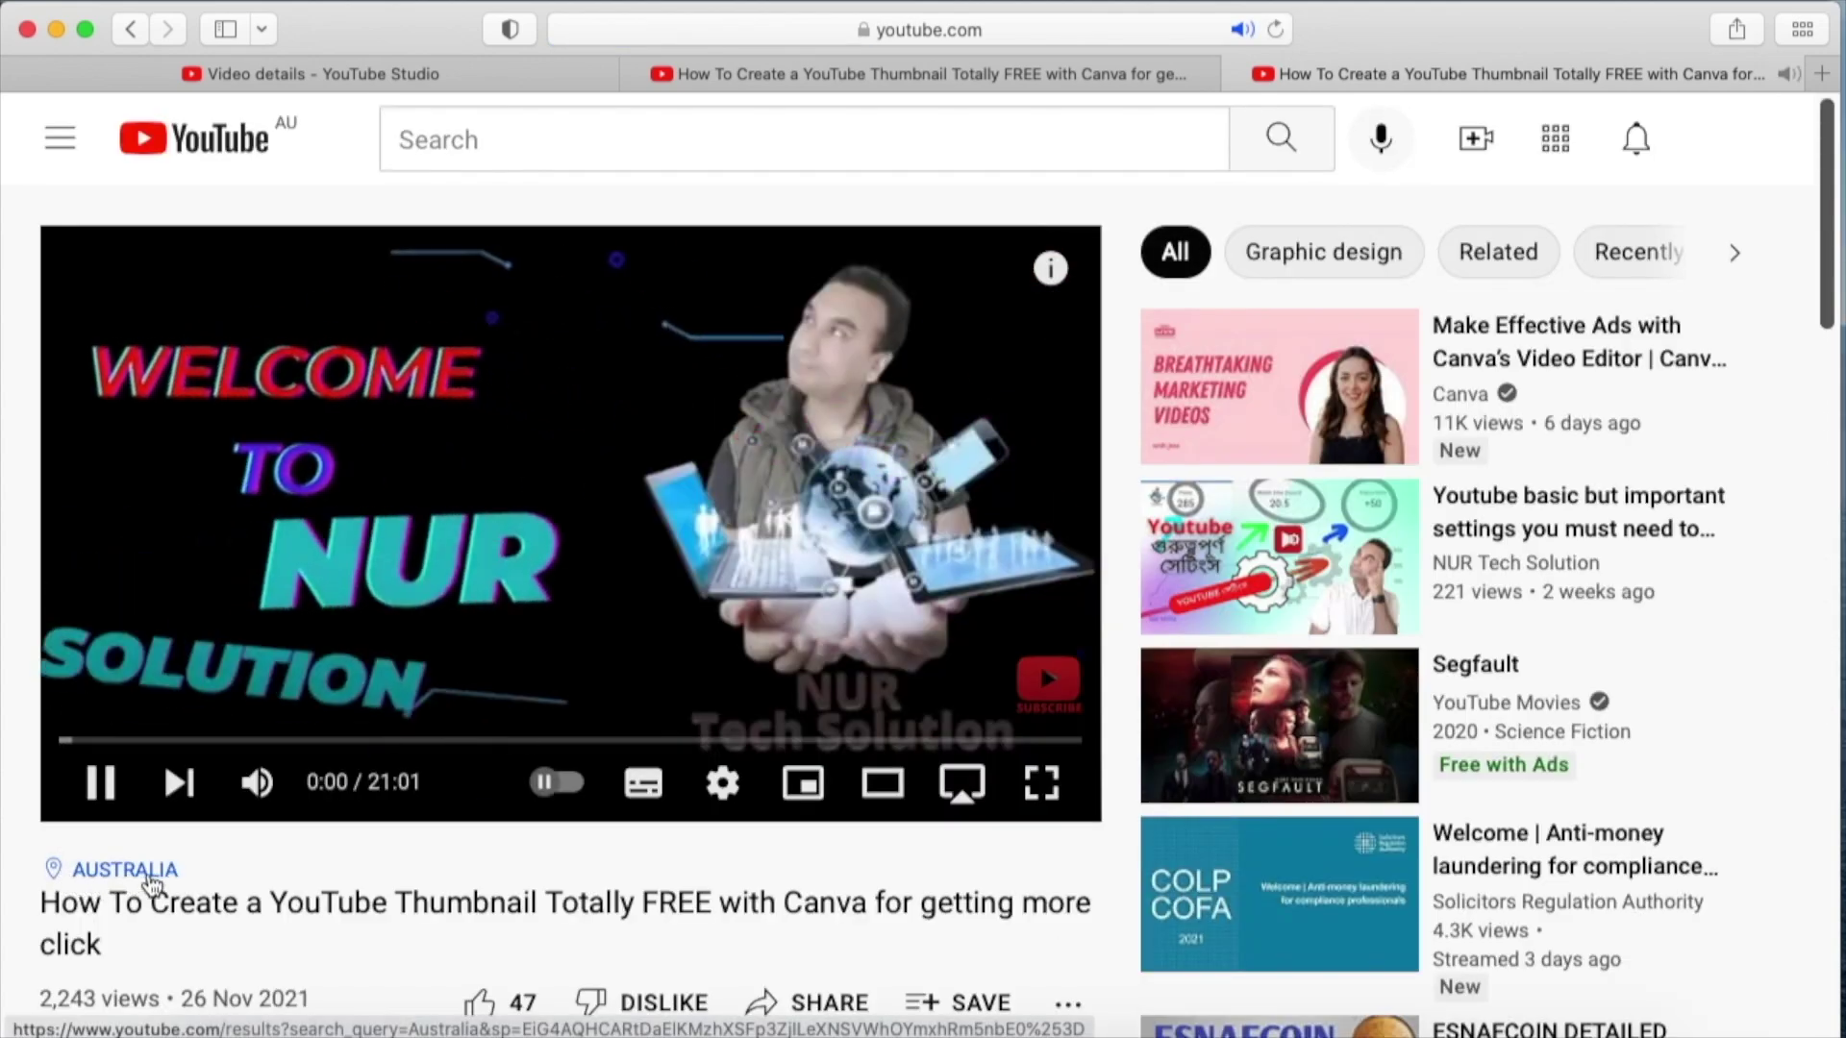
click(105, 780)
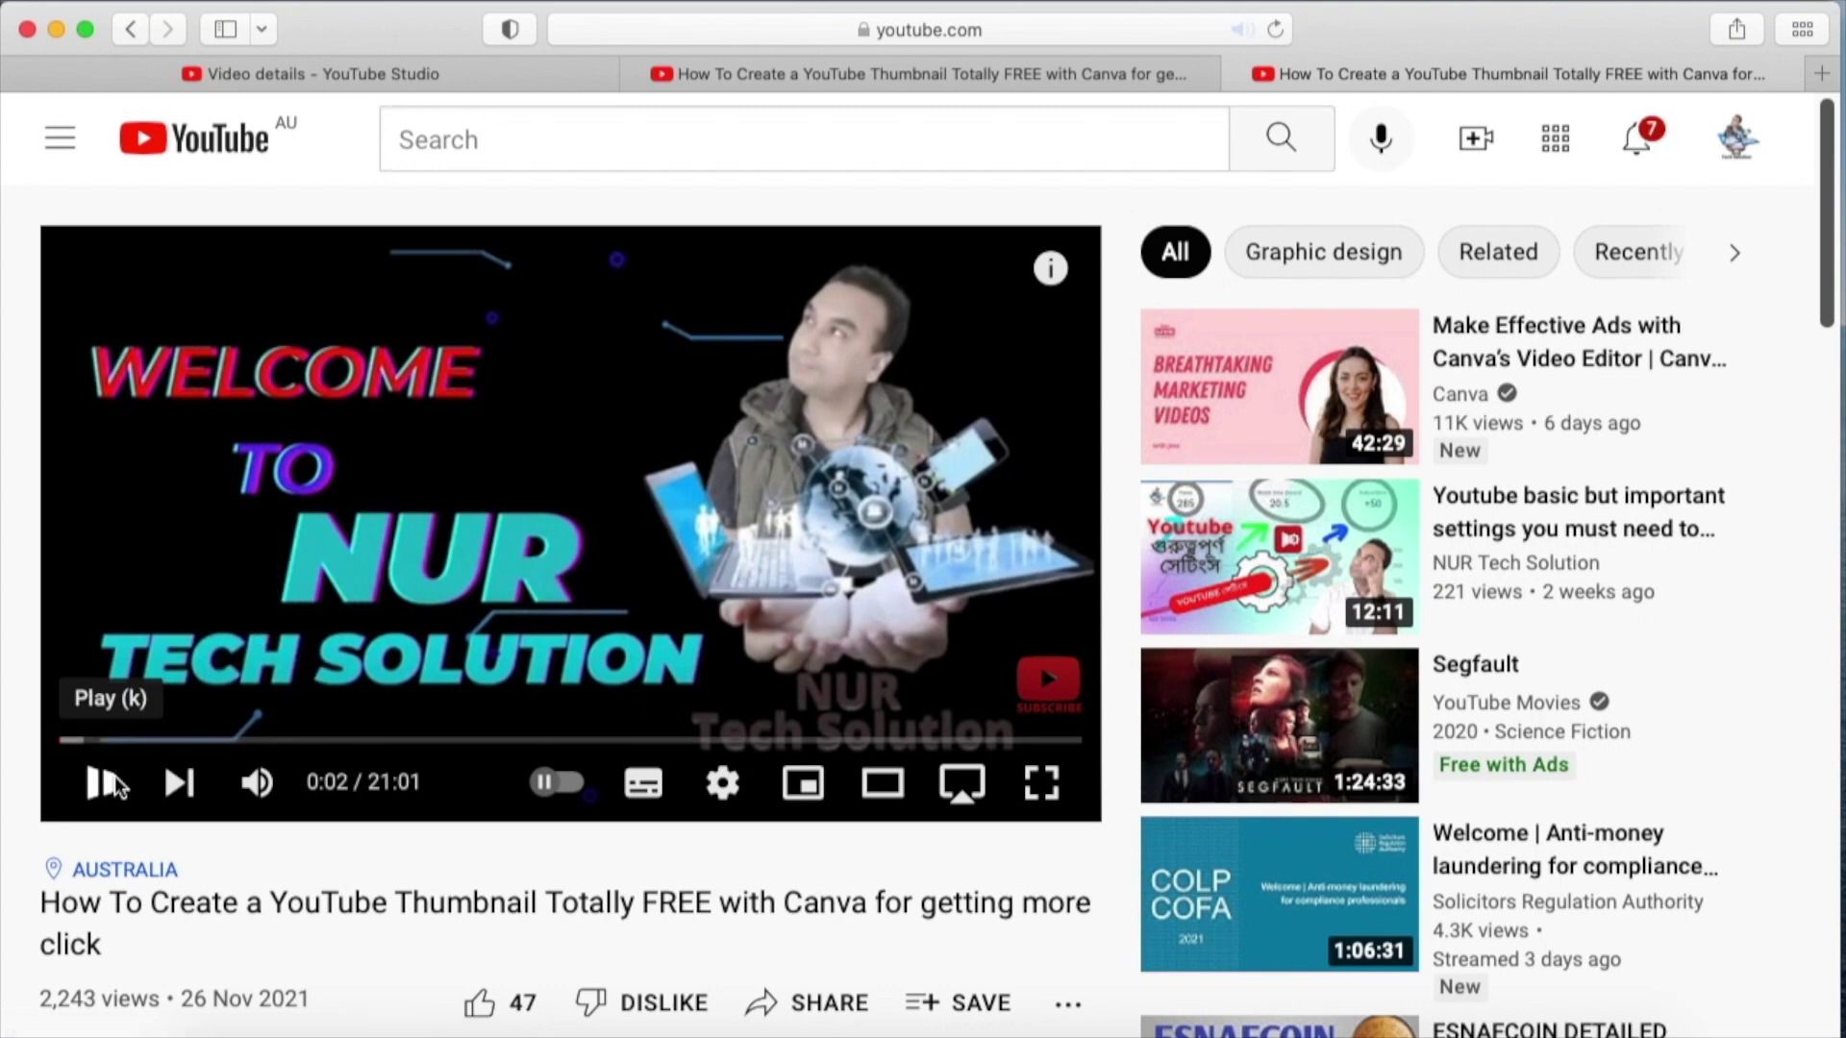
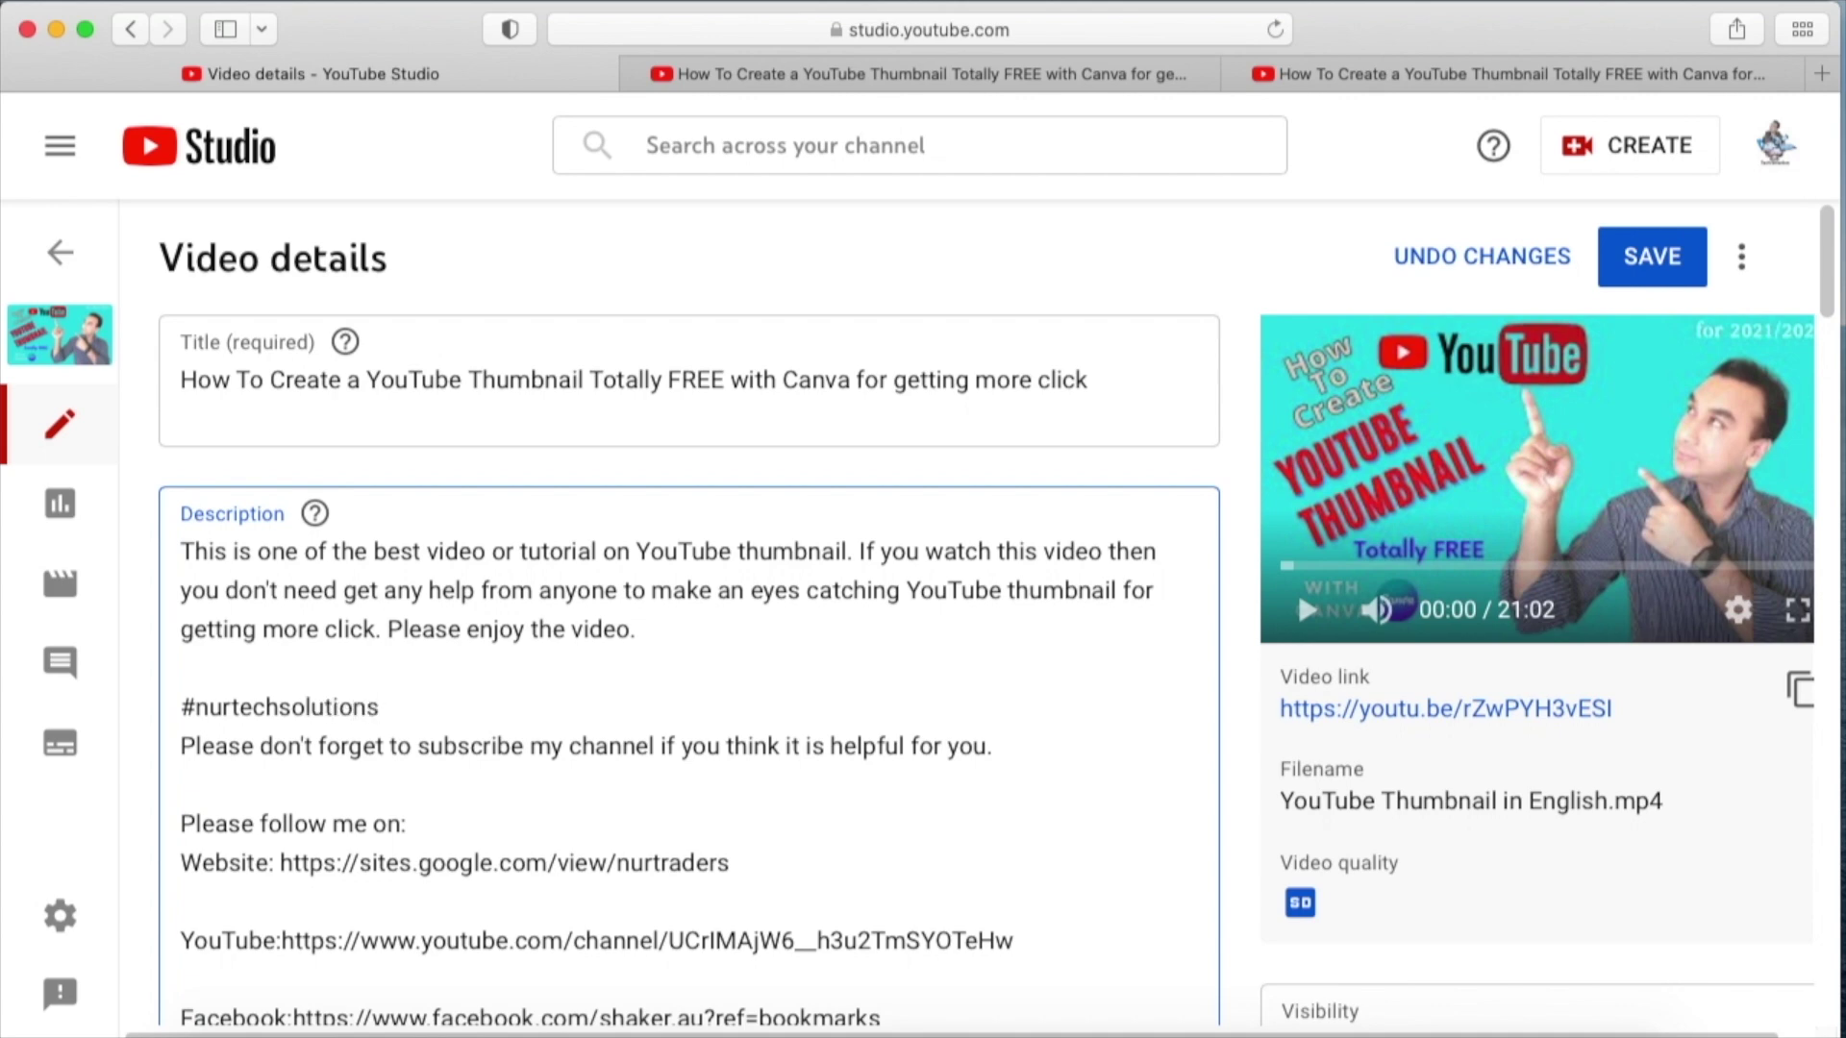
- Add #nurtechsolution, #howto and #youtubethumbnail on separate lines after the description's first paragraph, followed by a blank line, and save
key(BackSpace)
key(Return)
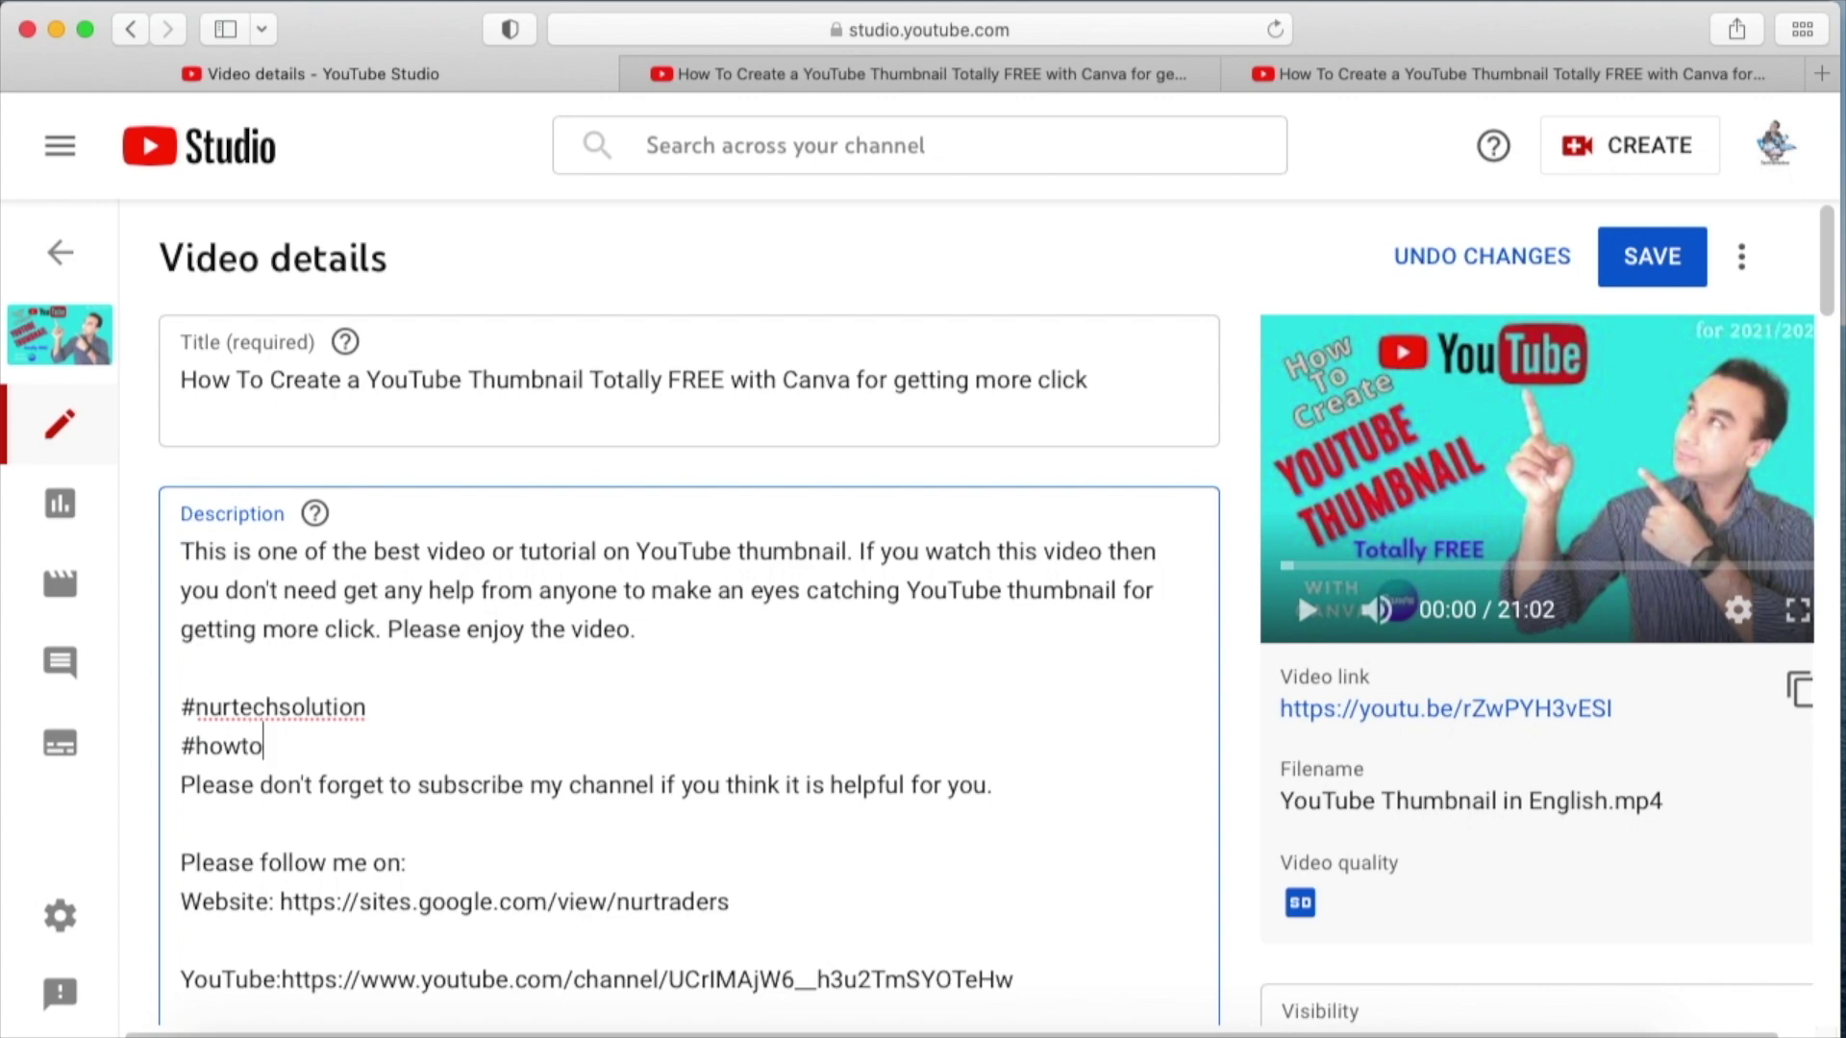
key(Return)
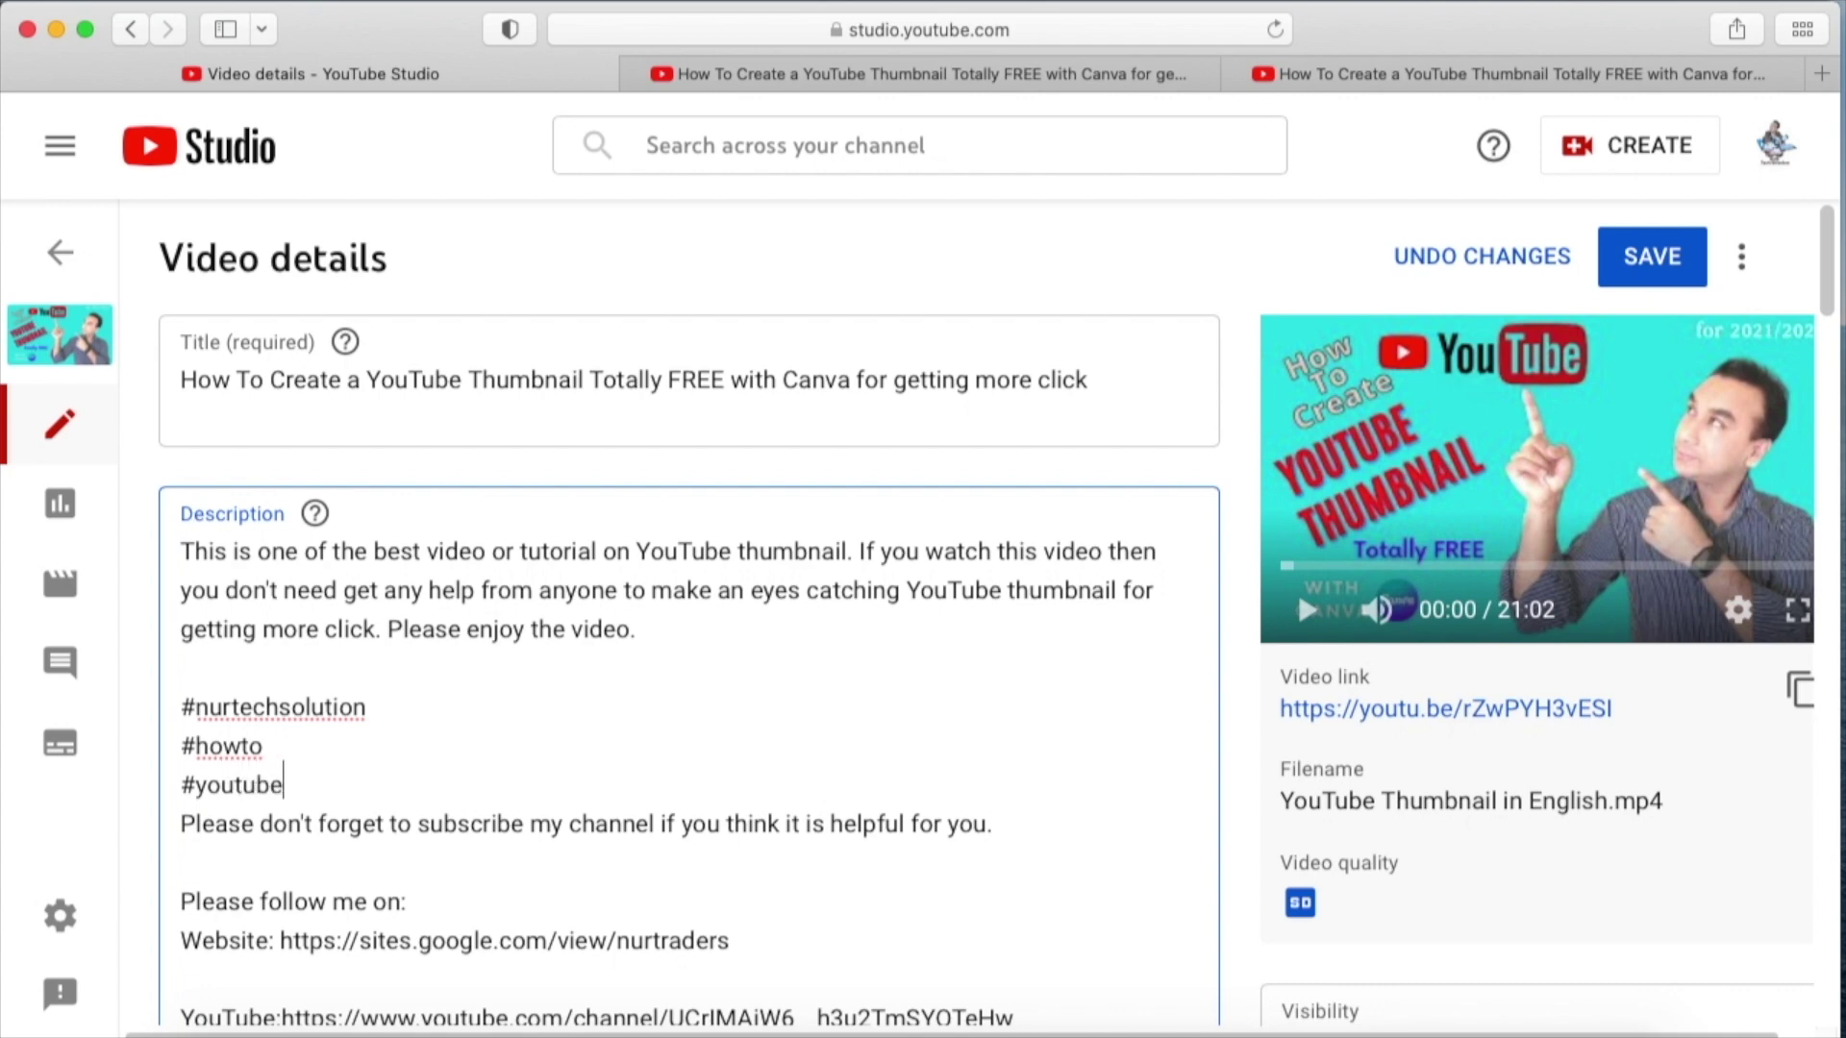
text(thumbnail)
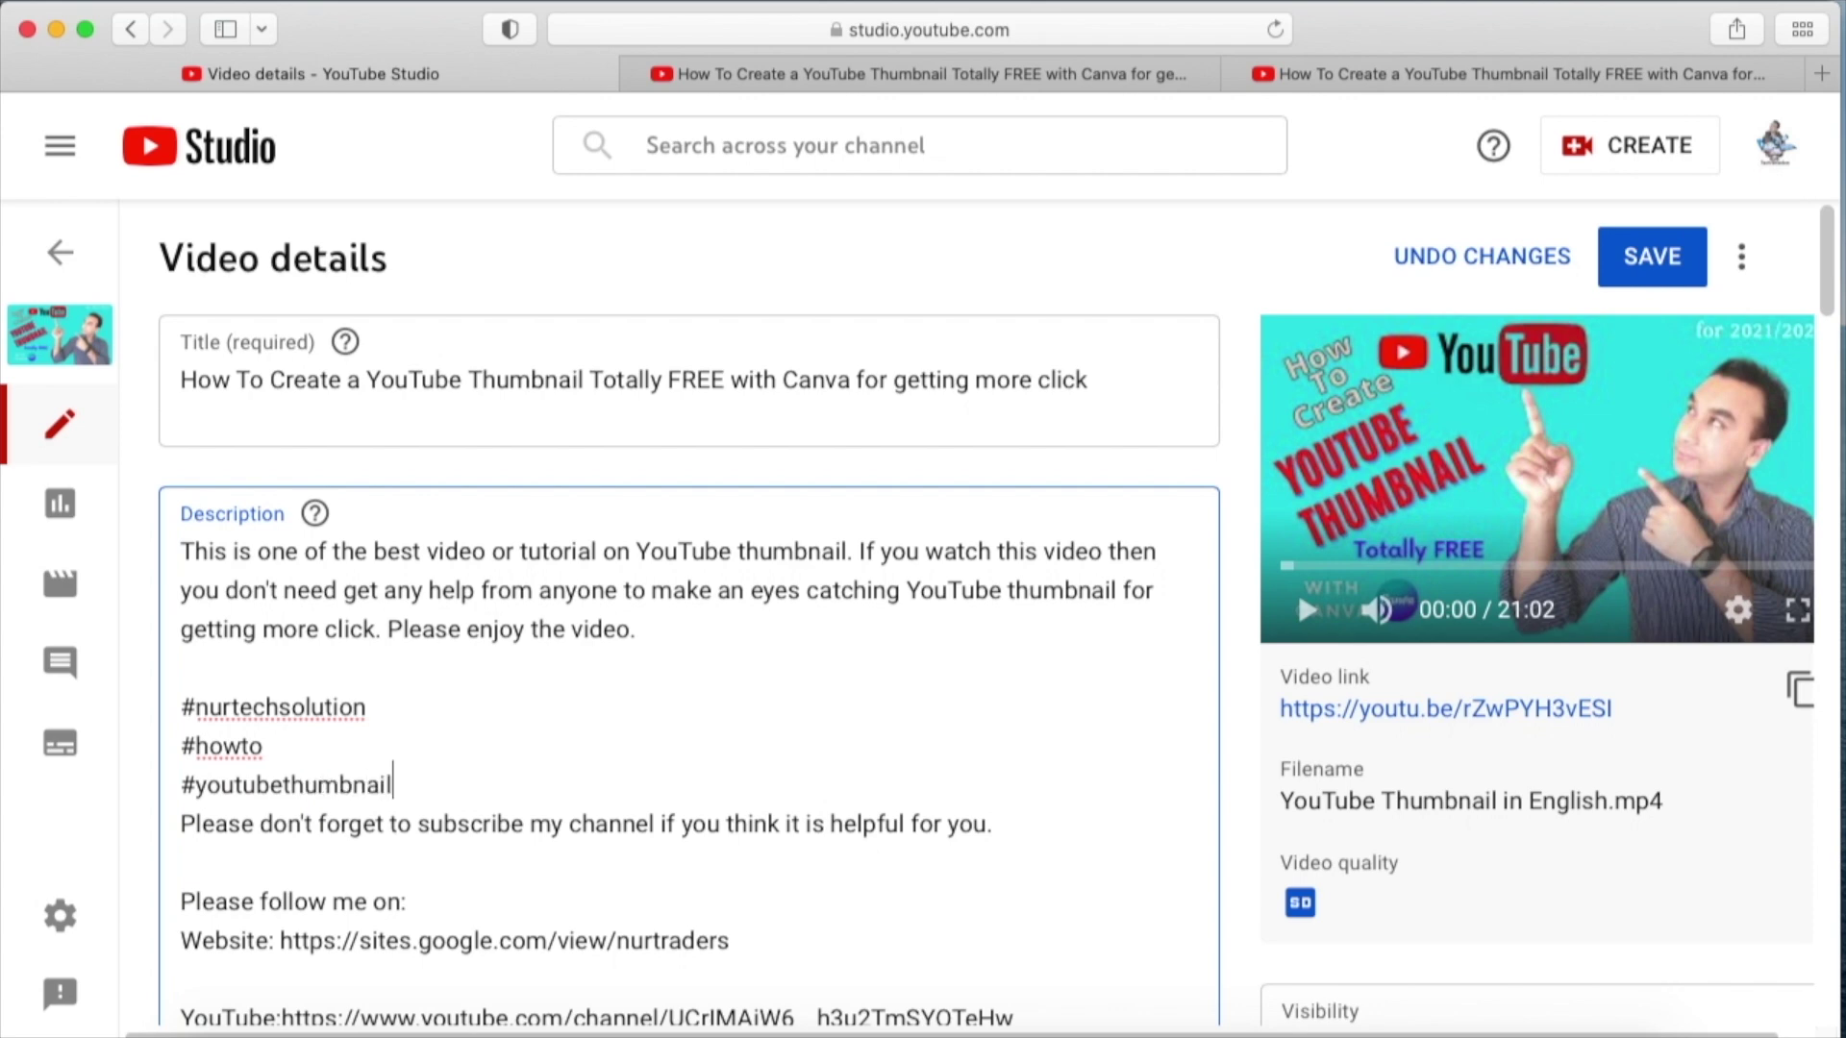
key(Return)
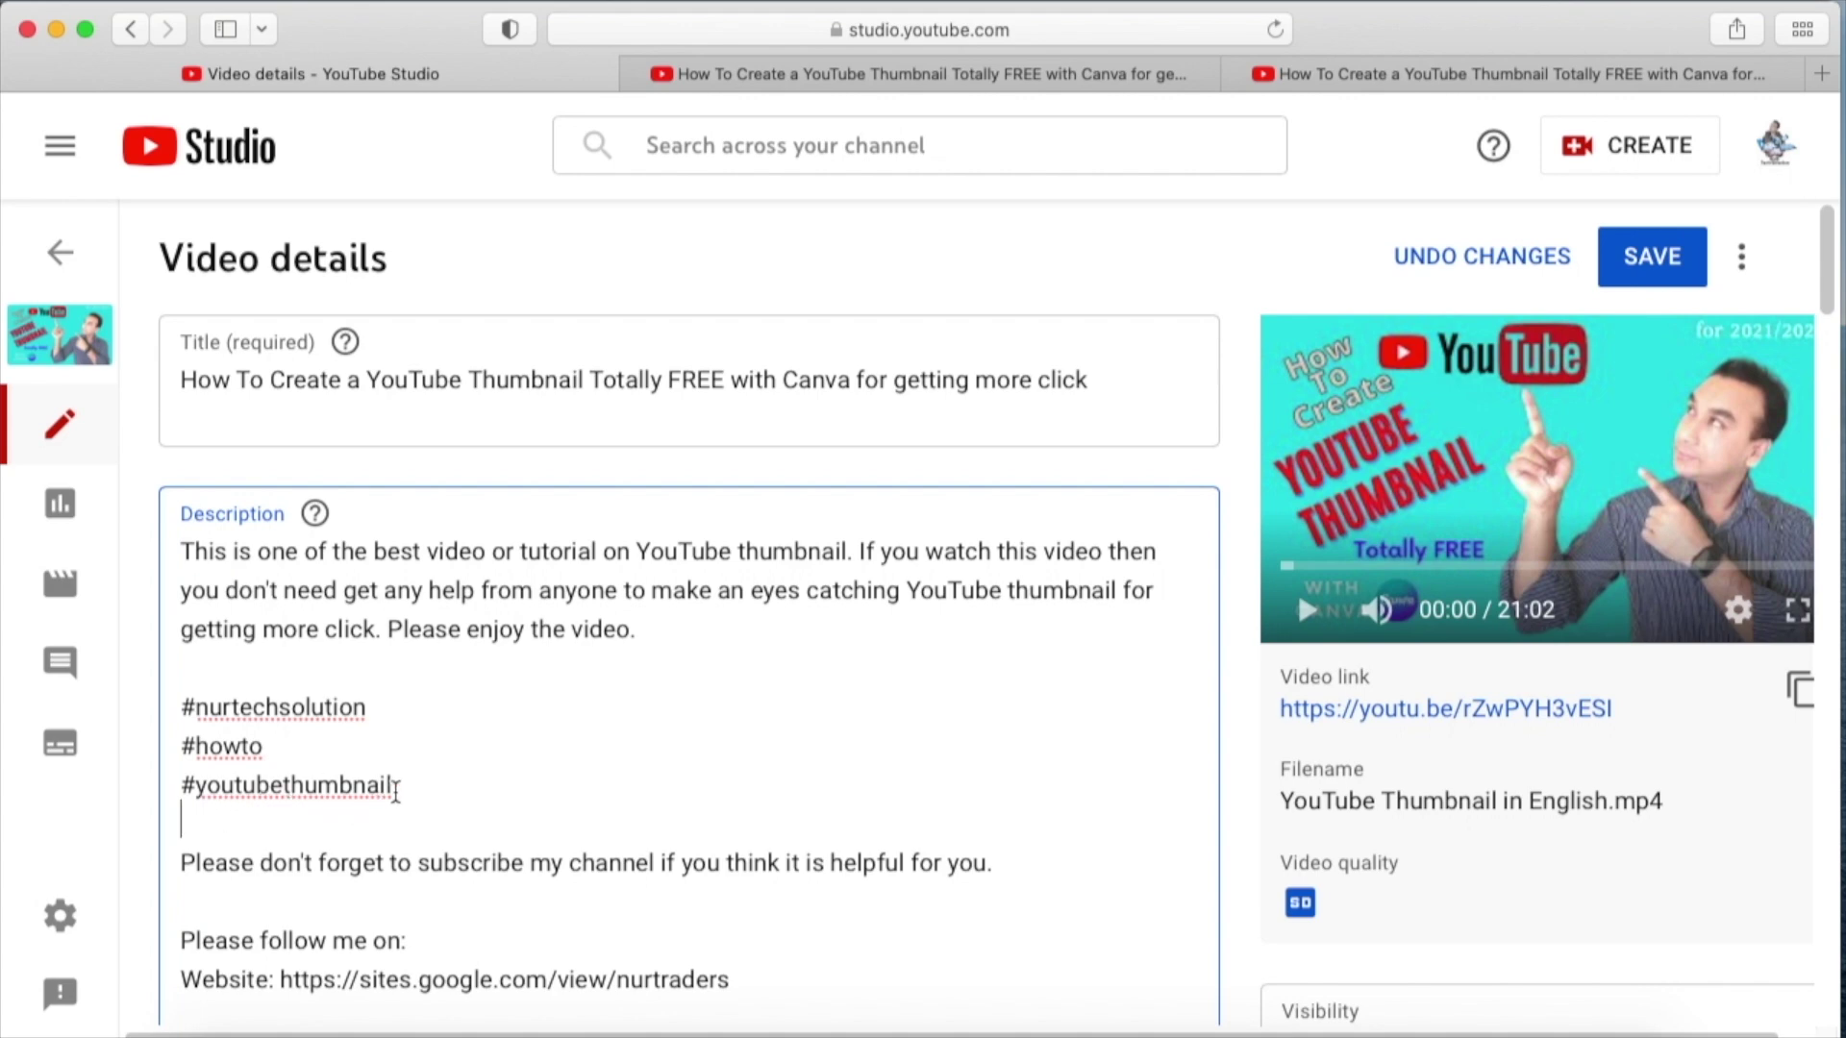
click(1654, 286)
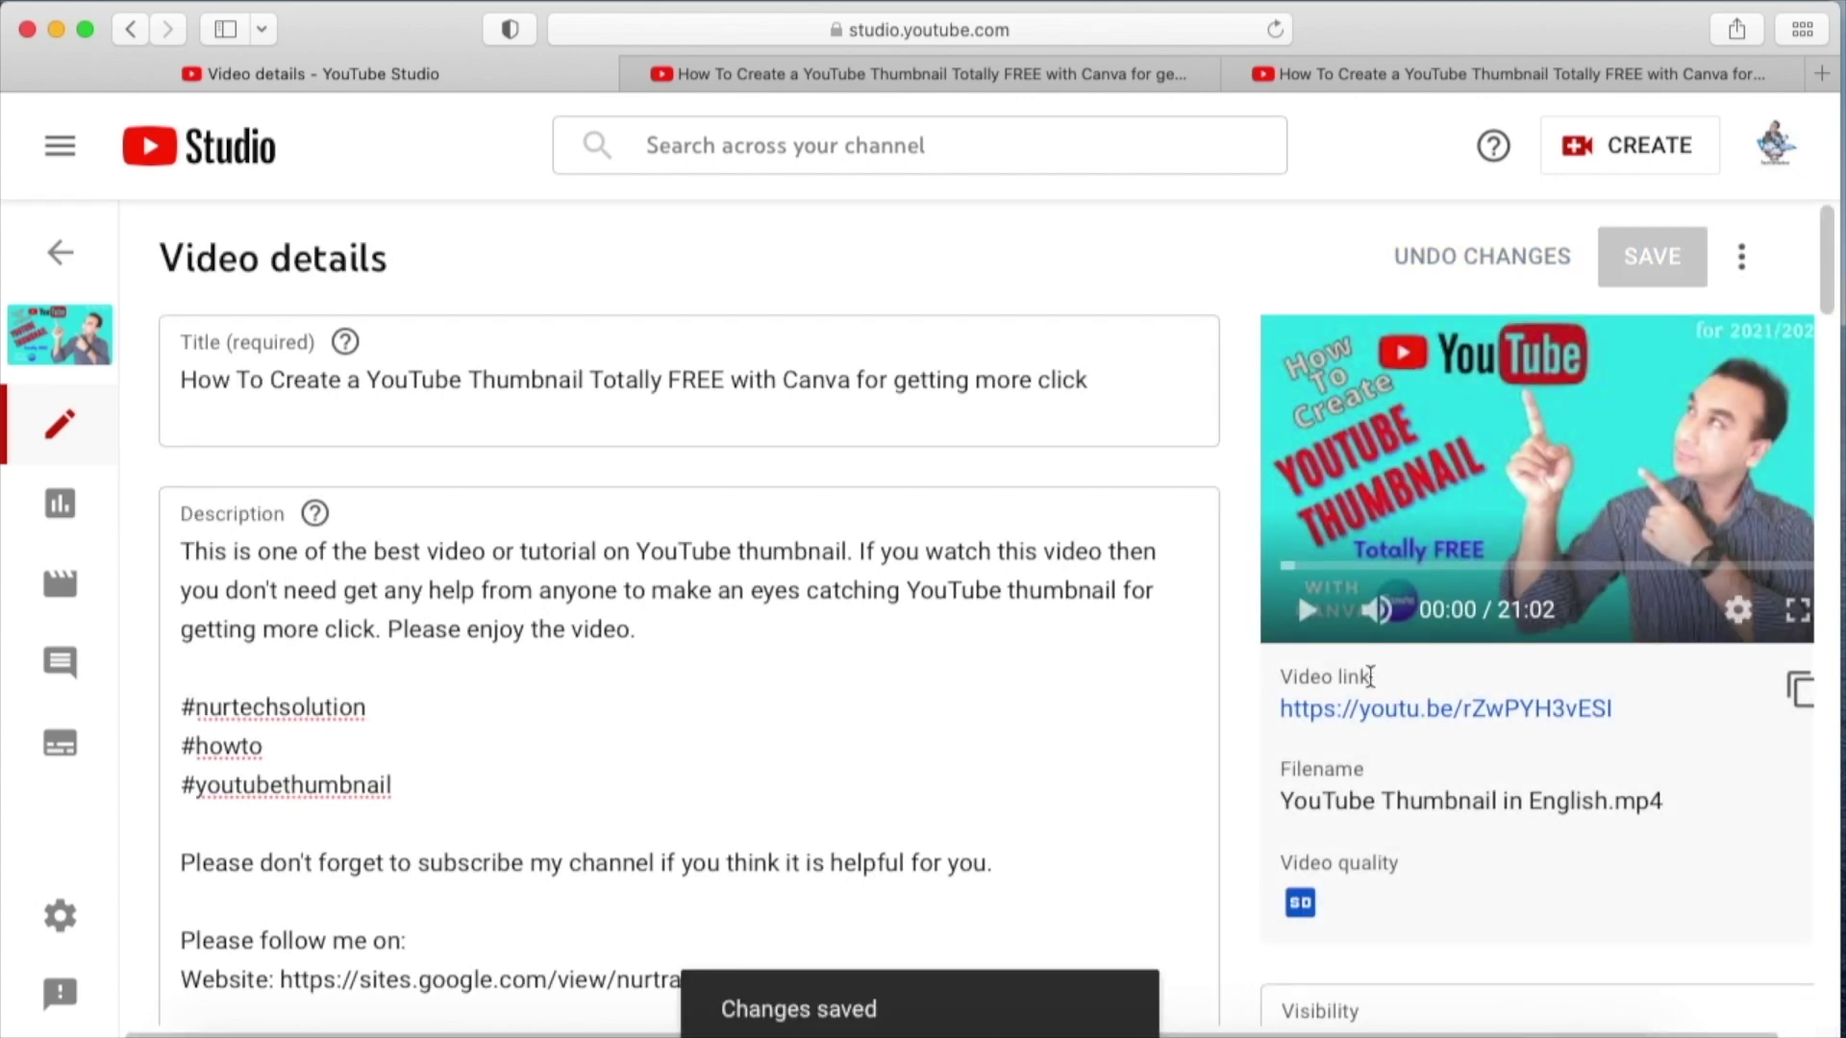
- Open the video's link, pause playback to check which label sits above the title, and close the two newest video tabs
click(1427, 711)
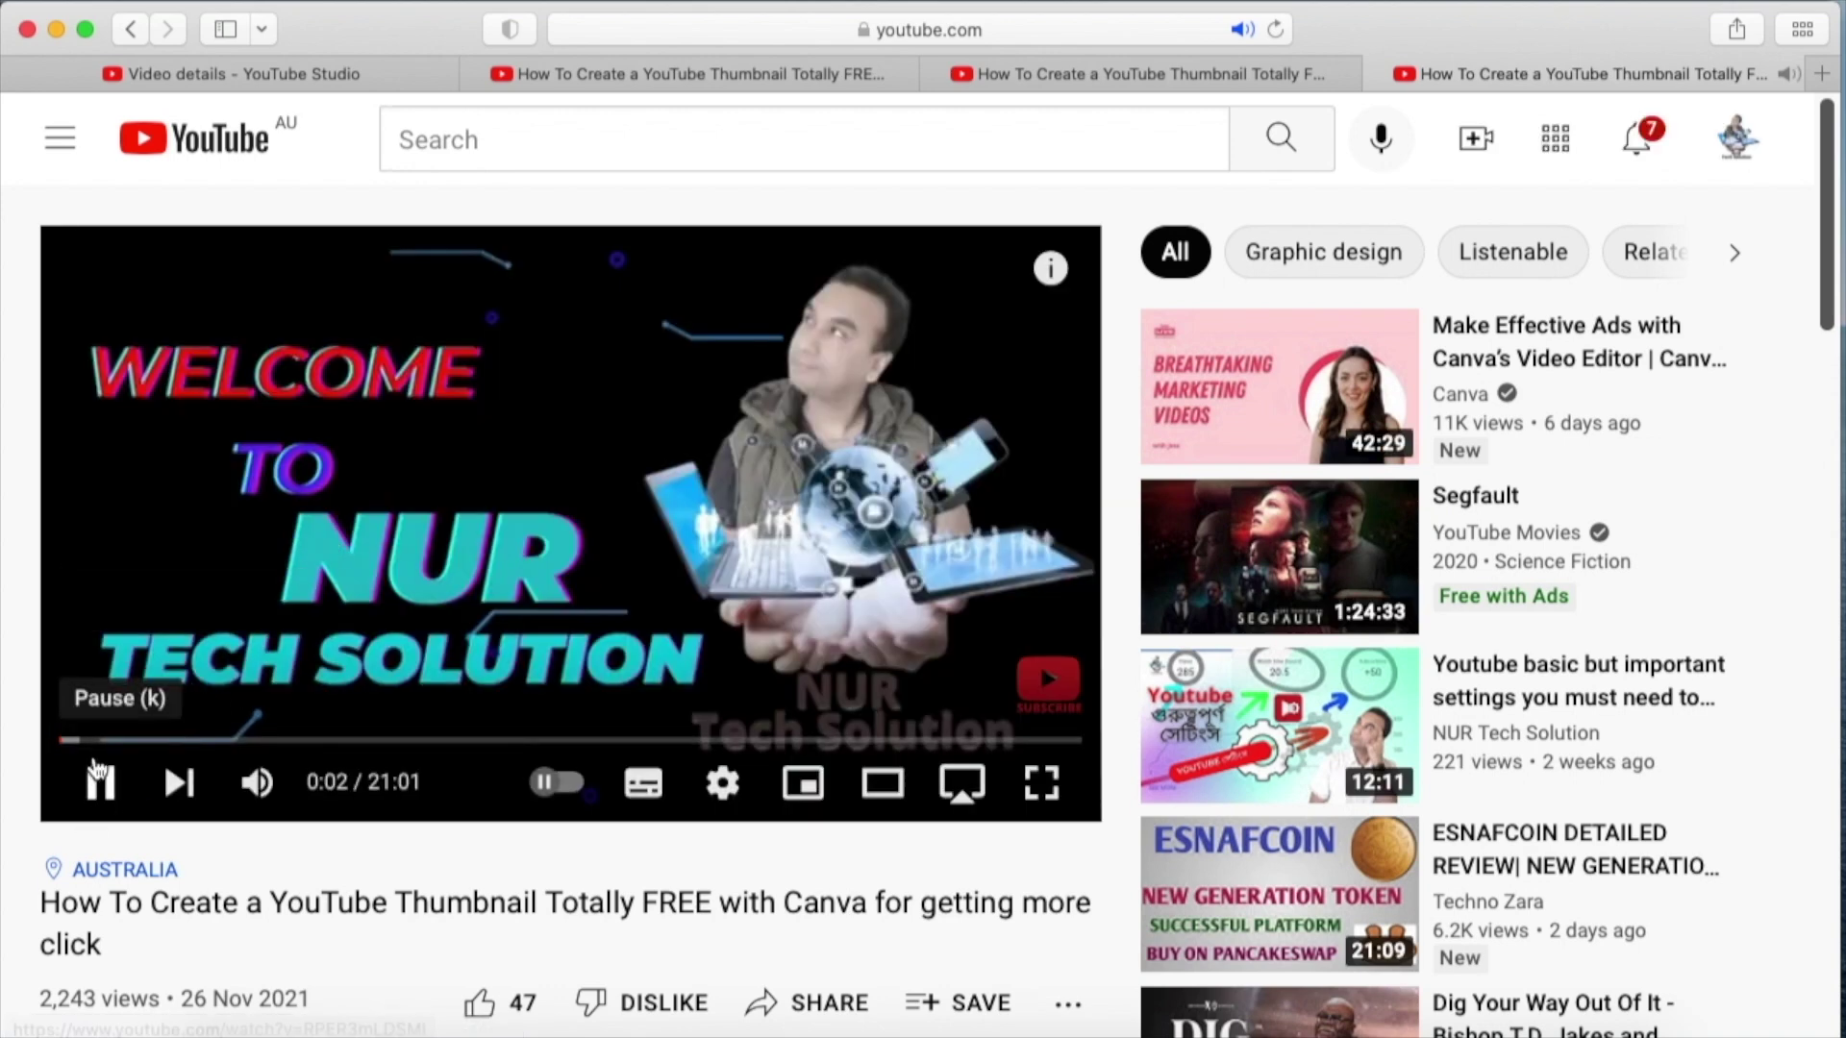
click(101, 782)
scroll(535, 527, down, 3)
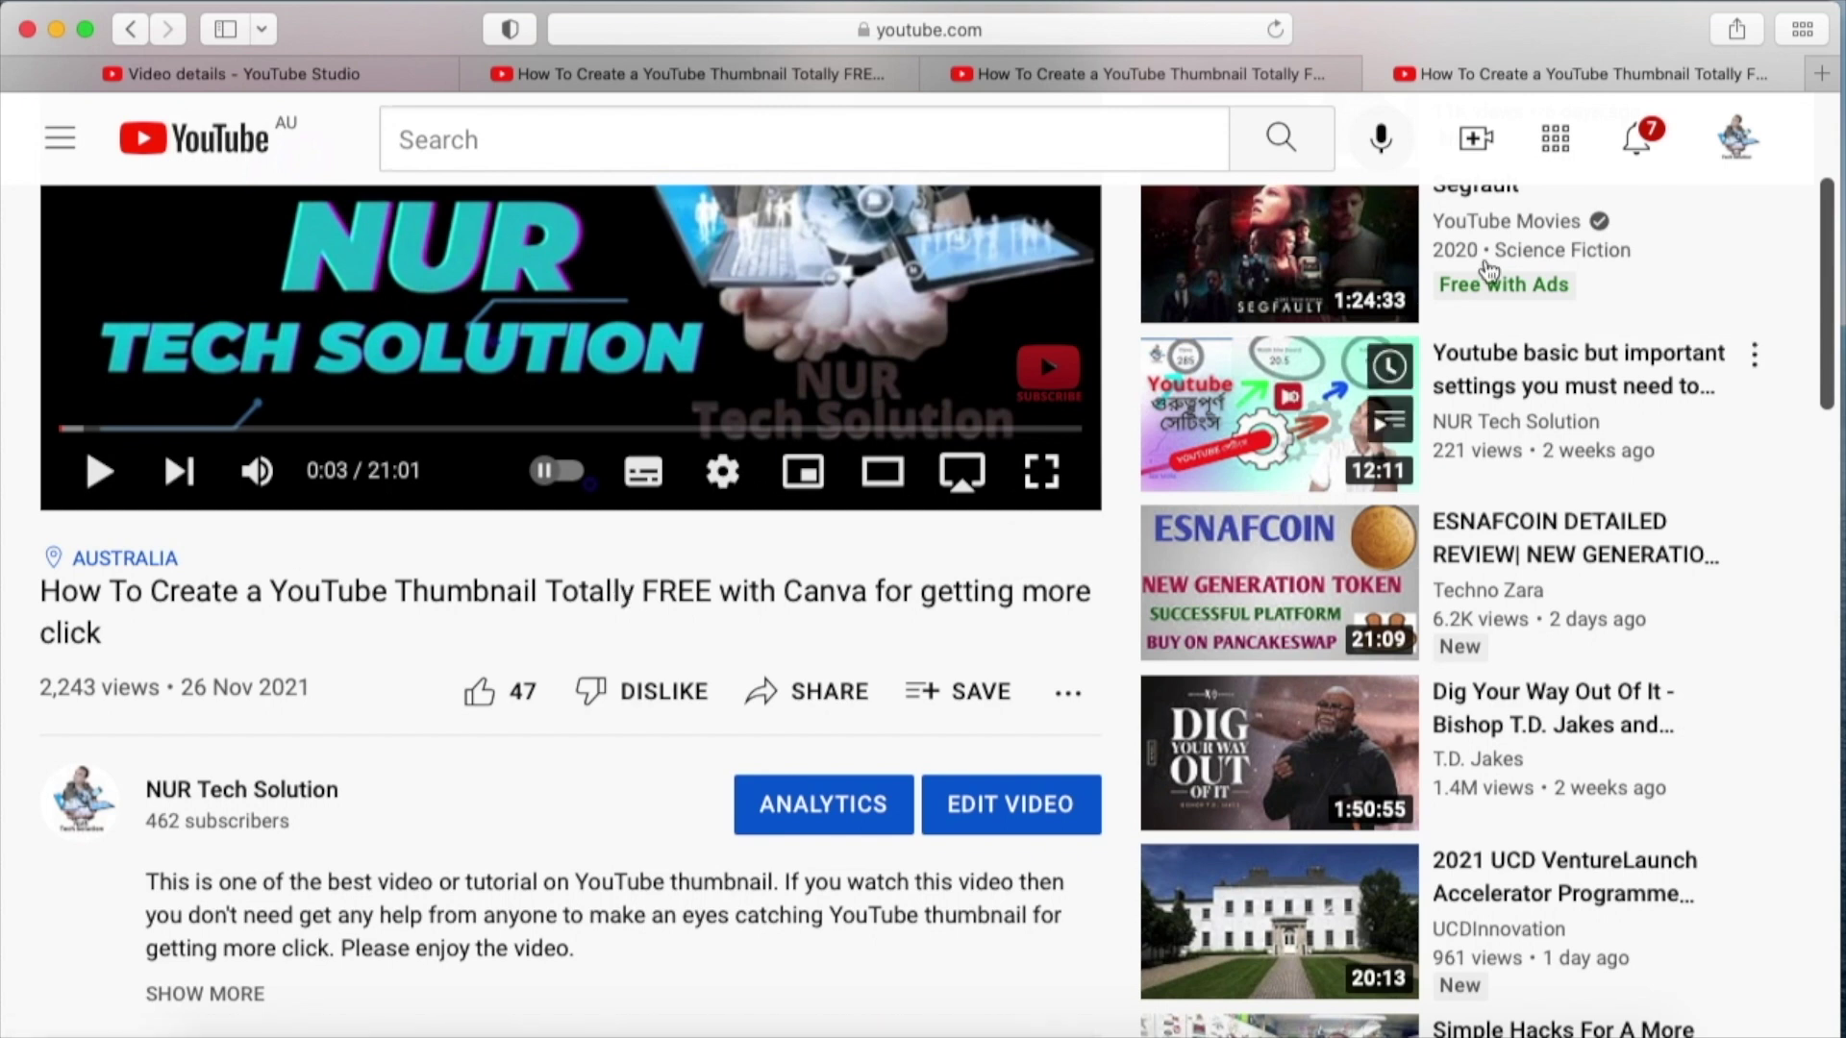
click(1374, 74)
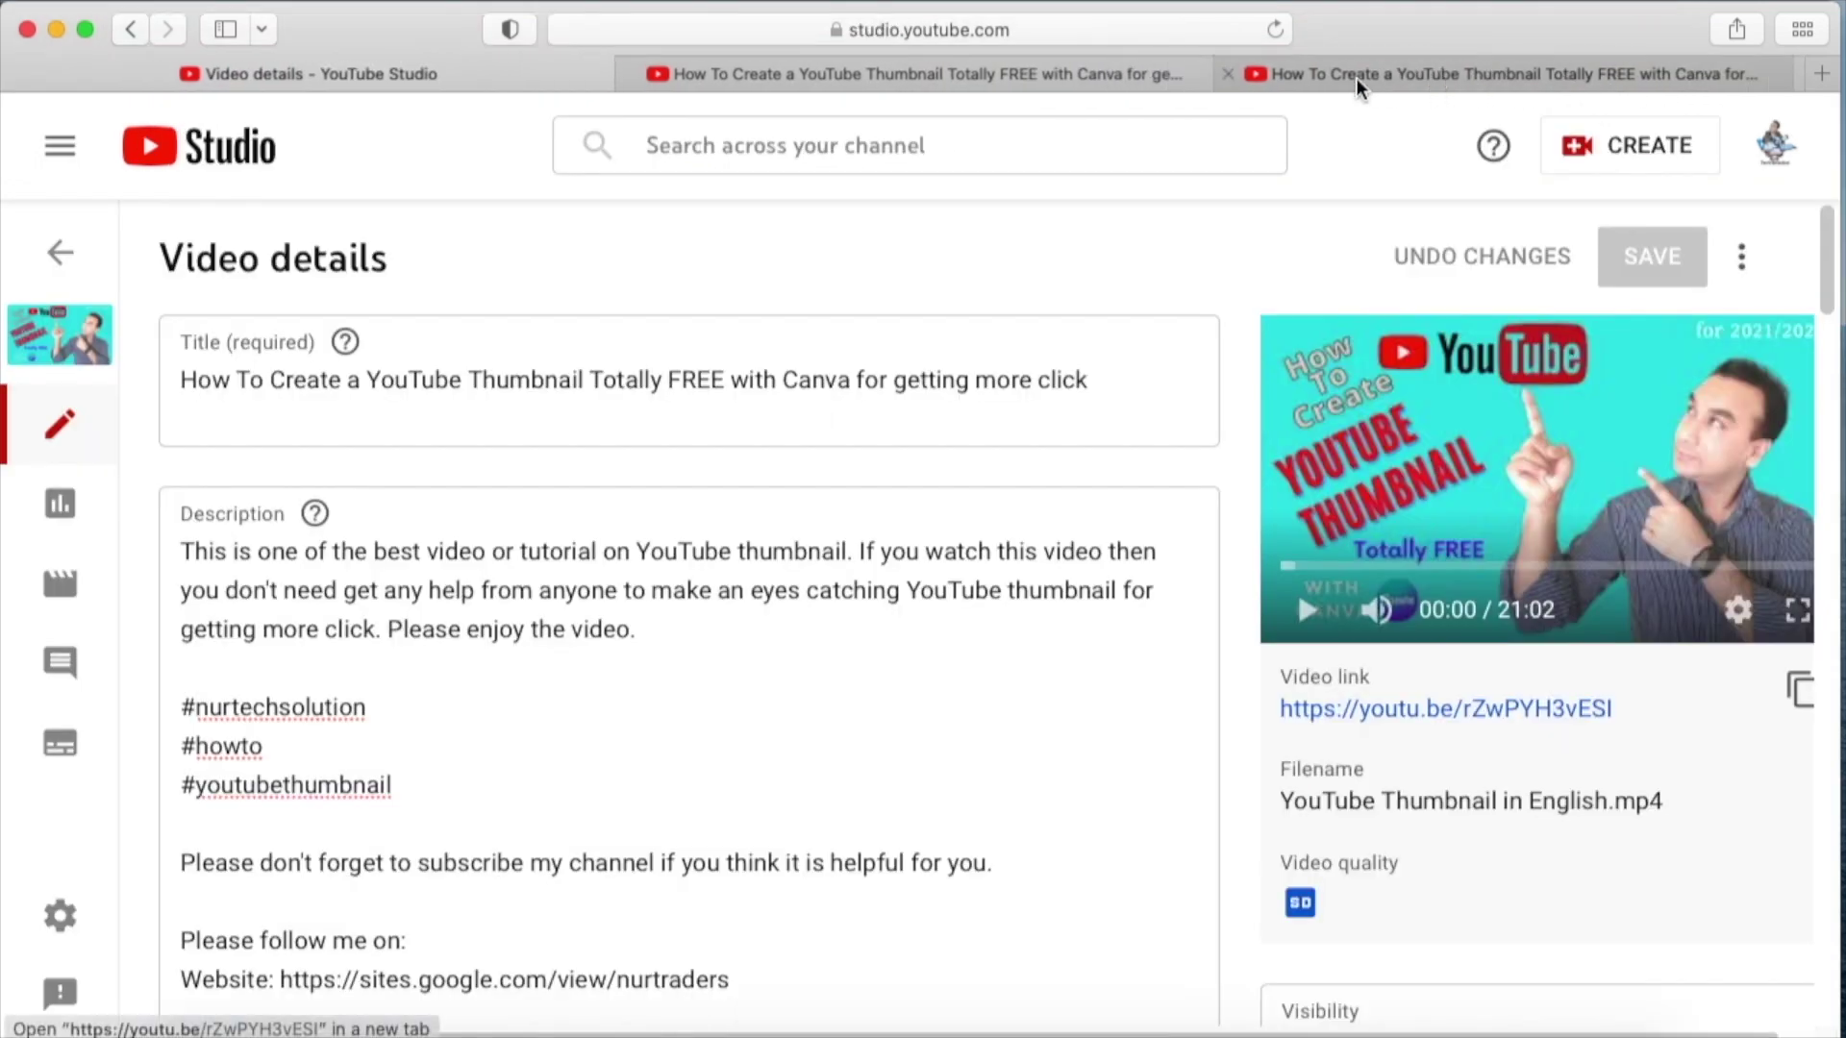
click(1236, 76)
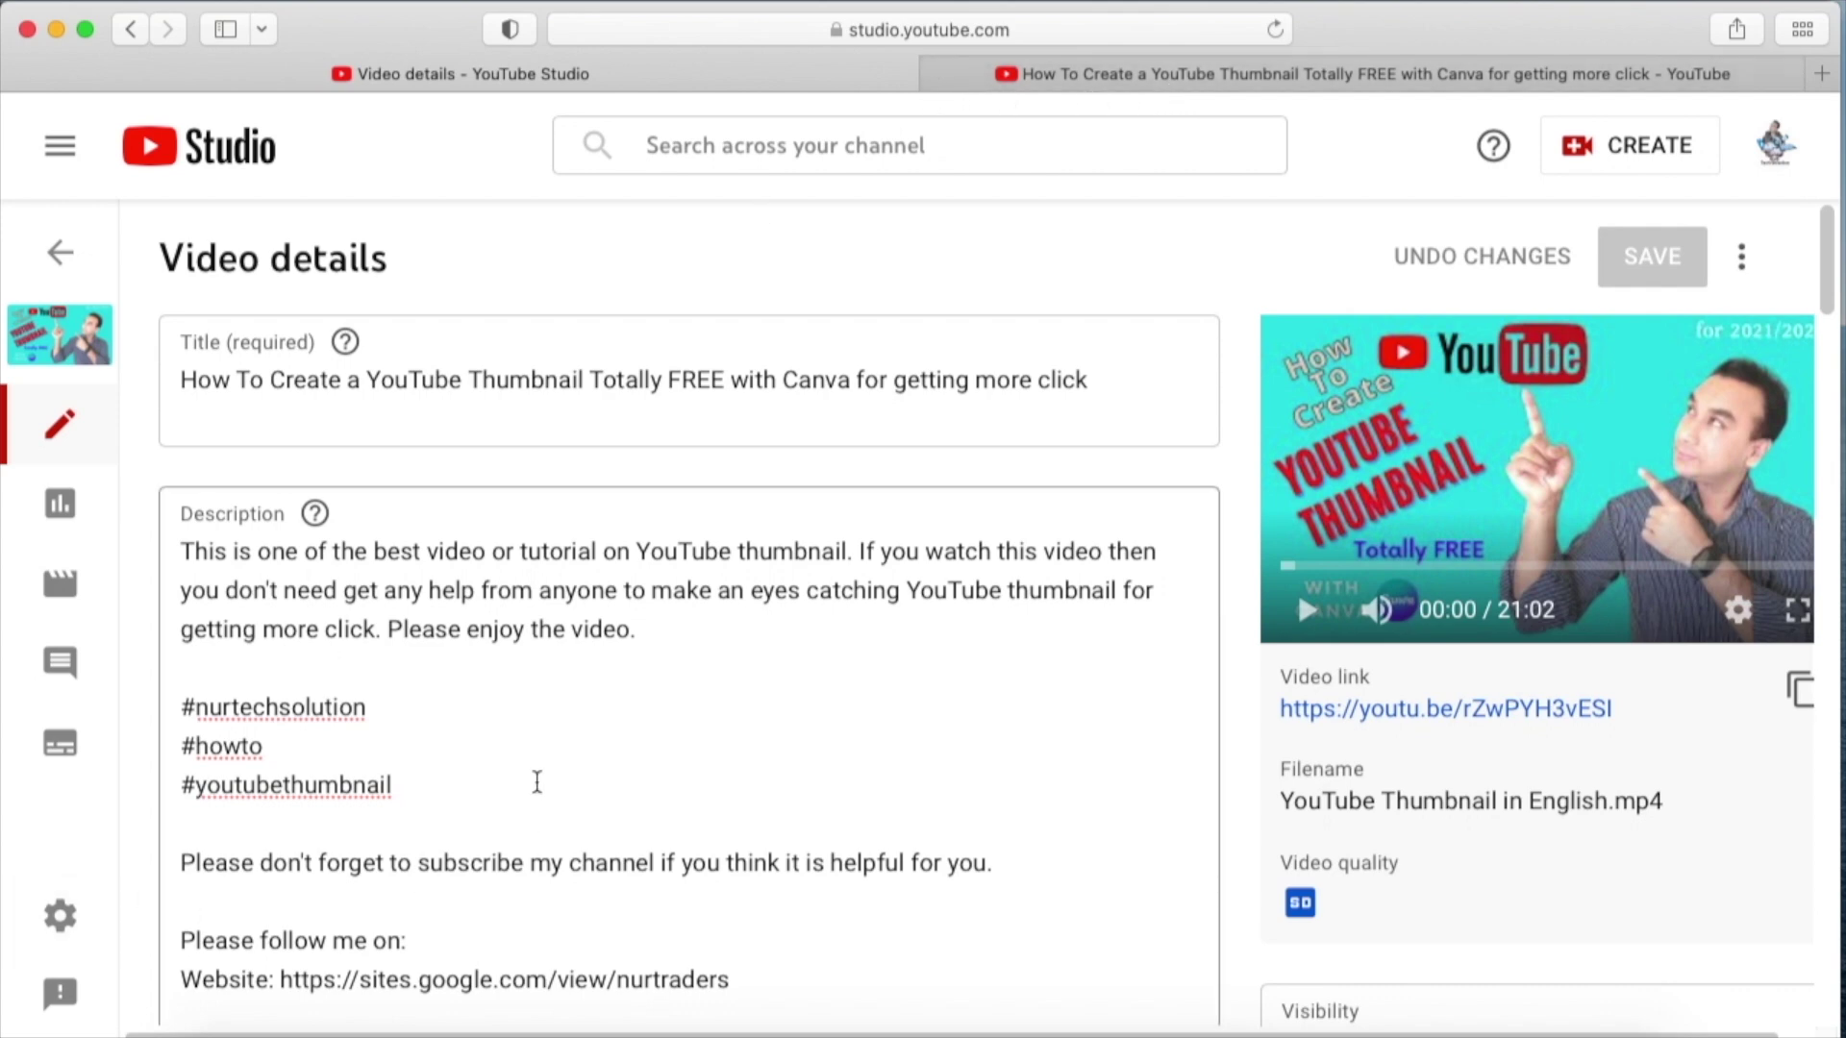
- Clear the video location in the recording date and location section and save the changes
scroll(537, 781, down, 15)
scroll(534, 780, down, 10)
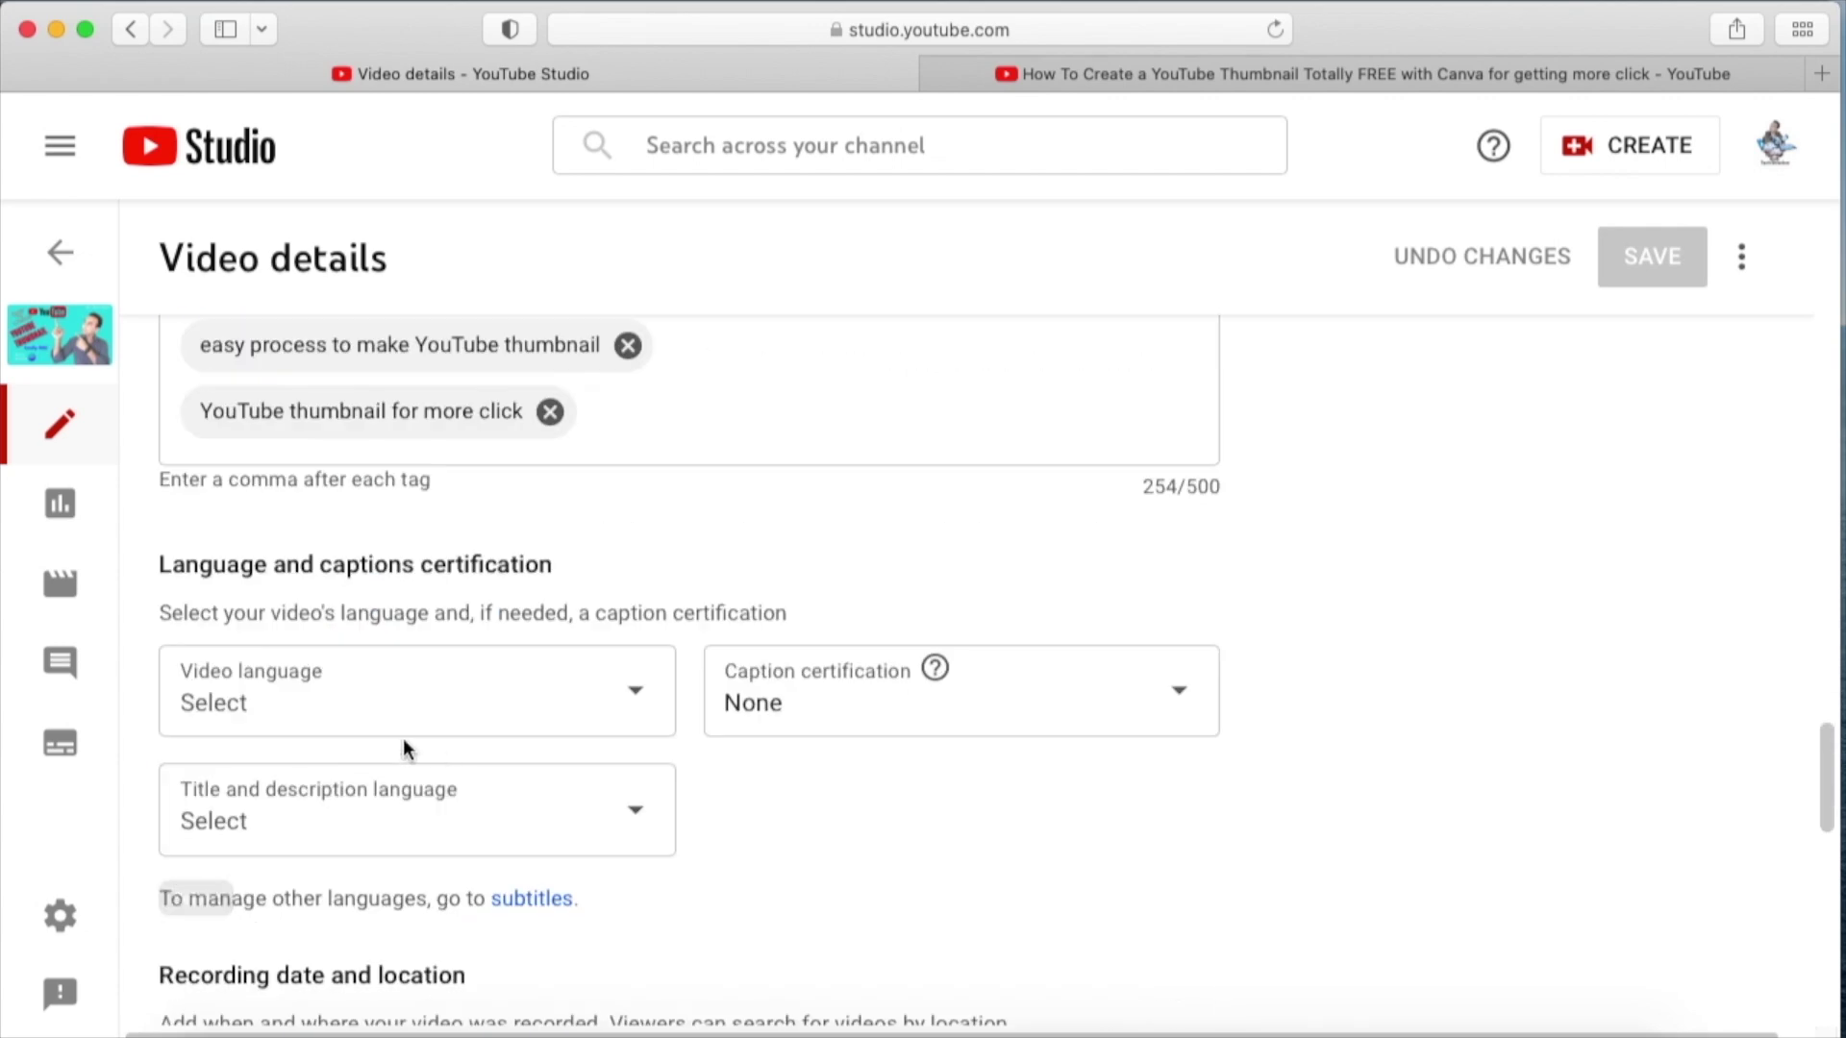
scroll(865, 701, down, 5)
click(762, 590)
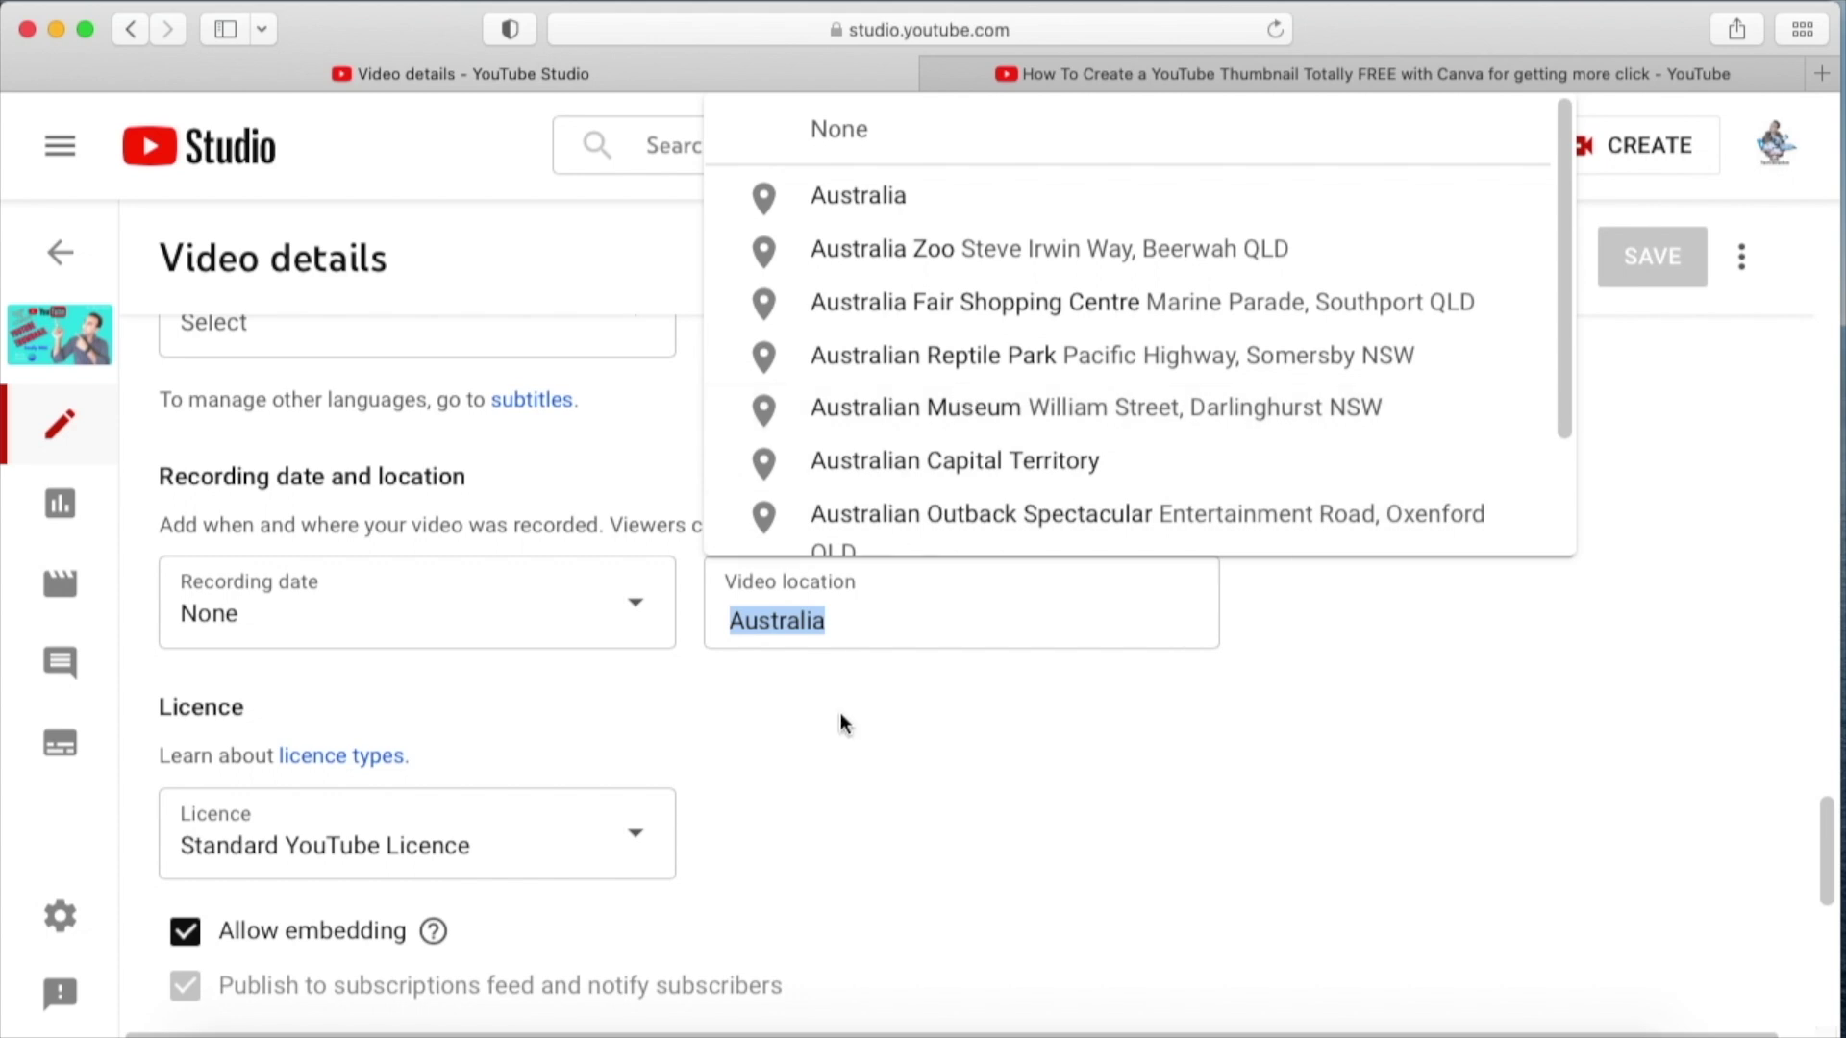
key(BackSpace)
click(886, 685)
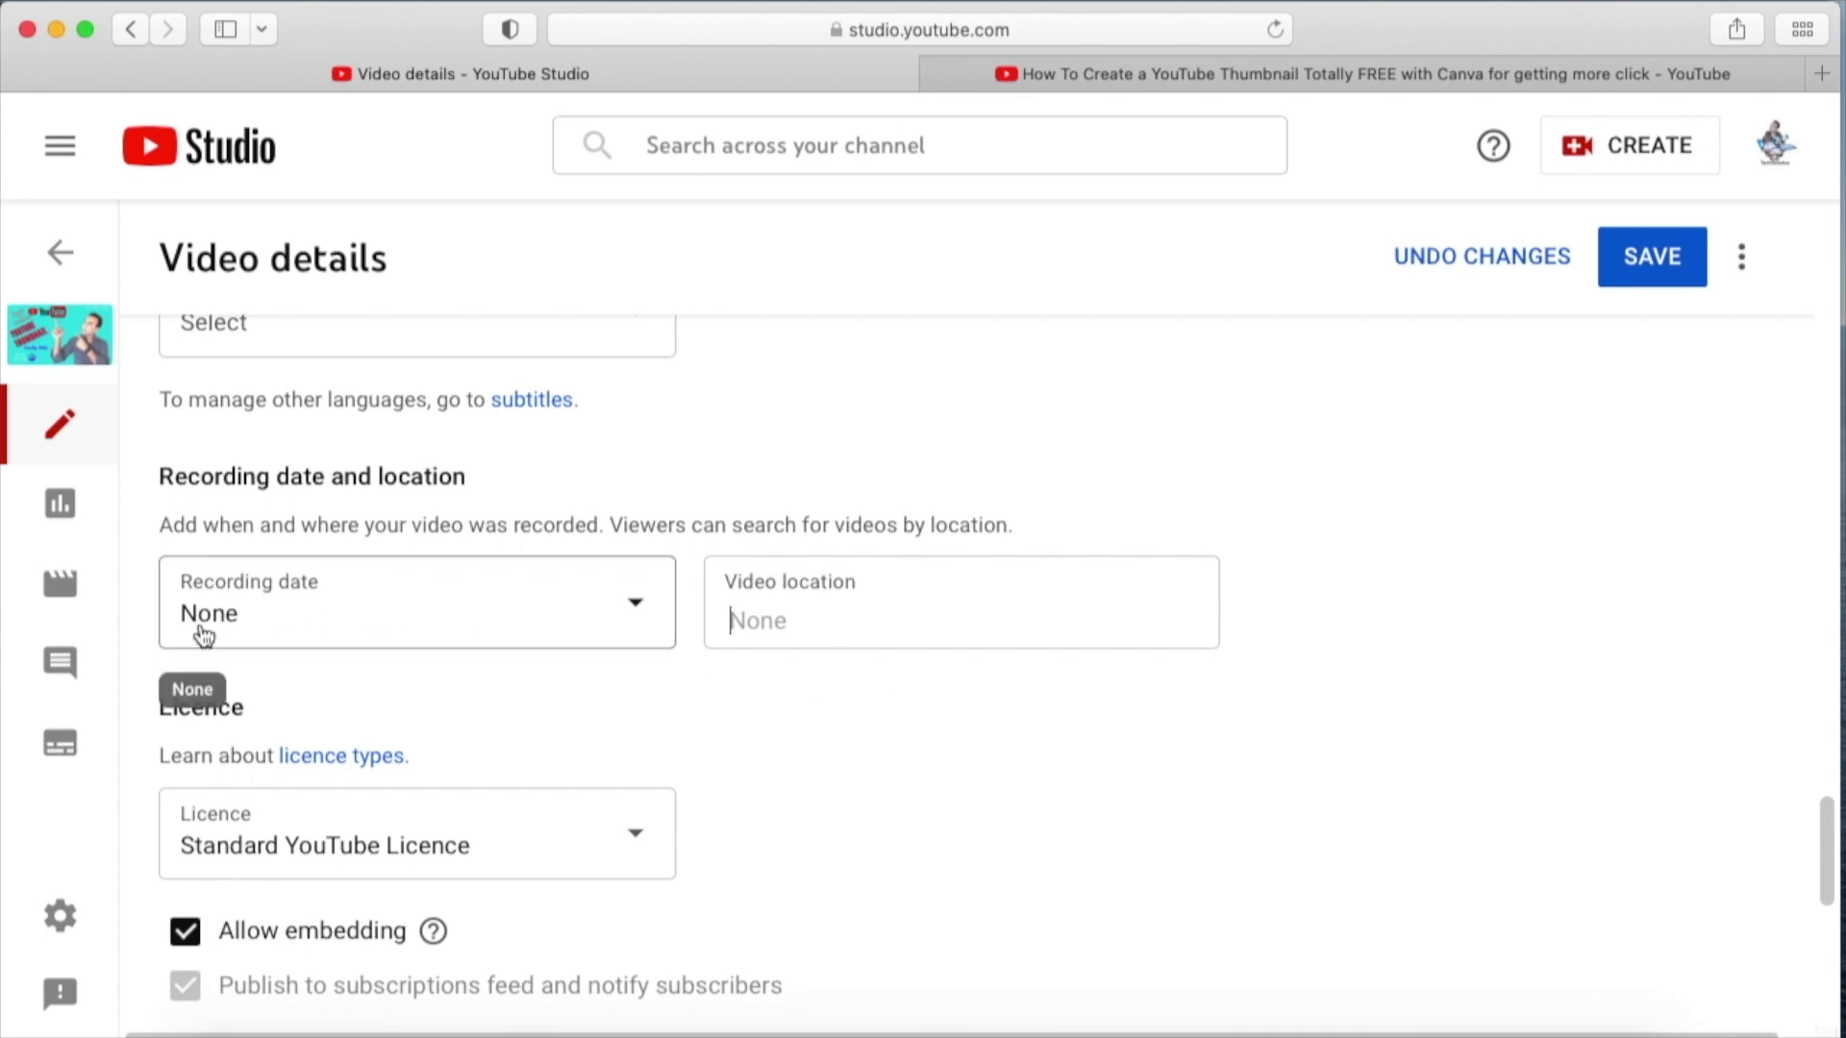
click(1662, 259)
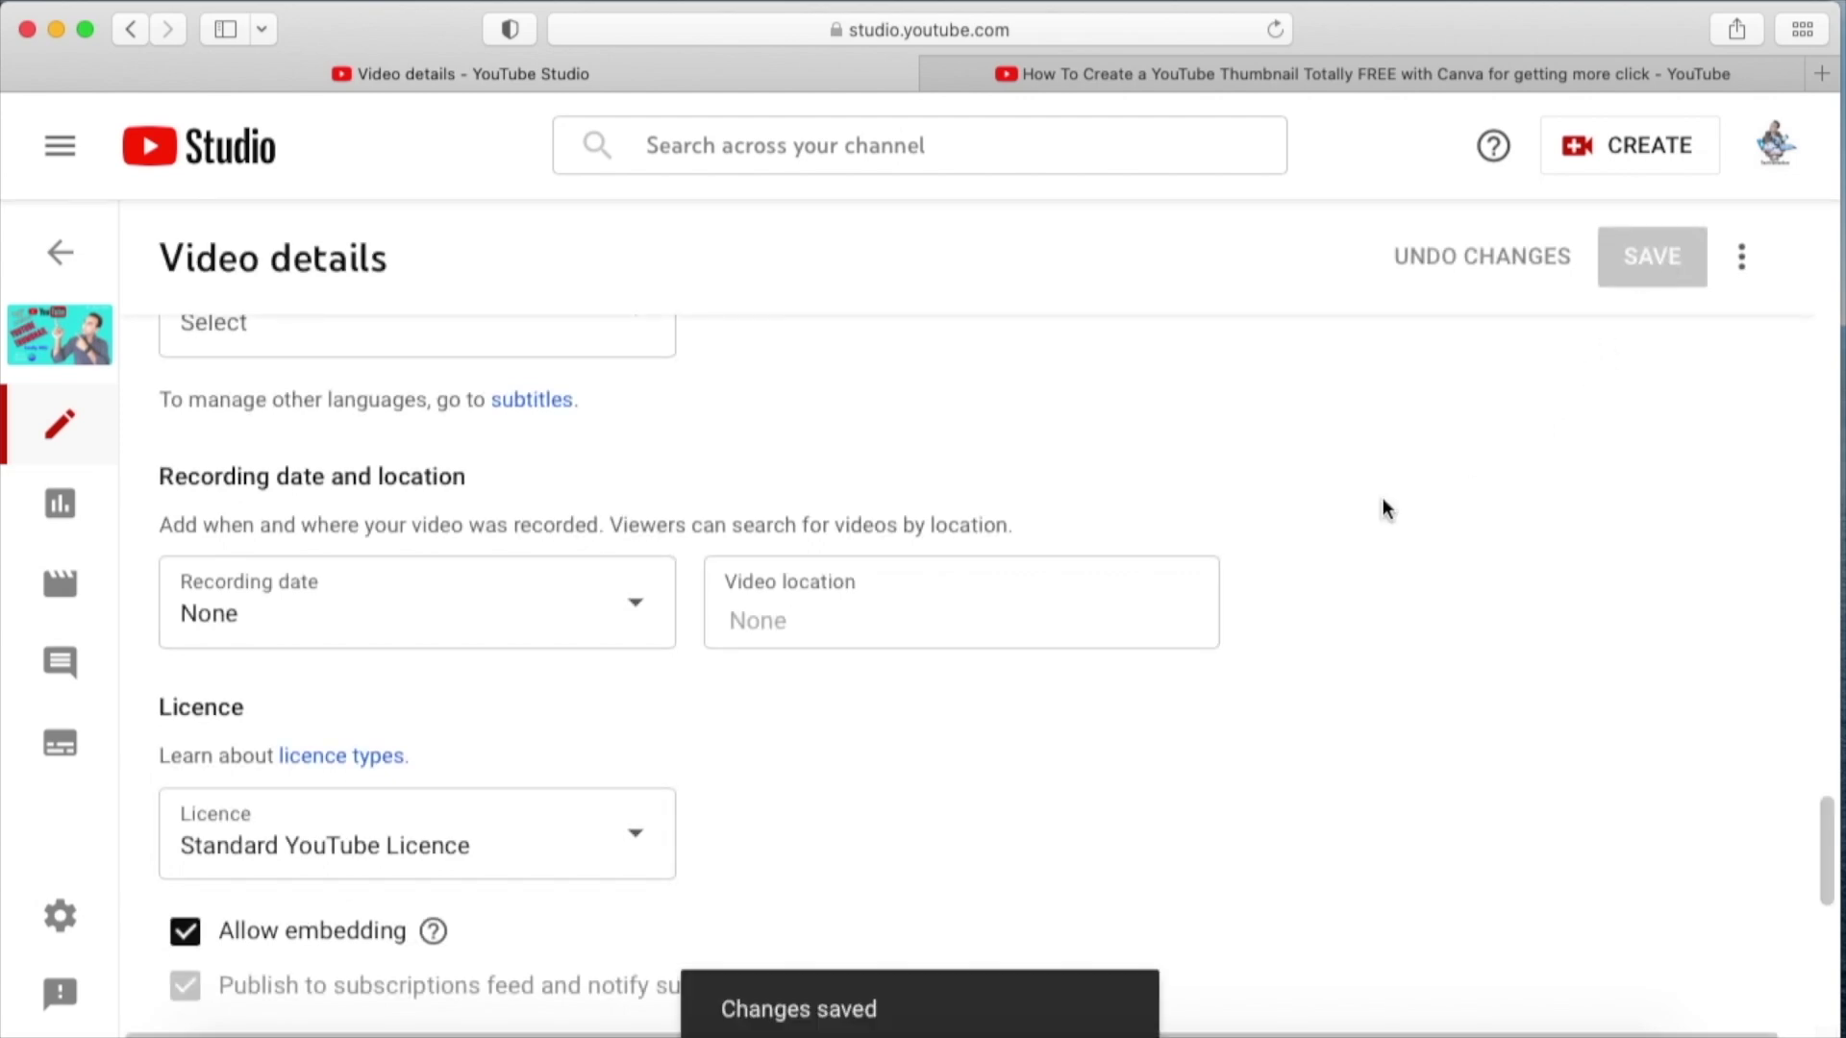
- Reopen the video from its link in the details to check for the description's hashtags above the title
scroll(1002, 625, up, 10)
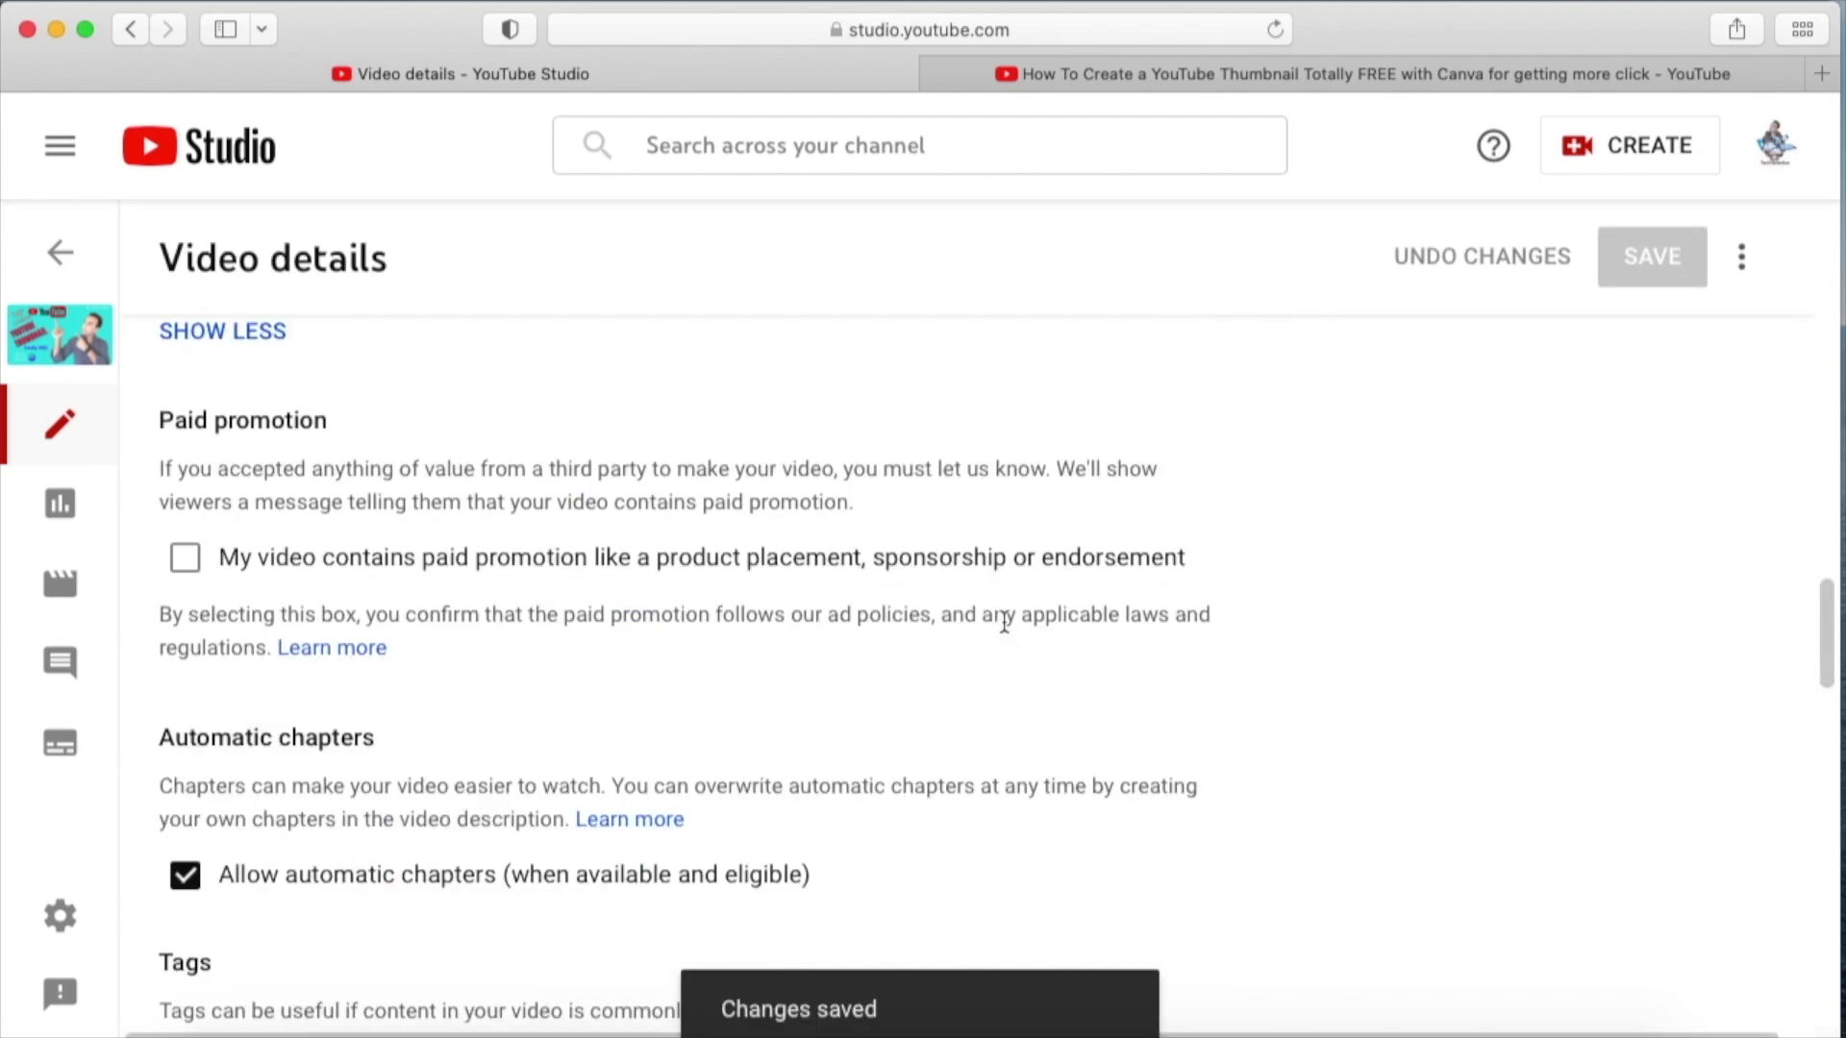
scroll(1003, 625, up, 15)
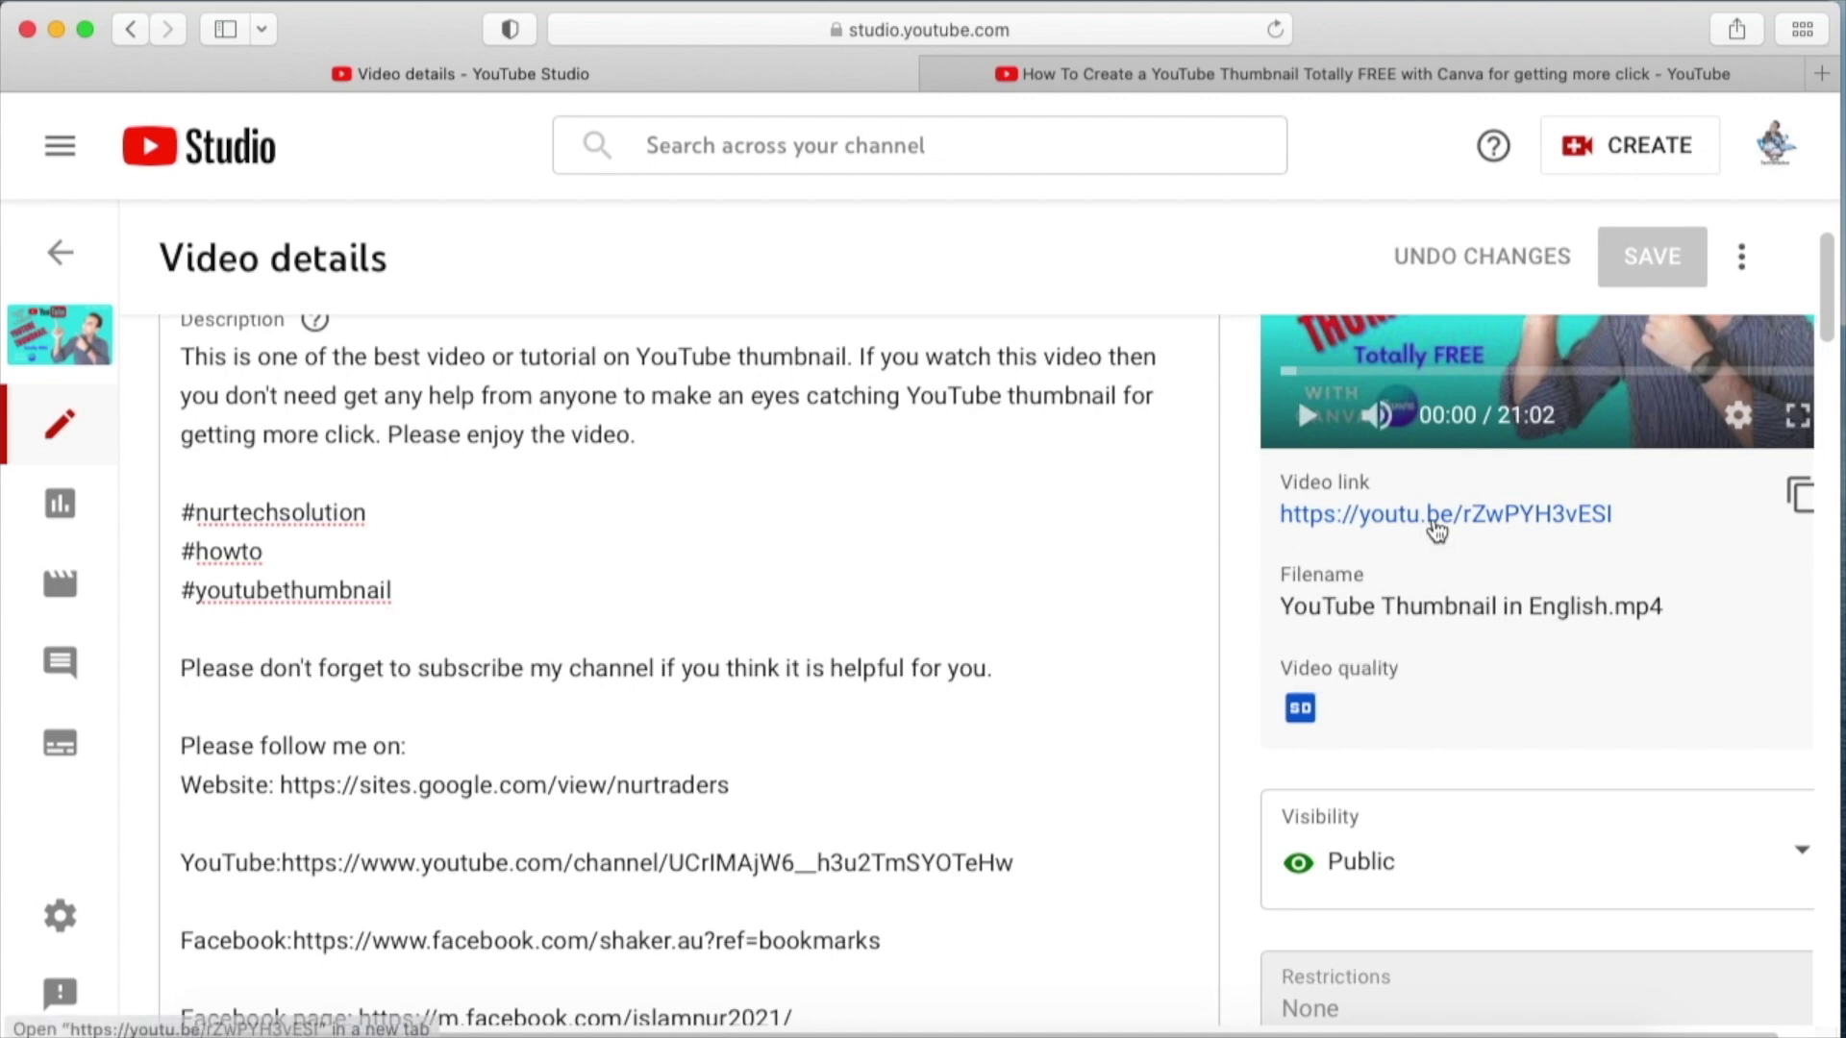
scroll(1439, 524, up, 2)
scroll(1492, 620, up, 2)
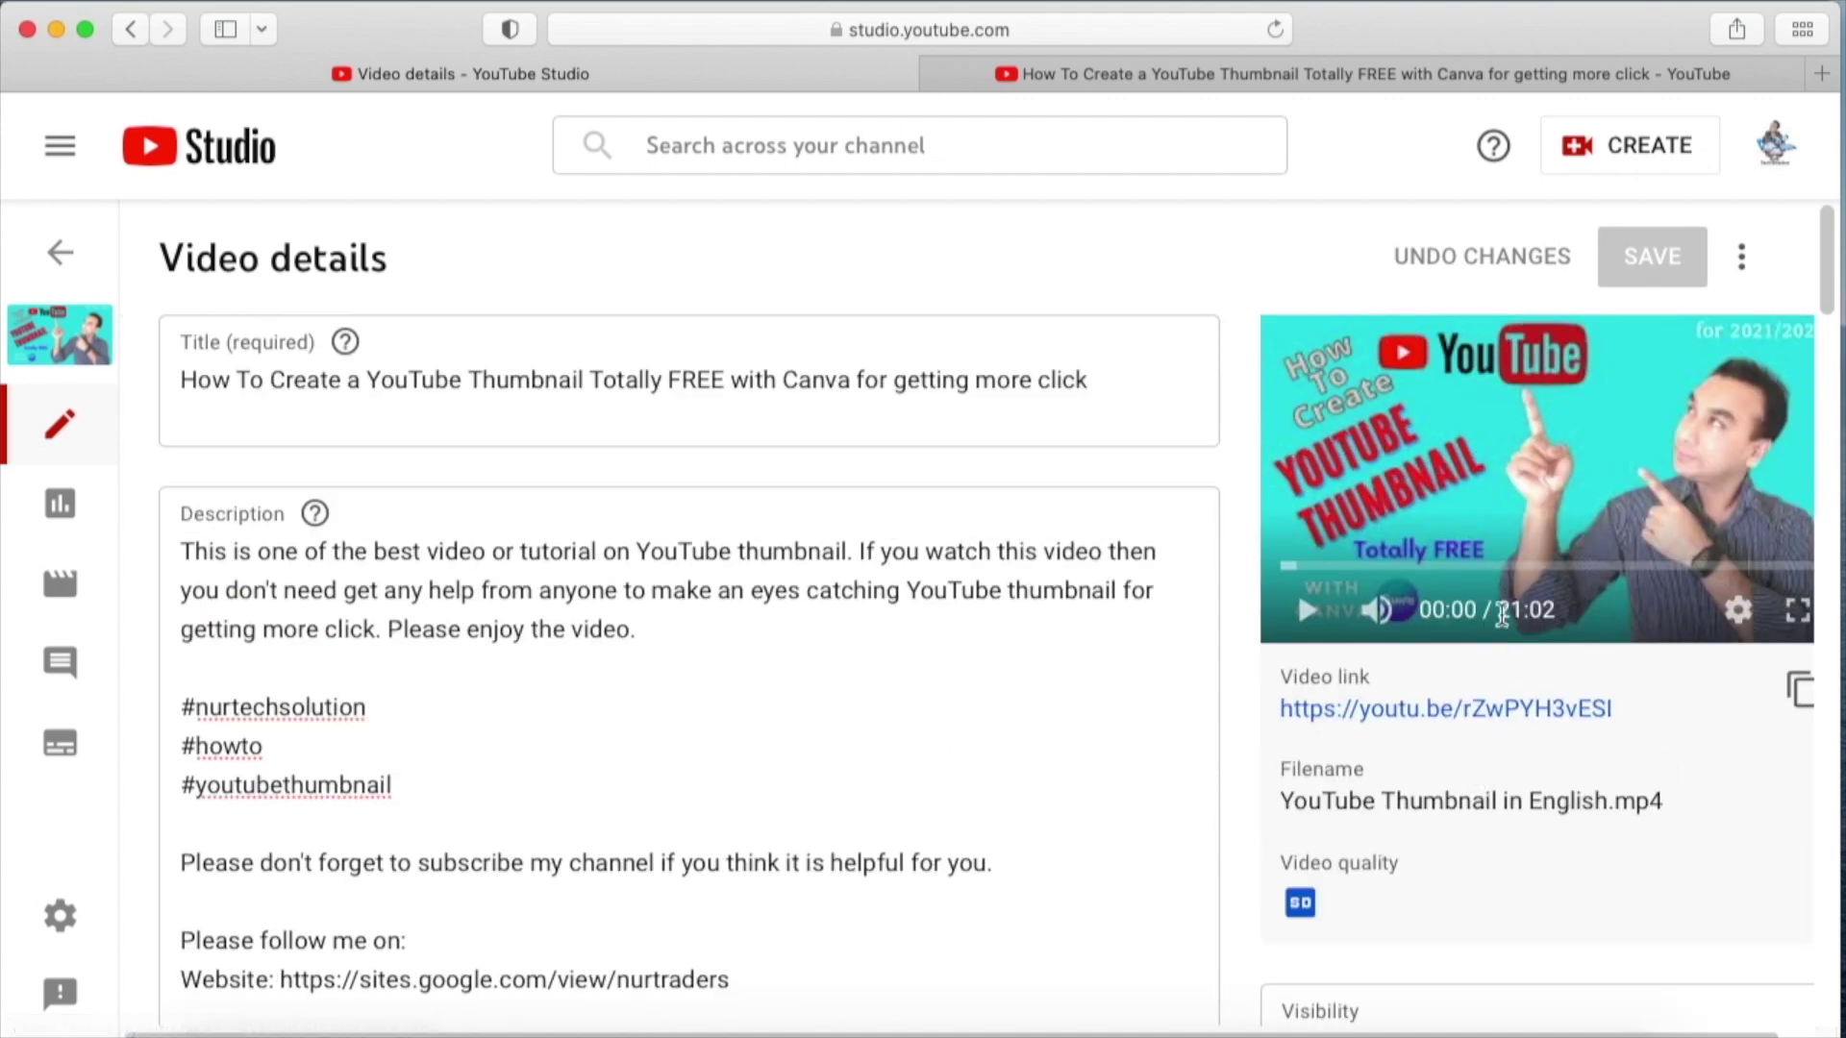
click(1487, 709)
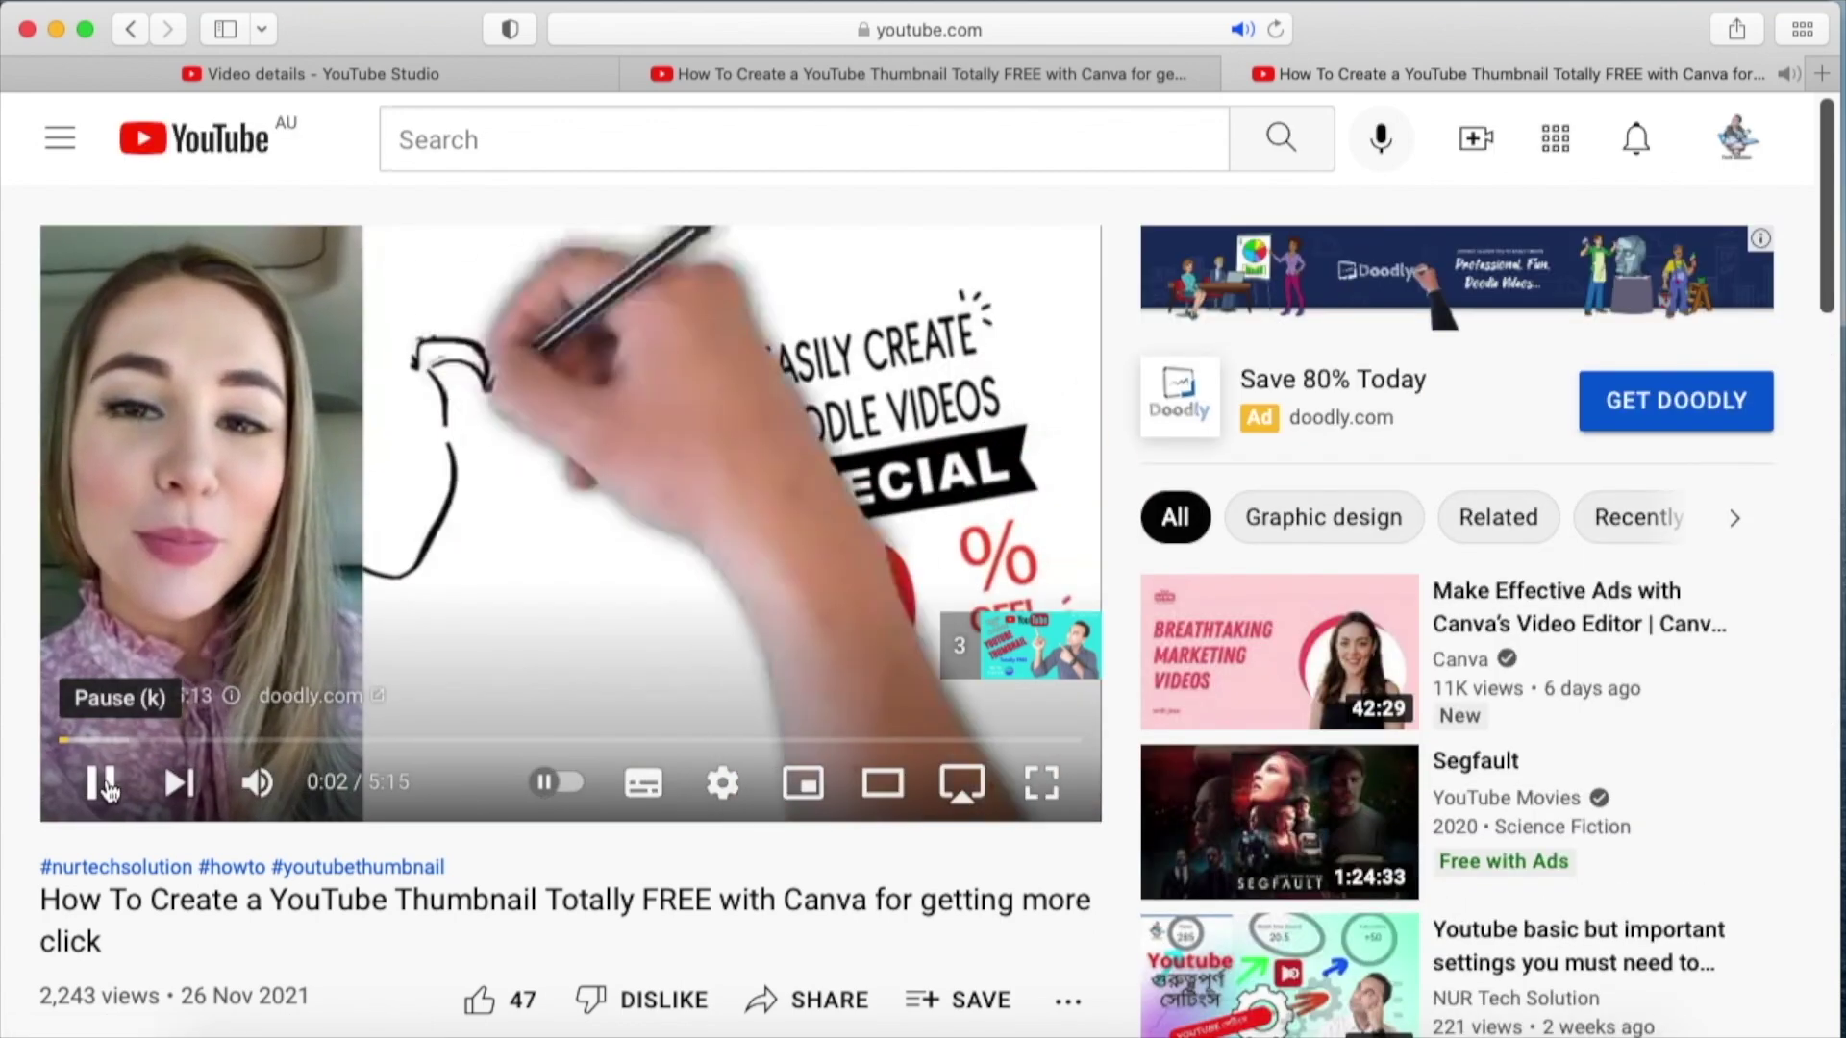
- Skip the ad on the video's page and pause playback to check the hashtags above the title
click(106, 787)
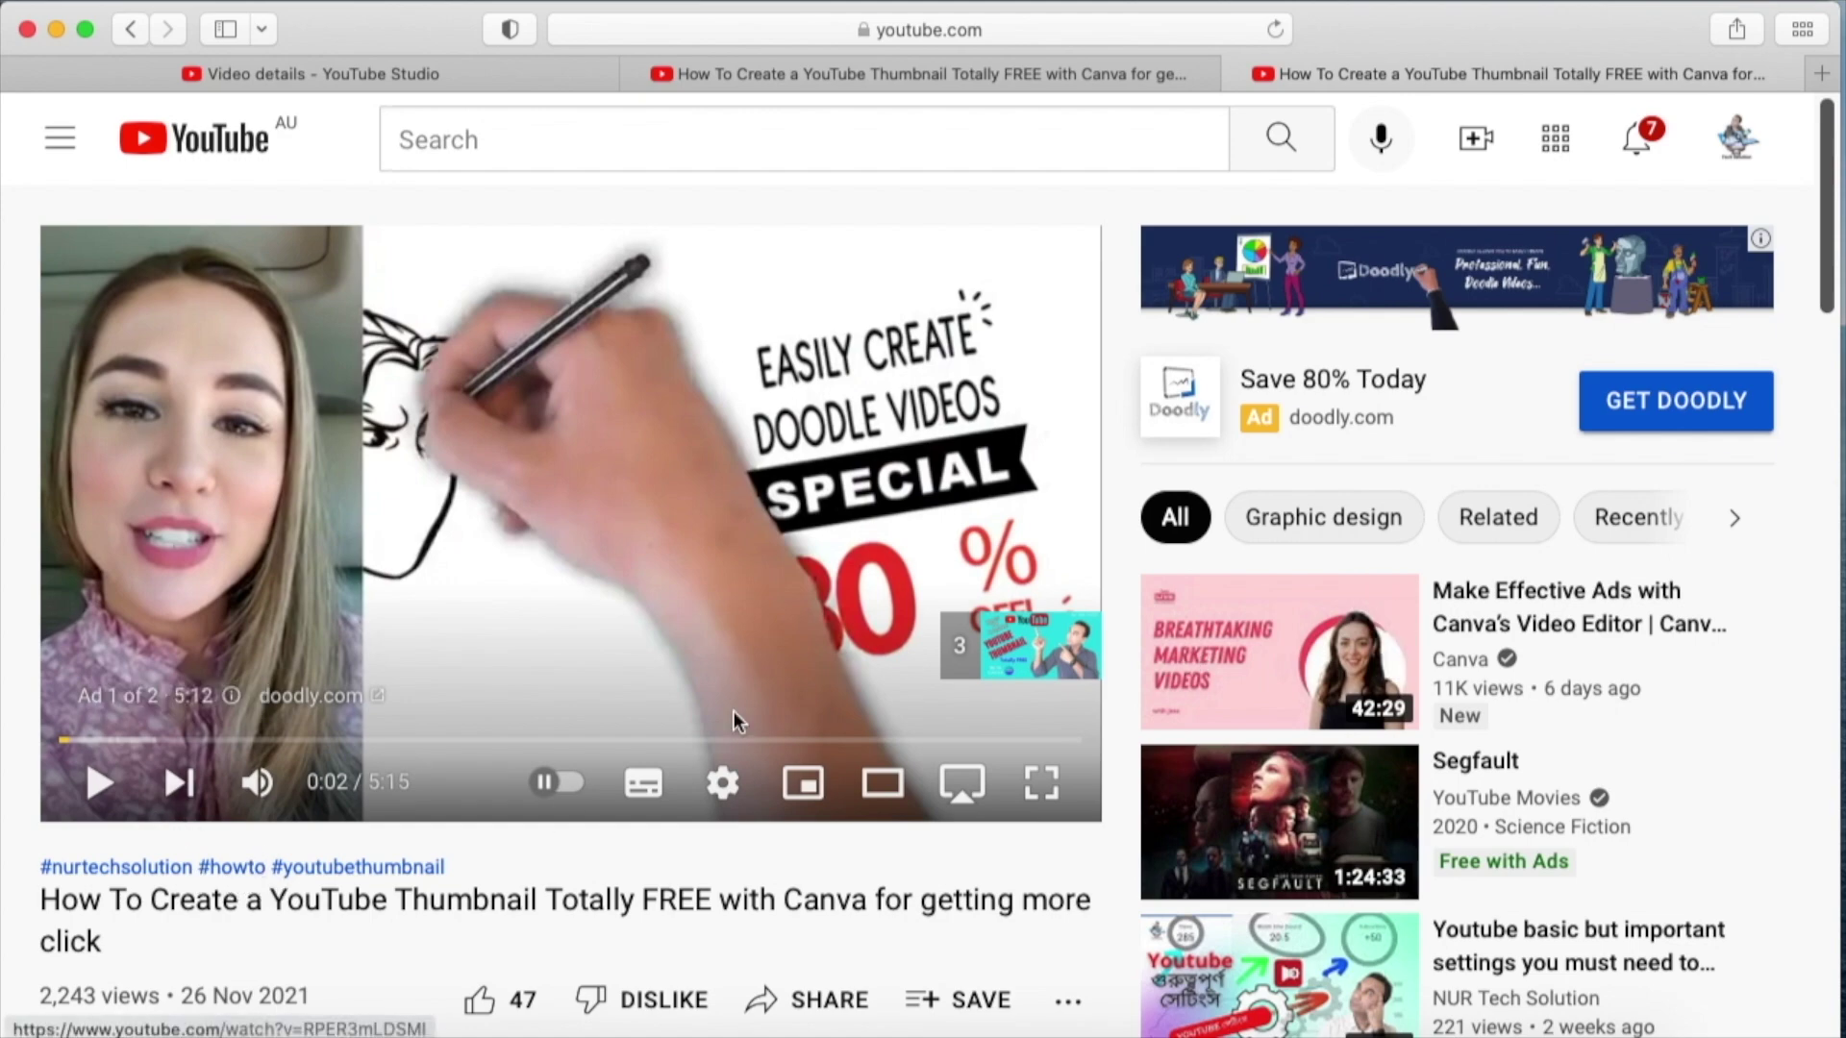
click(99, 782)
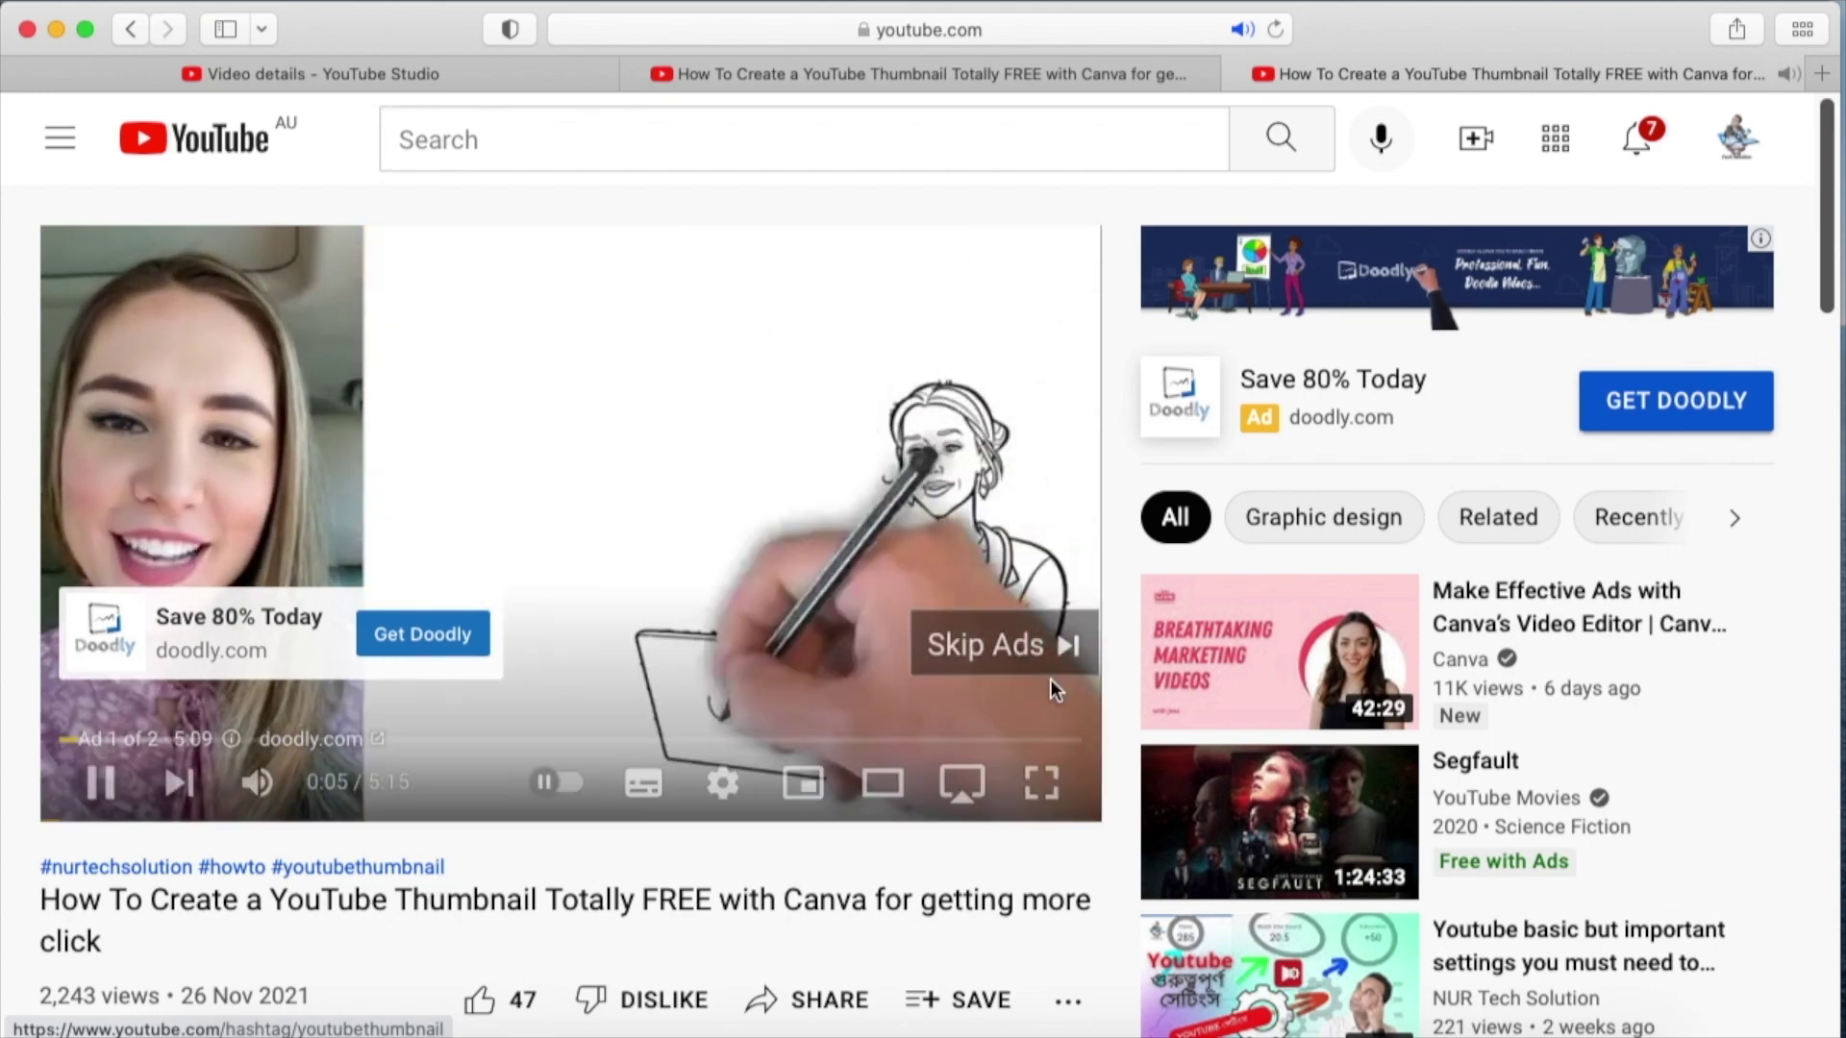
click(1040, 661)
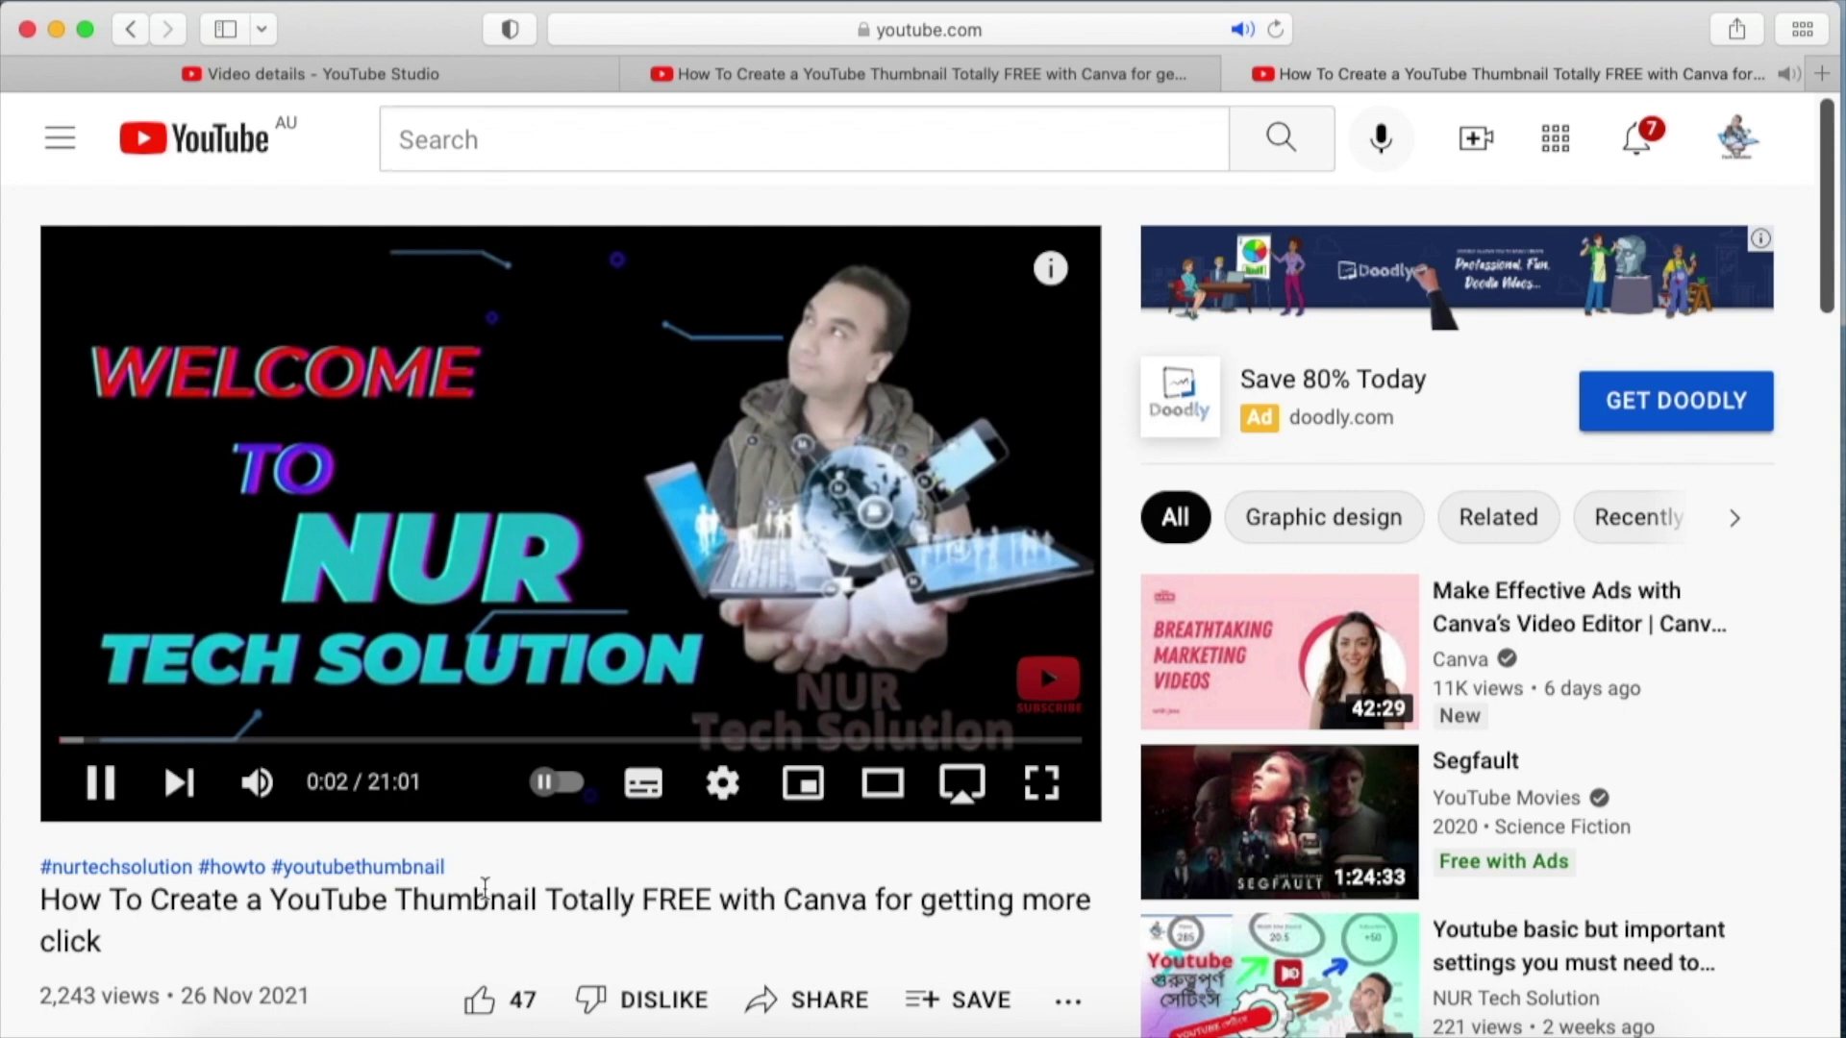
scroll(429, 902, down, 1)
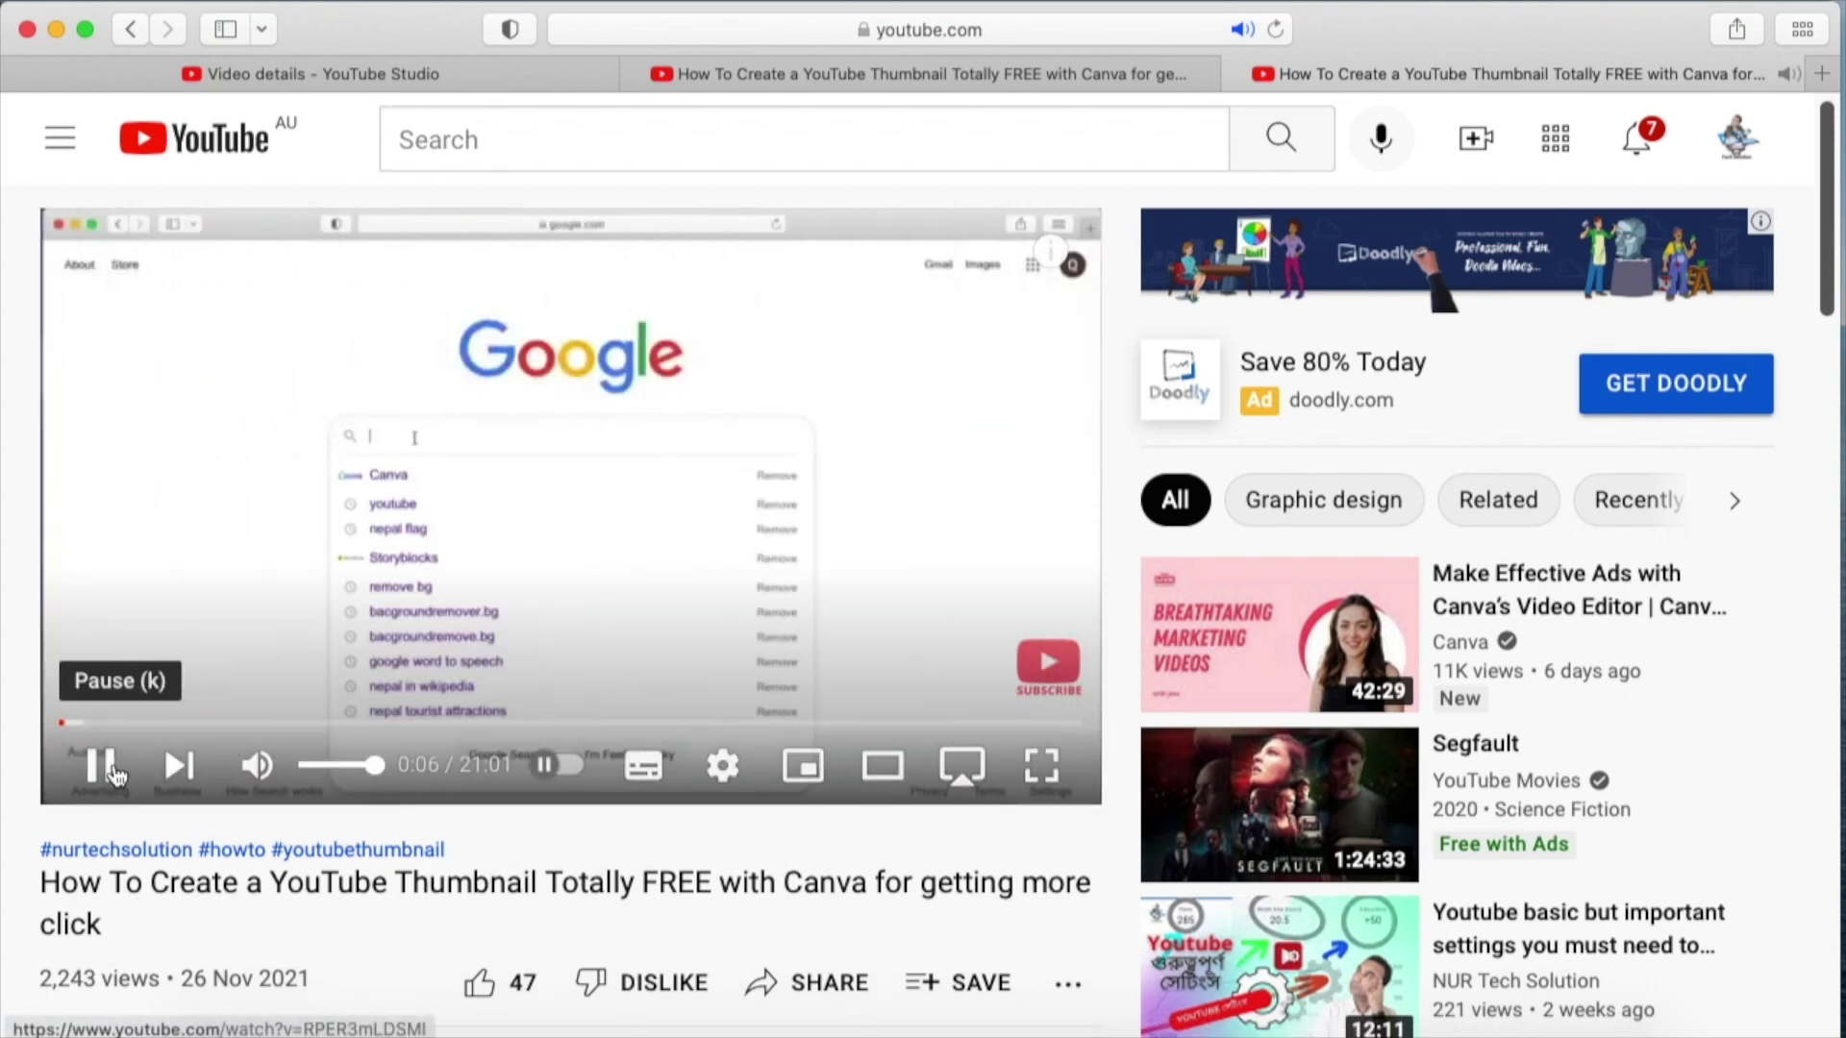
click(109, 773)
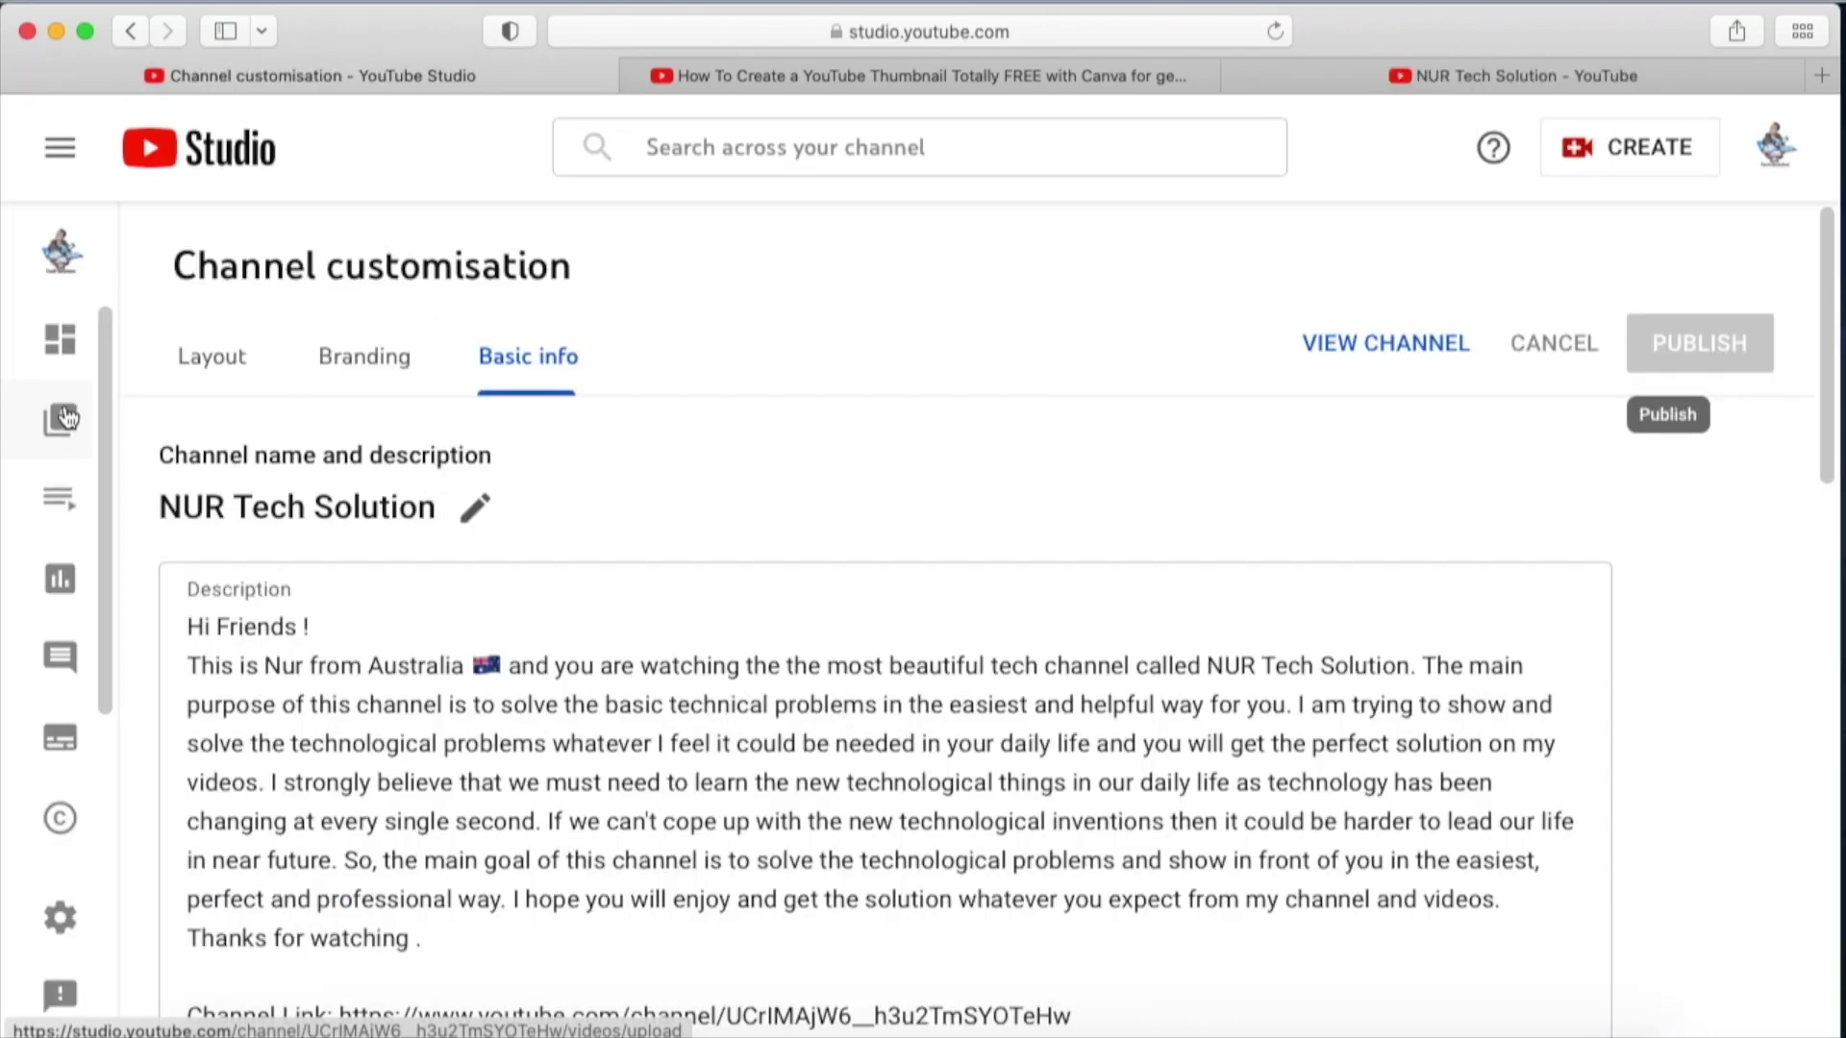
- Open the details of the first 26 Nov 2021 upload from the channel content for editing
click(61, 404)
mouse_move(602, 588)
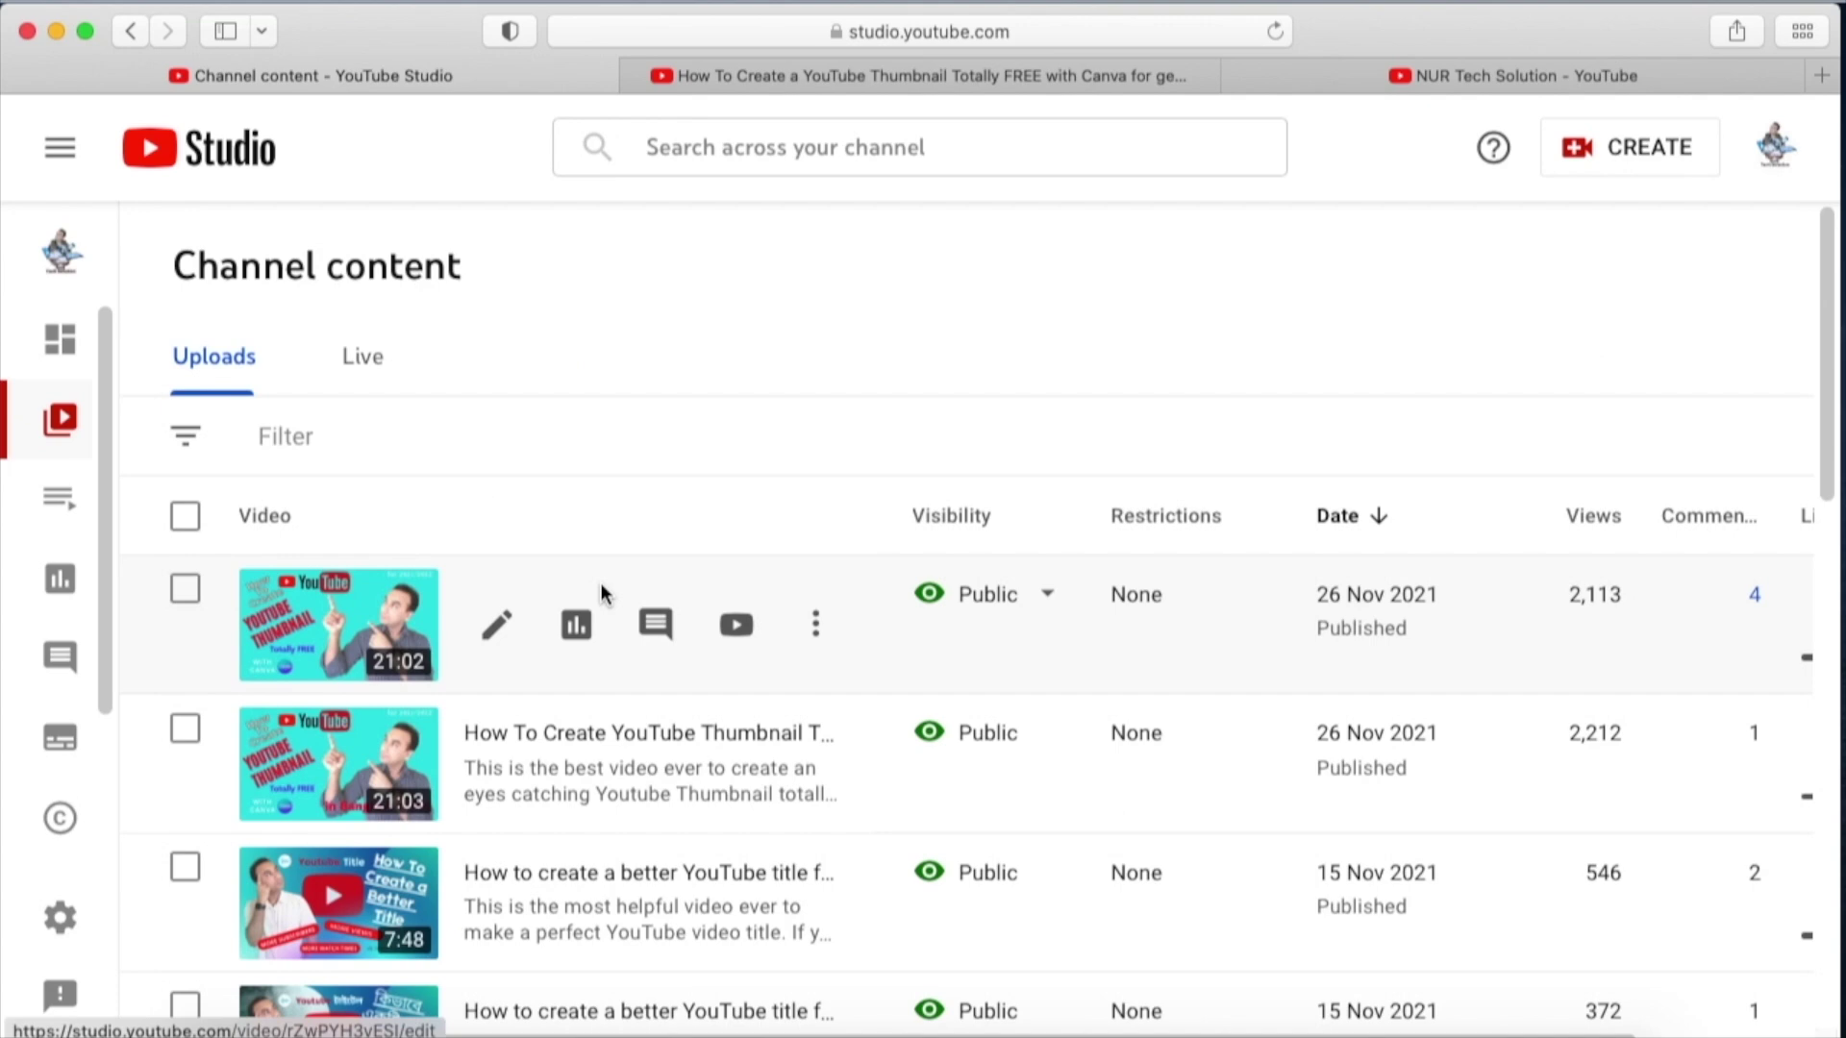
click(498, 627)
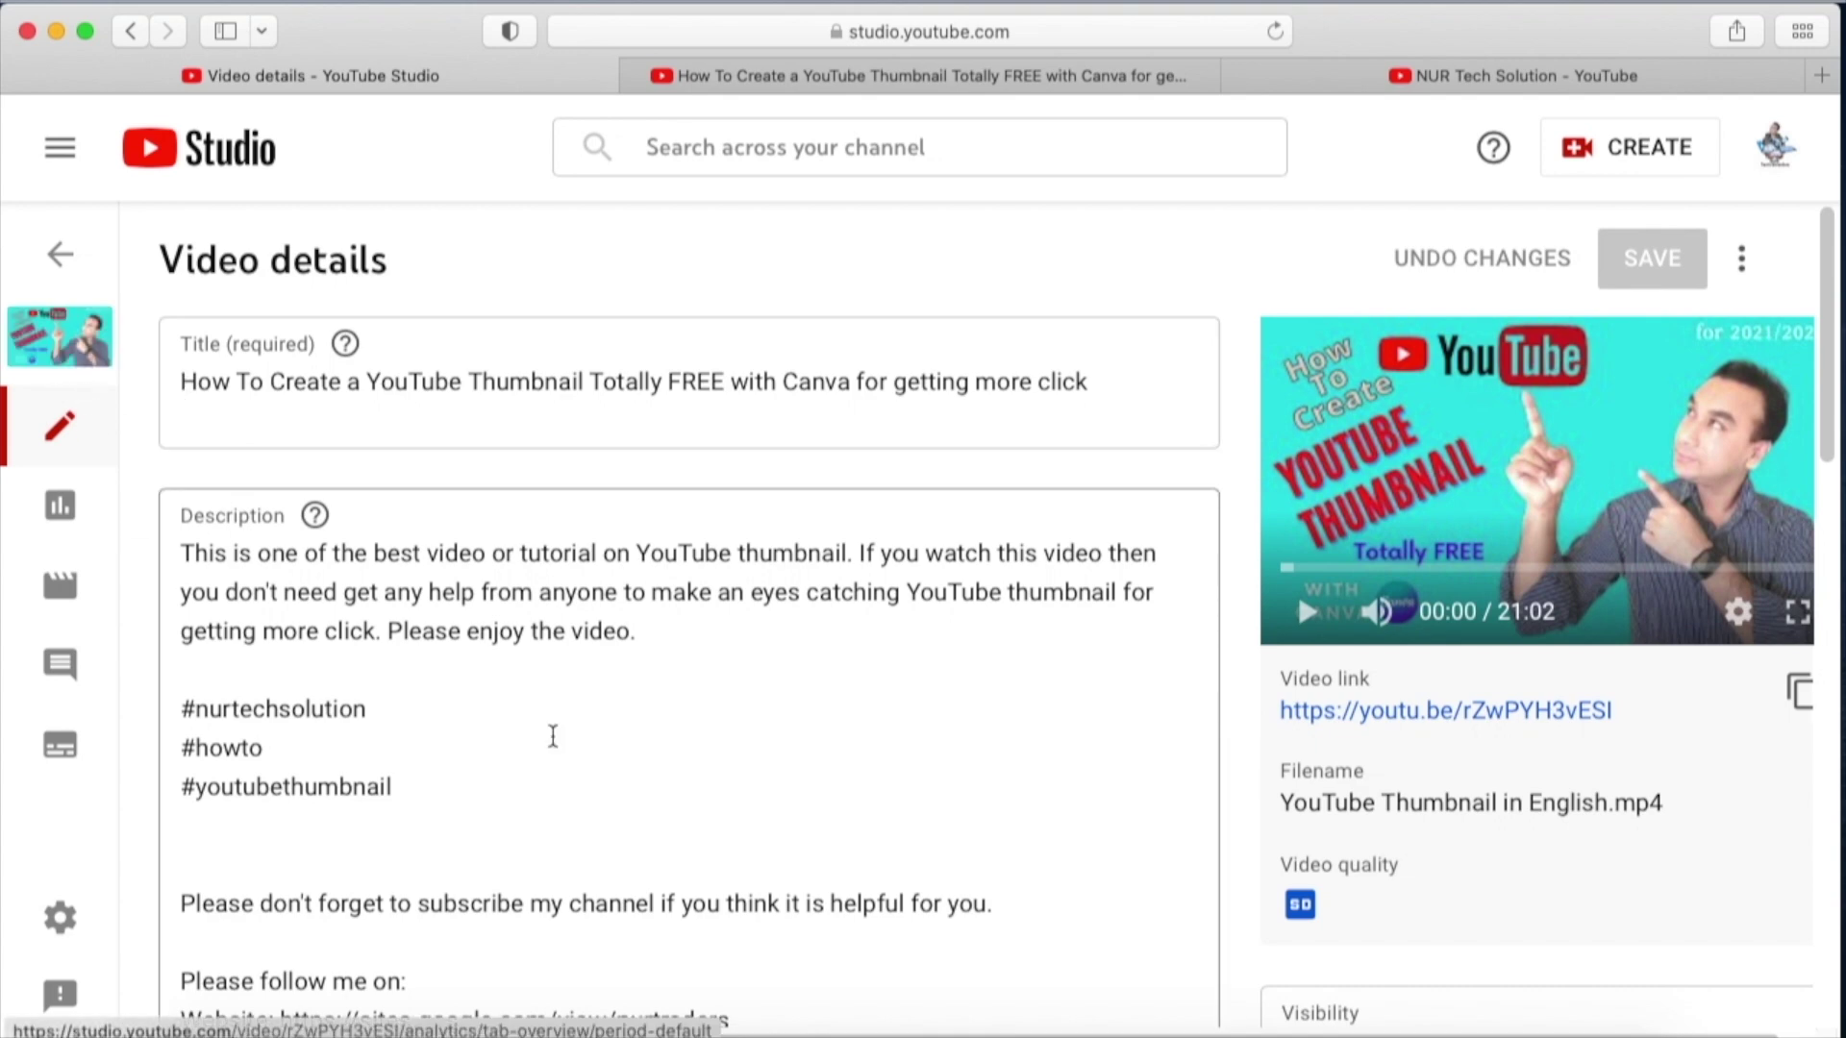
- Expand the video's additional settings and review its tags, then return to the title and description
scroll(508, 756, down, 10)
scroll(552, 669, down, 7)
scroll(552, 671, down, 3)
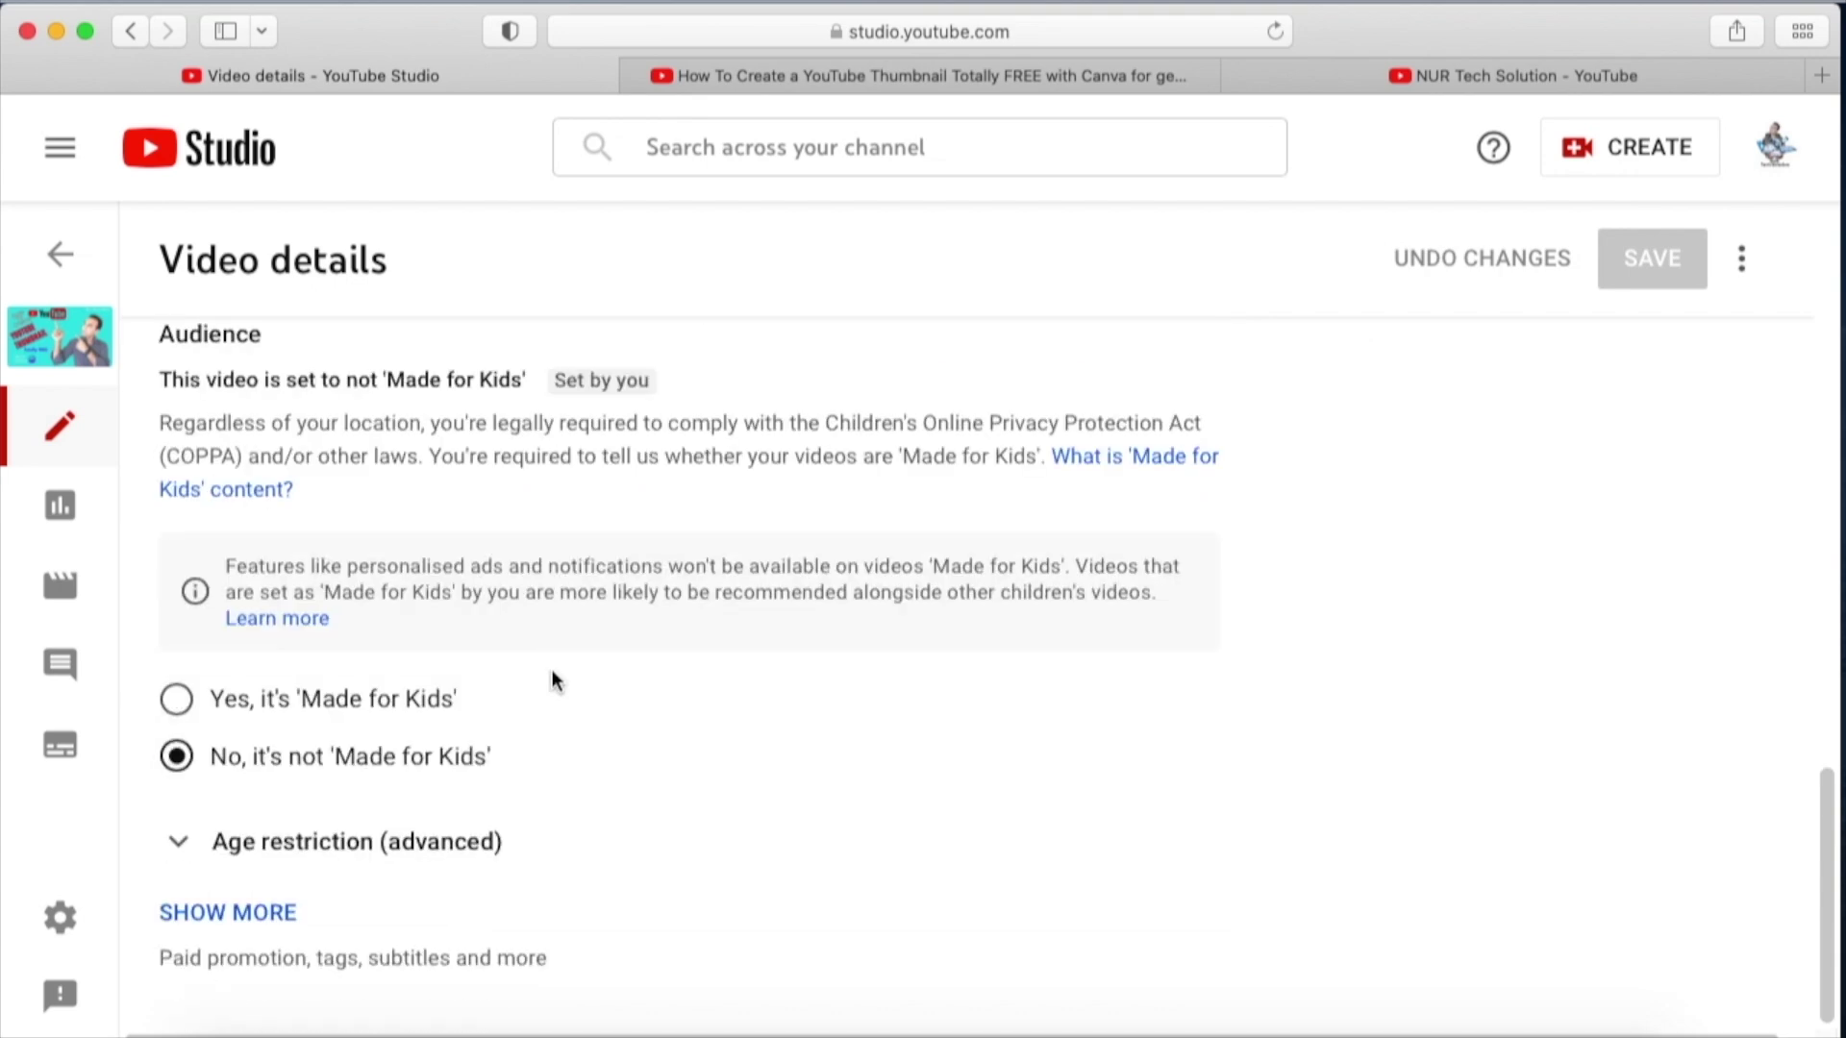
click(277, 915)
scroll(759, 788, down, 3)
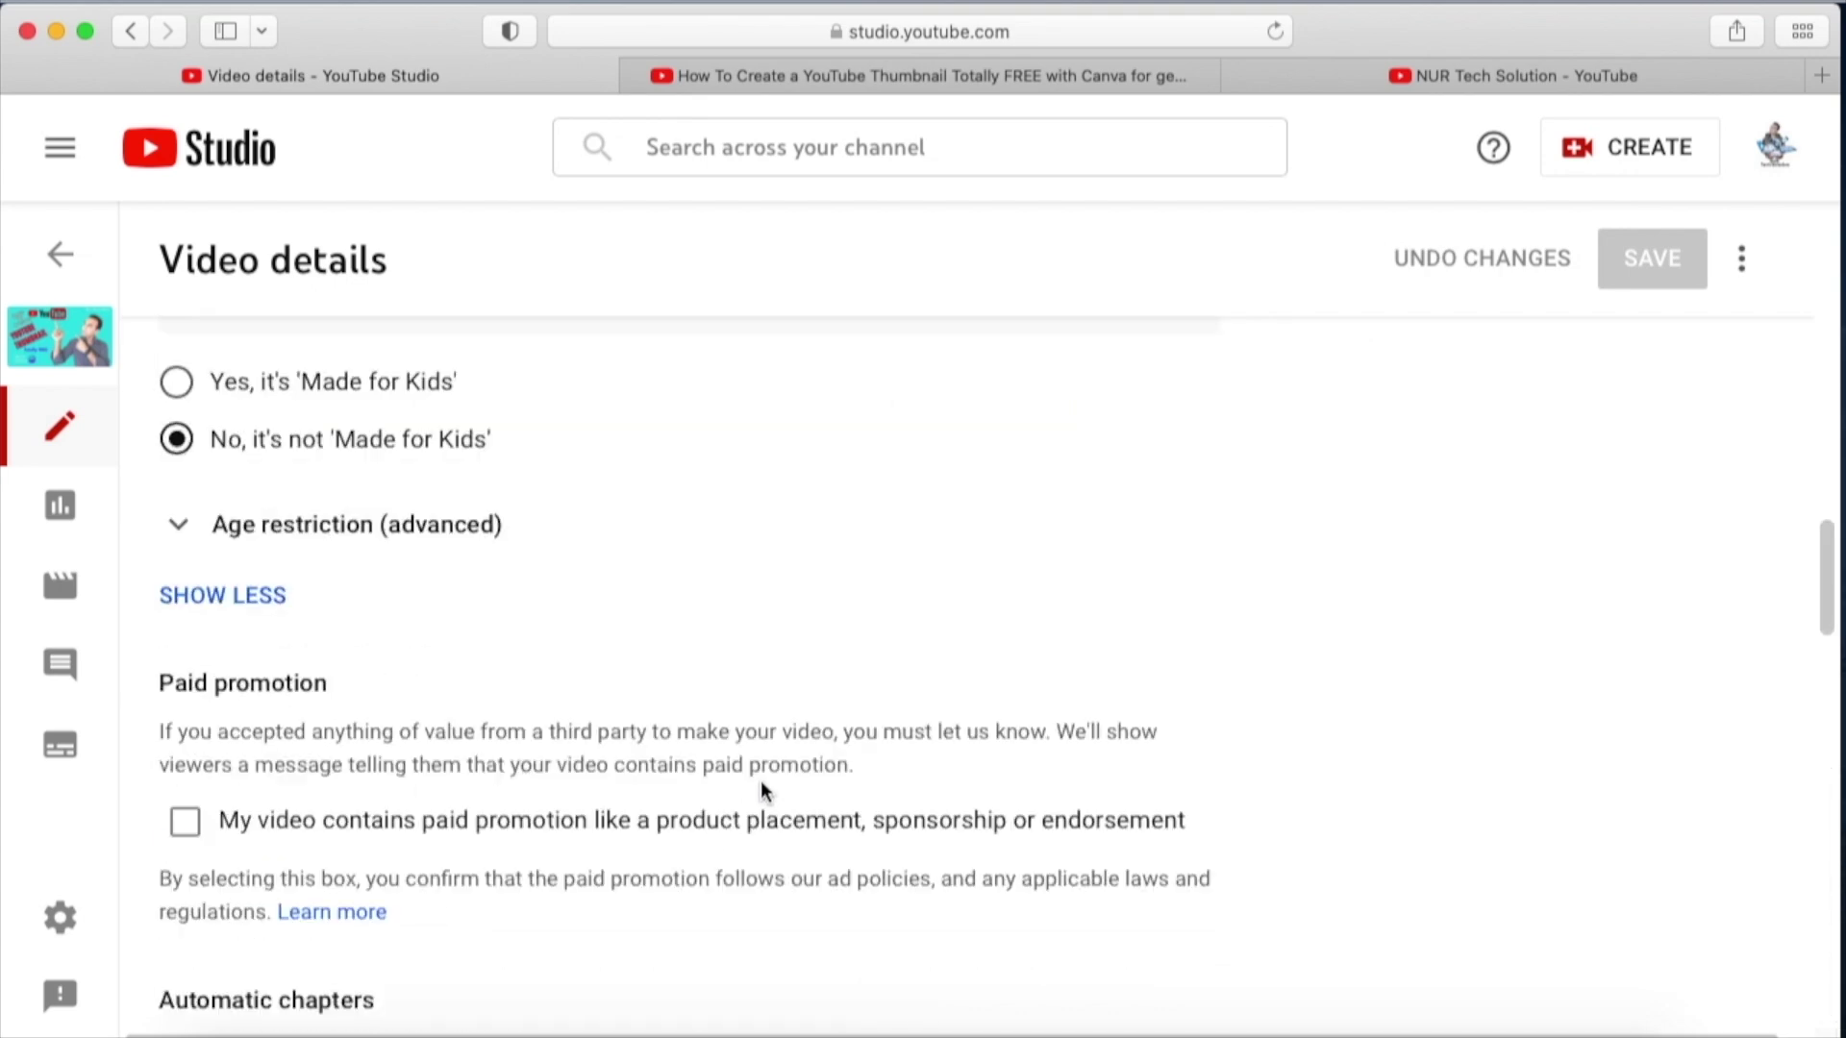
scroll(761, 788, down, 10)
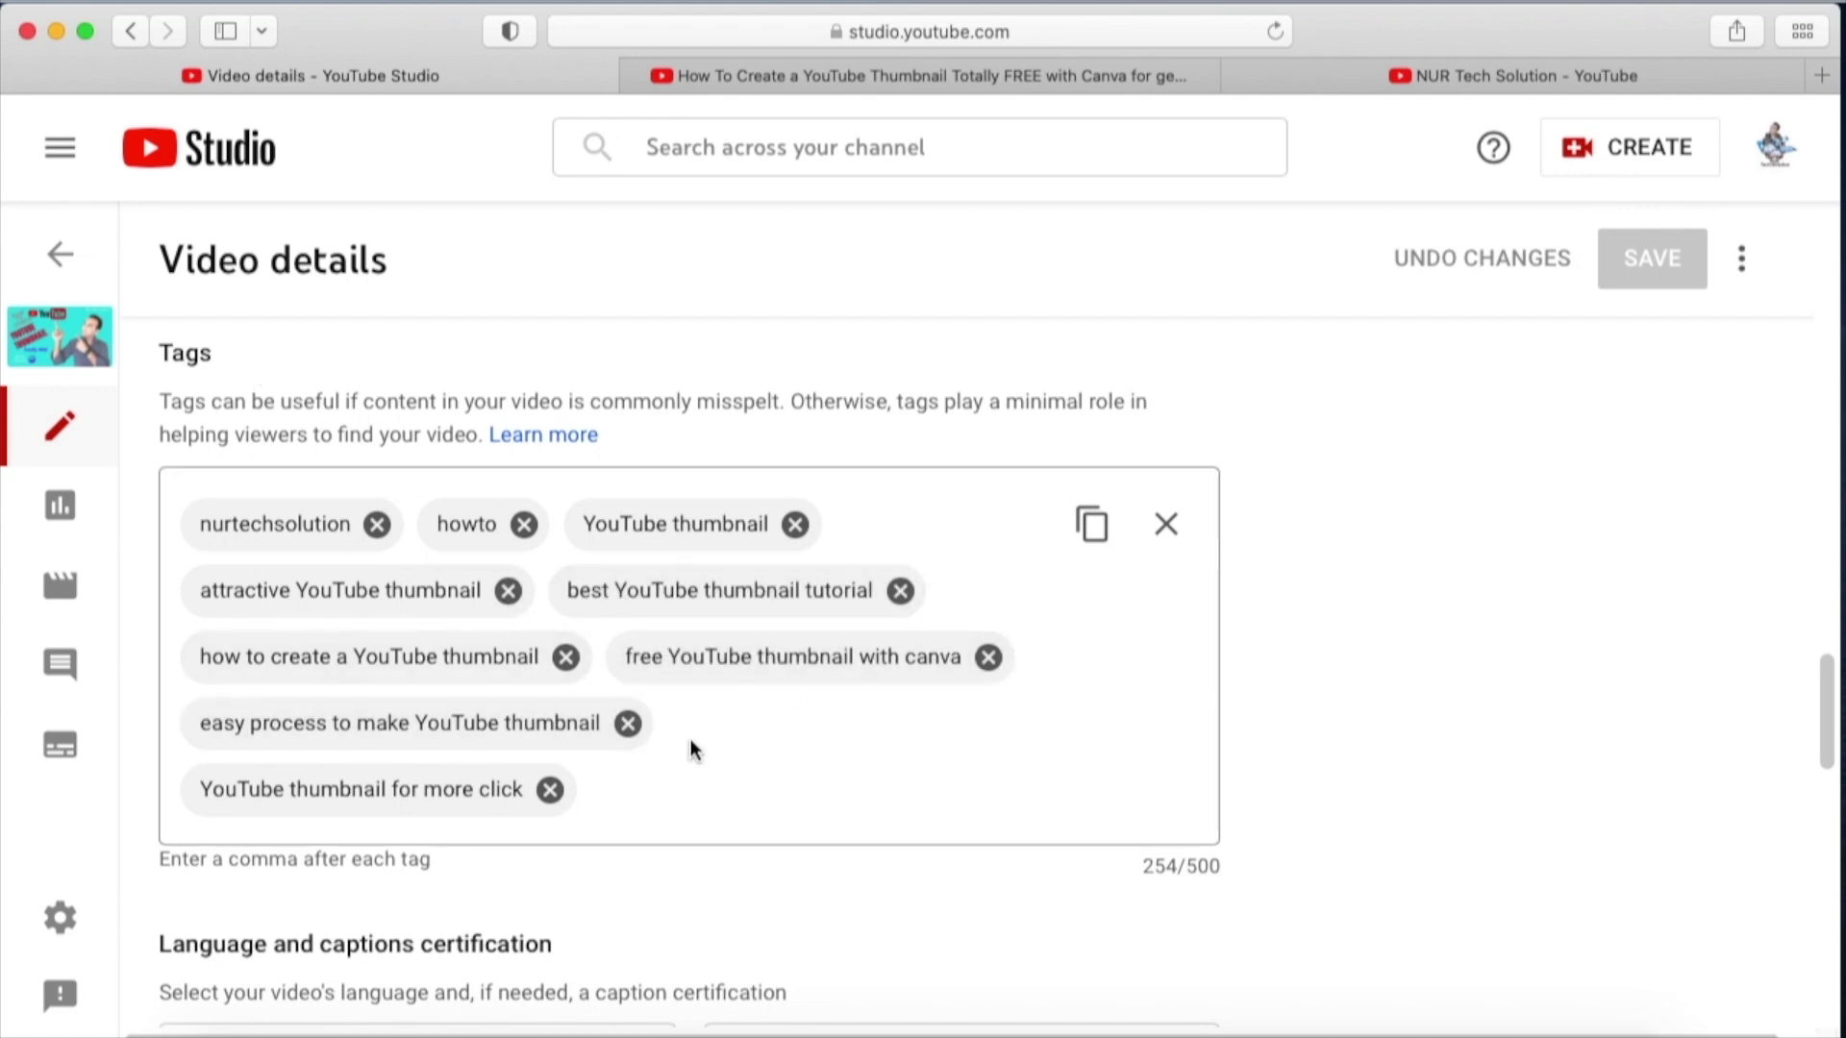
scroll(535, 417, up, 15)
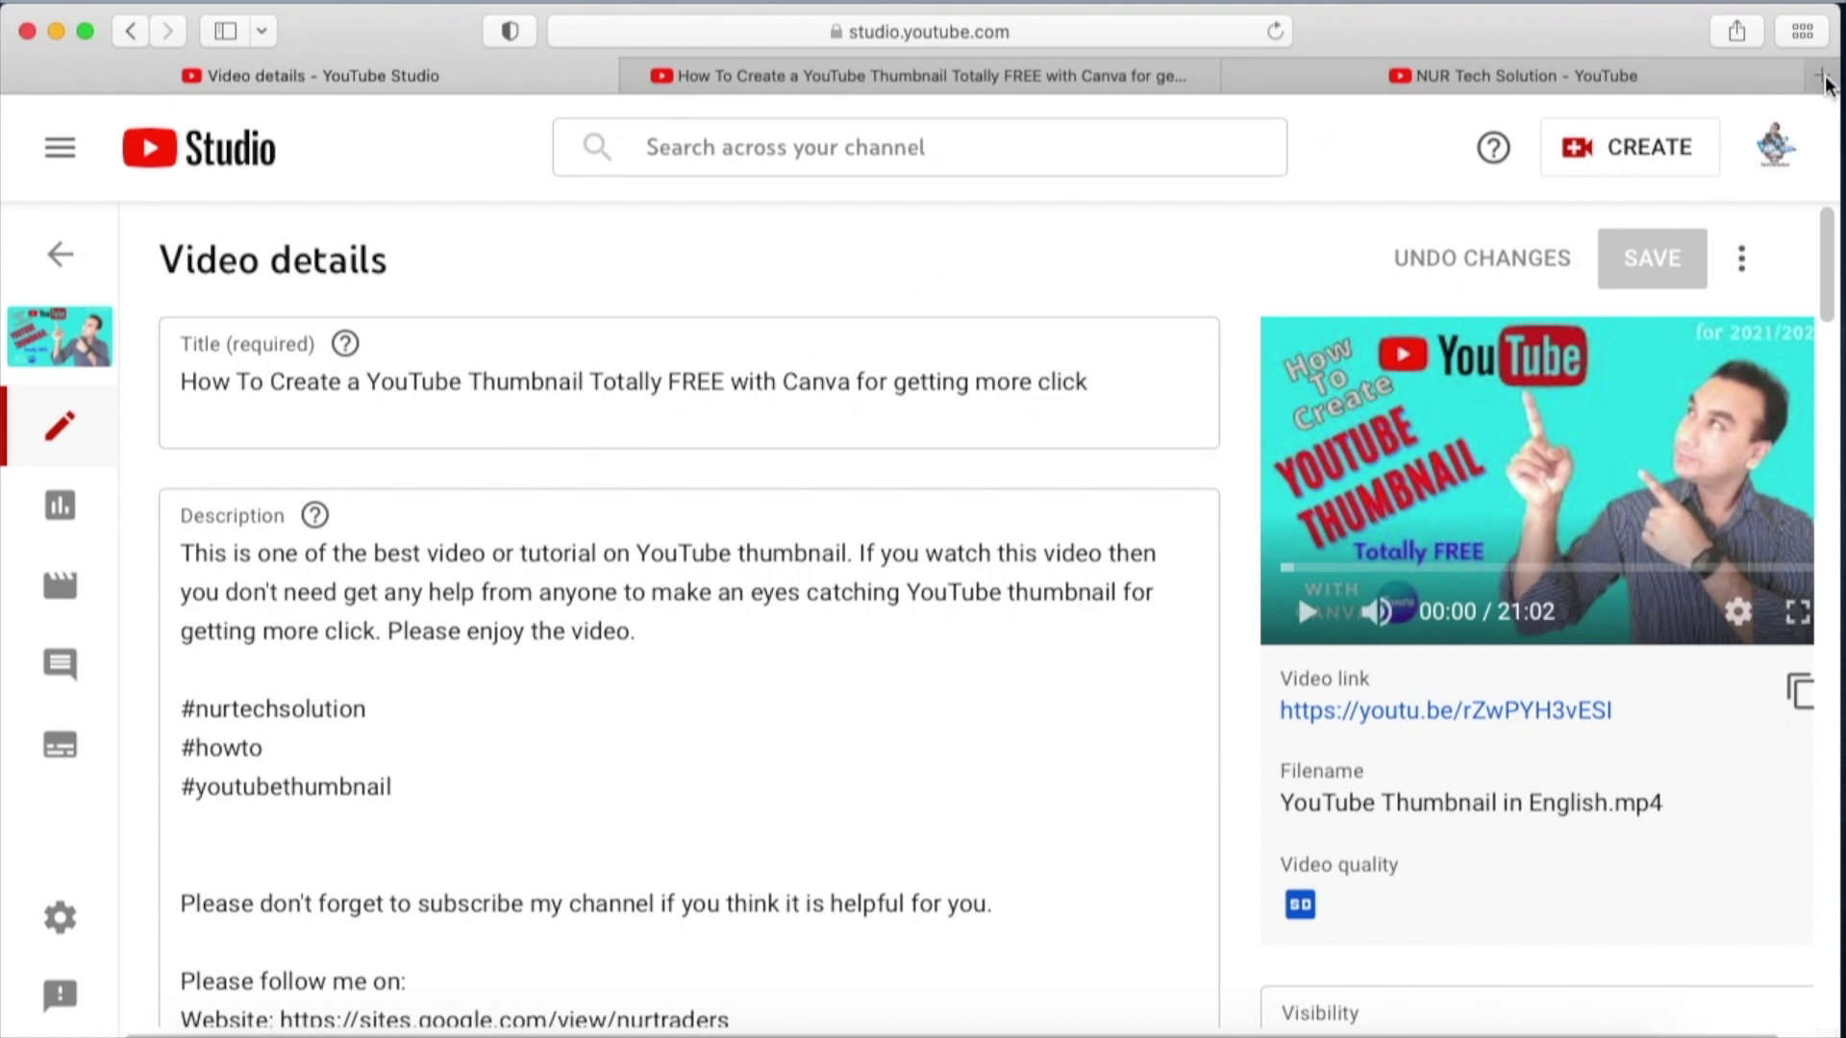
- Search YouTube for "how to create a youtube thumbnail on canva" from the open channel page
click(1694, 75)
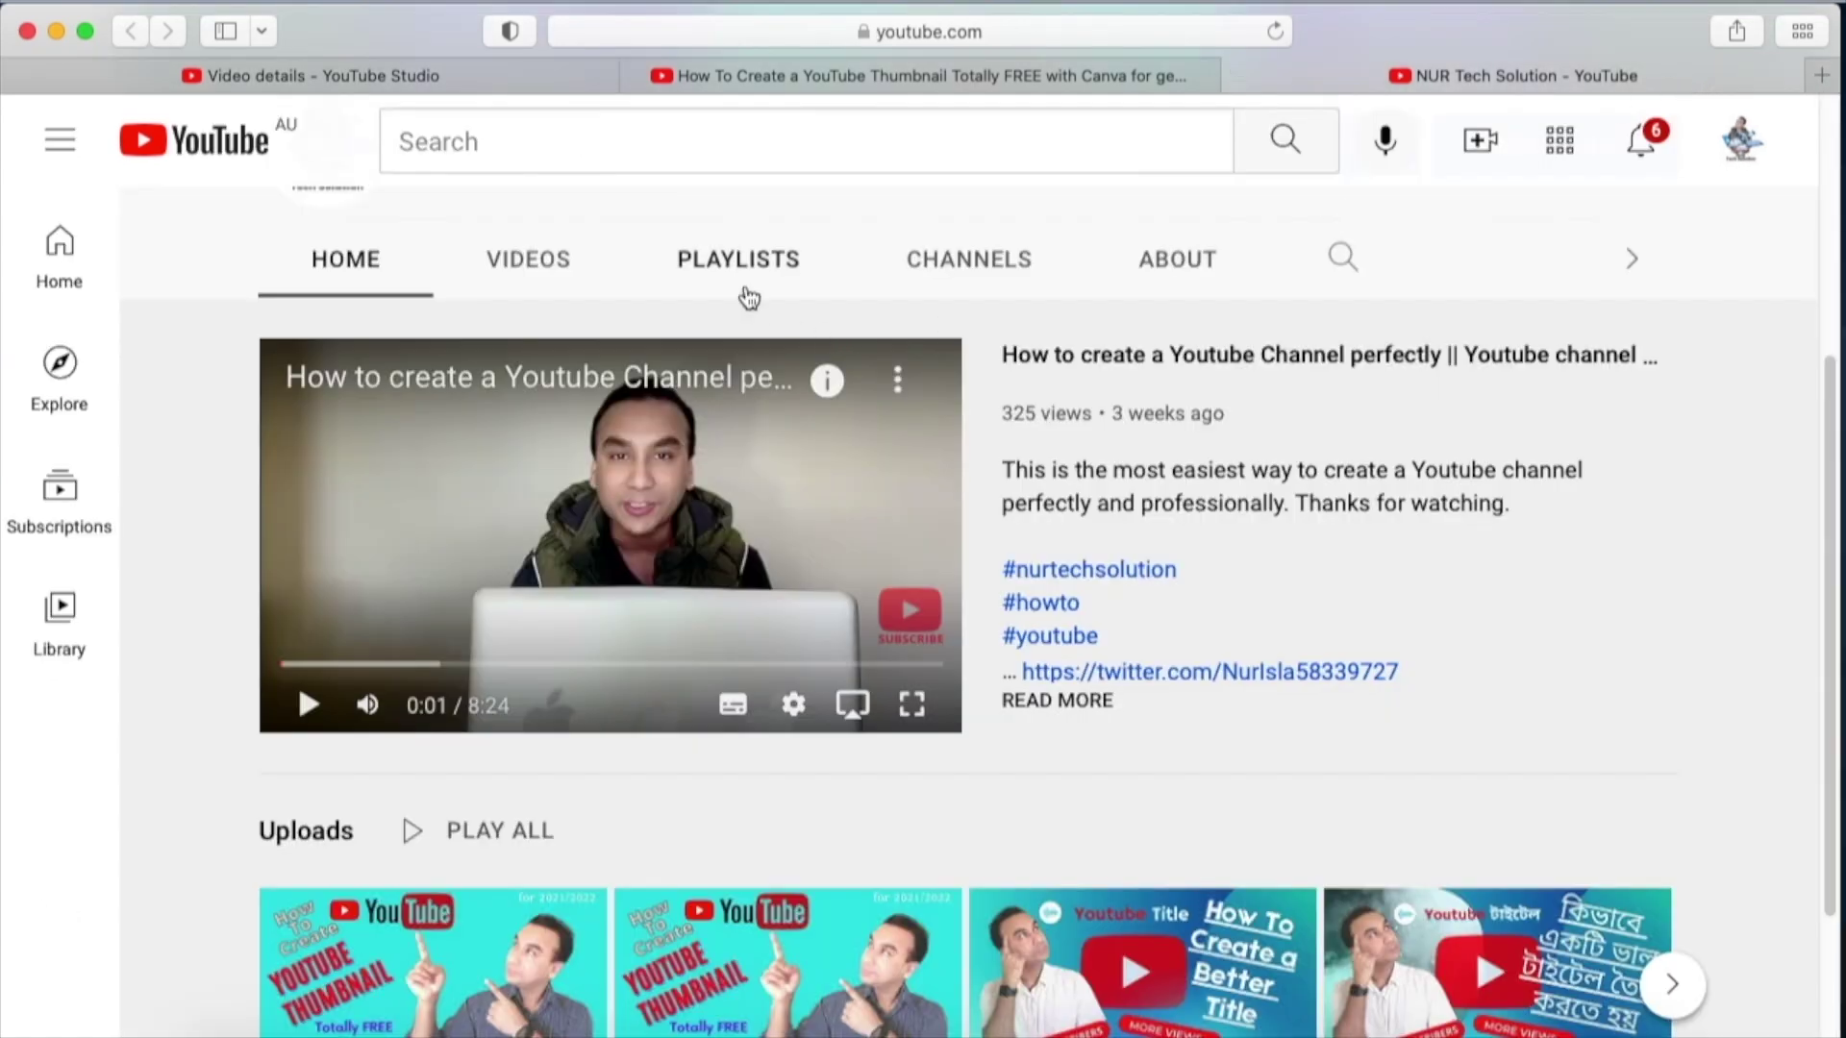
click(555, 146)
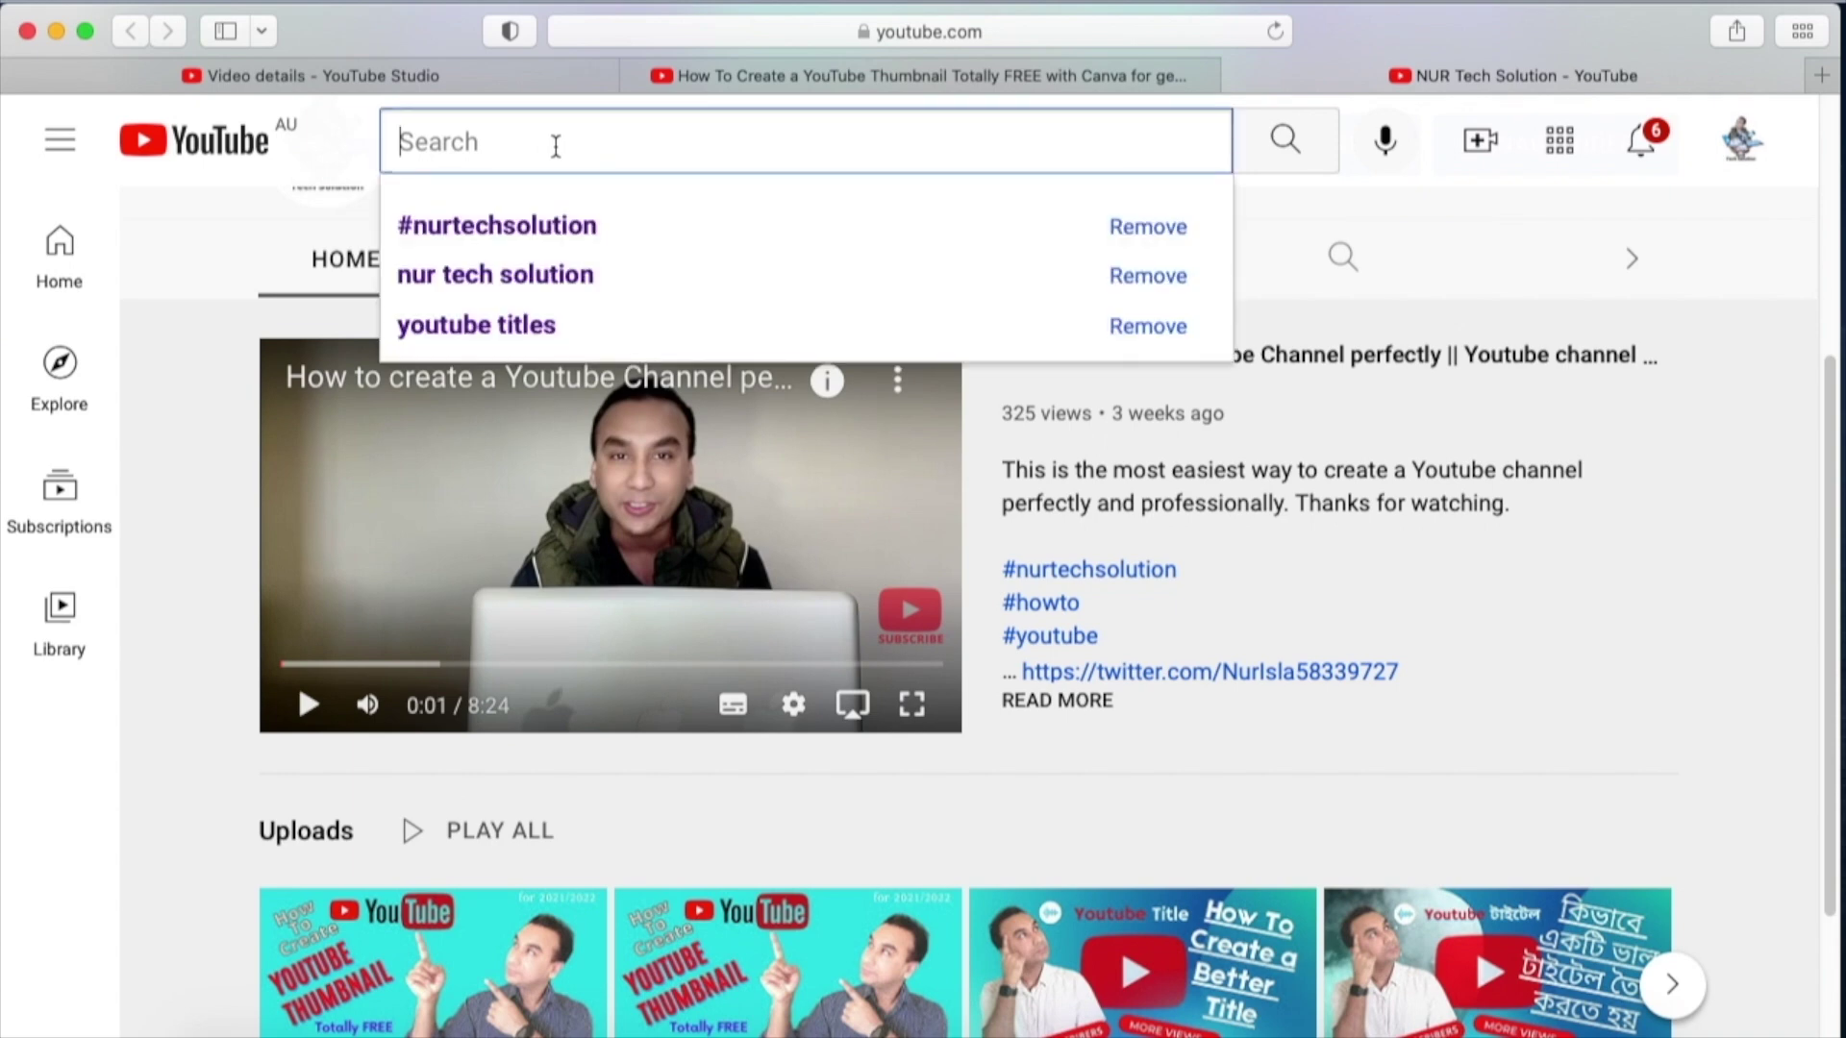
text(how)
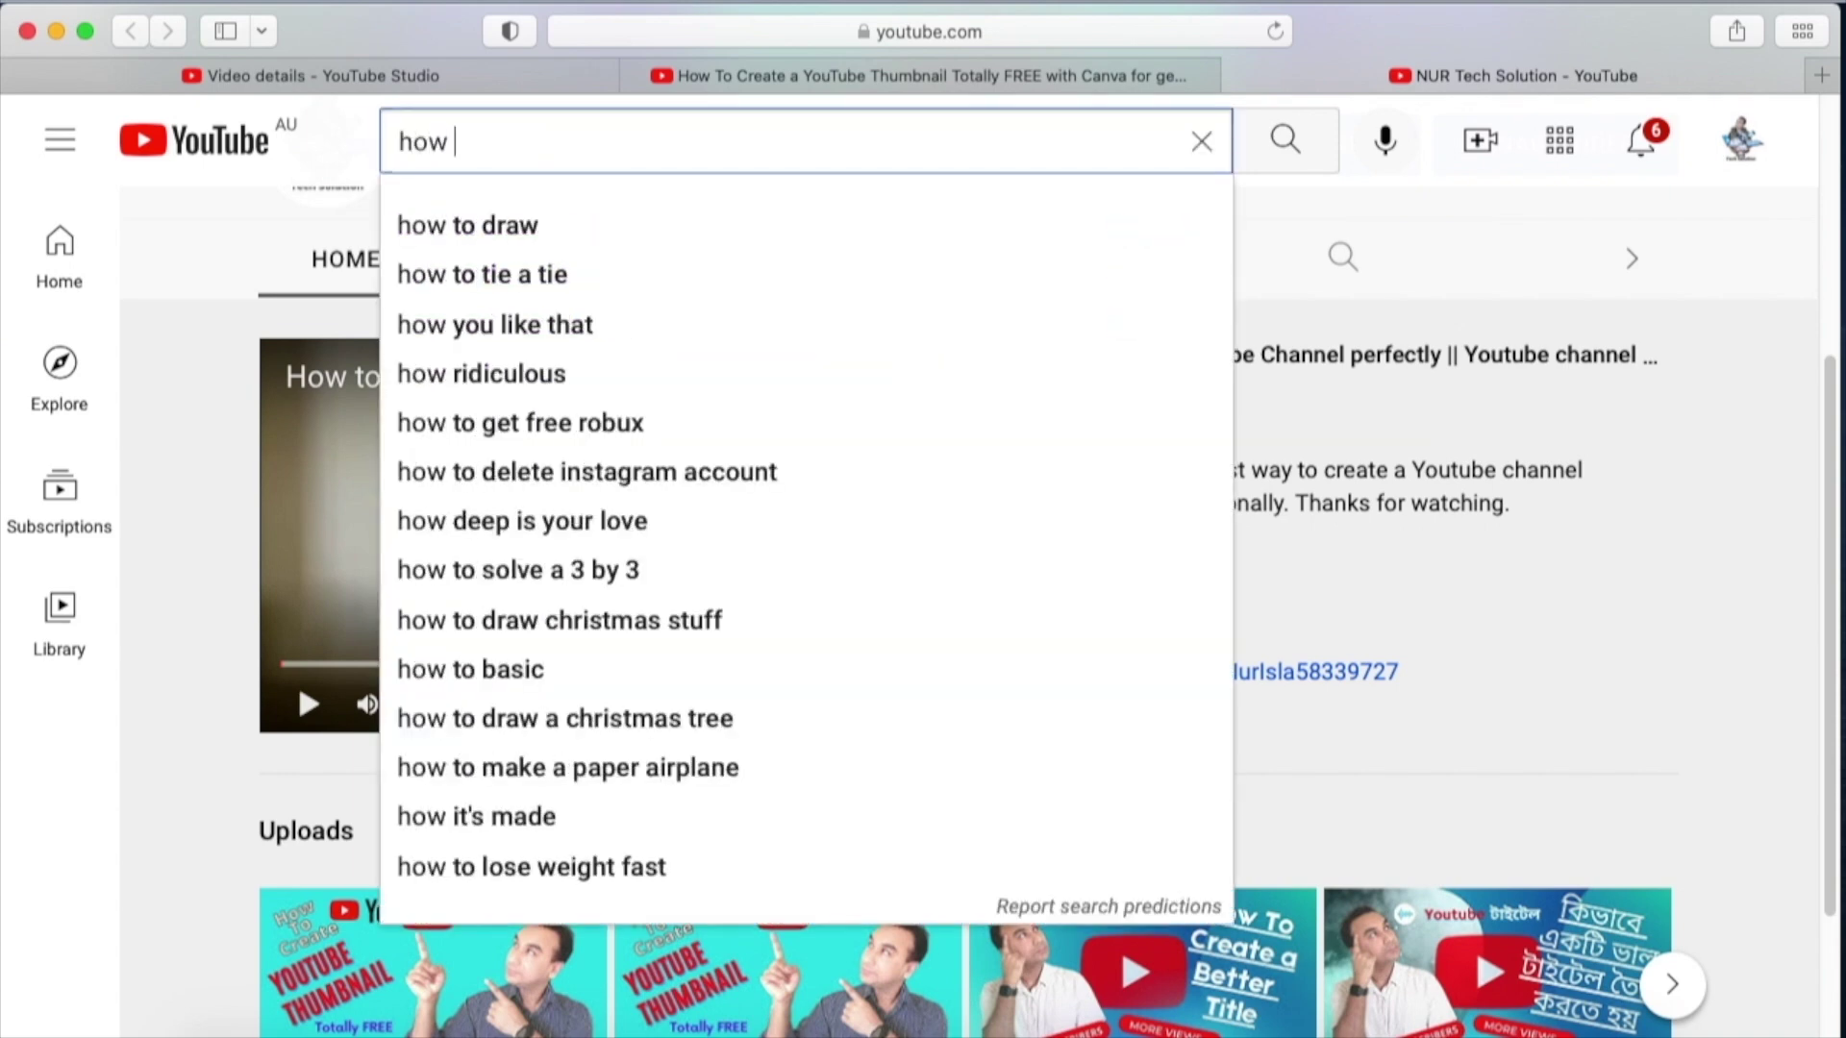
text( to create)
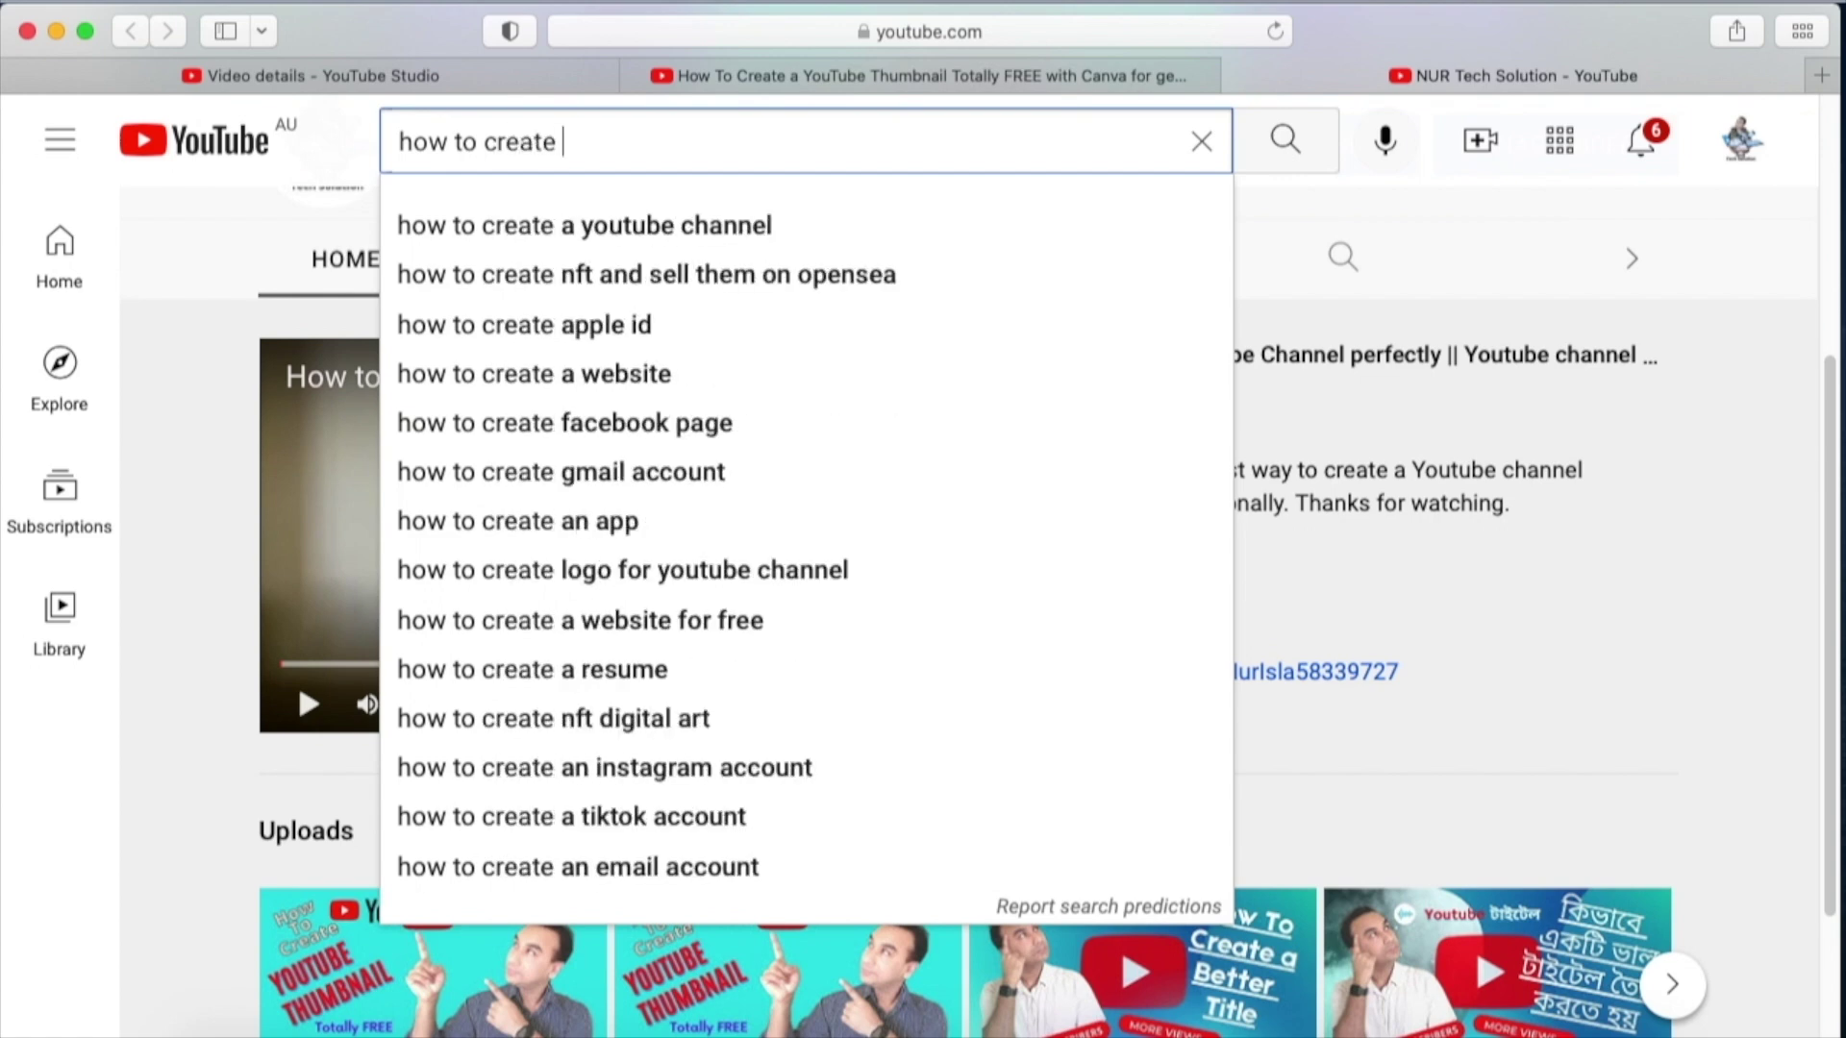
text( a)
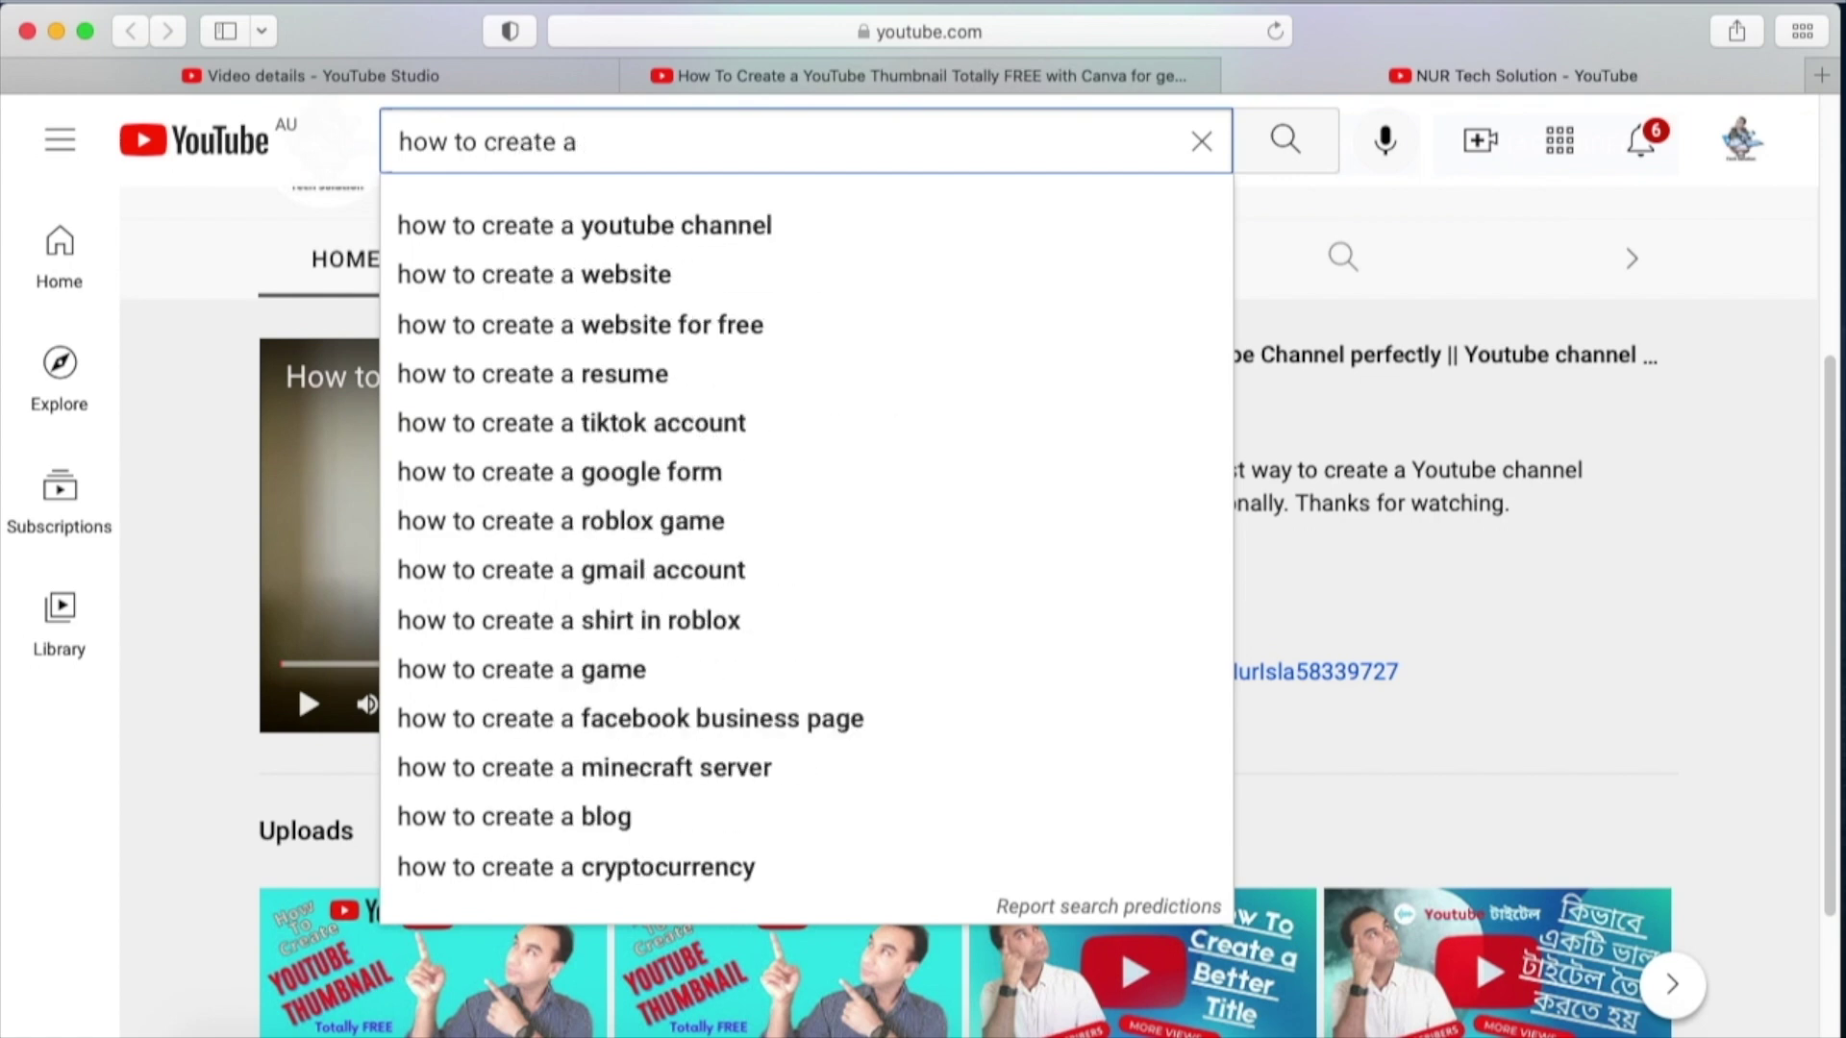
text( youtu)
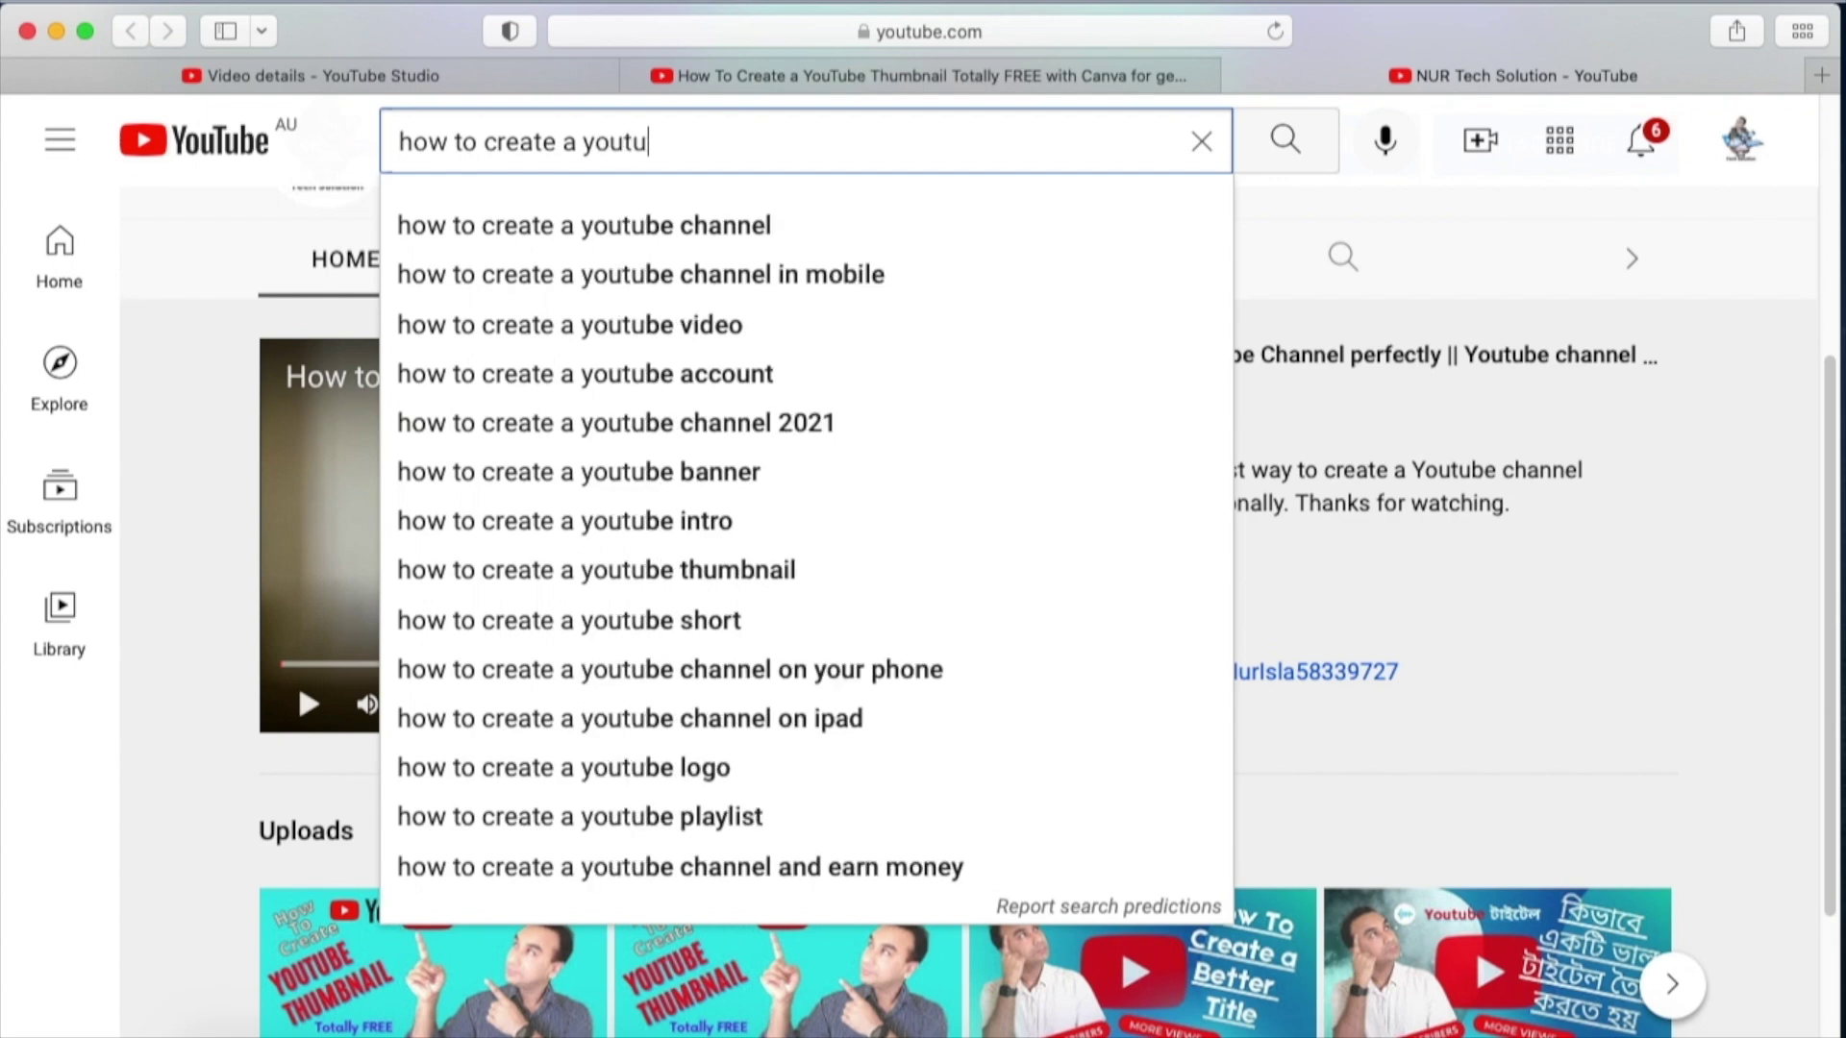
text(be t)
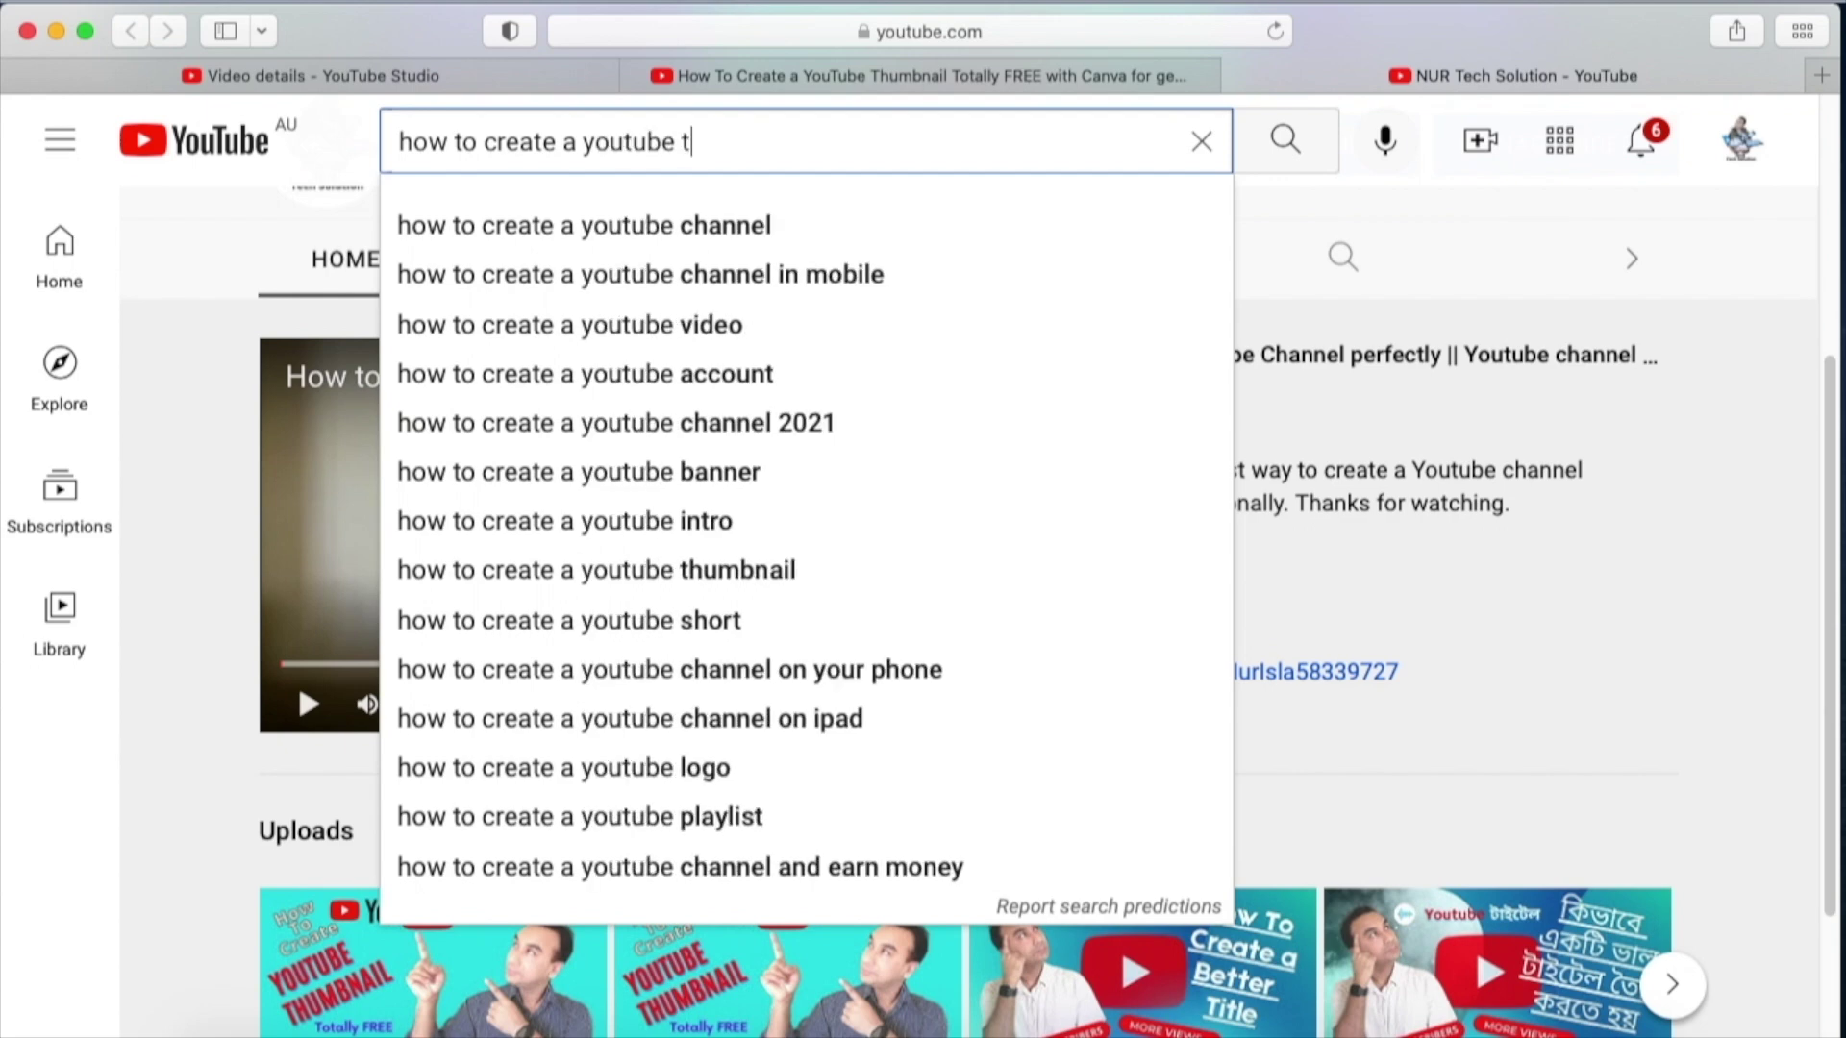
text(hum)
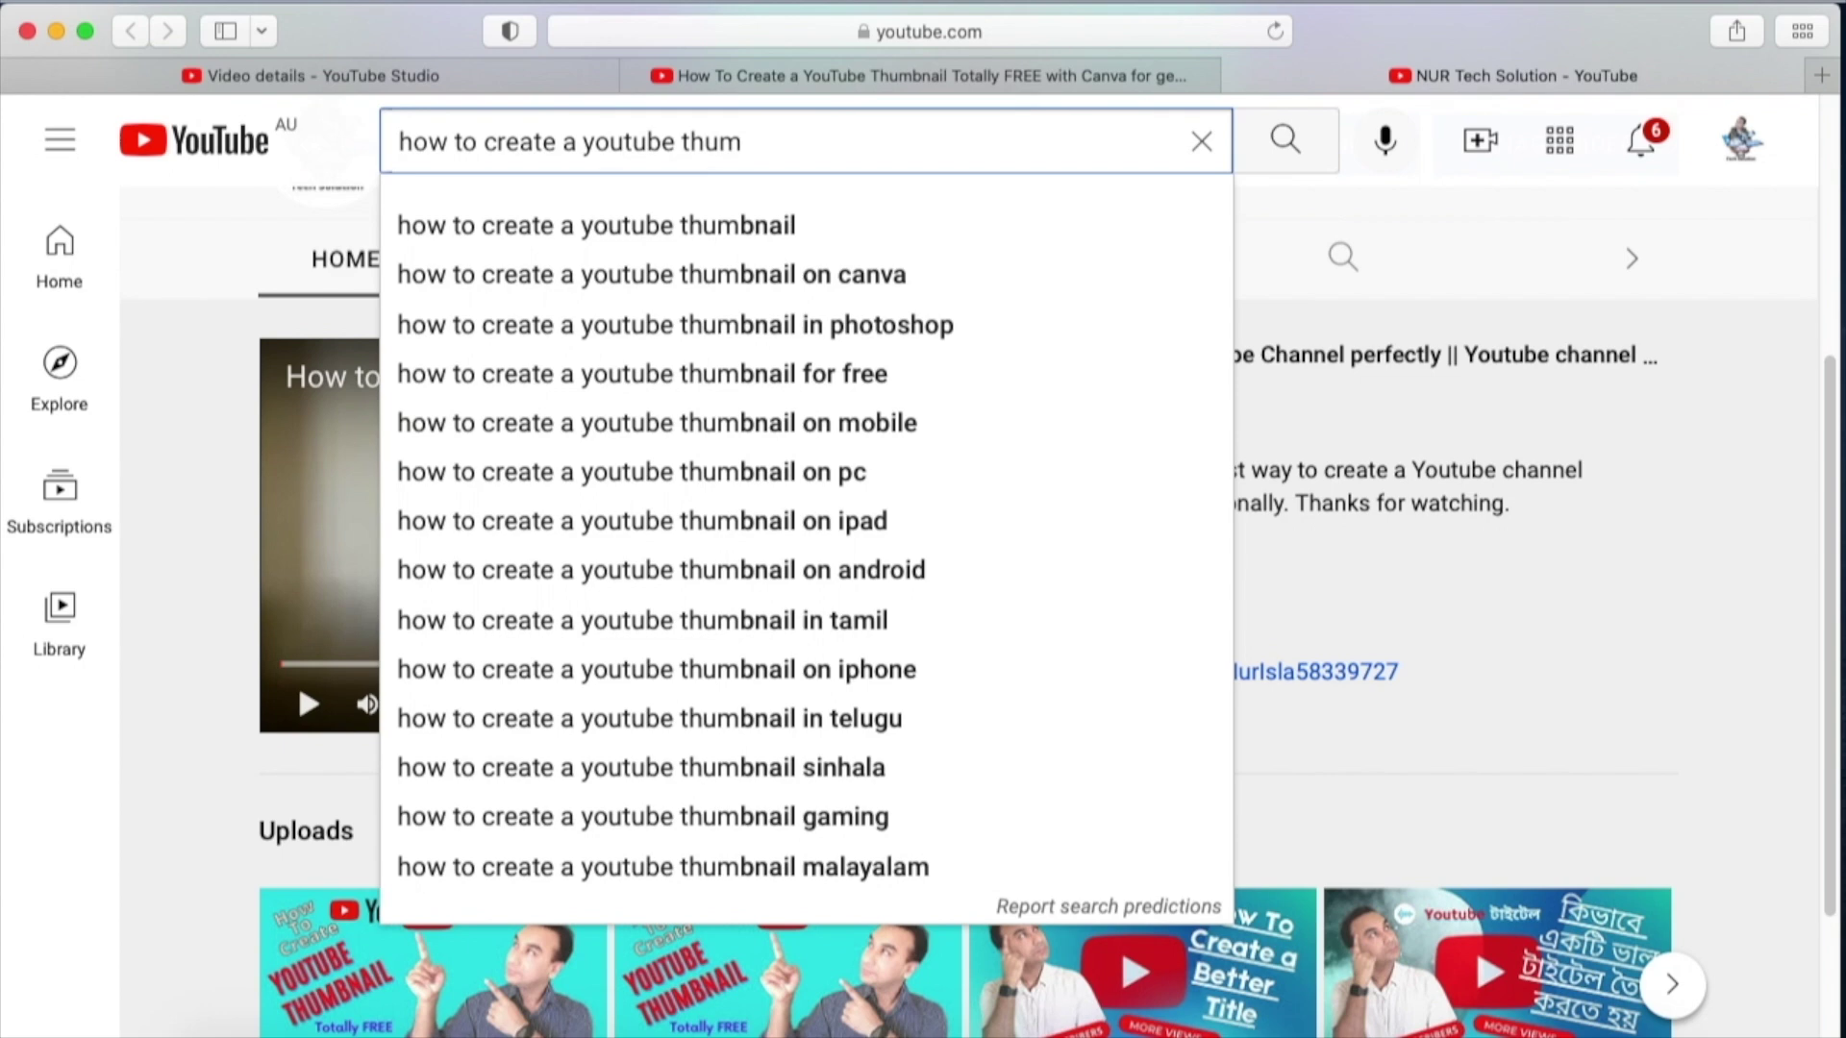
text(b)
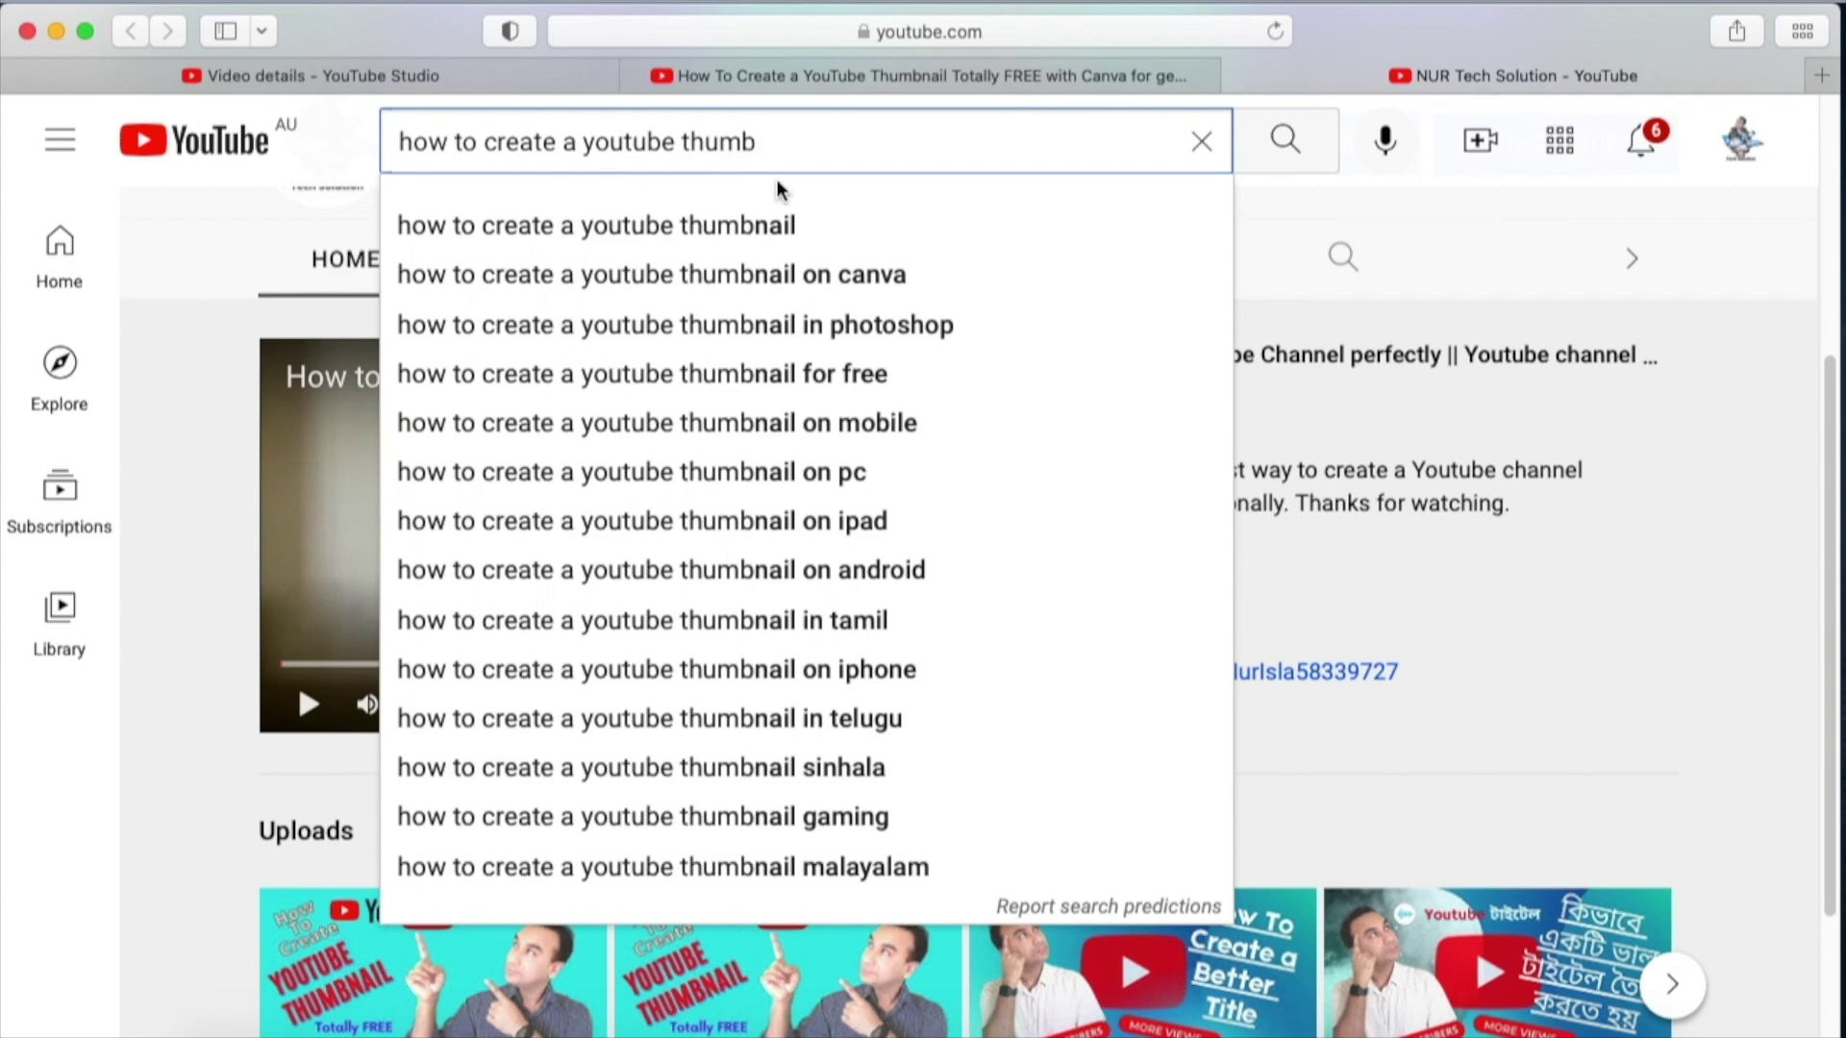
click(855, 290)
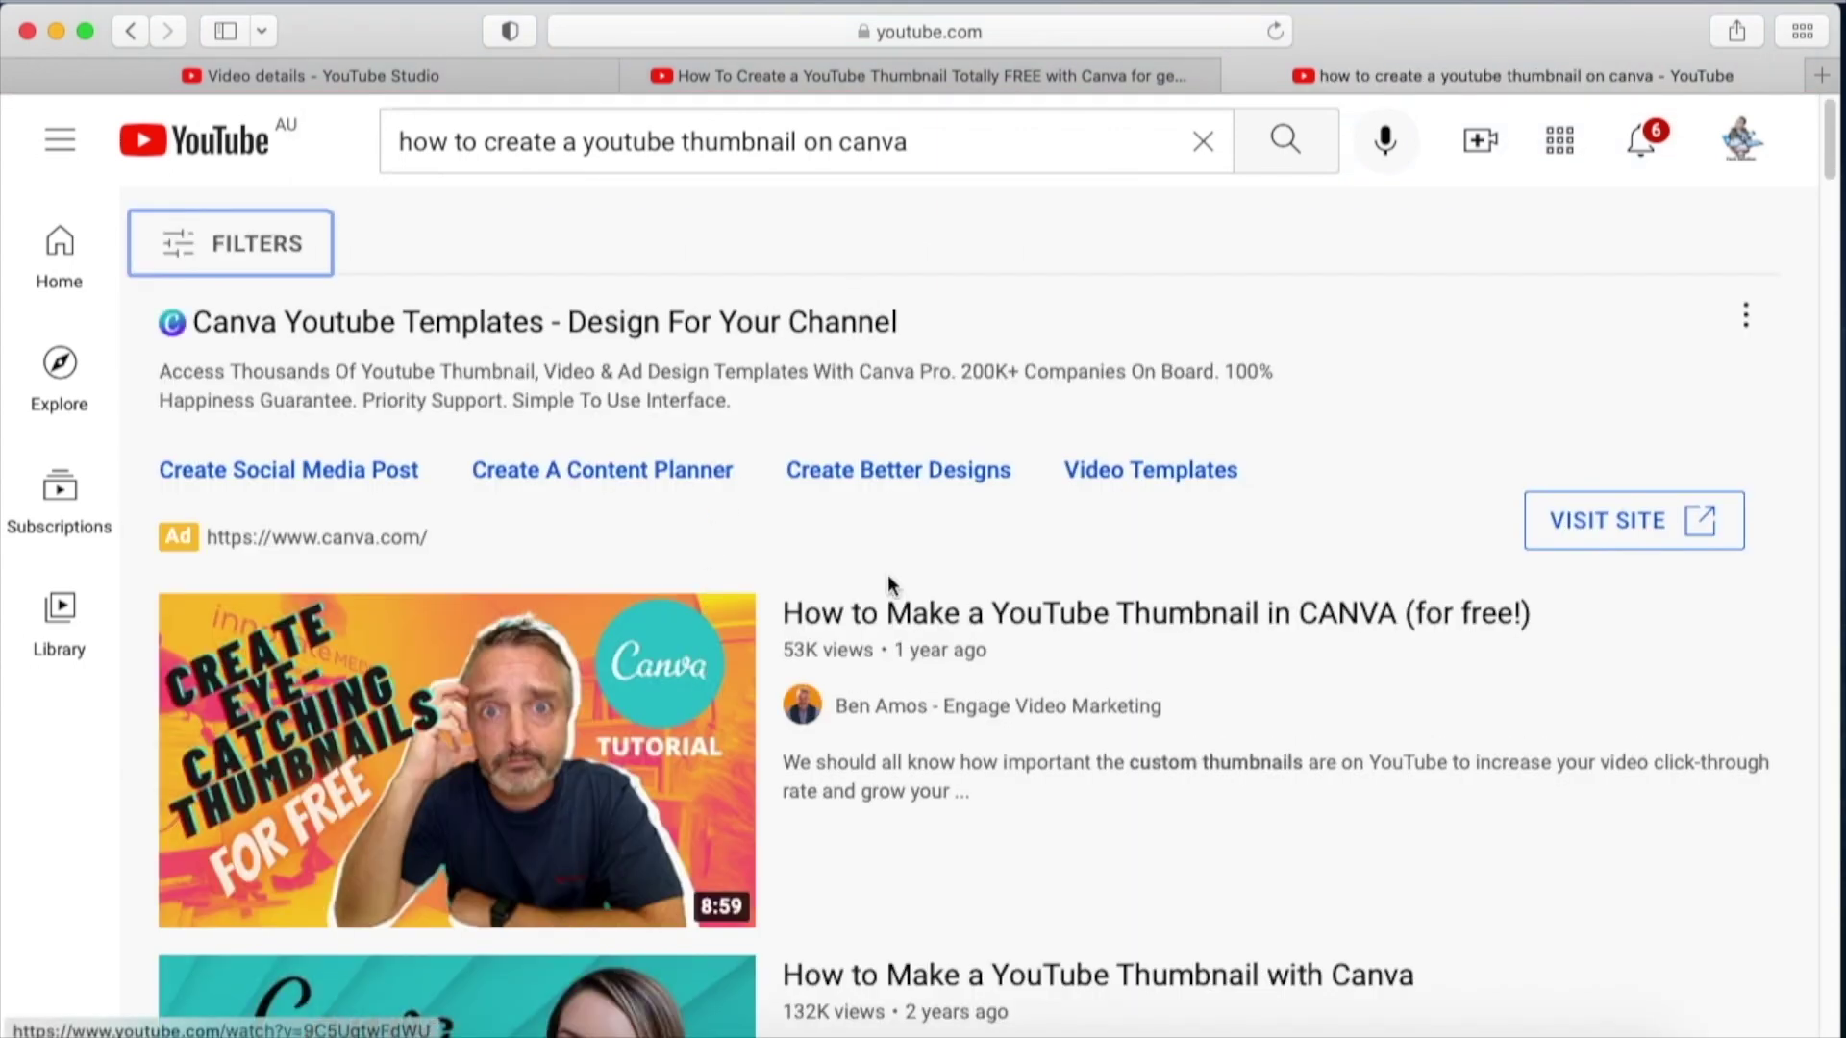
- Look through the titles and thumbnails of the search results and return to the first one
scroll(889, 583, down, 3)
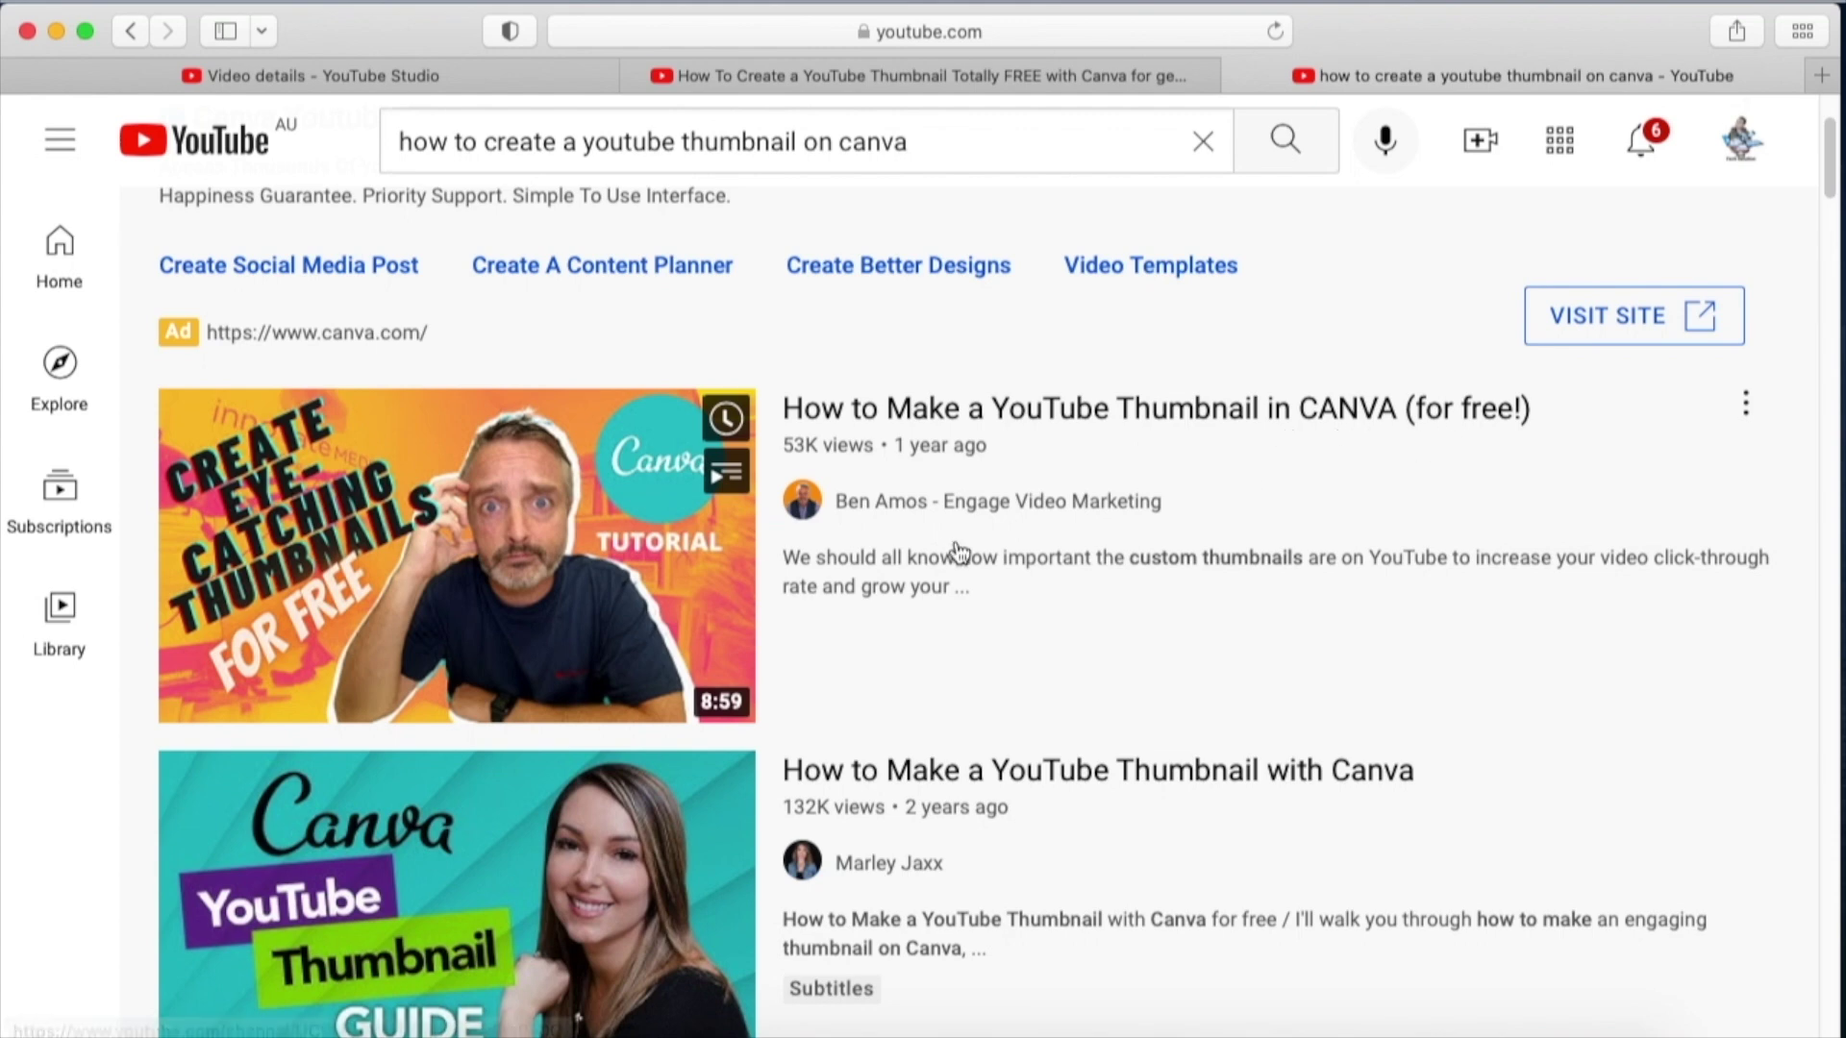
scroll(957, 551, down, 1)
scroll(1278, 746, down, 5)
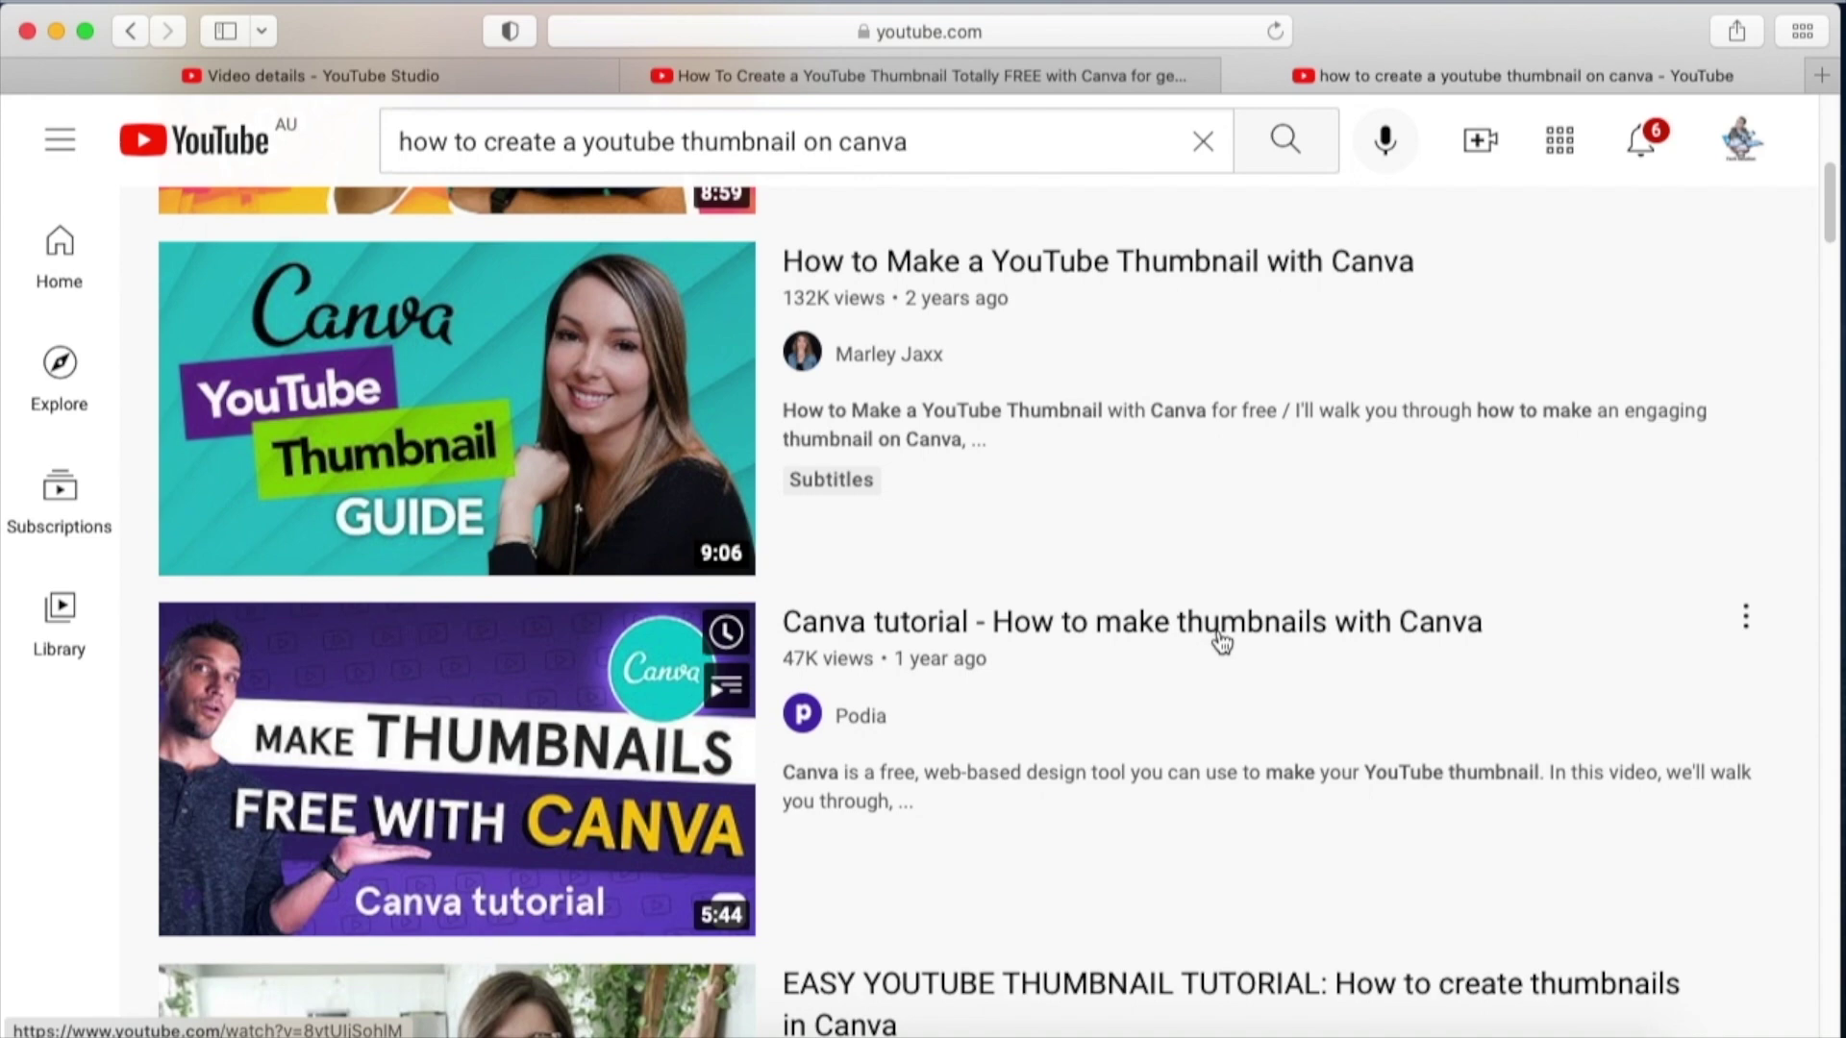
scroll(1212, 642, down, 5)
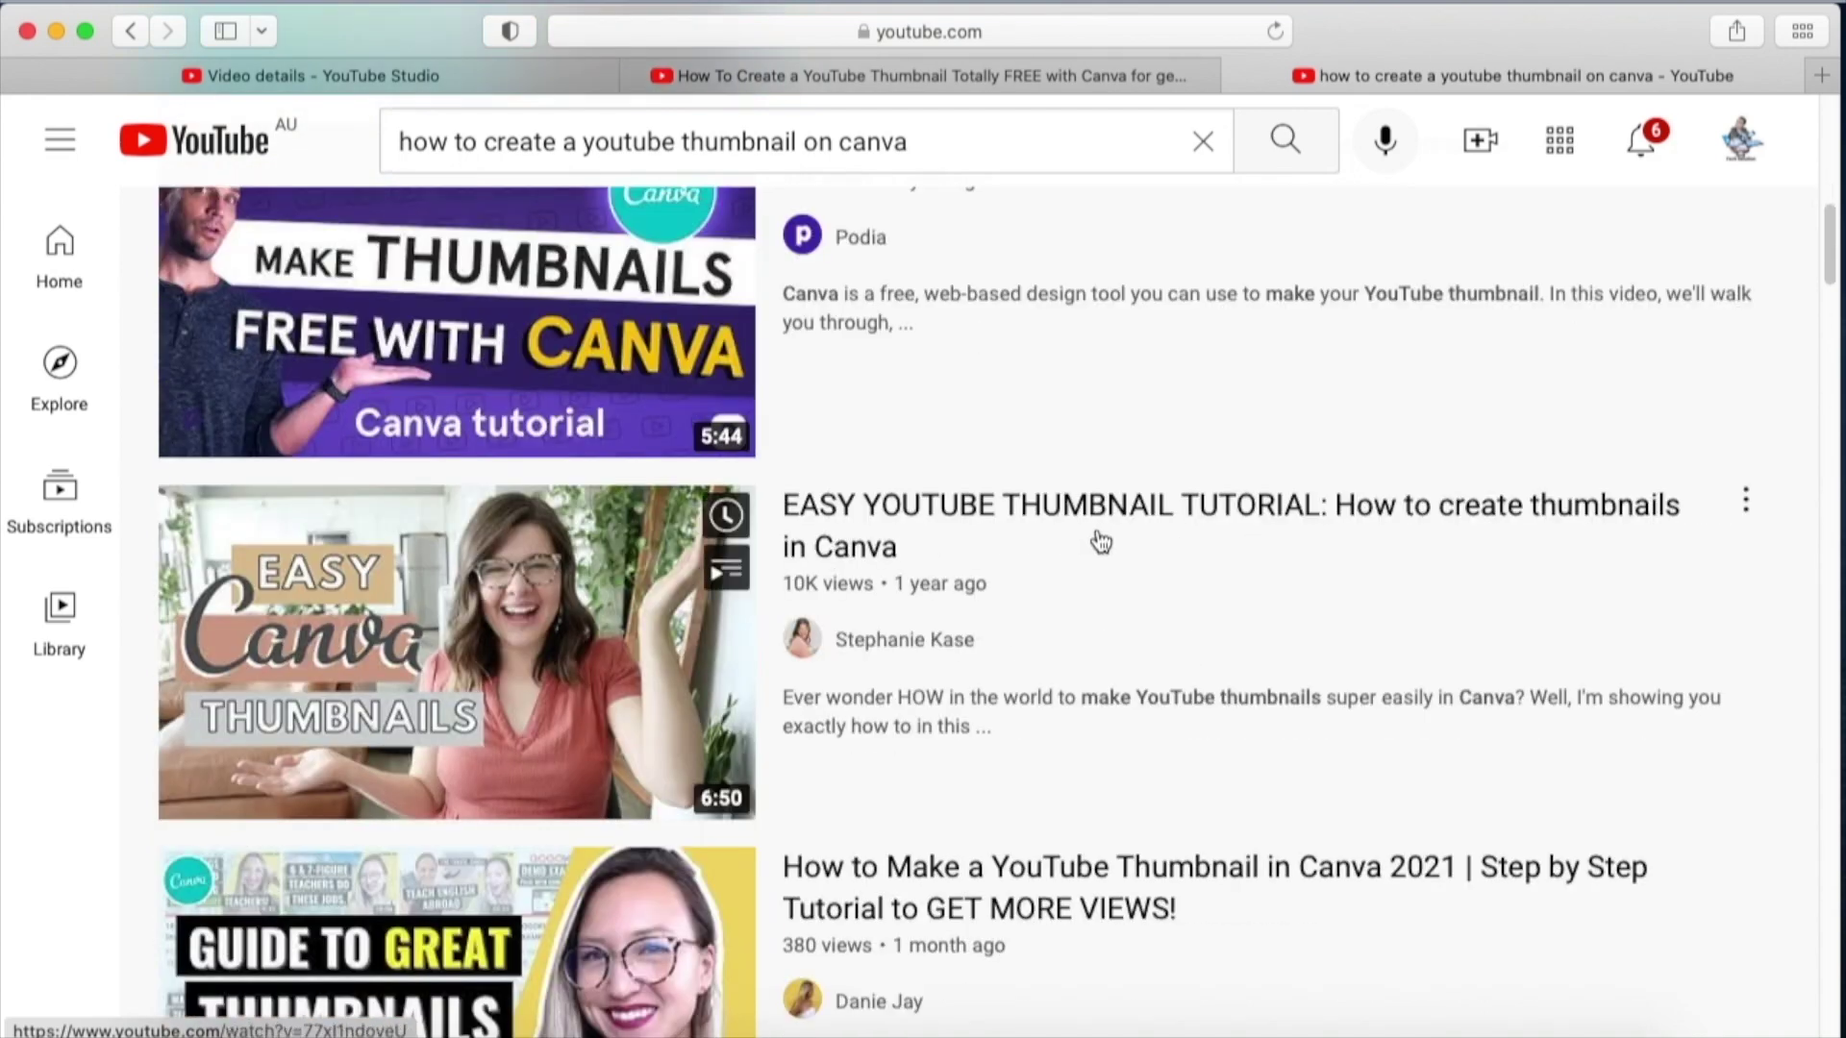
scroll(1192, 567, down, 3)
scroll(985, 596, down, 15)
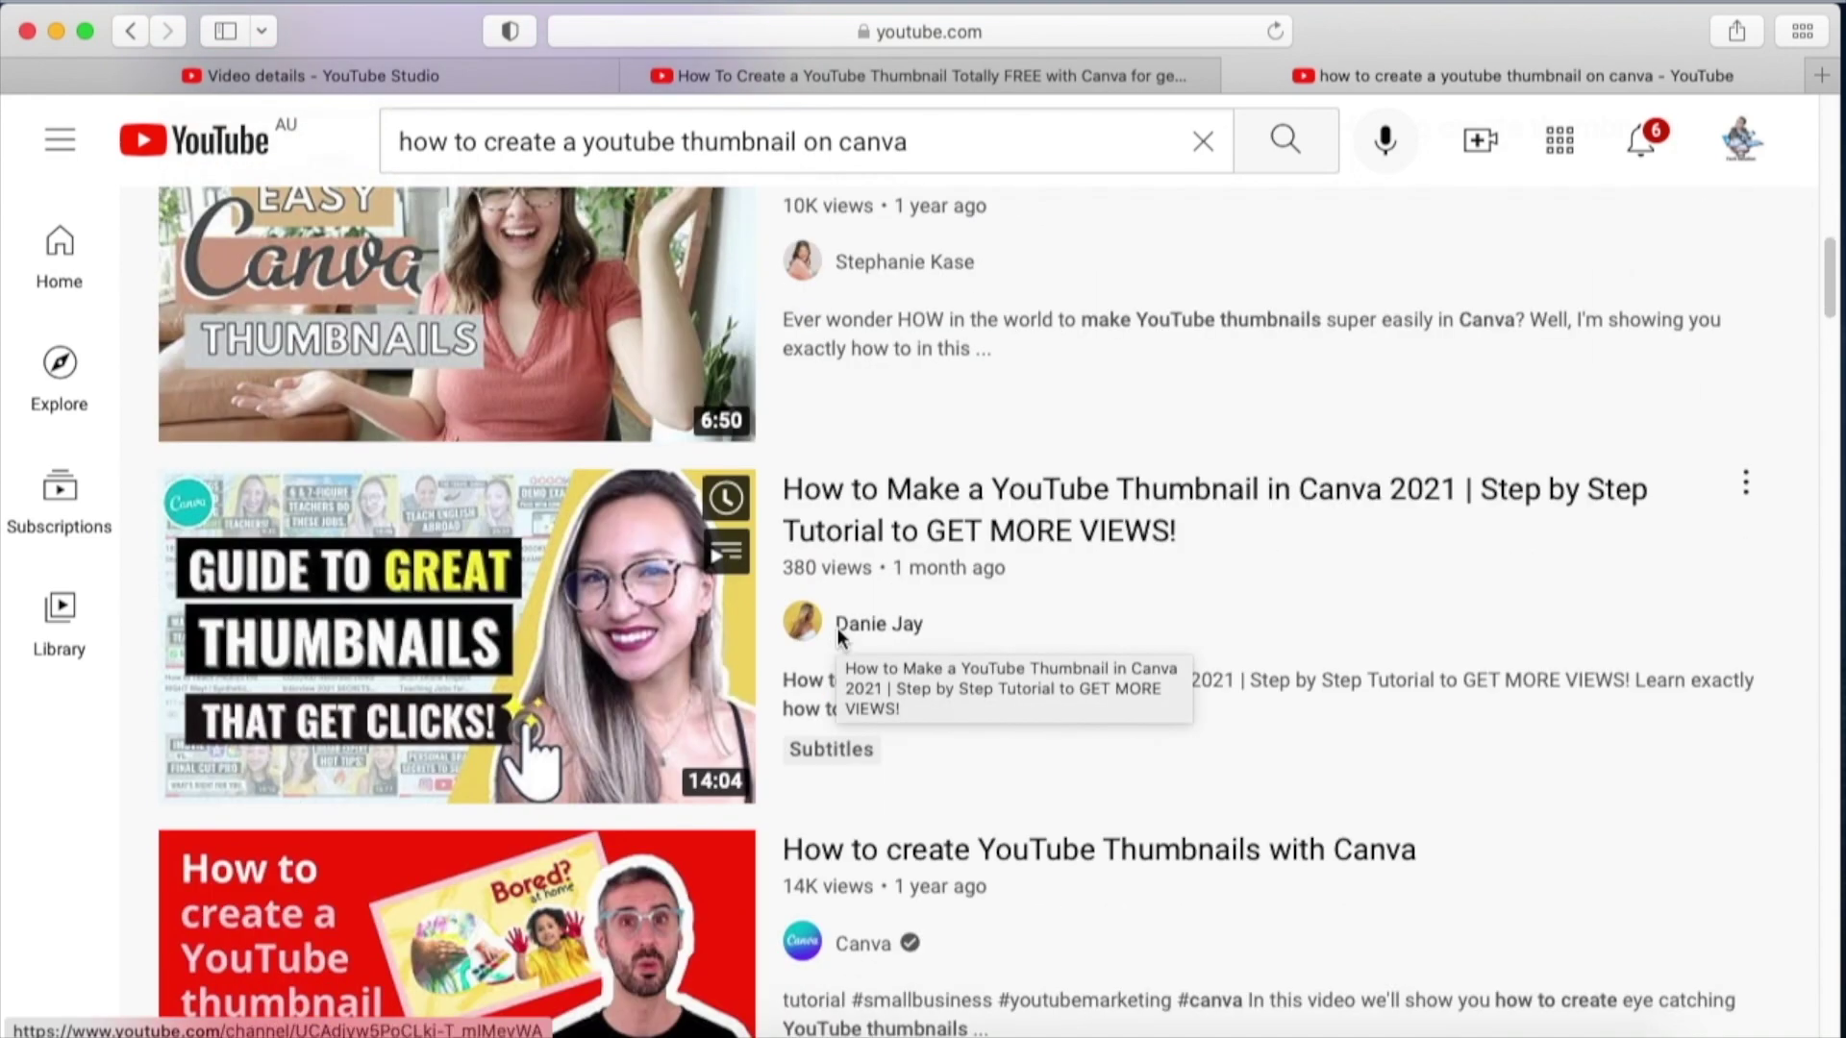
scroll(839, 634, down, 18)
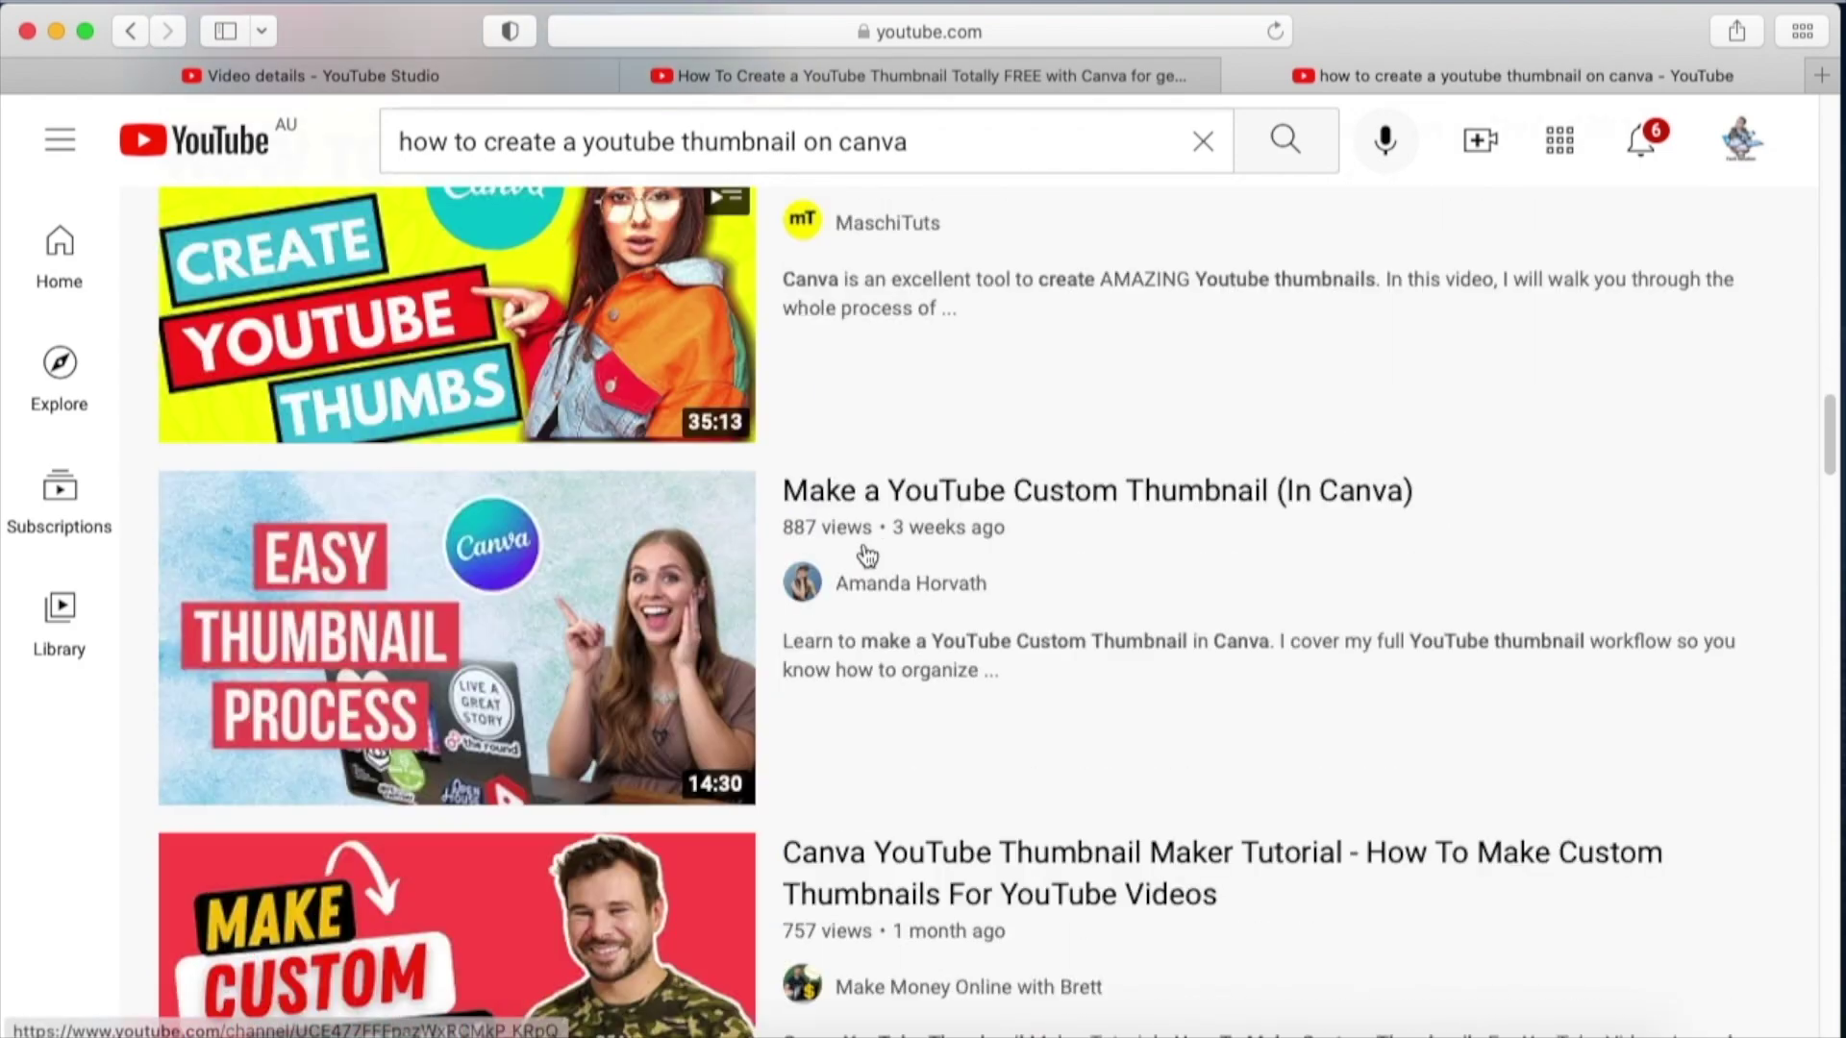
scroll(865, 555, up, 20)
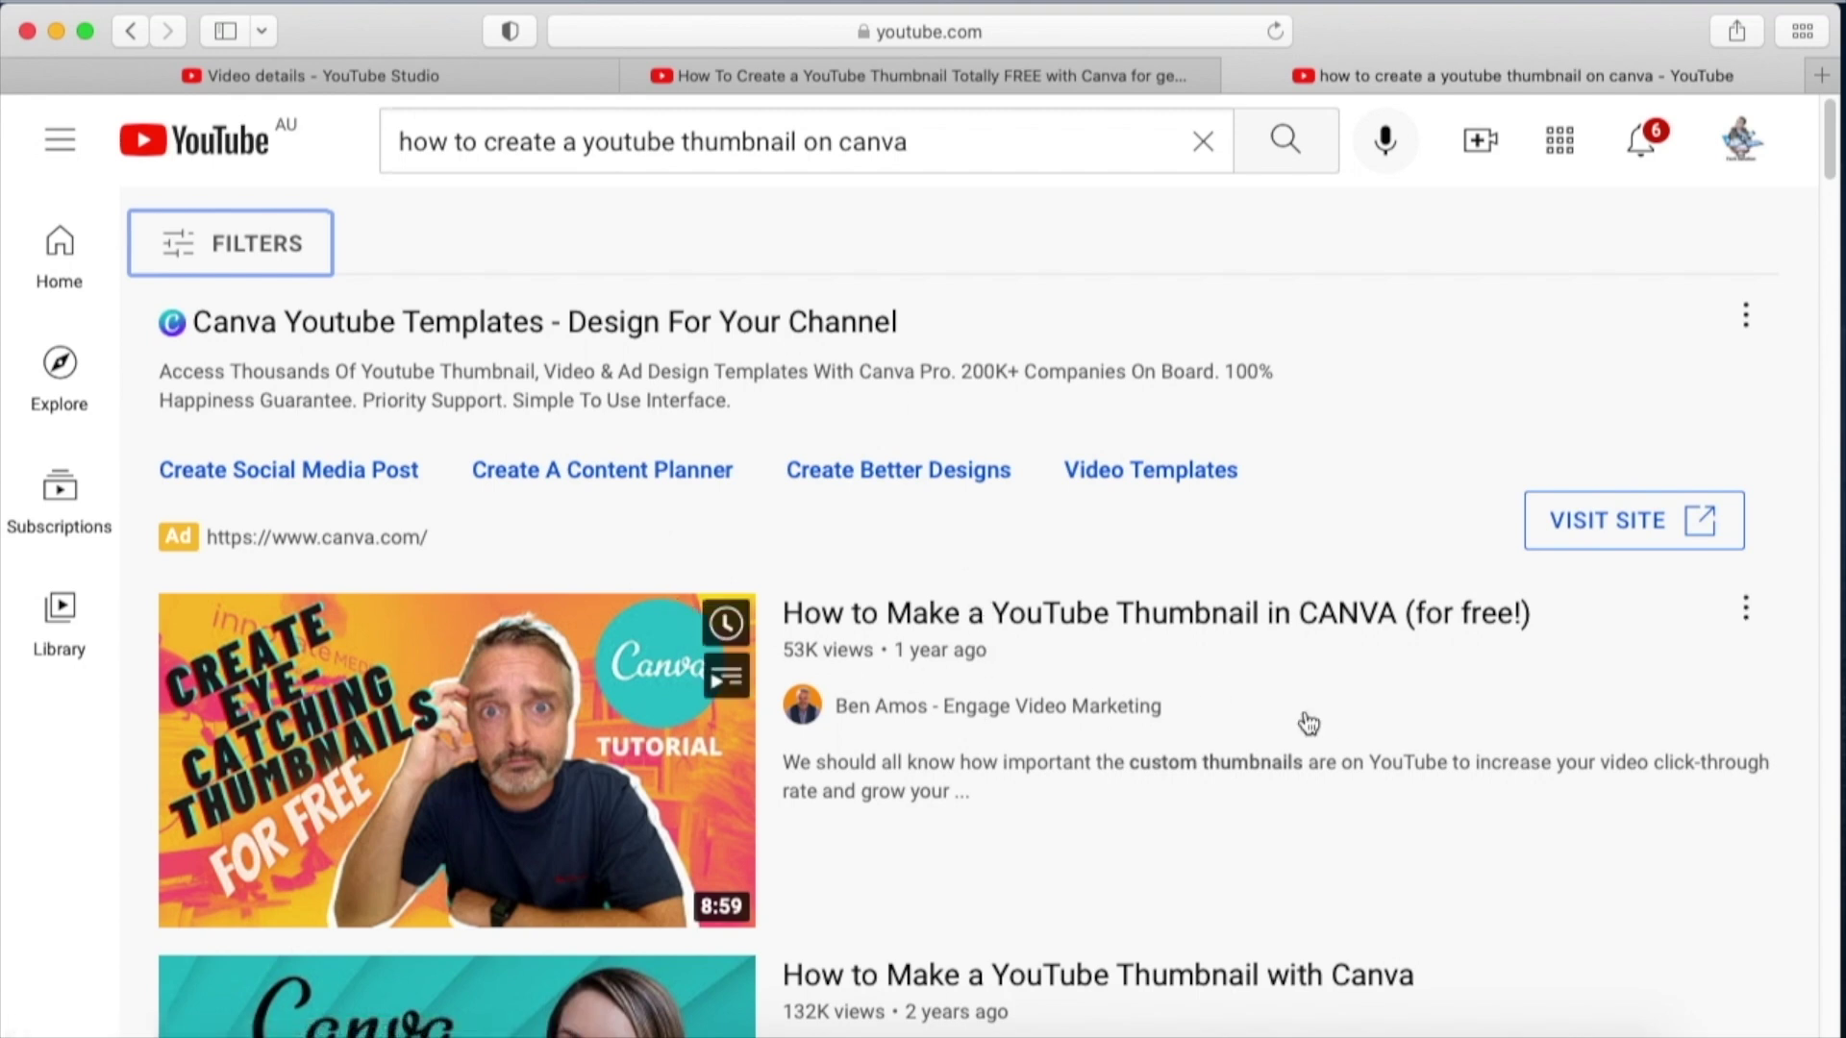
- Select the title "How to Make a YouTube Thumbnail in CANVA (for free!)" and copy that video's link
drag(783, 613, 1392, 635)
right_click(1388, 628)
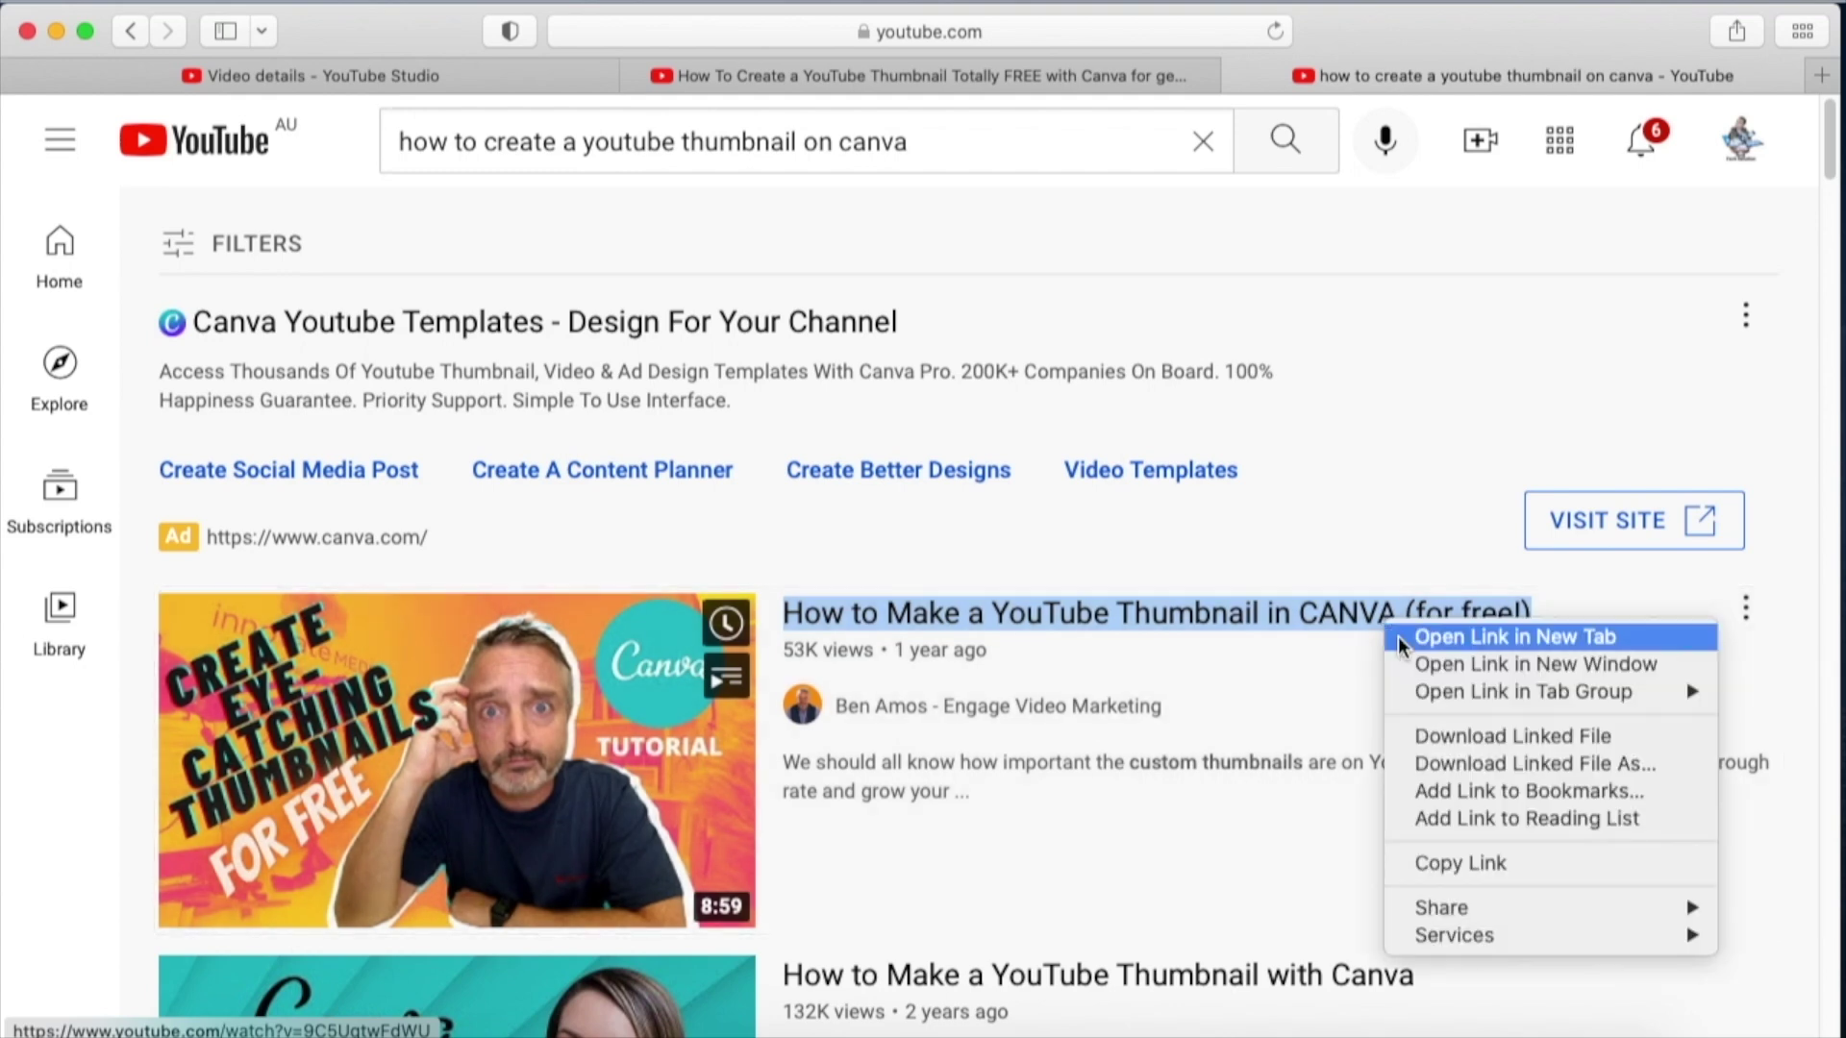
click(1445, 864)
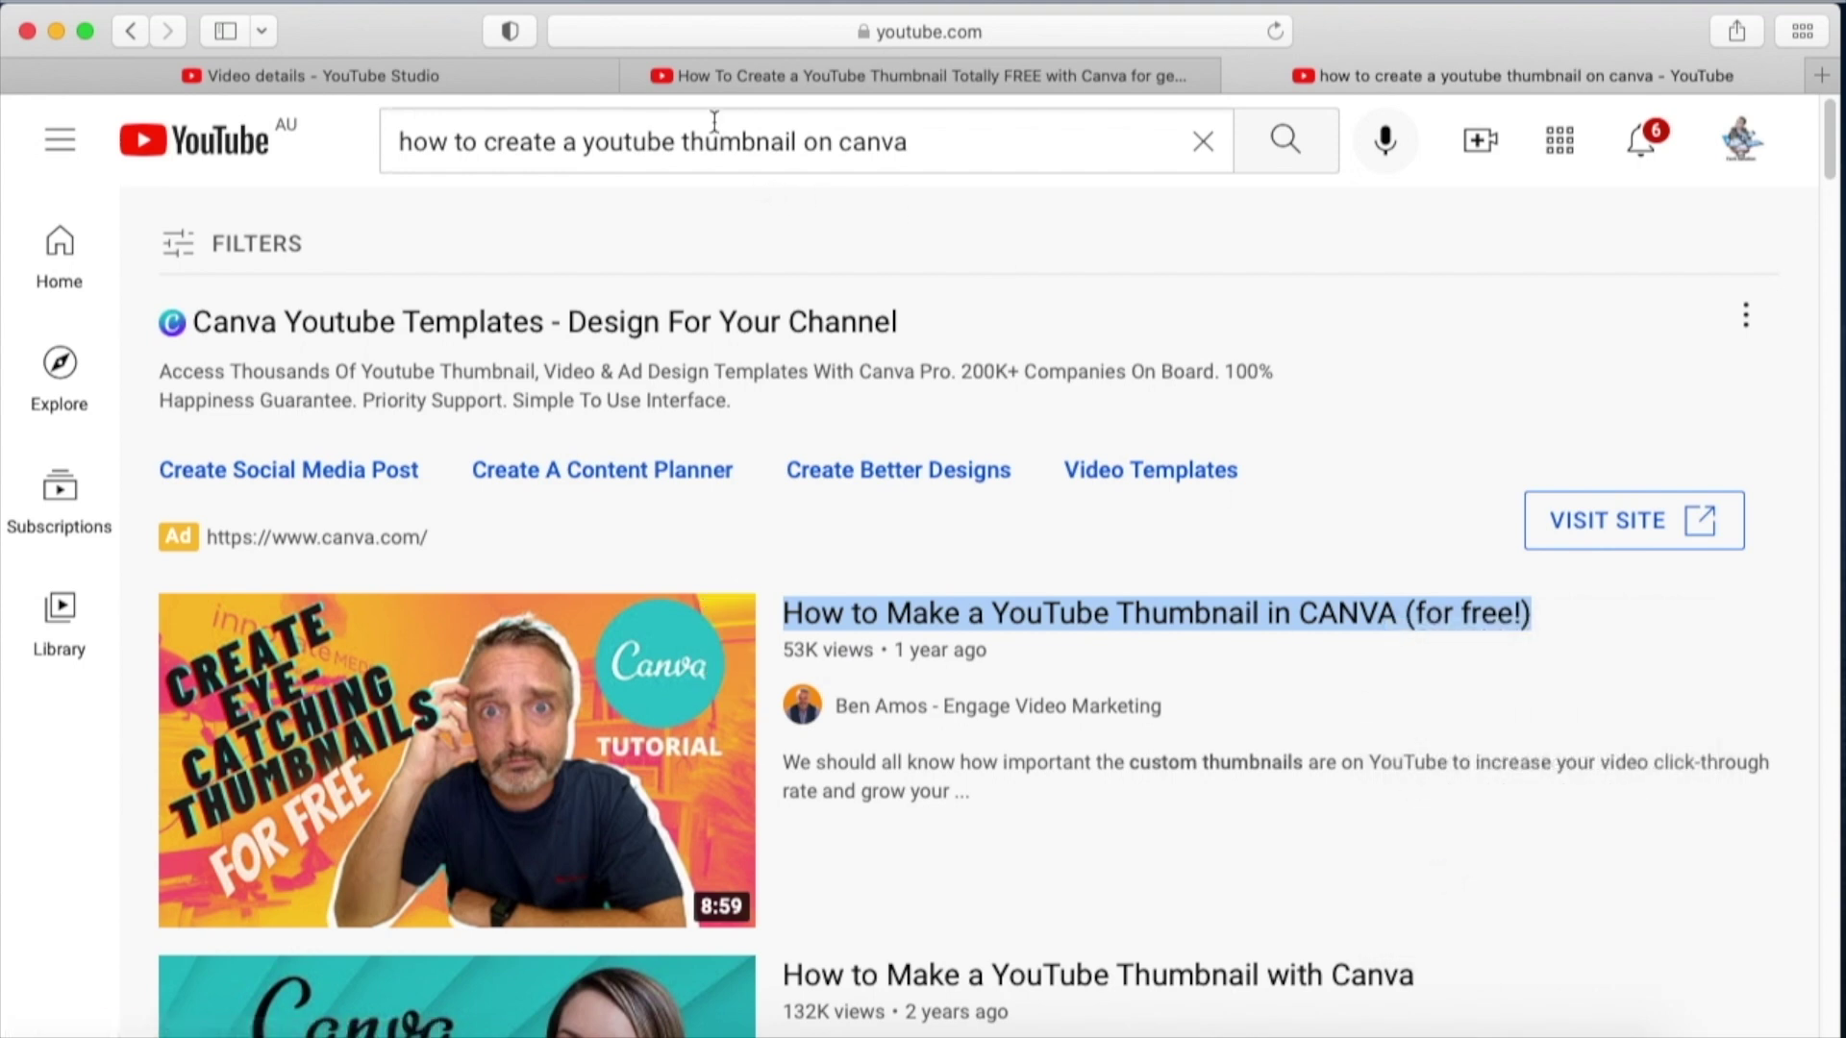
- Return to the video details in YouTube Studio and compare the description's hashtags with the video's tags
click(798, 83)
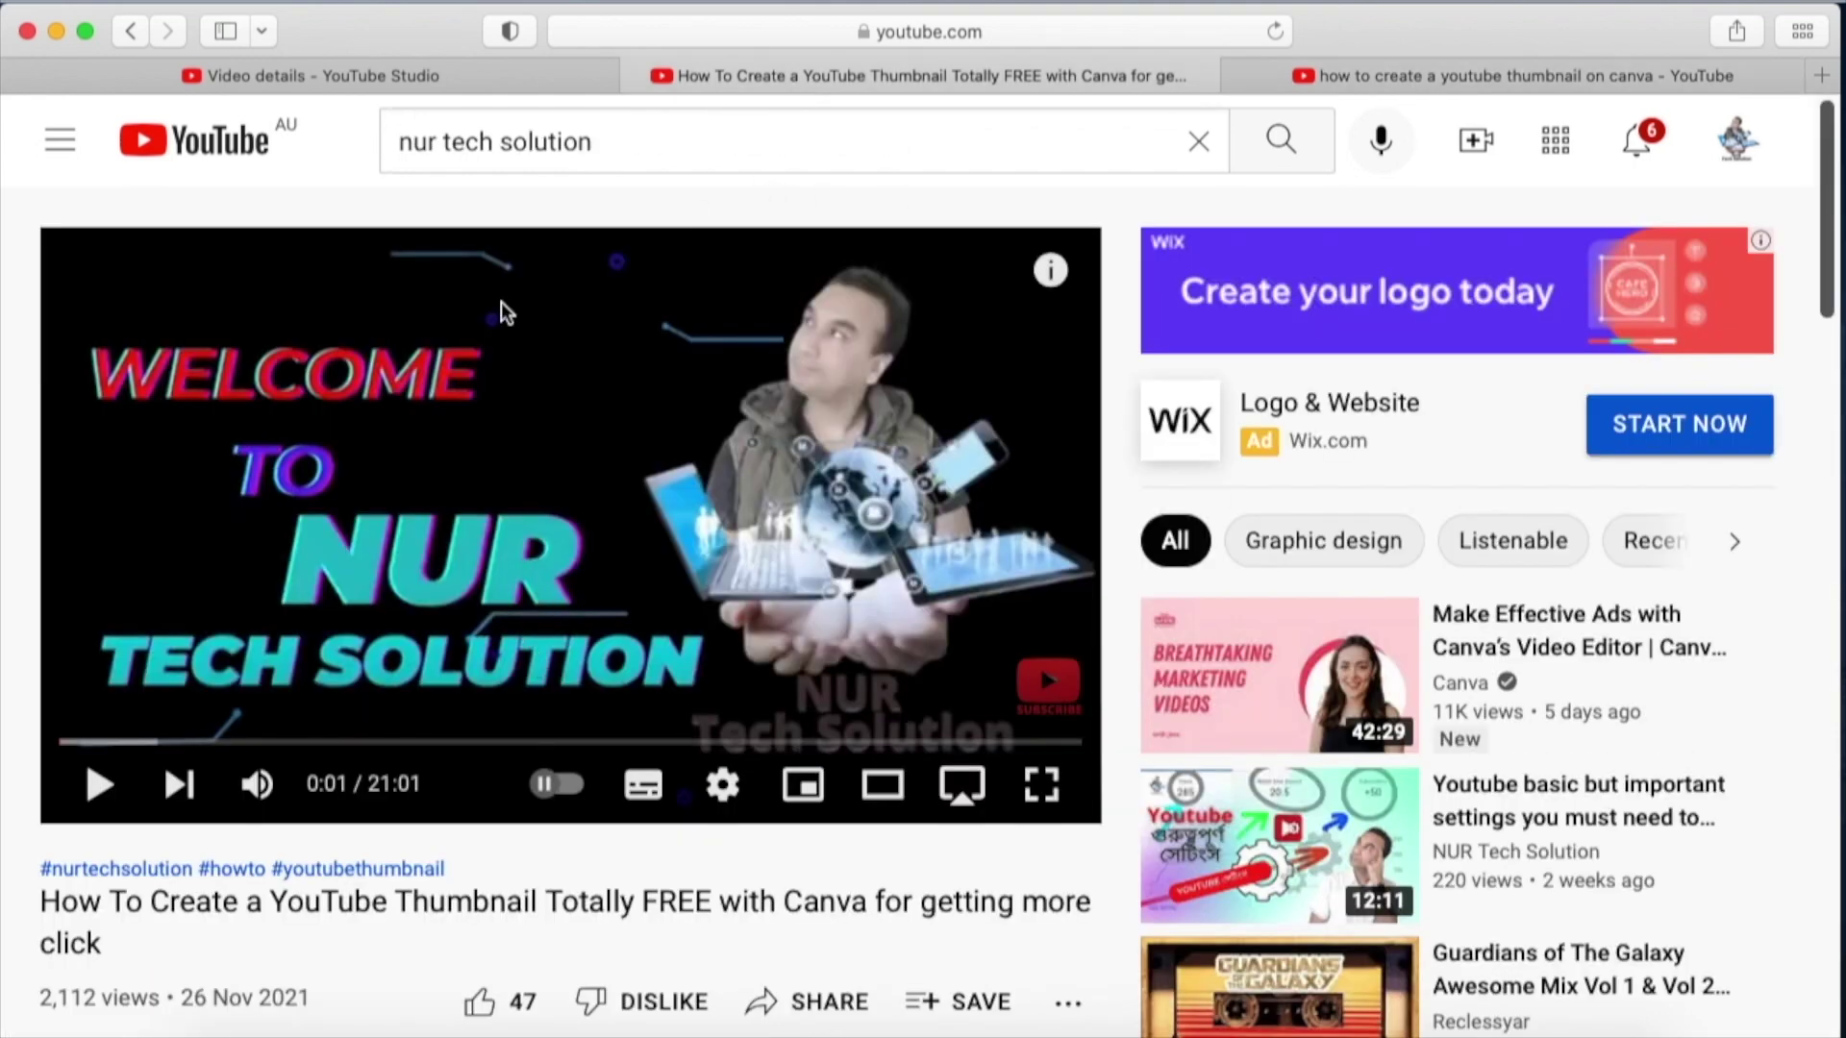
click(374, 75)
scroll(497, 552, down, 10)
scroll(498, 556, down, 15)
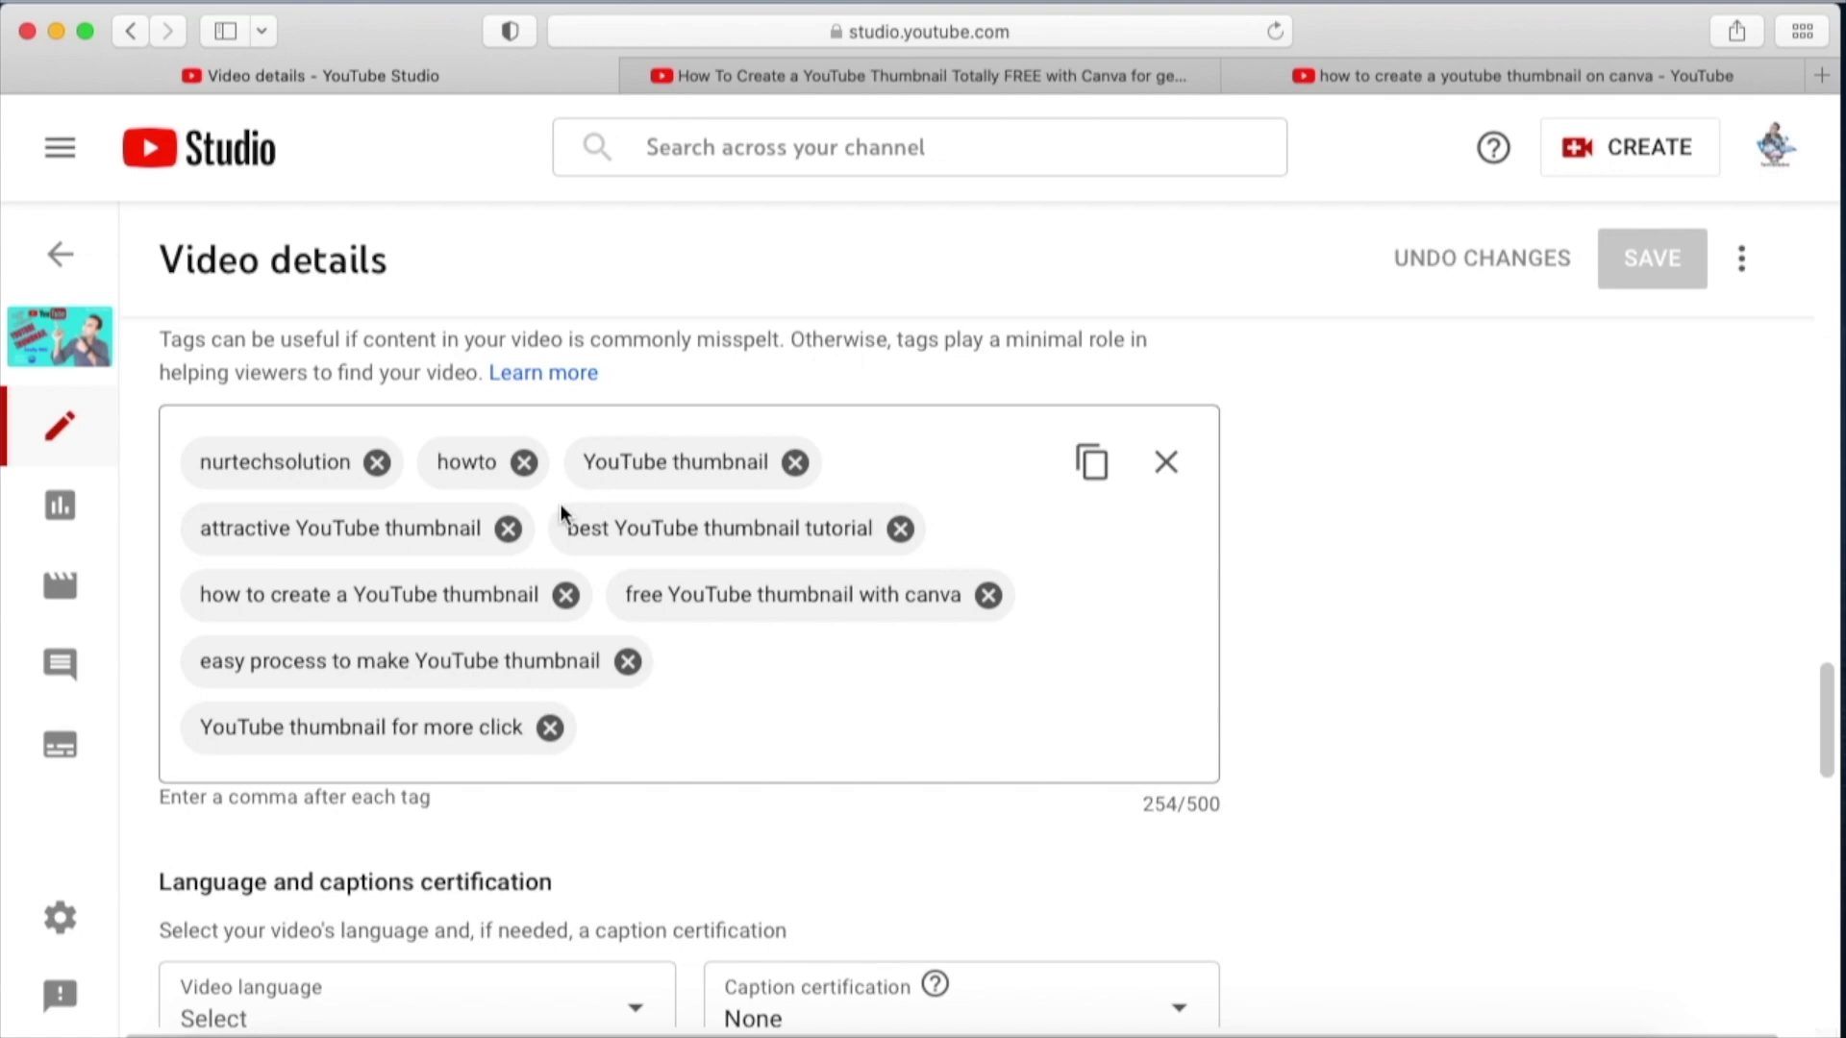
scroll(557, 519, up, 20)
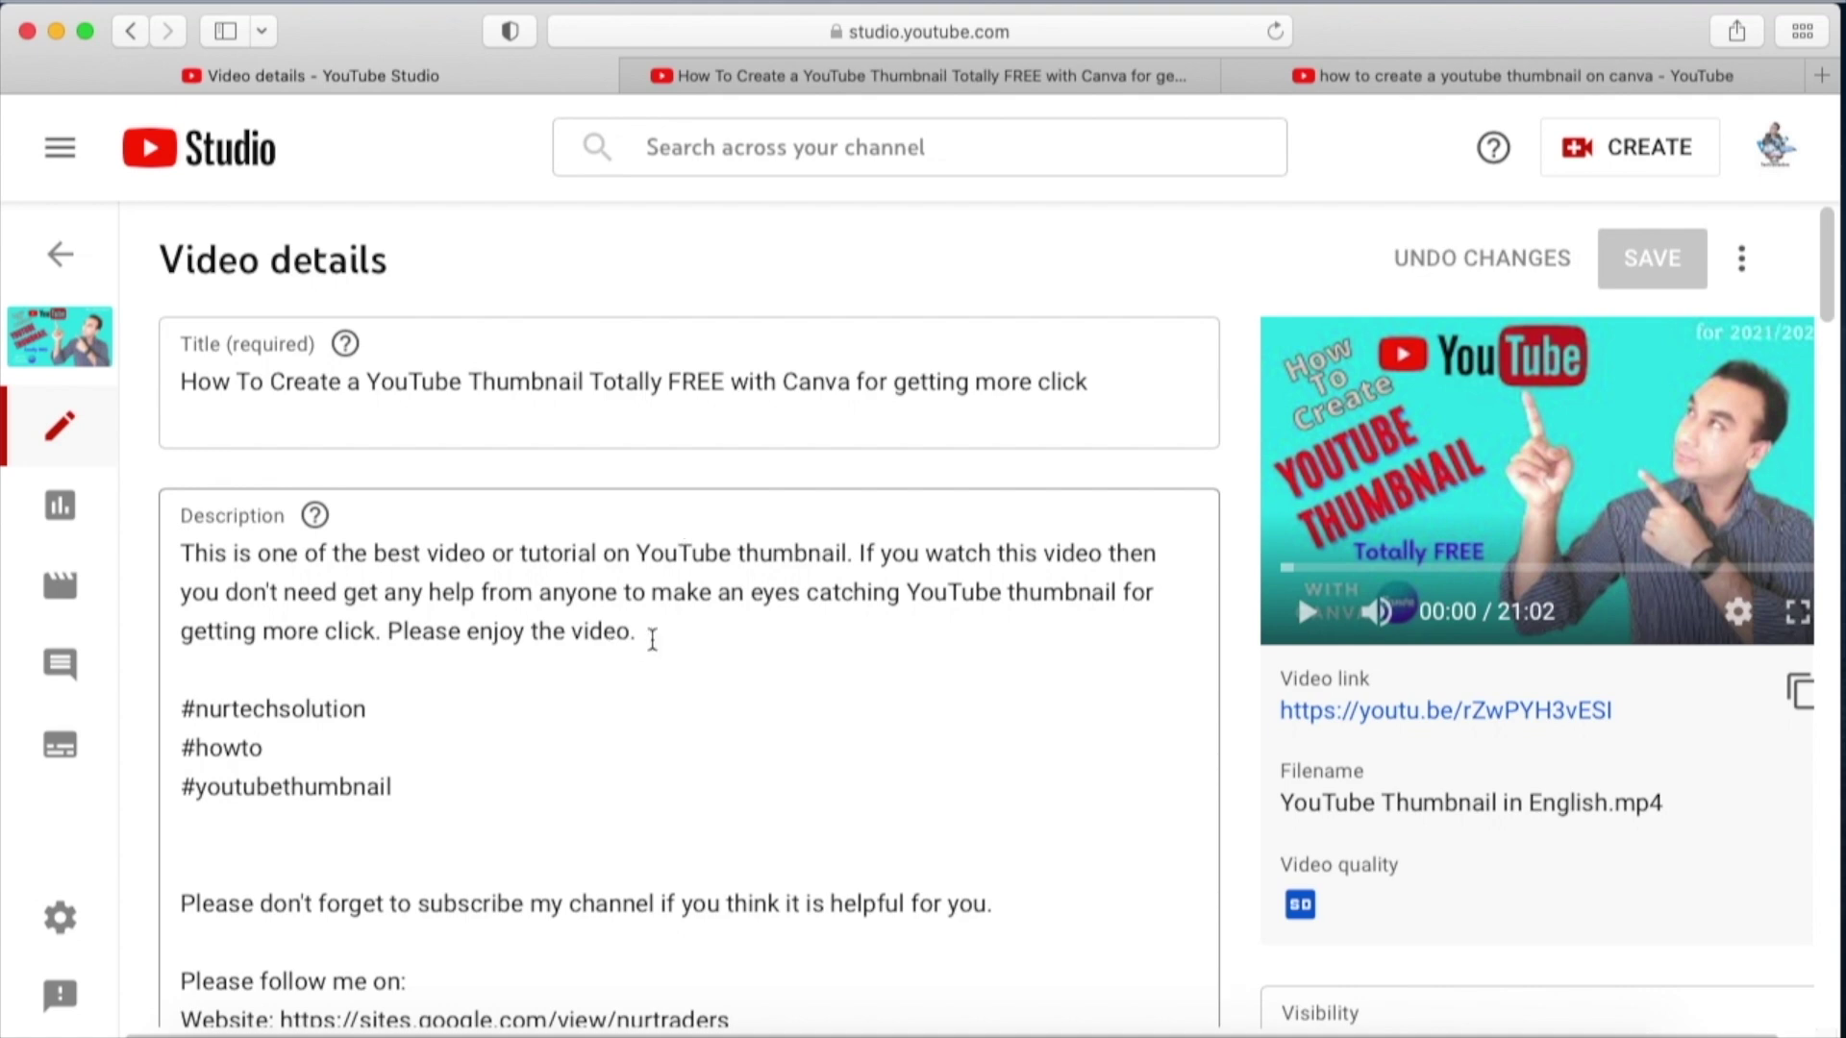
scroll(652, 639, down, 20)
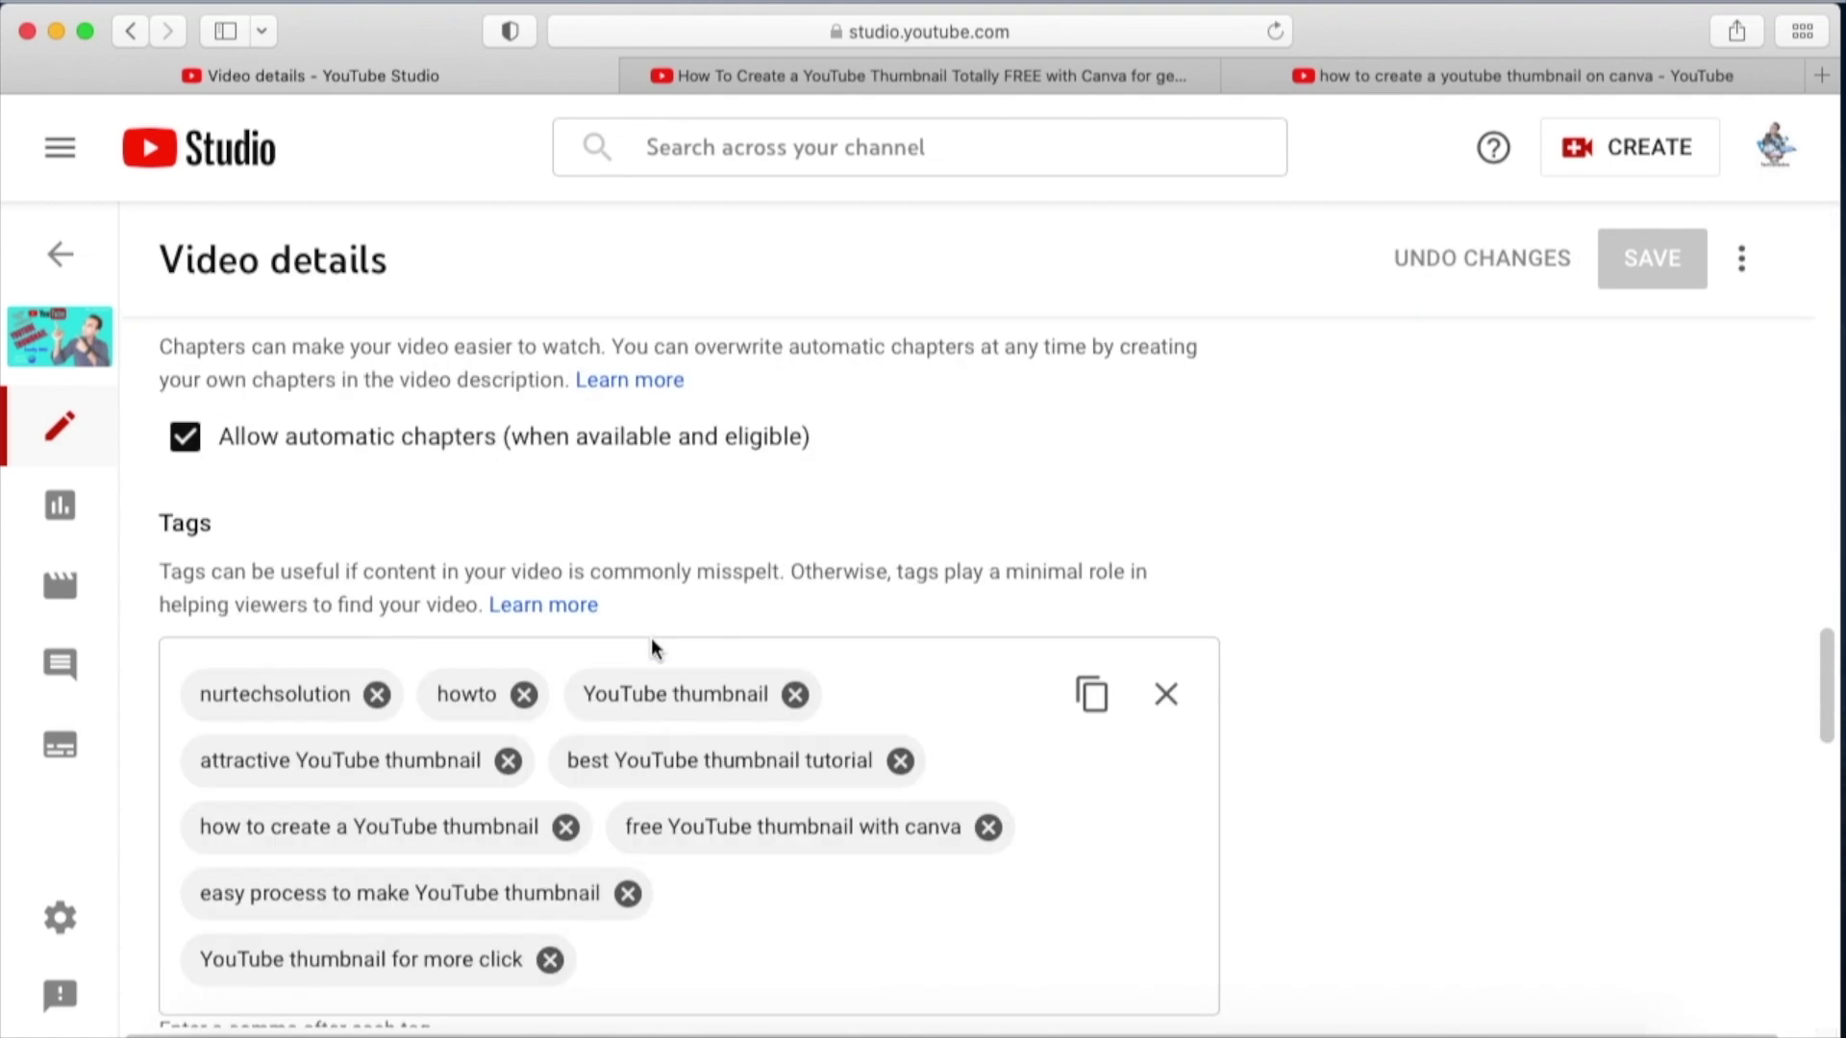
scroll(651, 649, down, 5)
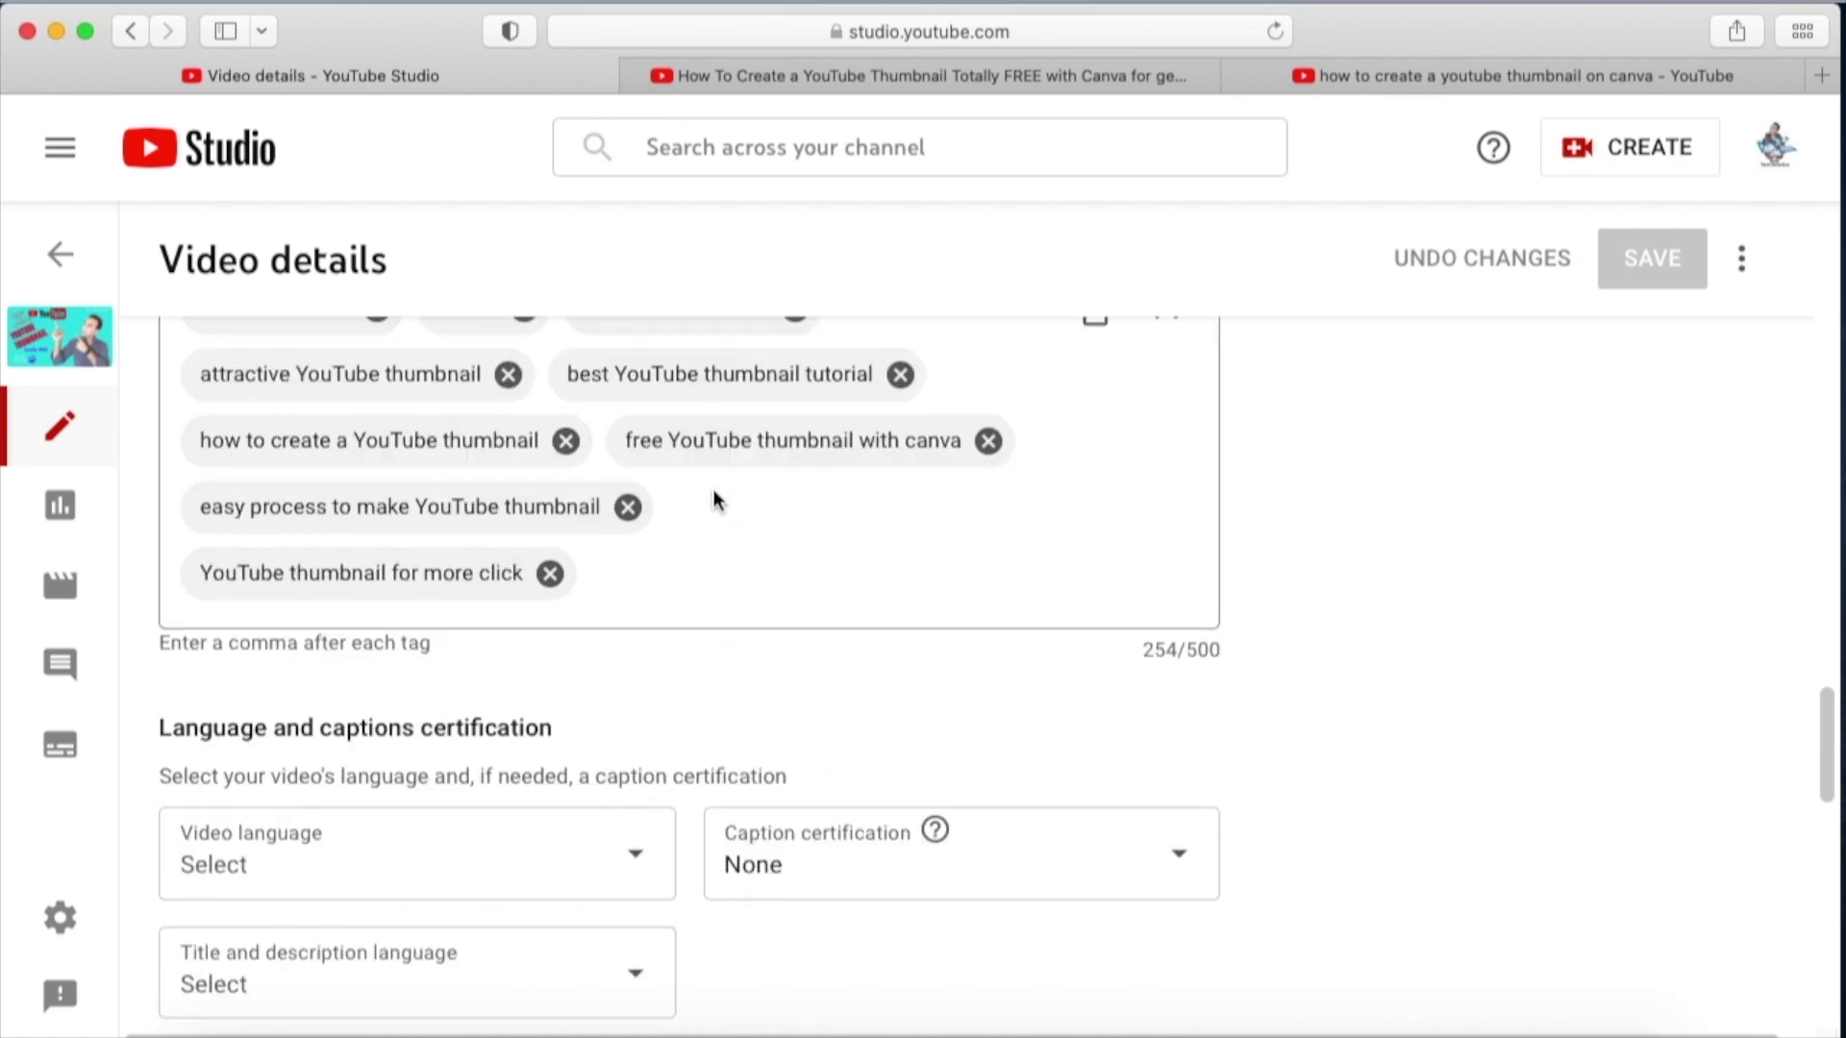
scroll(712, 492, up, 4)
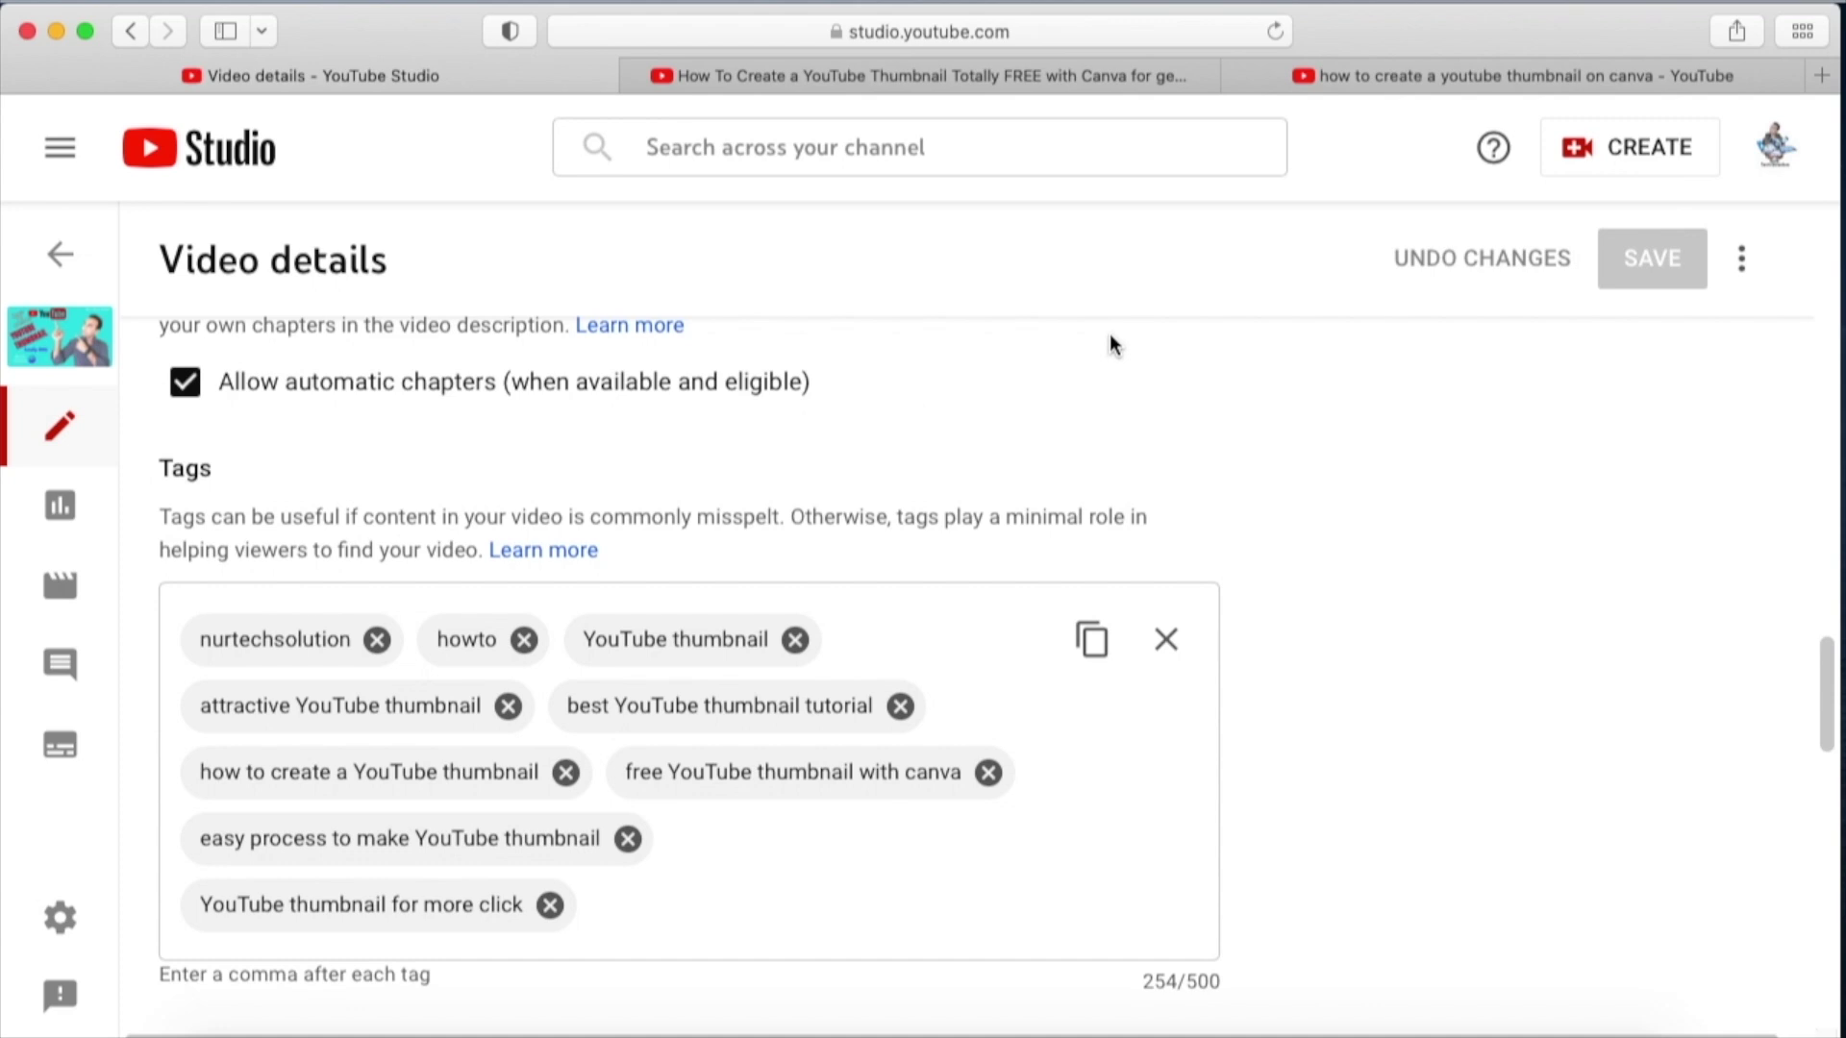
- Return to the YouTube search results and compare the titles, thumbnails, view counts and descriptions of the Canva thumbnail tutorials
click(1381, 76)
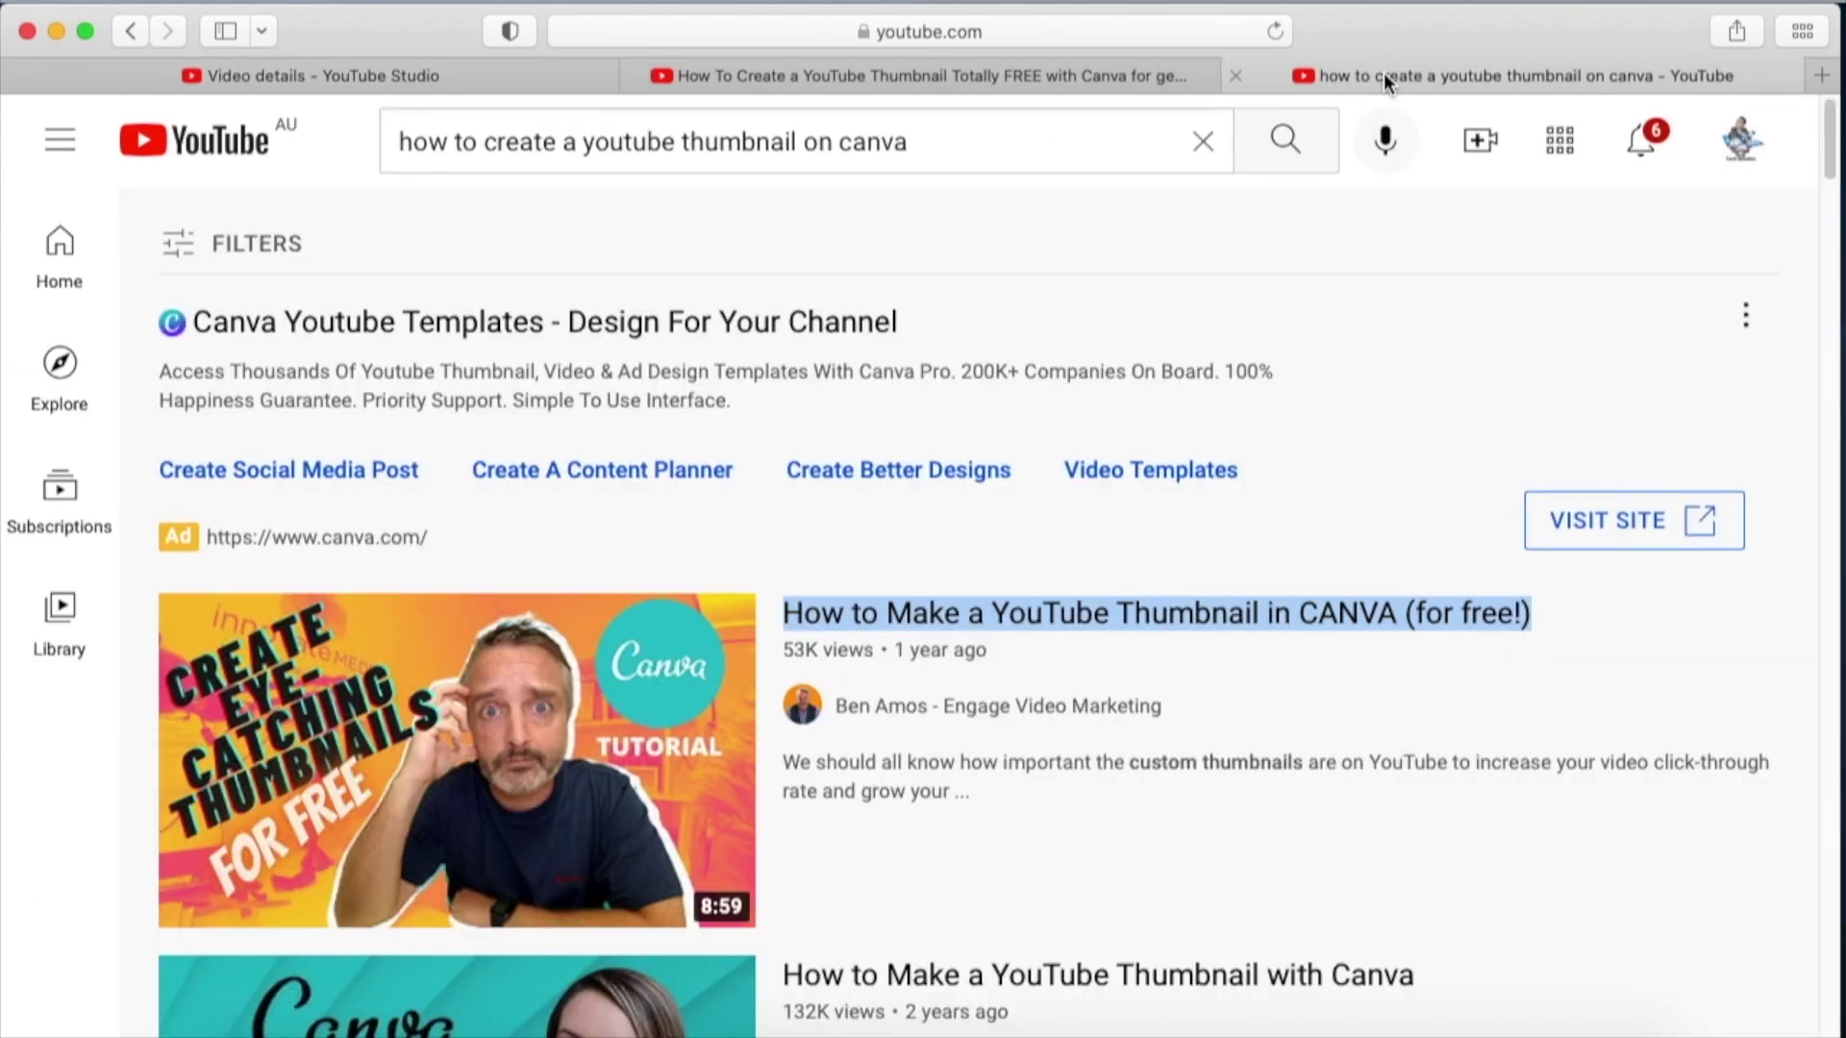
scroll(837, 740, down, 1)
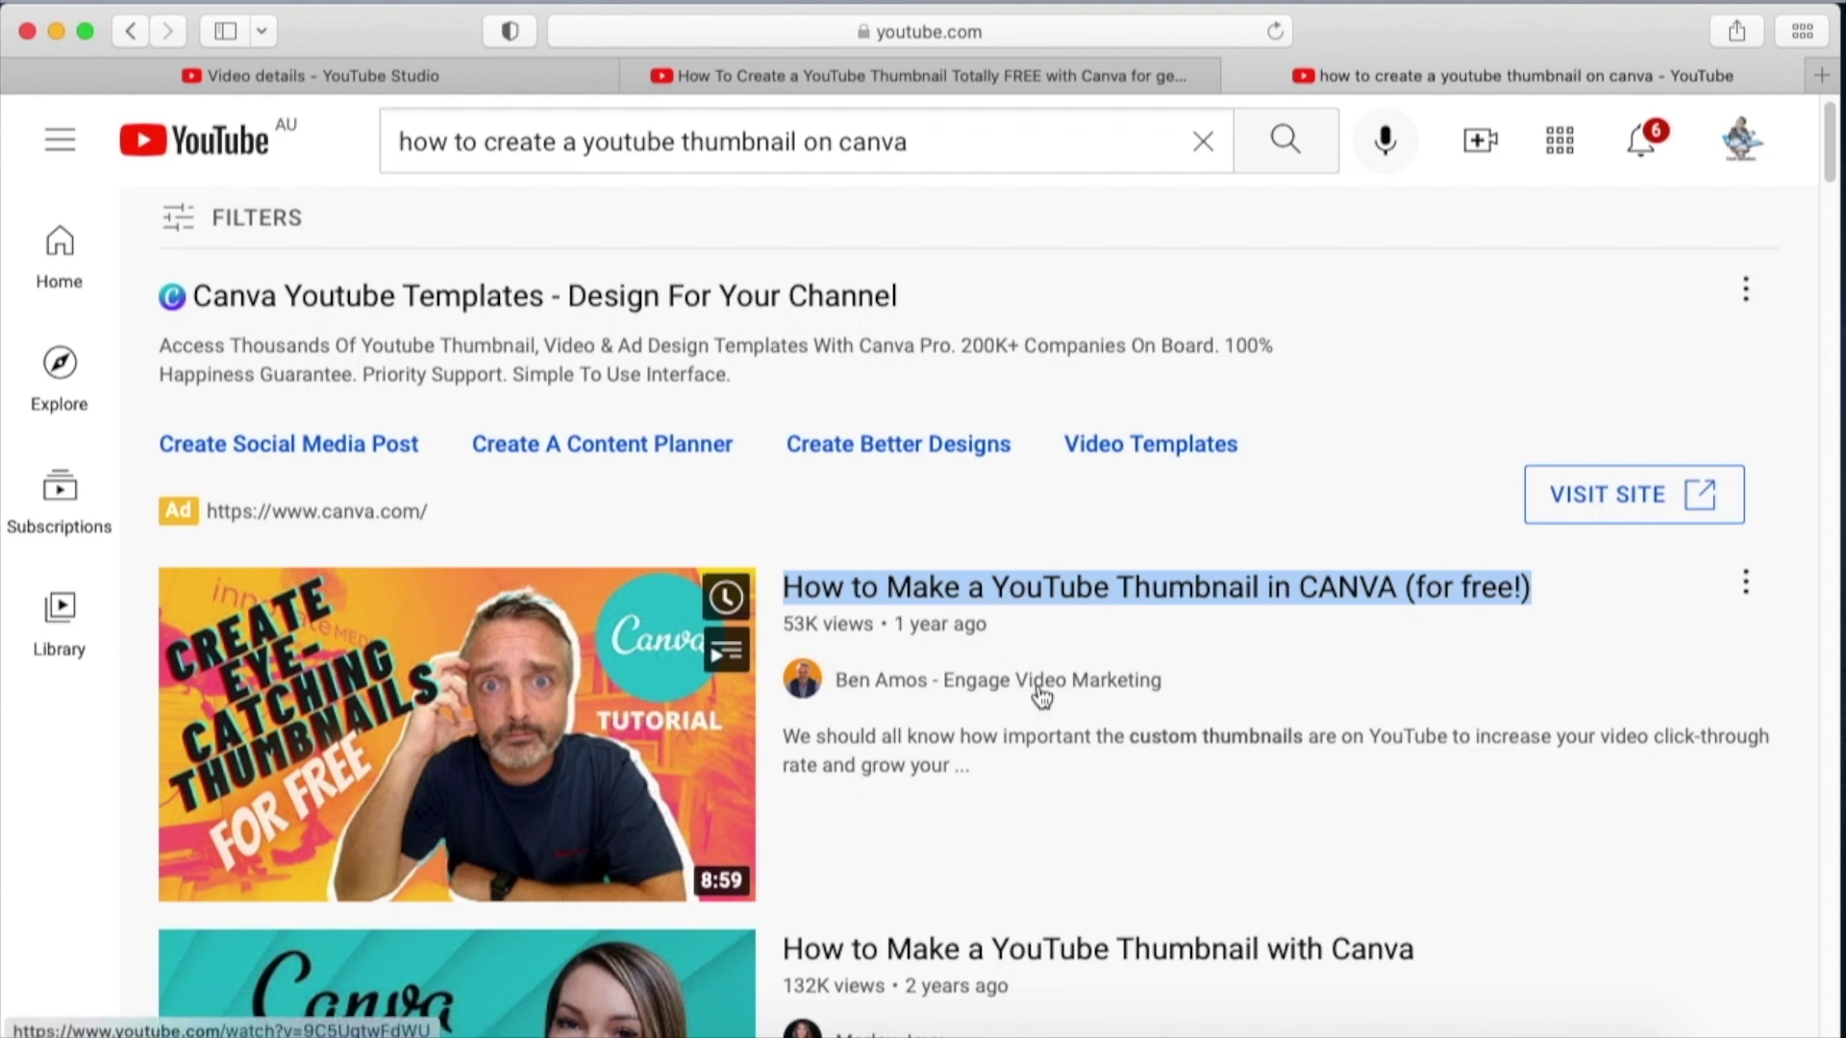
scroll(966, 712, down, 1)
scroll(971, 712, down, 3)
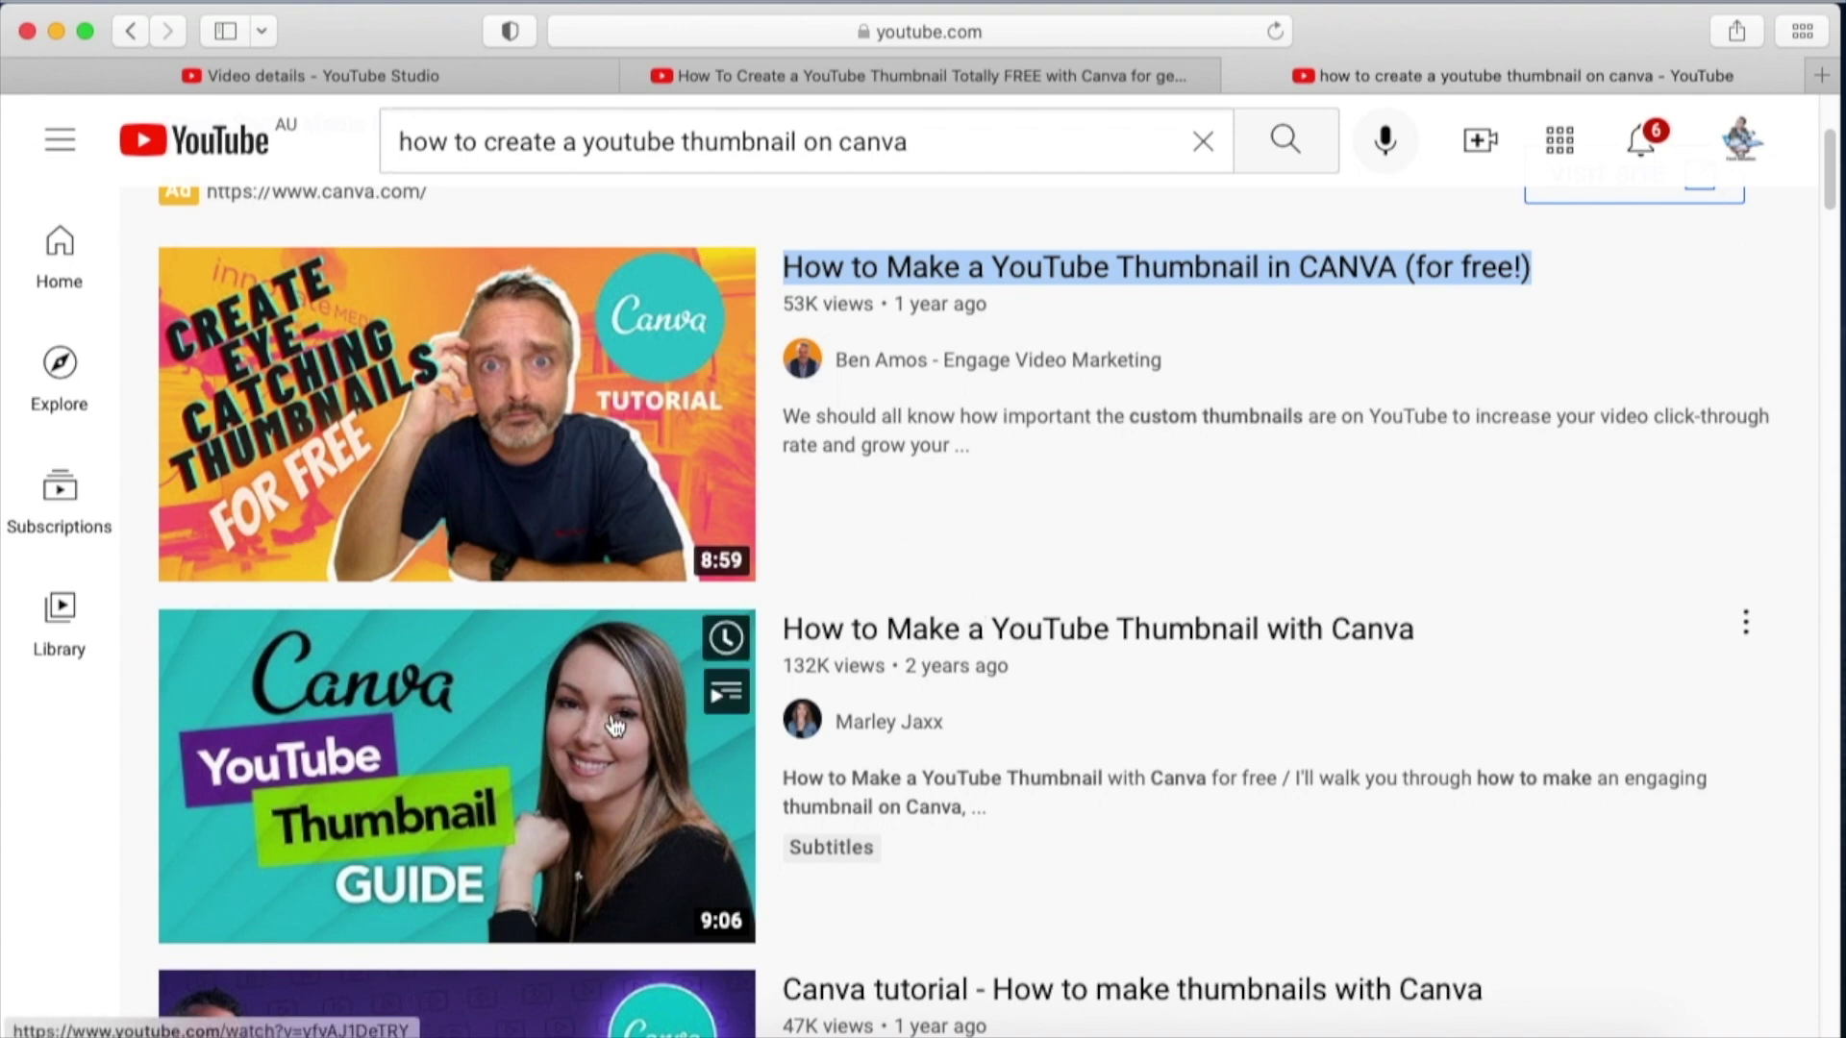
scroll(993, 704, down, 2)
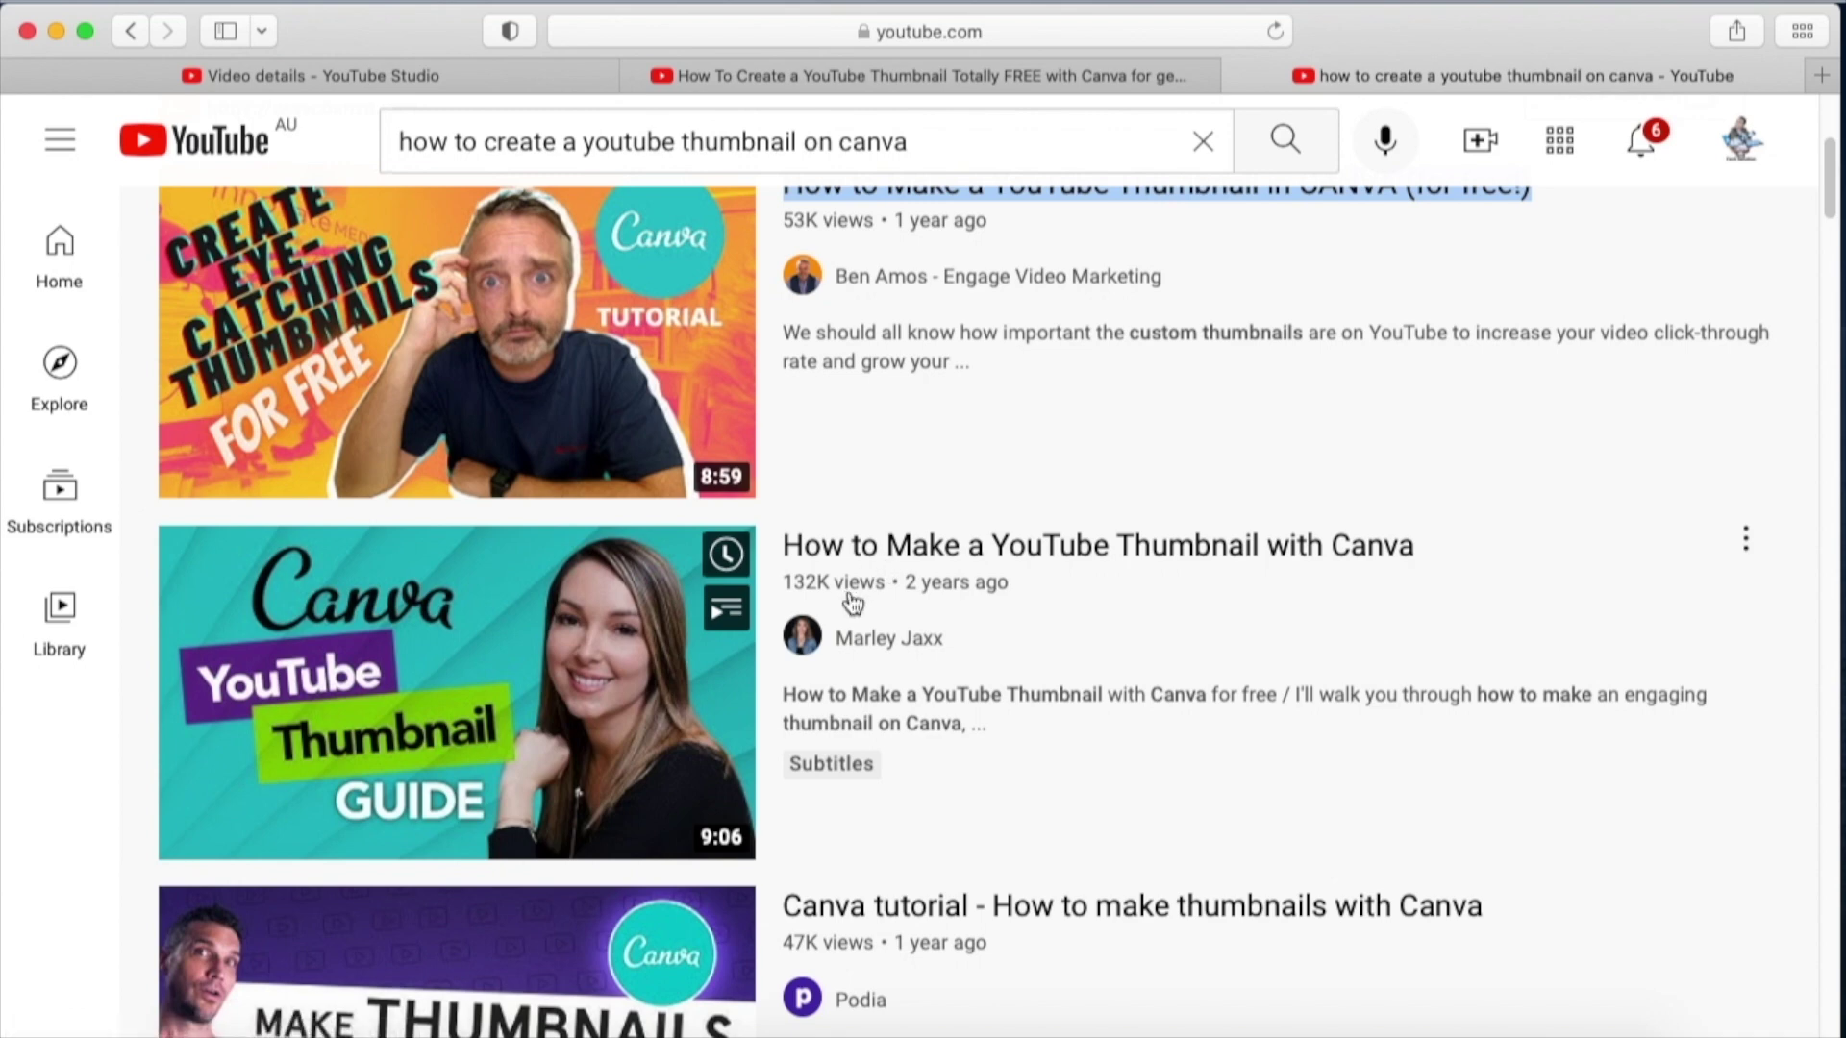
scroll(853, 603, up, 2)
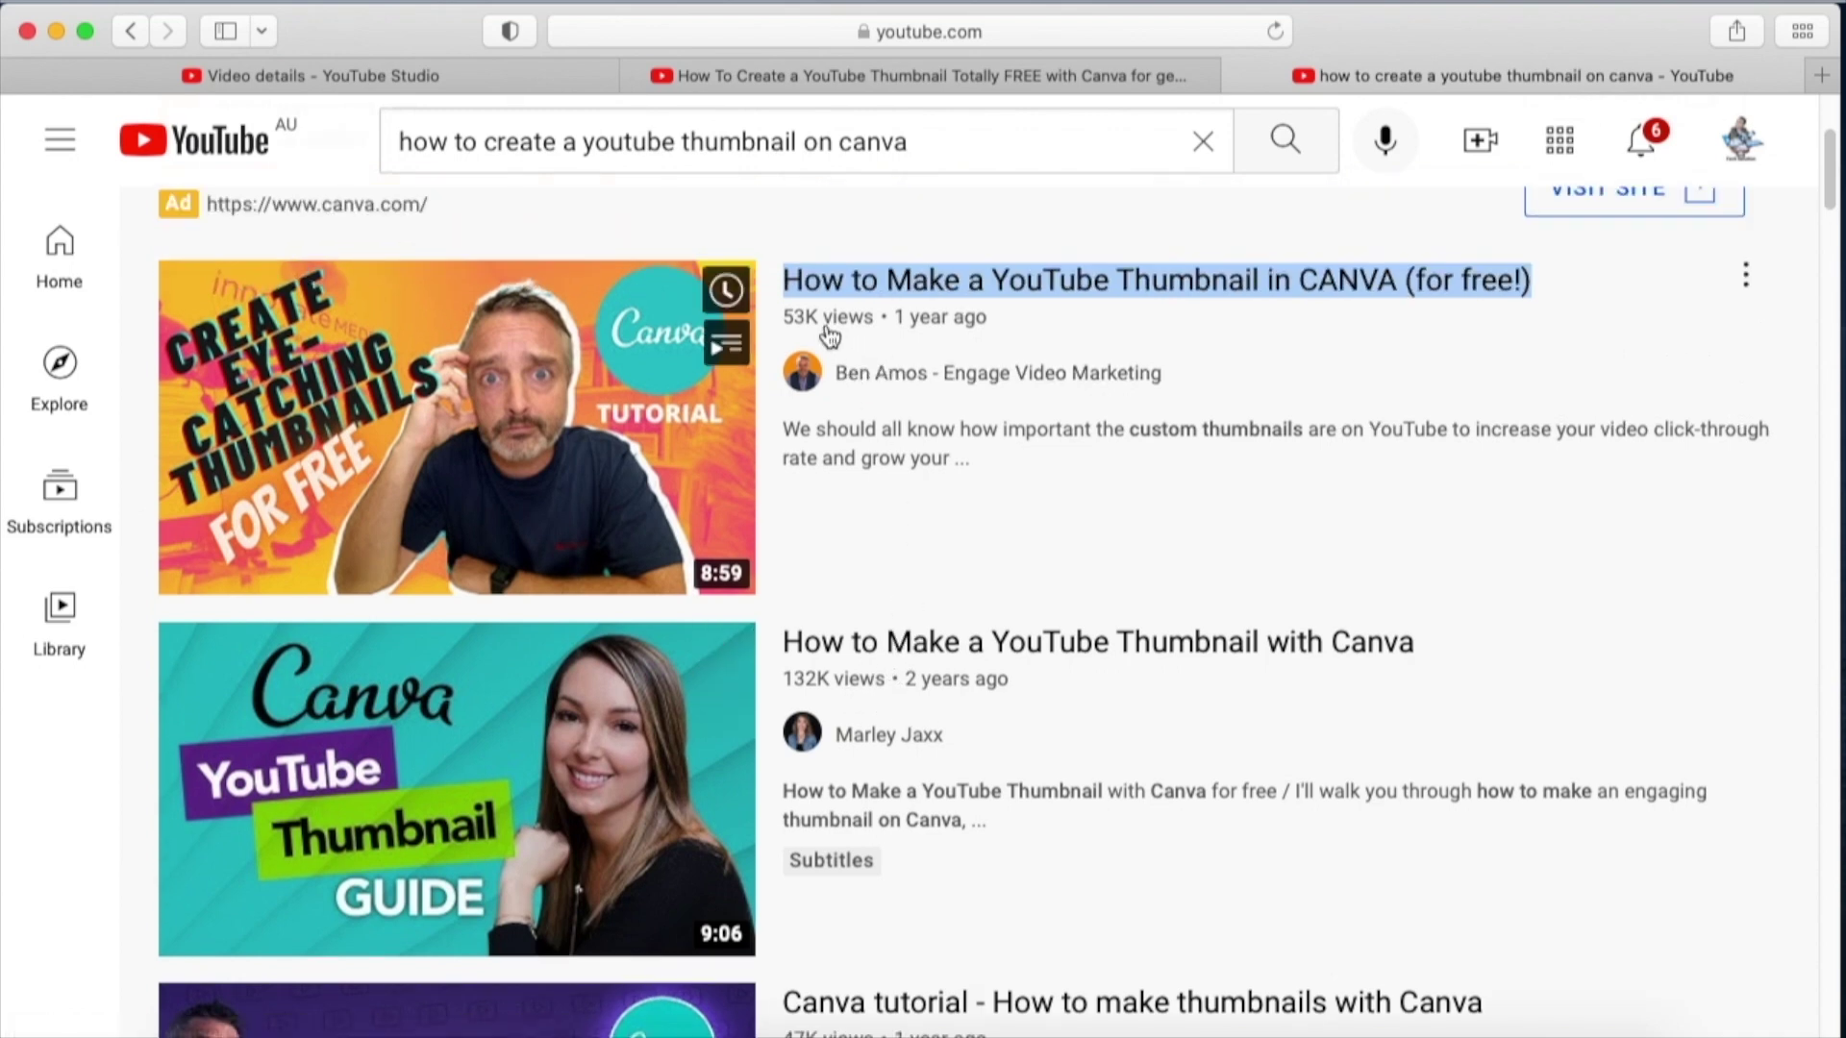
scroll(926, 565, down, 4)
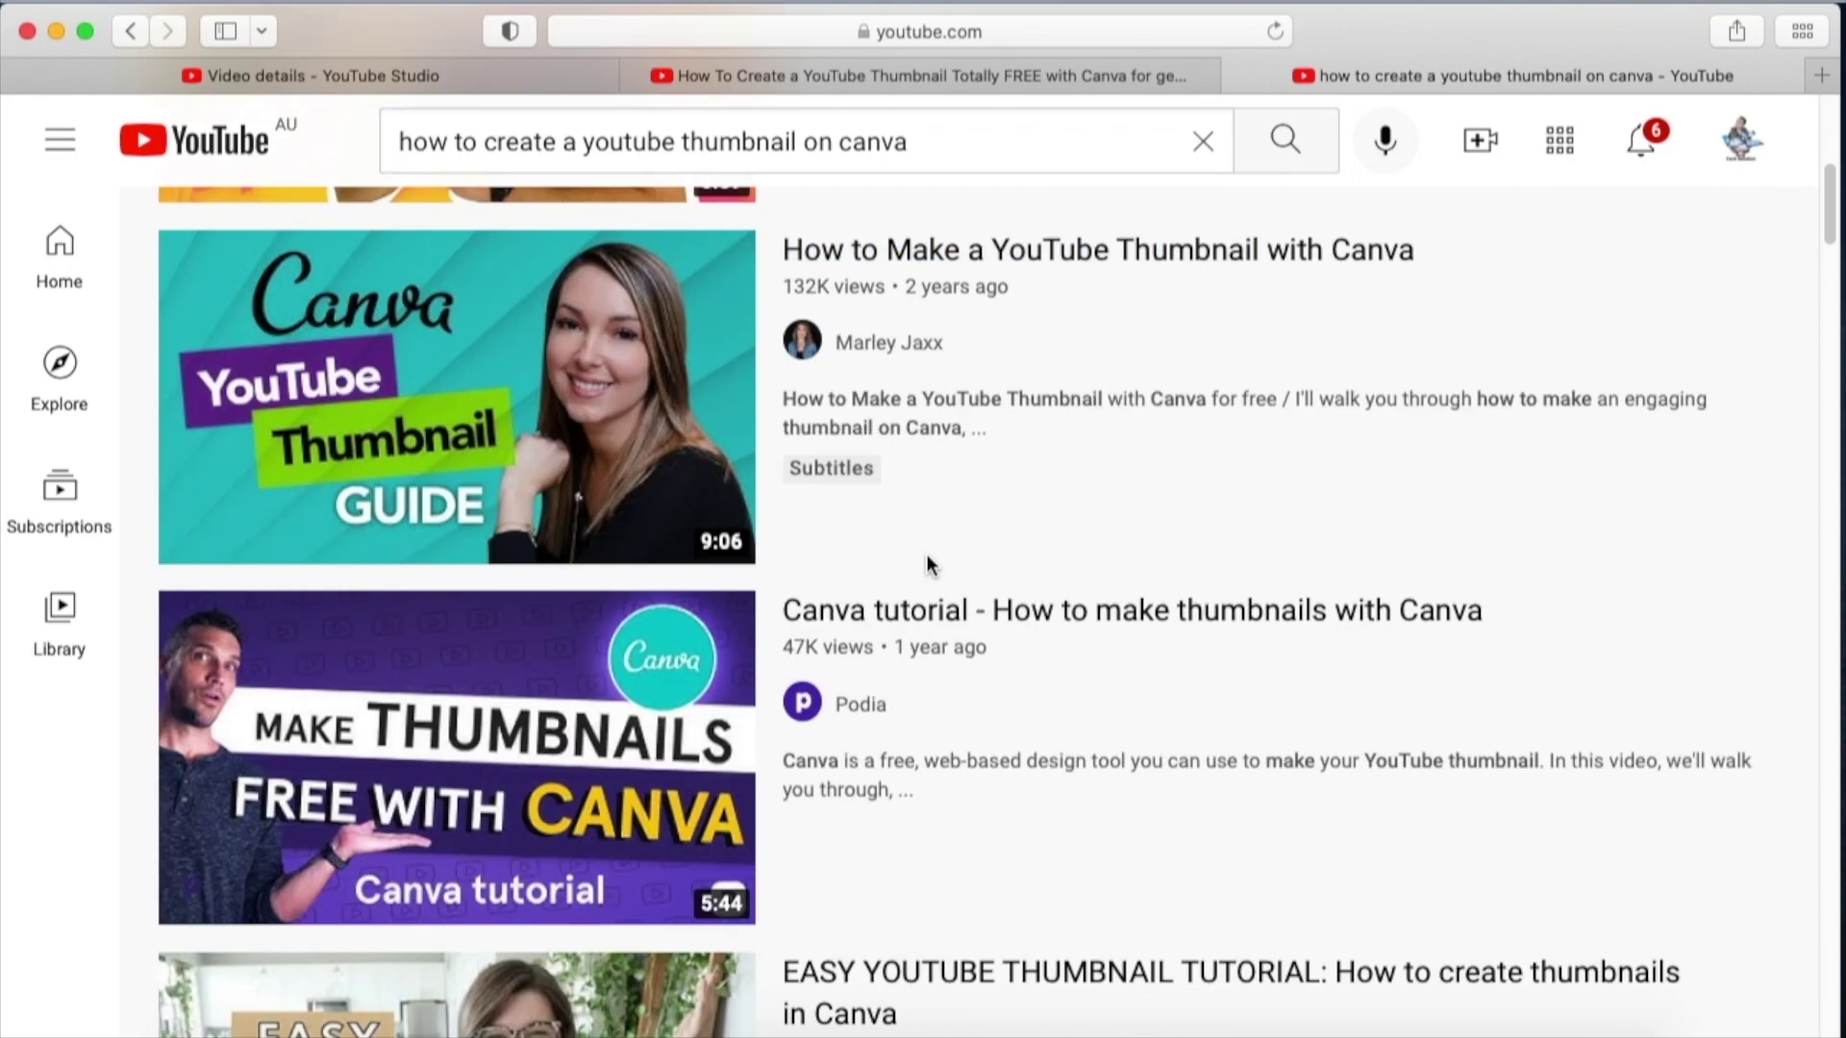
scroll(938, 586, down, 1)
scroll(865, 663, down, 1)
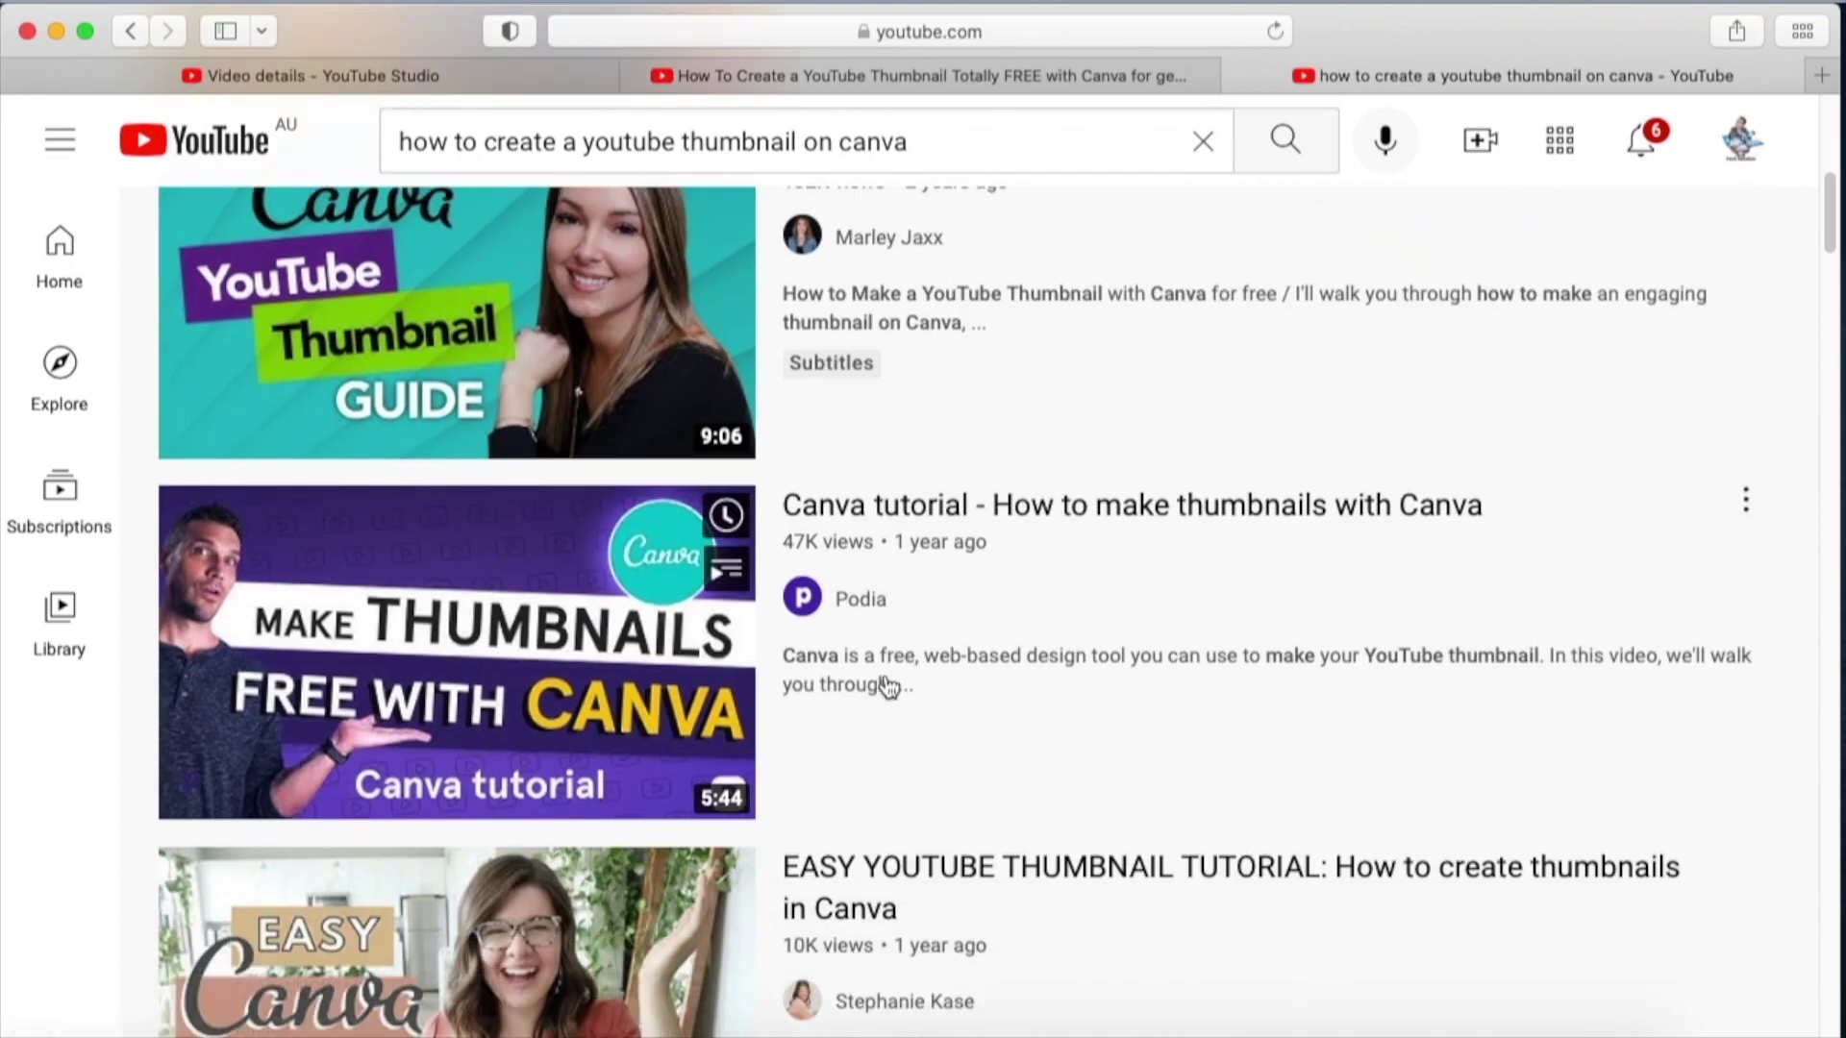
scroll(889, 685, down, 2)
scroll(898, 642, up, 10)
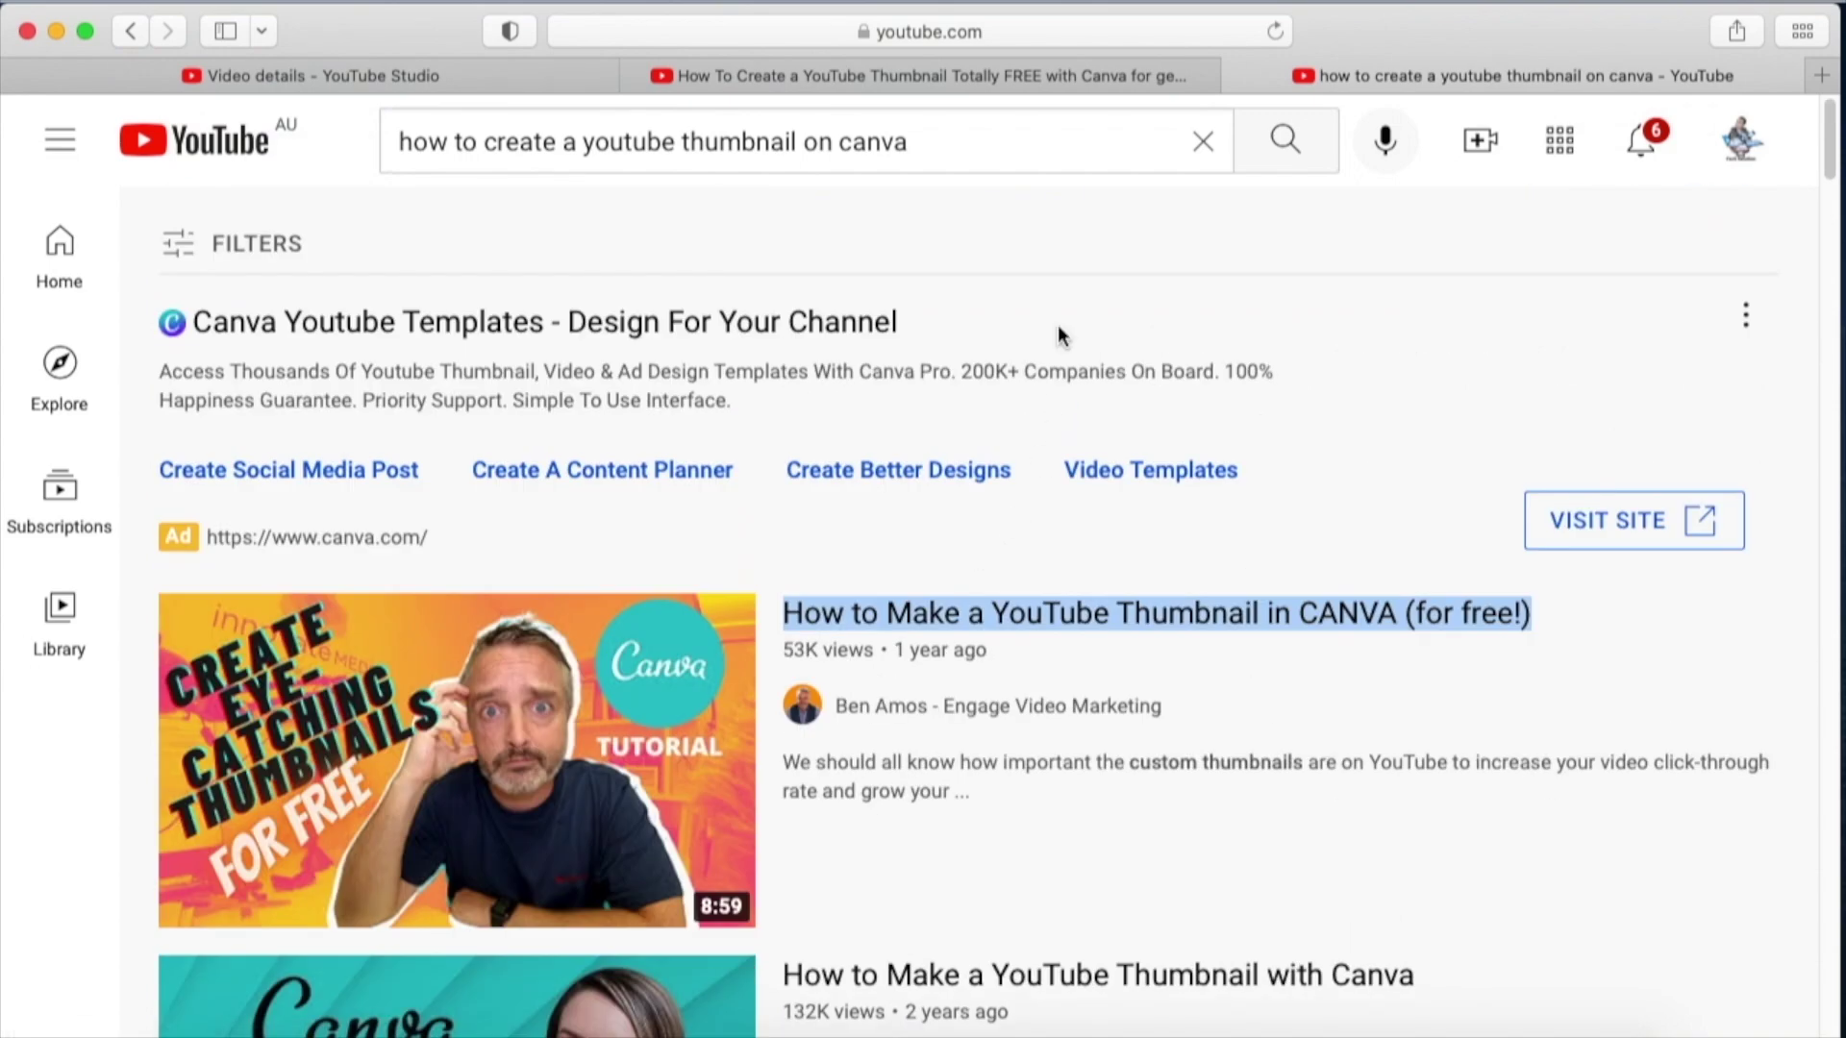
- Switch to YouTube Studio and open the details of "How To Create a YouTube Thumbnail Totally FREE with Canva for getting more click"
click(470, 83)
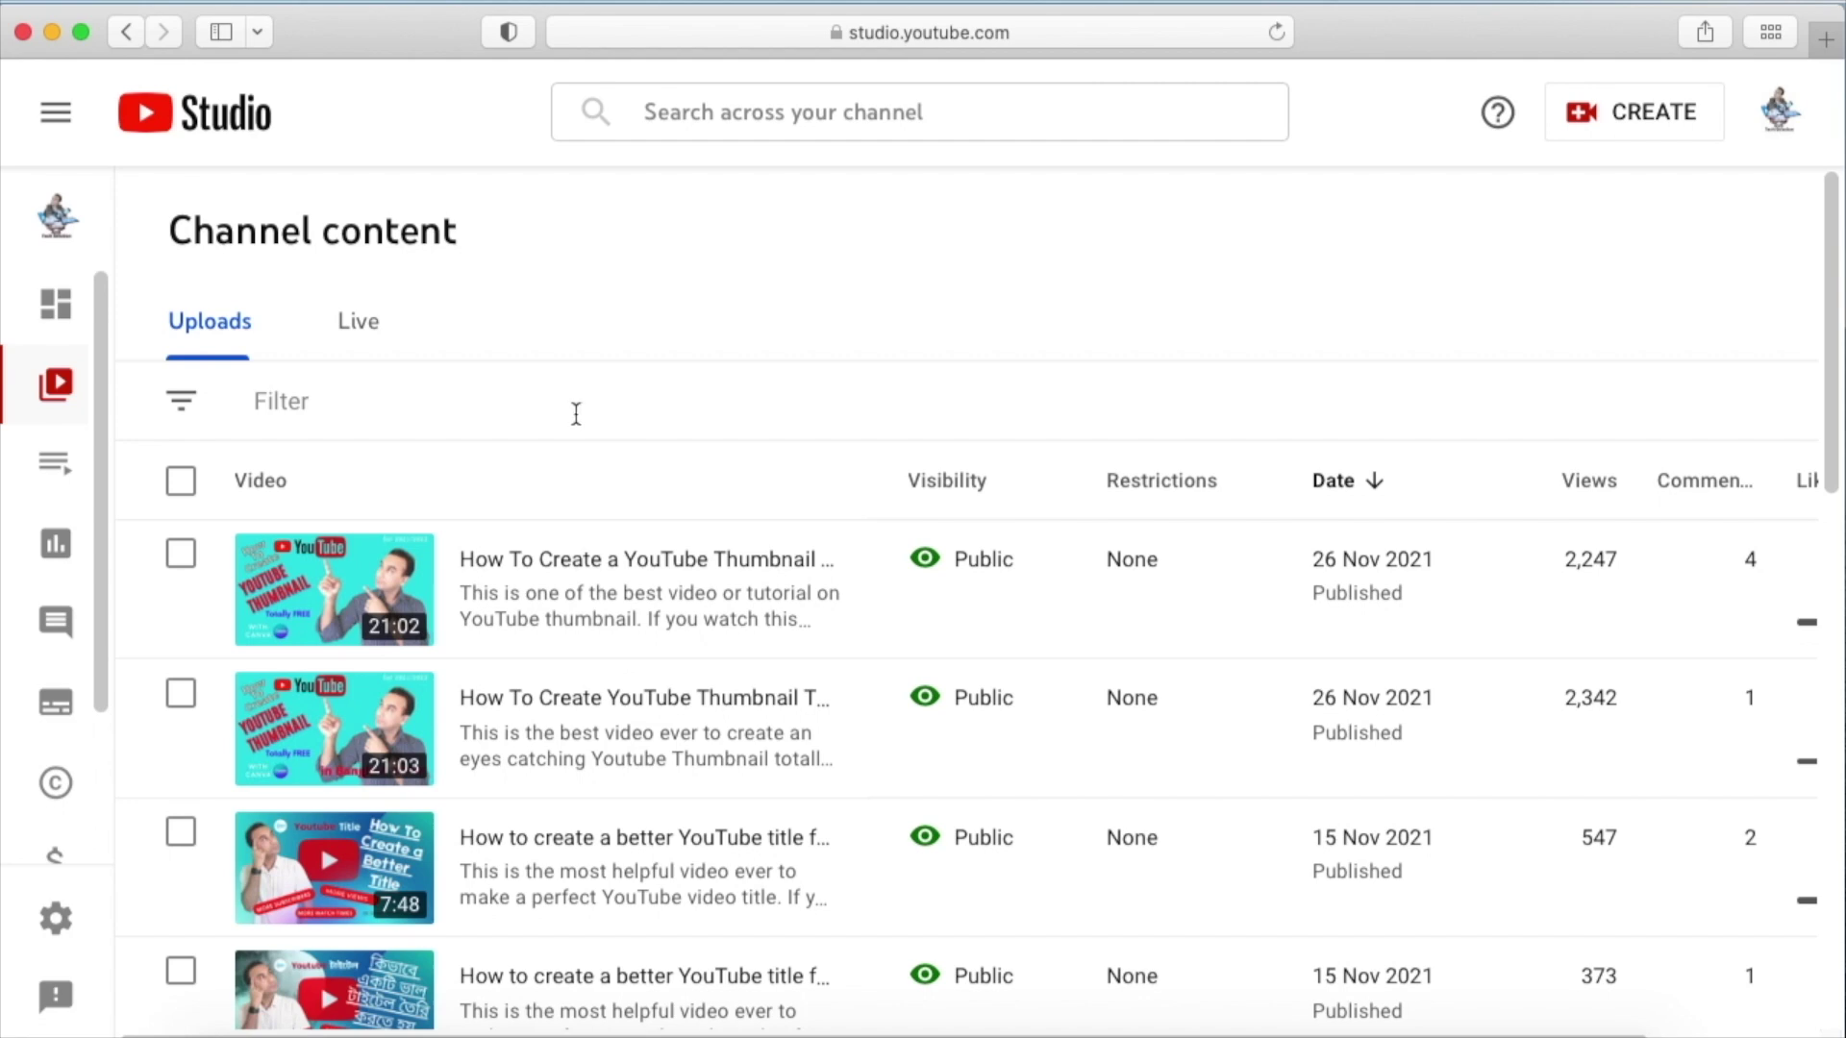
click(492, 589)
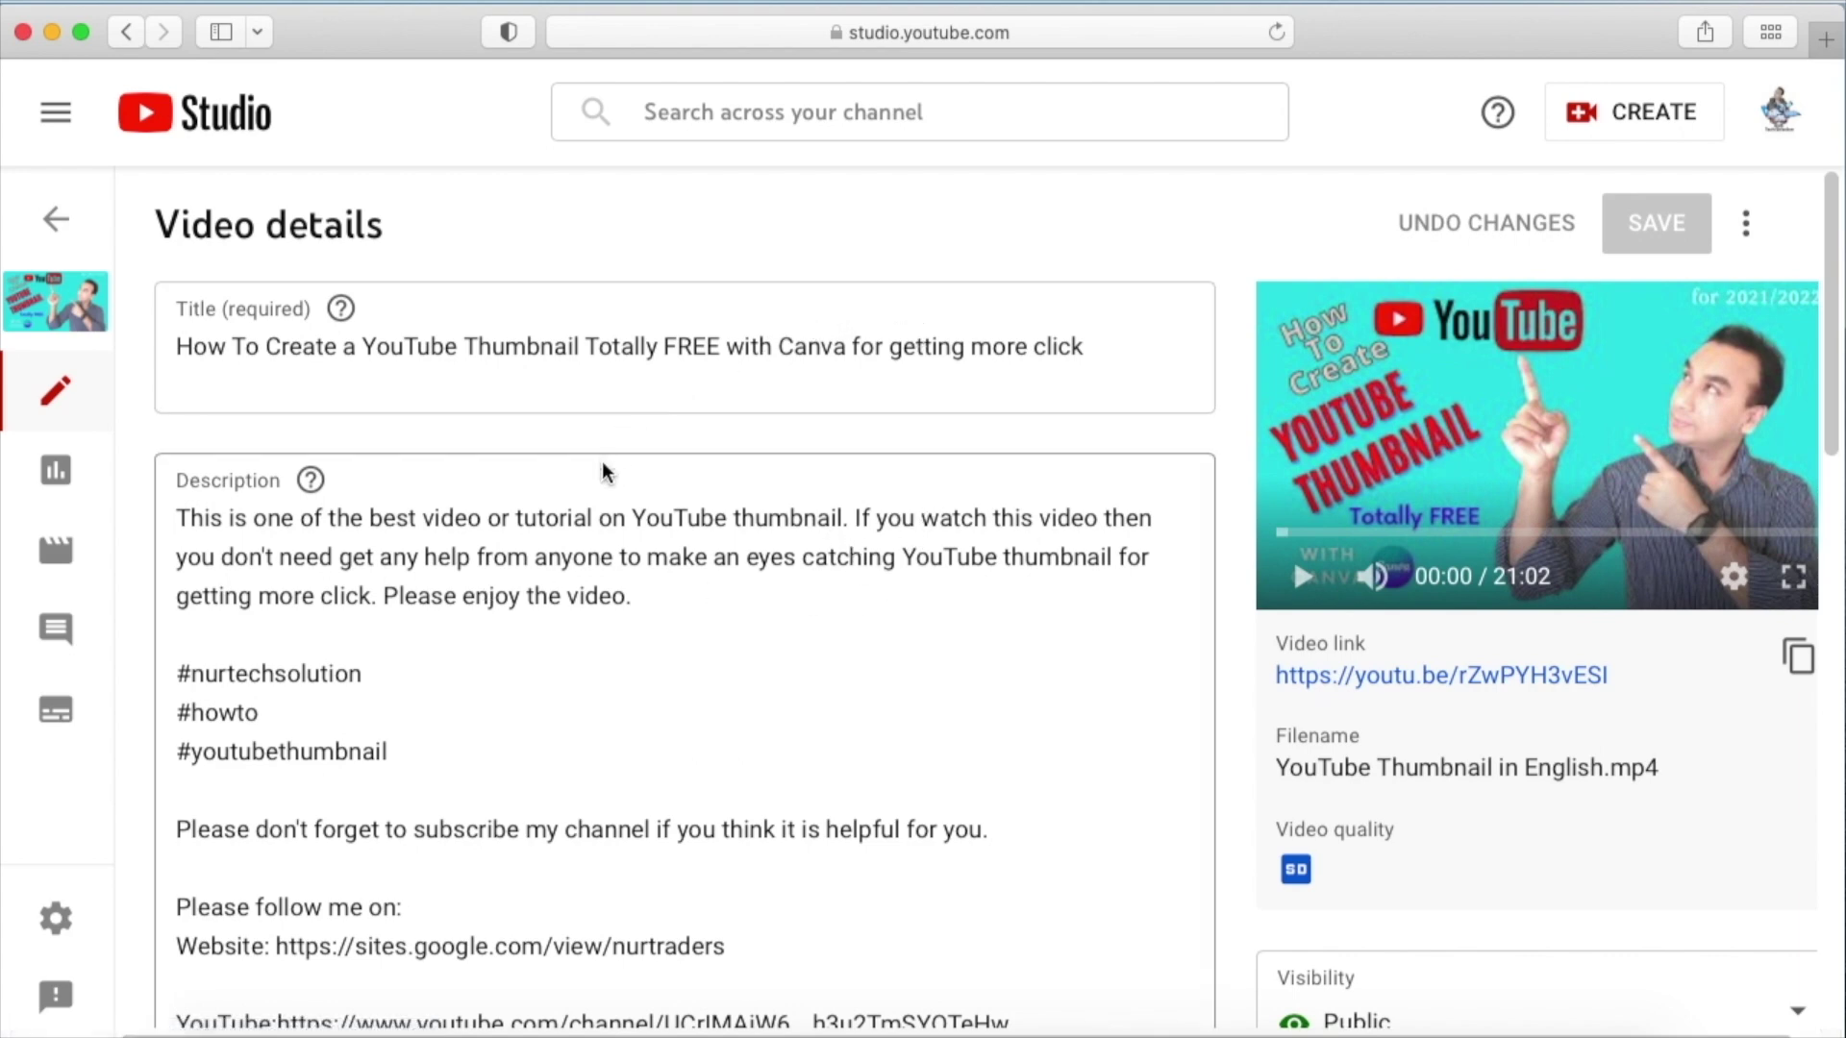
- Look over the video's description, thumbnail, playlist and audience settings and check the requirement for adding subtitles
scroll(784, 871, down, 15)
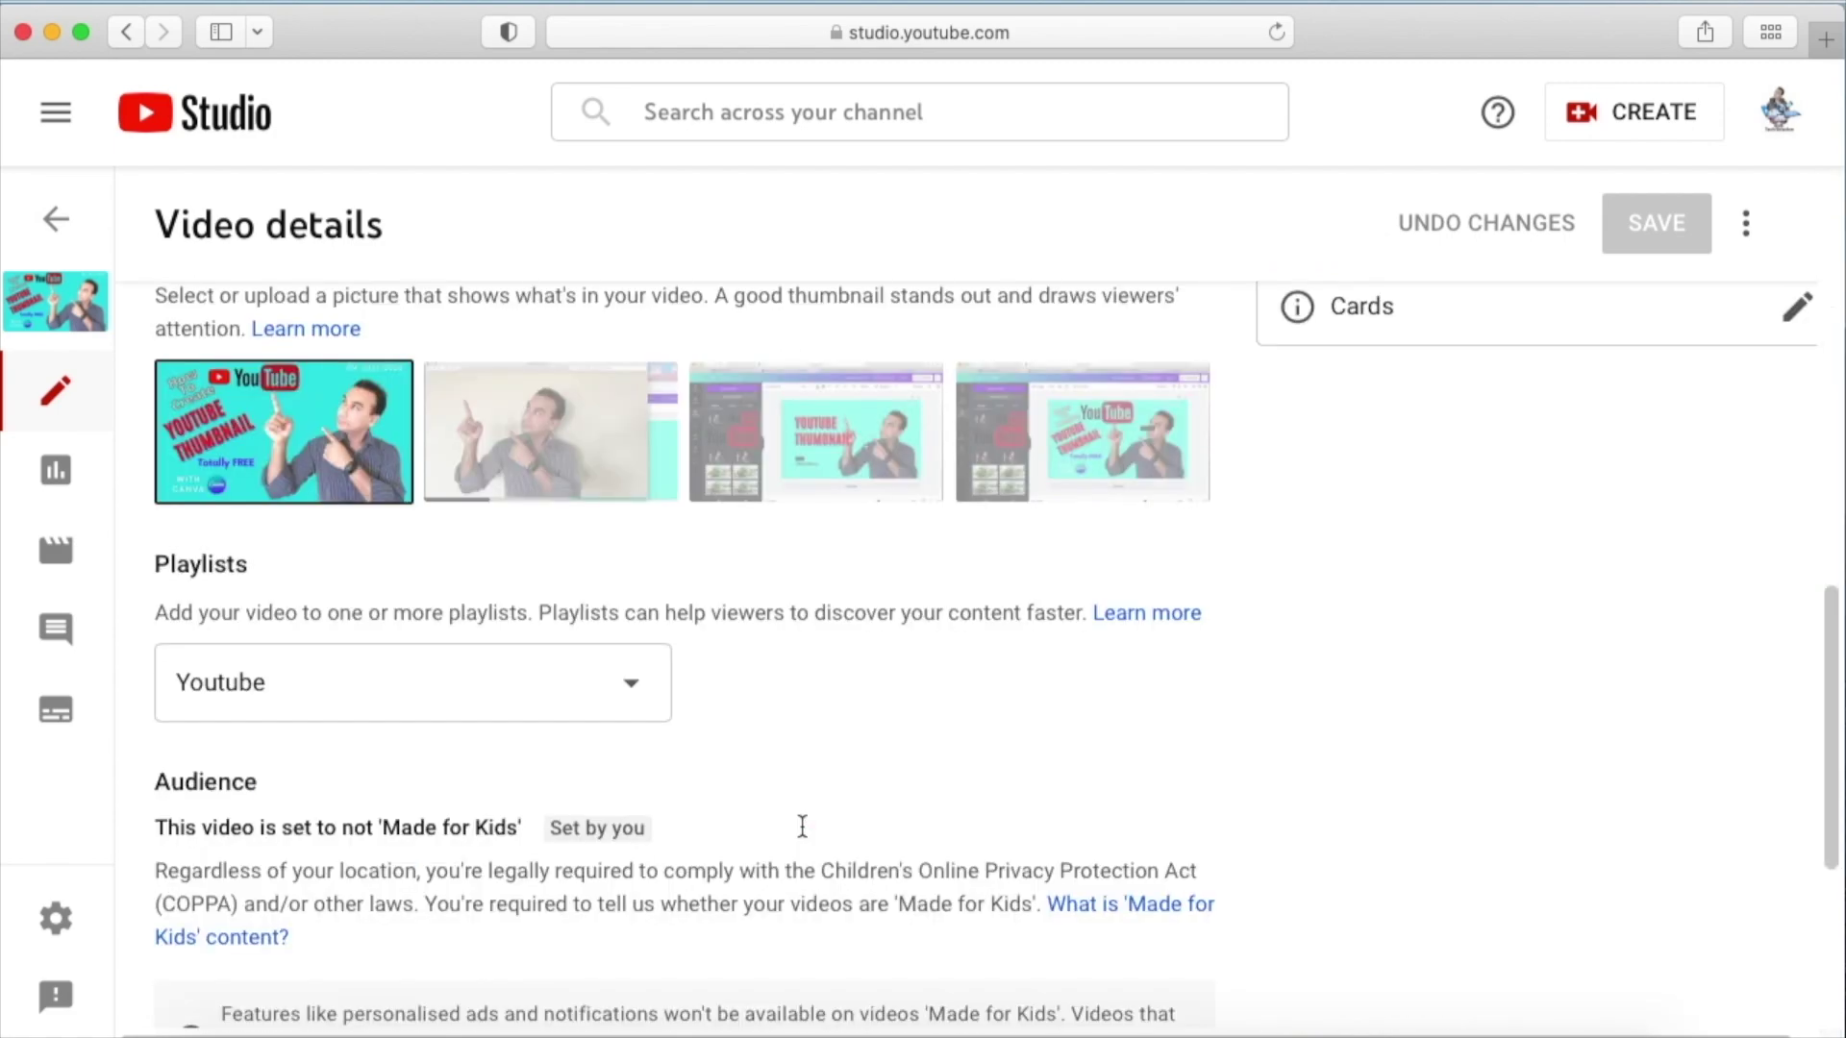
scroll(806, 836, up, 15)
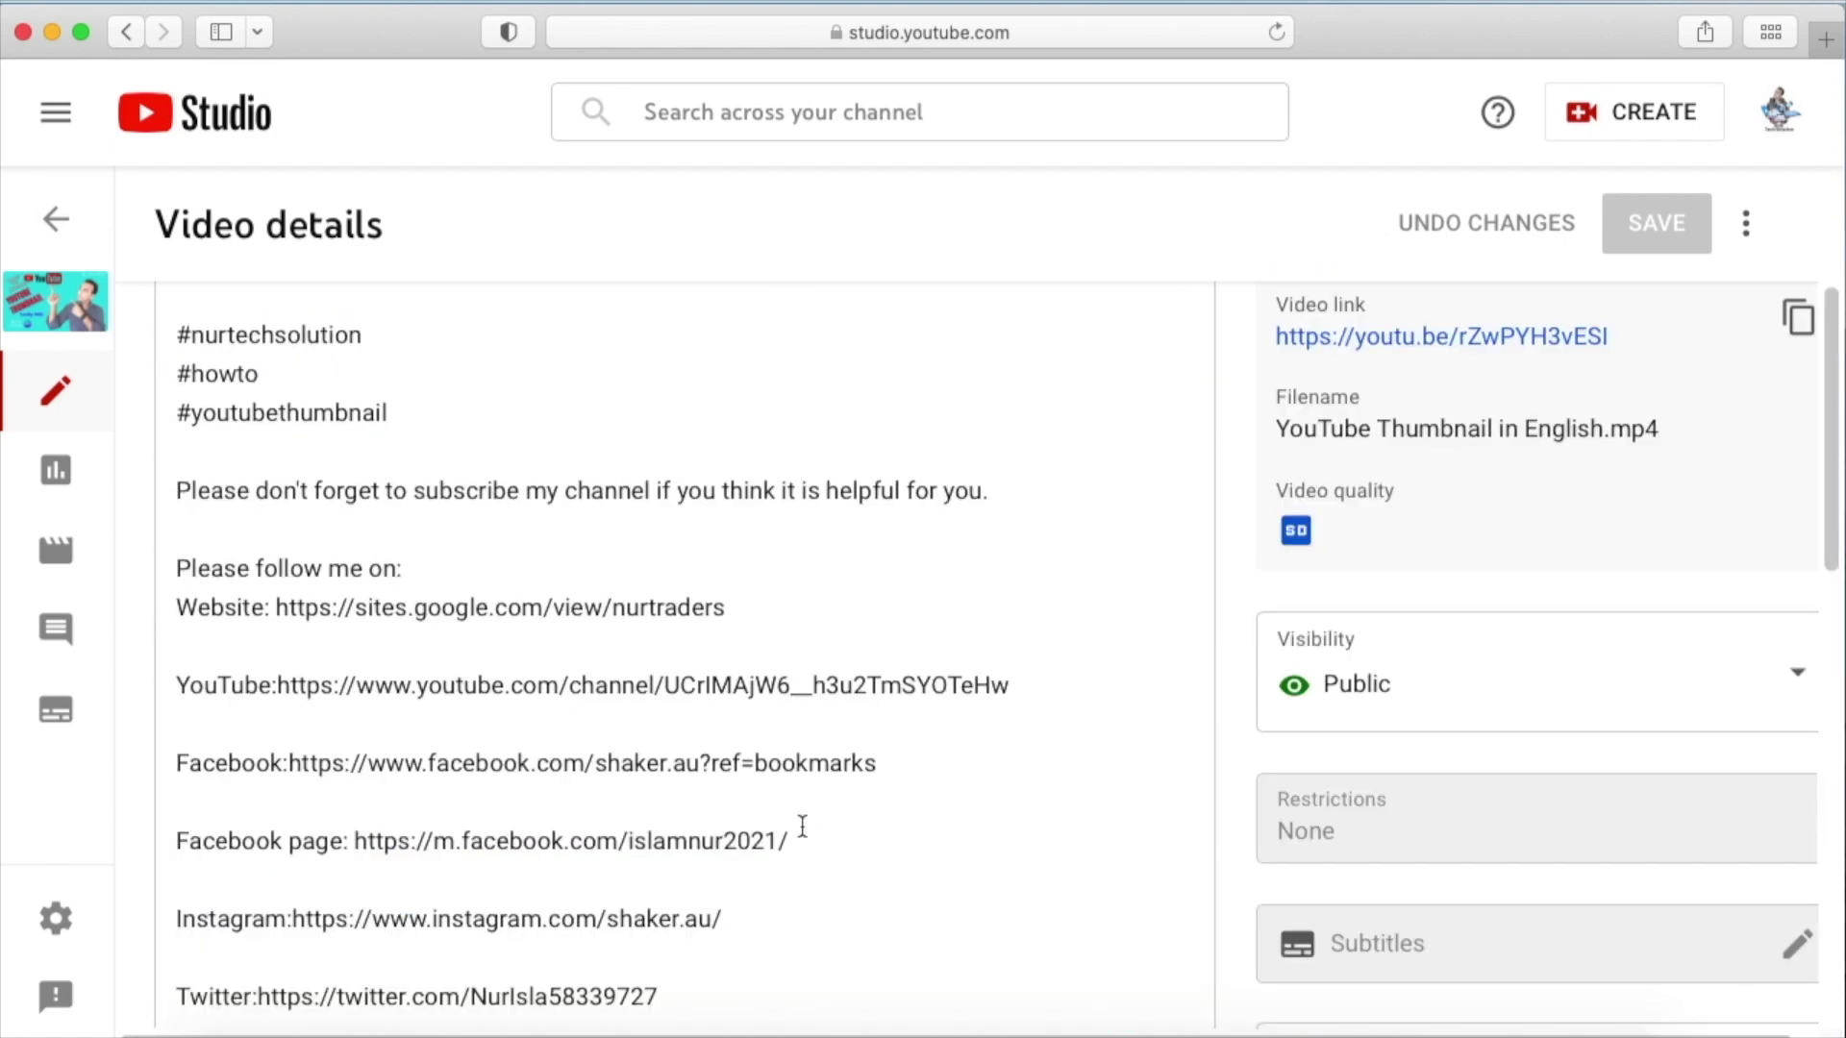
scroll(748, 740, down, 3)
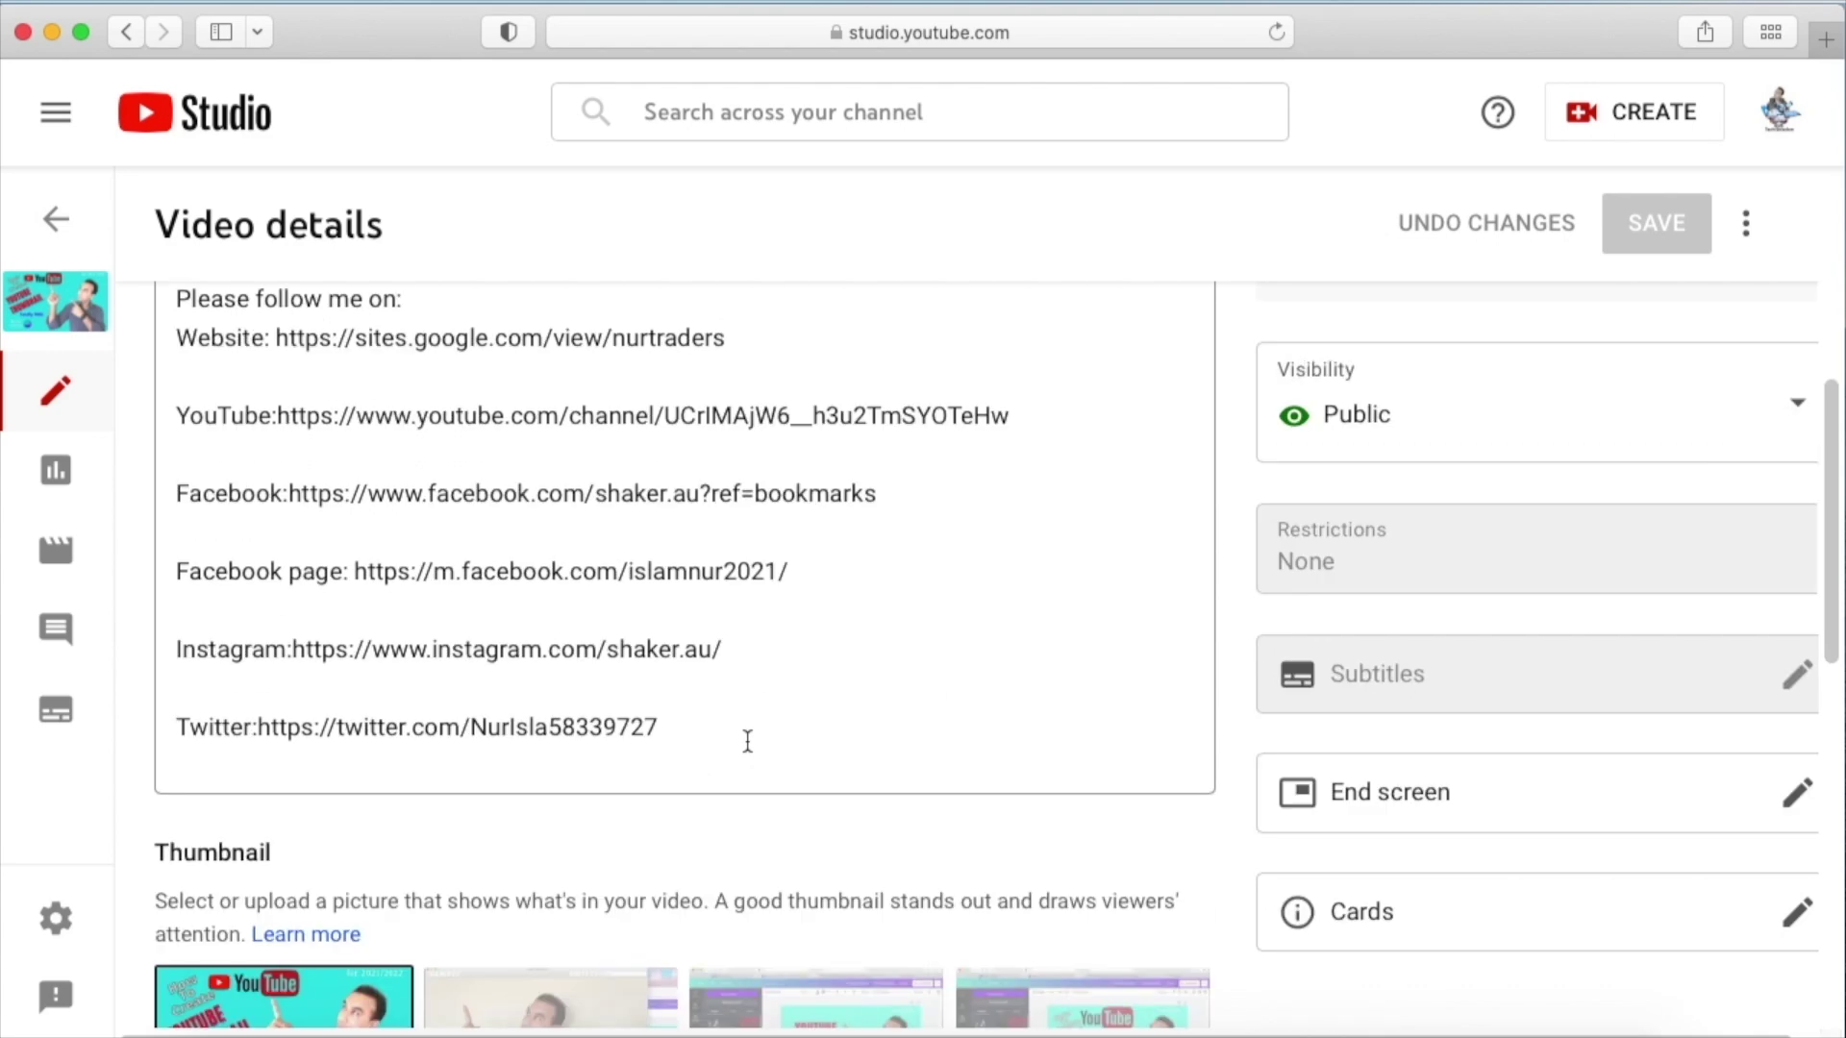
scroll(748, 740, up, 5)
scroll(748, 740, down, 1)
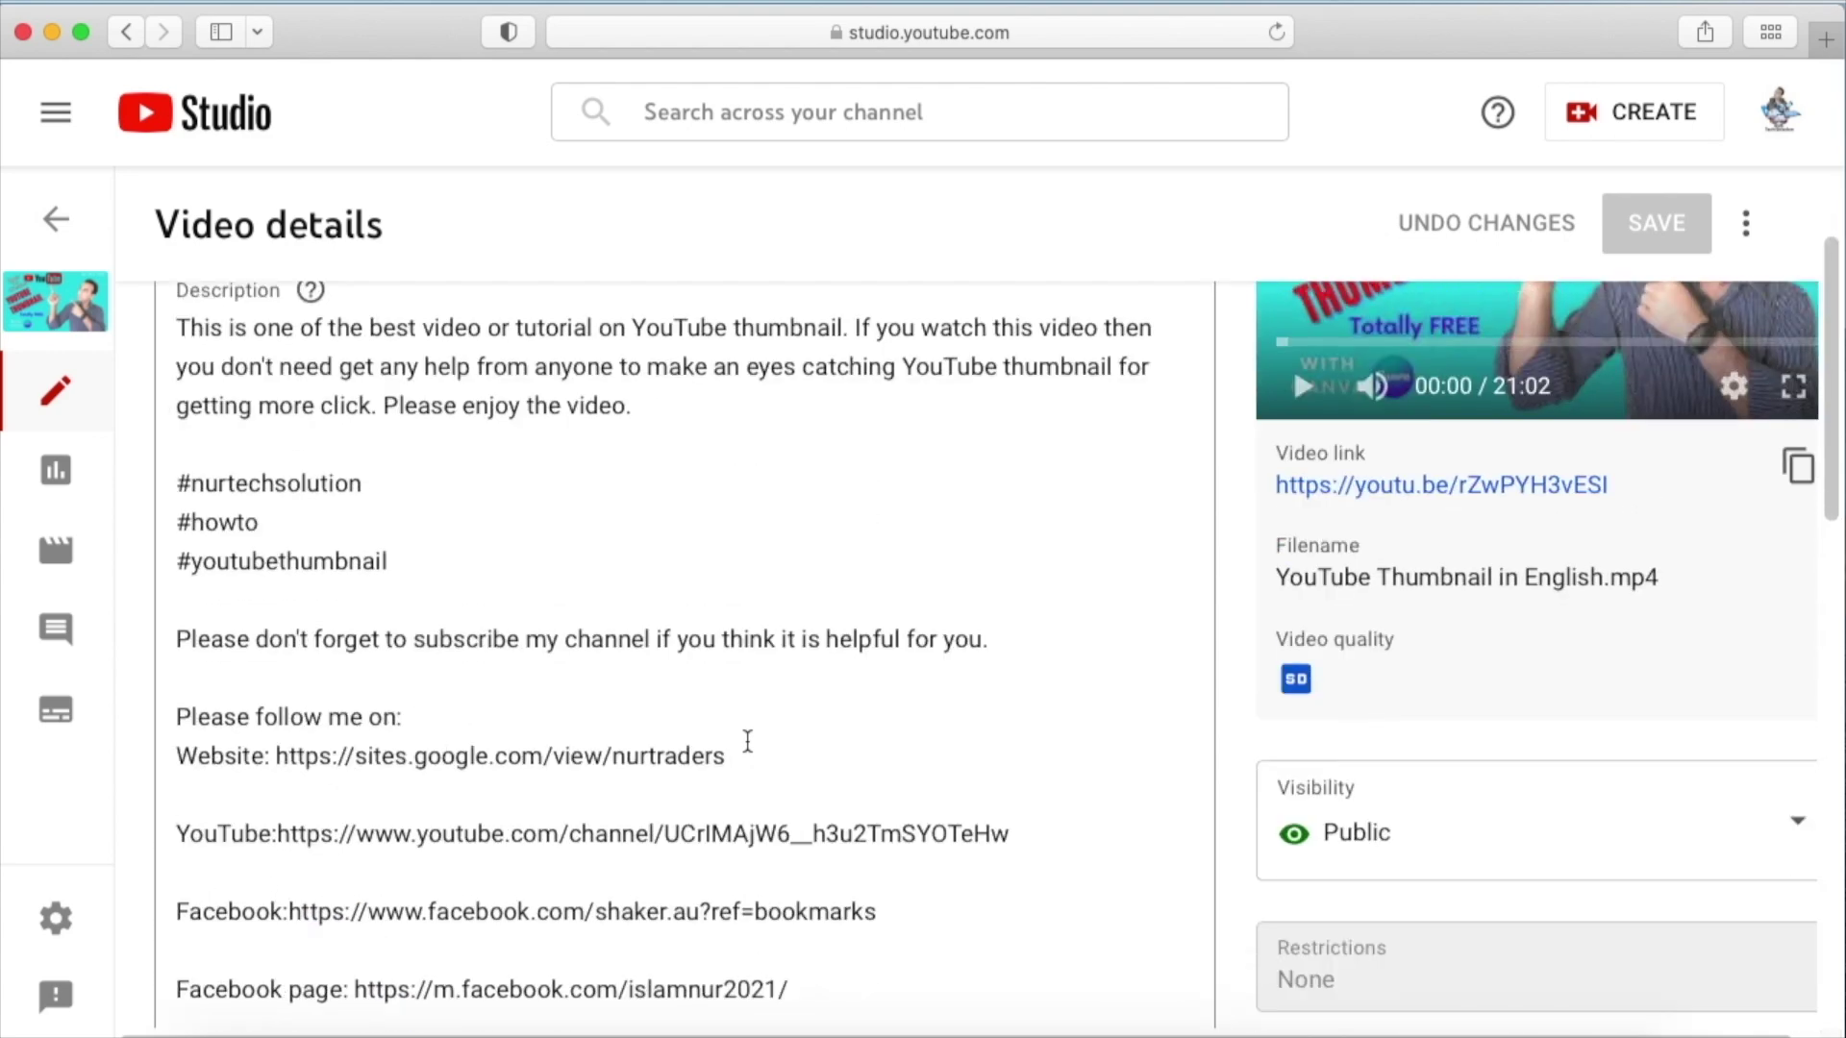
scroll(748, 740, up, 2)
scroll(745, 741, down, 10)
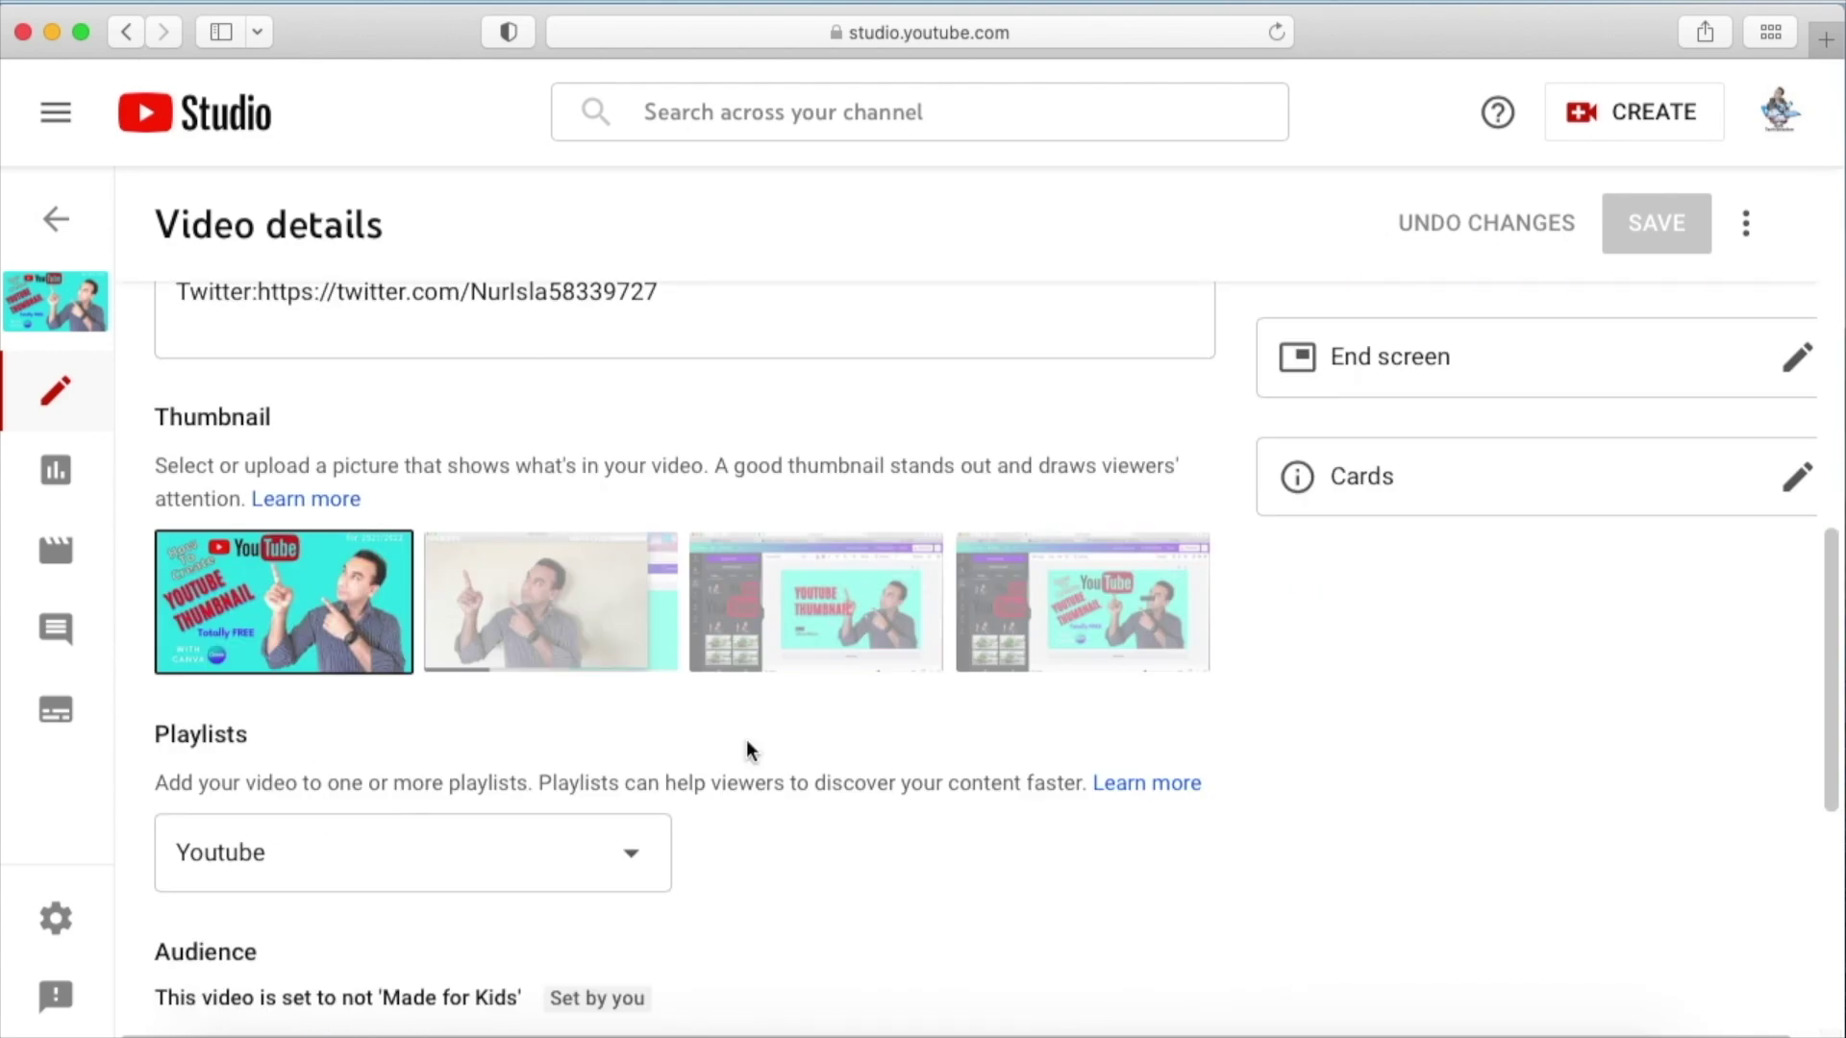
scroll(746, 741, up, 8)
scroll(748, 741, down, 5)
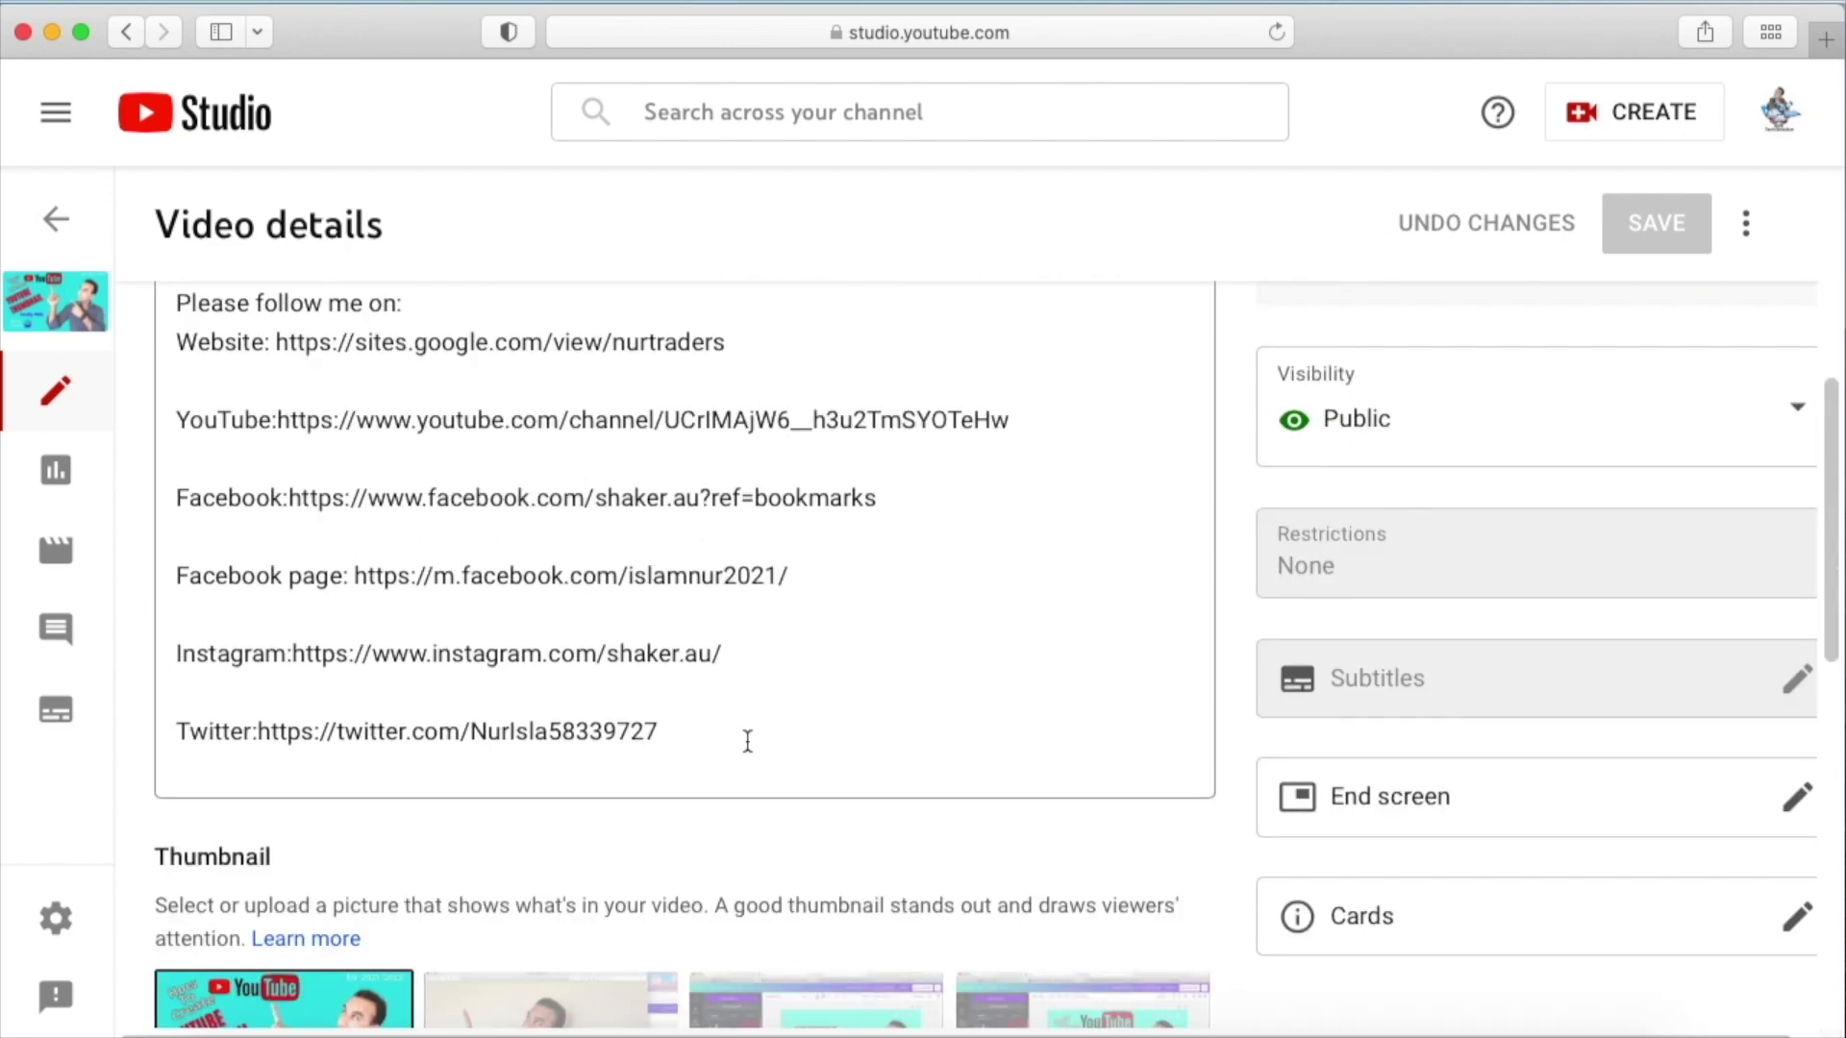
scroll(748, 740, down, 1)
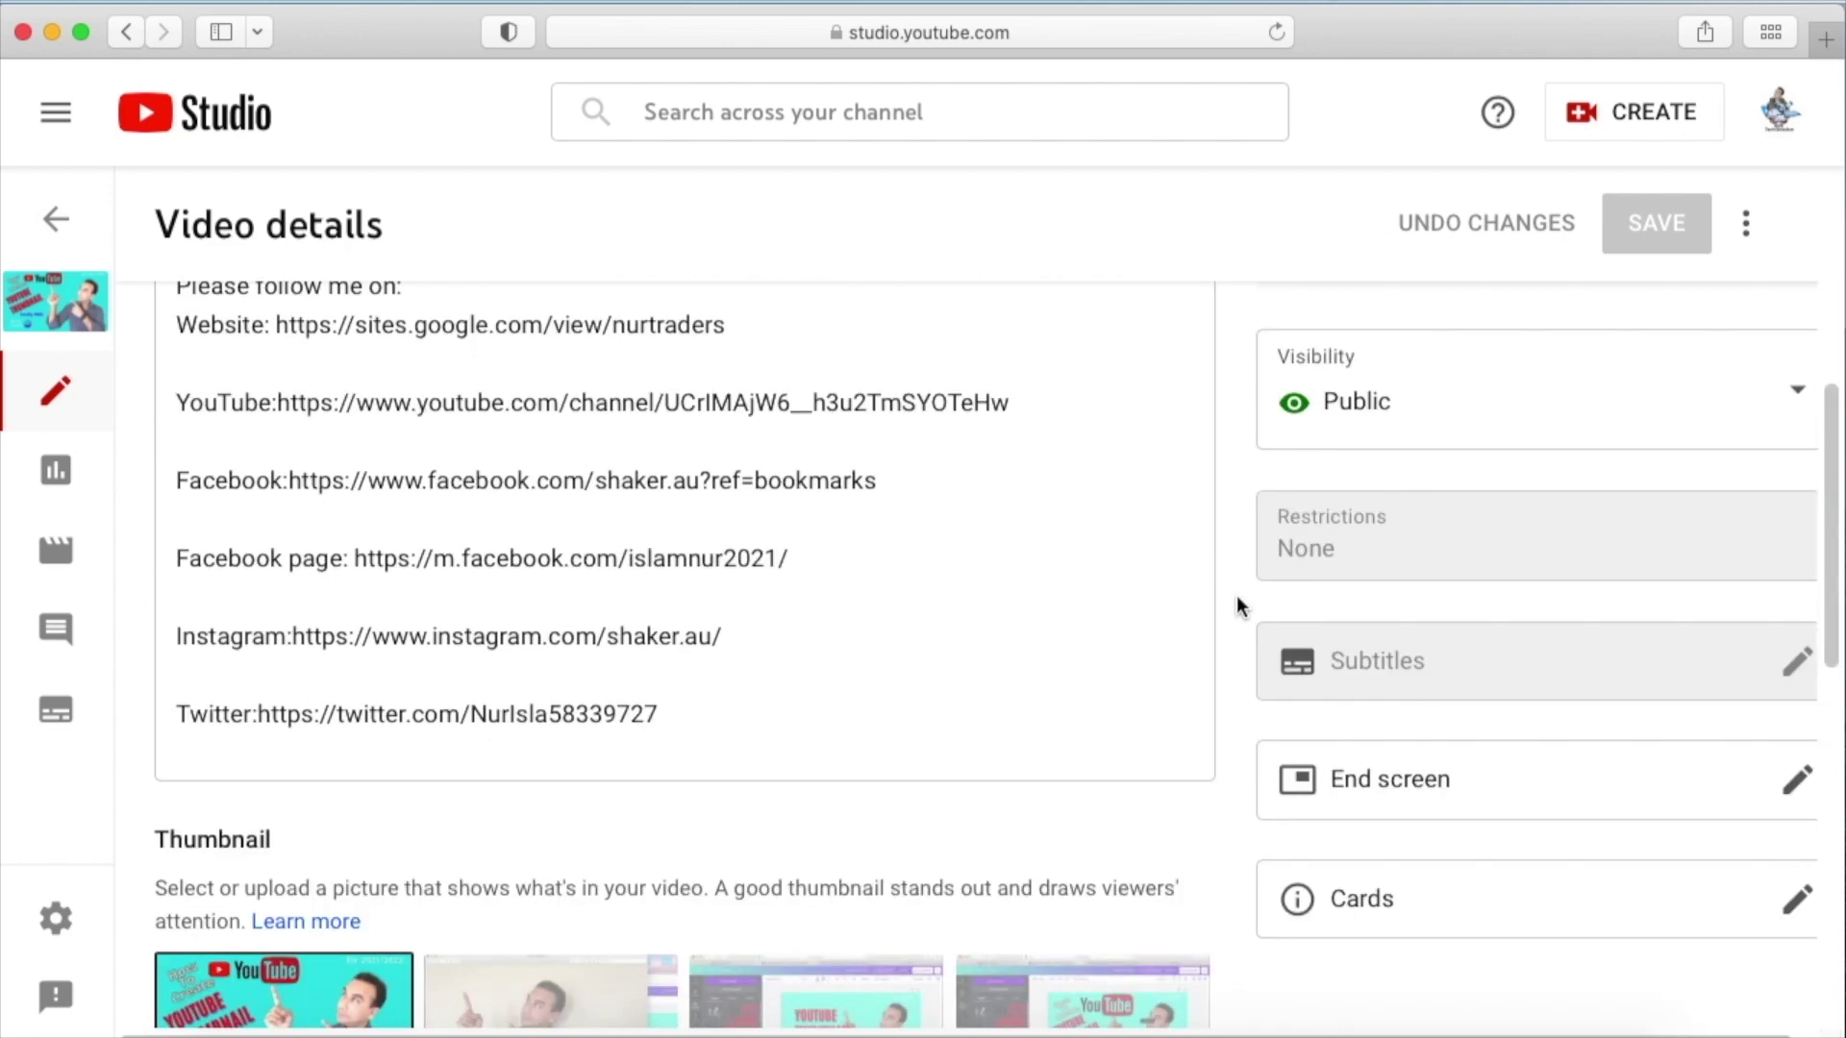
mouse_move(1800, 663)
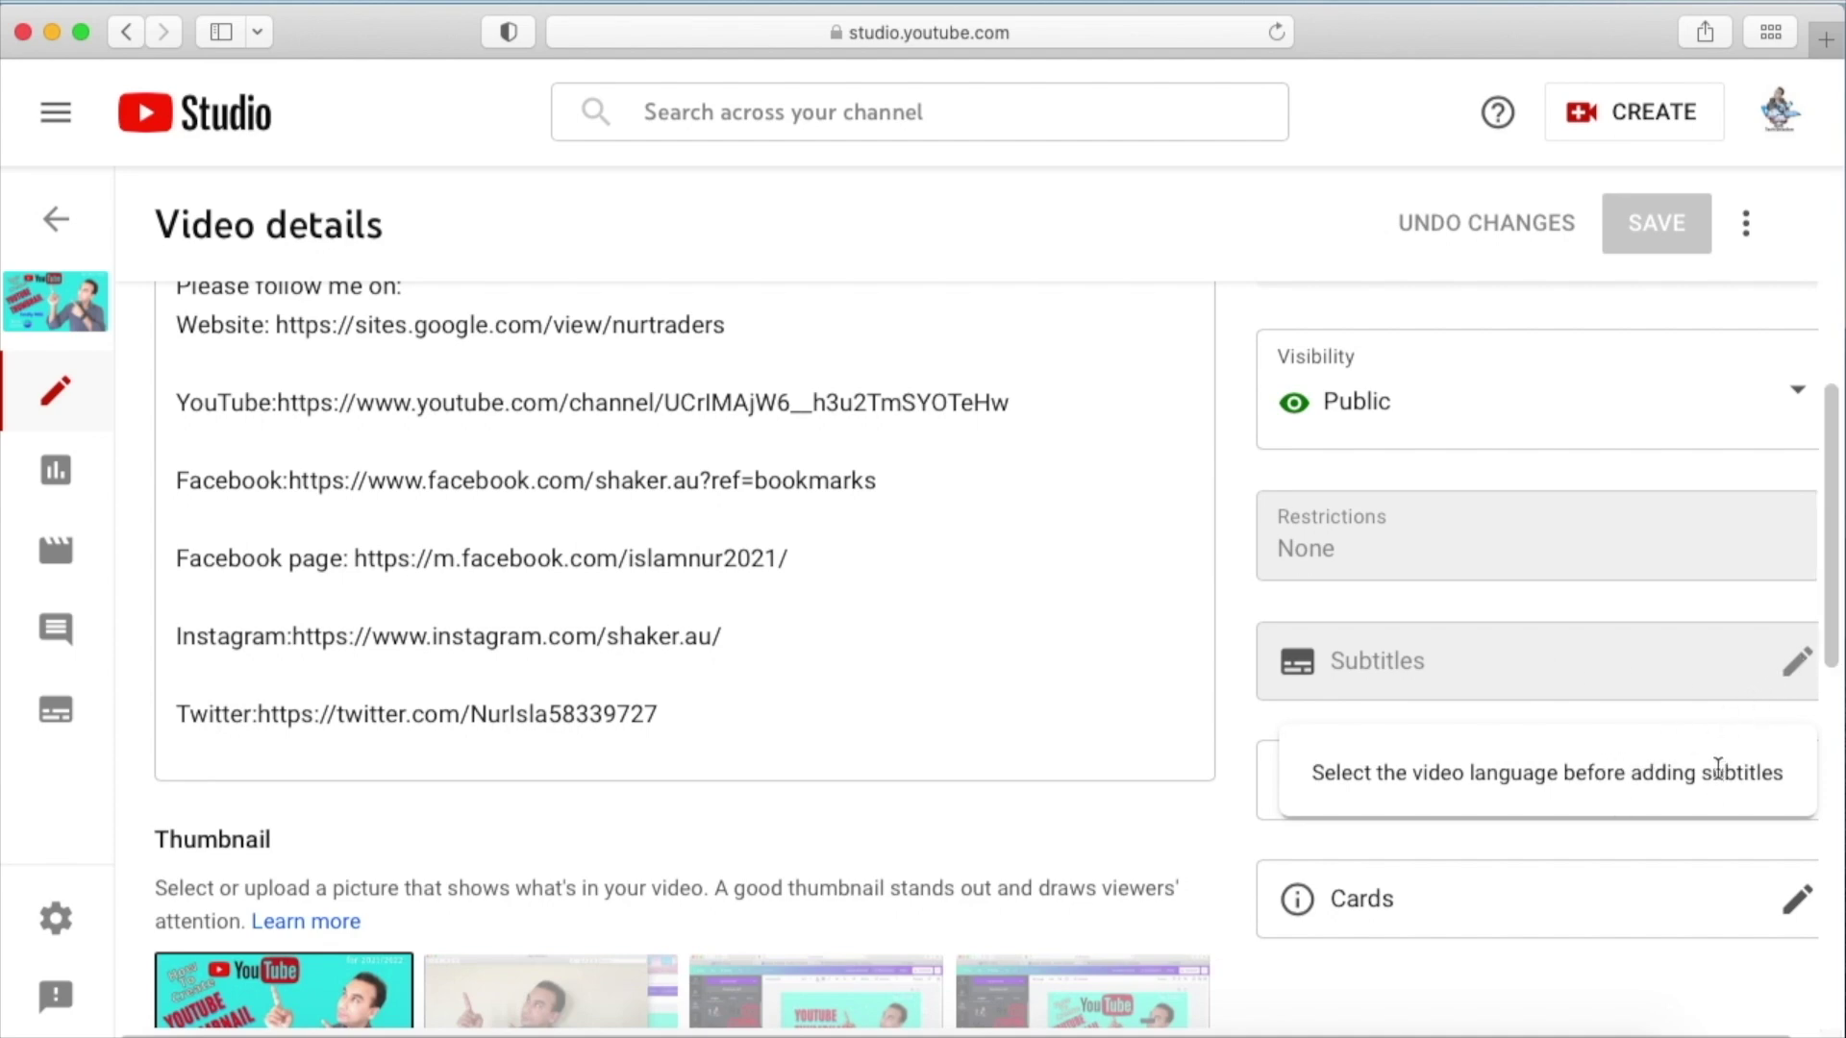
- Open the video's end screen editor and move the playhead to the start of the elements at 20:56:43
scroll(1104, 622, down, 3)
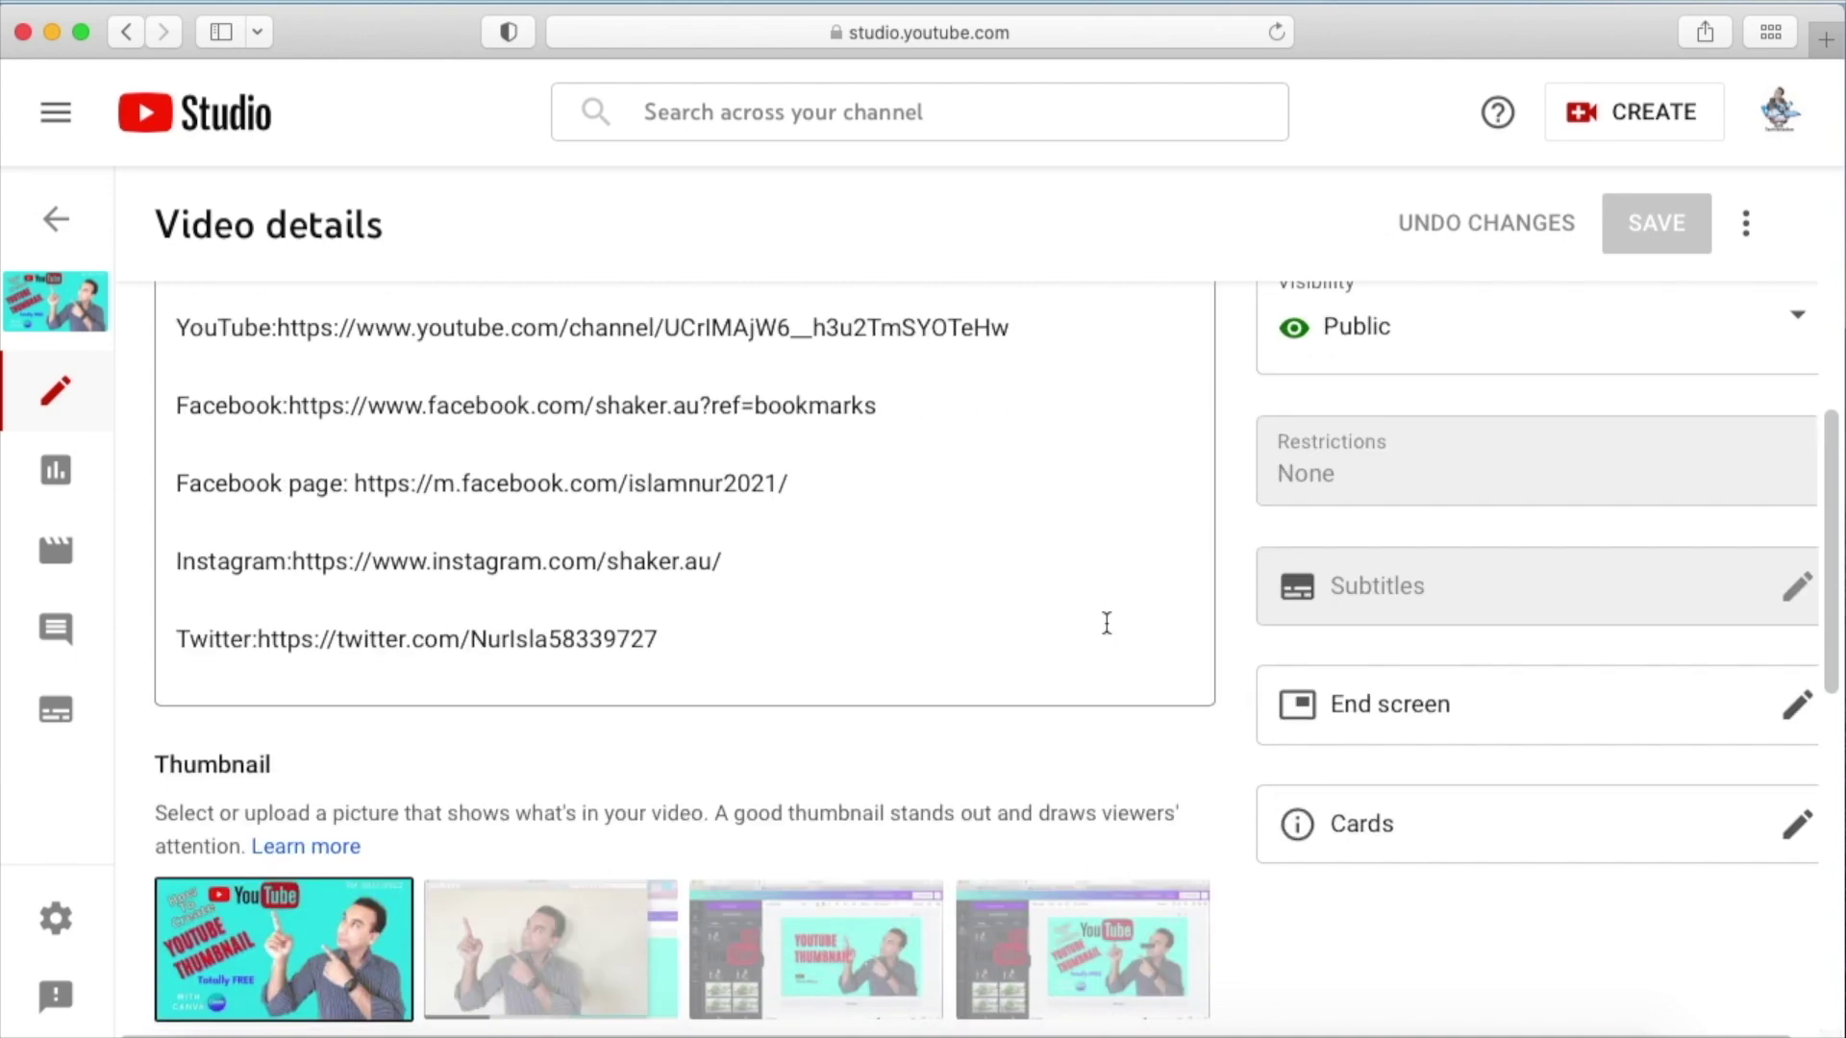
scroll(1049, 559, down, 1)
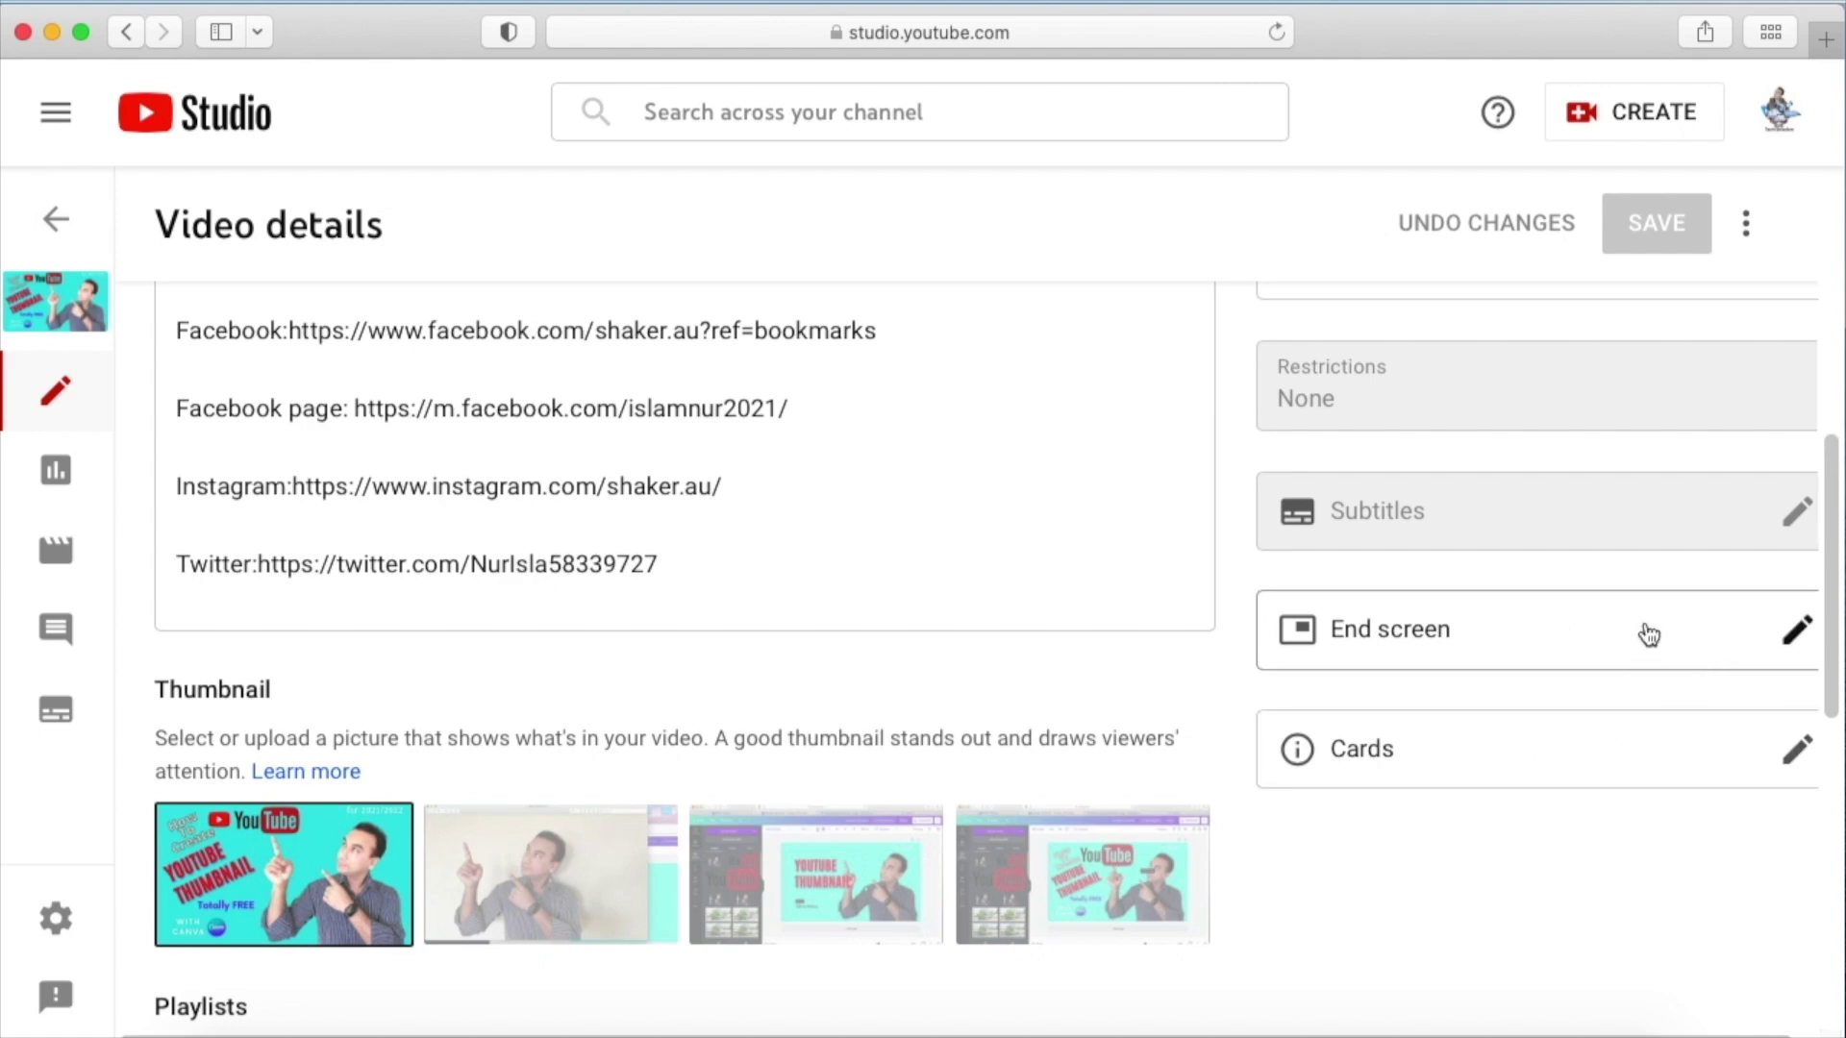
click(1791, 644)
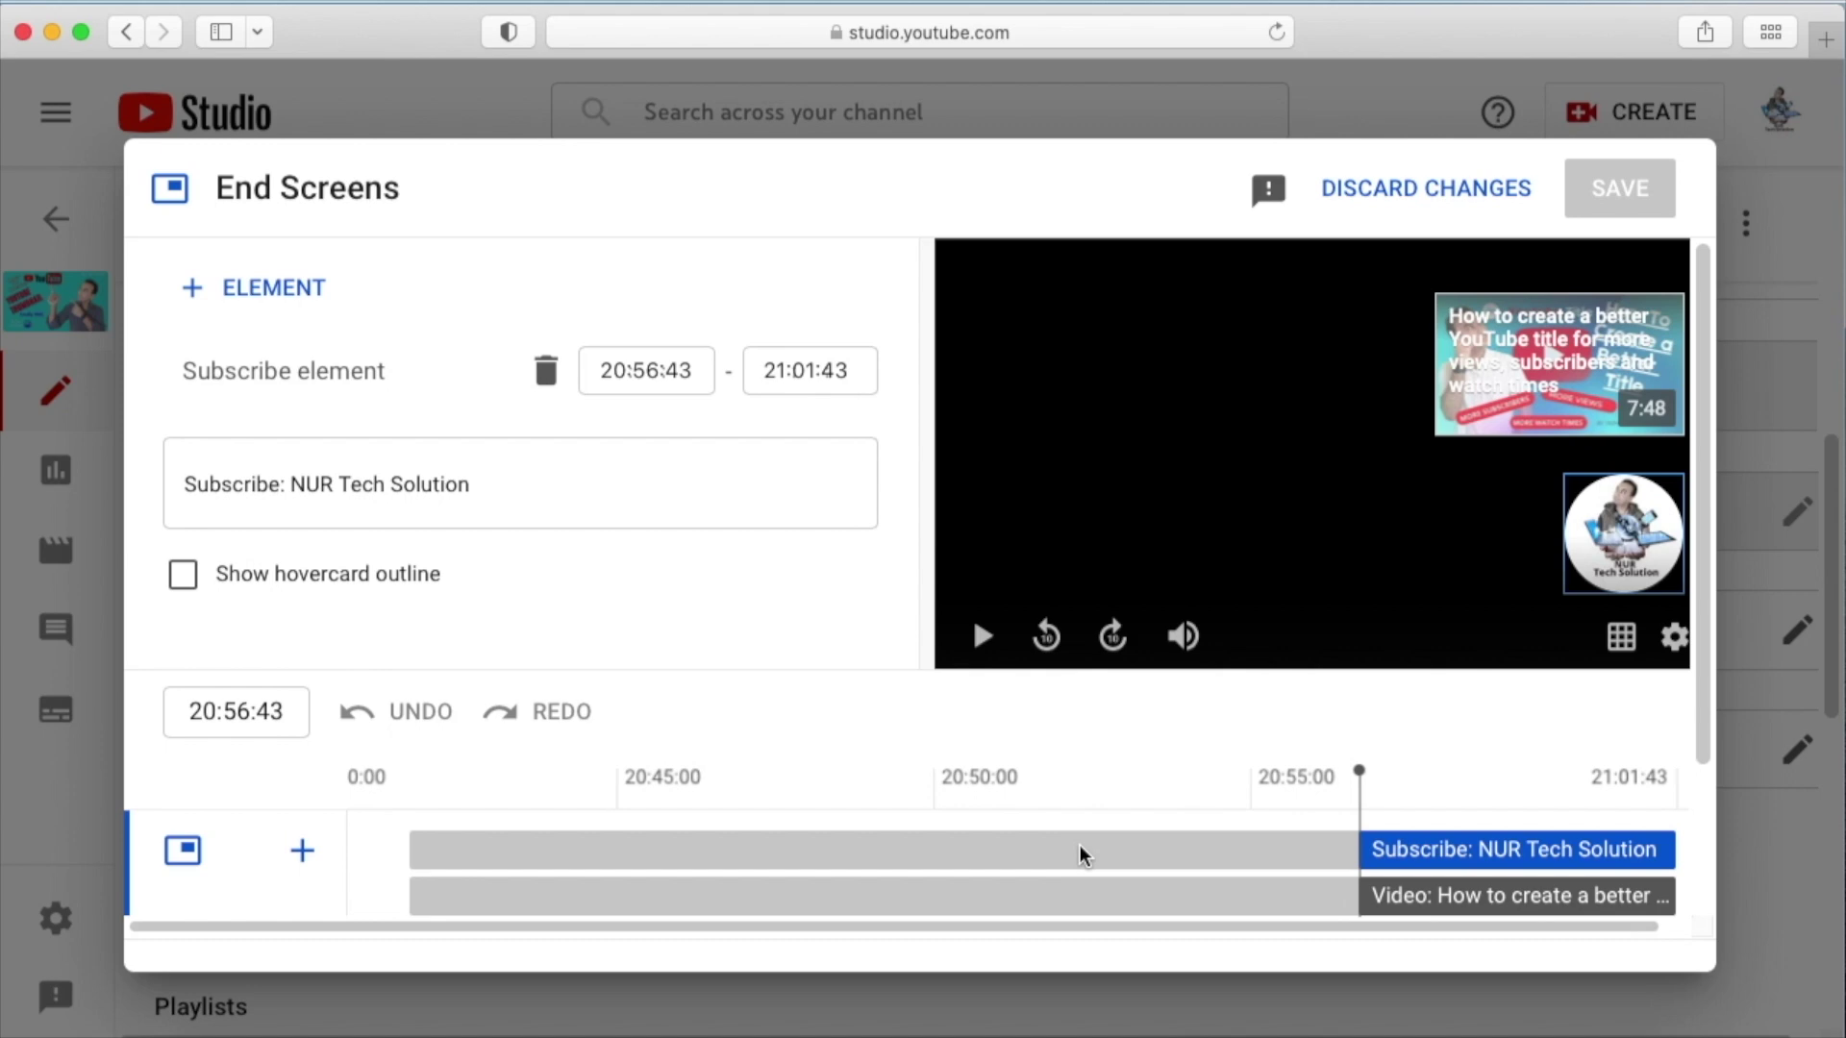
click(1327, 875)
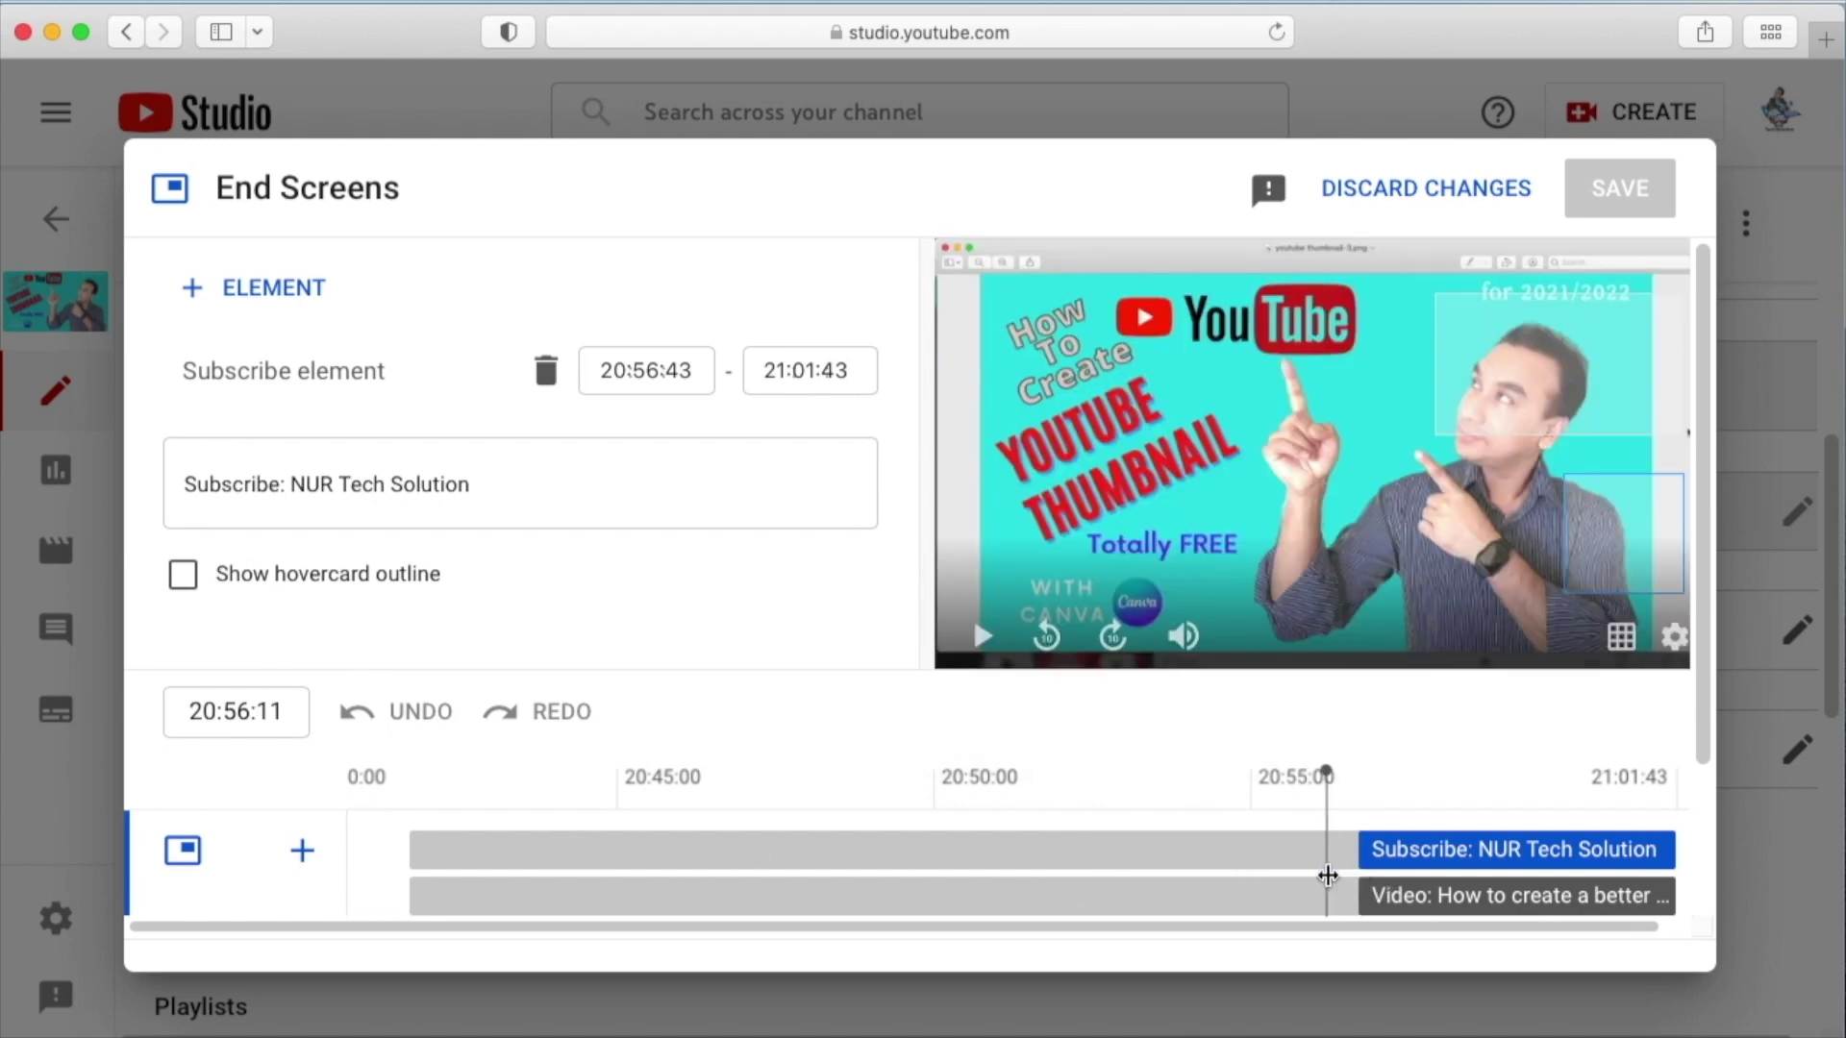
drag(1333, 874, 1363, 872)
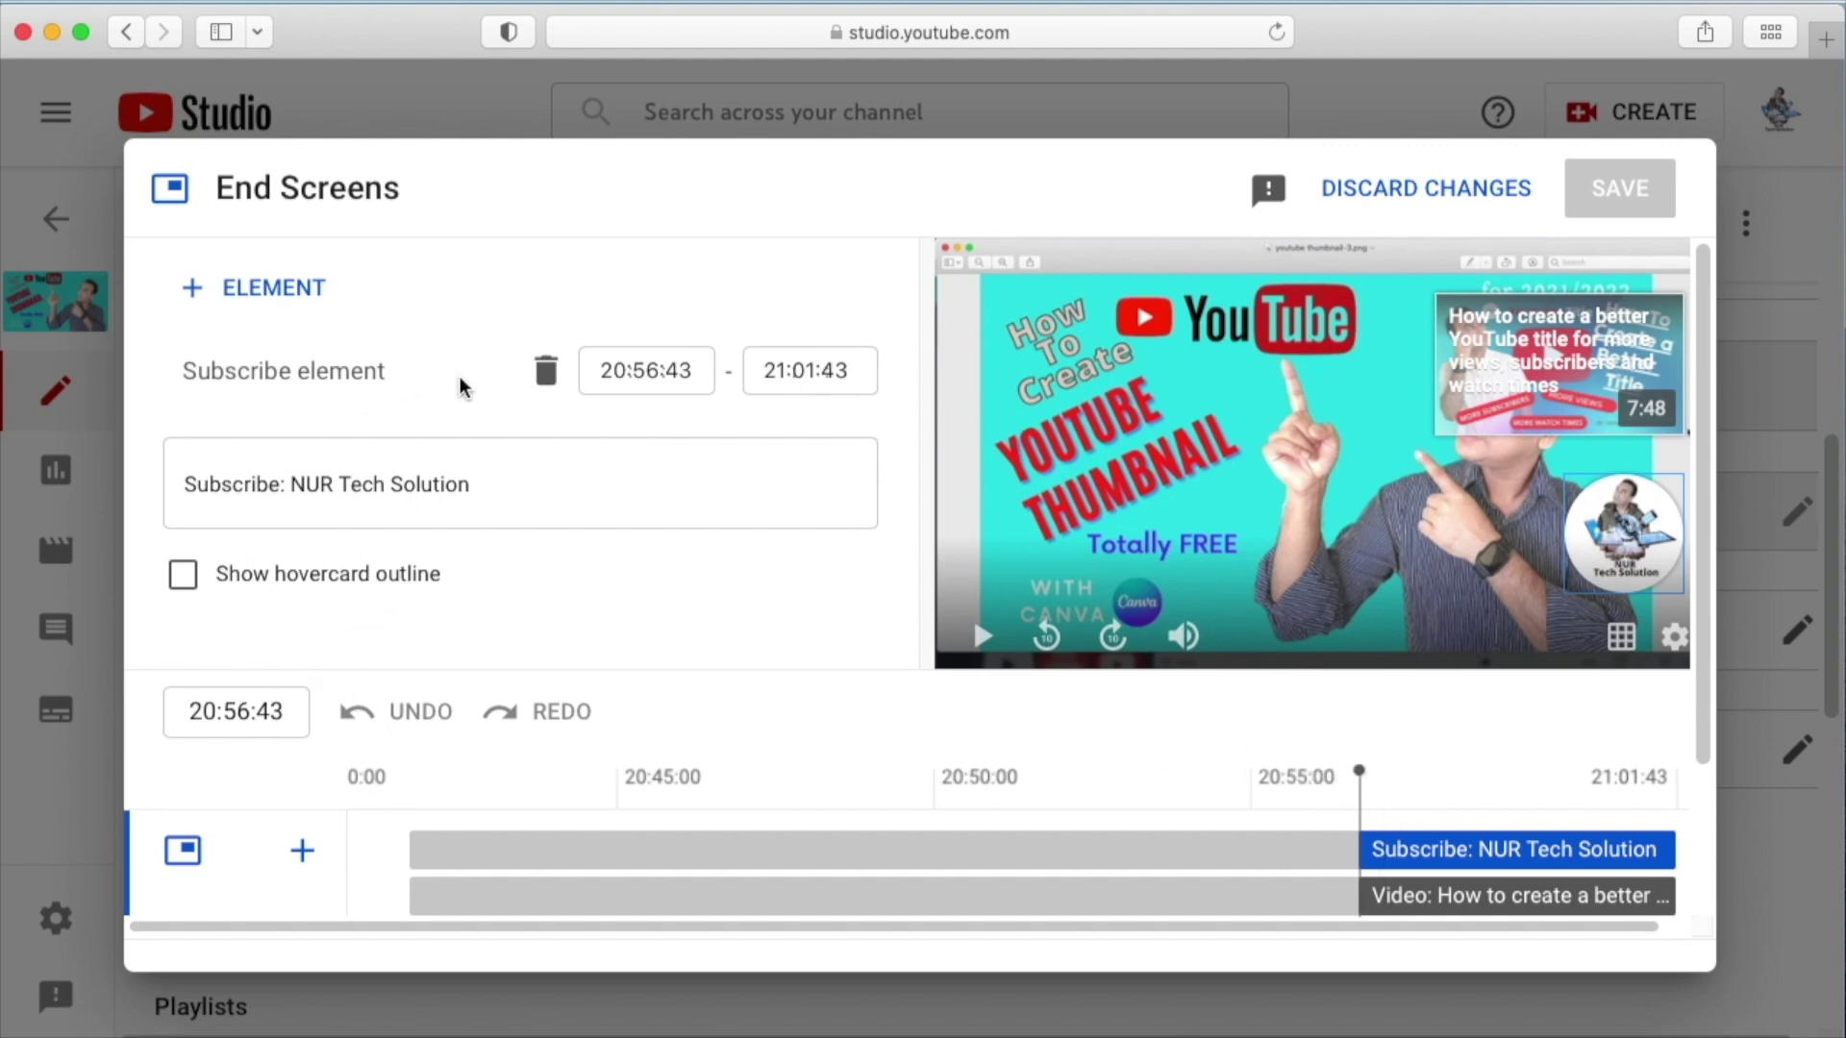
- Delete the end screen's subscribe and video elements and apply the template with 1 video, 1 playlist, 1 subscribe
click(546, 375)
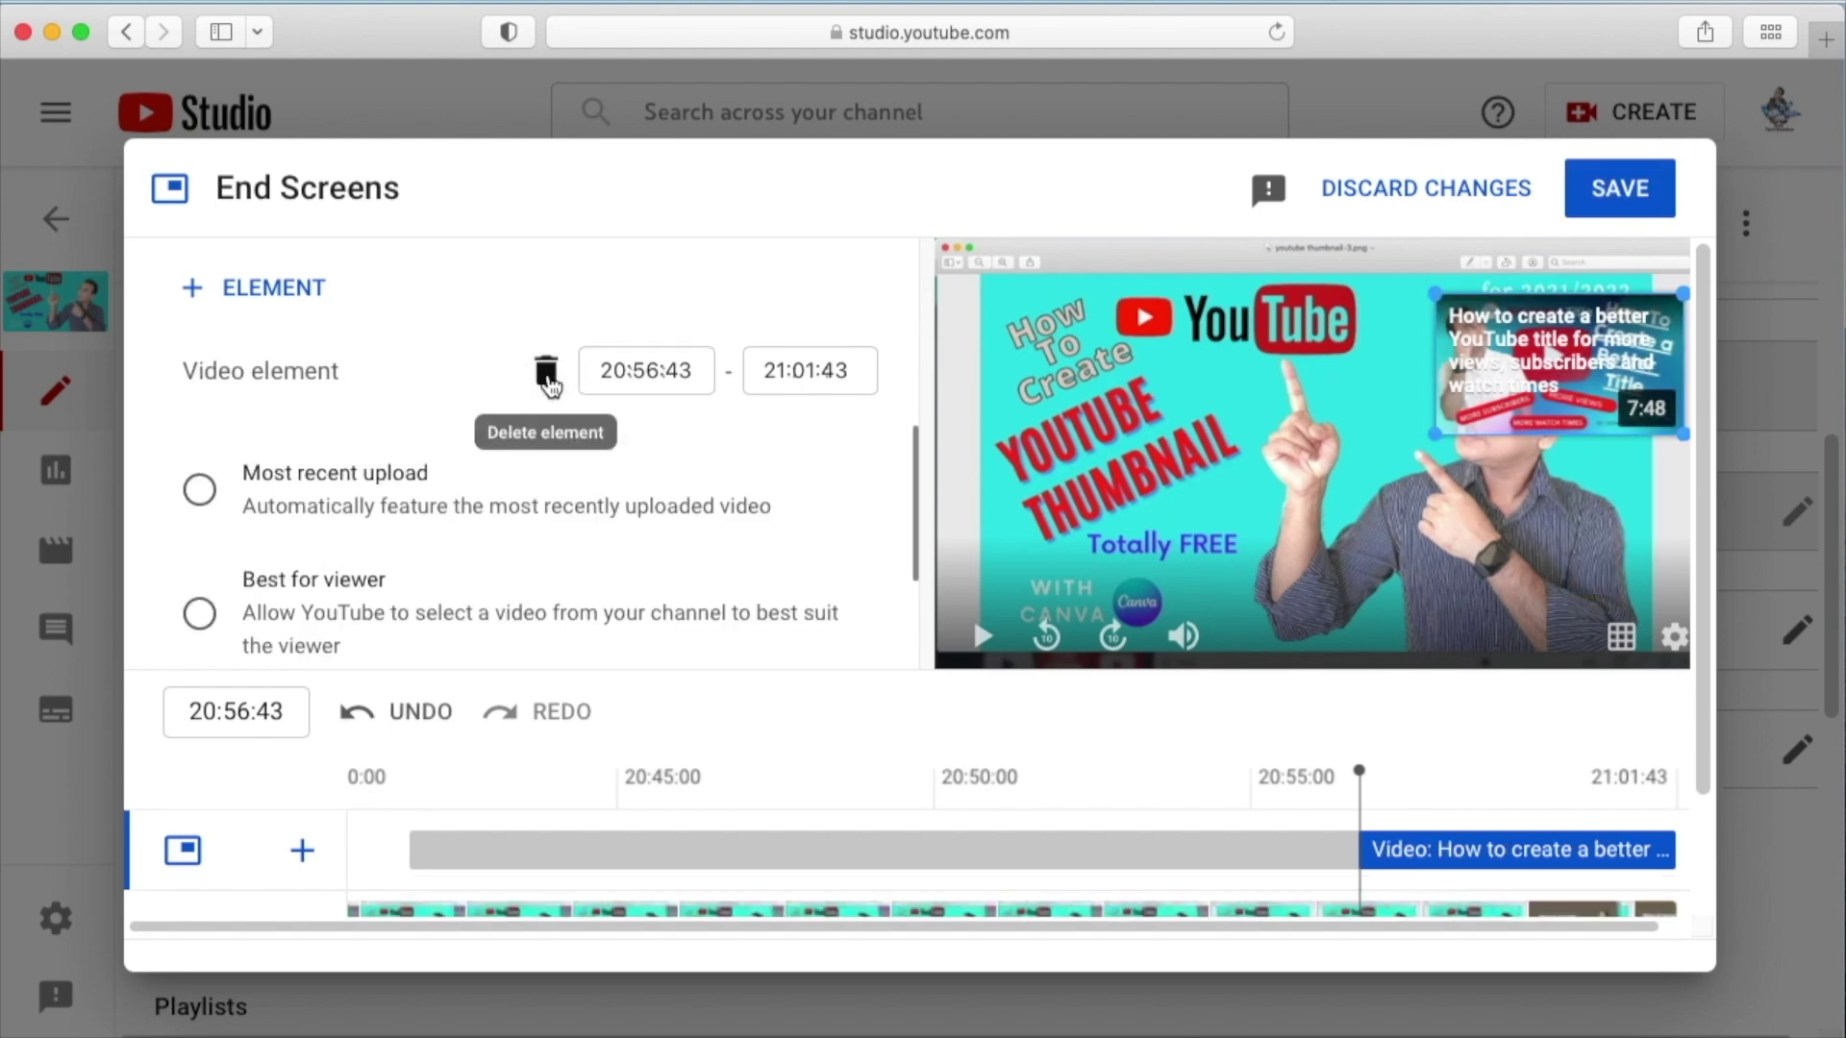
click(546, 373)
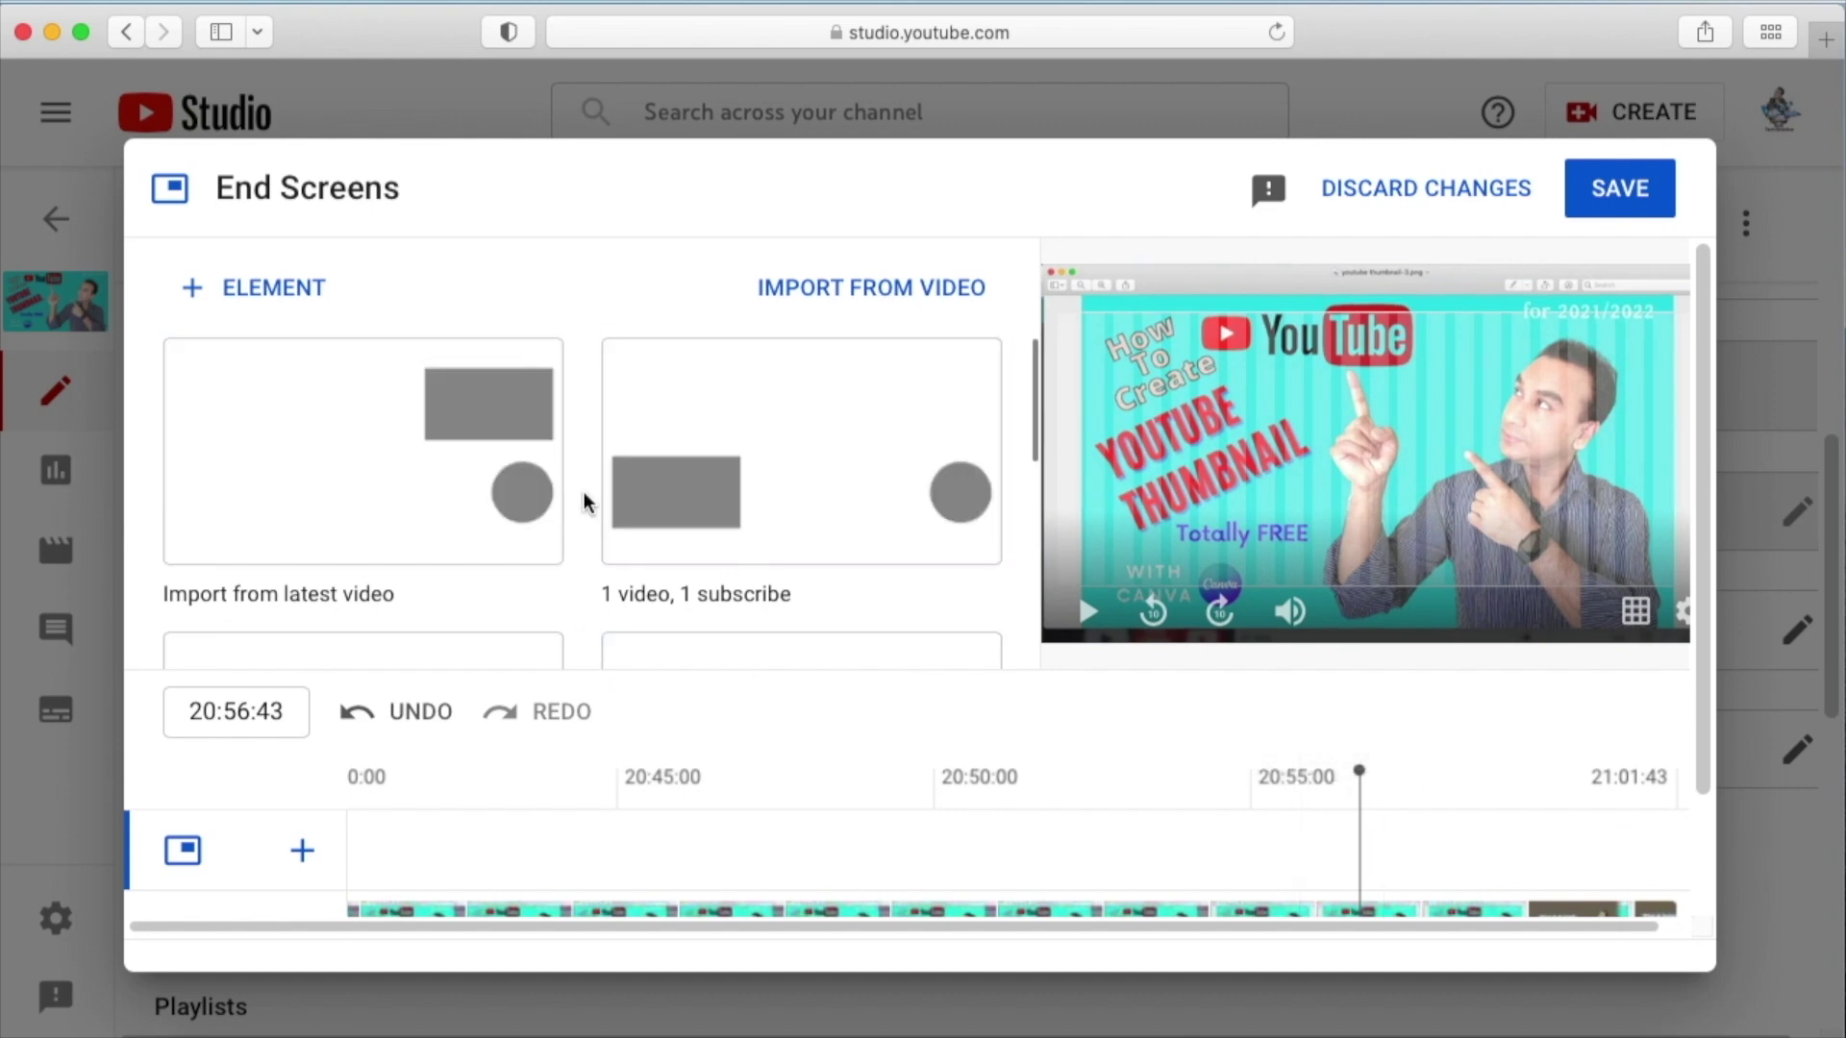
scroll(582, 490, down, 5)
scroll(577, 495, down, 3)
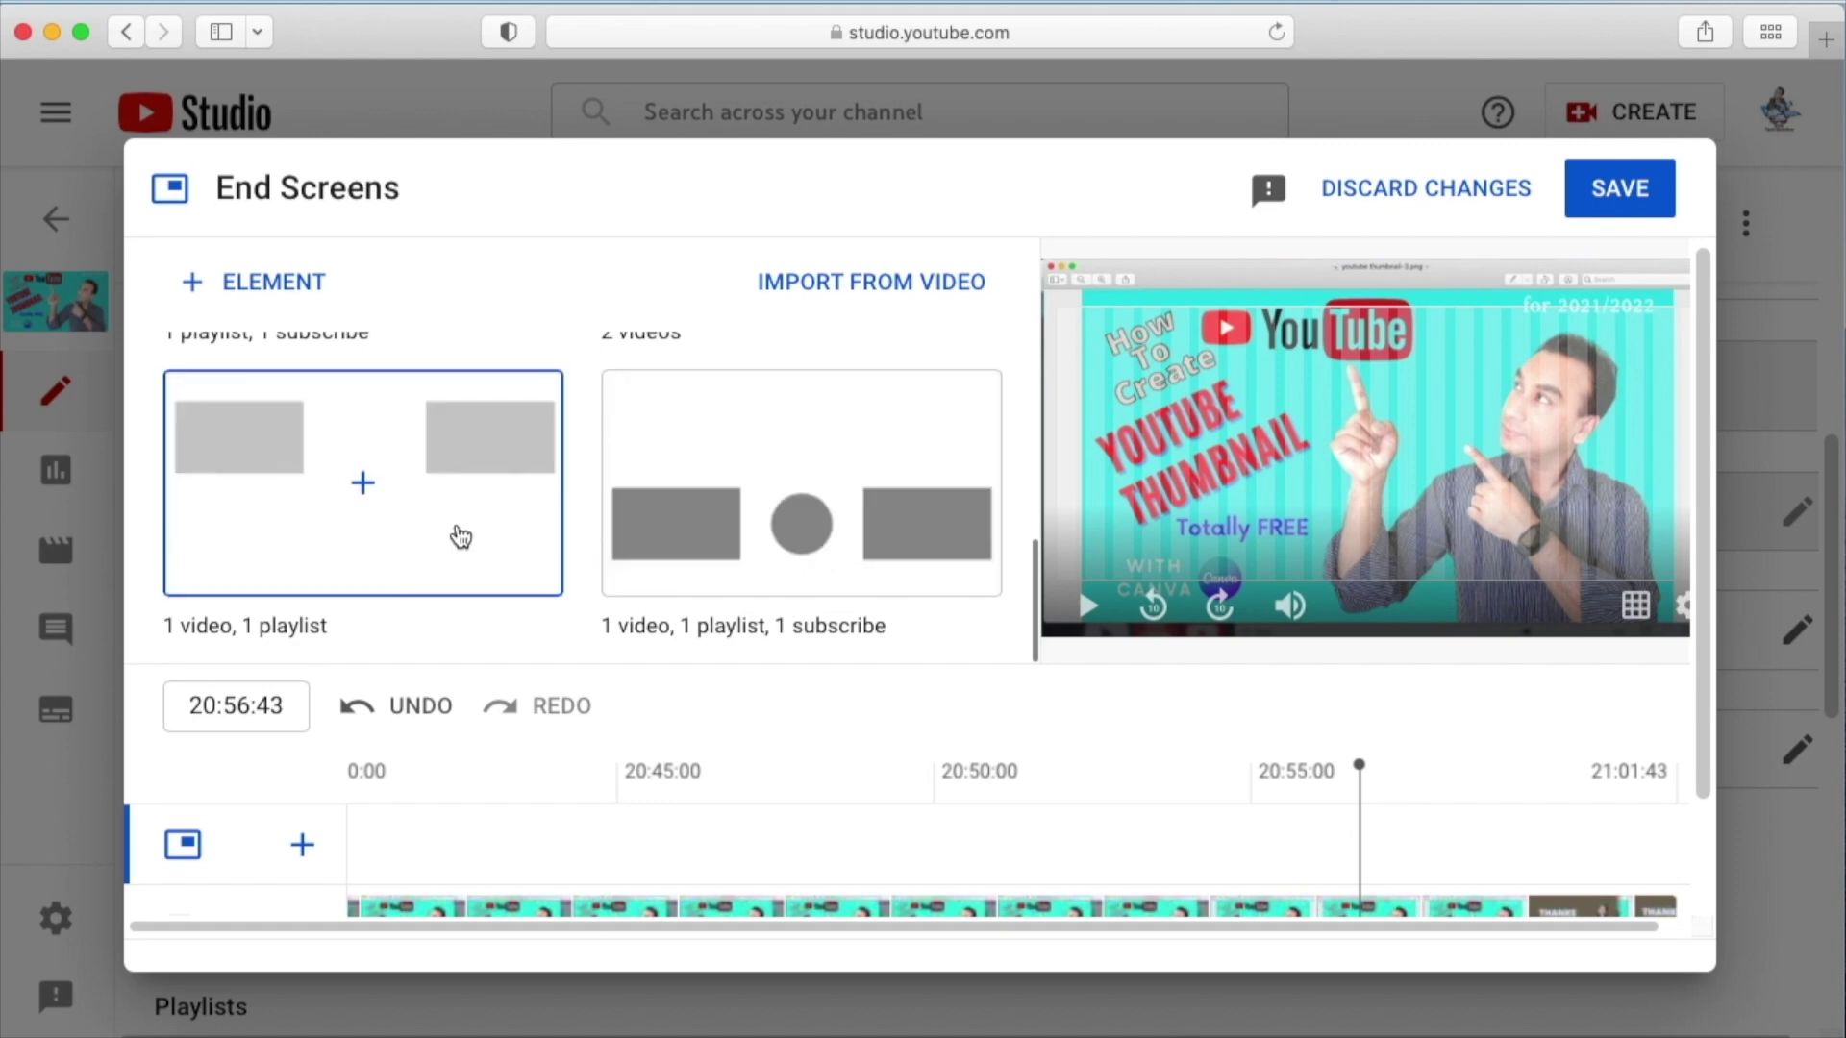
scroll(417, 536, up, 6)
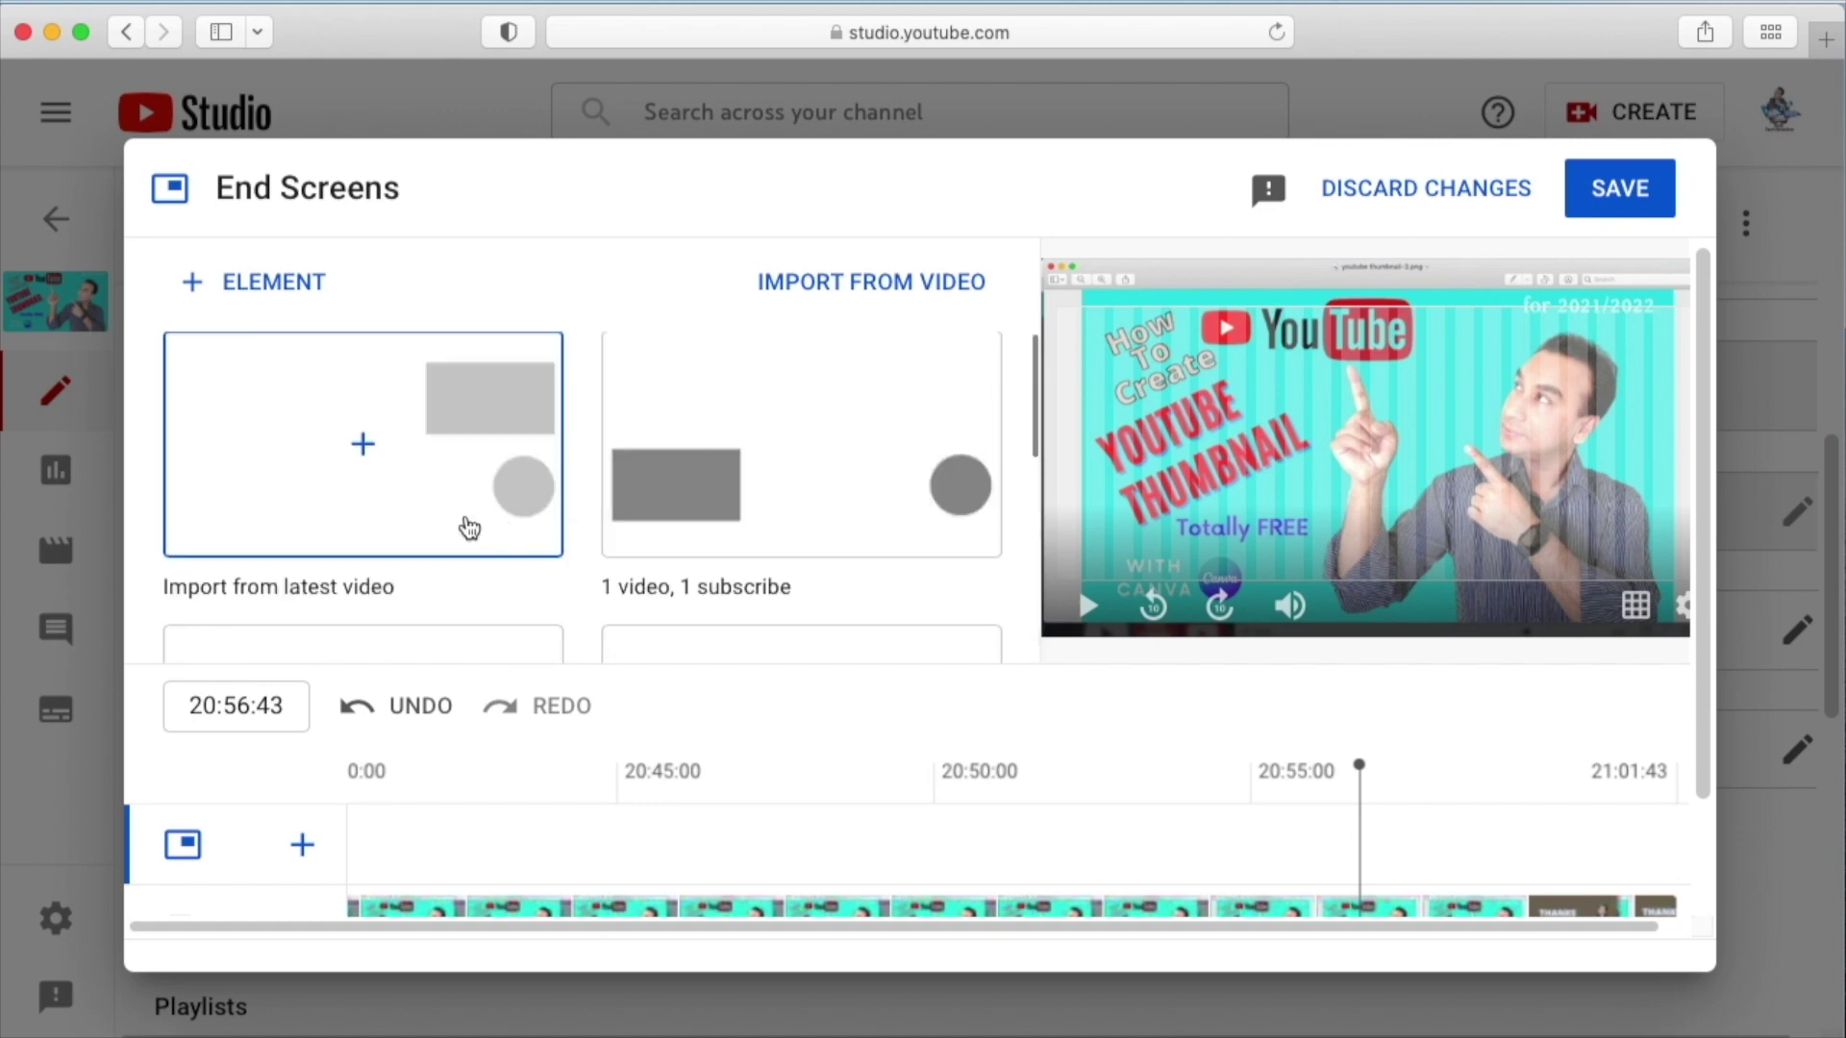
scroll(466, 524, down, 3)
scroll(469, 529, down, 2)
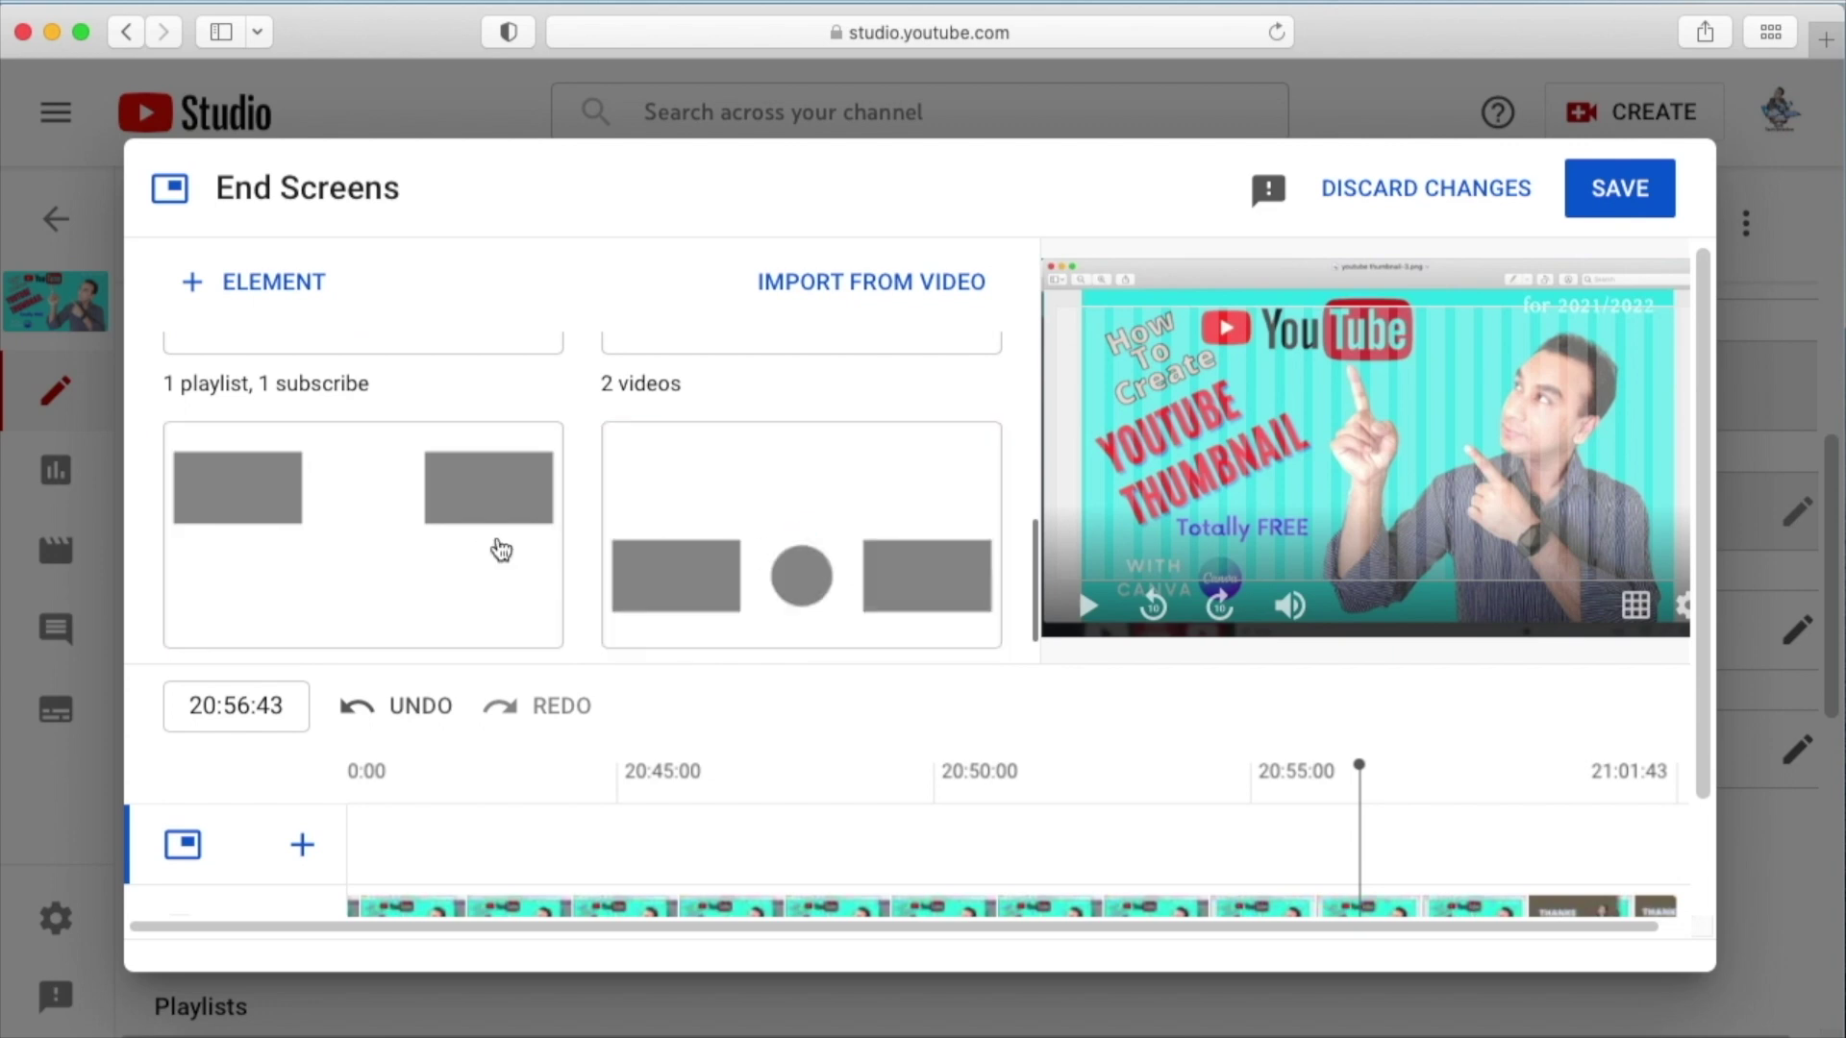
scroll(480, 553, down, 4)
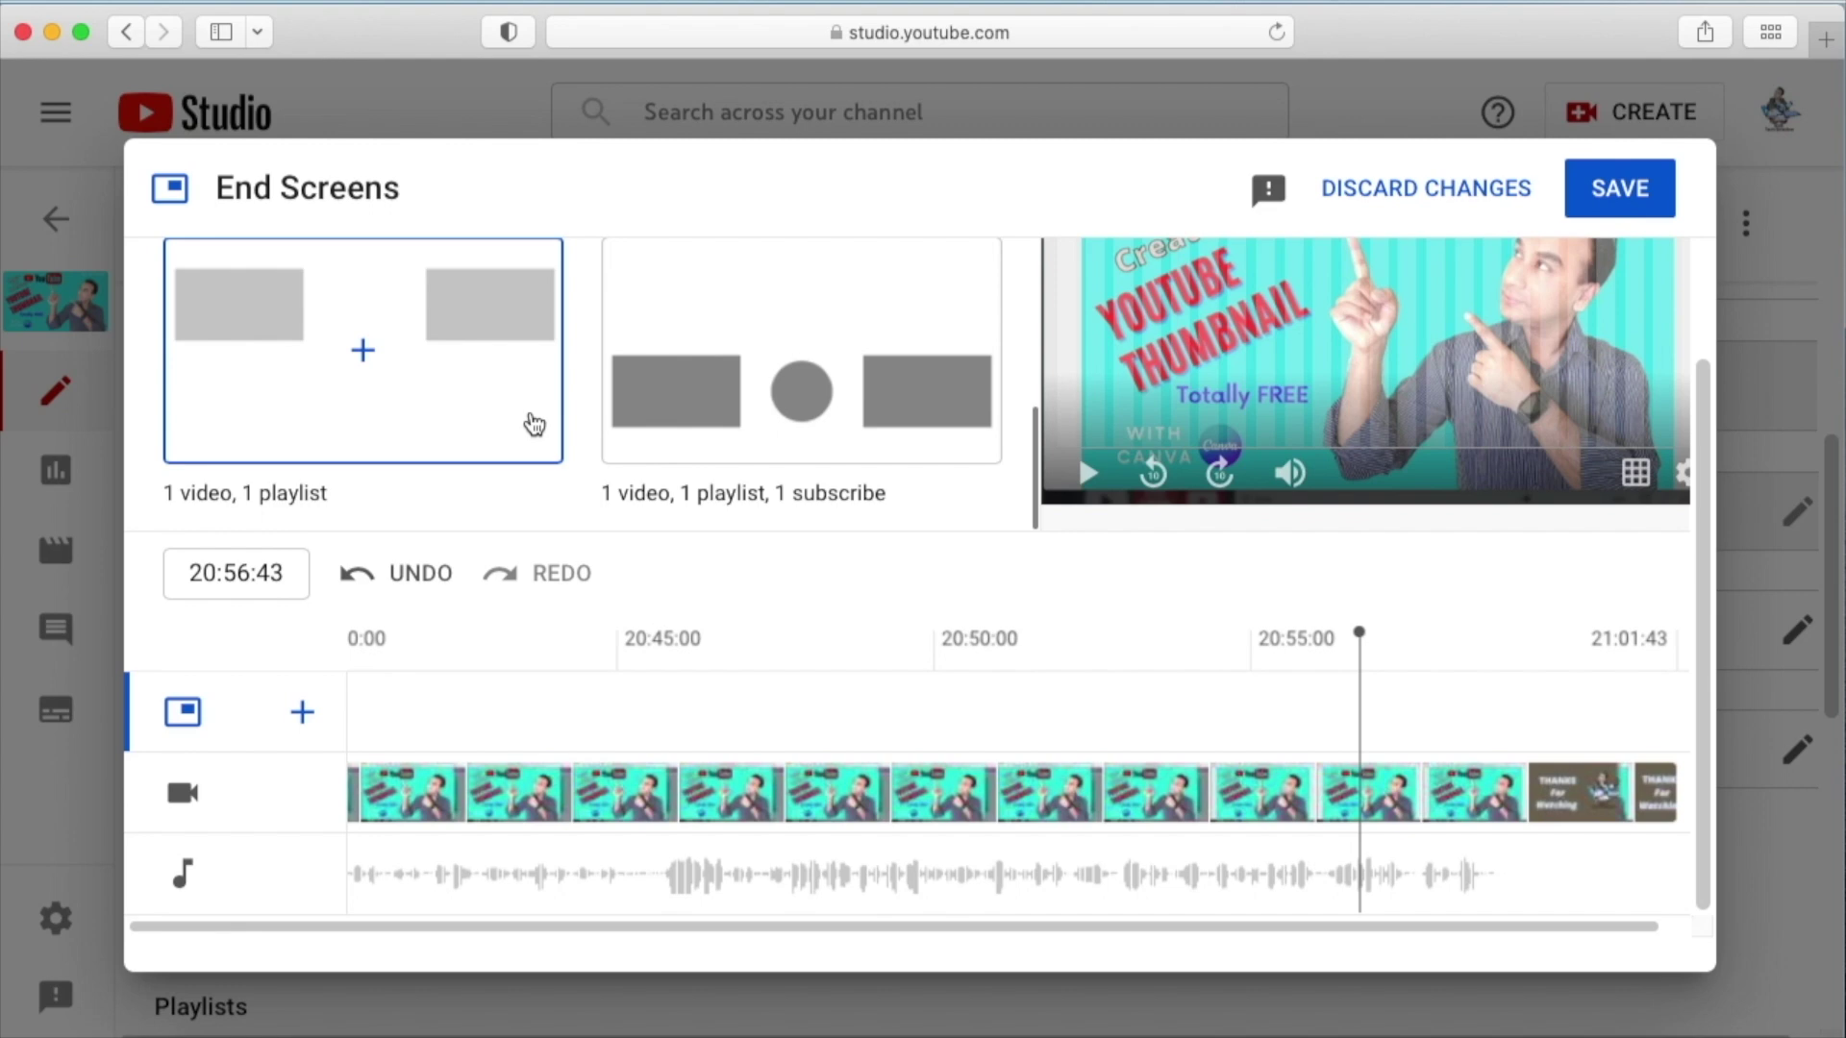
scroll(535, 424, up, 2)
scroll(534, 424, up, 3)
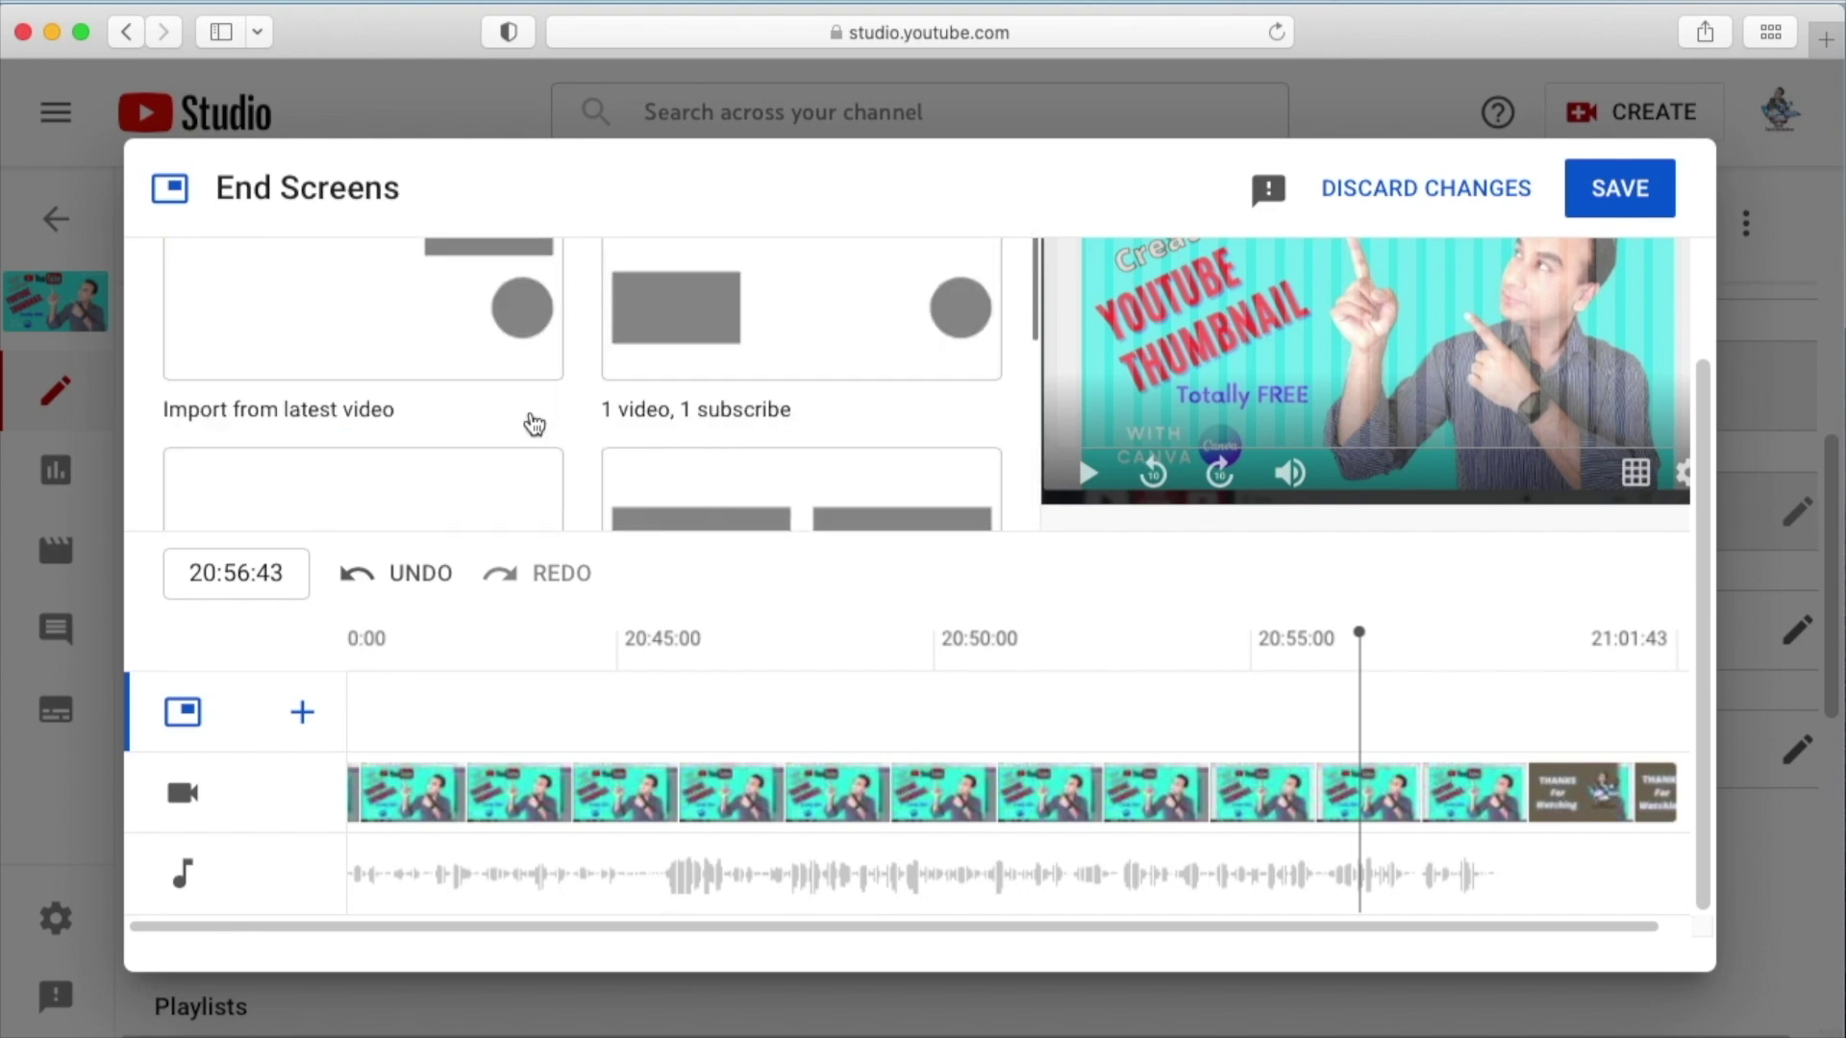
scroll(534, 424, down, 5)
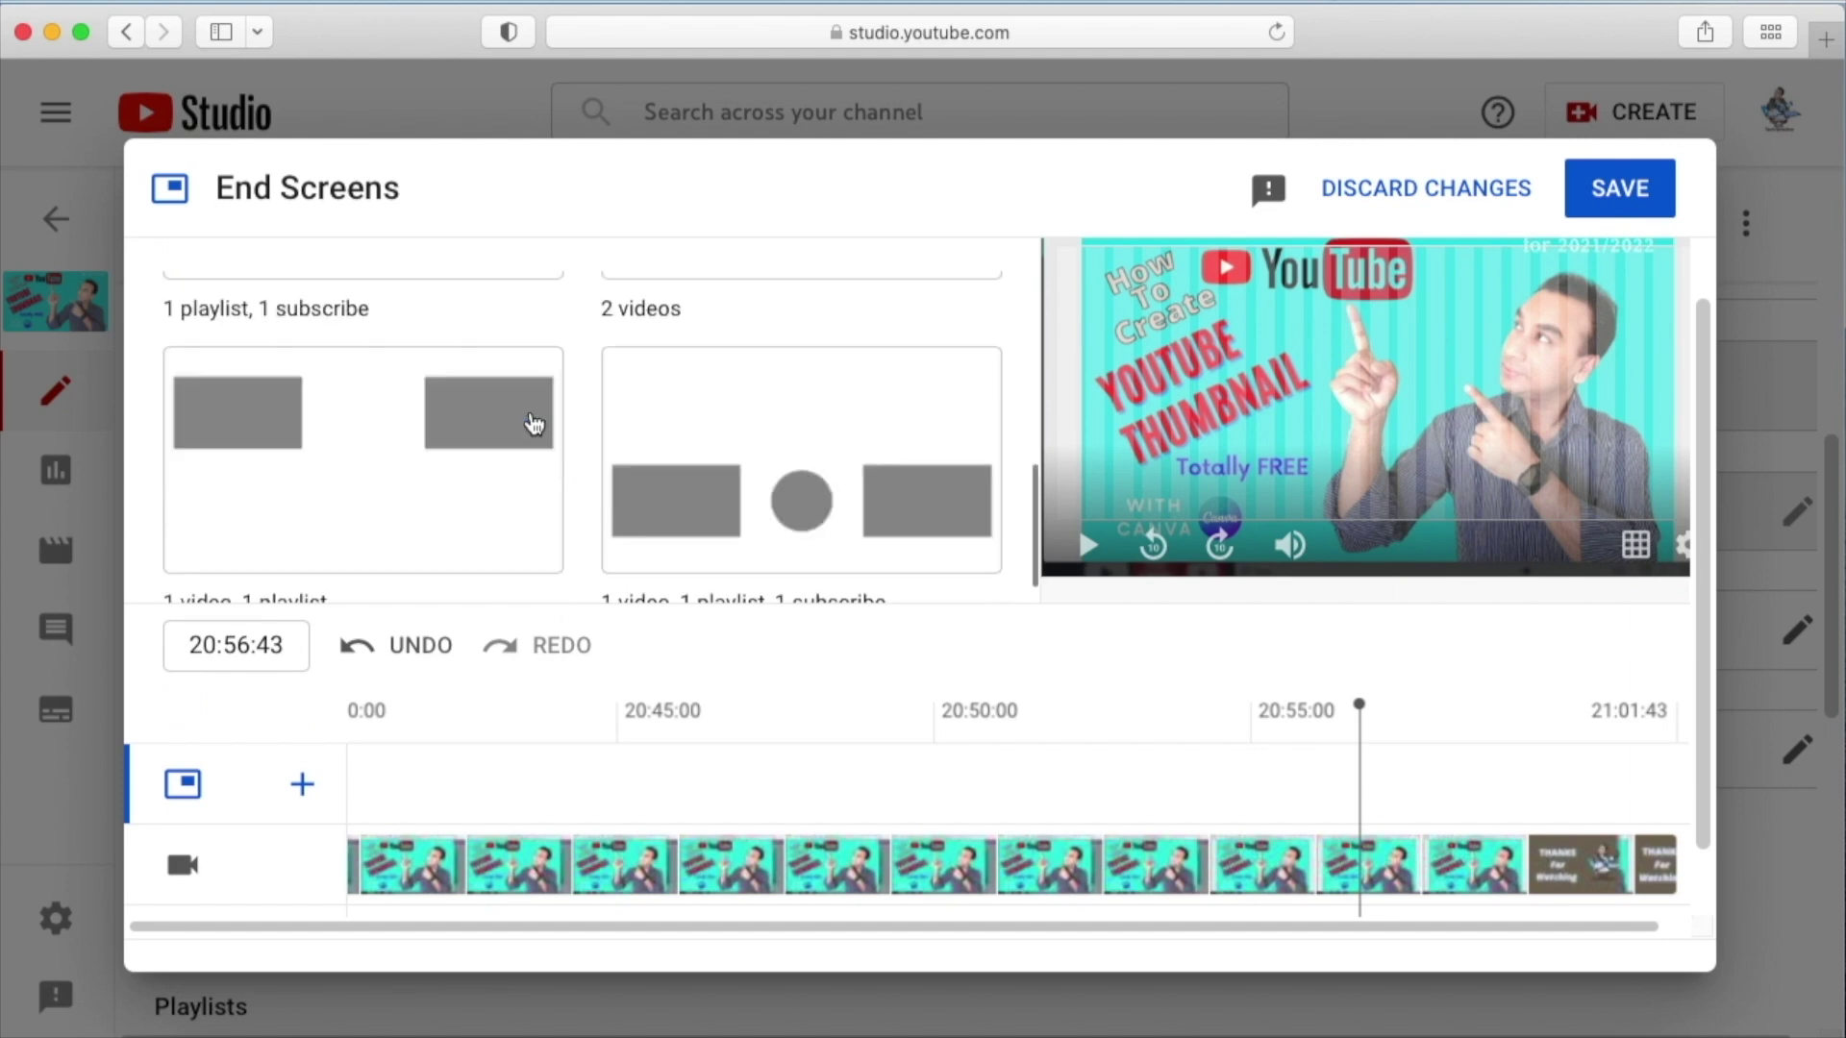
click(760, 468)
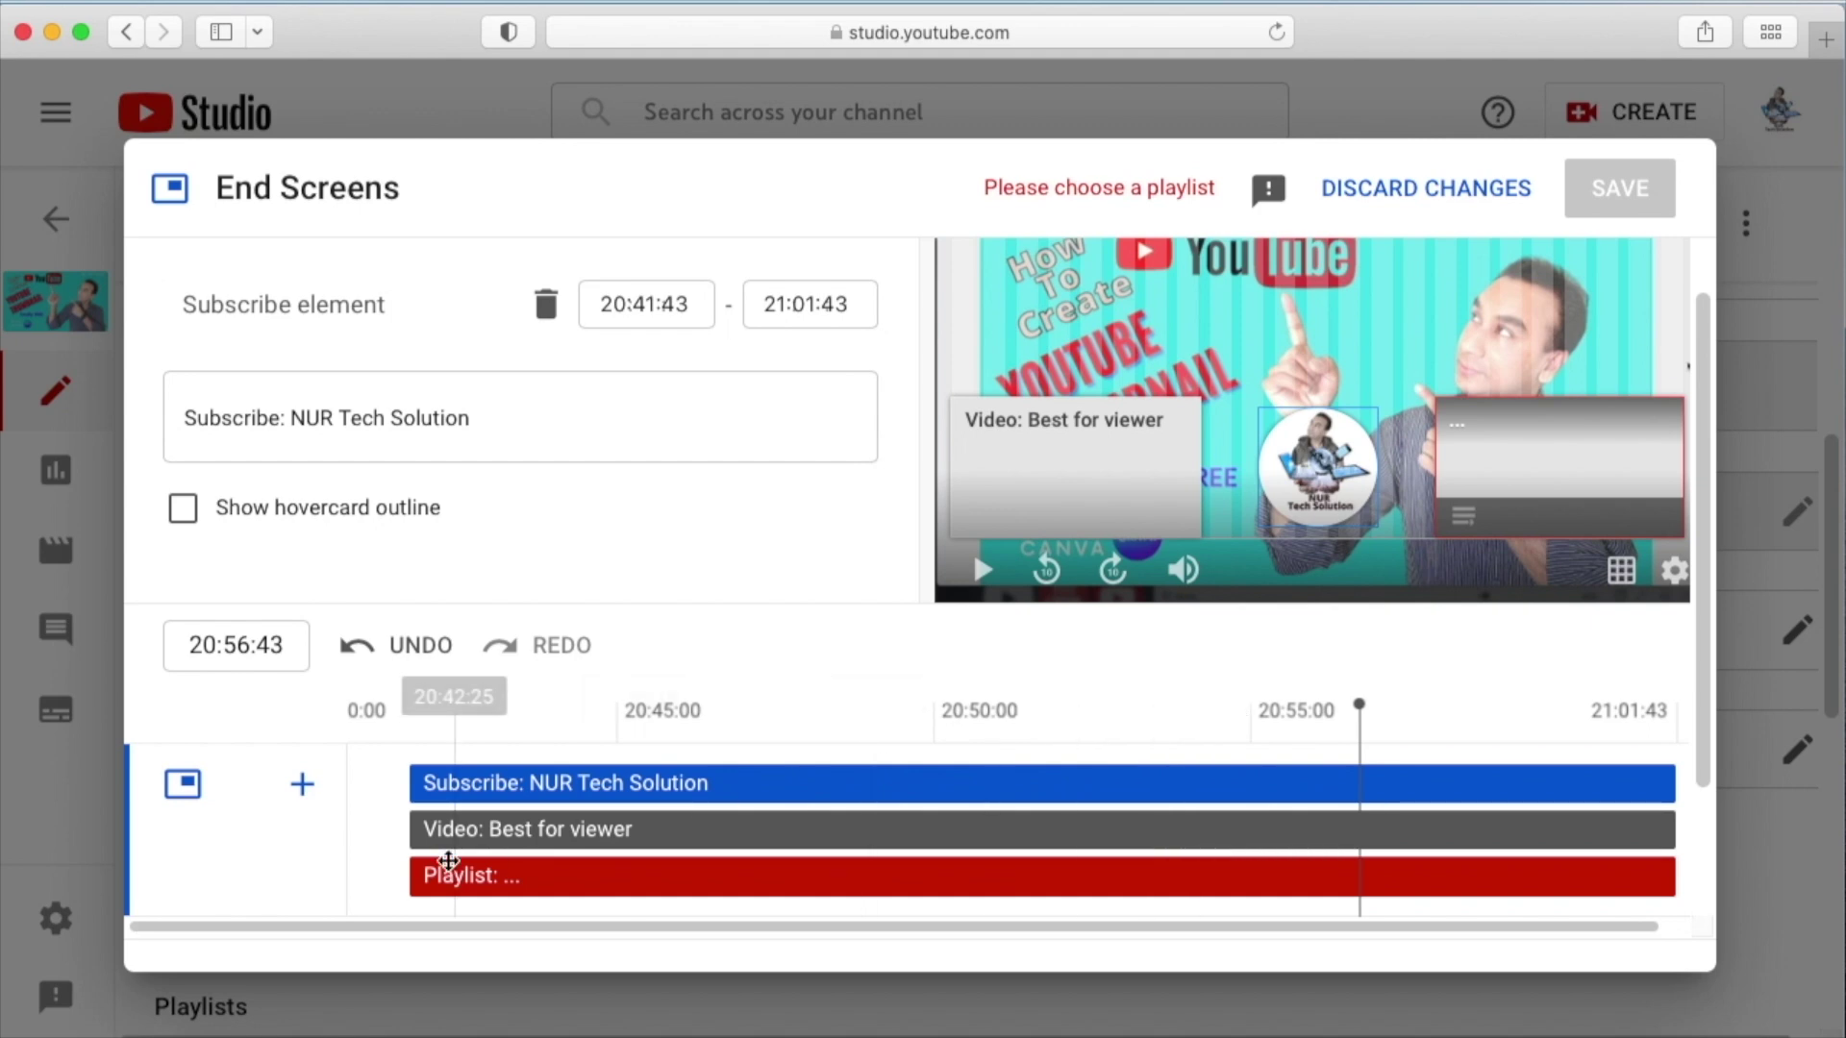
- Choose the "Youtube" playlist for the end screen's playlist element
click(1496, 456)
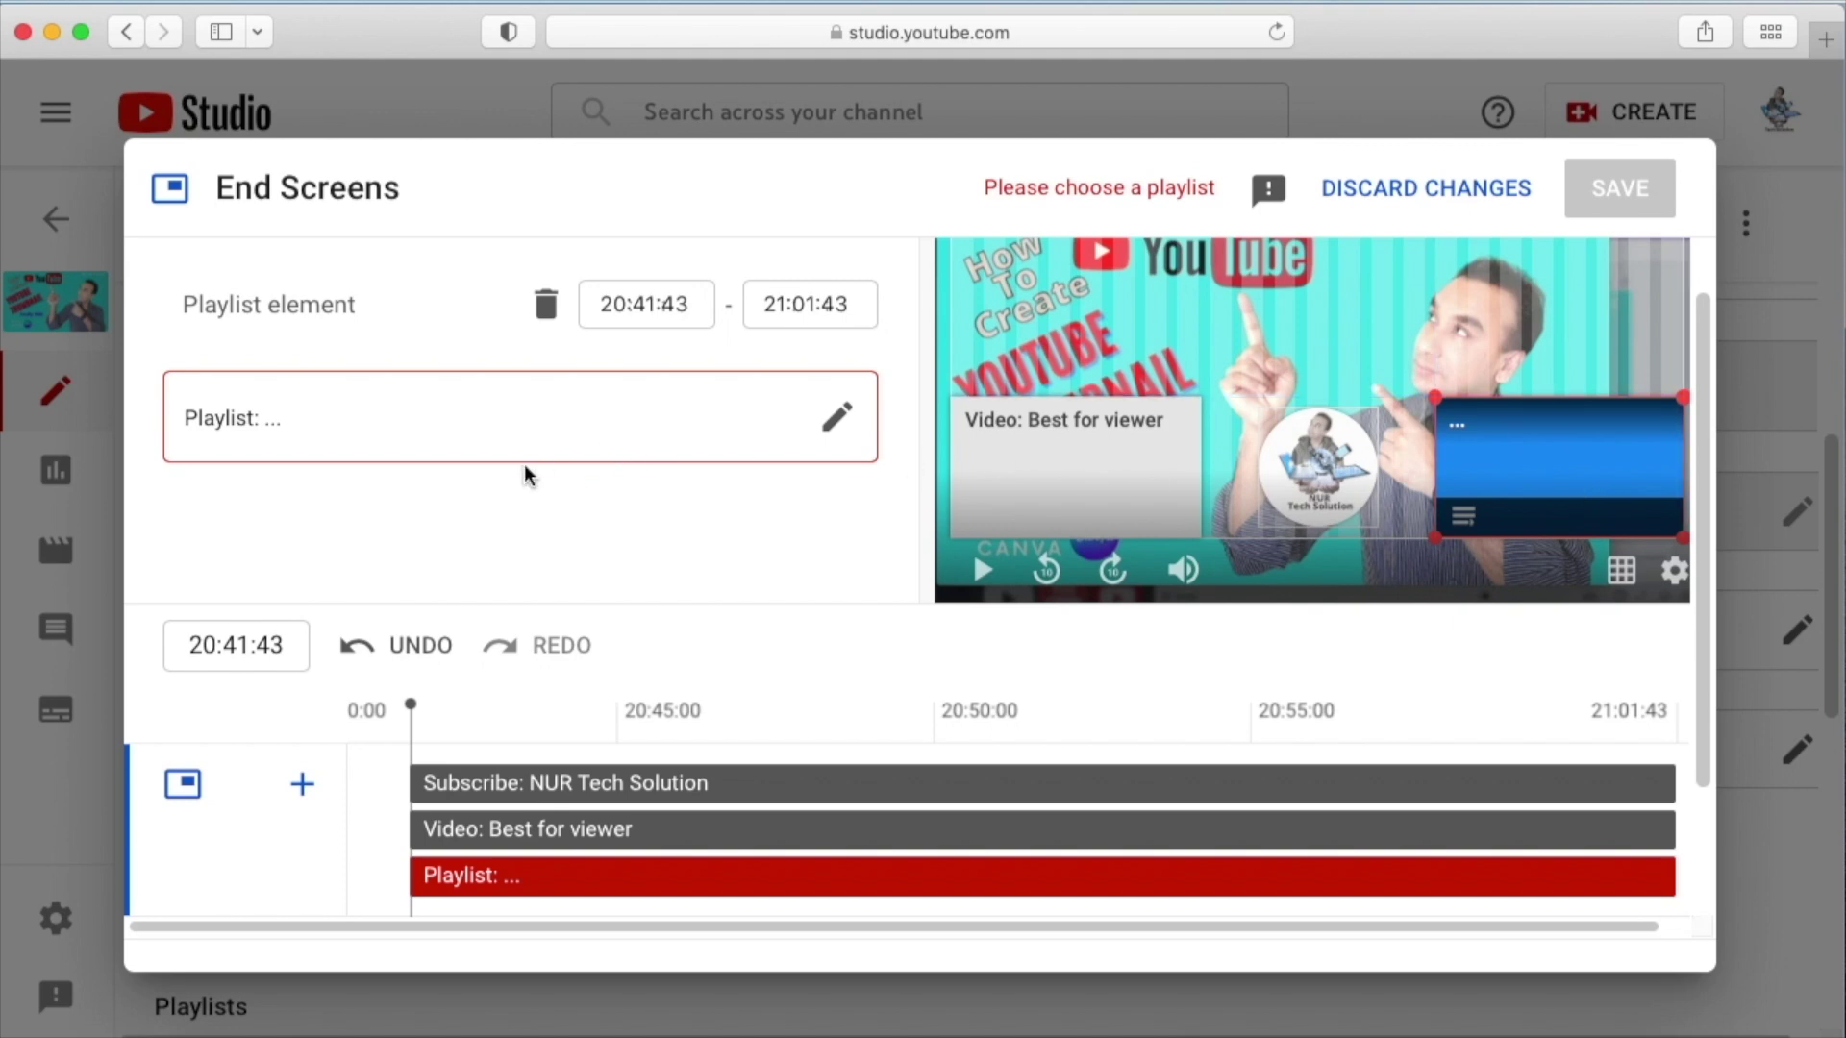
click(606, 443)
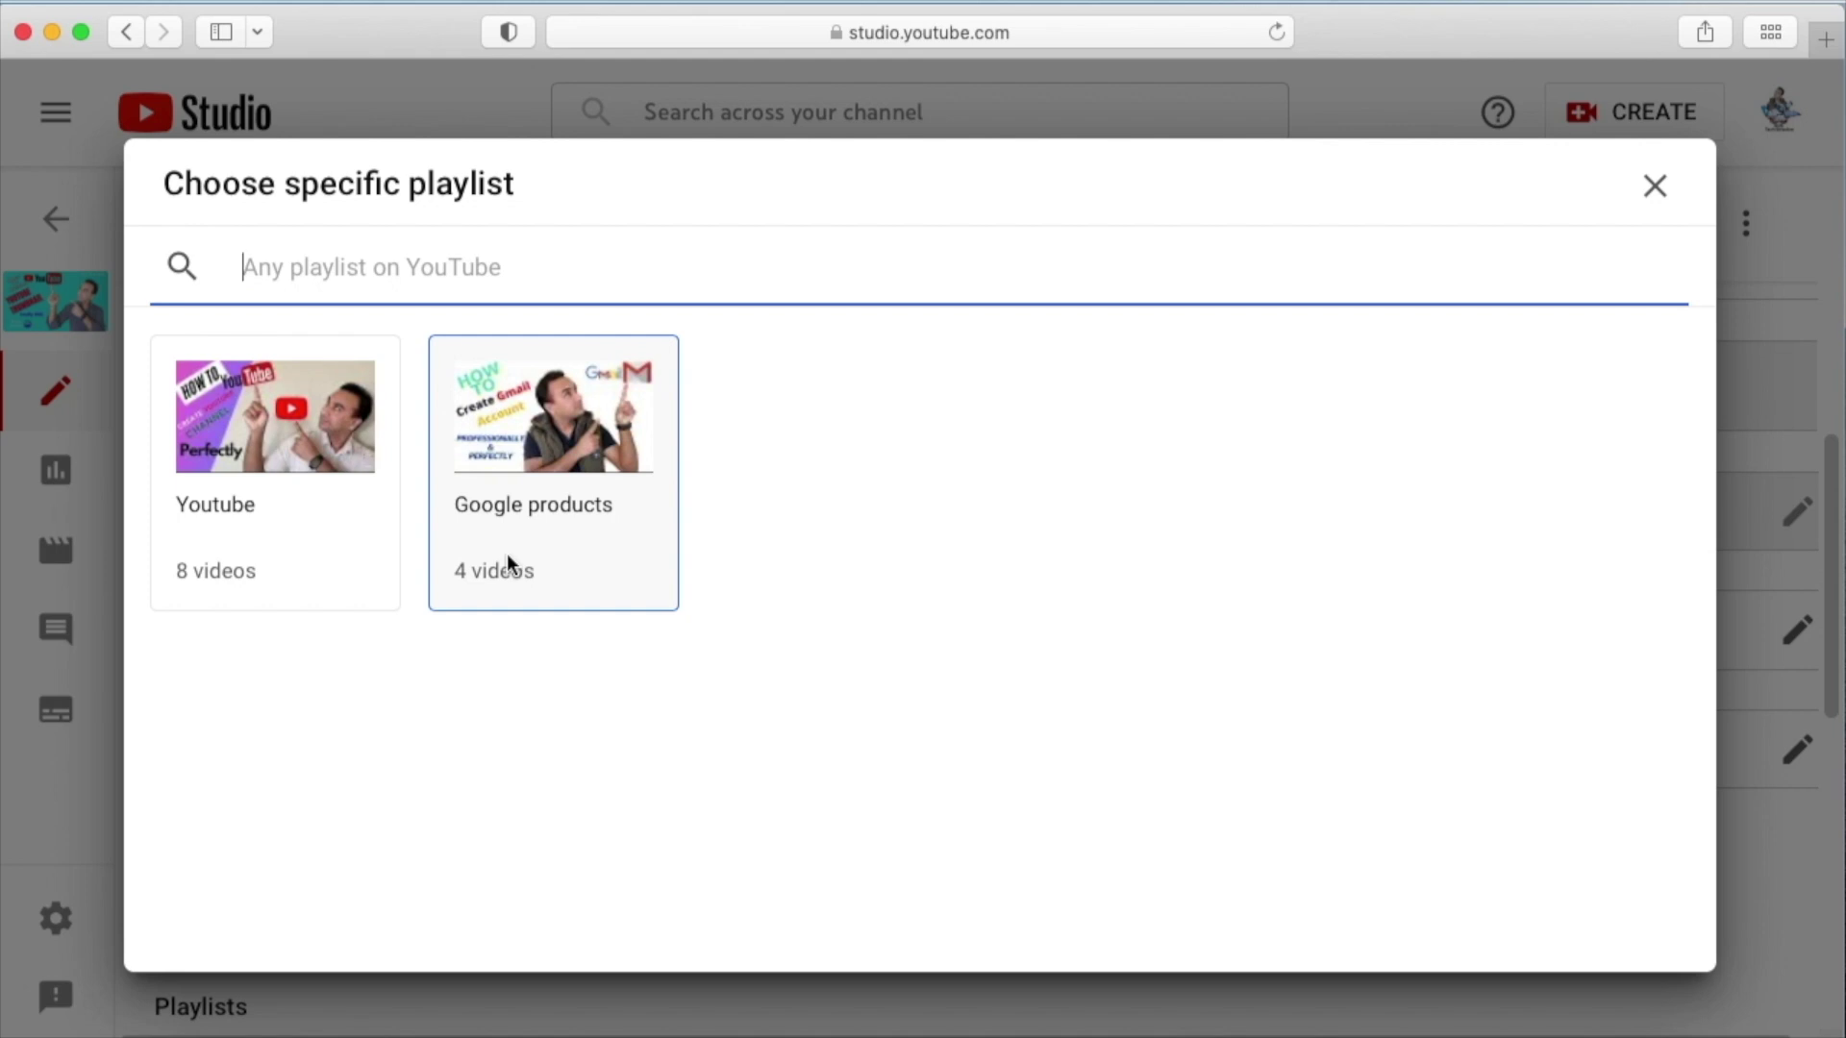
click(261, 427)
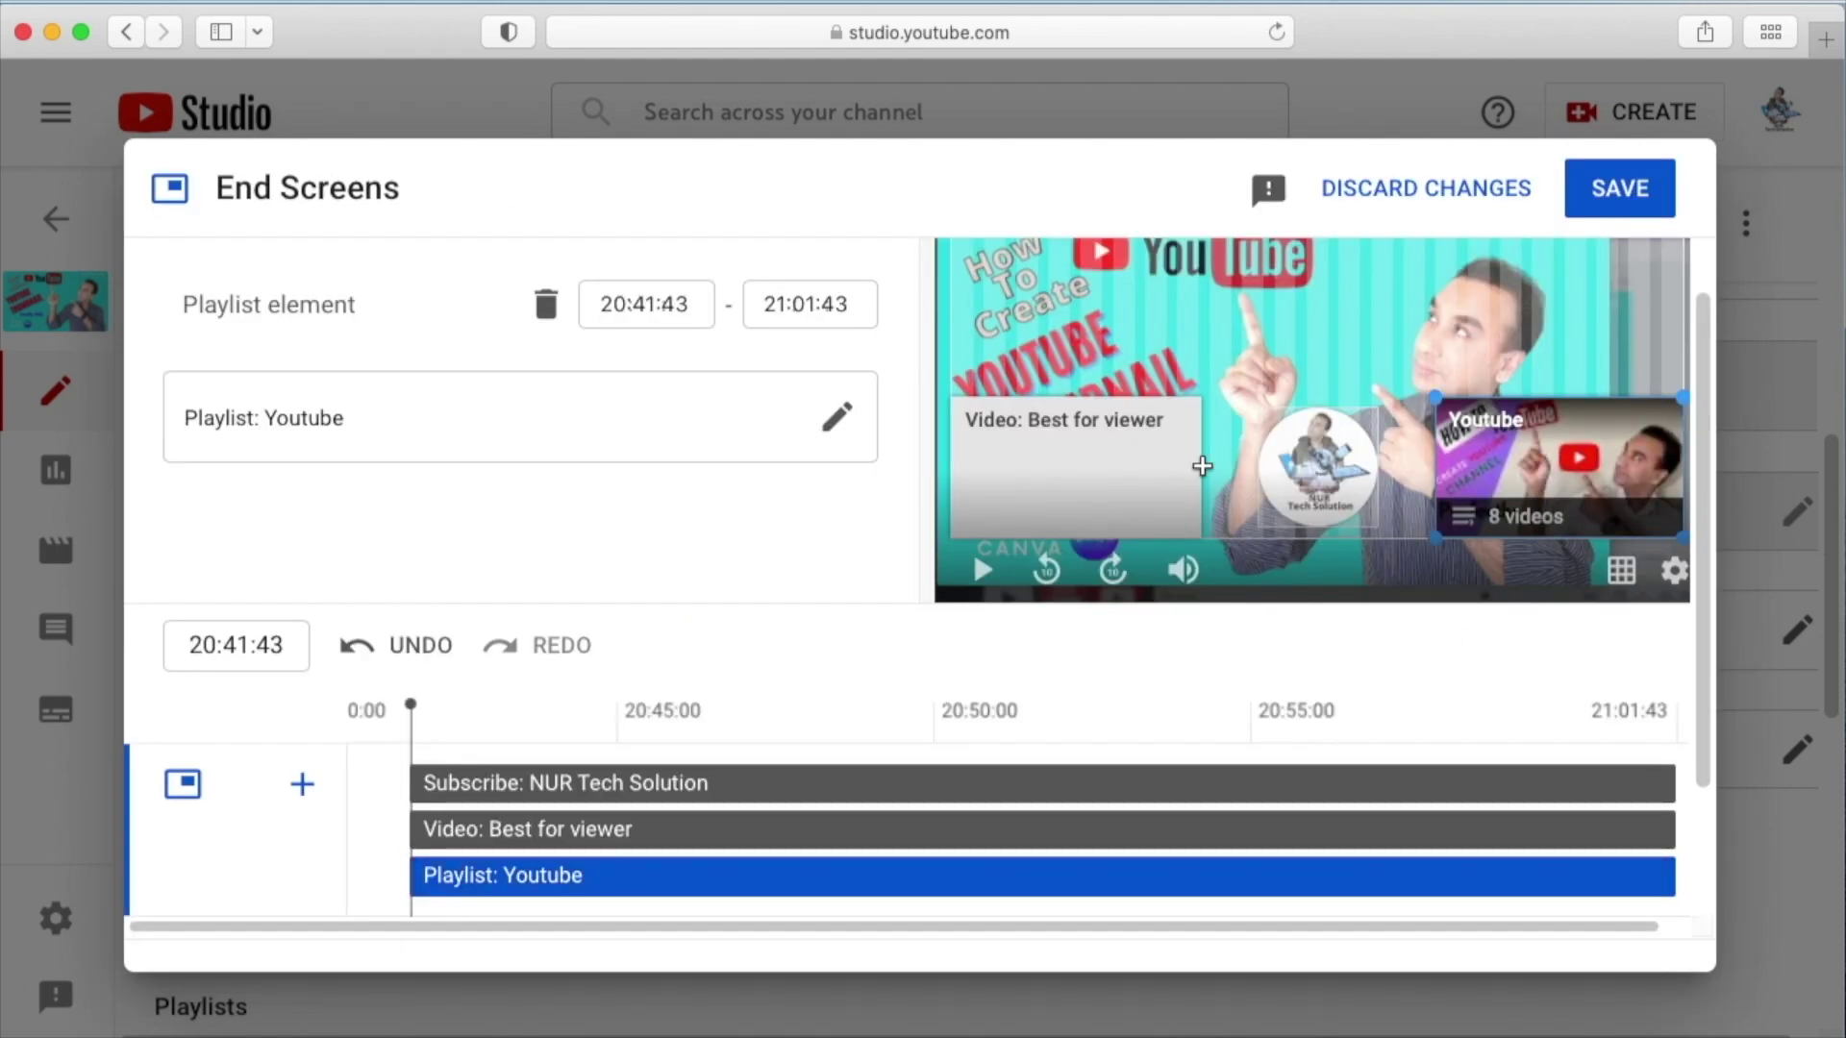
- Select the end screen's video element with Best for viewer as its content and move the playhead to 20:41:55
click(1152, 478)
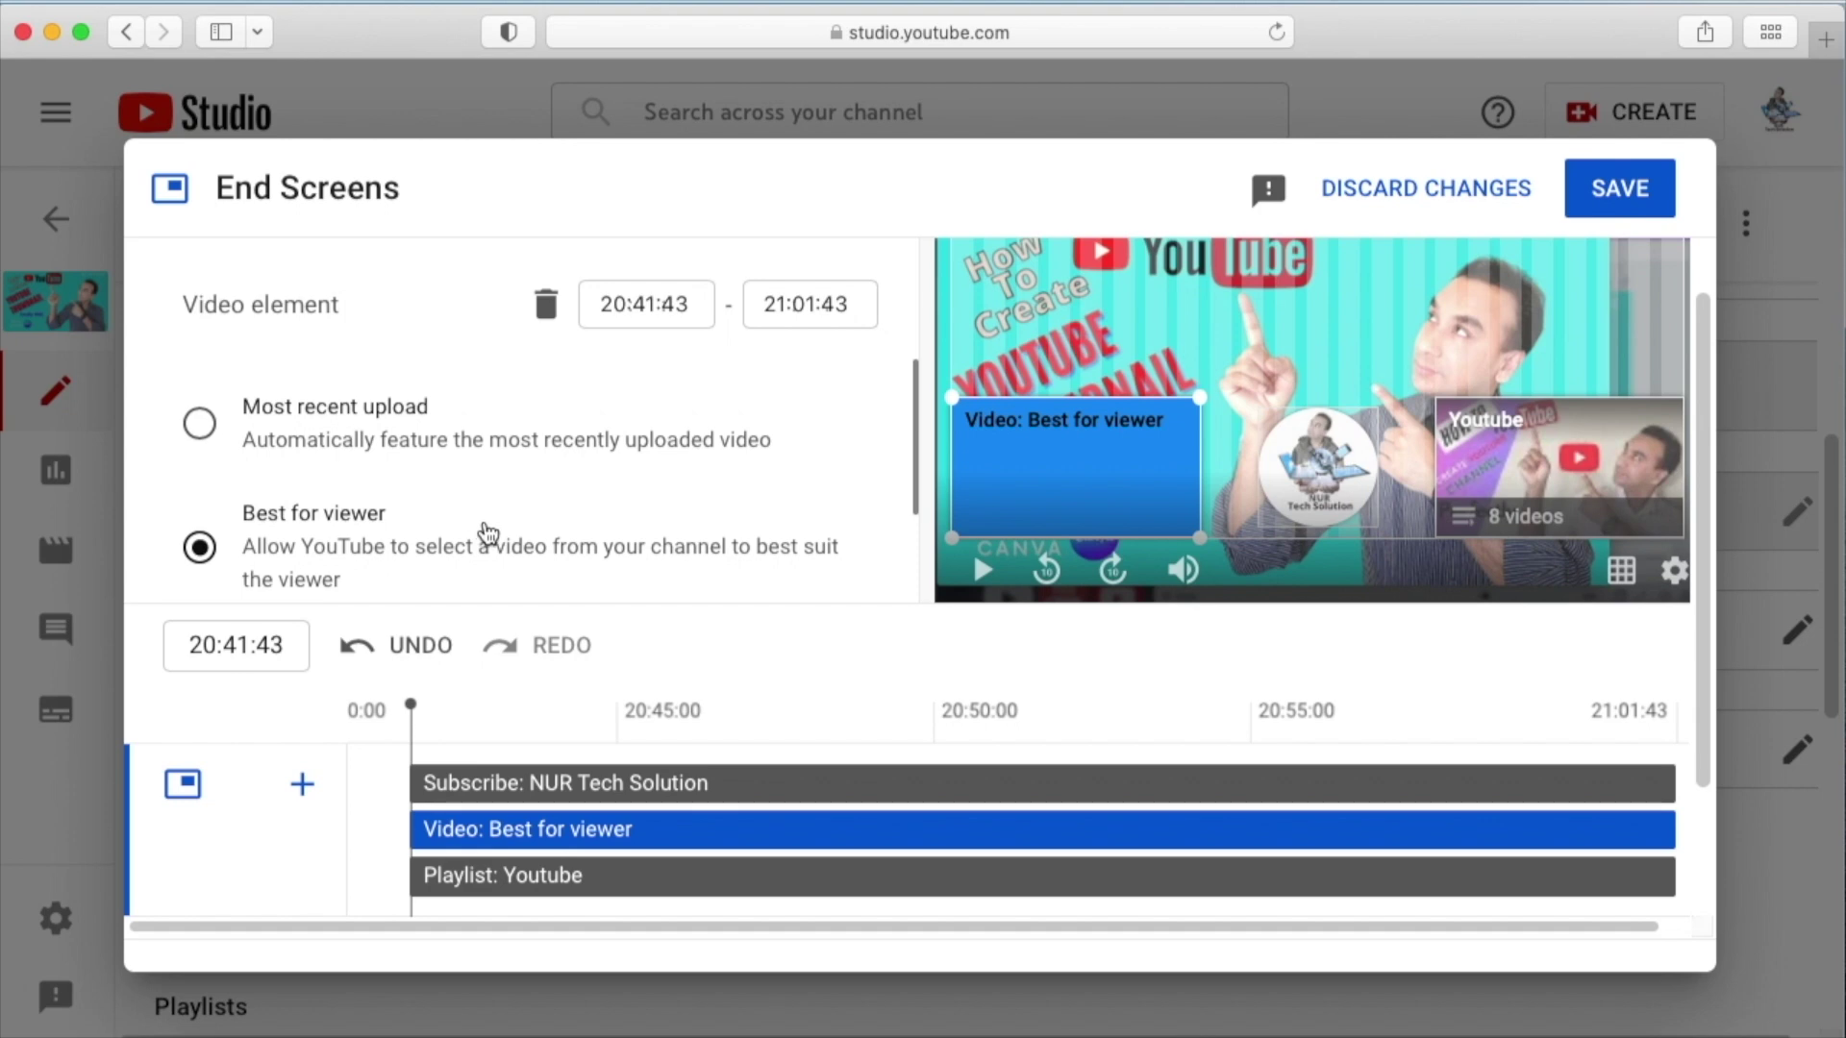
click(199, 549)
click(424, 709)
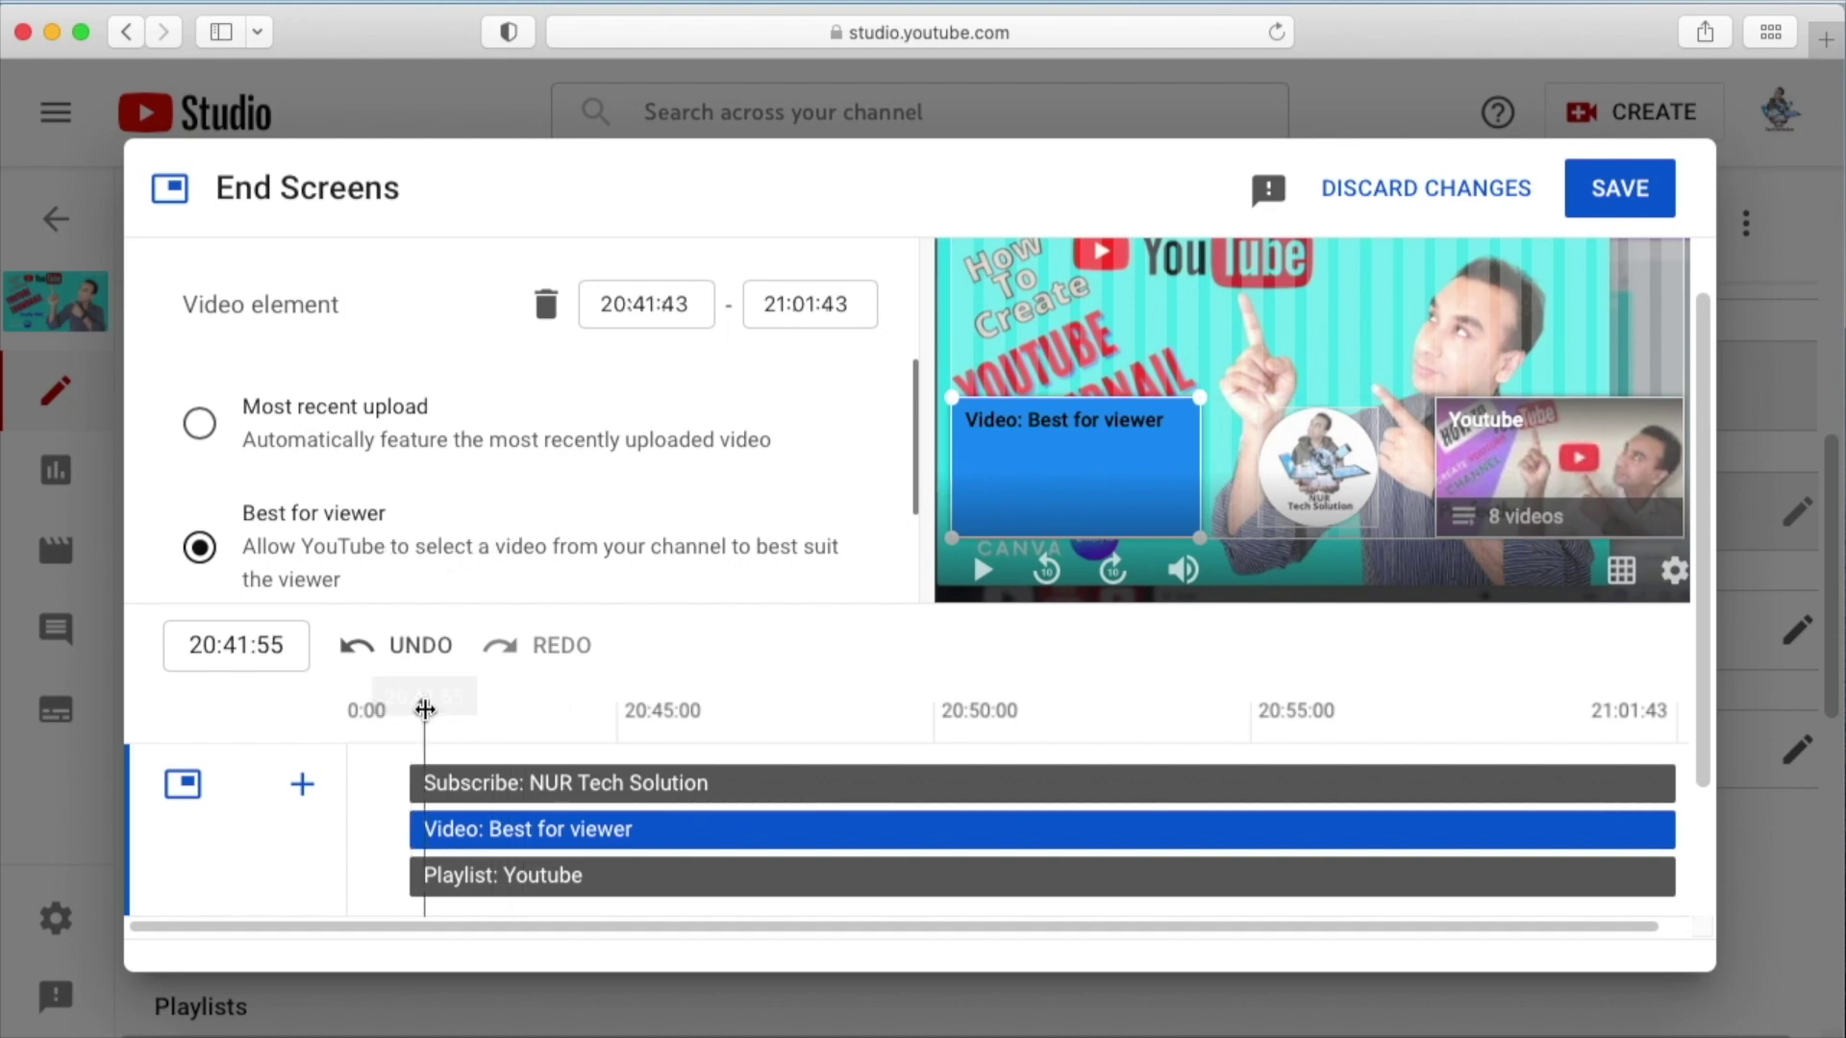
- Add another video element to the end screen and set it to the specific video "How To Create YouTube Thumbnail Totally FREE with Canva in Bangla"
click(302, 790)
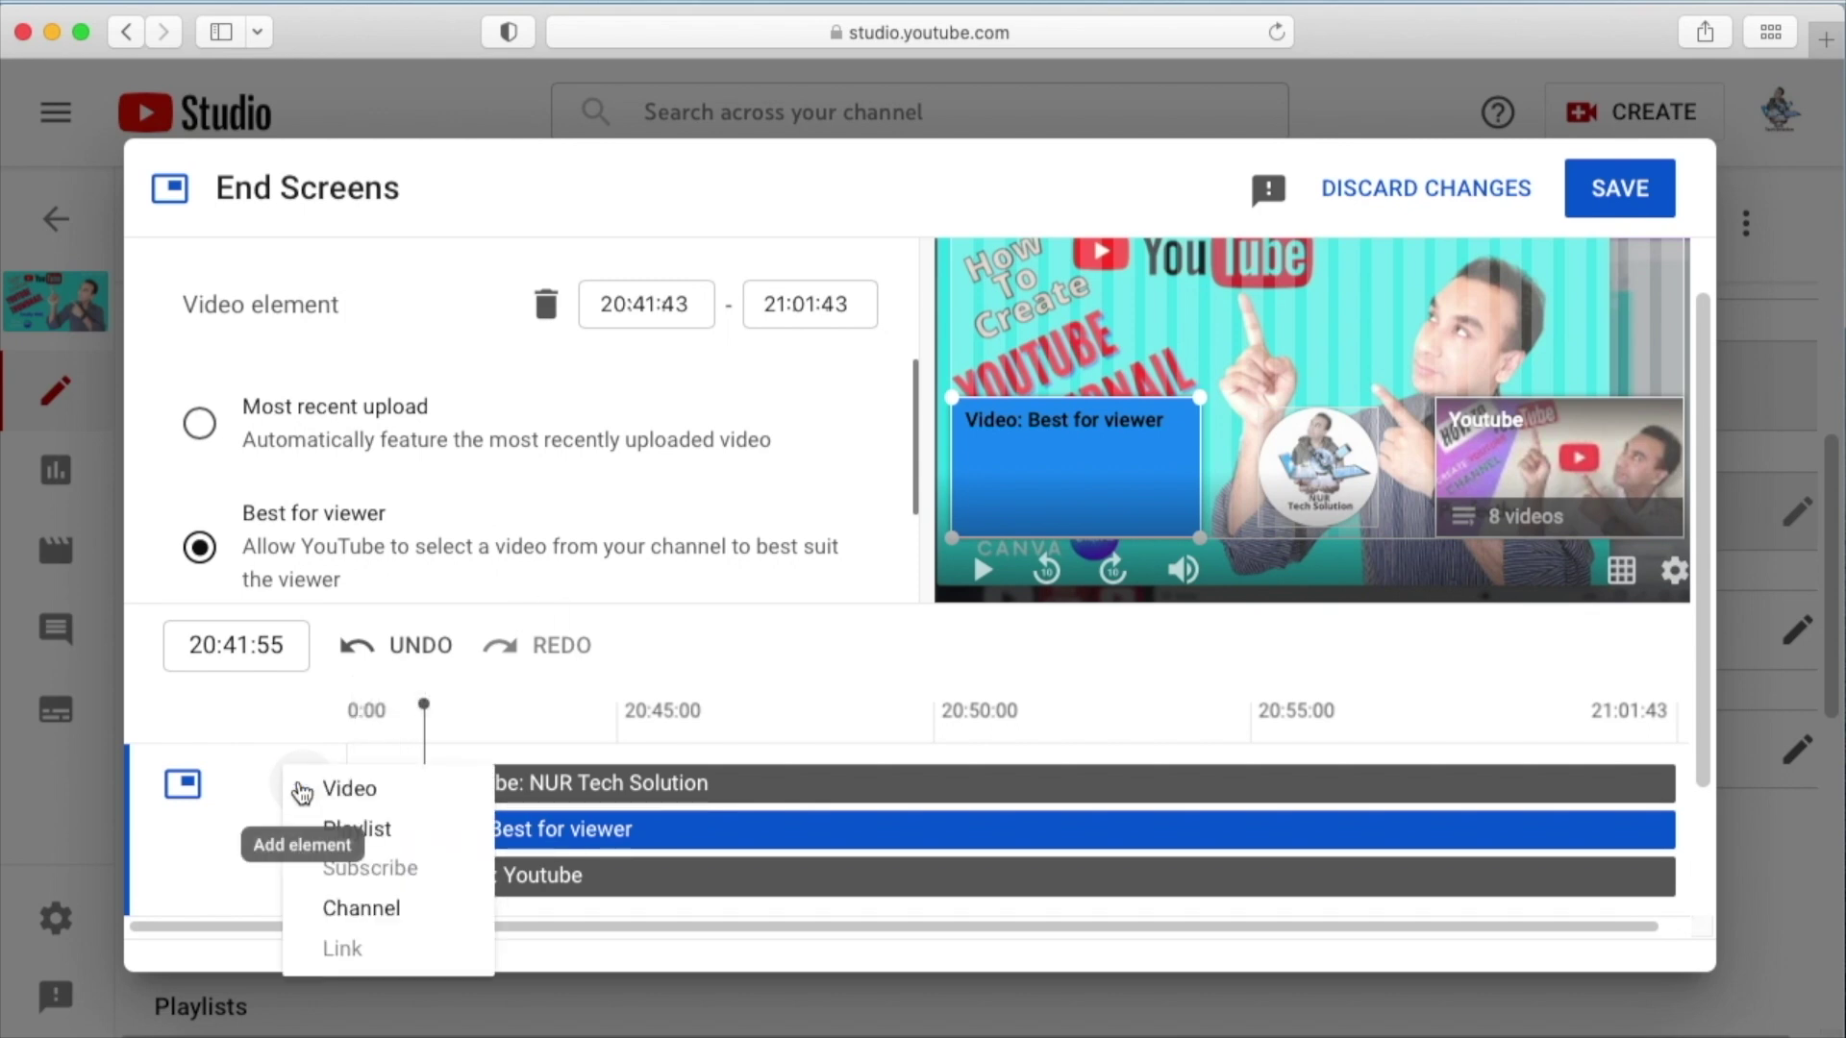
click(376, 804)
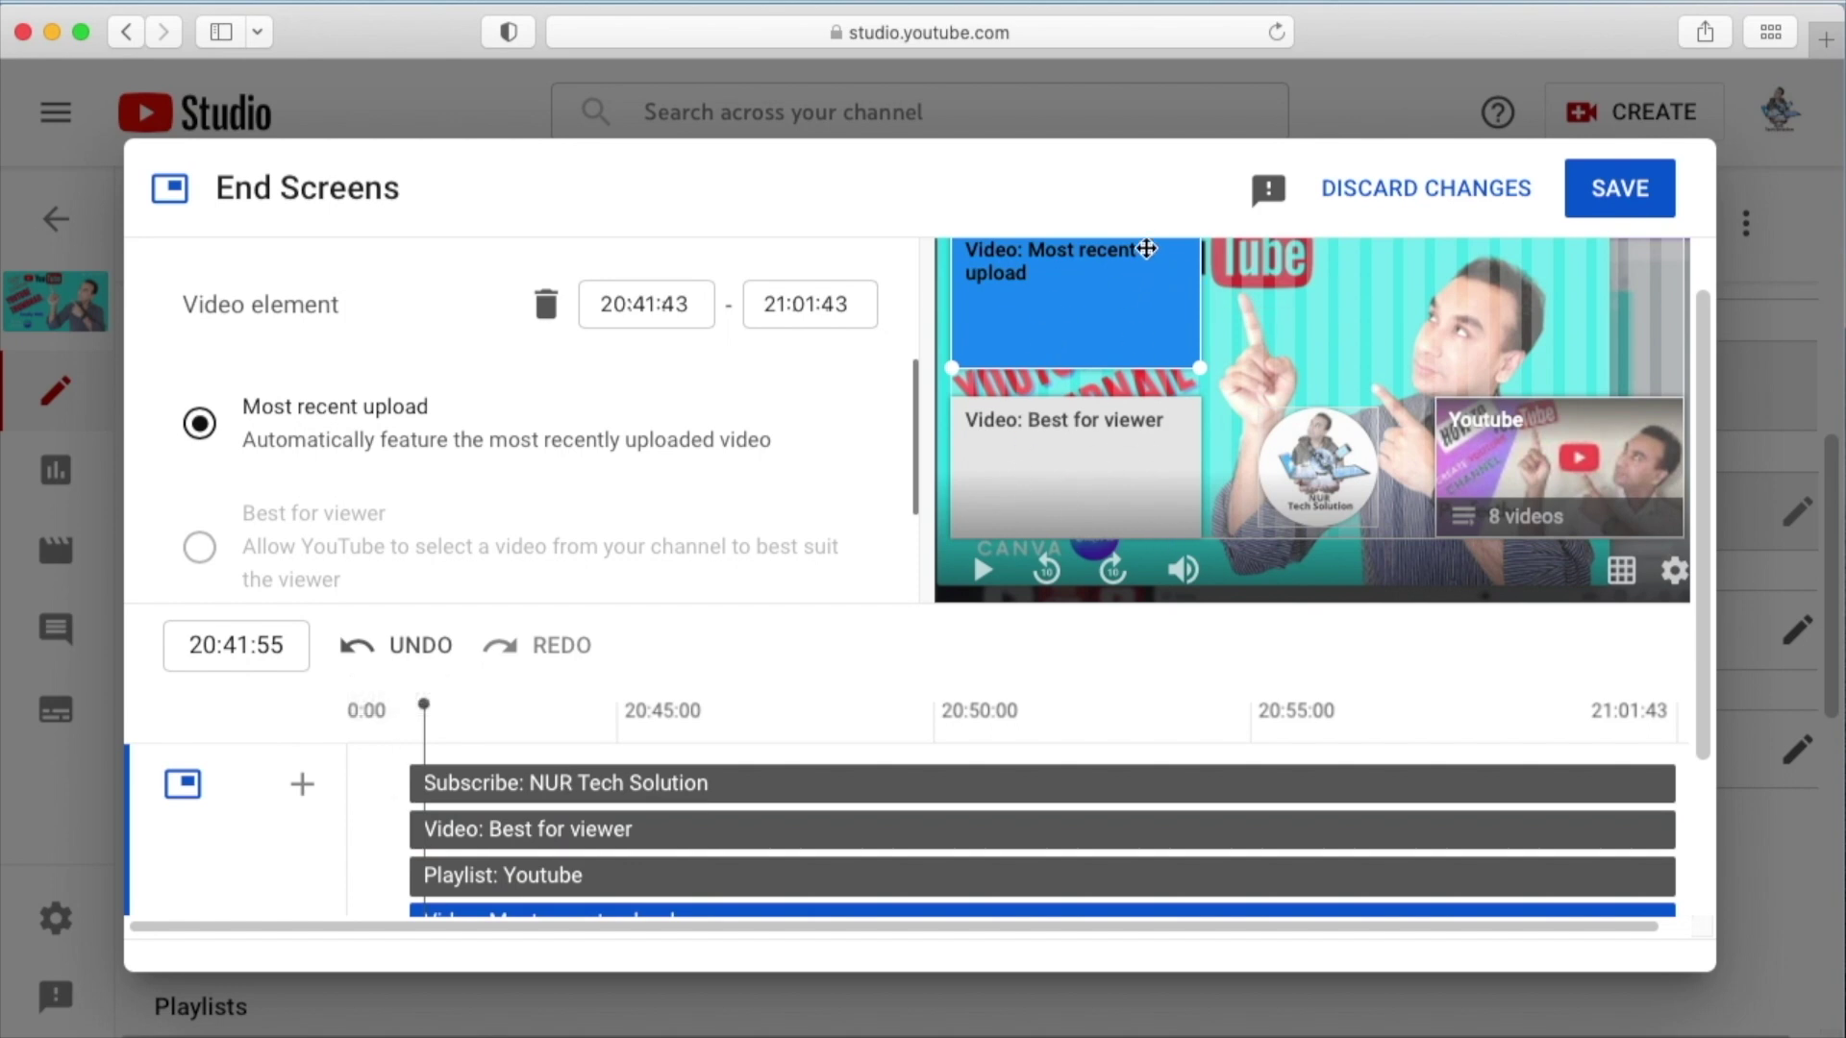
scroll(656, 686, down, 3)
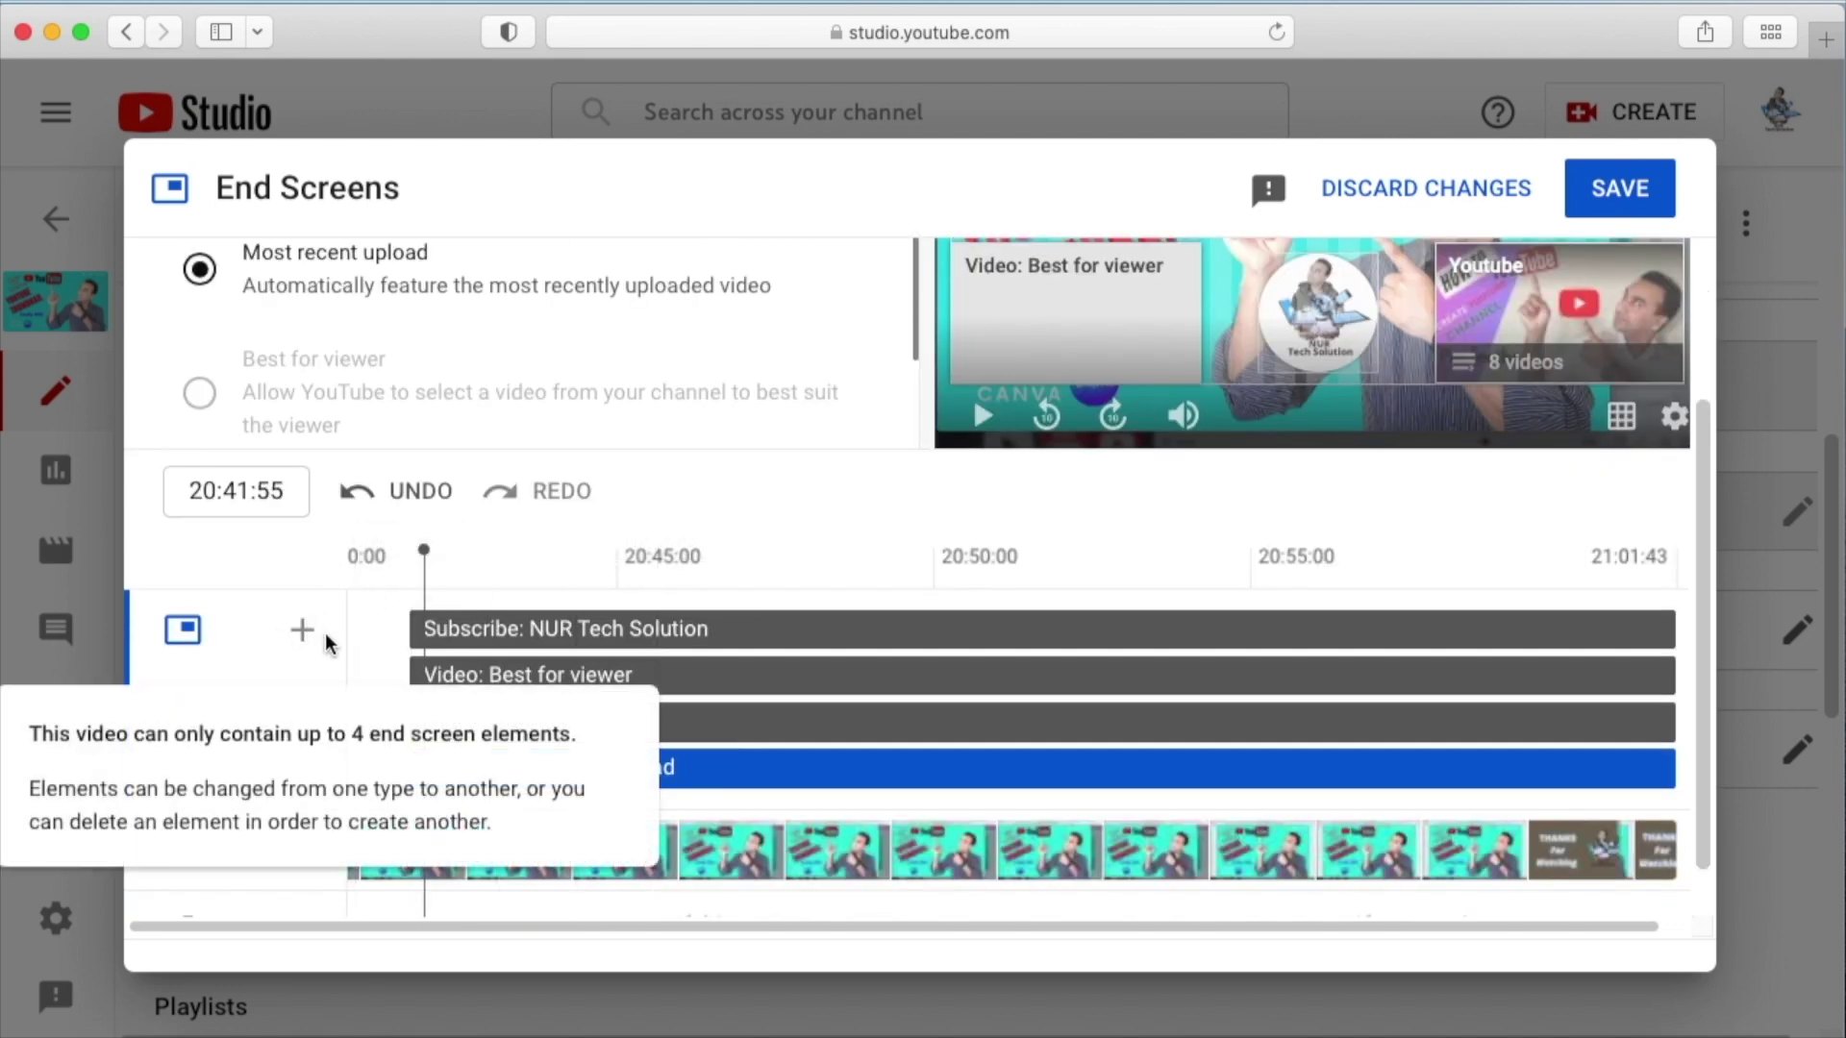
scroll(1405, 342, up, 4)
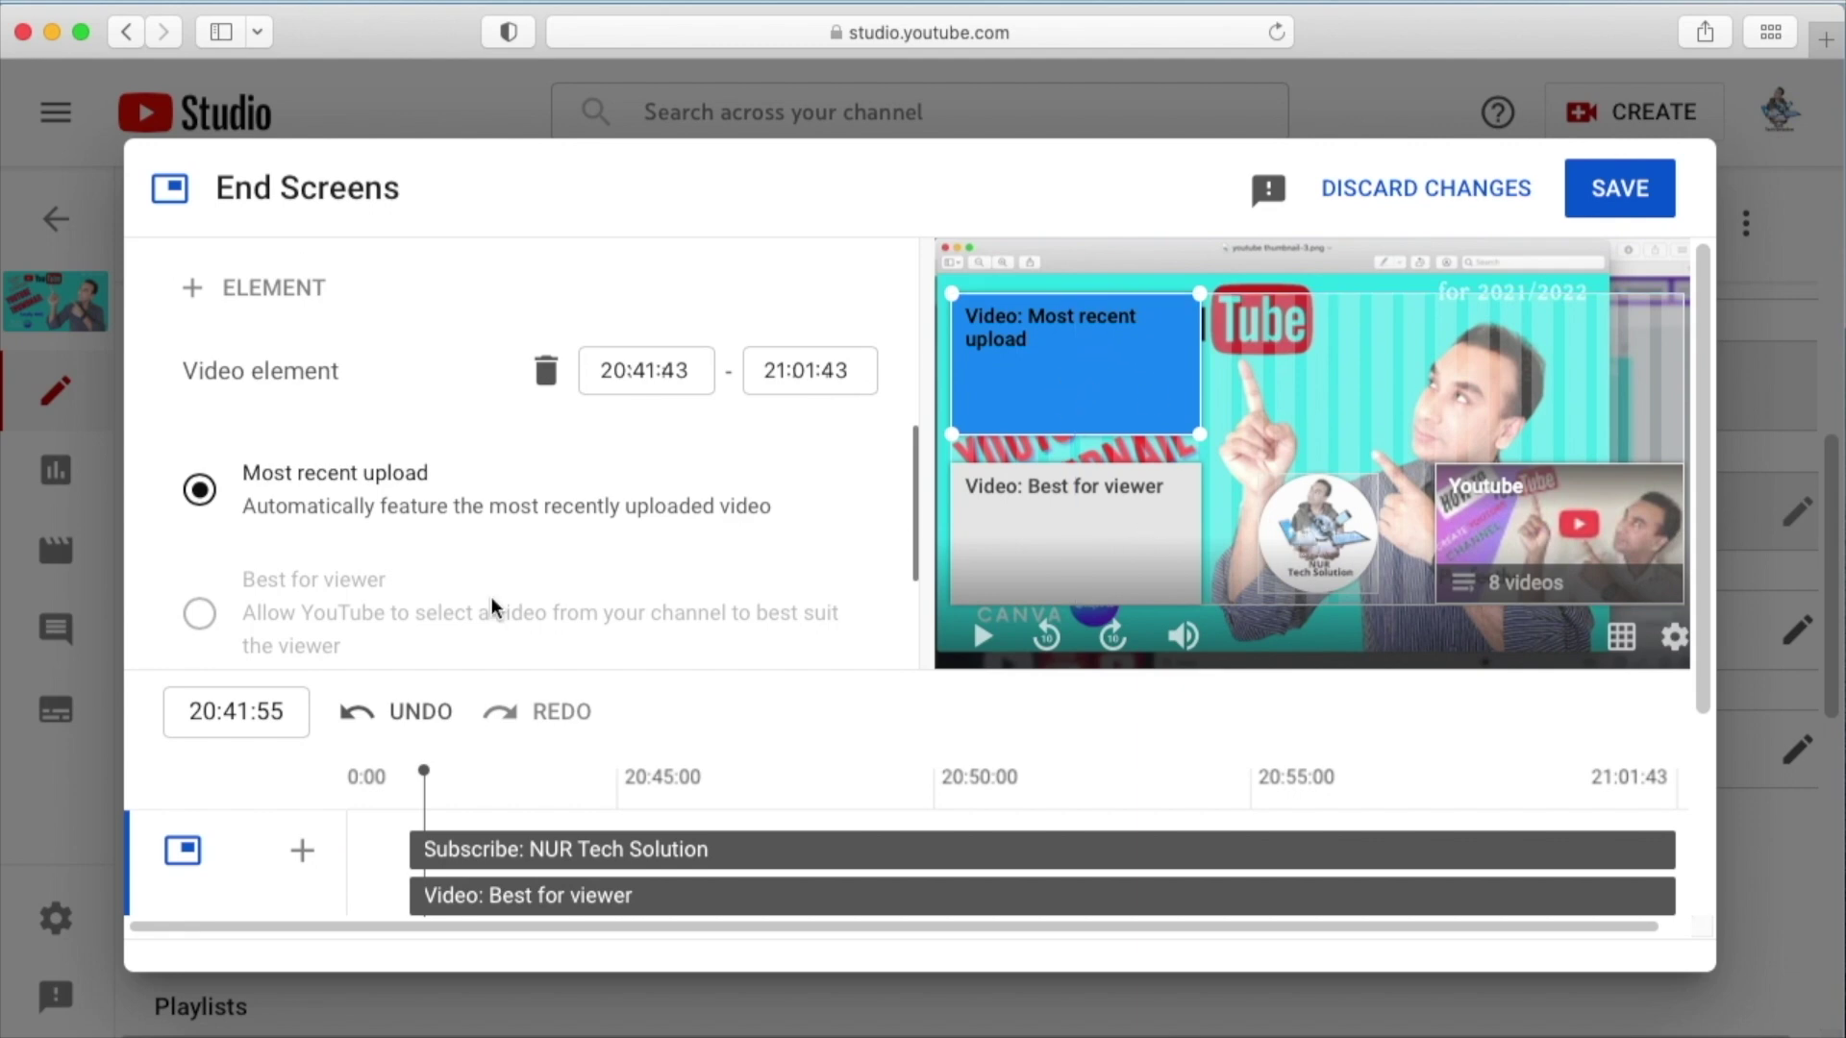
scroll(493, 600, down, 3)
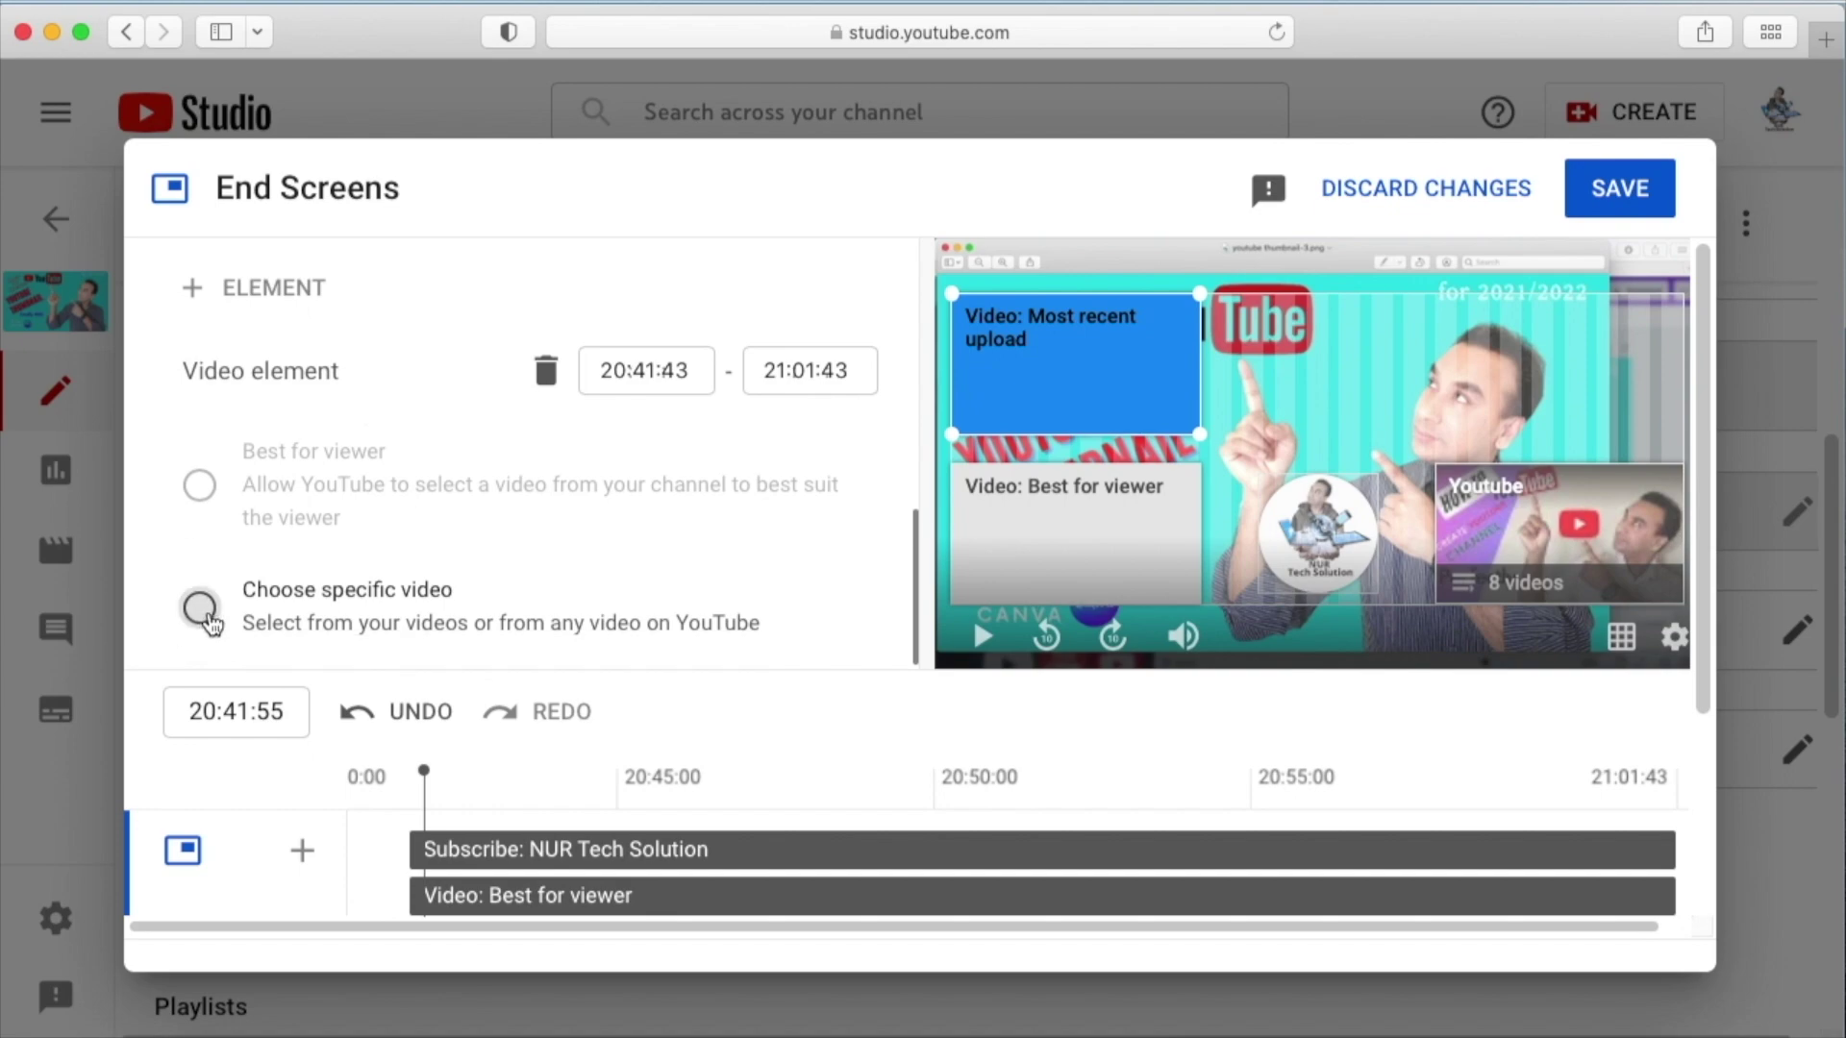
click(203, 611)
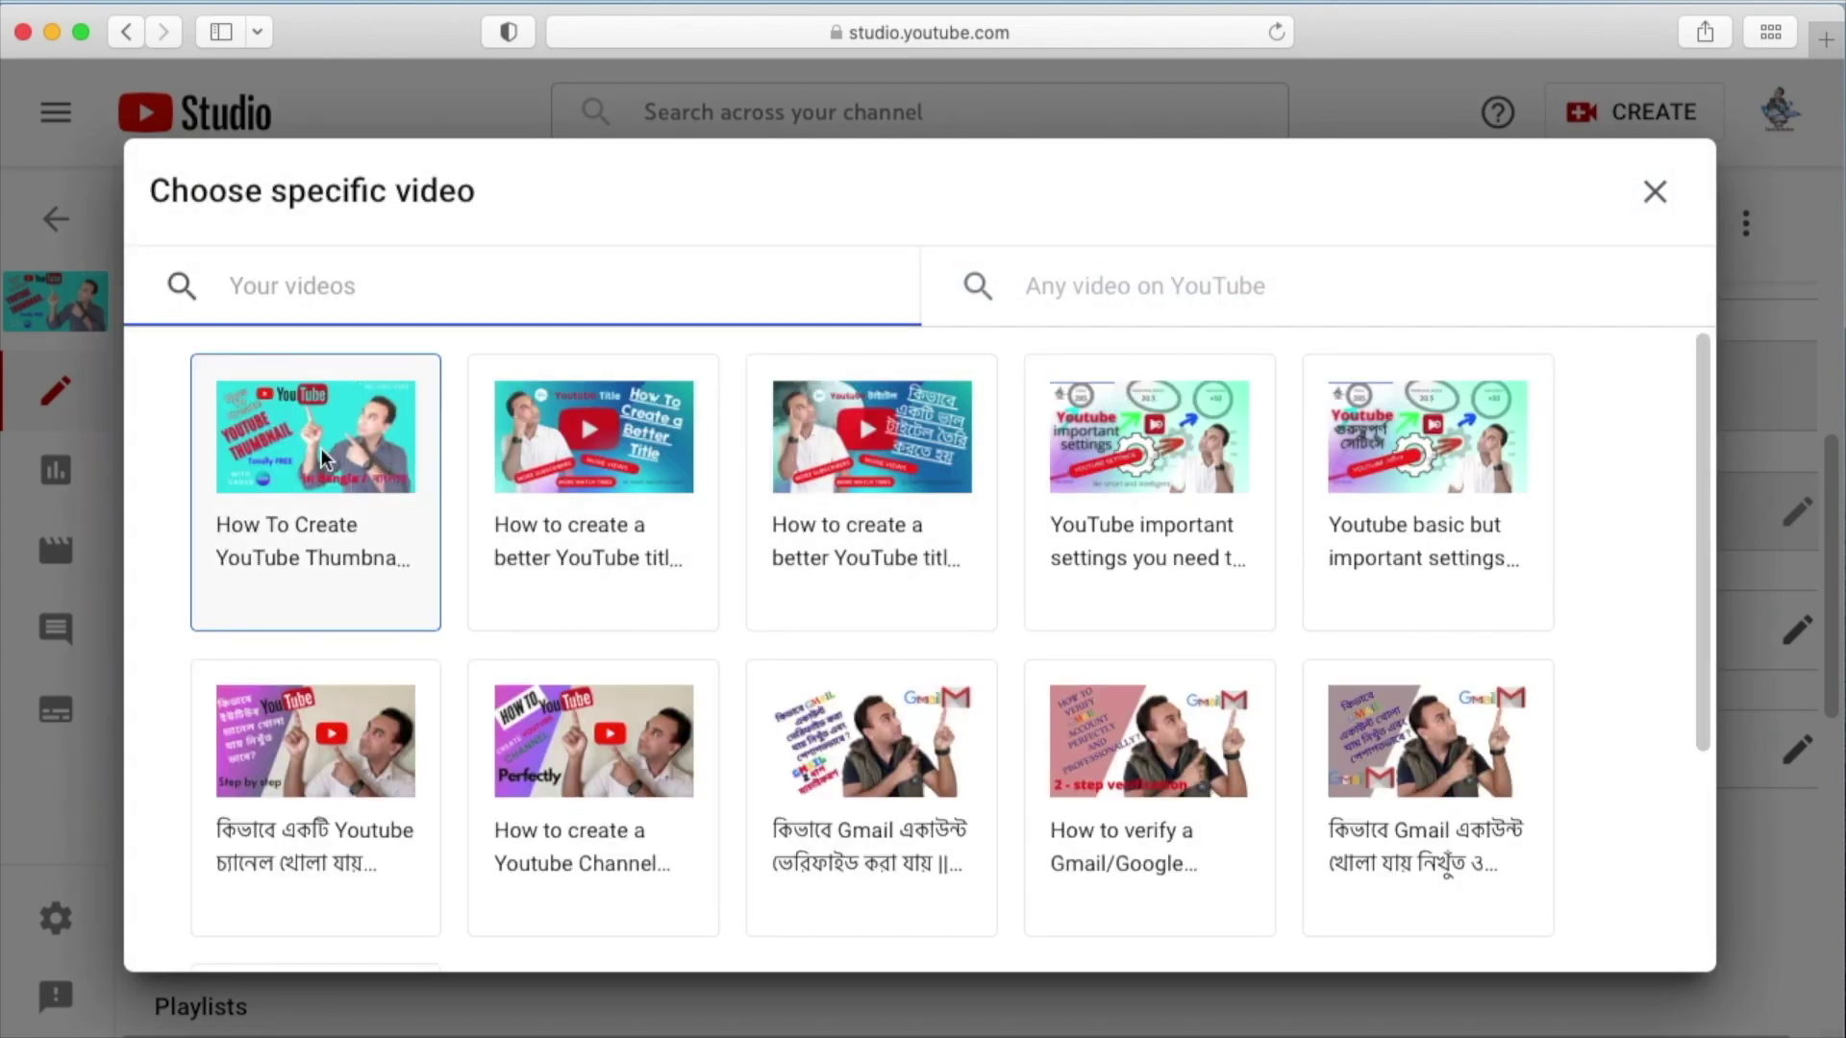
click(321, 448)
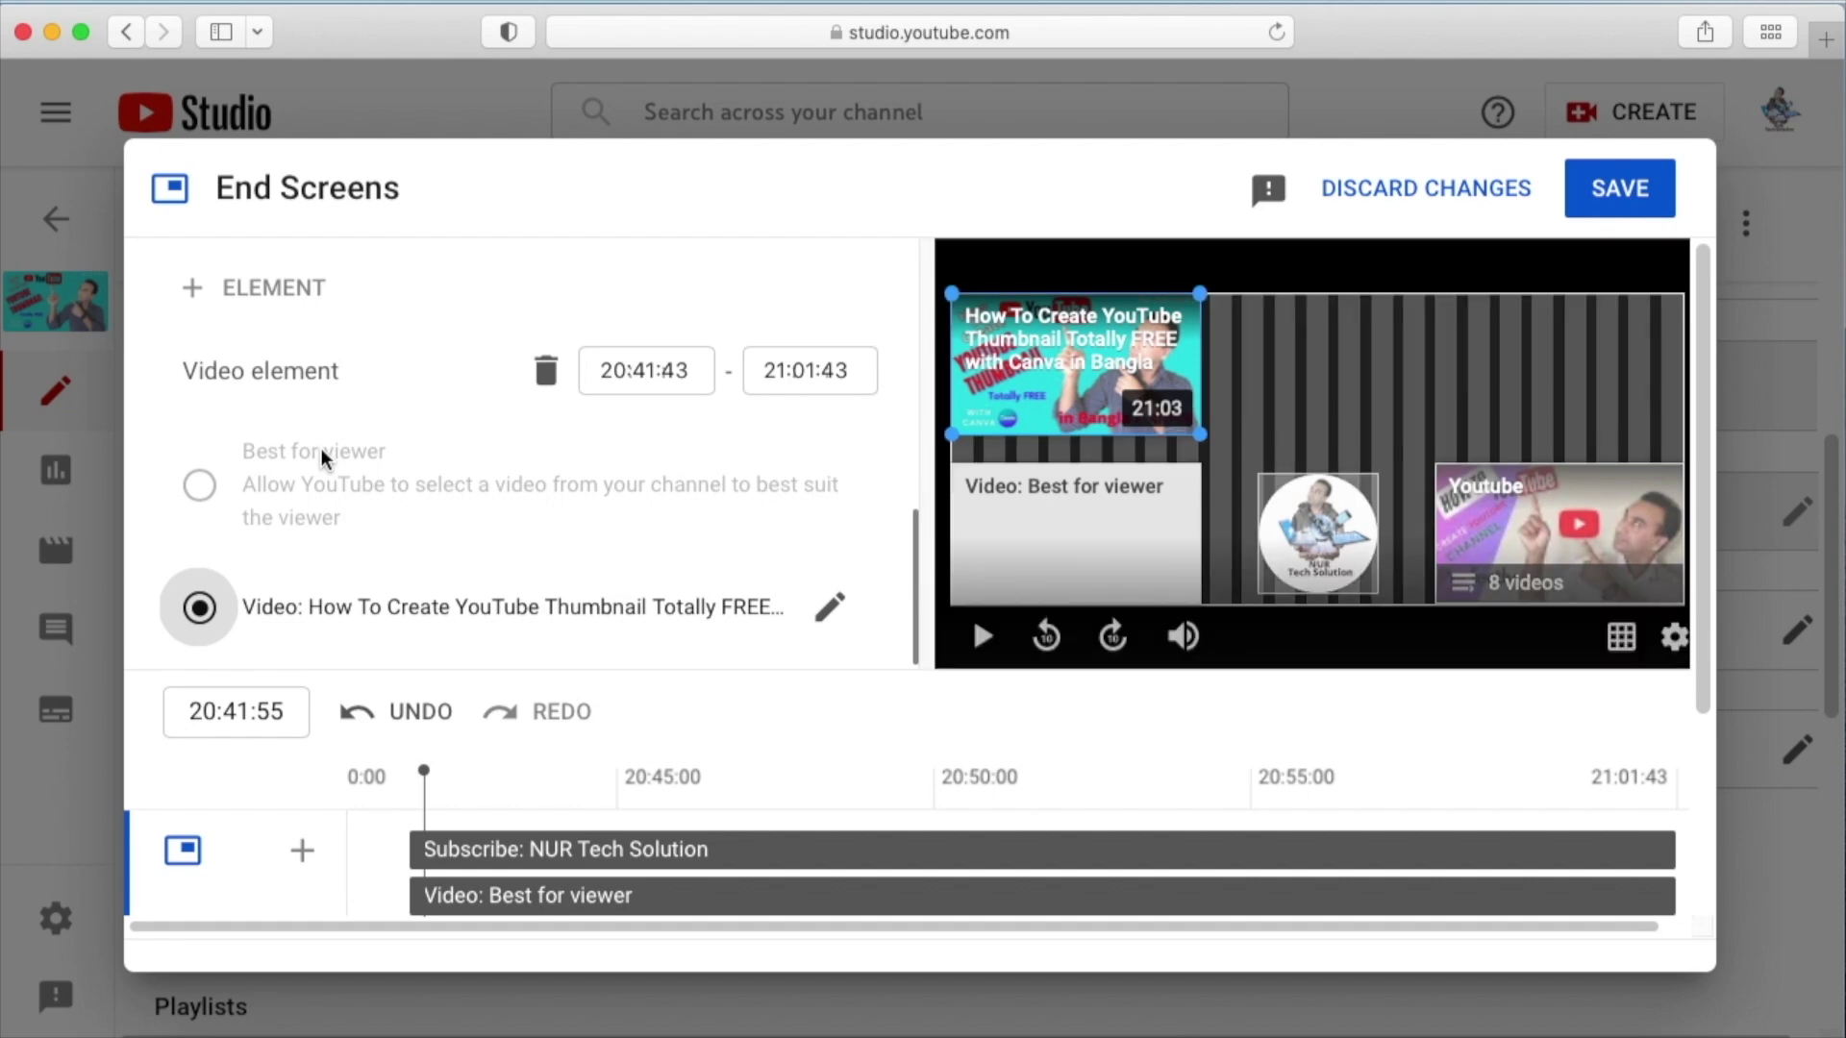
- Try to set the Best for viewer element to the same Bangla YouTube thumbnail video as the other video element
click(1086, 542)
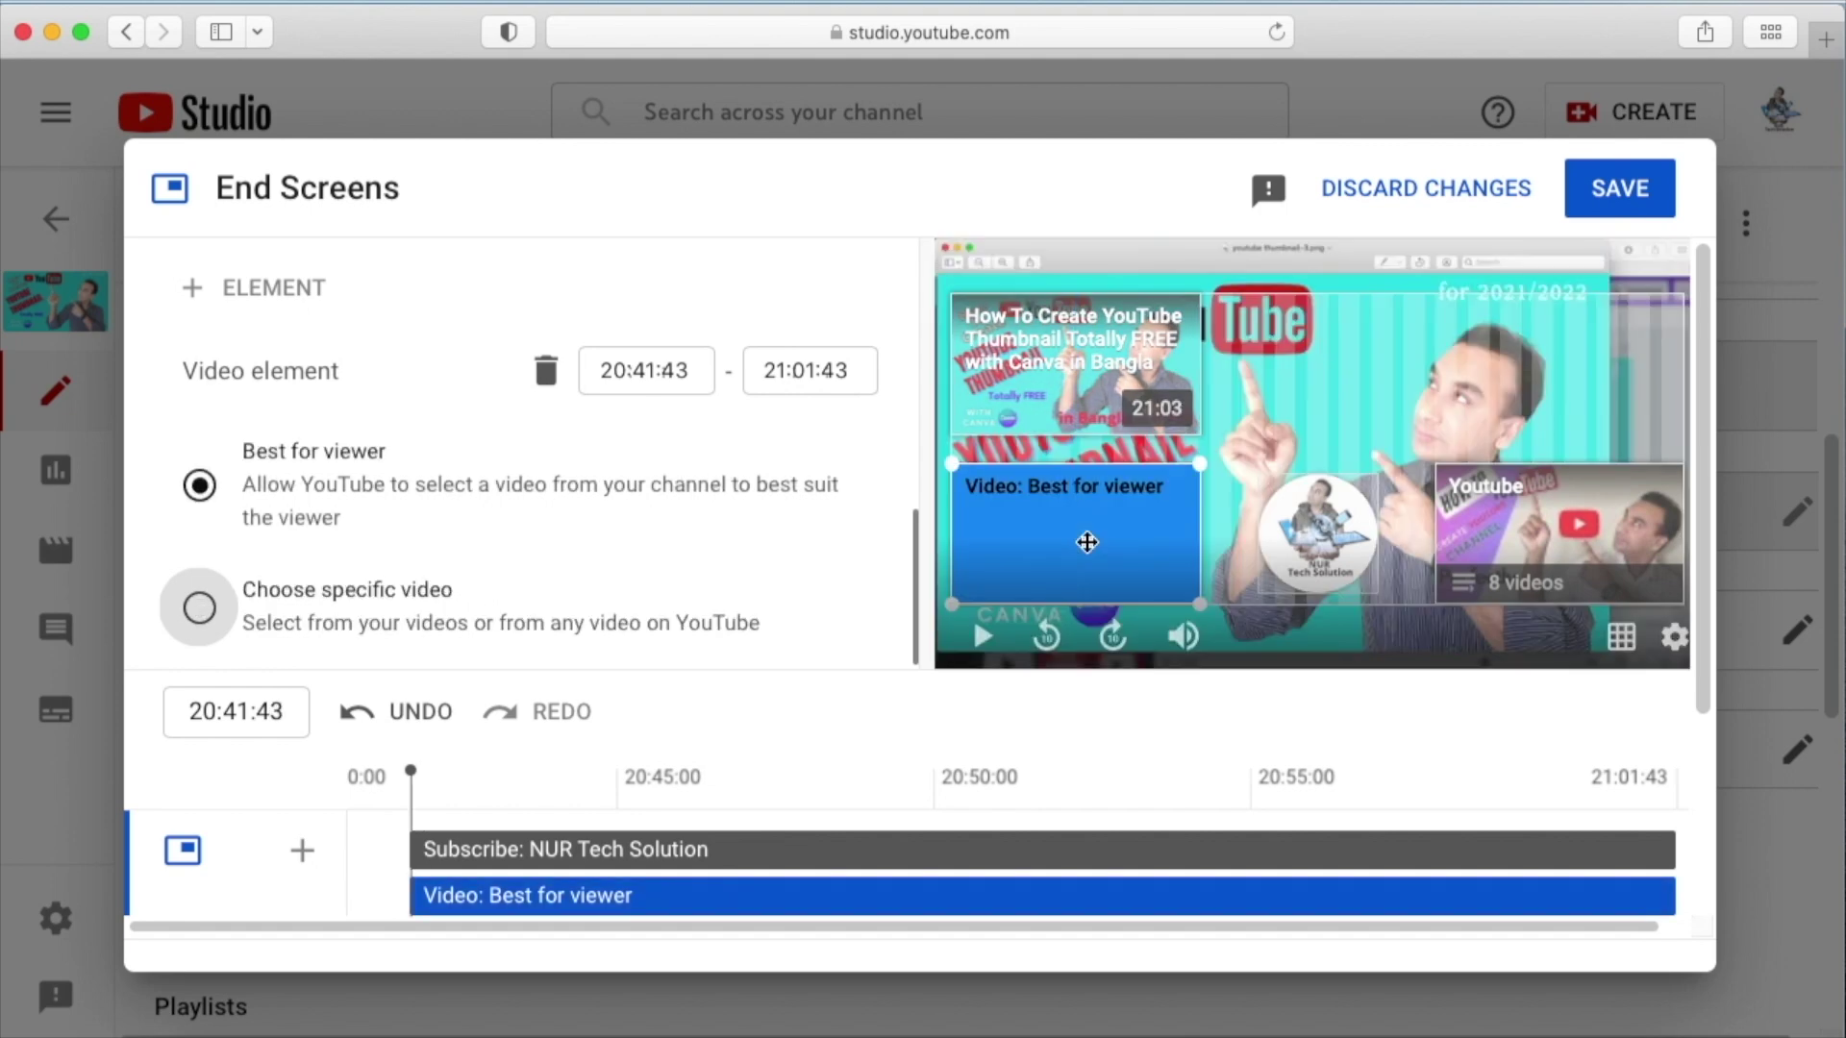
scroll(338, 524, down, 1)
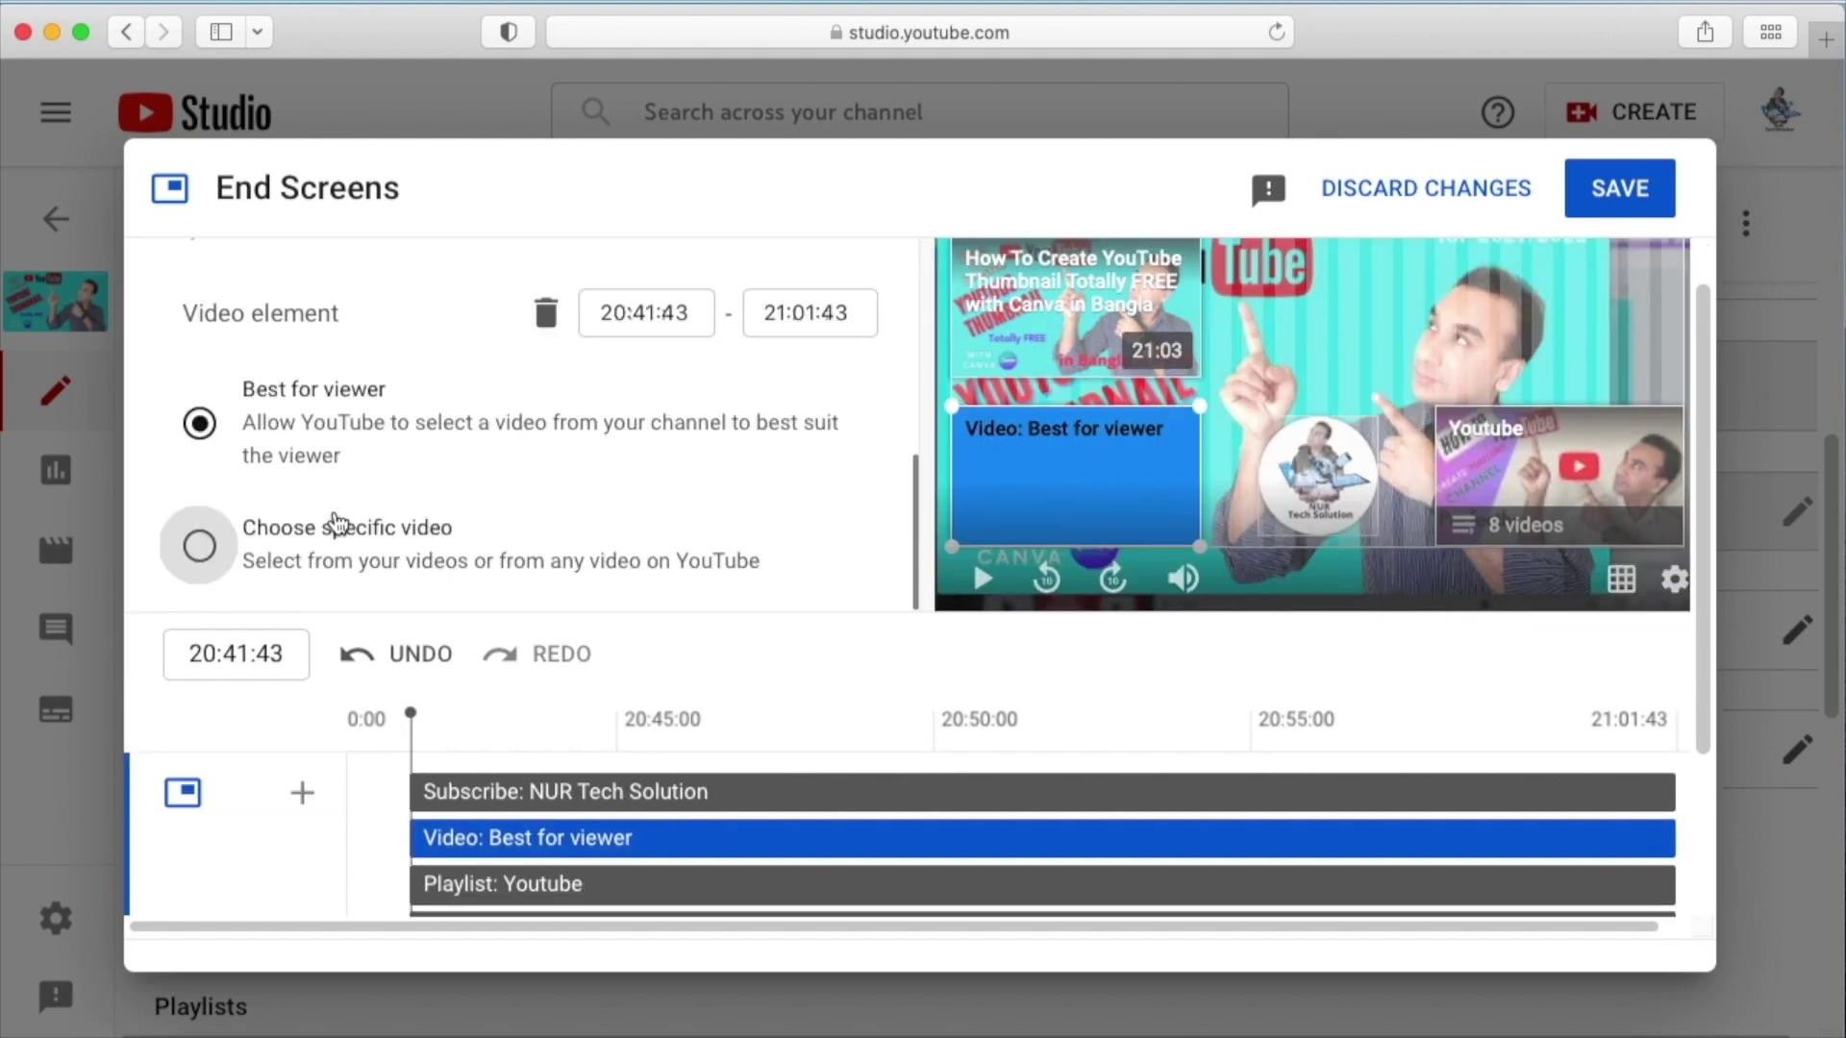
click(202, 548)
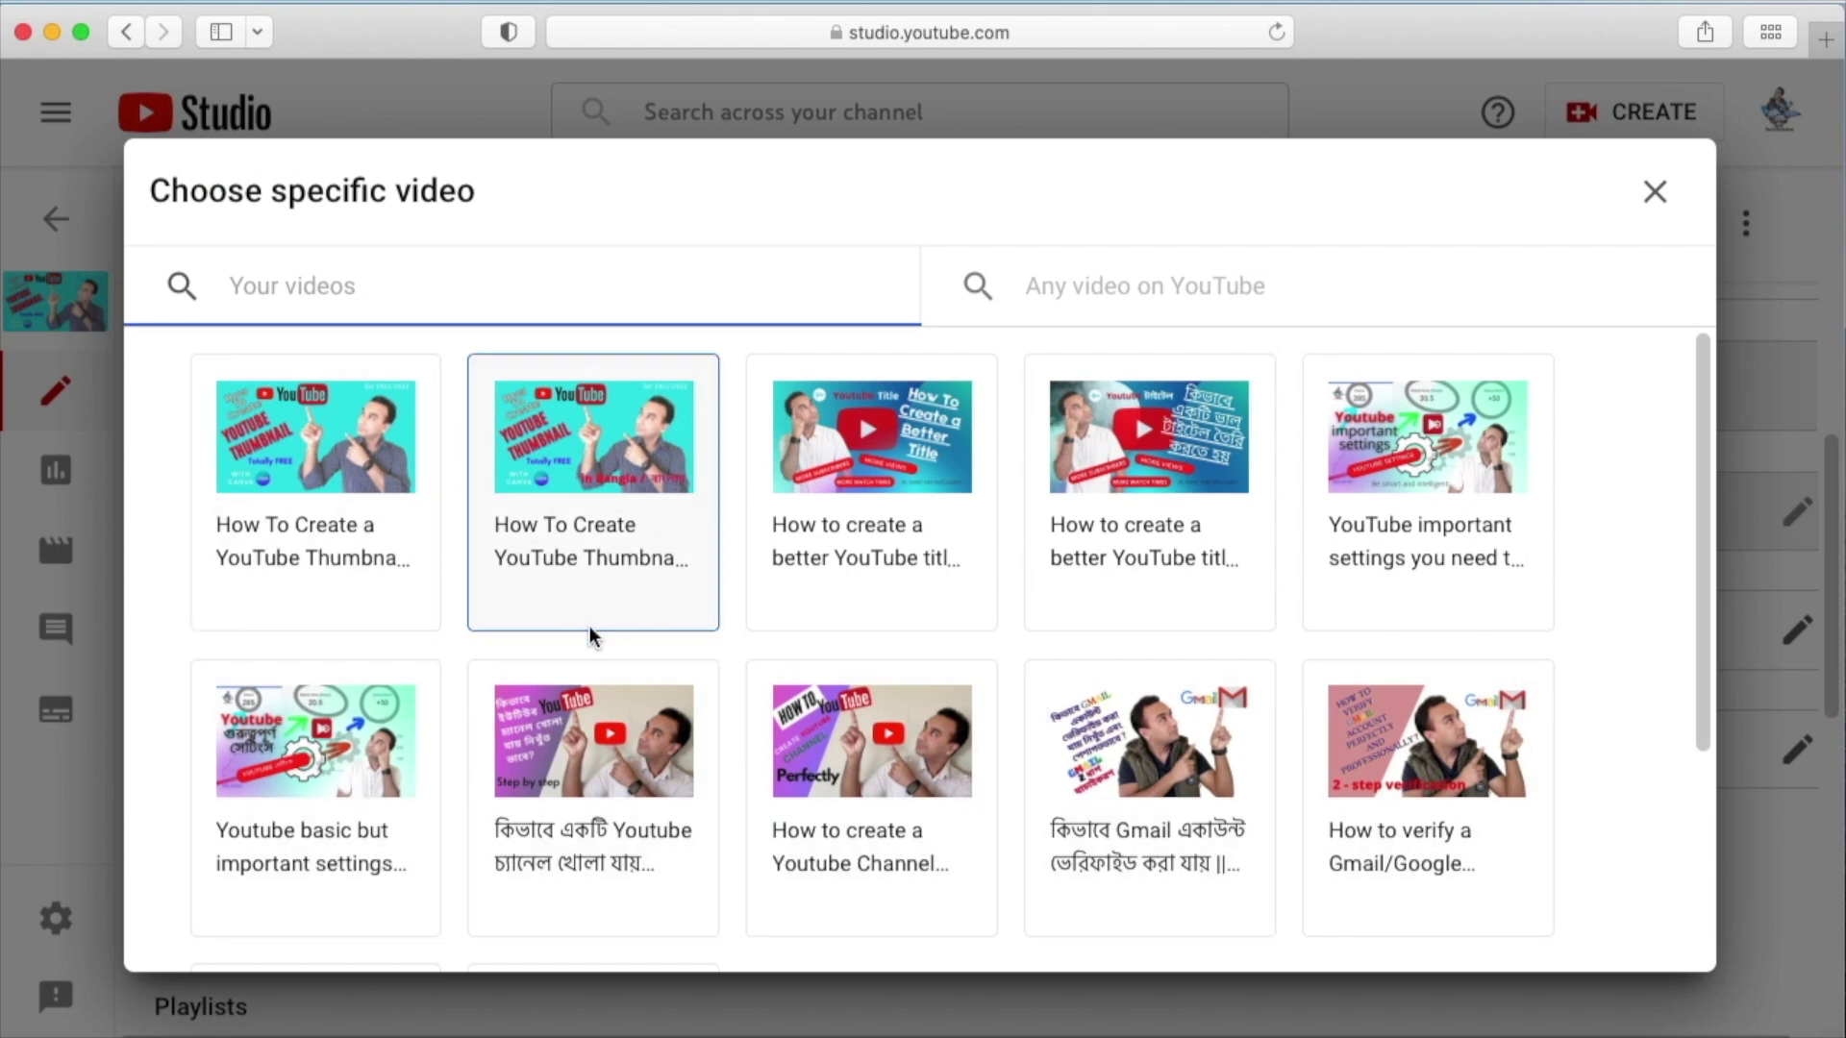
click(620, 552)
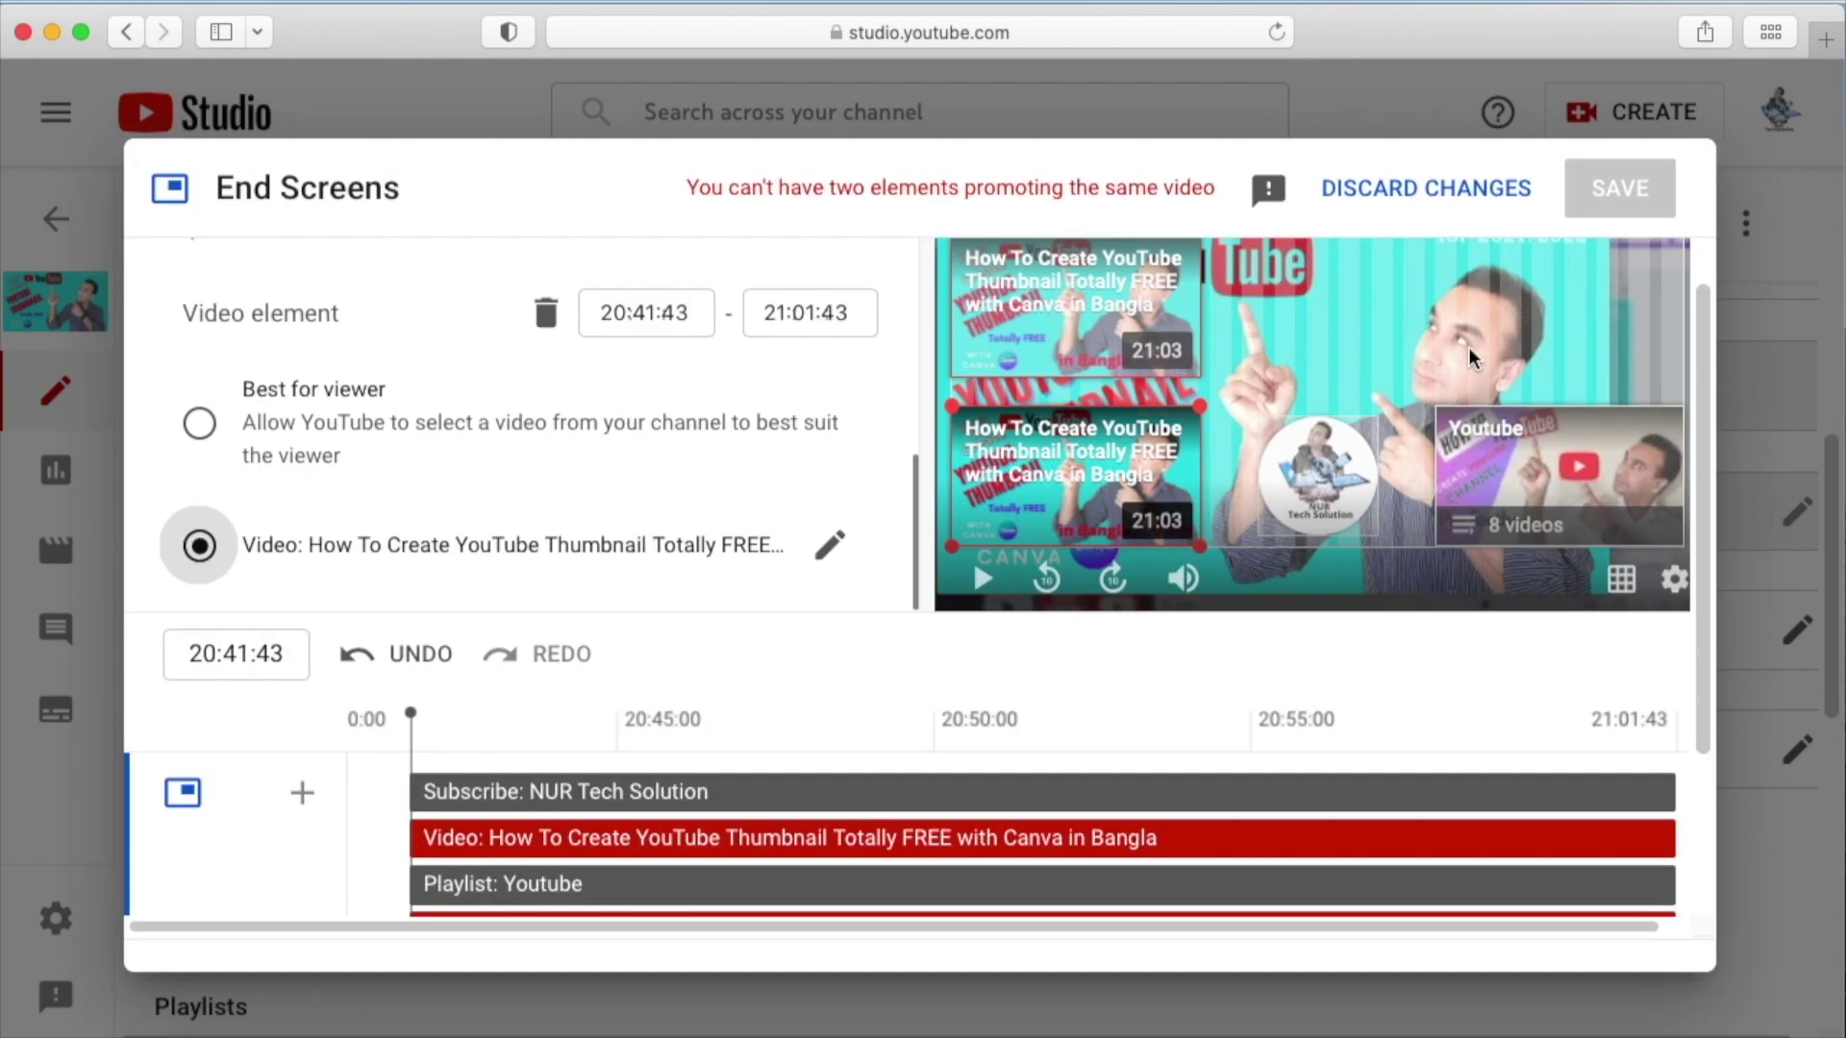
- Change the lower video element's specific video to "How to create a better YouTube title for more views, subscribers and watch times"
scroll(1281, 494, up, 1)
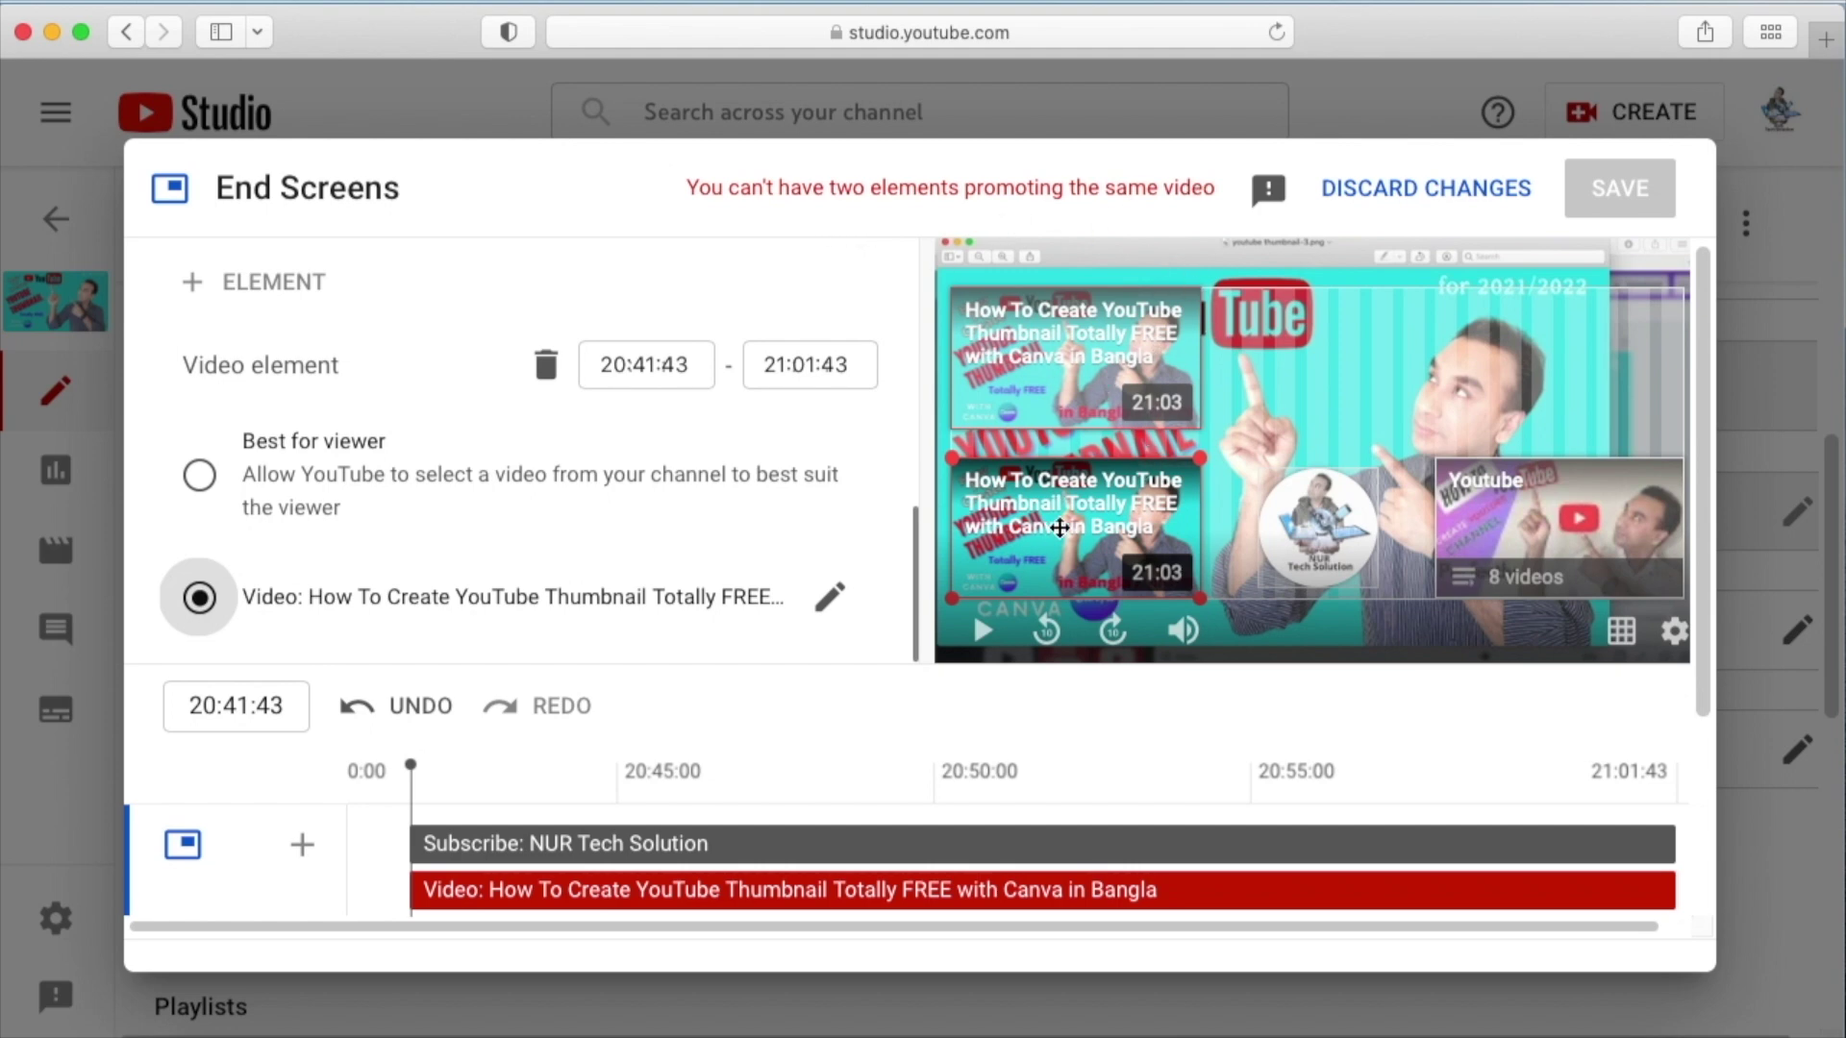
click(200, 598)
click(330, 501)
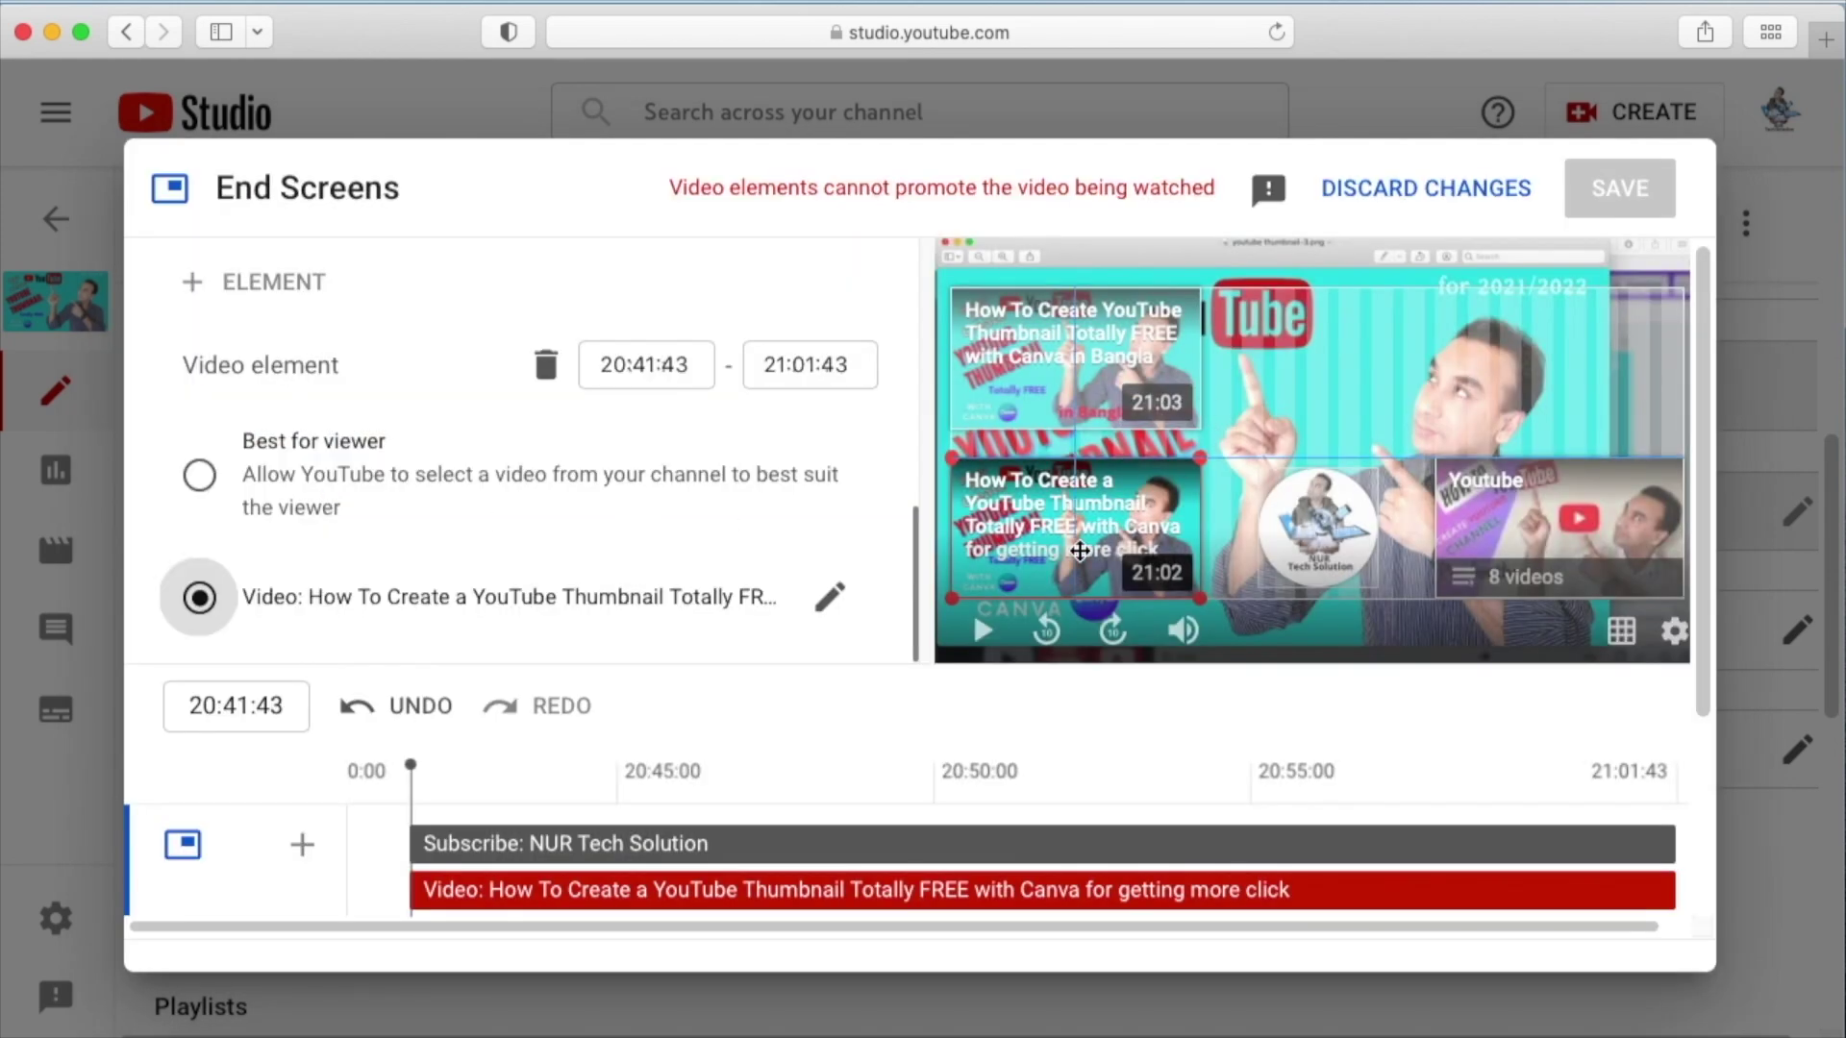
click(200, 598)
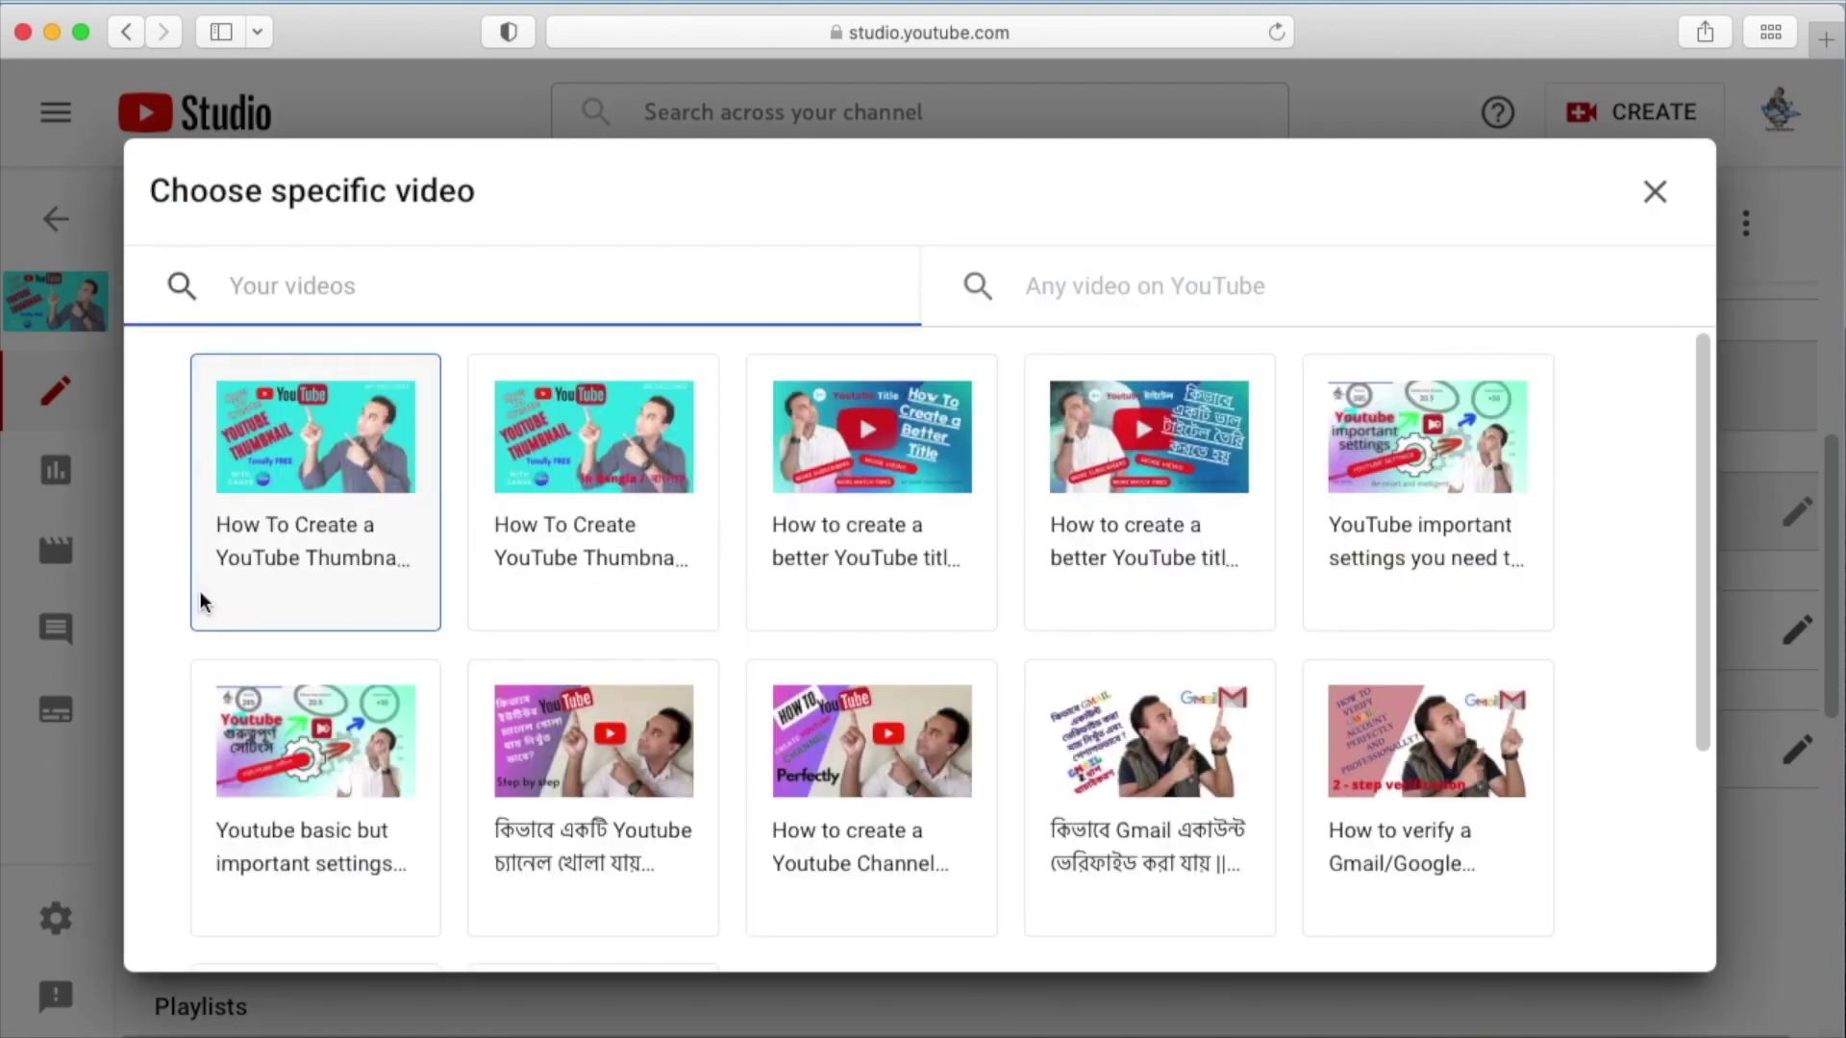
click(930, 492)
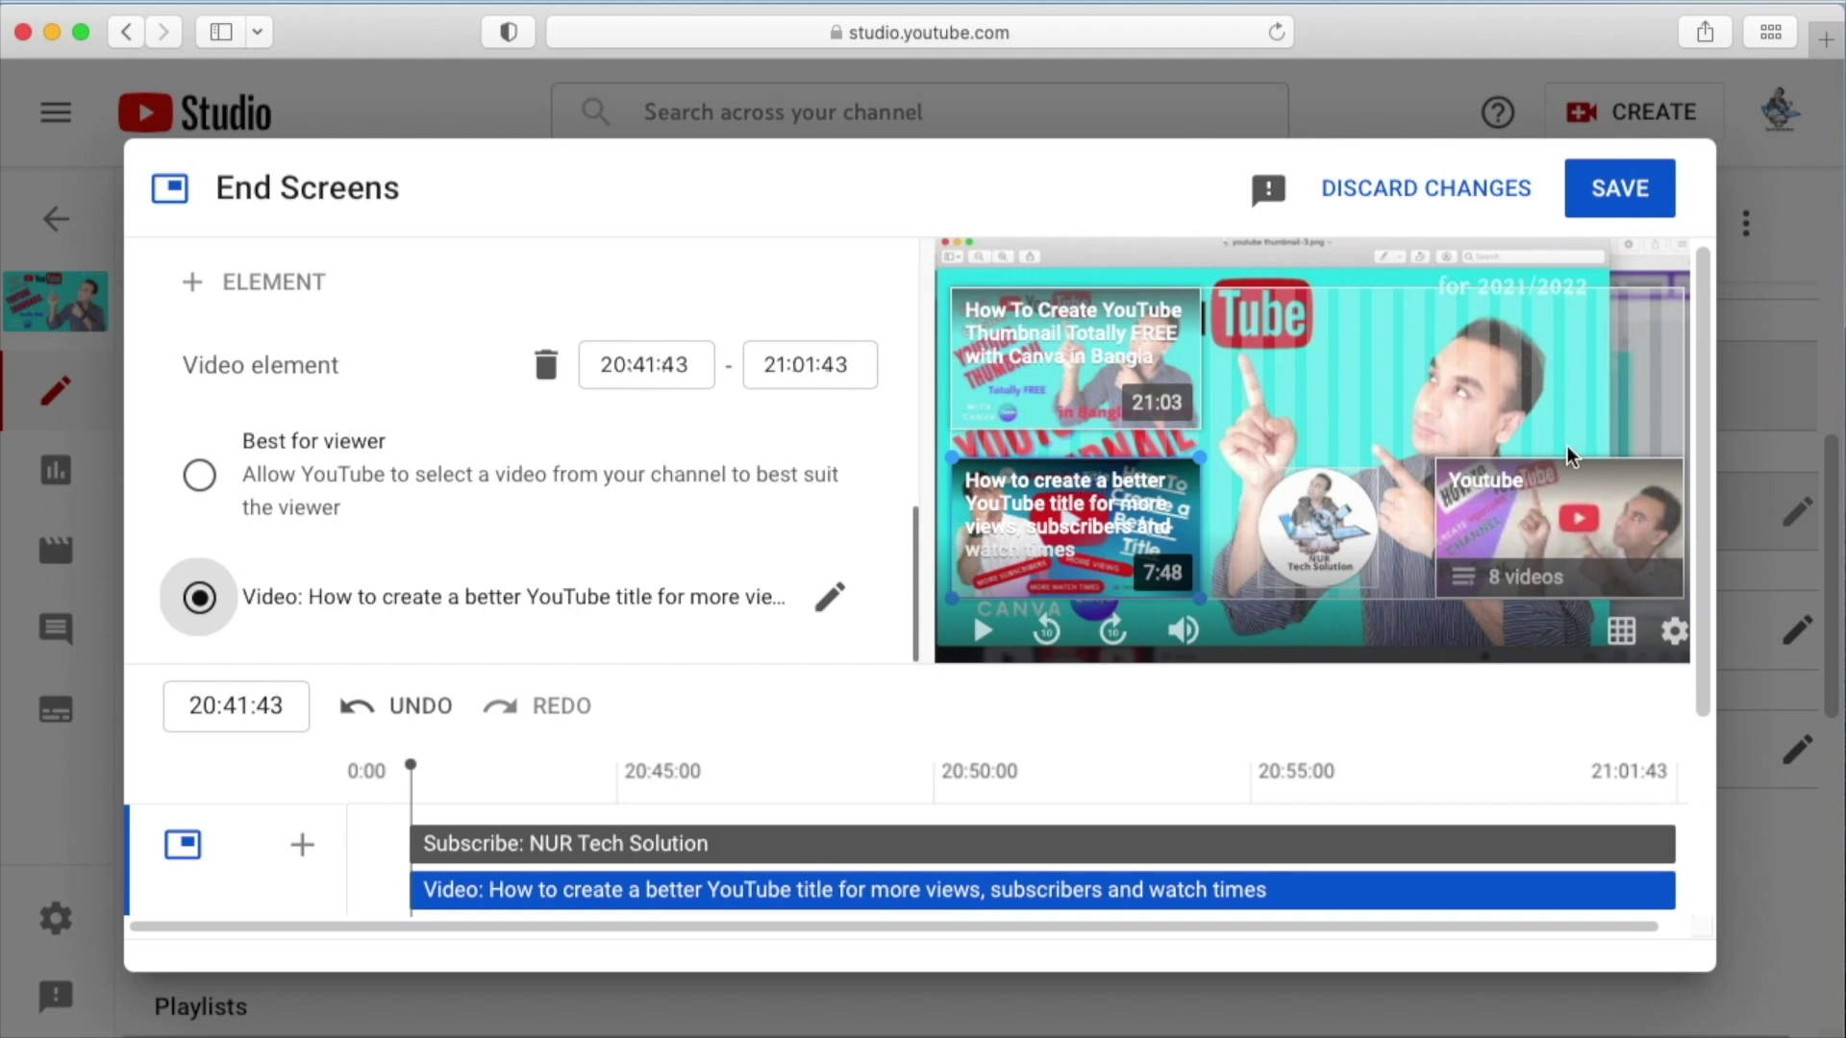
- Arrange the end screen with the Bangla thumbnail video above the playlist, the title video at lower left and the subscribe element between it and the playlist
drag(1192, 420, 1551, 357)
drag(1275, 535, 1023, 365)
drag(1143, 462, 1289, 515)
drag(1063, 371, 1008, 548)
drag(1344, 514, 1133, 364)
drag(1027, 503, 1312, 591)
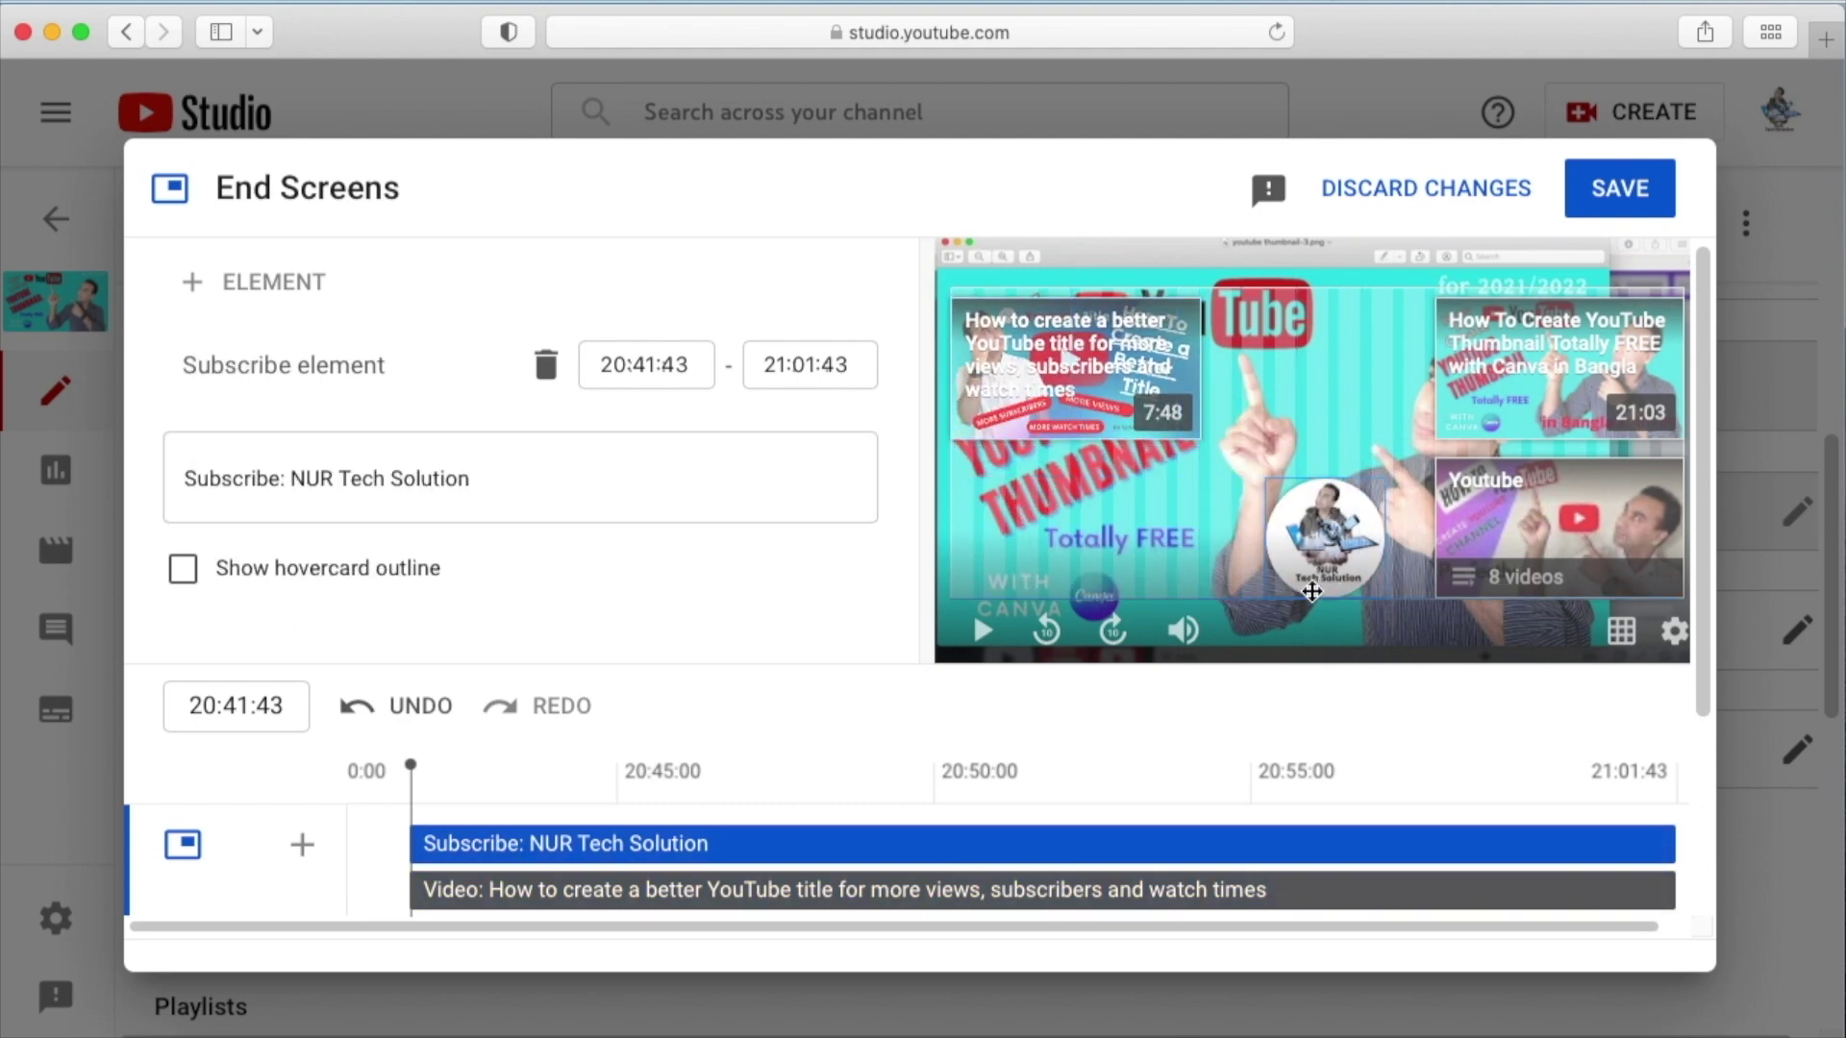
drag(1096, 413, 1095, 528)
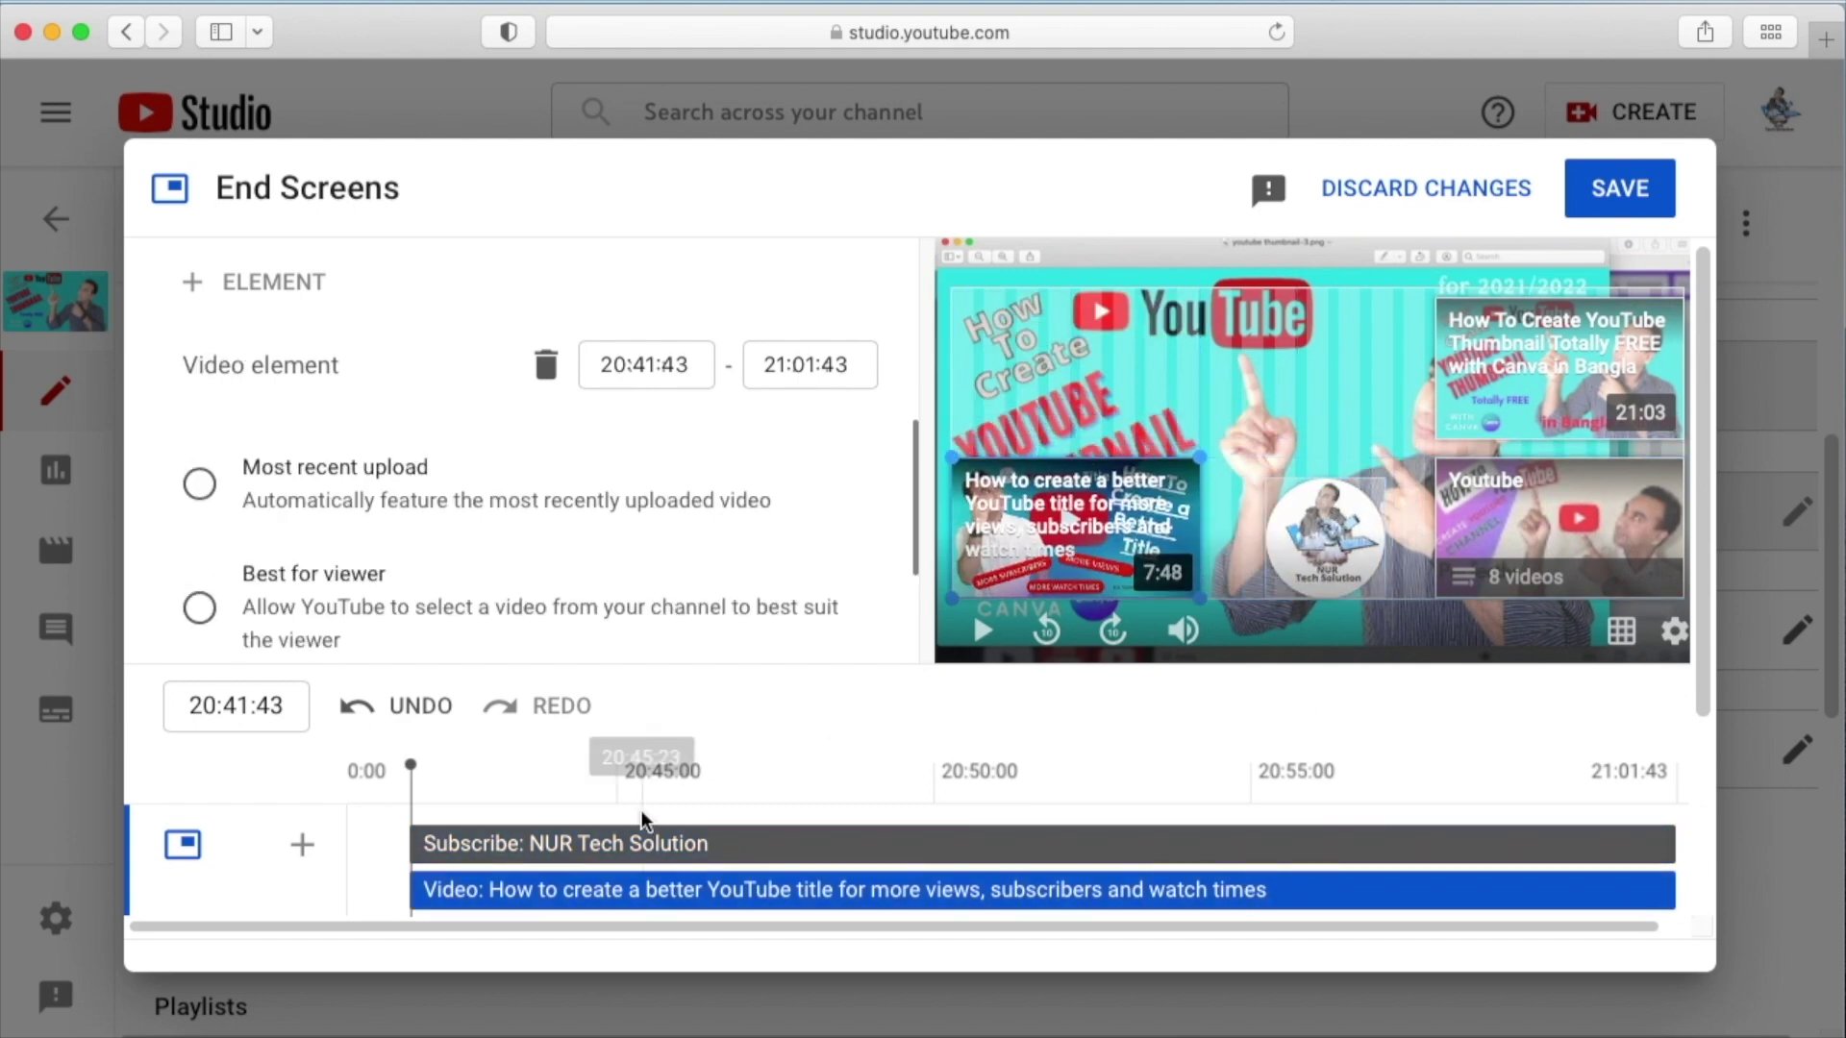
- Stagger the end screen start times: title video between 20:45:00 and 20:50:00, subscribe just after 20:50:00, and playlist at 20:53:36
scroll(663, 810, down, 3)
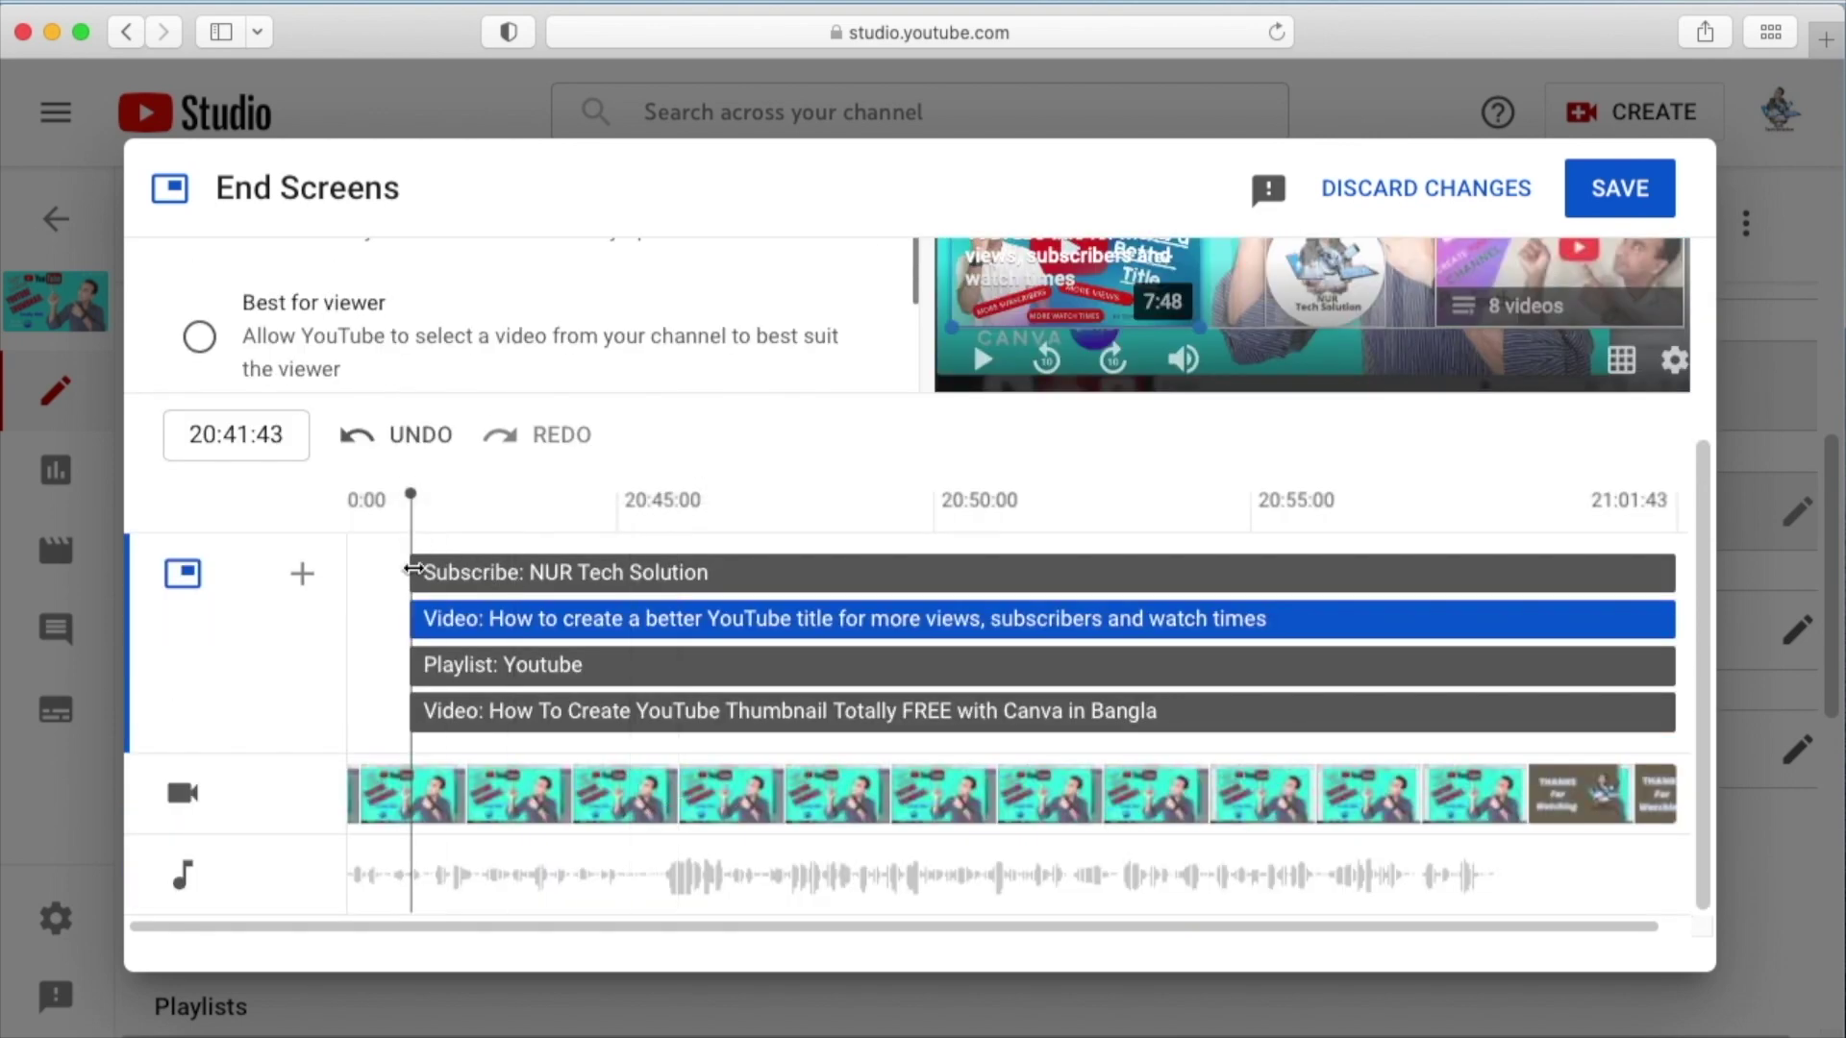
drag(472, 586, 990, 618)
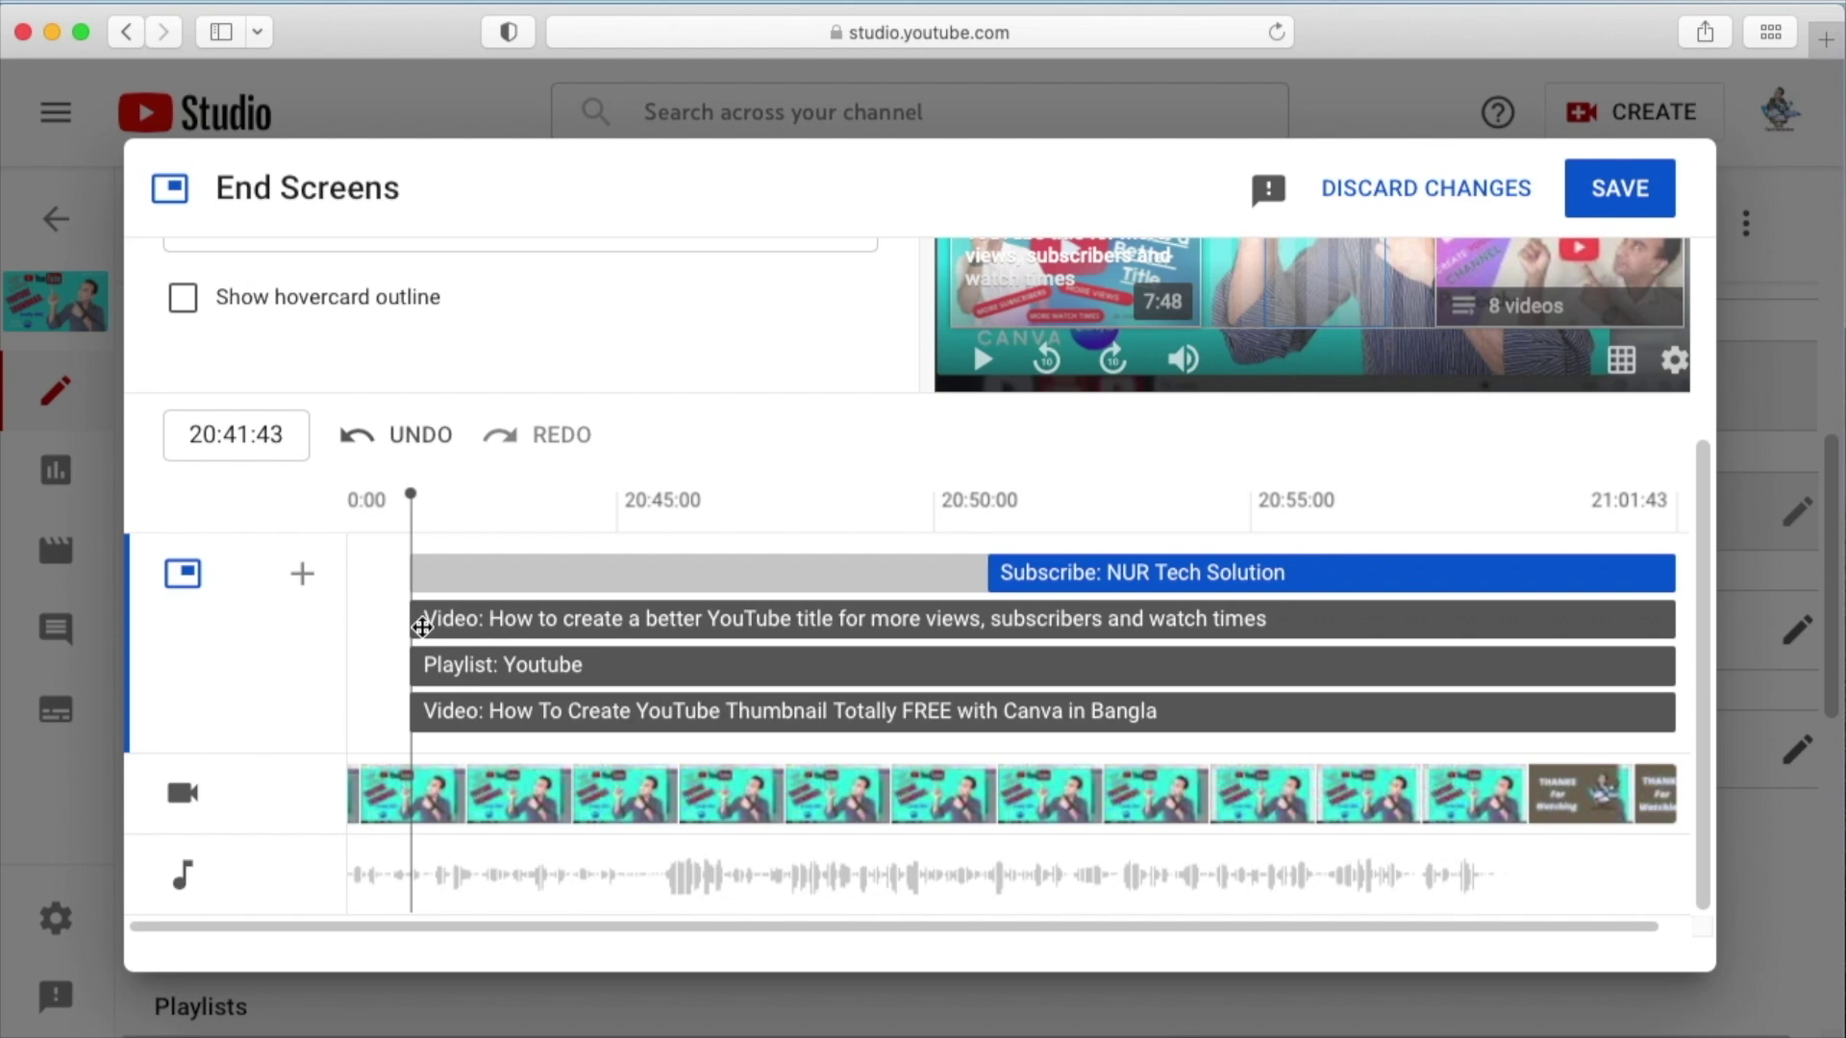
drag(413, 627, 785, 620)
drag(416, 670, 1166, 662)
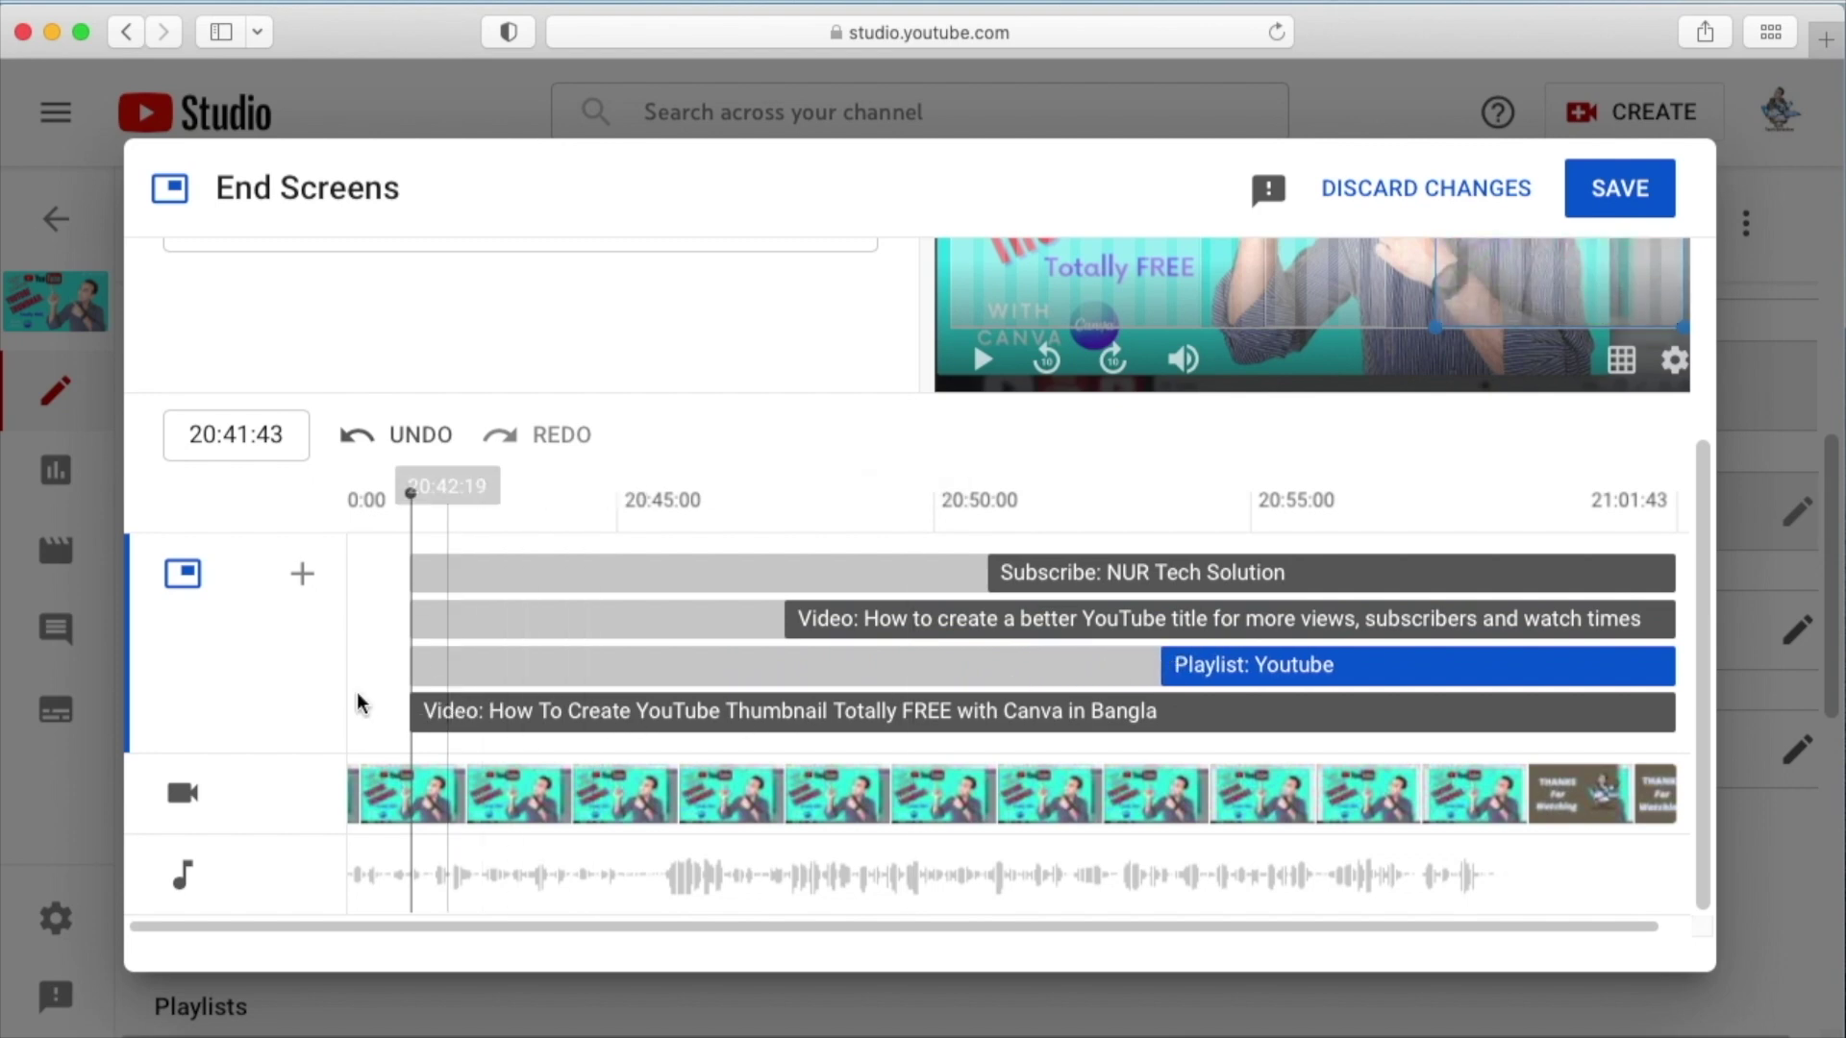
- Return the playhead to 20:41:43, where the first element starts, and save the end screen
click(791, 561)
click(403, 563)
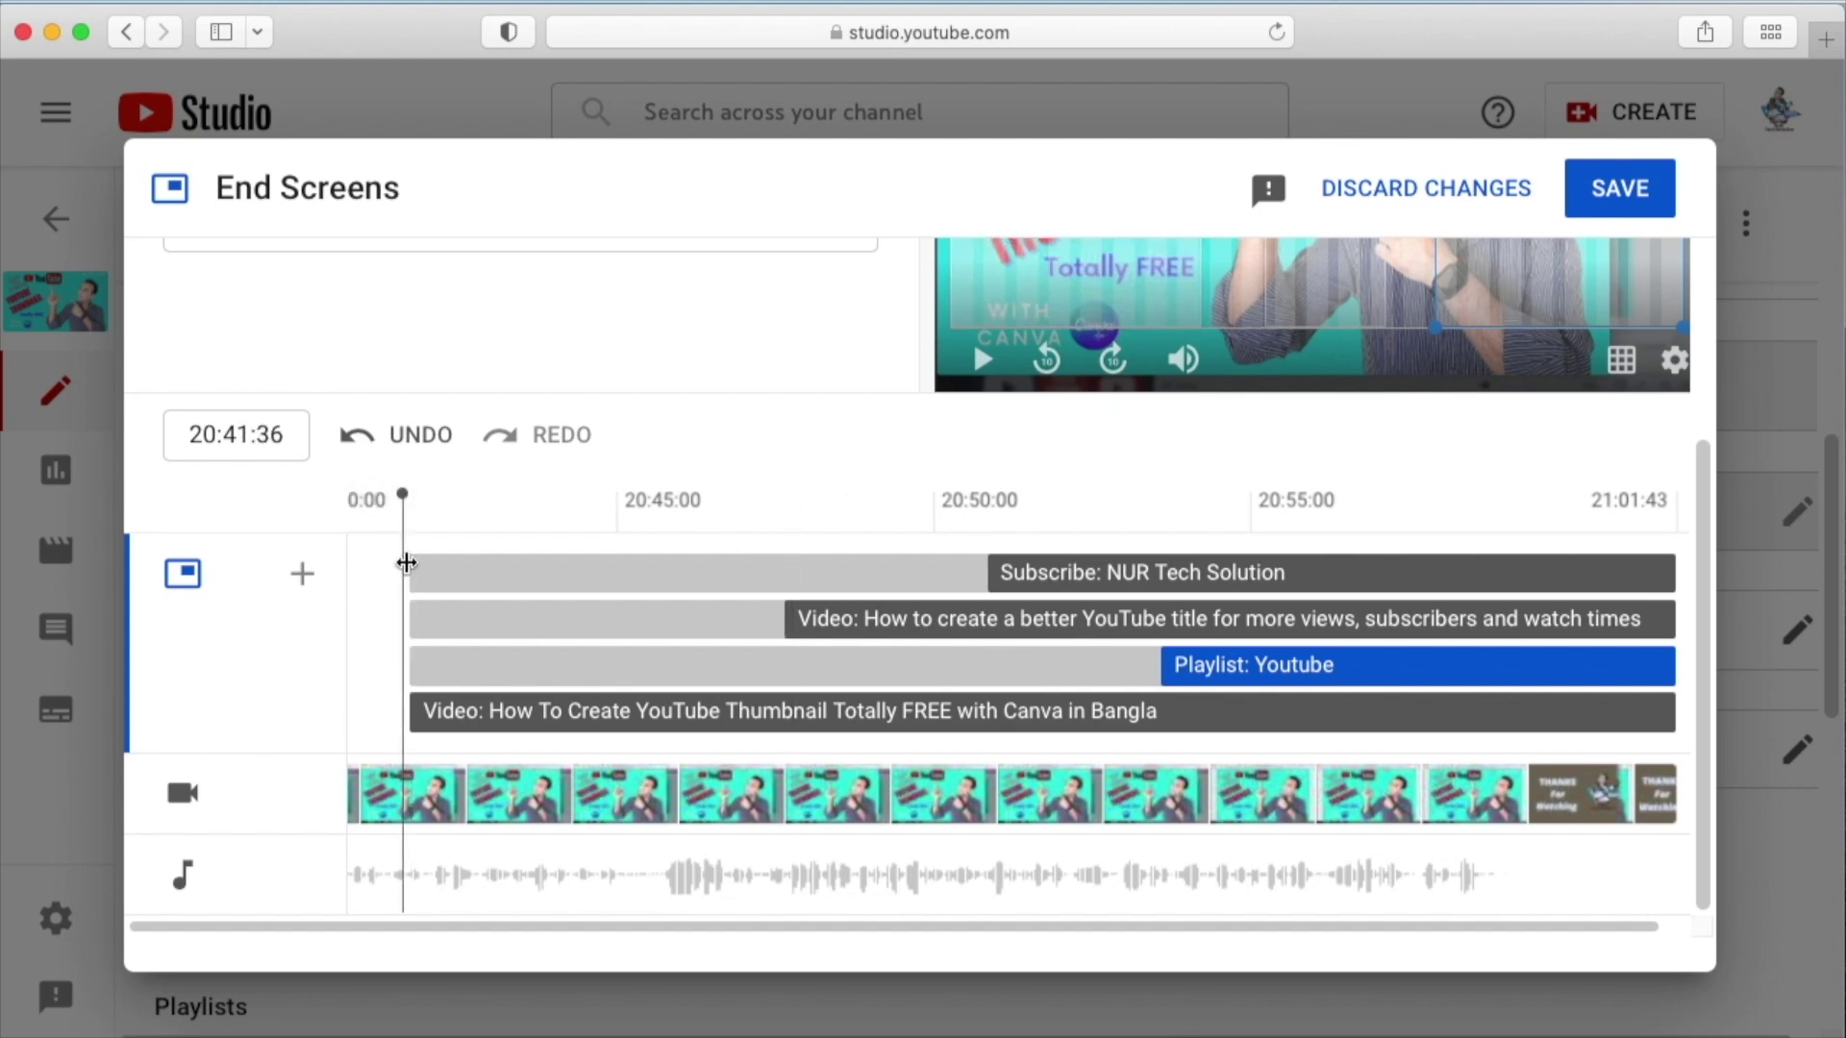
click(413, 562)
scroll(413, 562, up, 3)
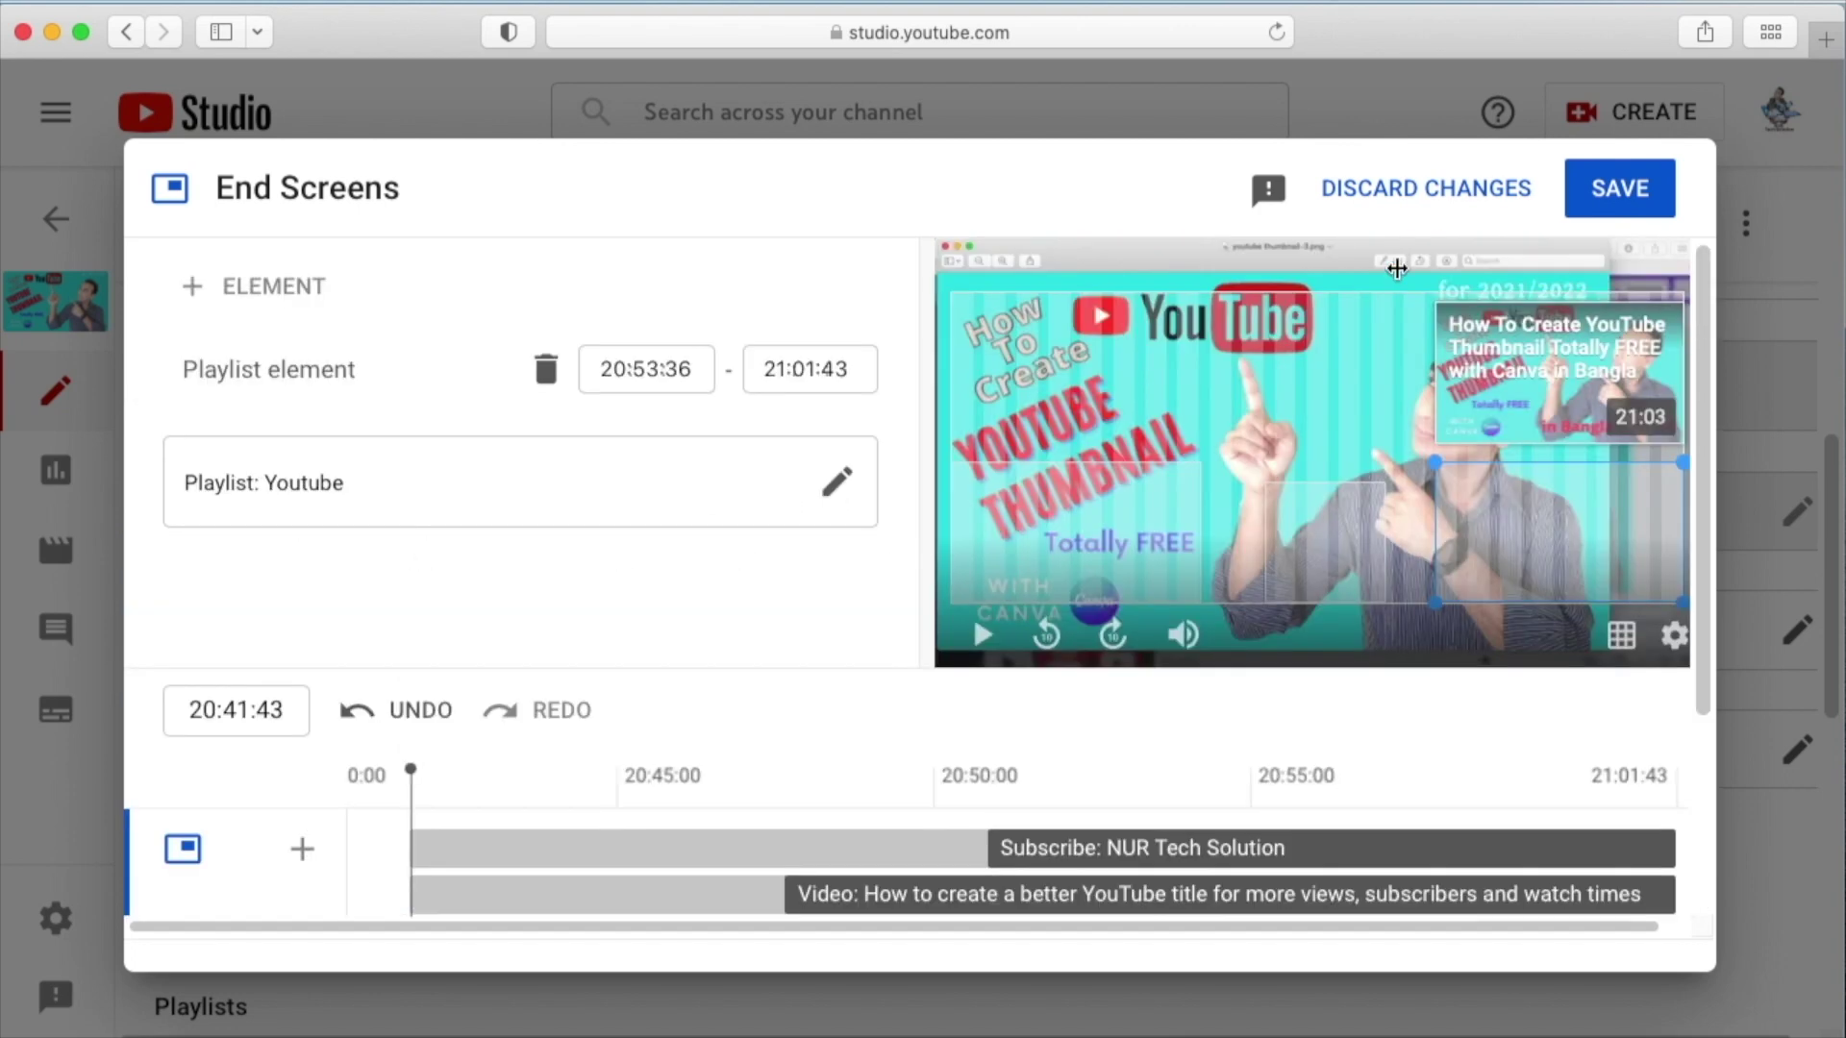
click(1642, 200)
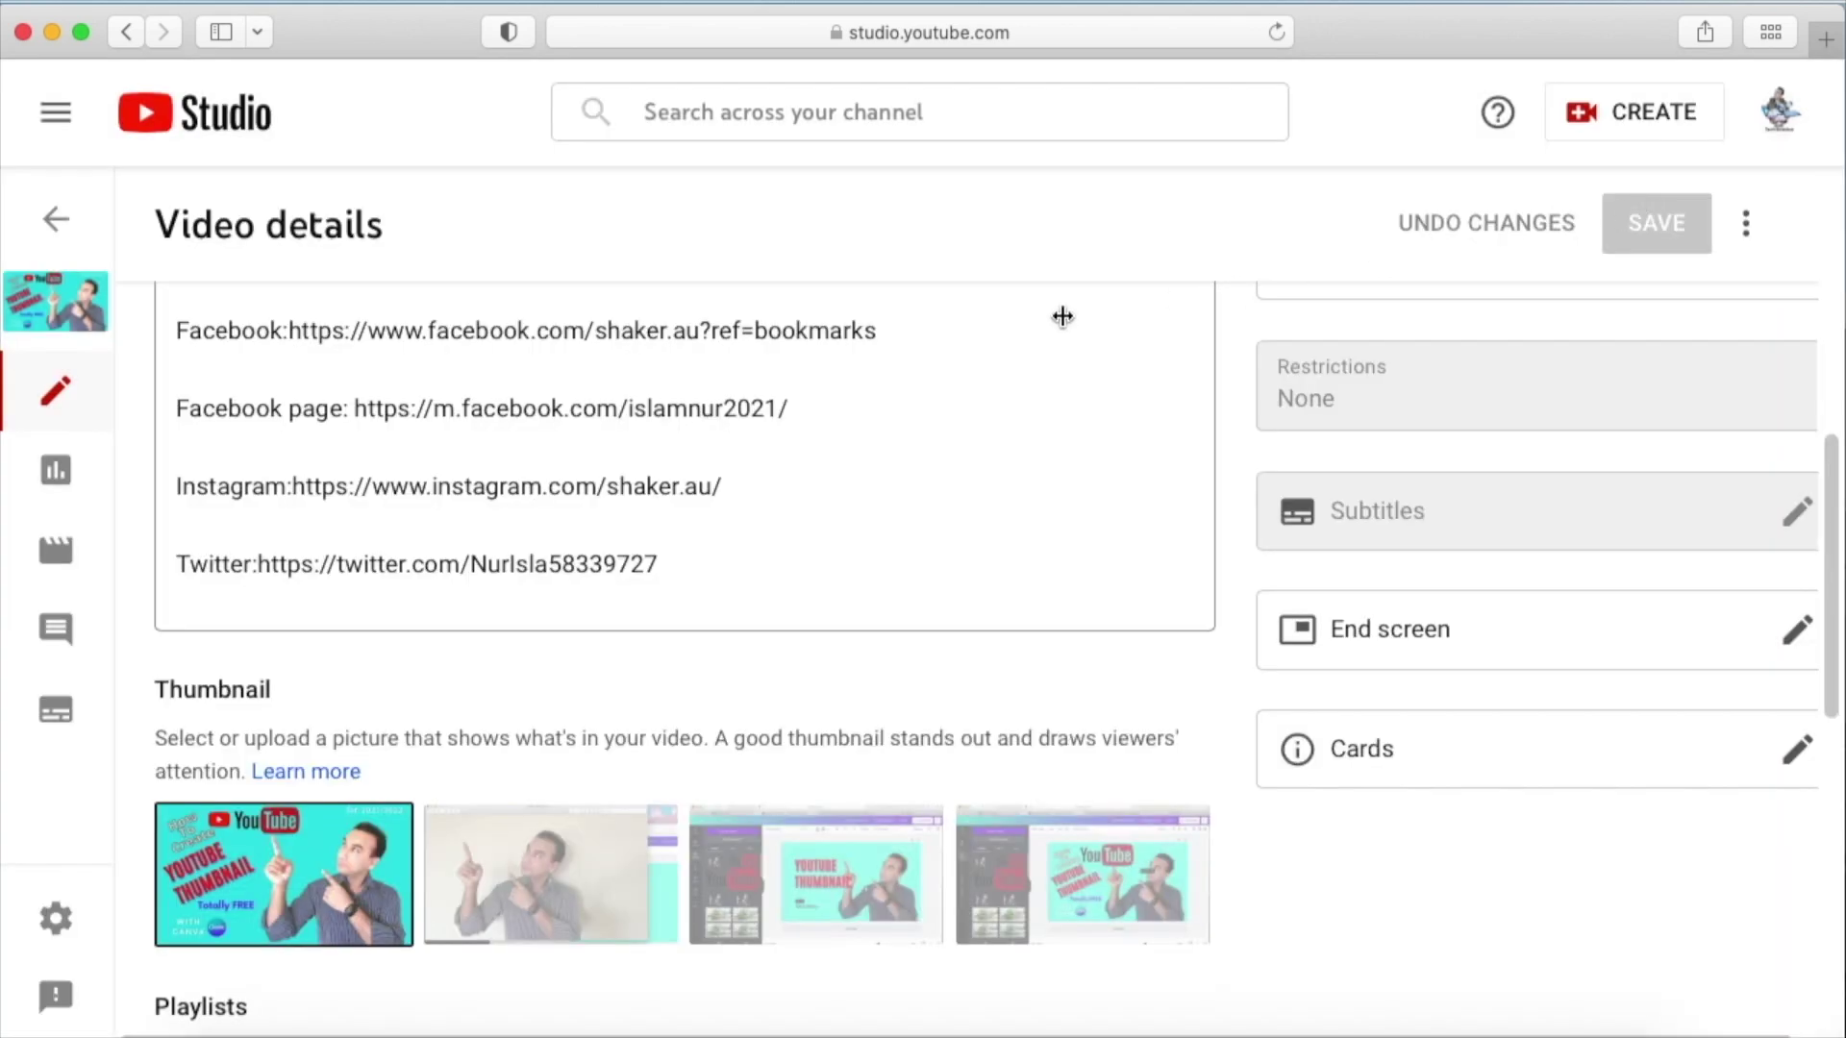
- Go back to the channel content, reopen the details of the 21:02 thumbnail video and follow its video link to YouTube
mouse_move(388, 878)
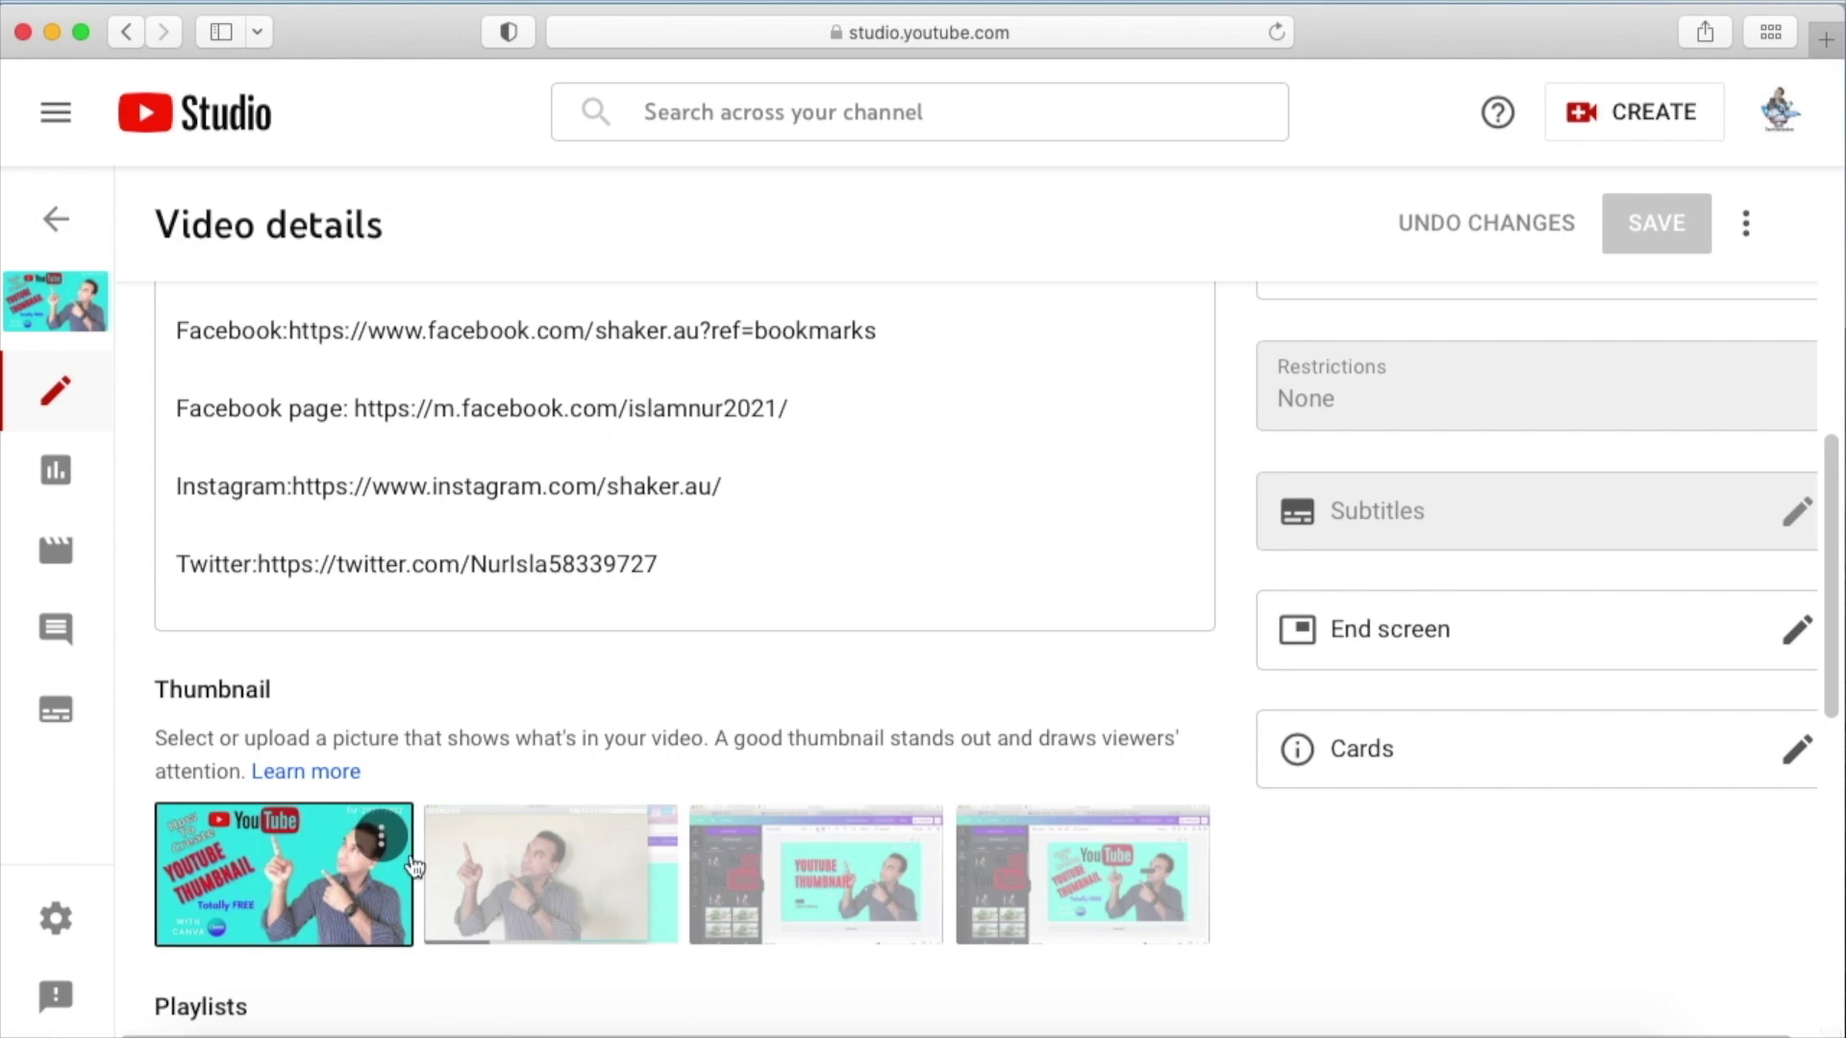
click(50, 228)
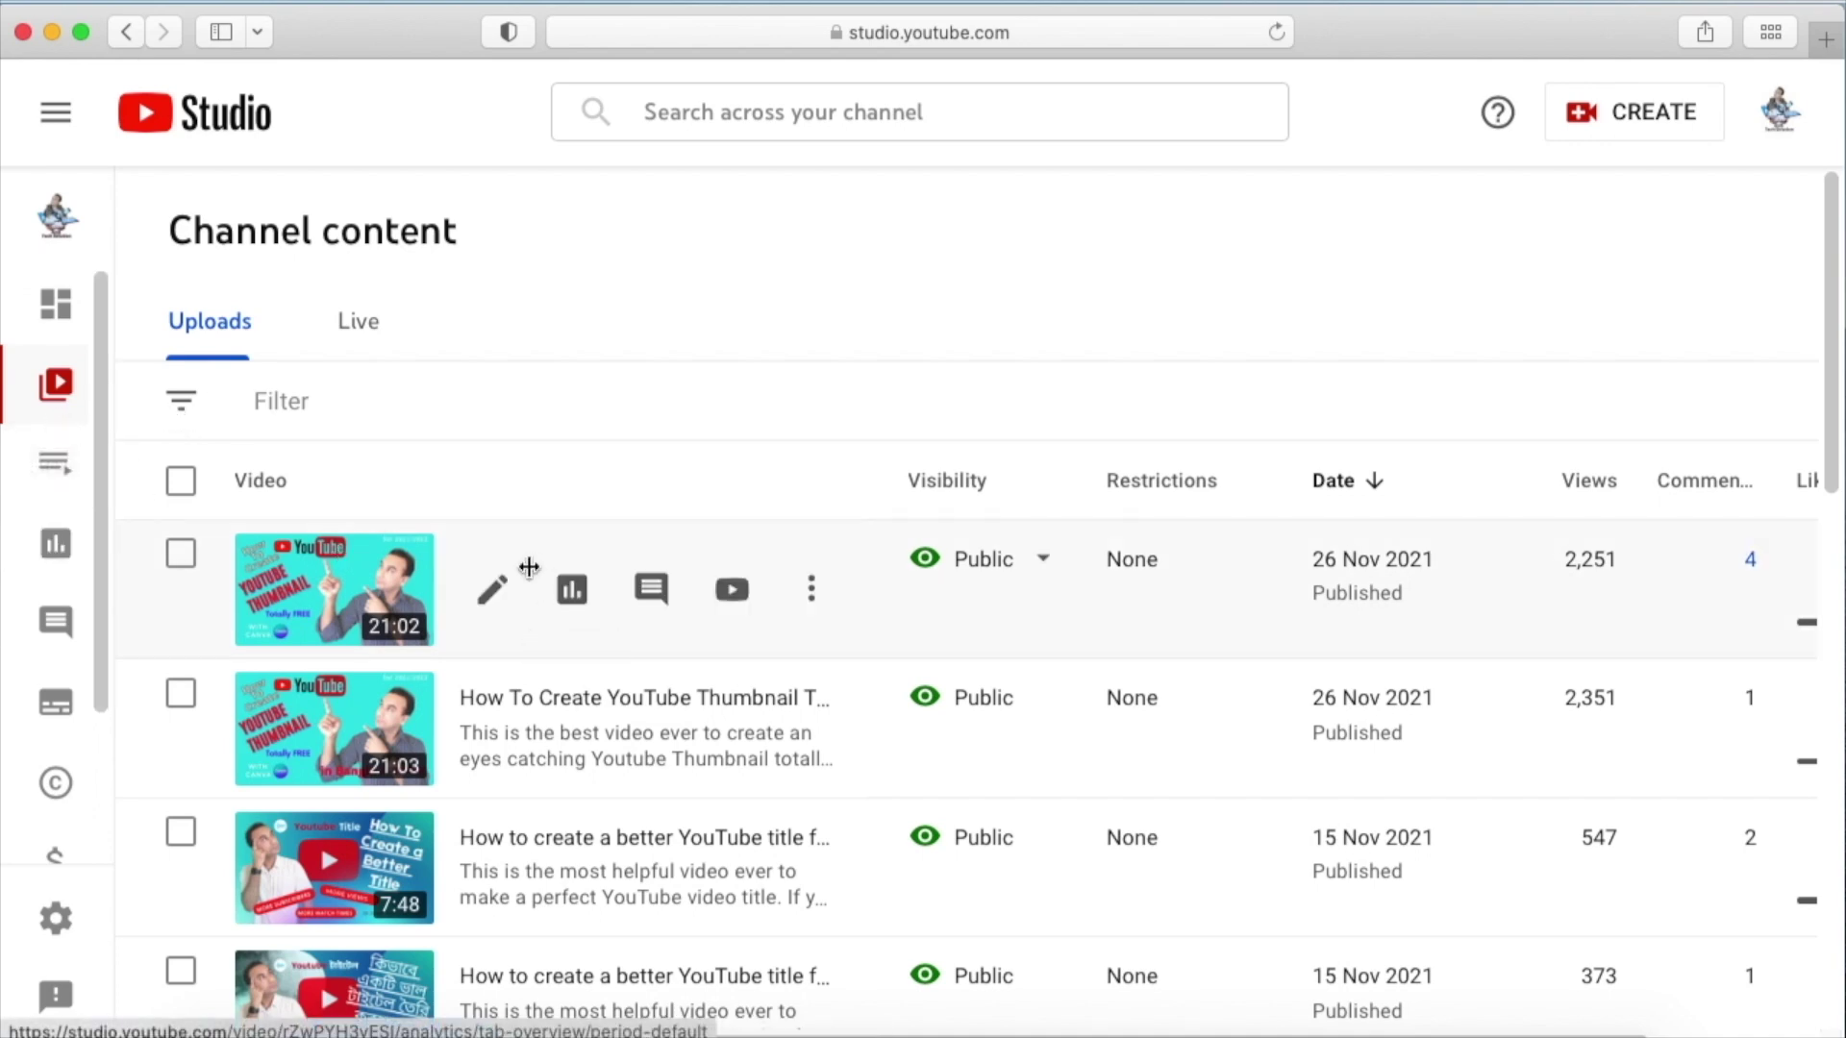
click(493, 588)
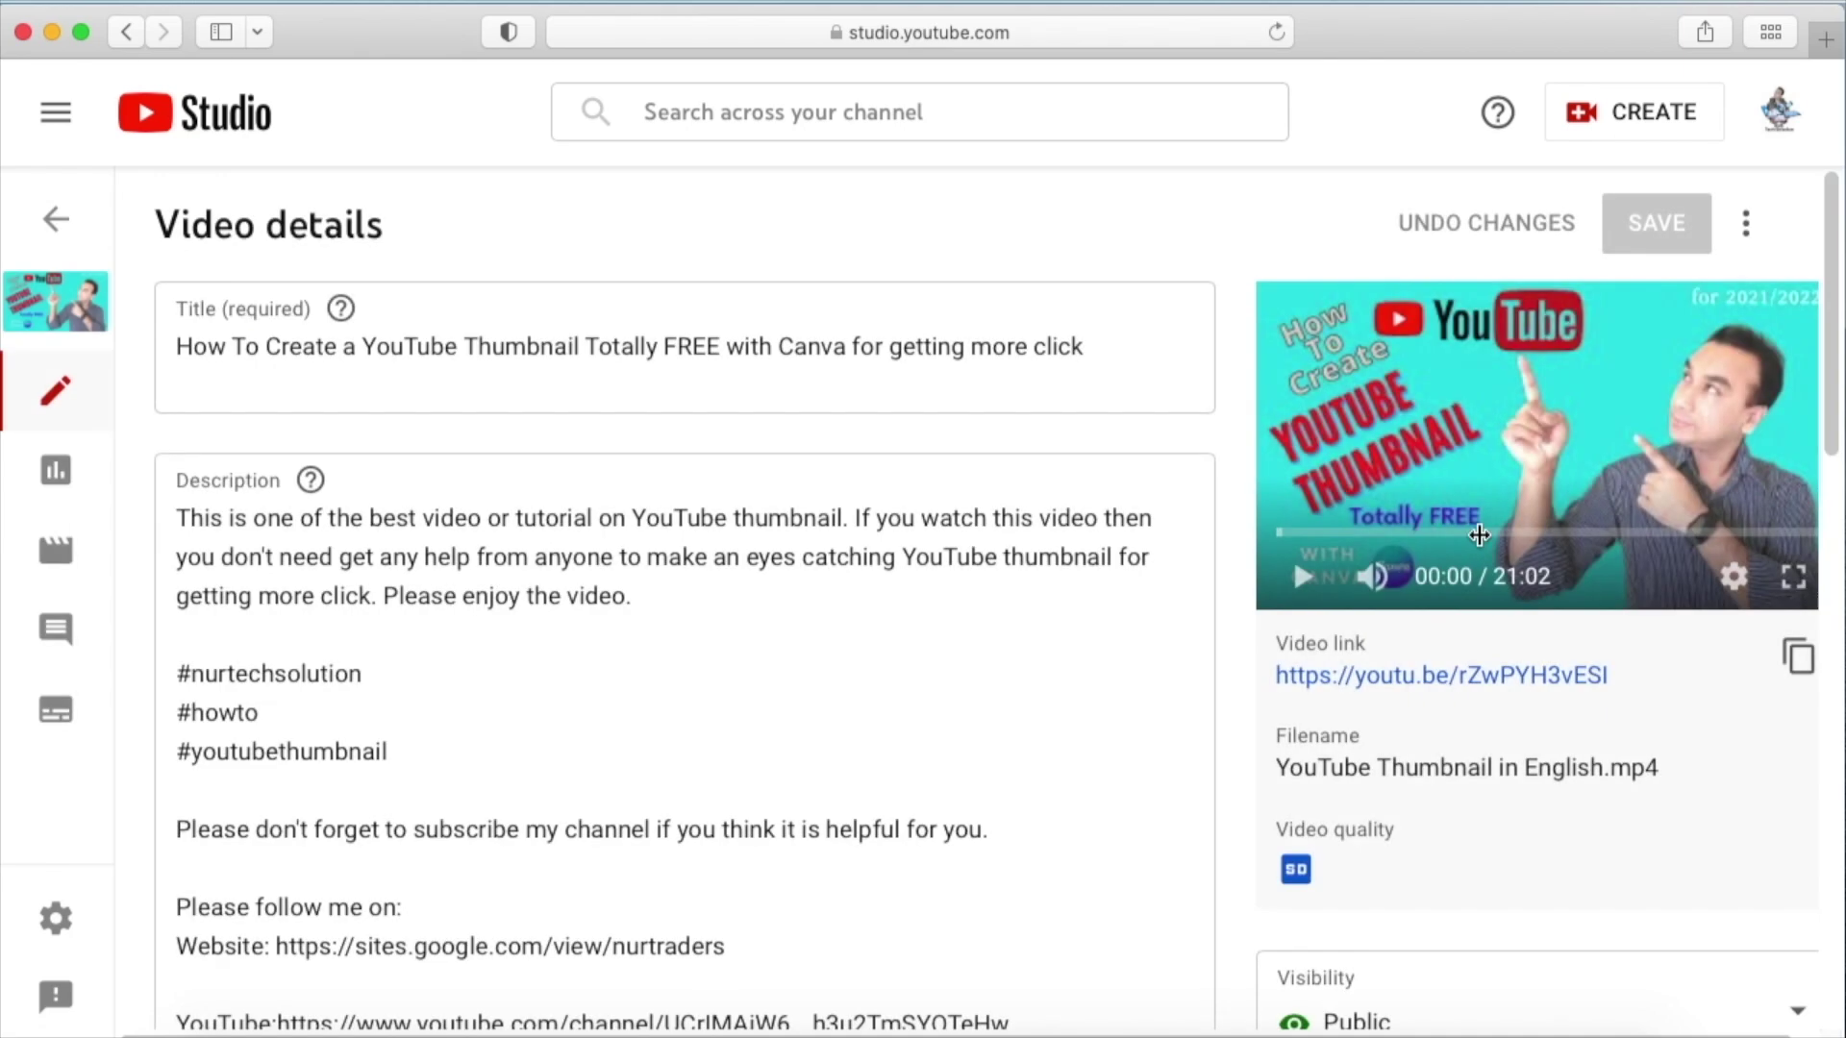
click(1437, 681)
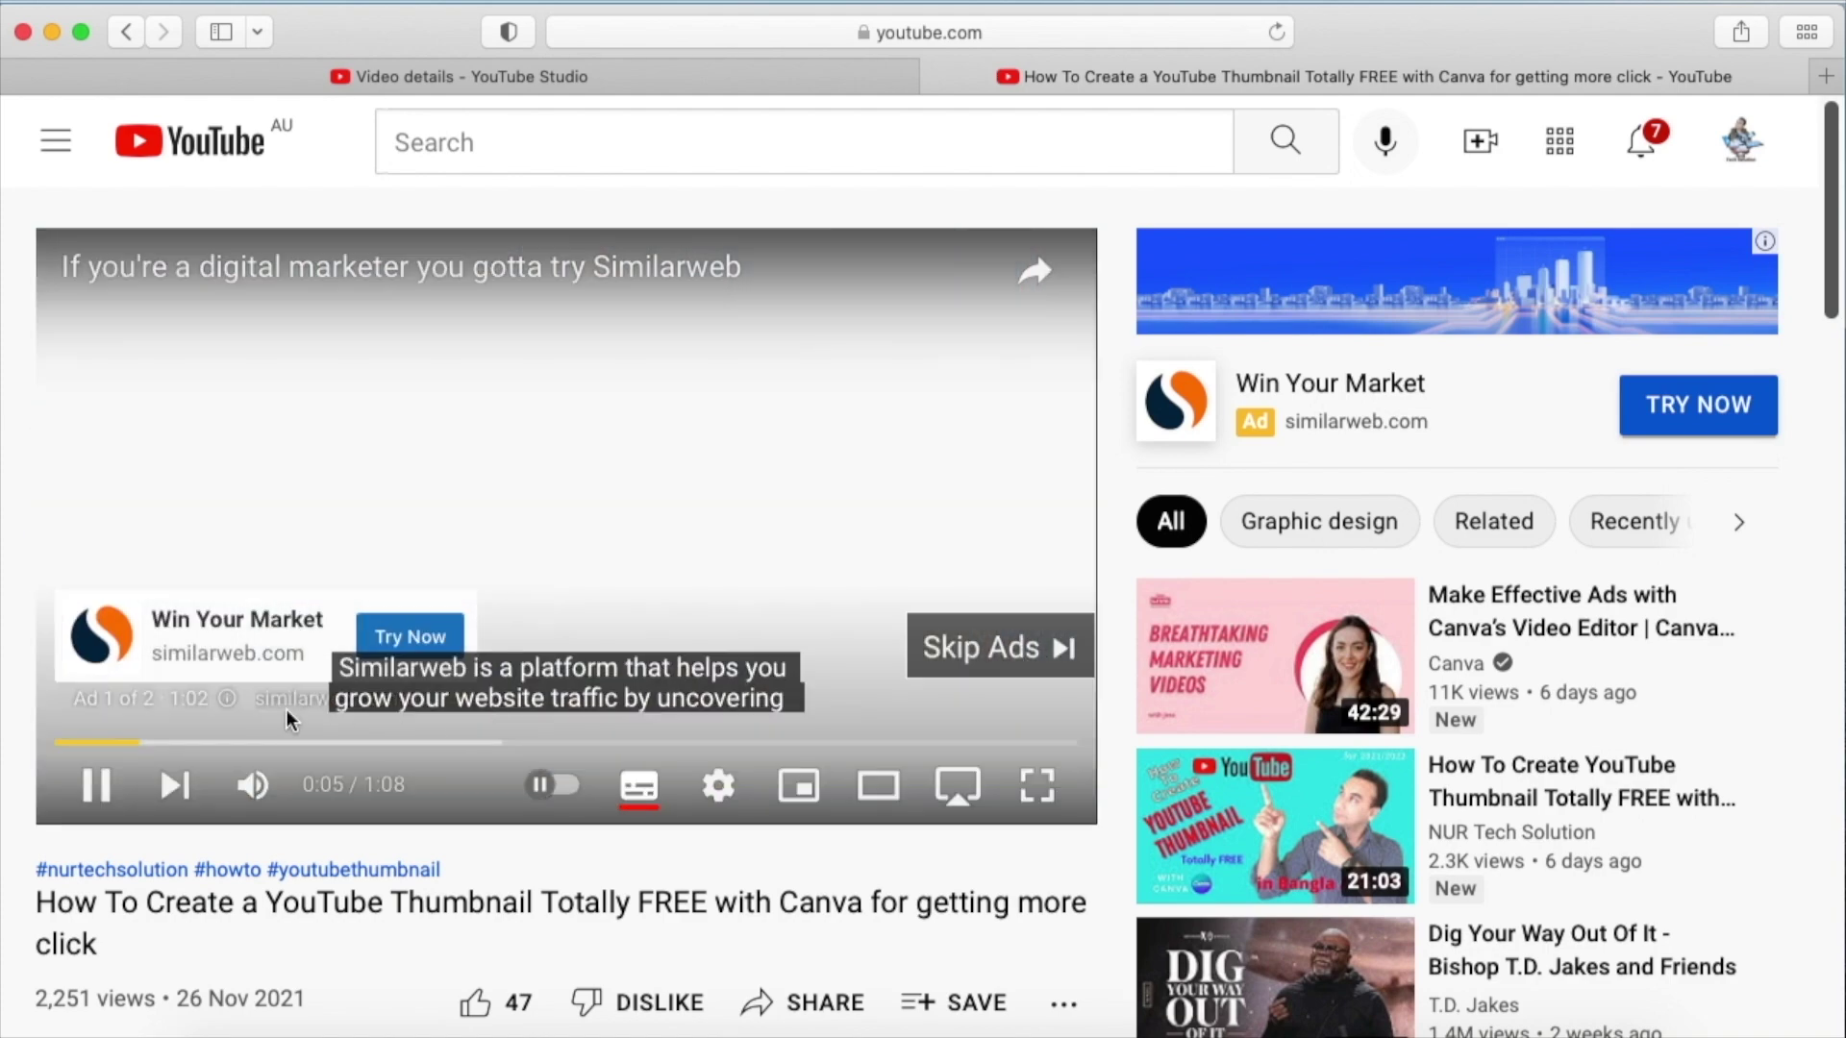
- Skip the ad and play the last seconds of the video to check how its end screen elements appear
click(1029, 666)
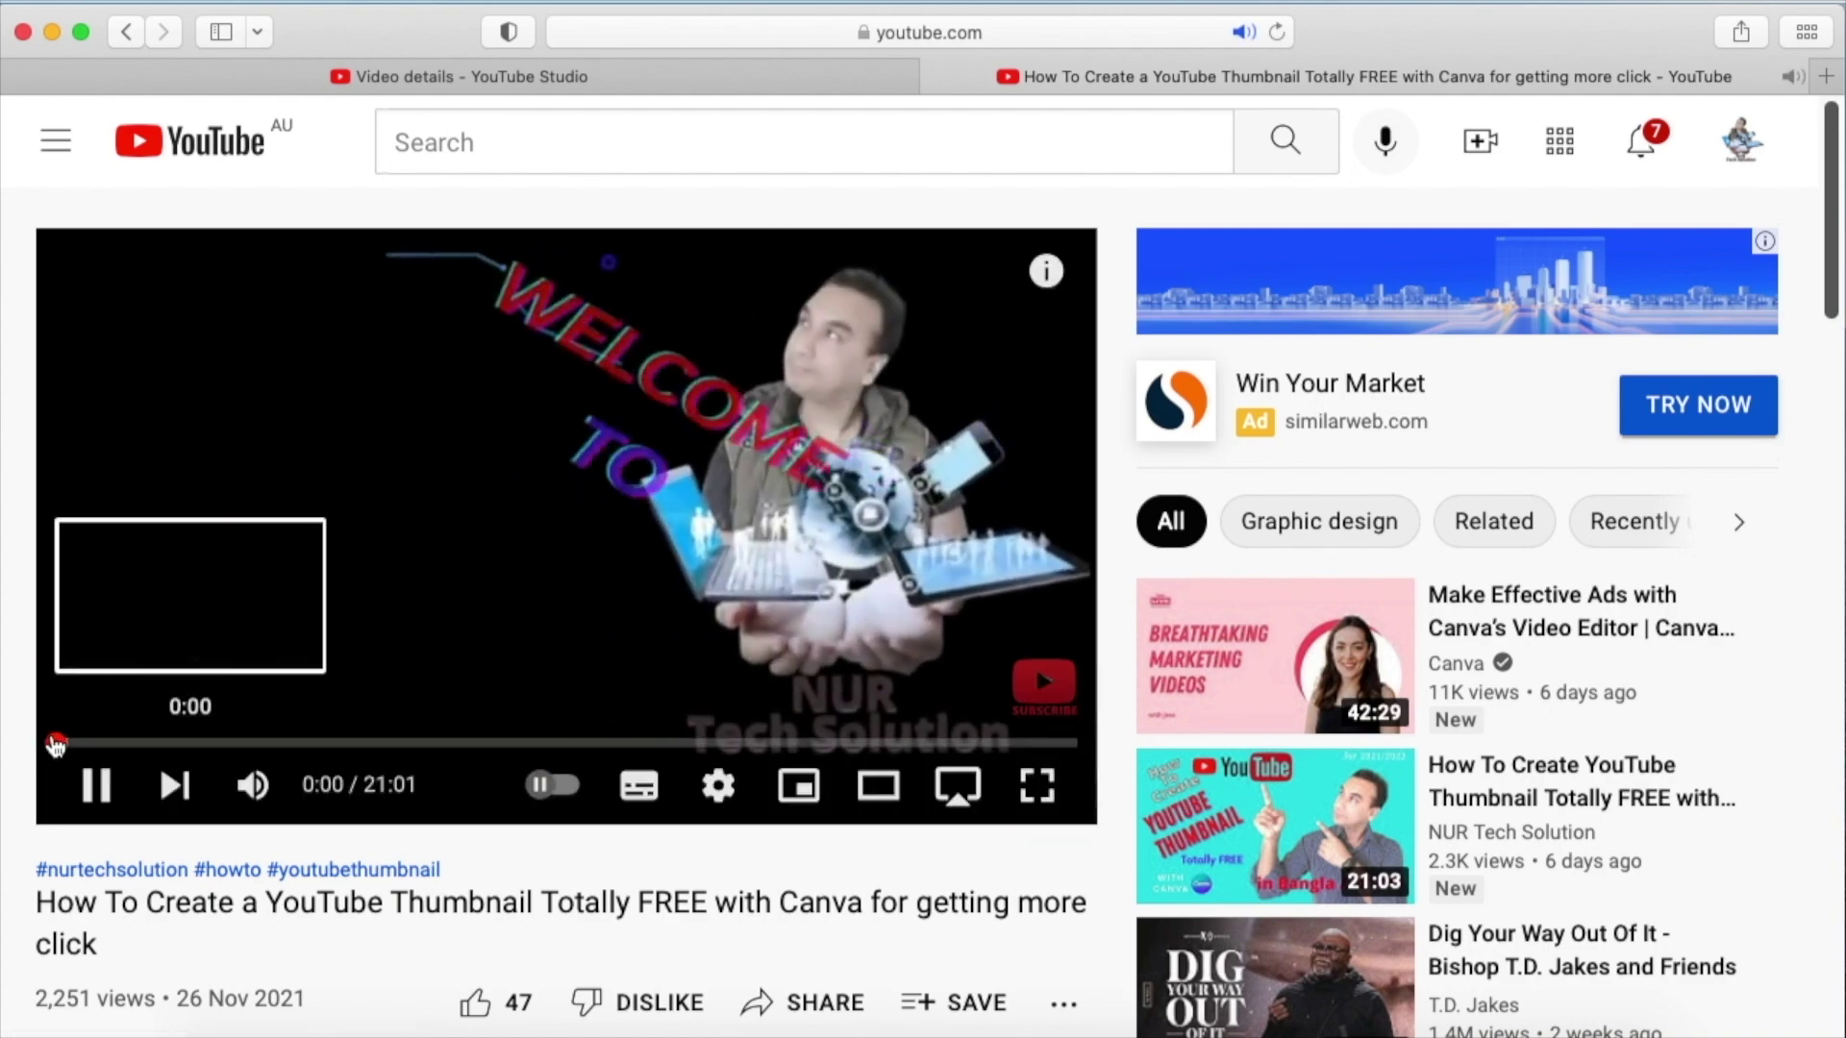
drag(56, 745, 1061, 766)
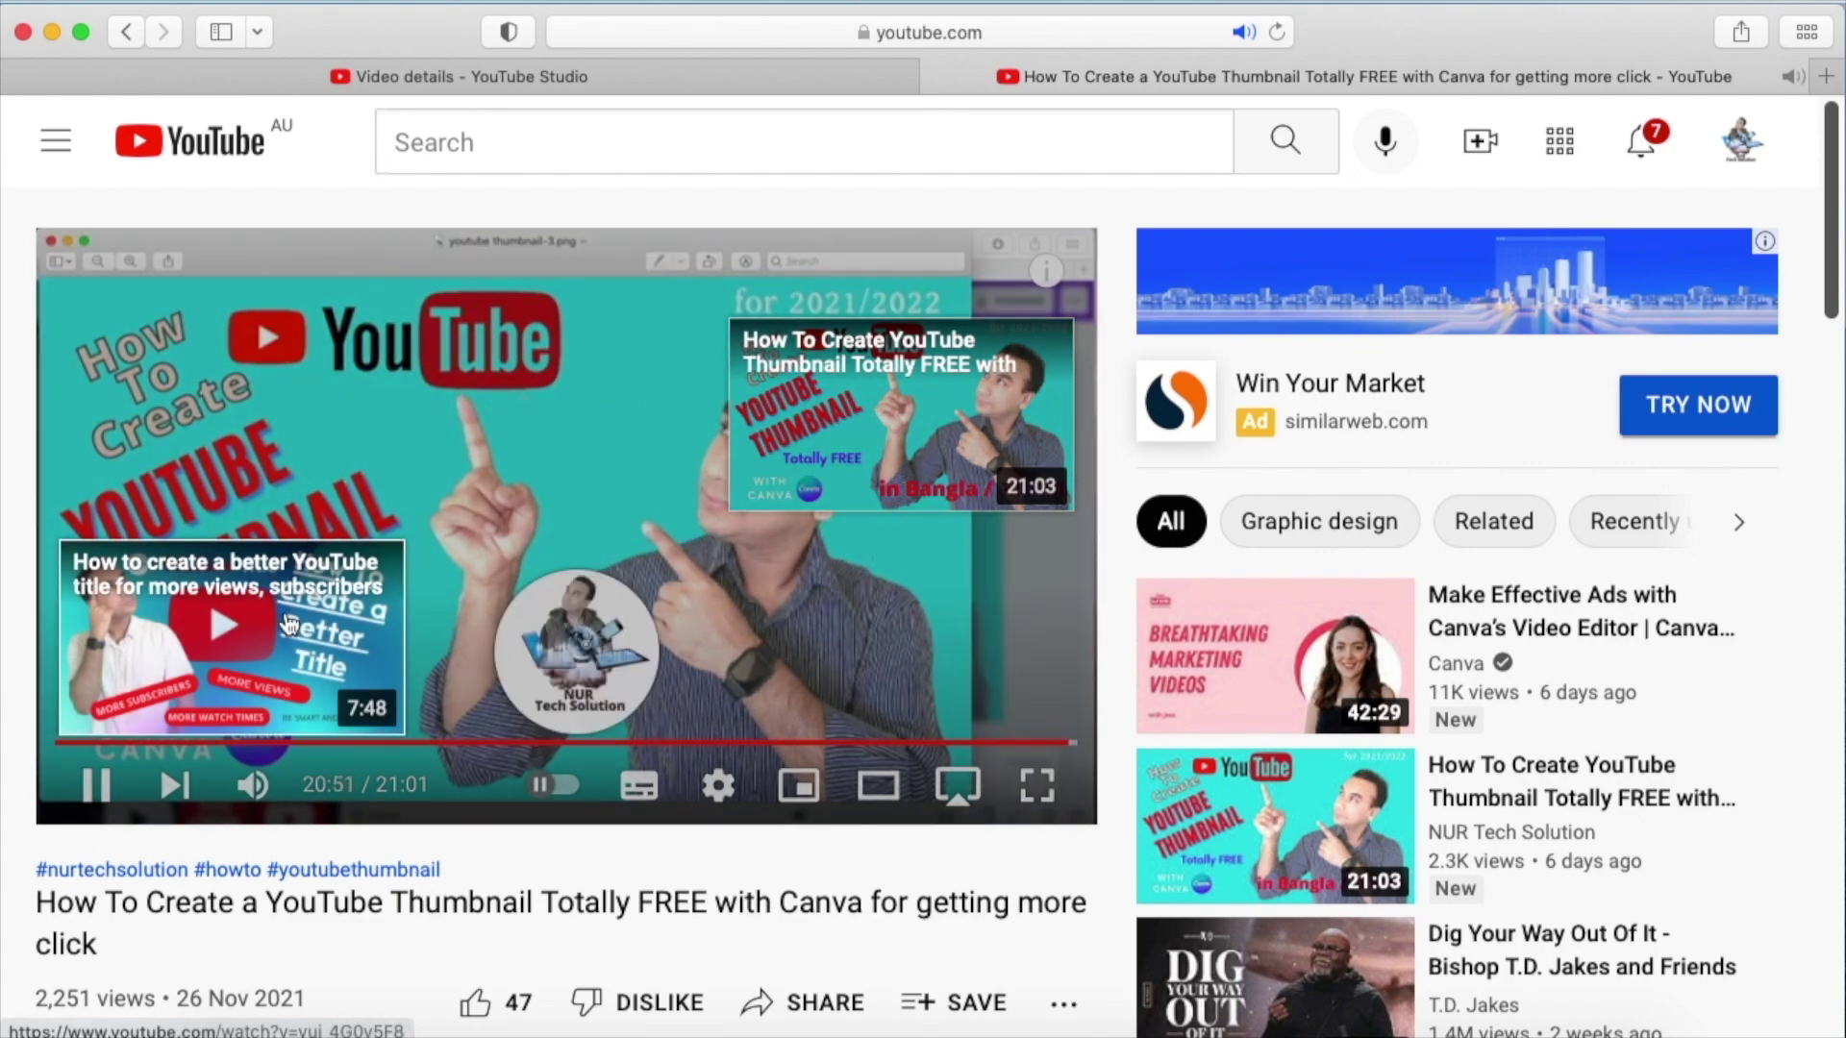
mouse_move(571, 671)
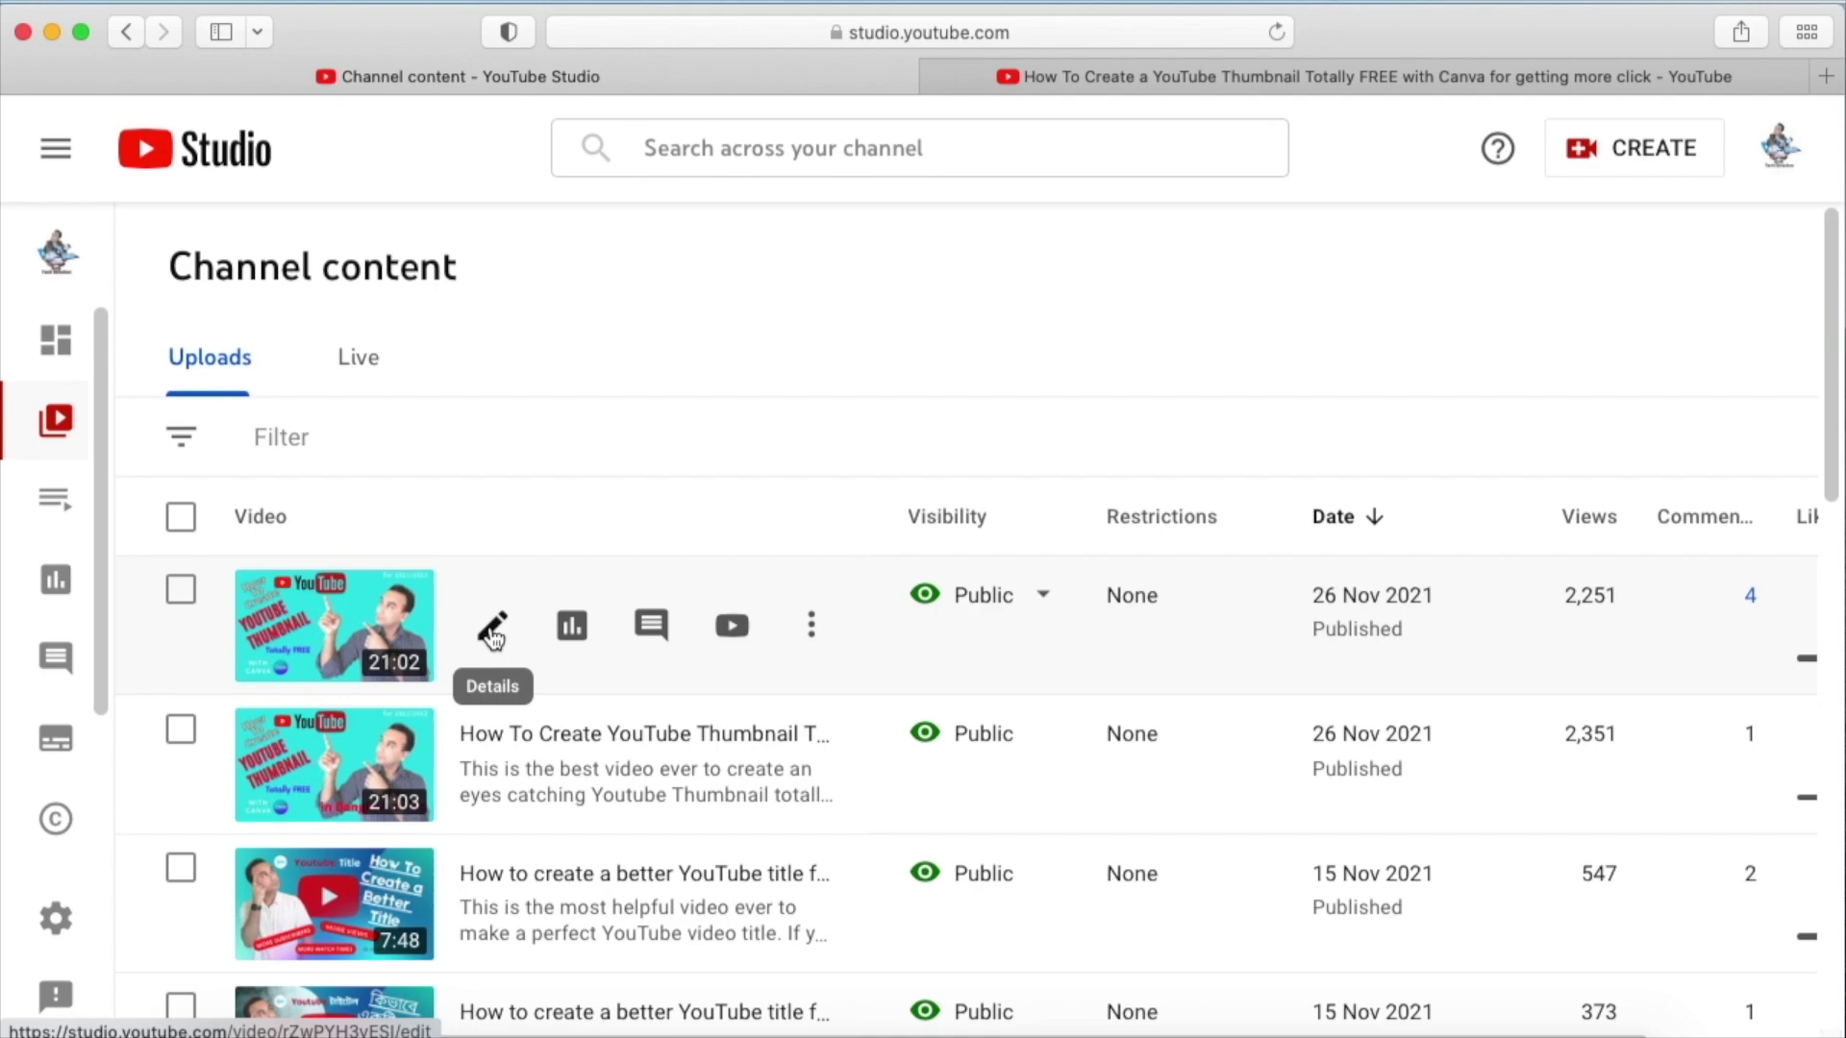
- Reopen the 21:02 thumbnail video's details in YouTube Studio, open its Cards editor and select the first card on the timeline
click(492, 633)
scroll(1453, 808, down, 10)
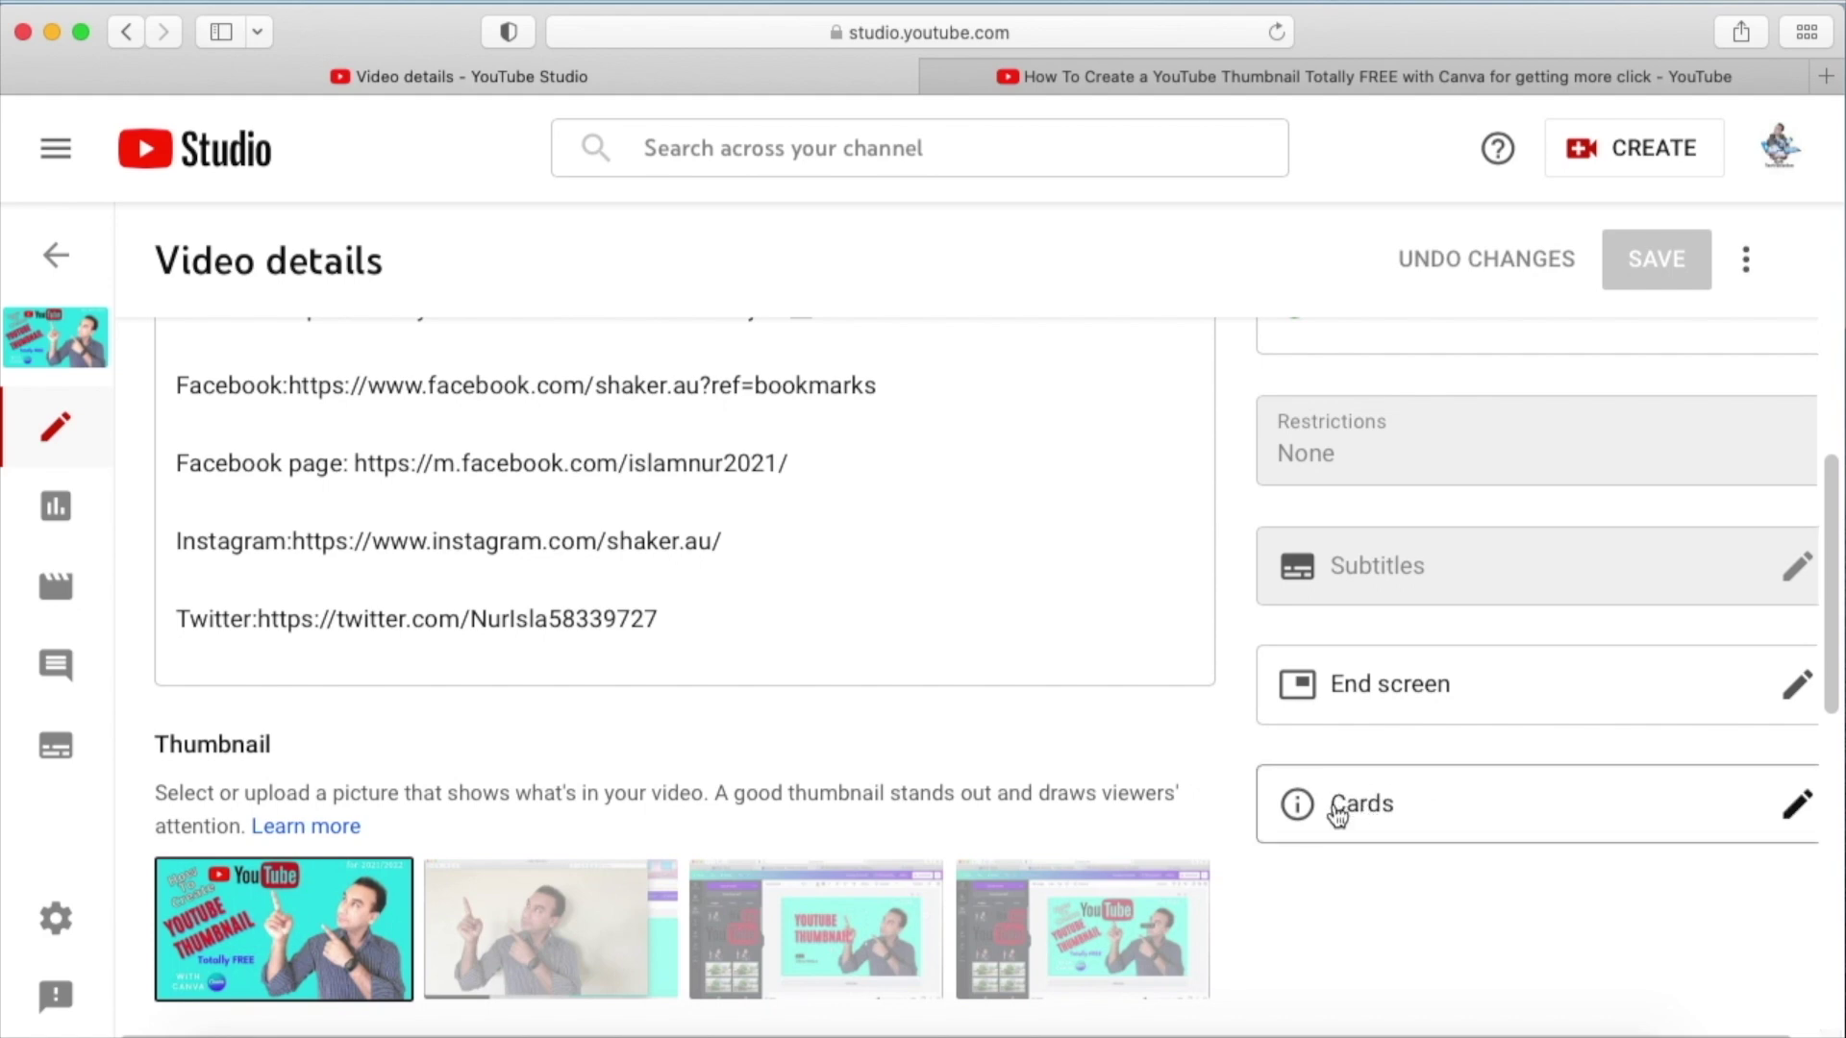
click(1788, 815)
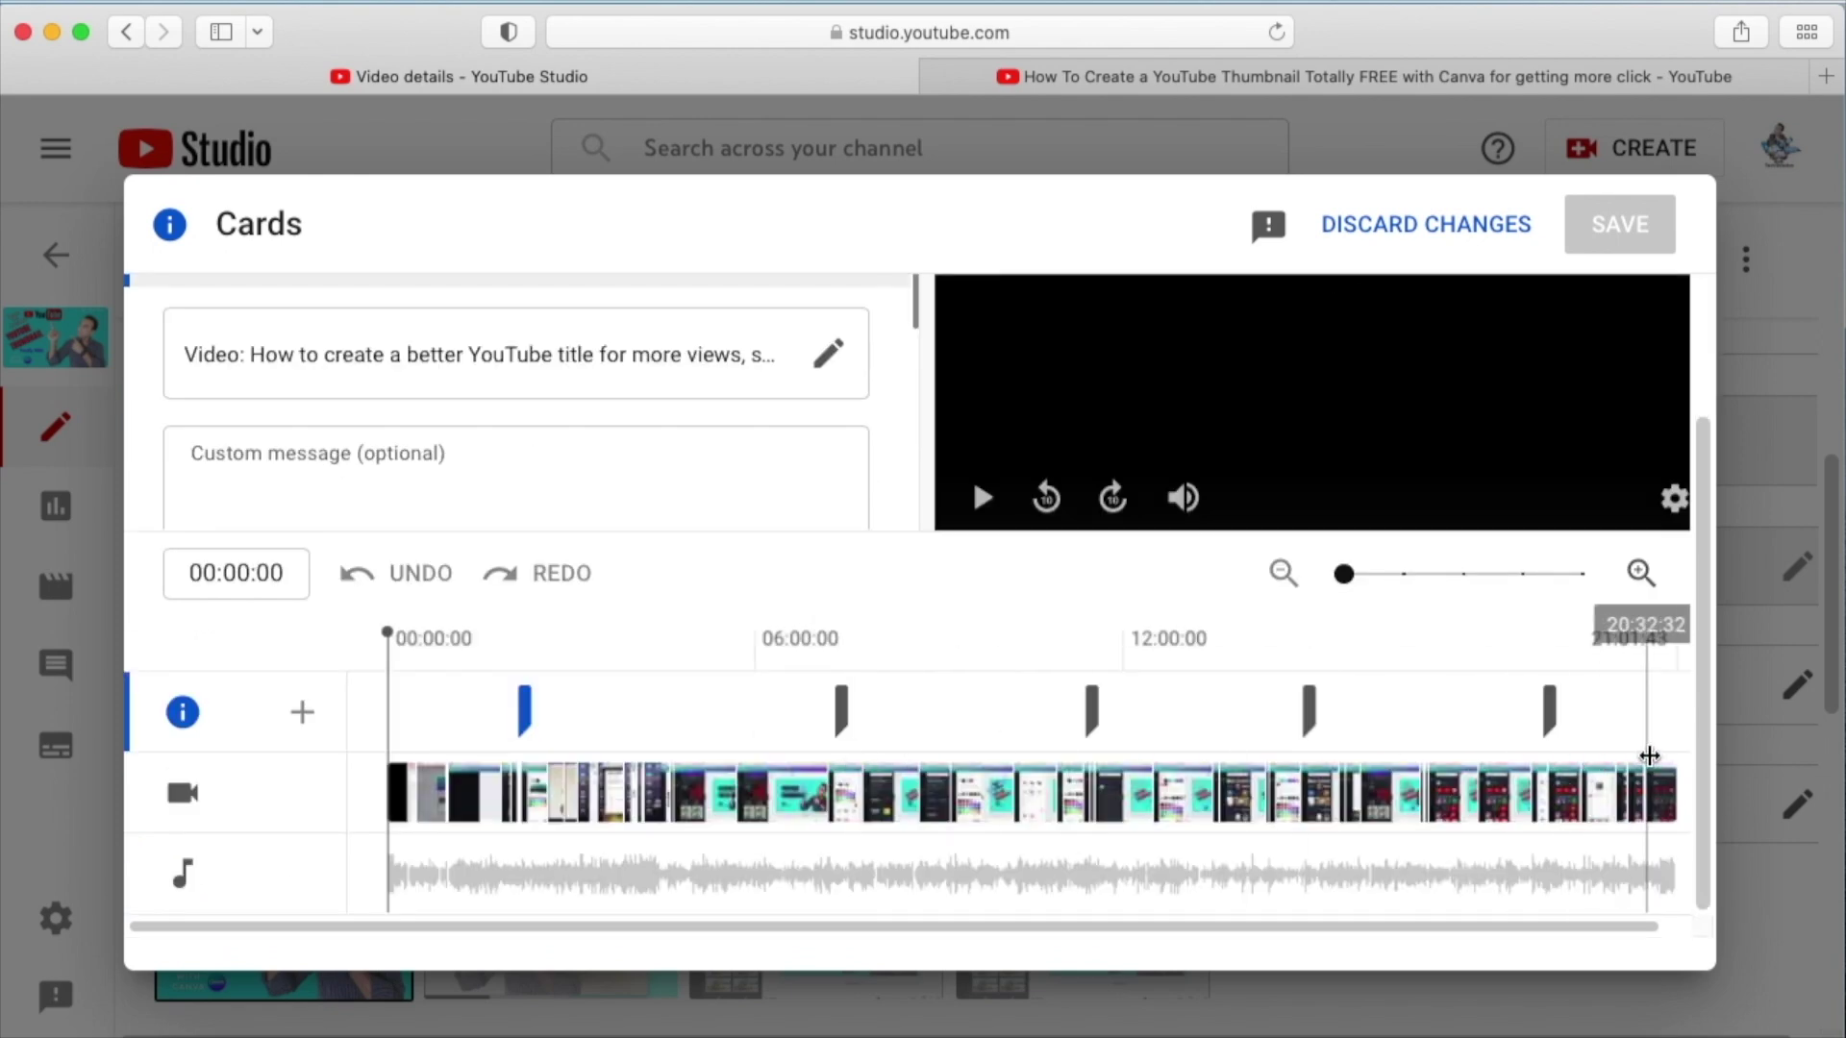
click(523, 721)
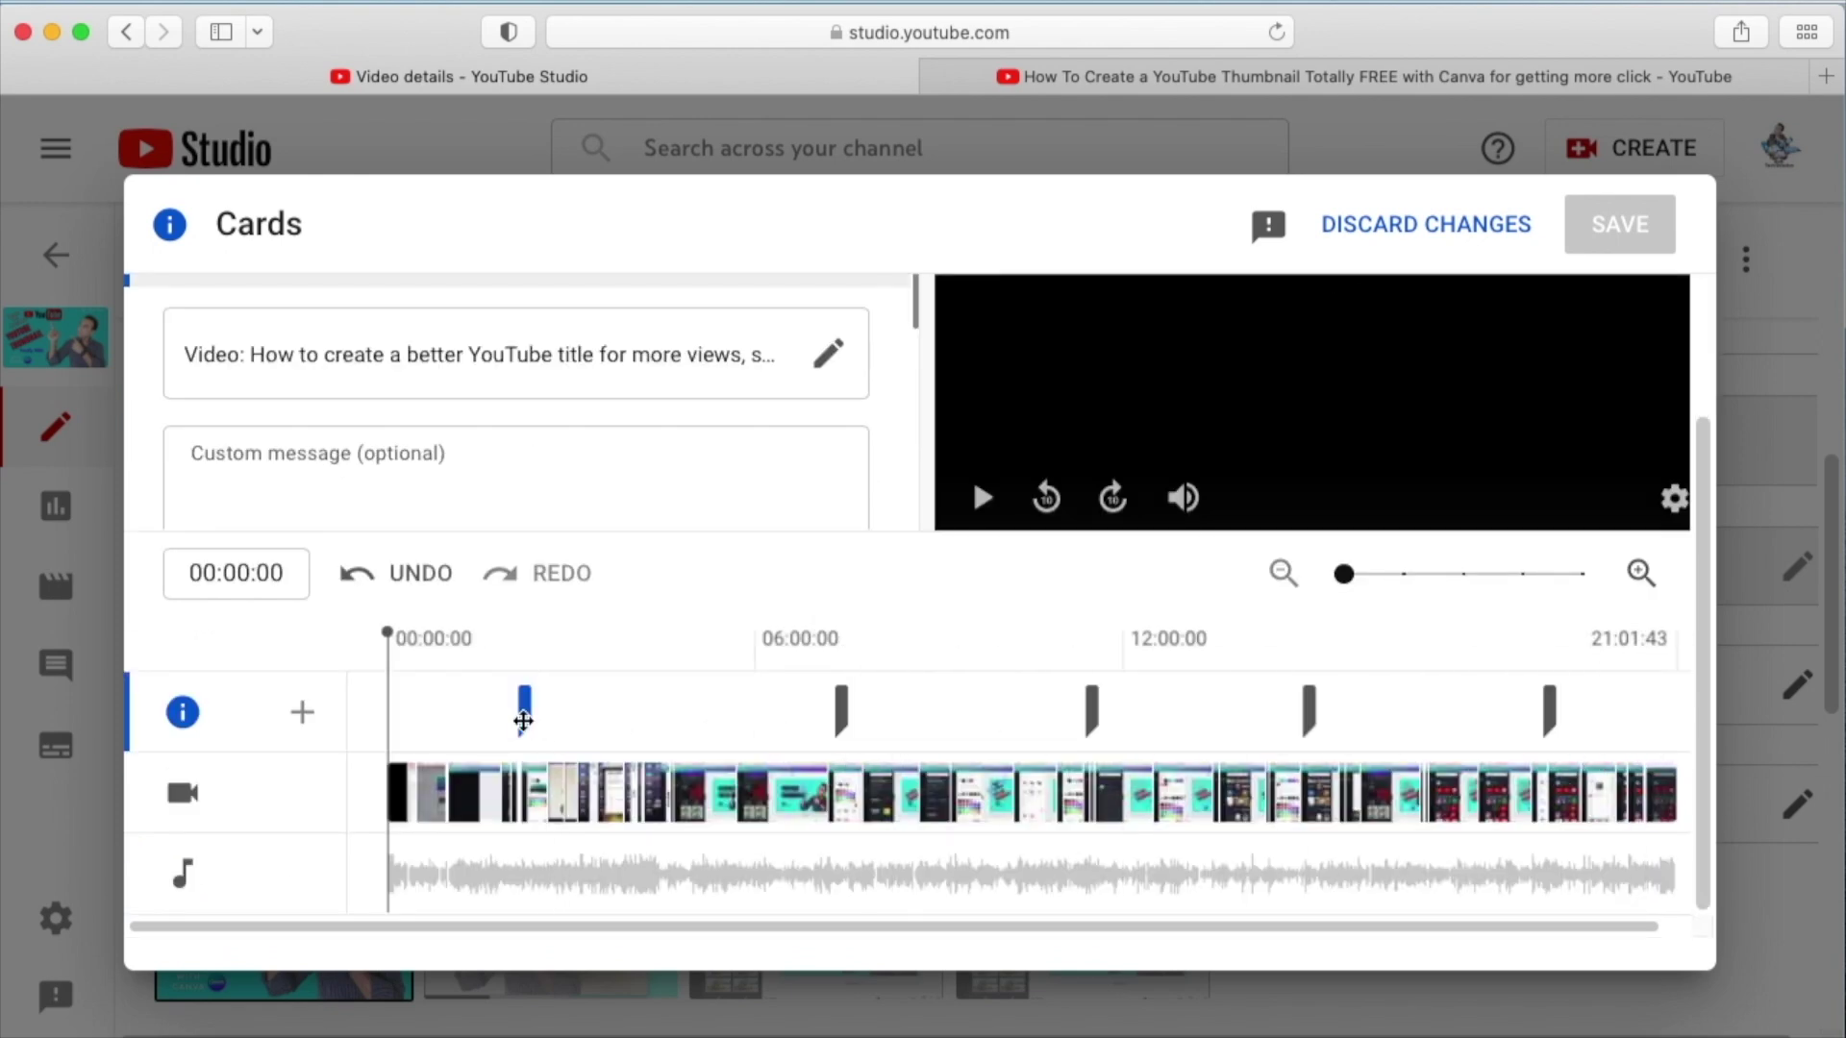
- Select the second through fifth cards on the timeline in turn and look over the list of video cards
click(841, 712)
click(1094, 715)
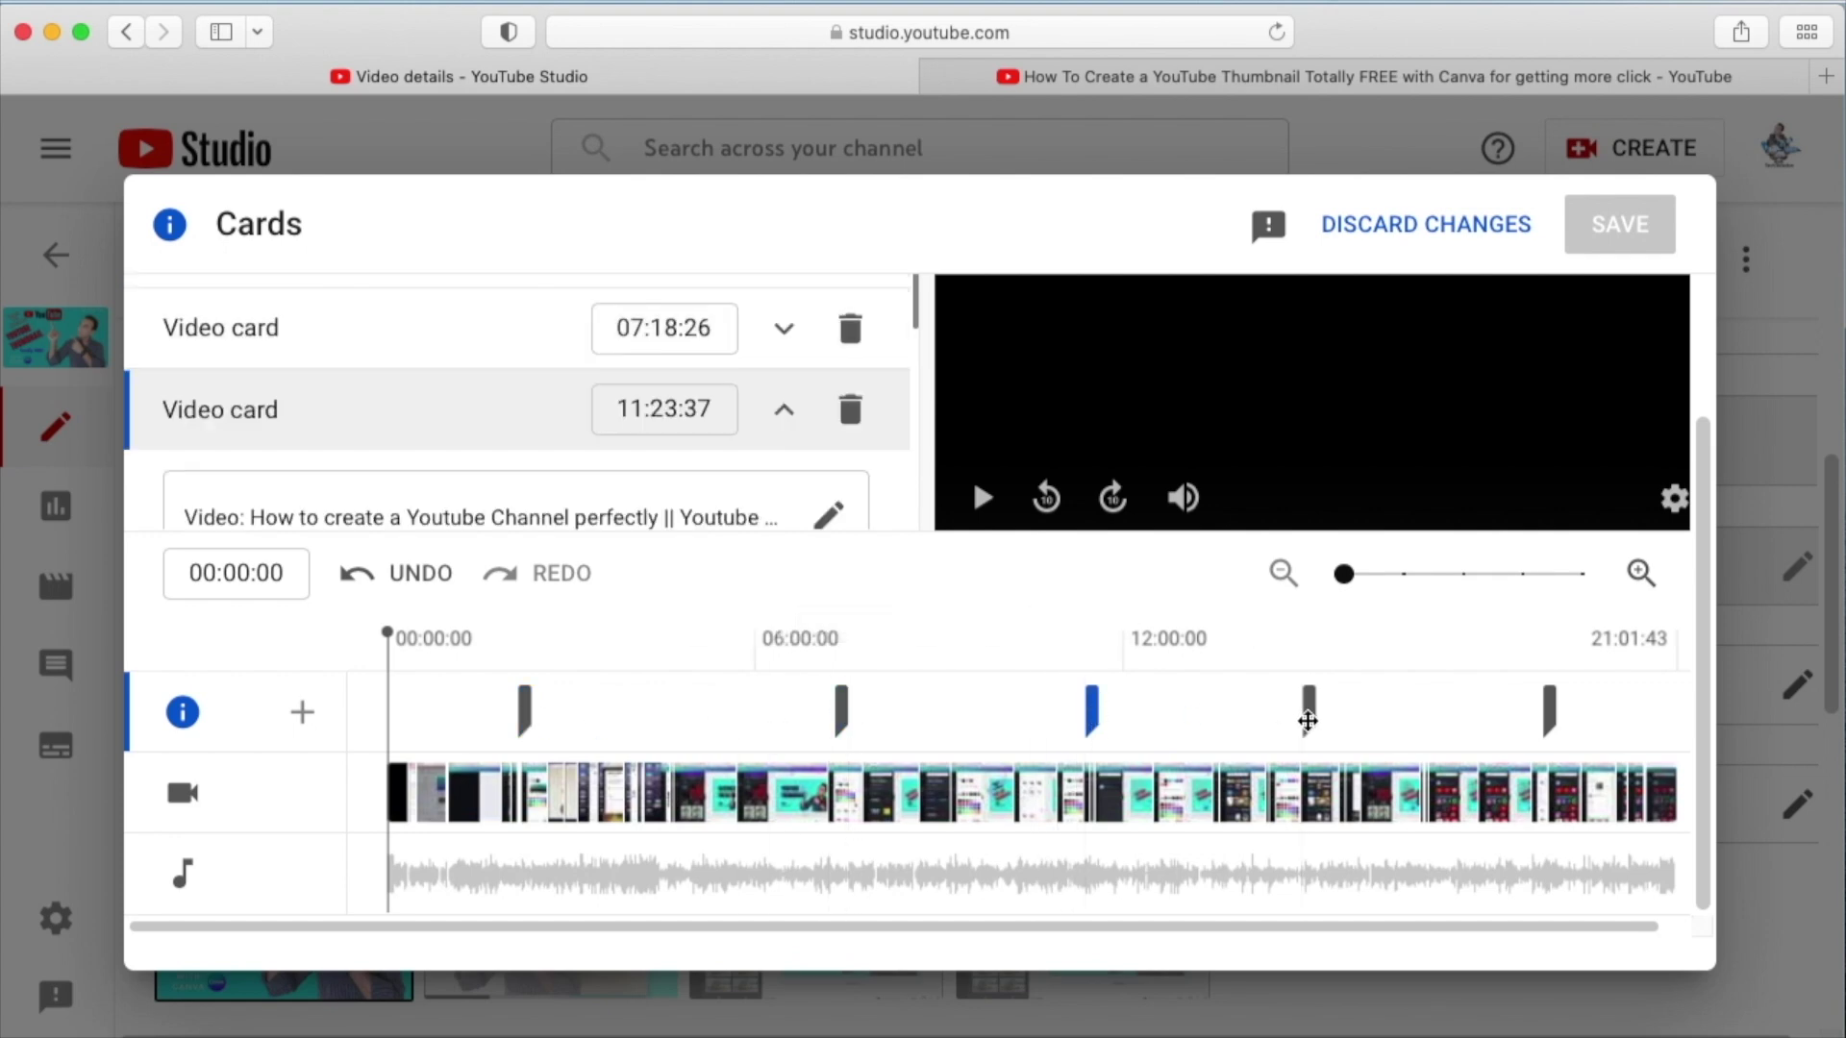
click(1308, 712)
click(1549, 712)
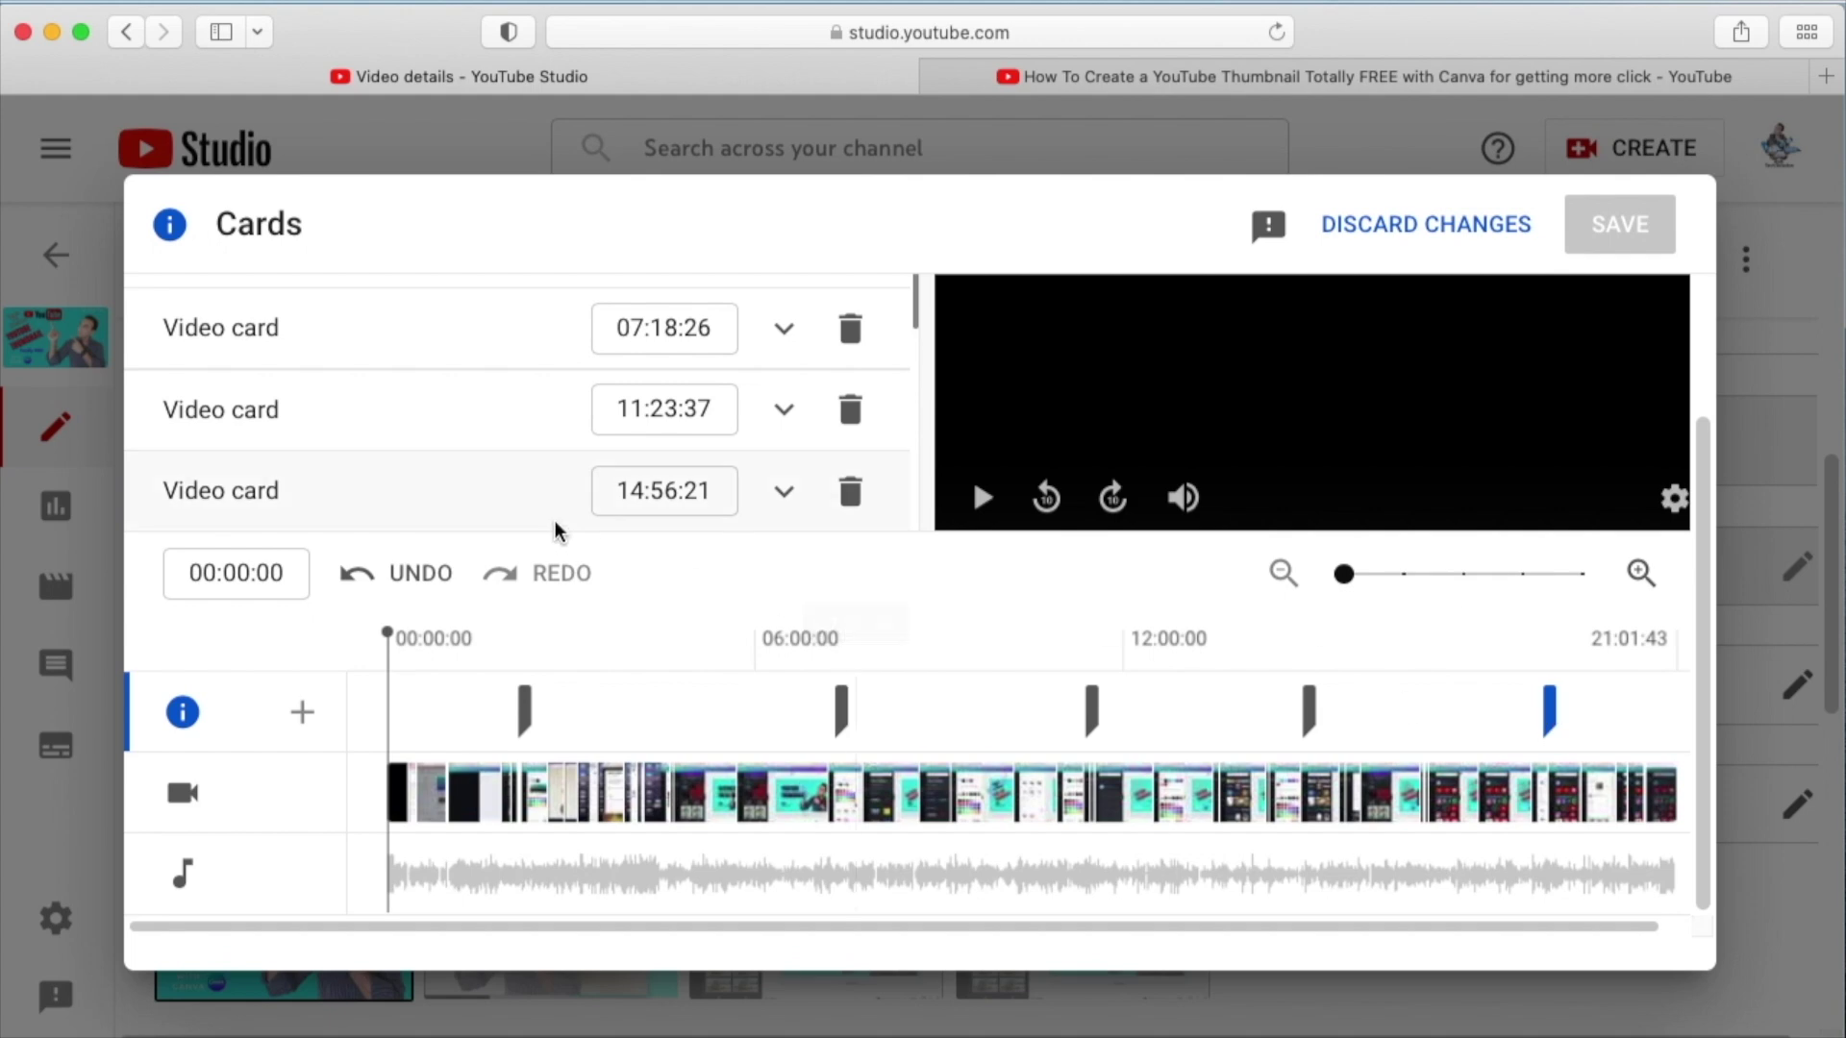
scroll(509, 476, up, 4)
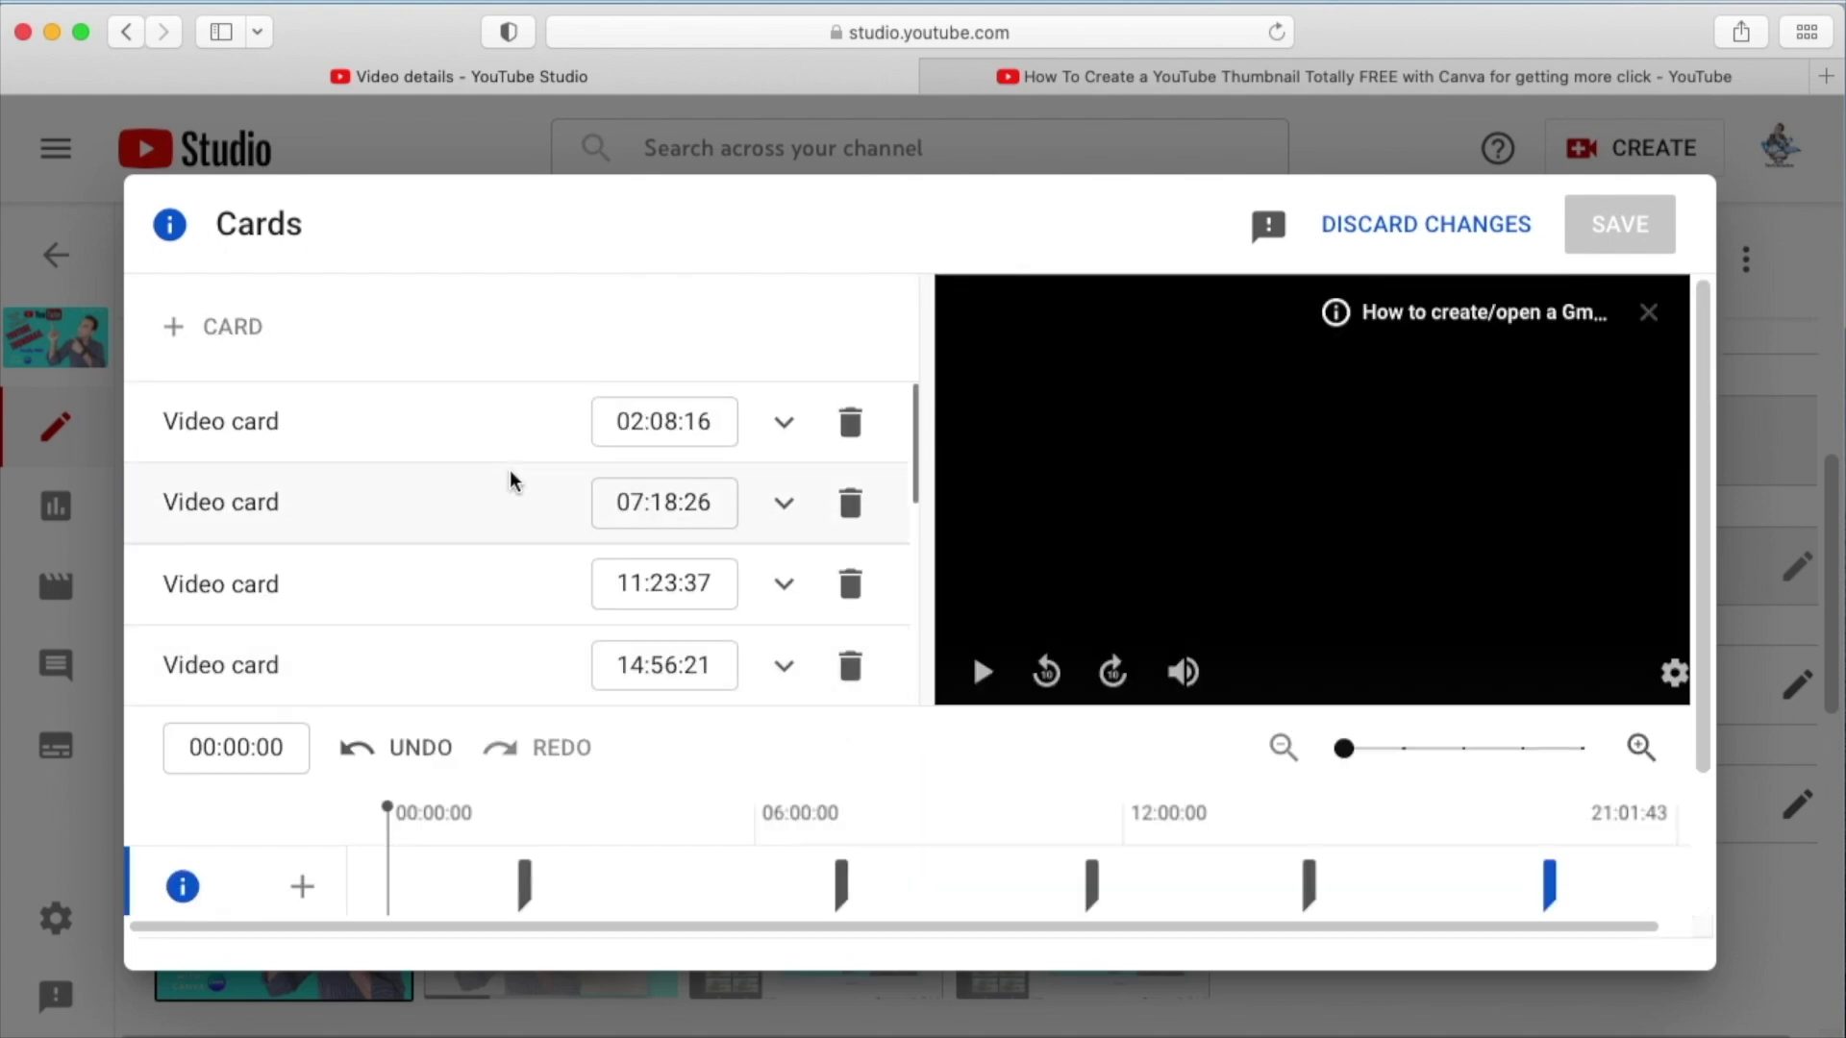
scroll(576, 577, down, 4)
- Move the playhead to each of the five card markers in turn, selecting the last three cards to preview their teasers
drag(387, 806, 520, 813)
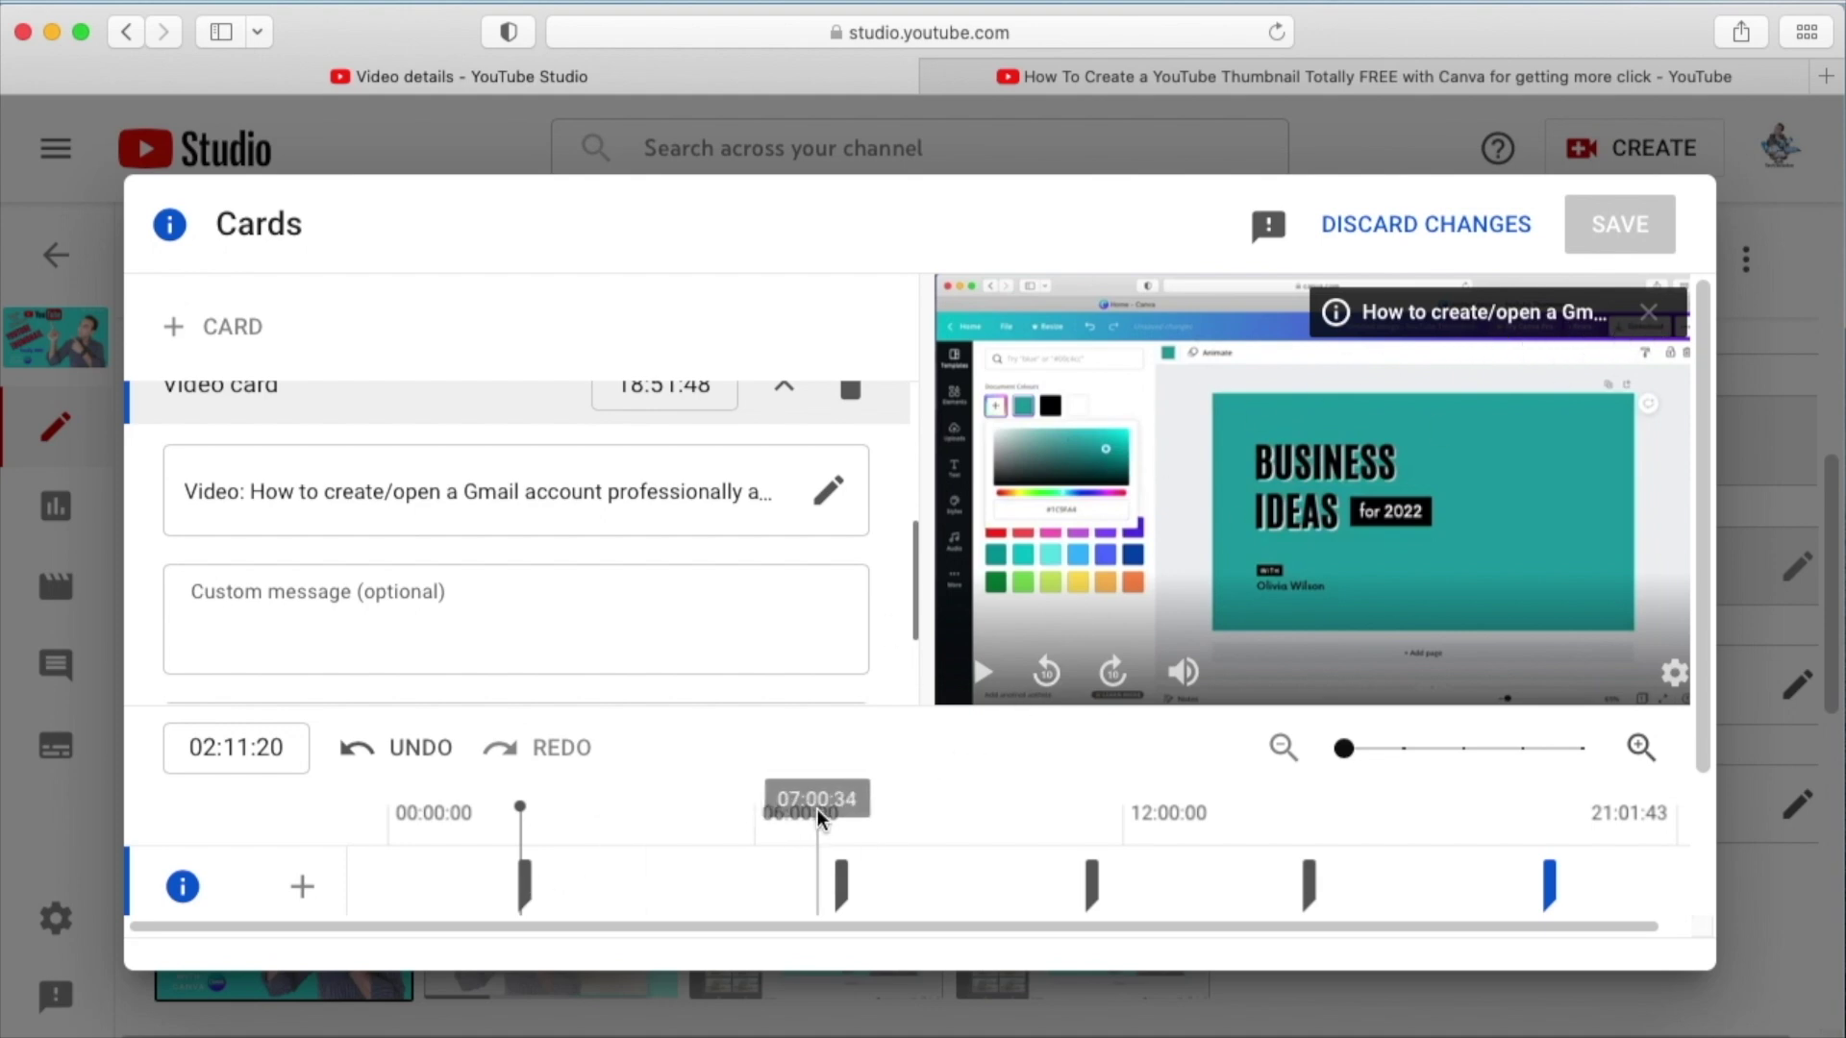
click(837, 786)
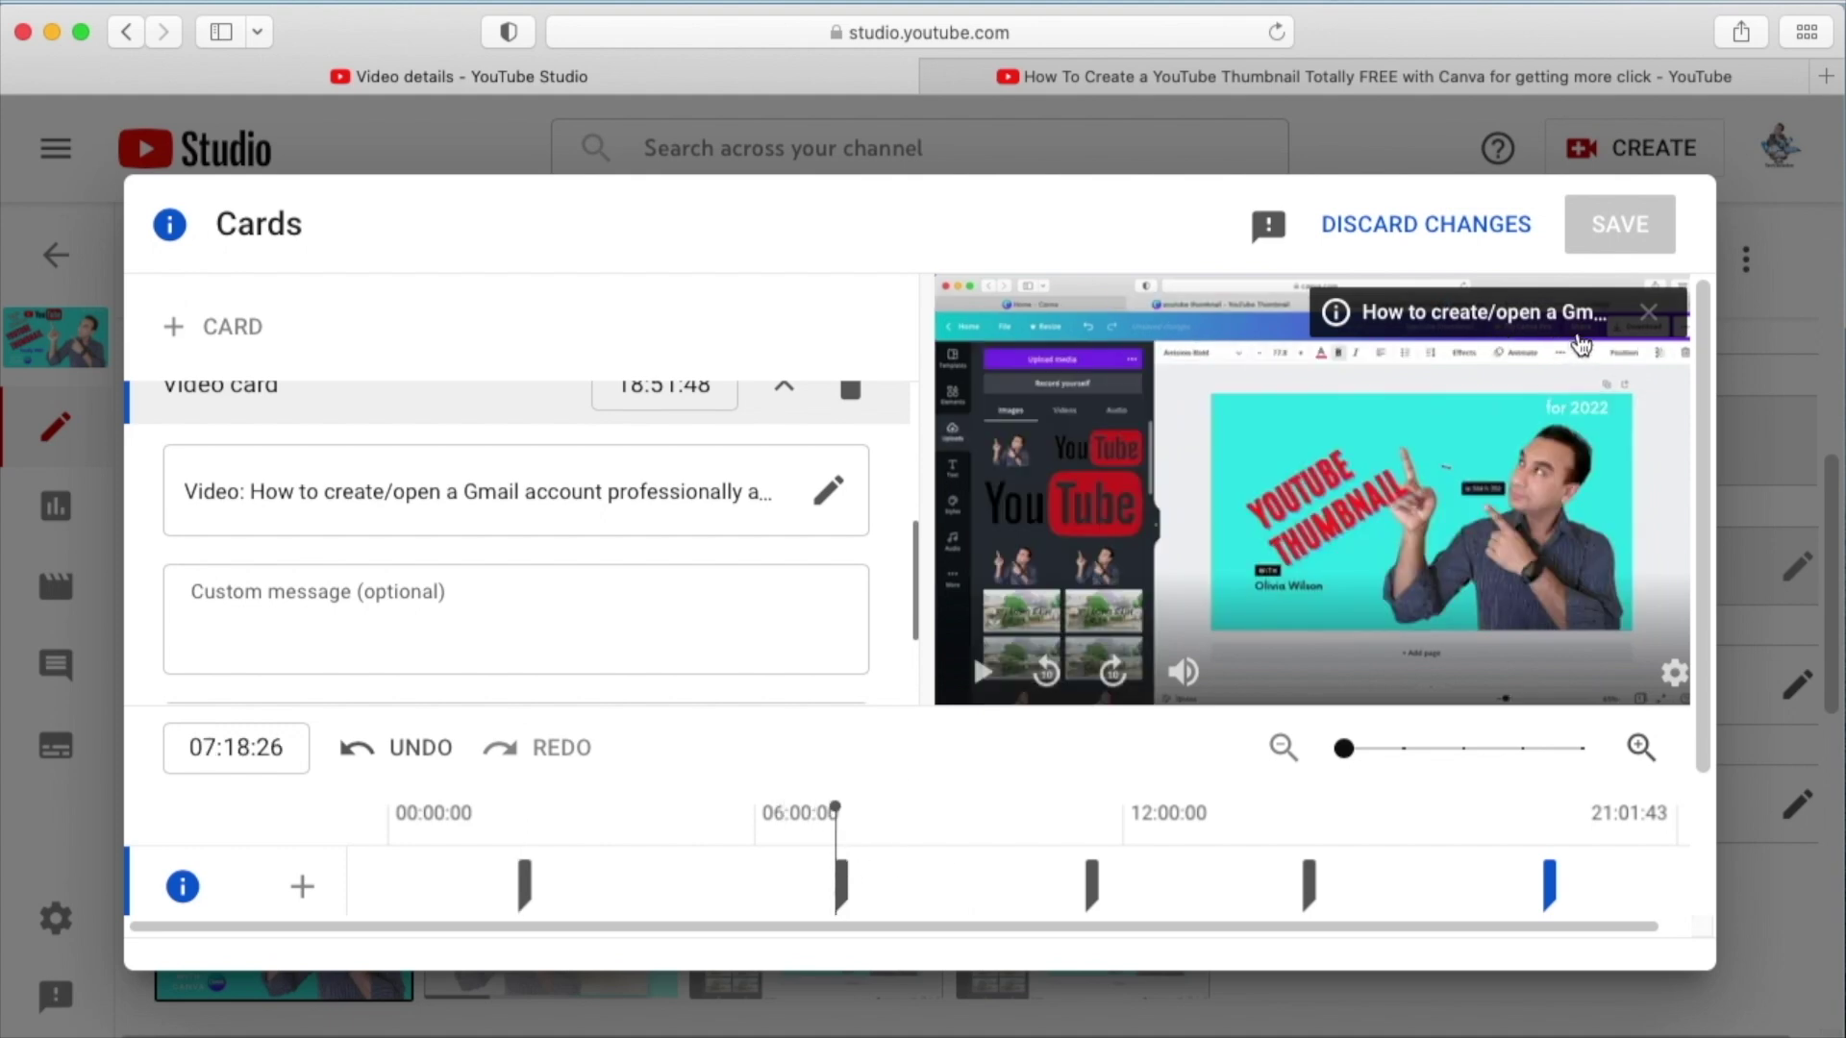
click(1089, 868)
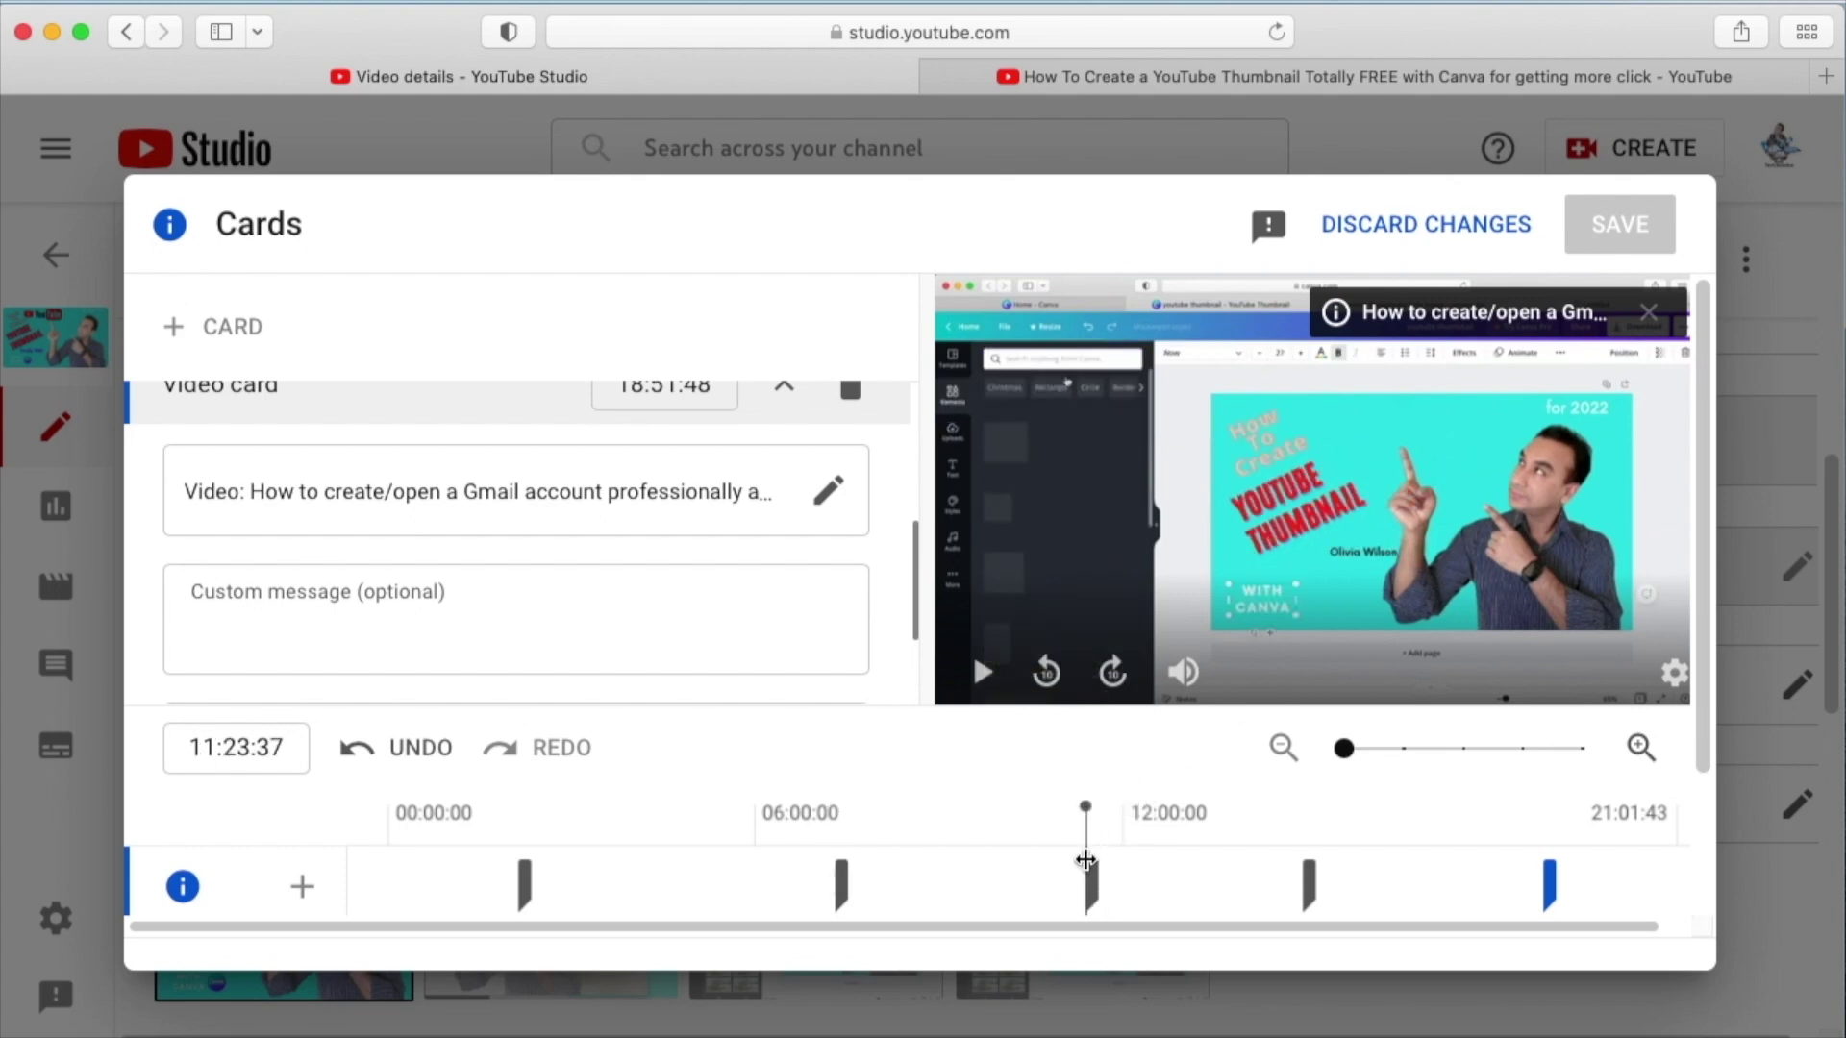
click(1091, 882)
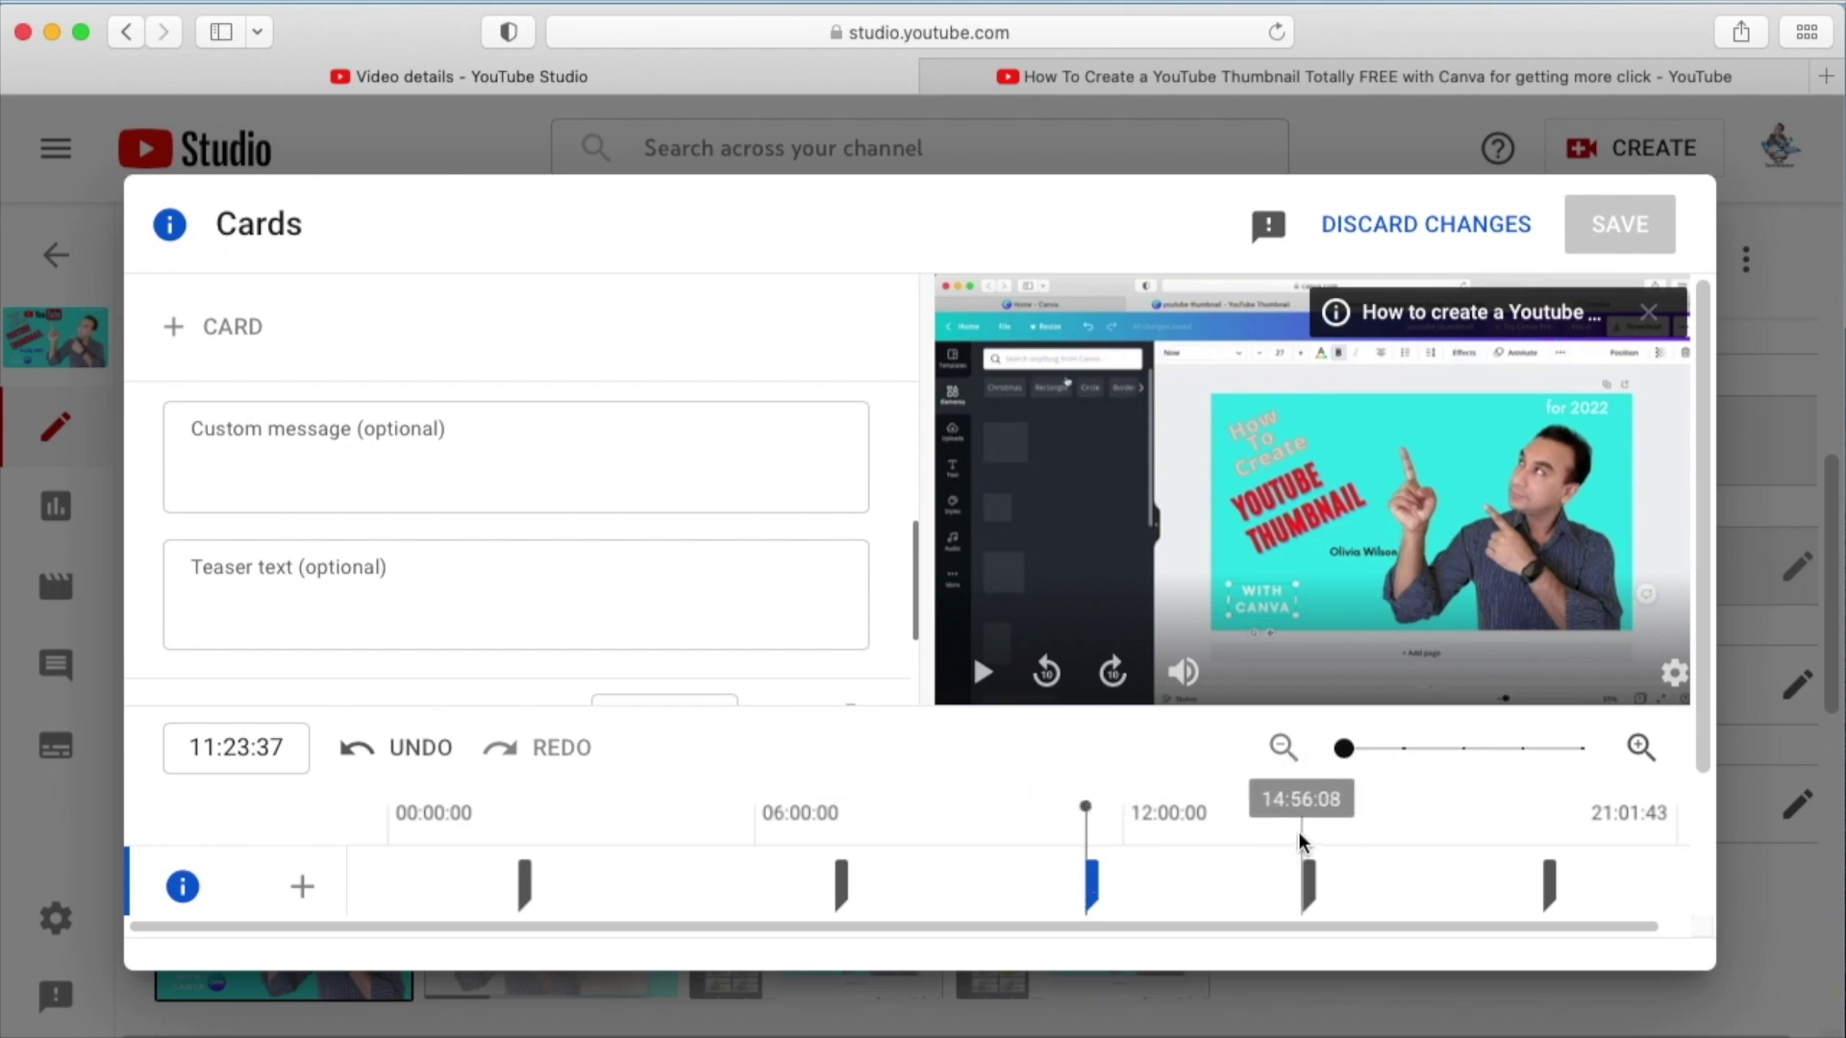
click(1302, 863)
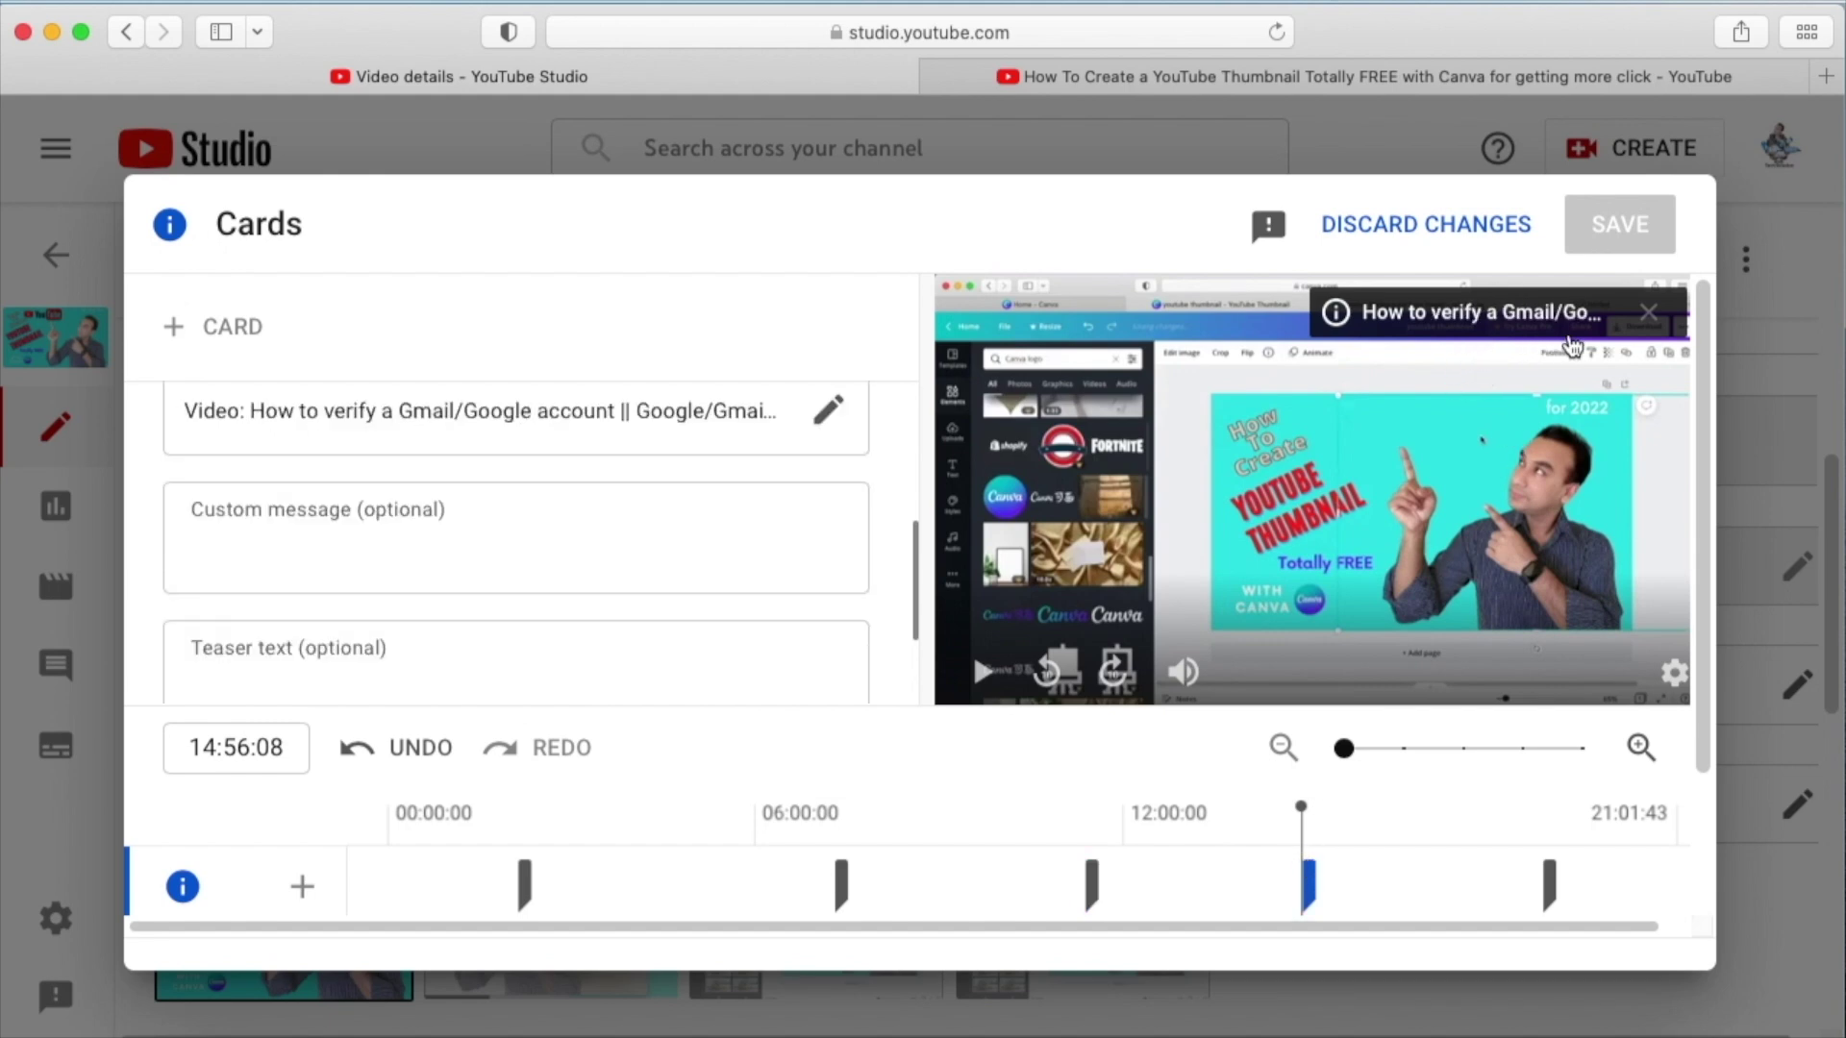
click(1543, 860)
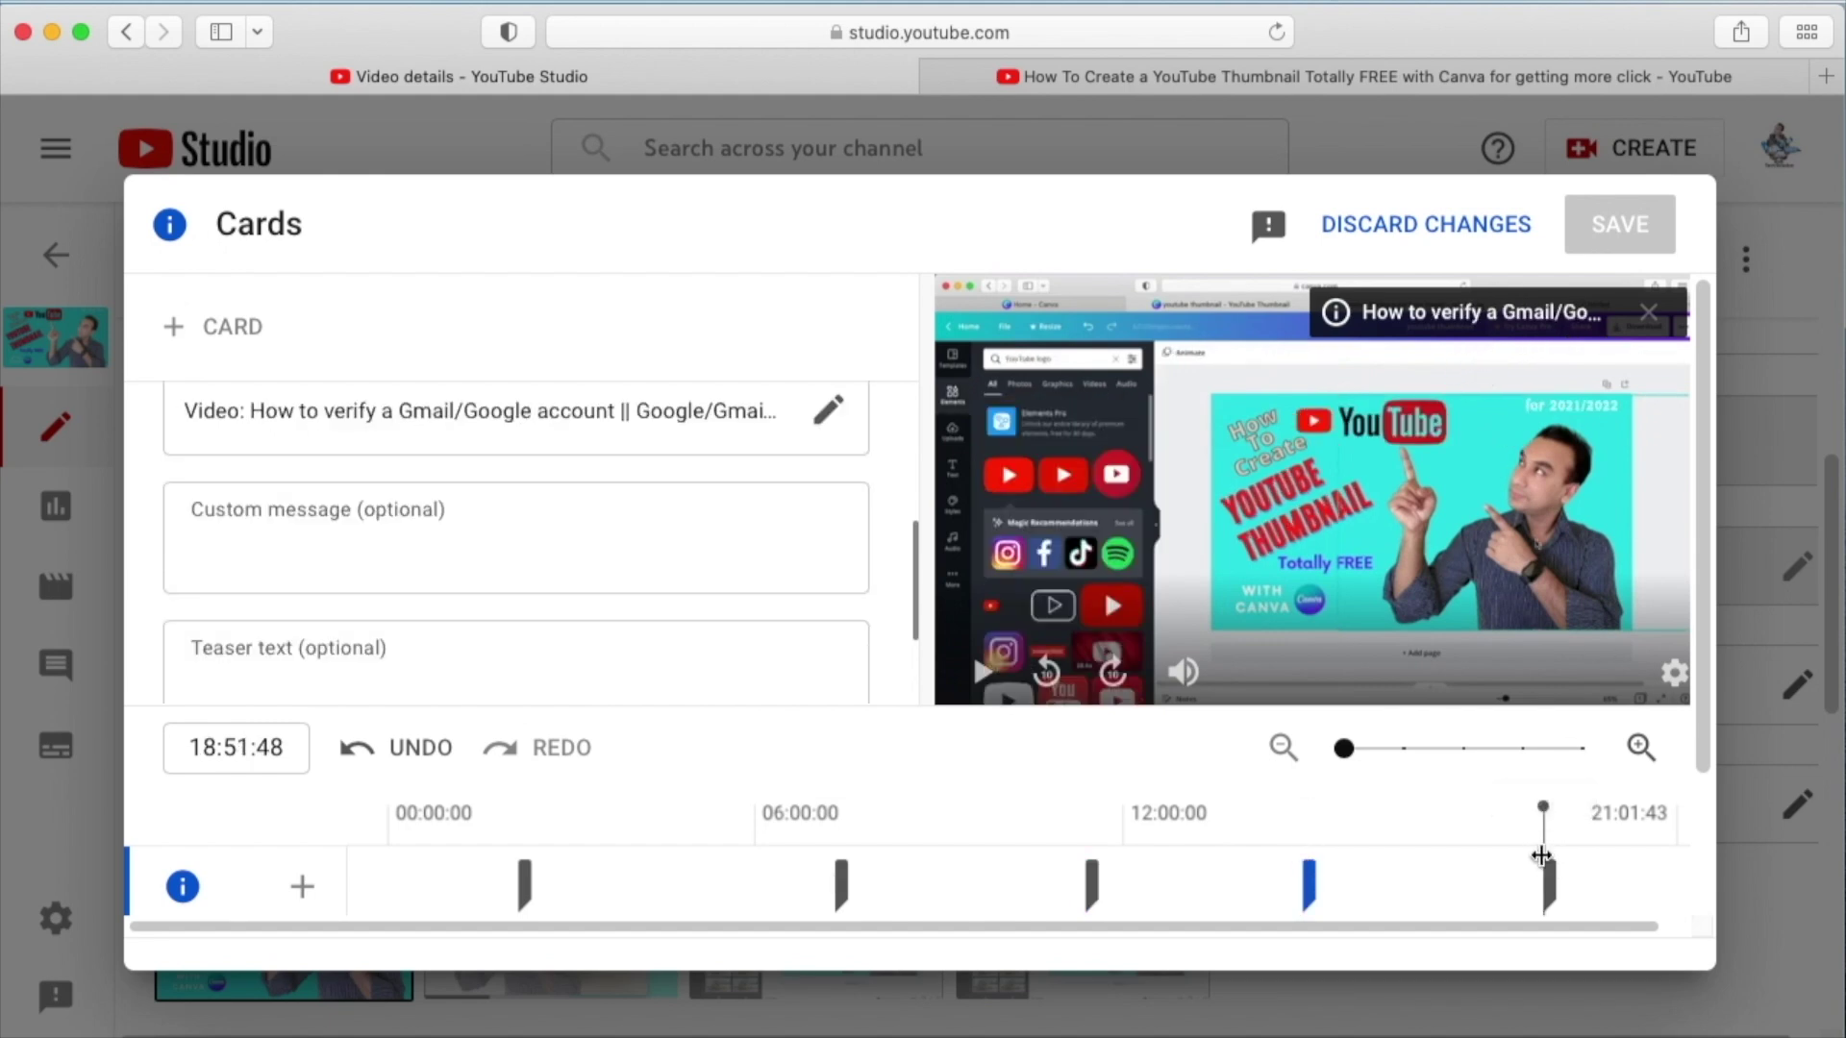
click(1548, 875)
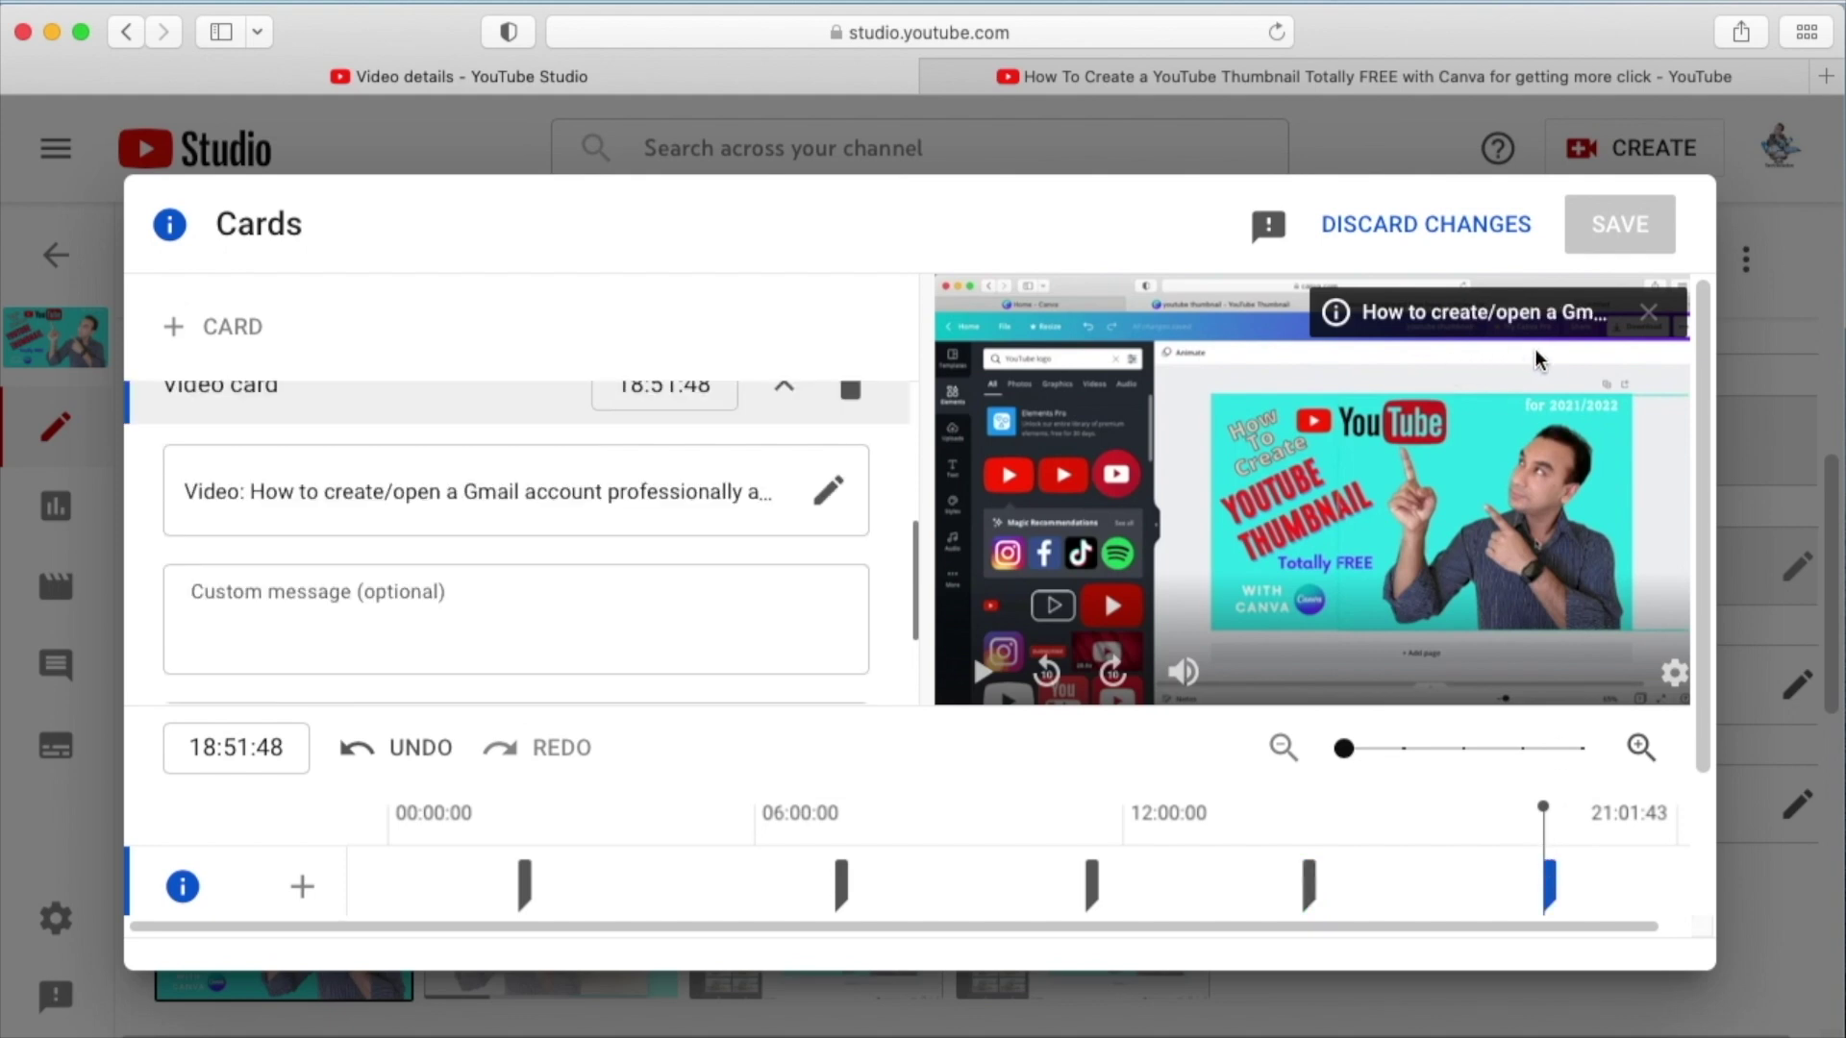
- Review the card list, return the playhead to the start of the video and scrub through the timeline to 16:45:23
scroll(521, 567, up, 5)
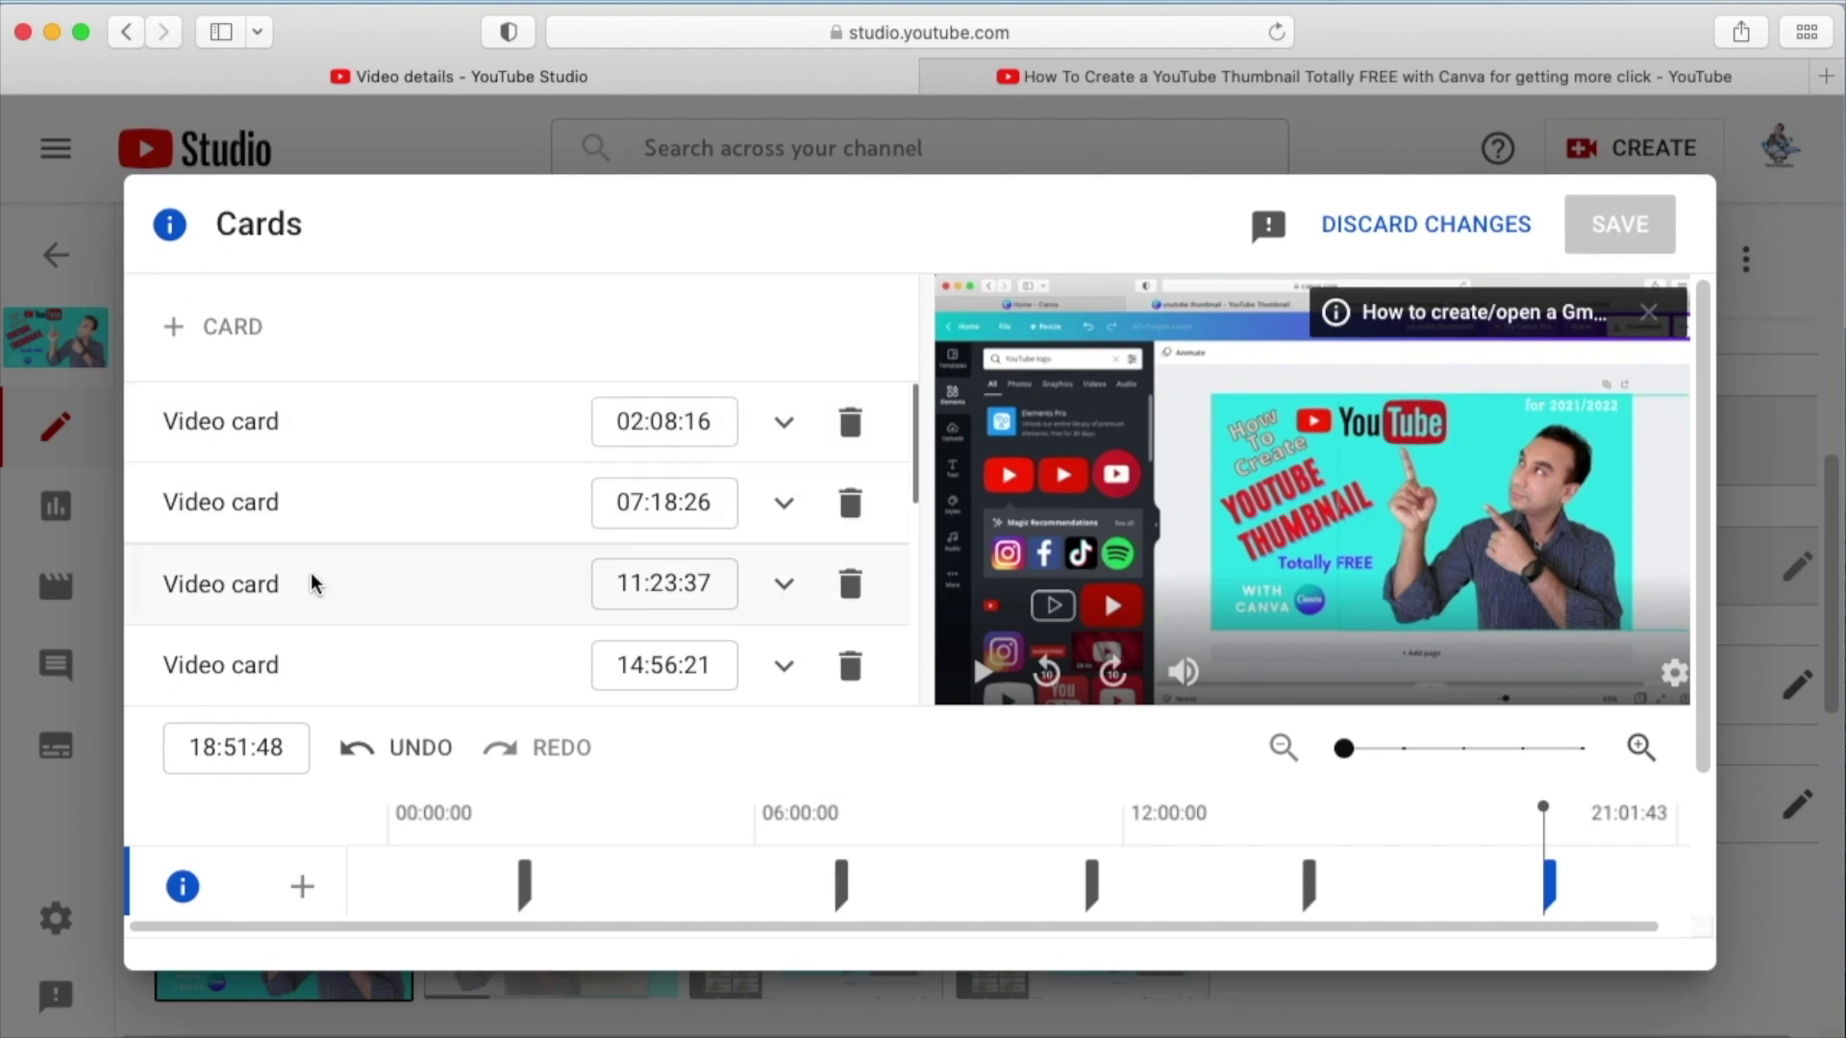
scroll(420, 624, down, 5)
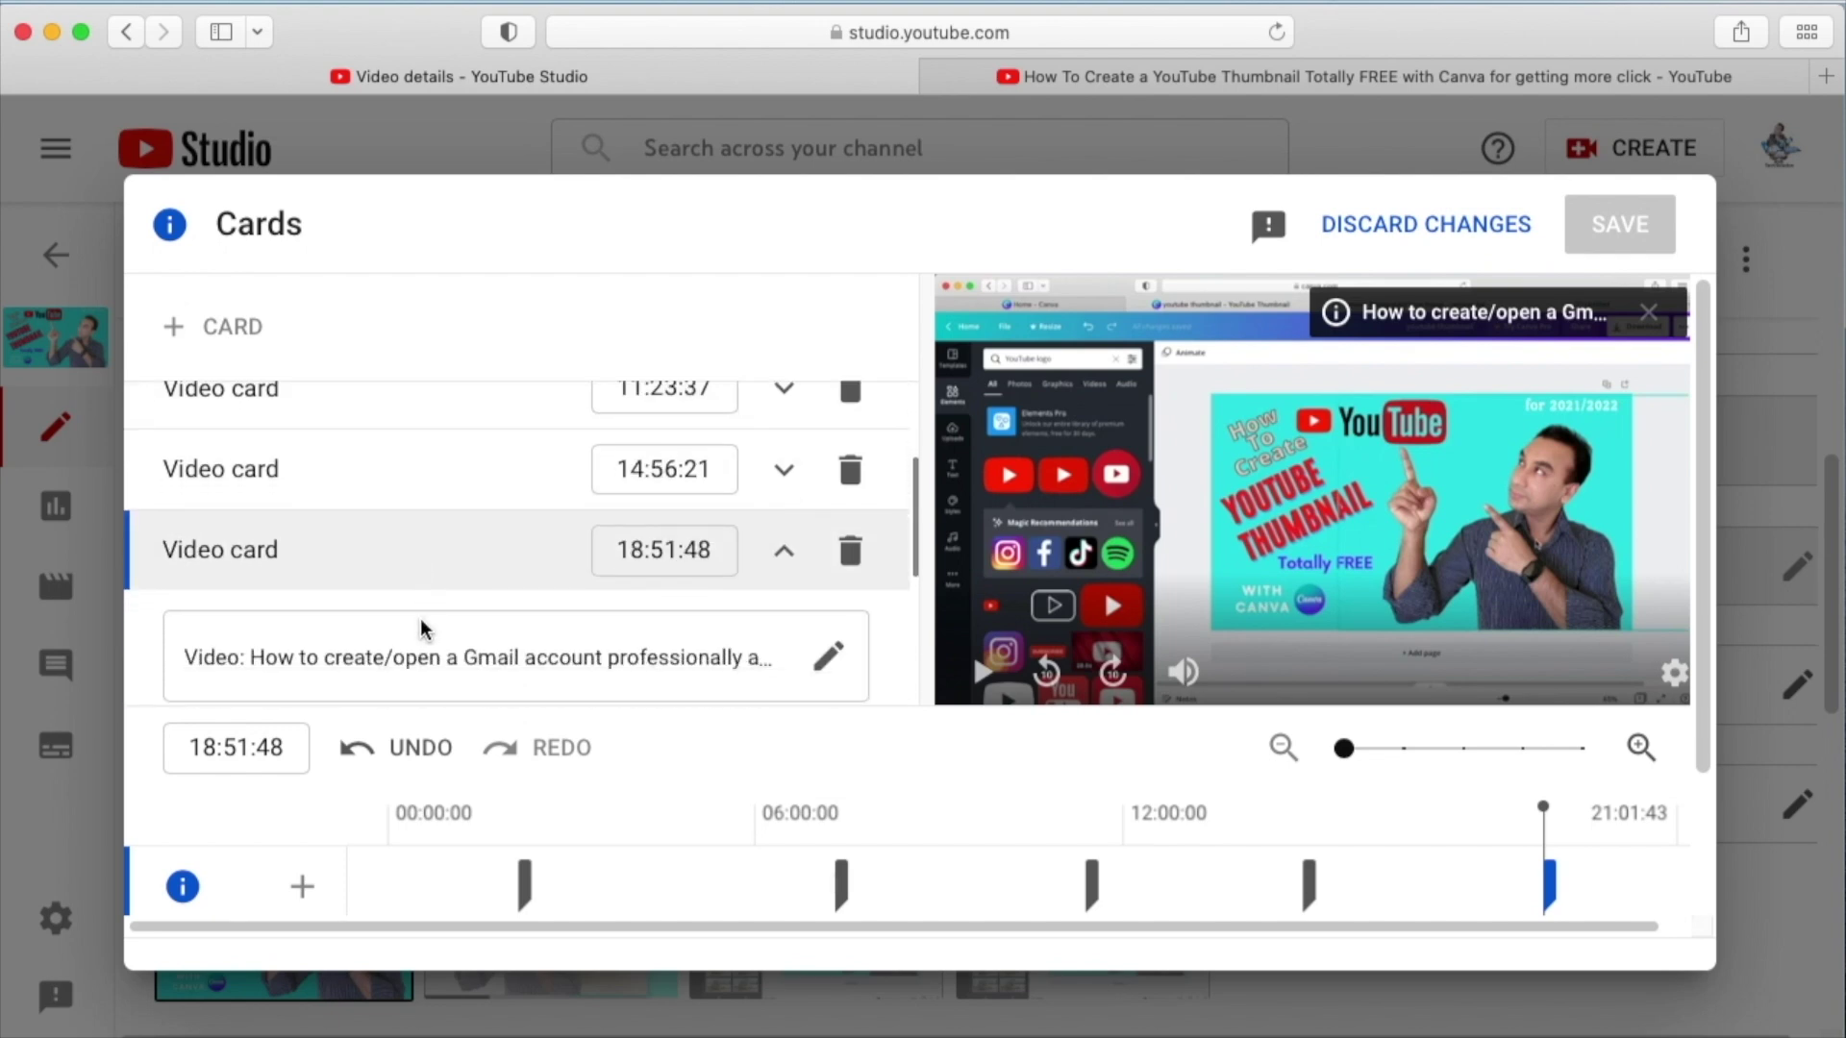
click(362, 873)
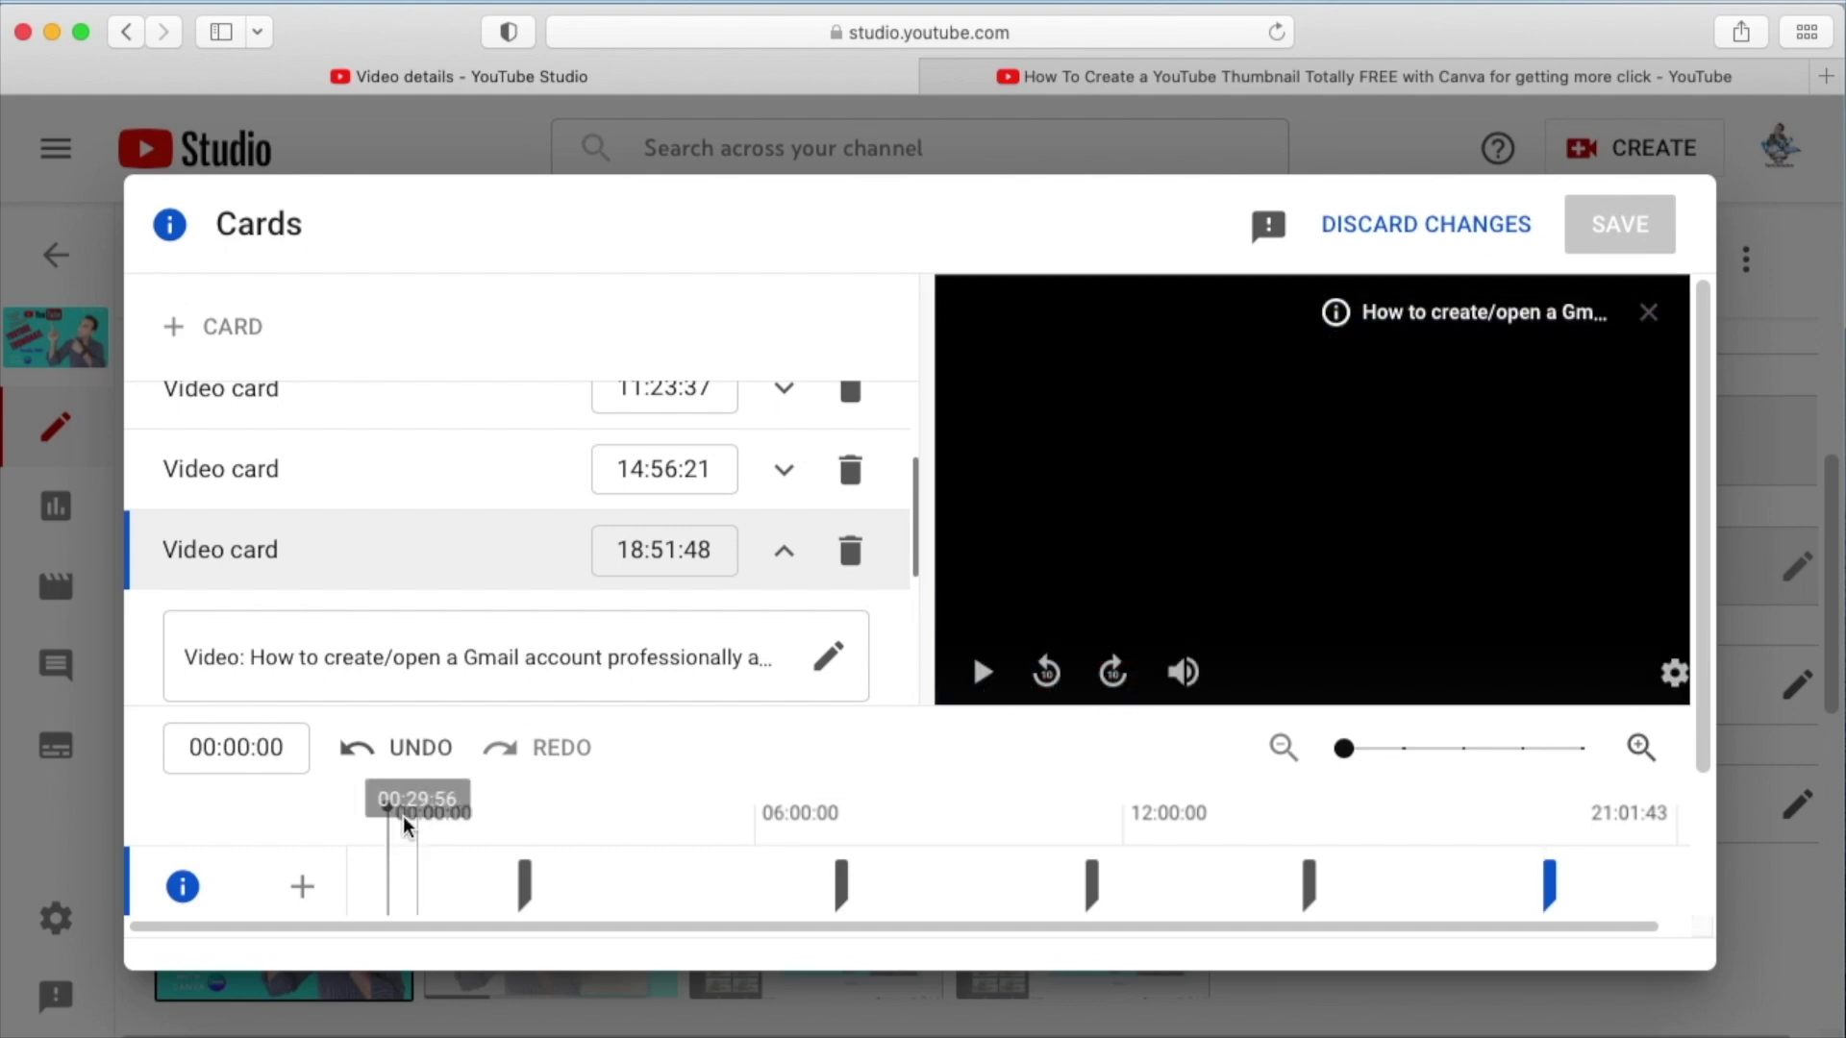
drag(389, 805, 643, 807)
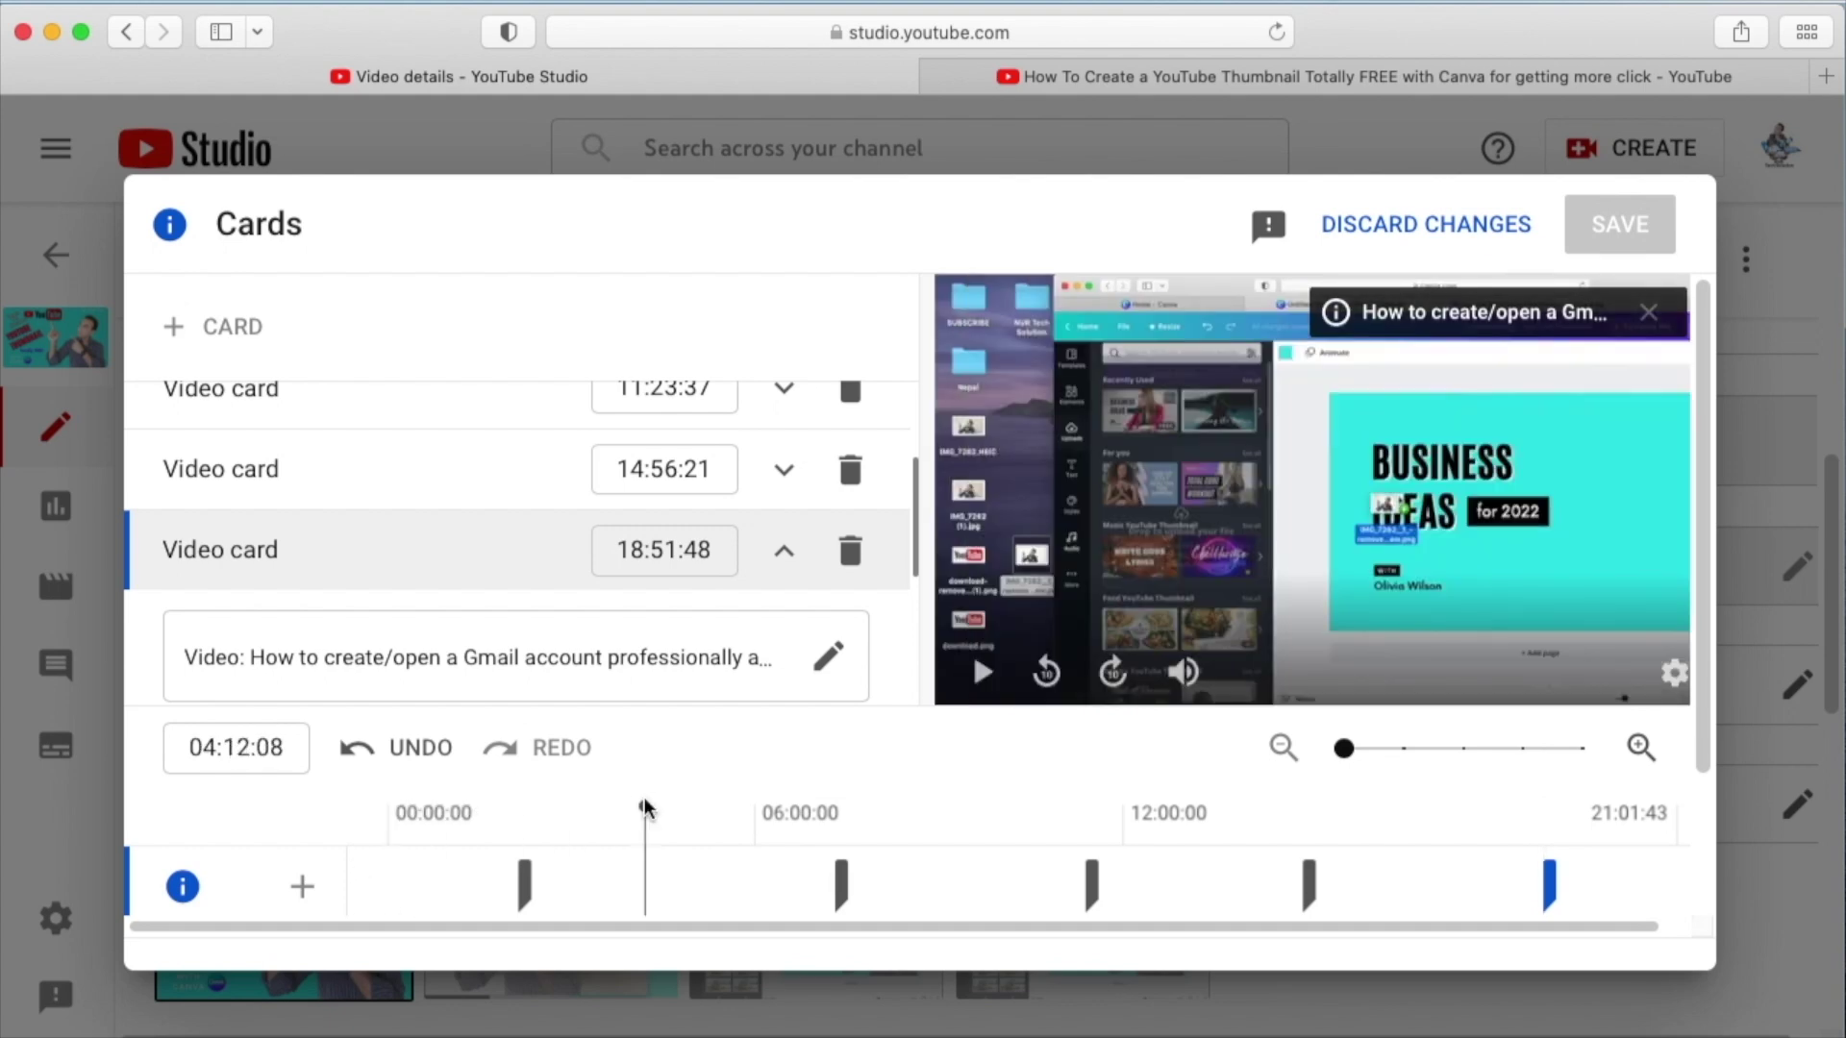
drag(644, 809, 1413, 810)
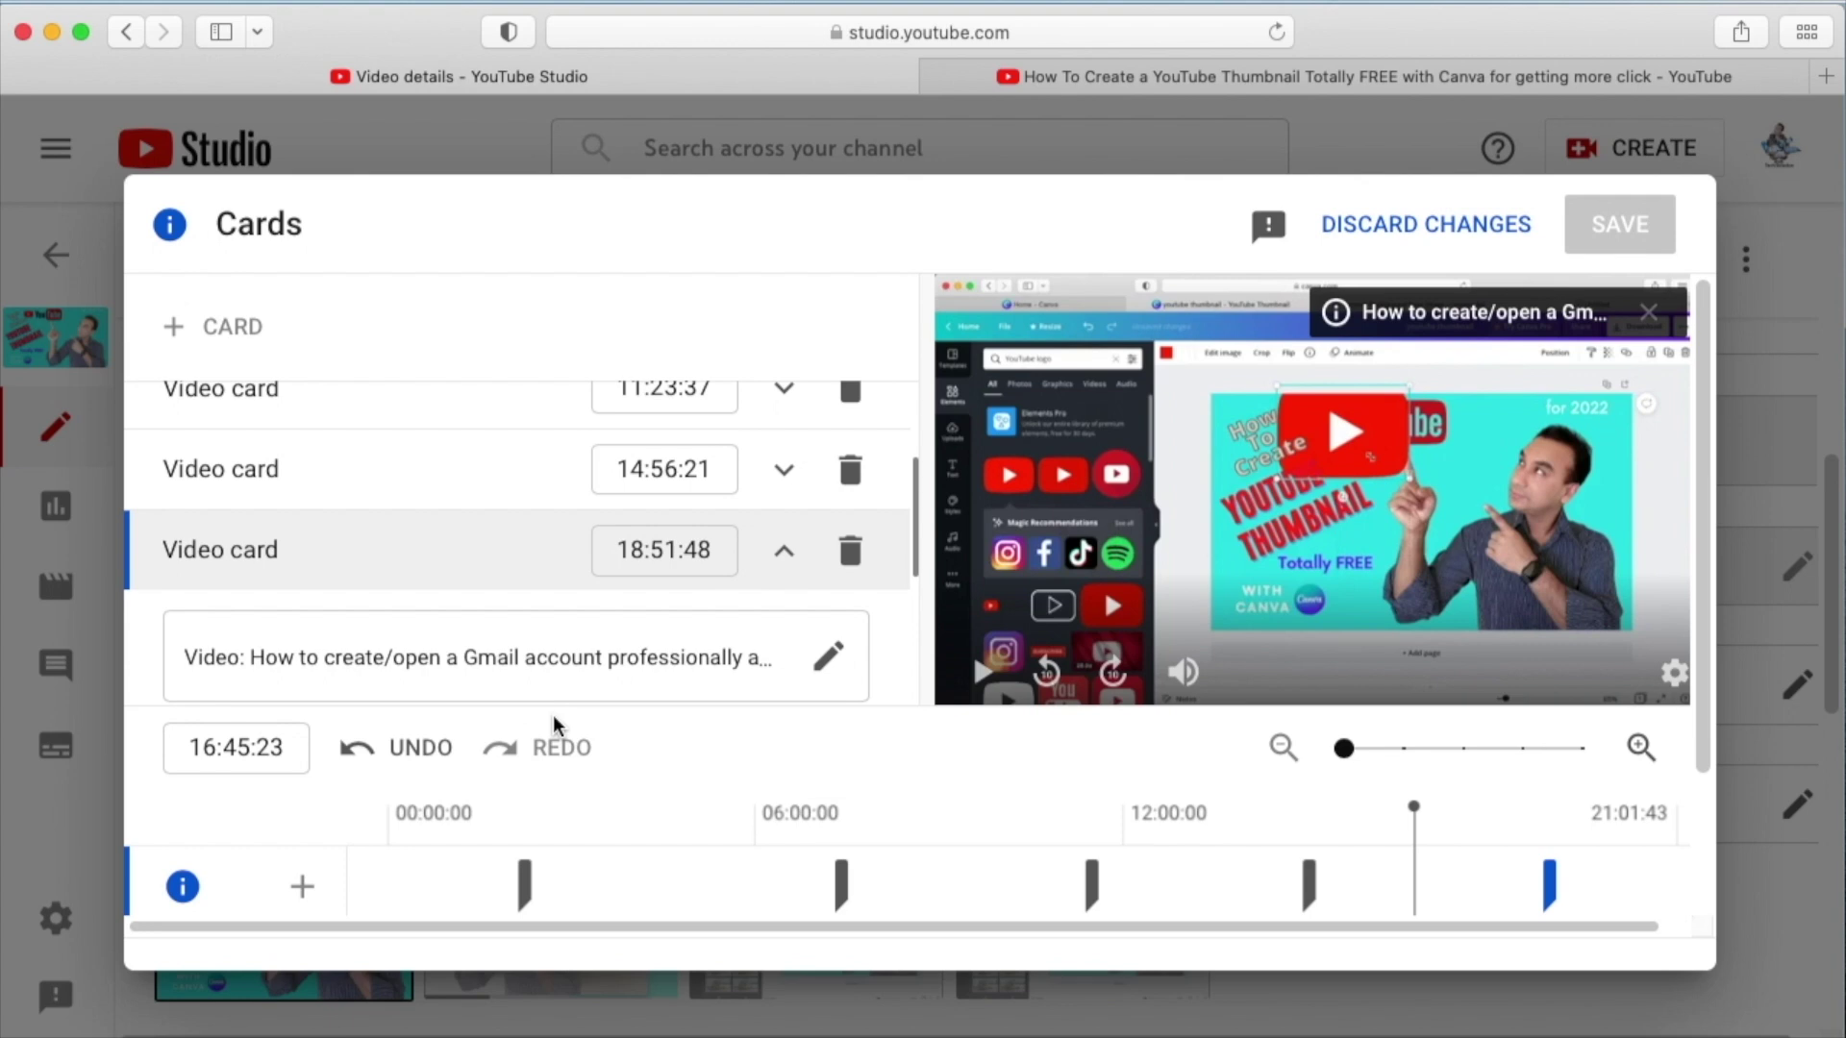
- Select the first, second and third cards in turn to check which video each one promotes
click(525, 874)
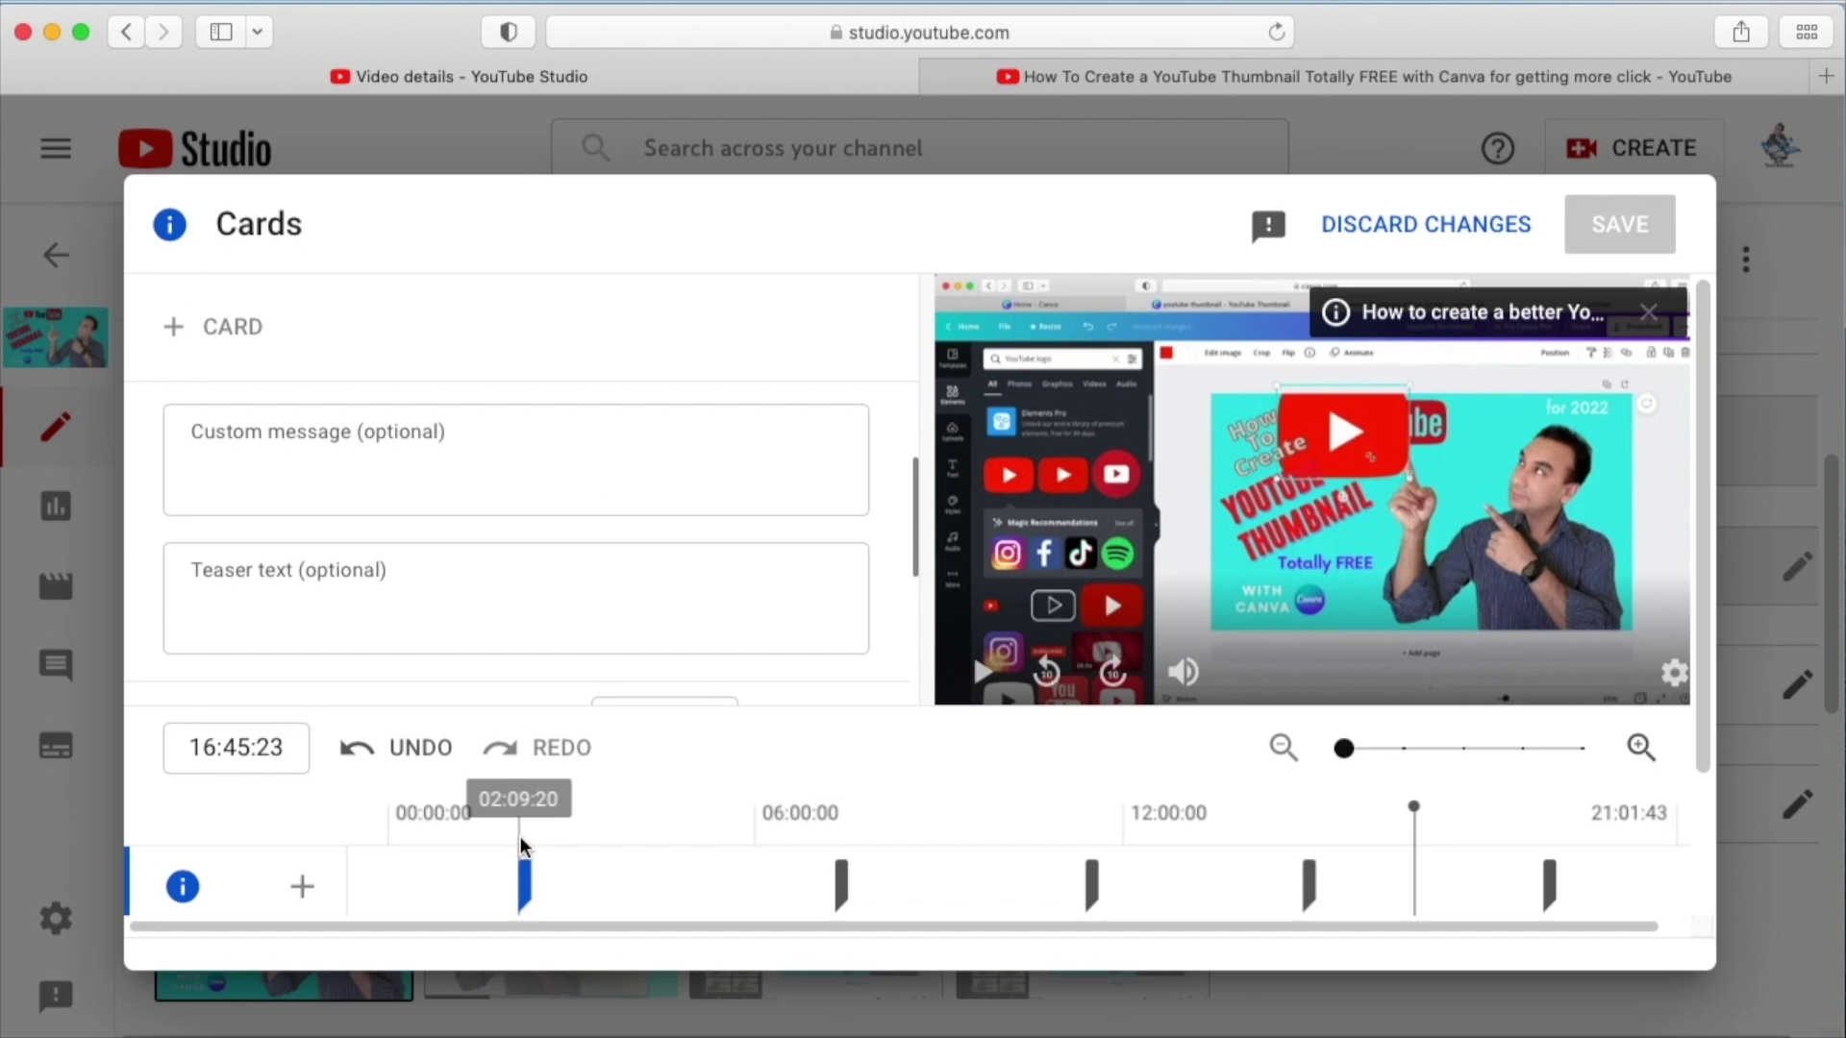
click(842, 870)
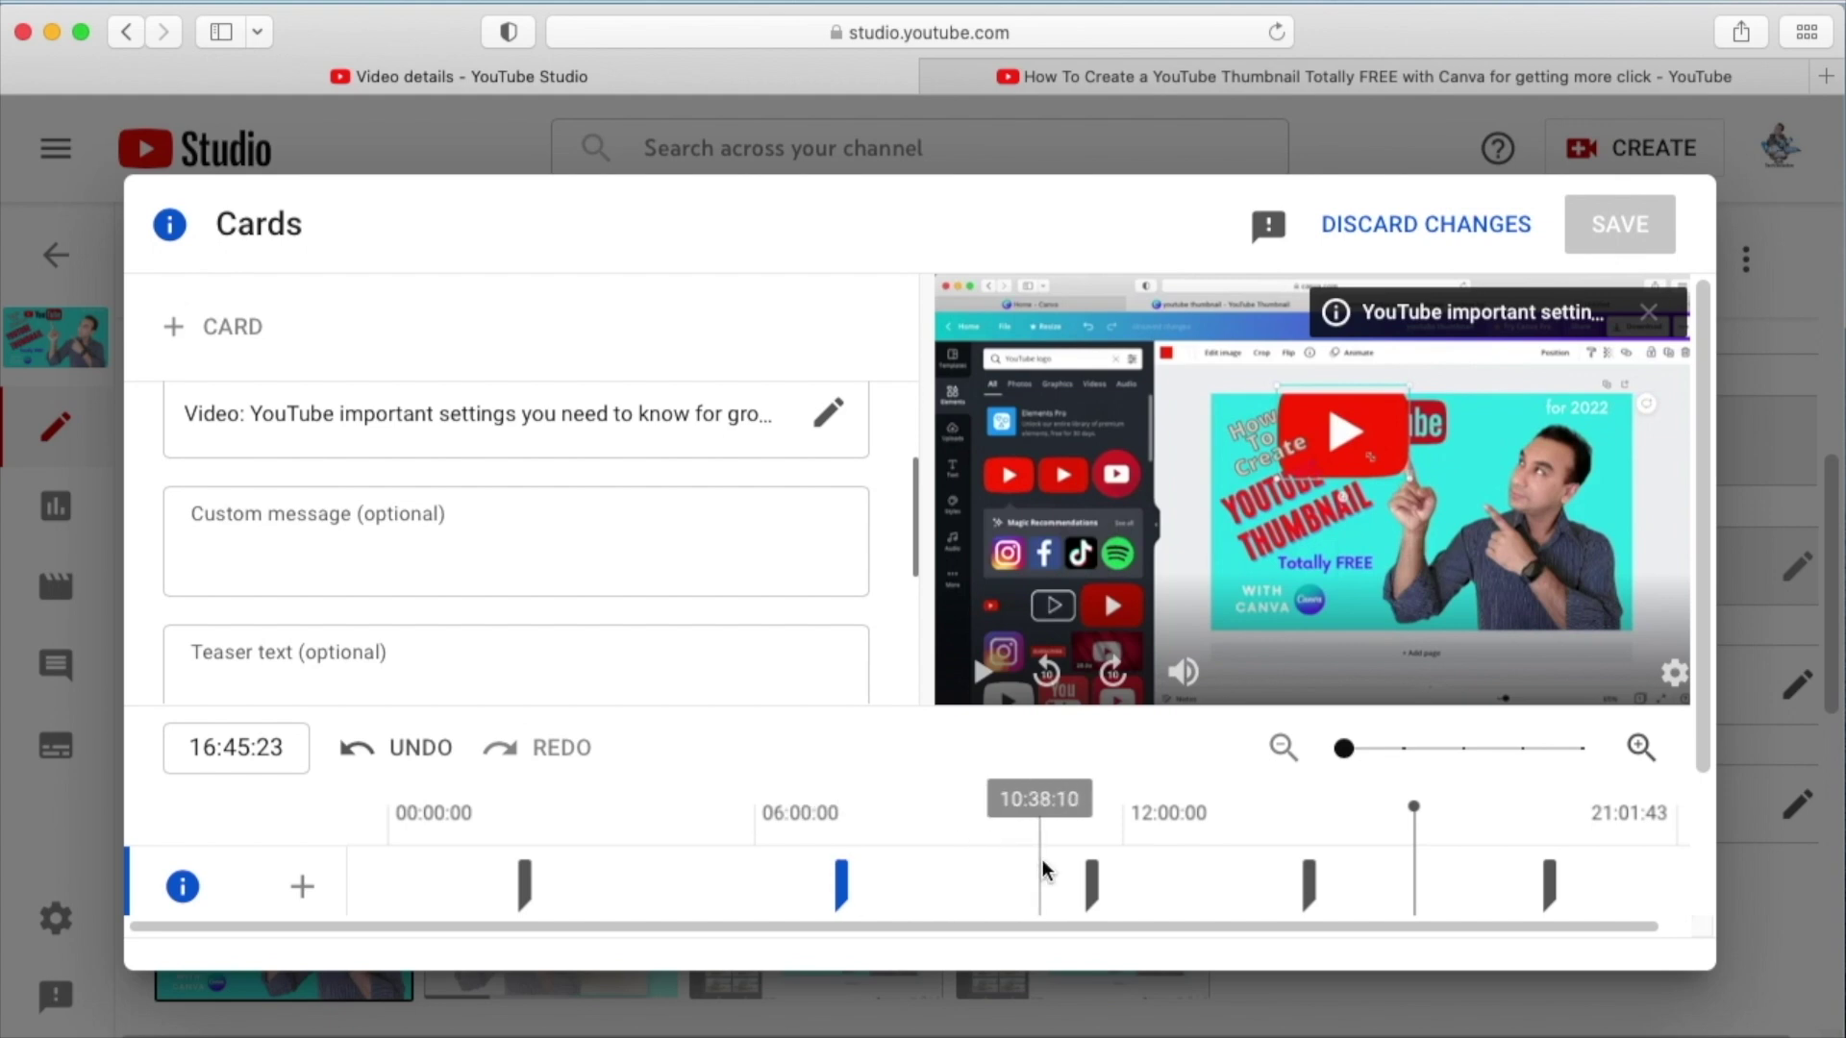
click(1092, 870)
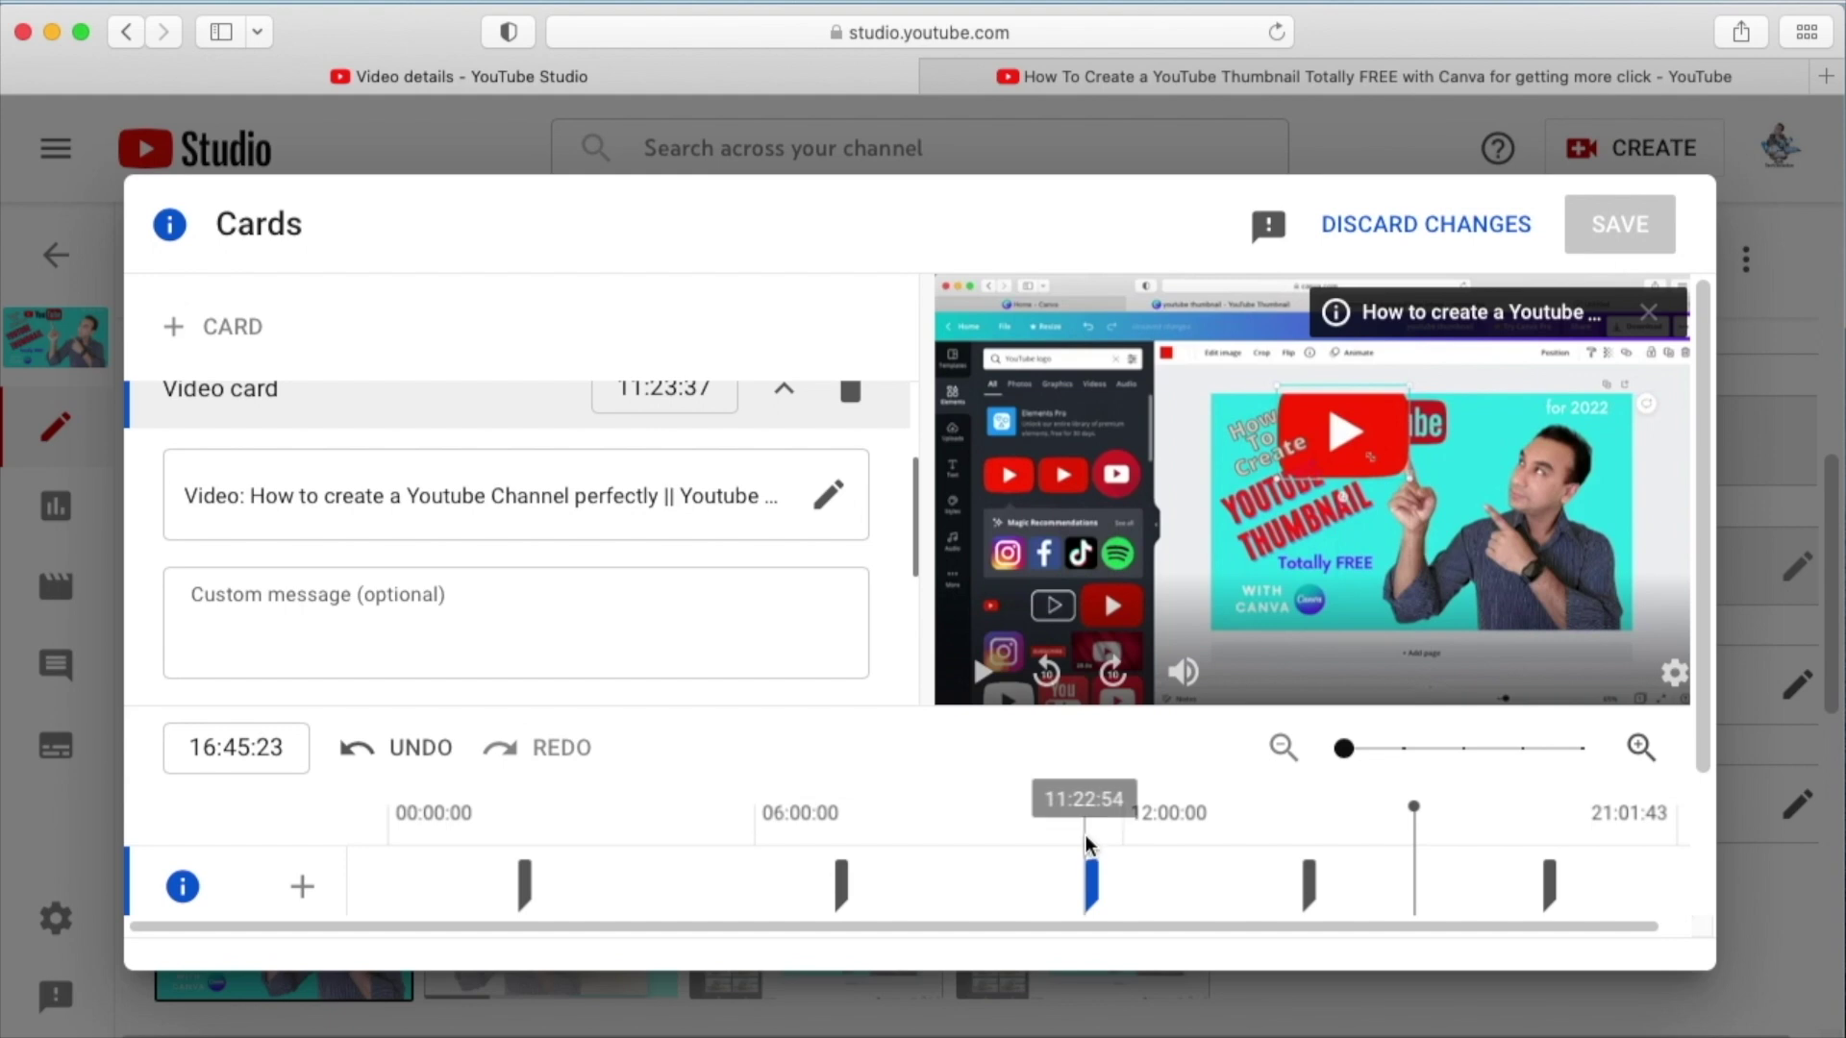
- Select the fourth card, place the playhead at 14:56:21 where it starts, and review the whole card list
click(1304, 829)
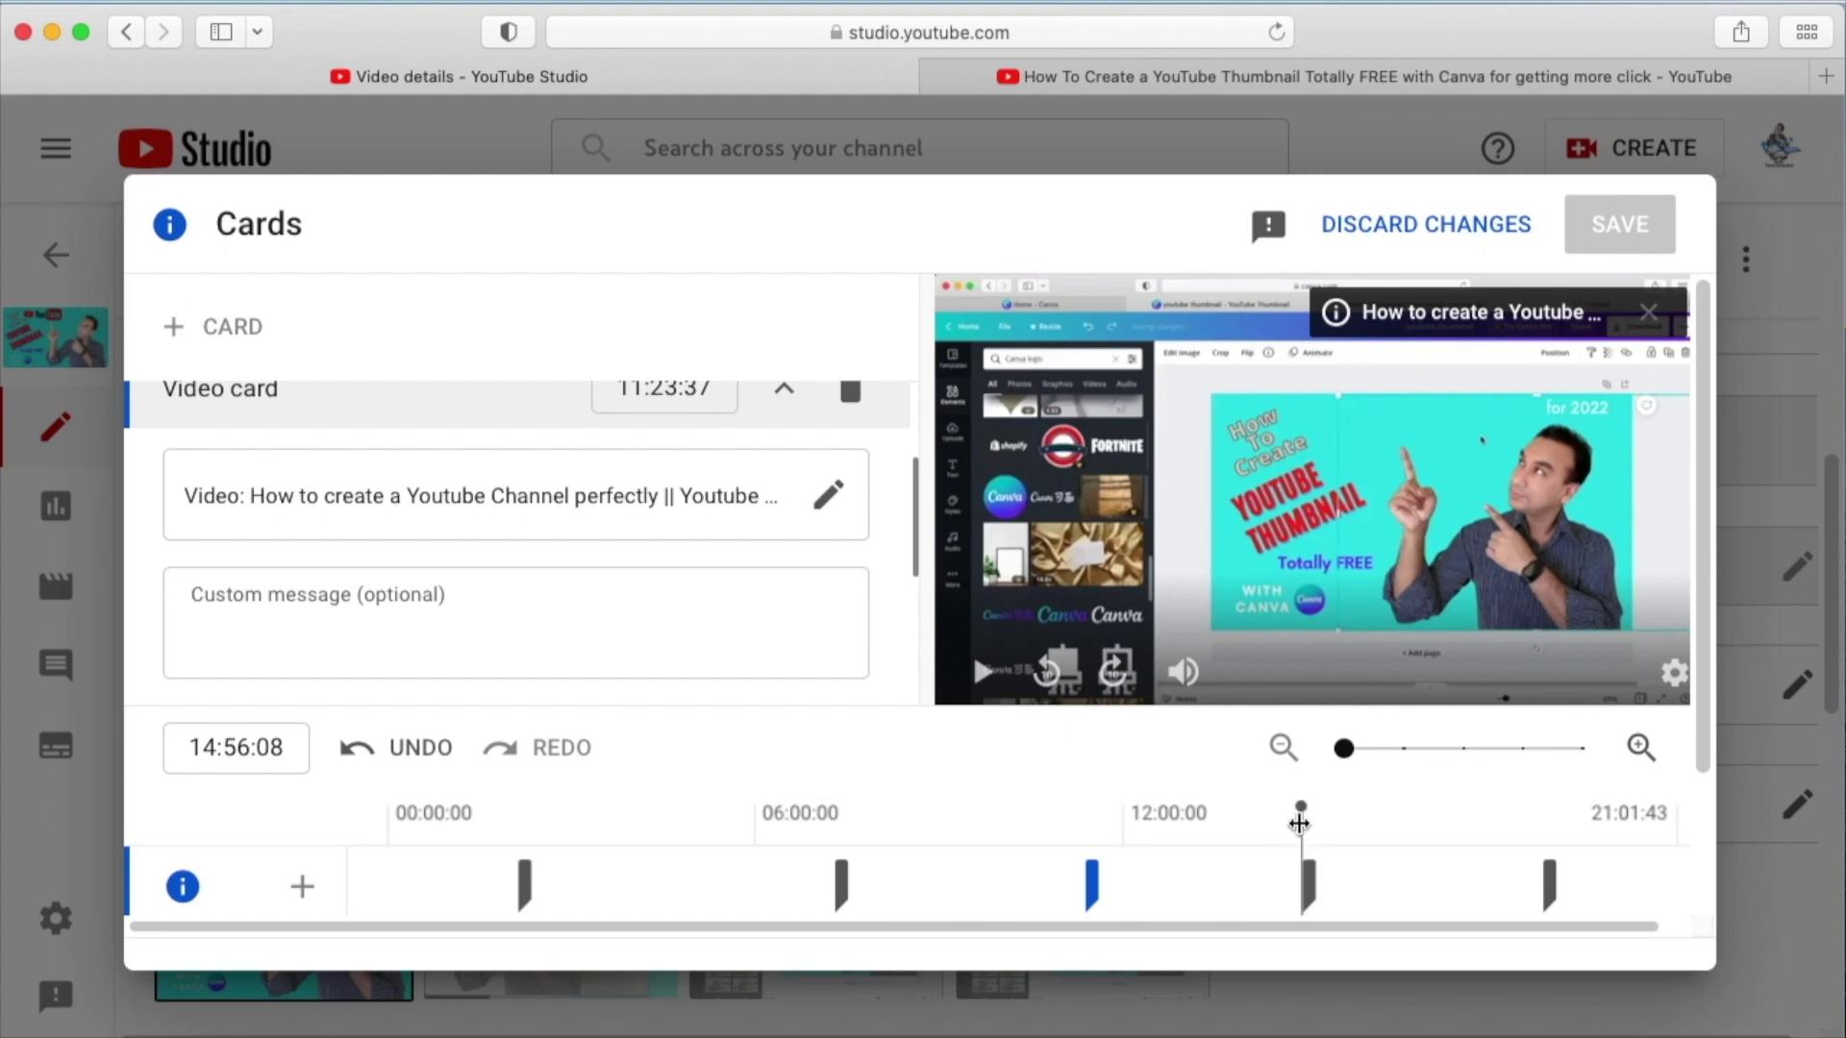
drag(1299, 824, 1293, 824)
click(1307, 870)
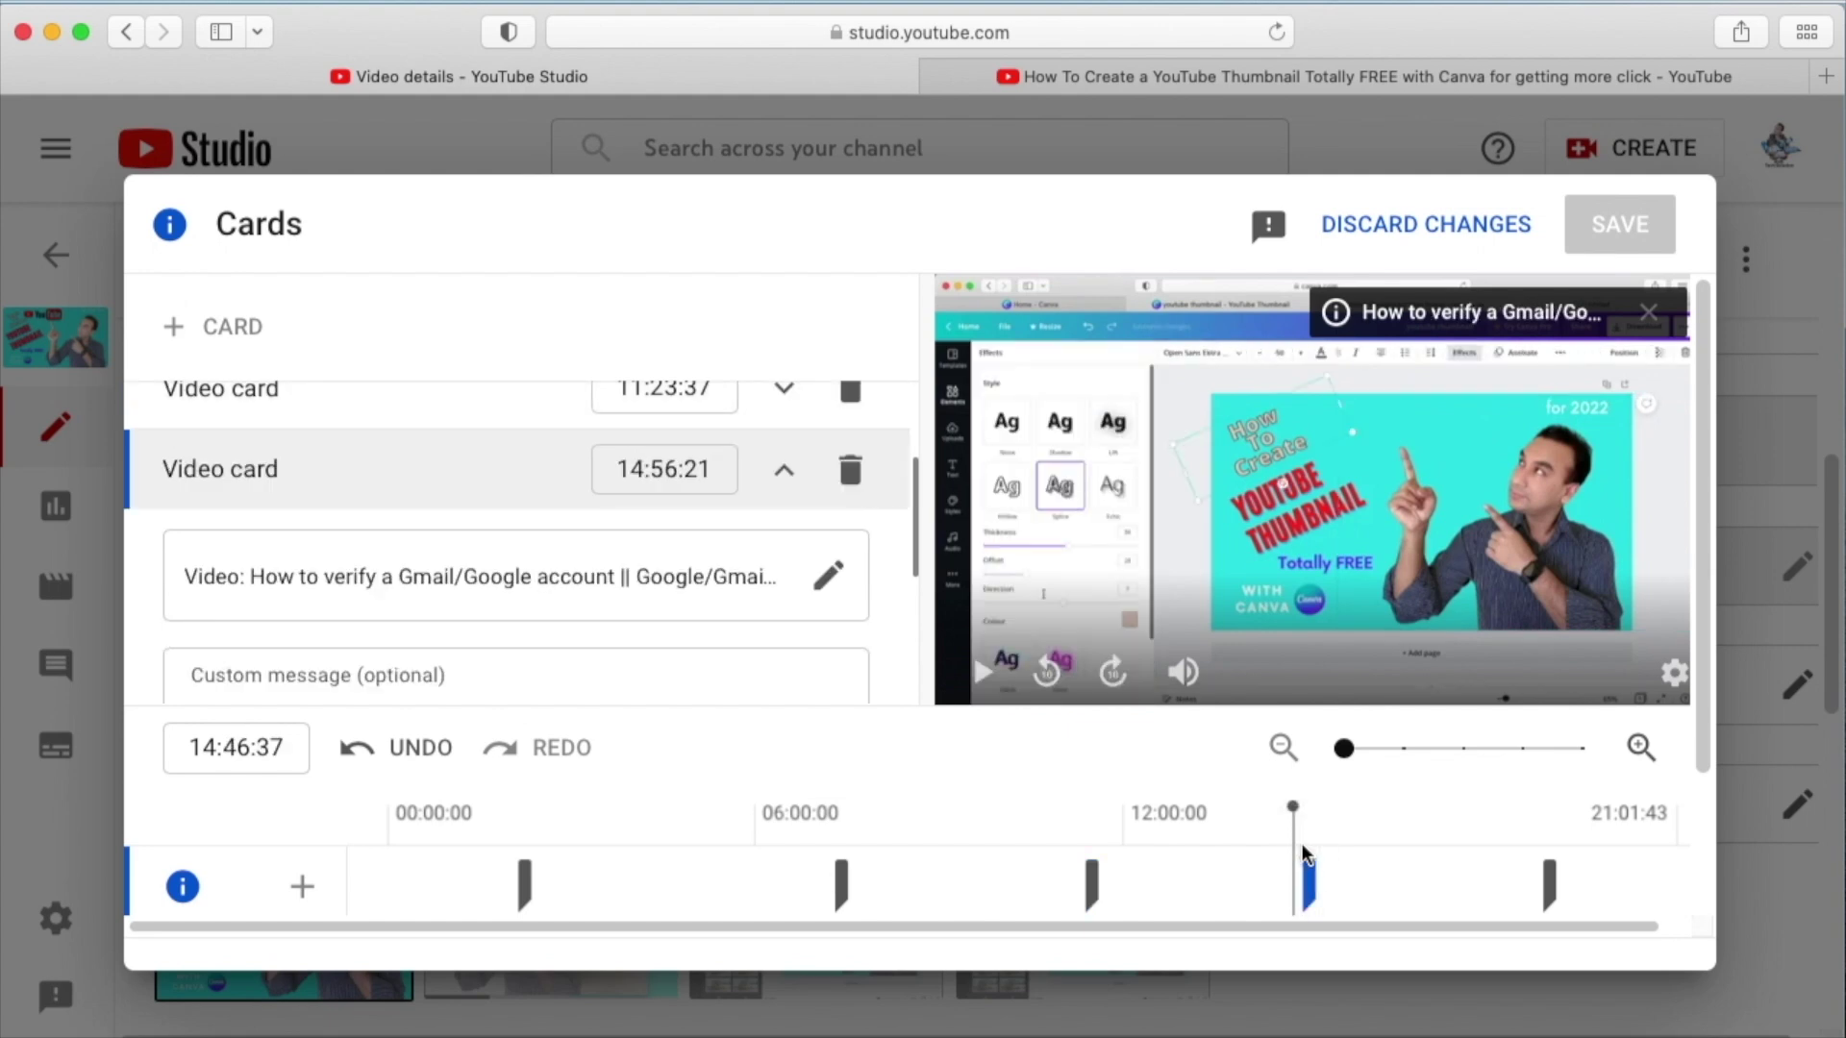
drag(1292, 814, 1301, 812)
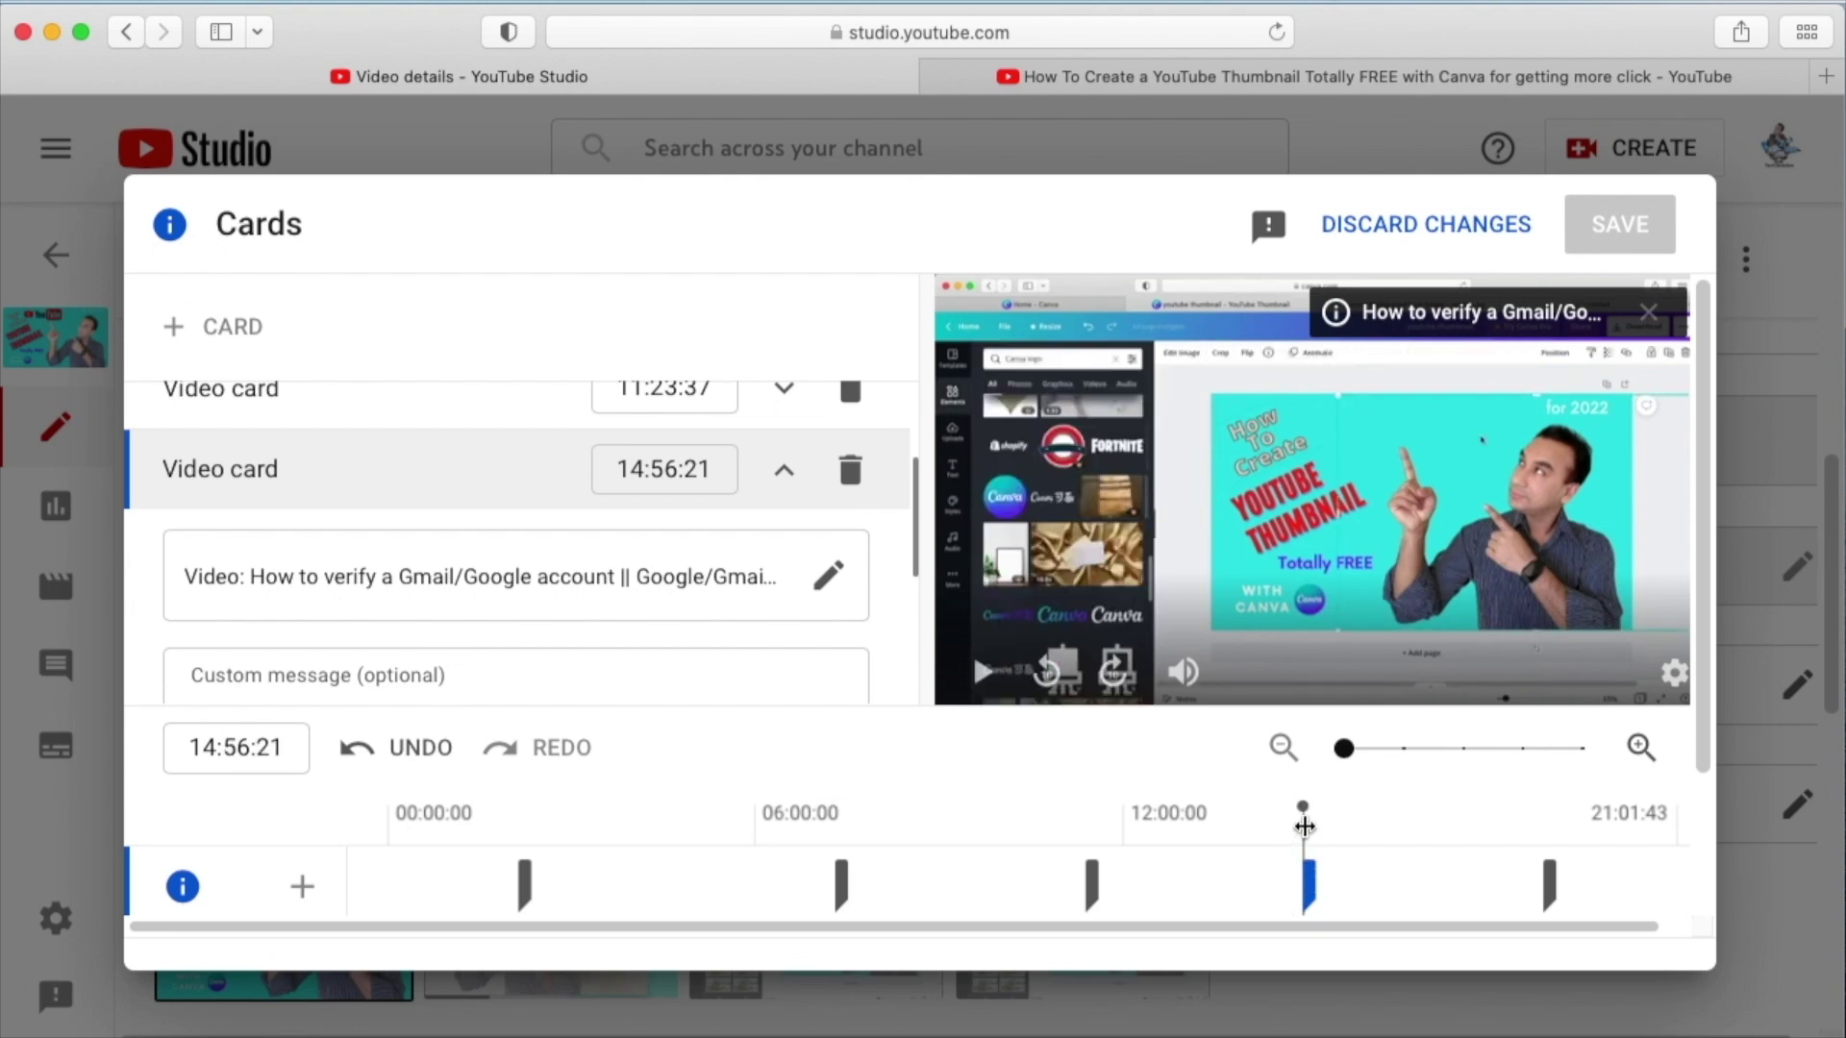
drag(1305, 826, 1307, 829)
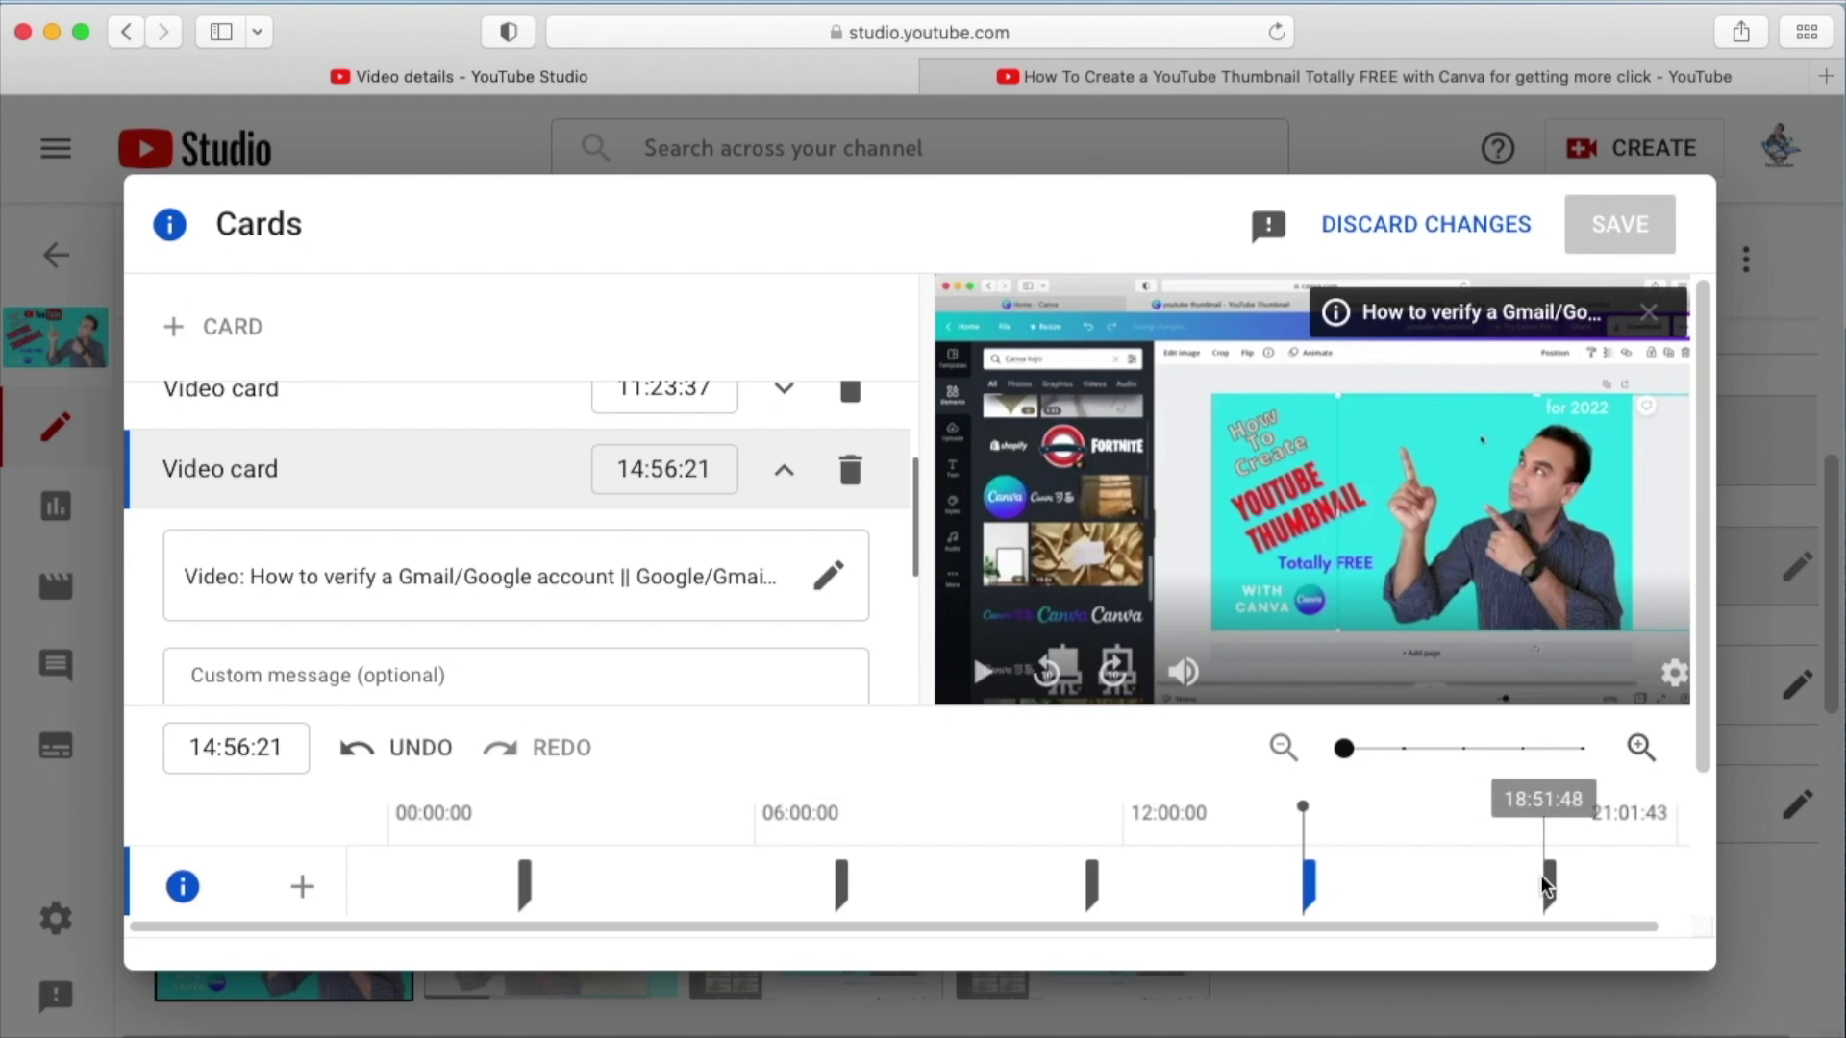
scroll(610, 551, down, 1)
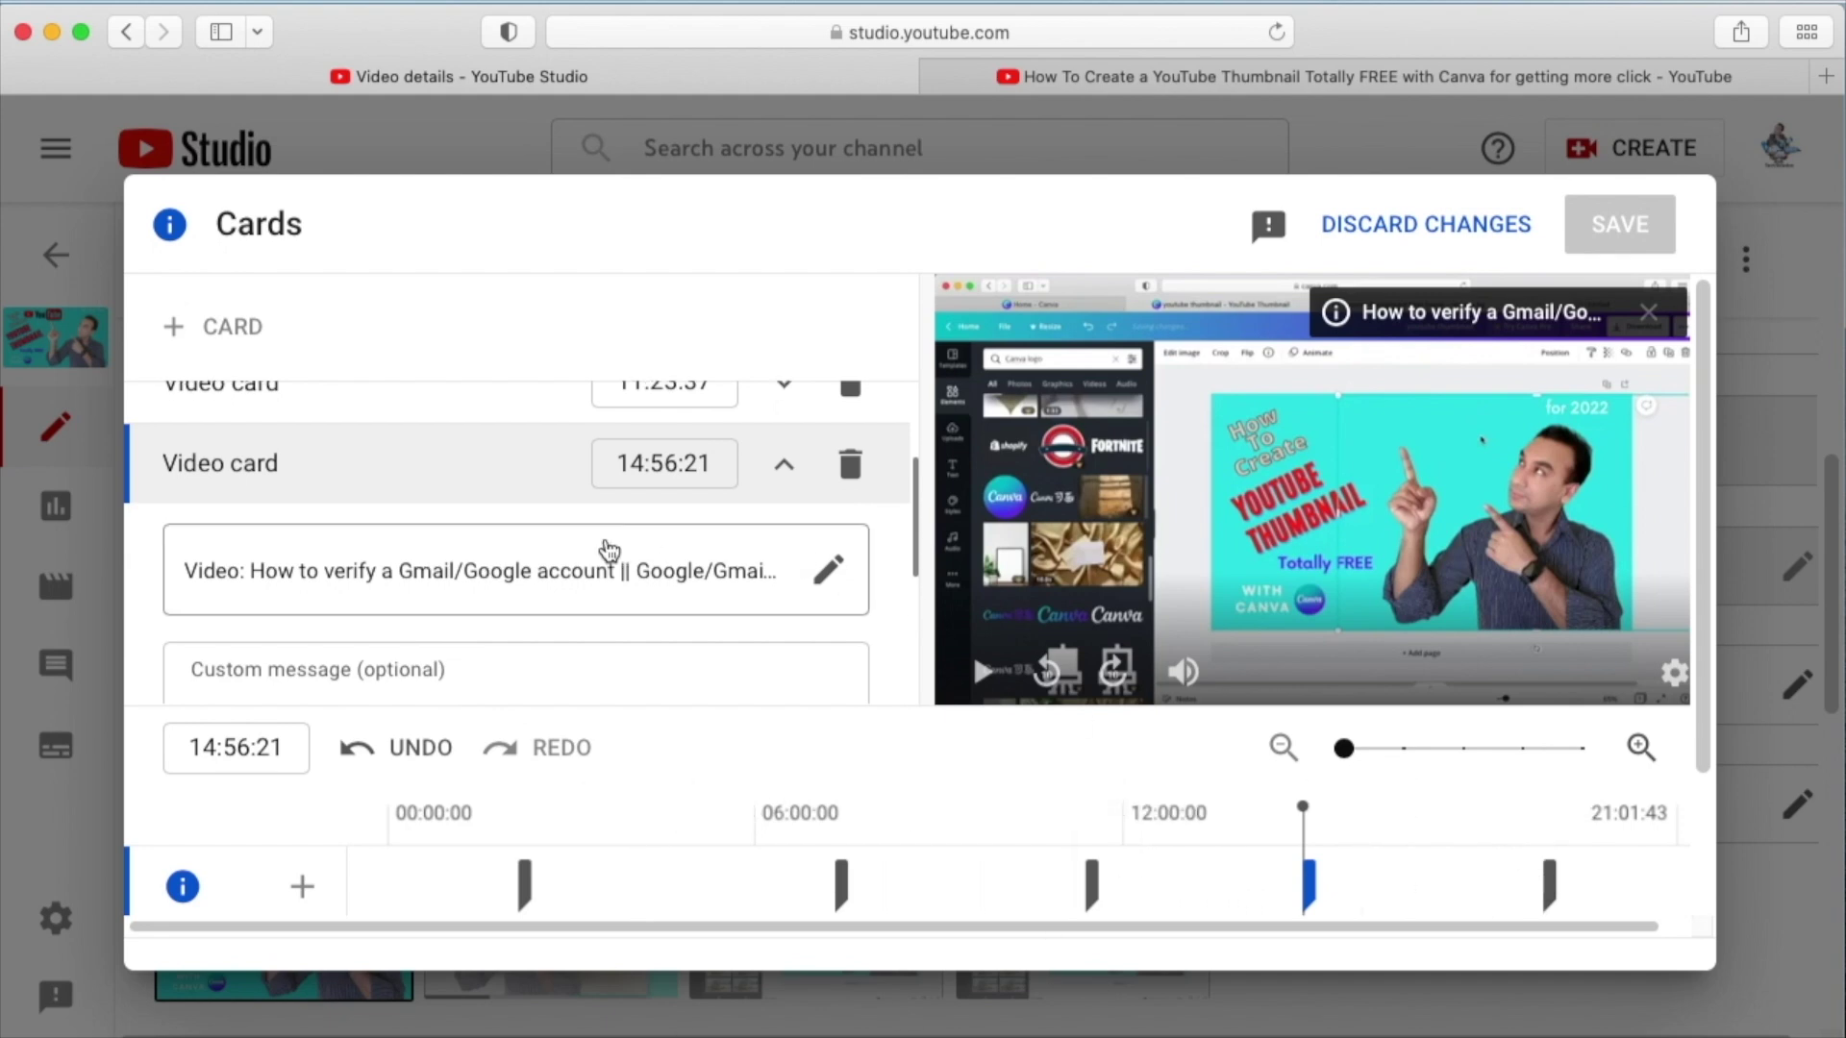
scroll(609, 551, down, 5)
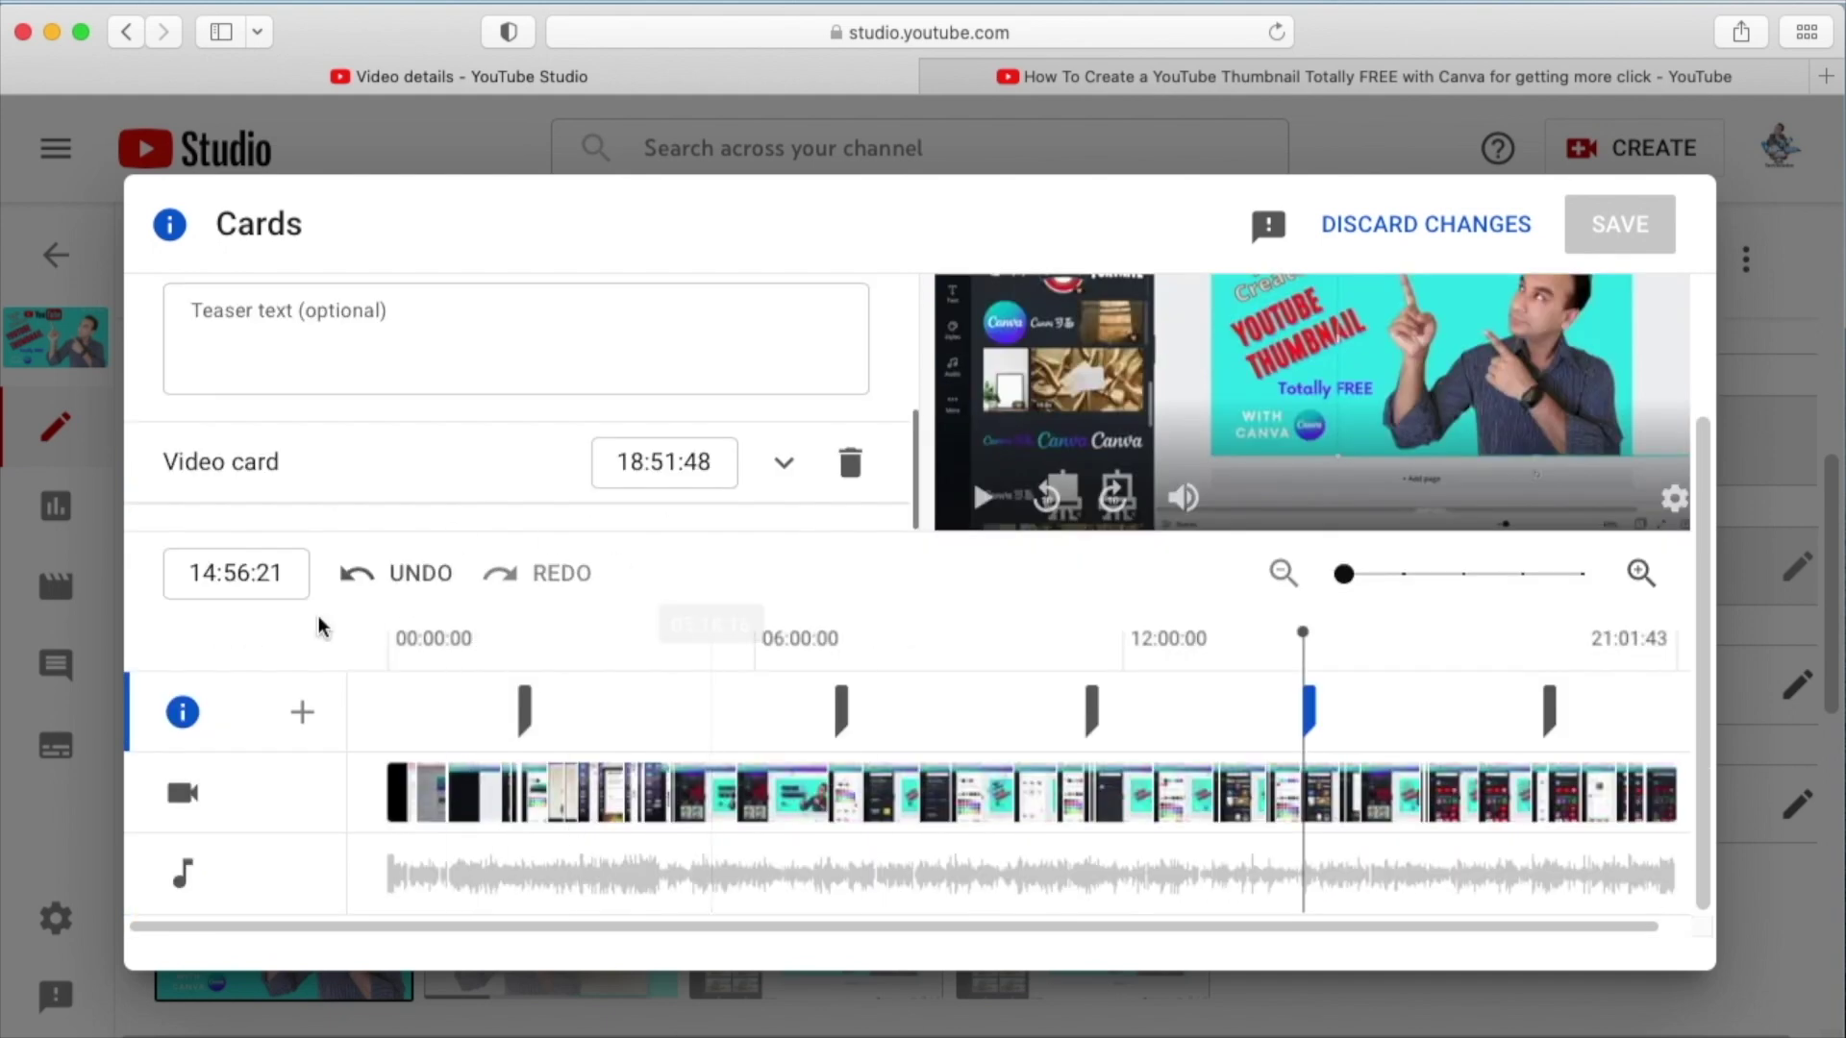
scroll(506, 660, up, 3)
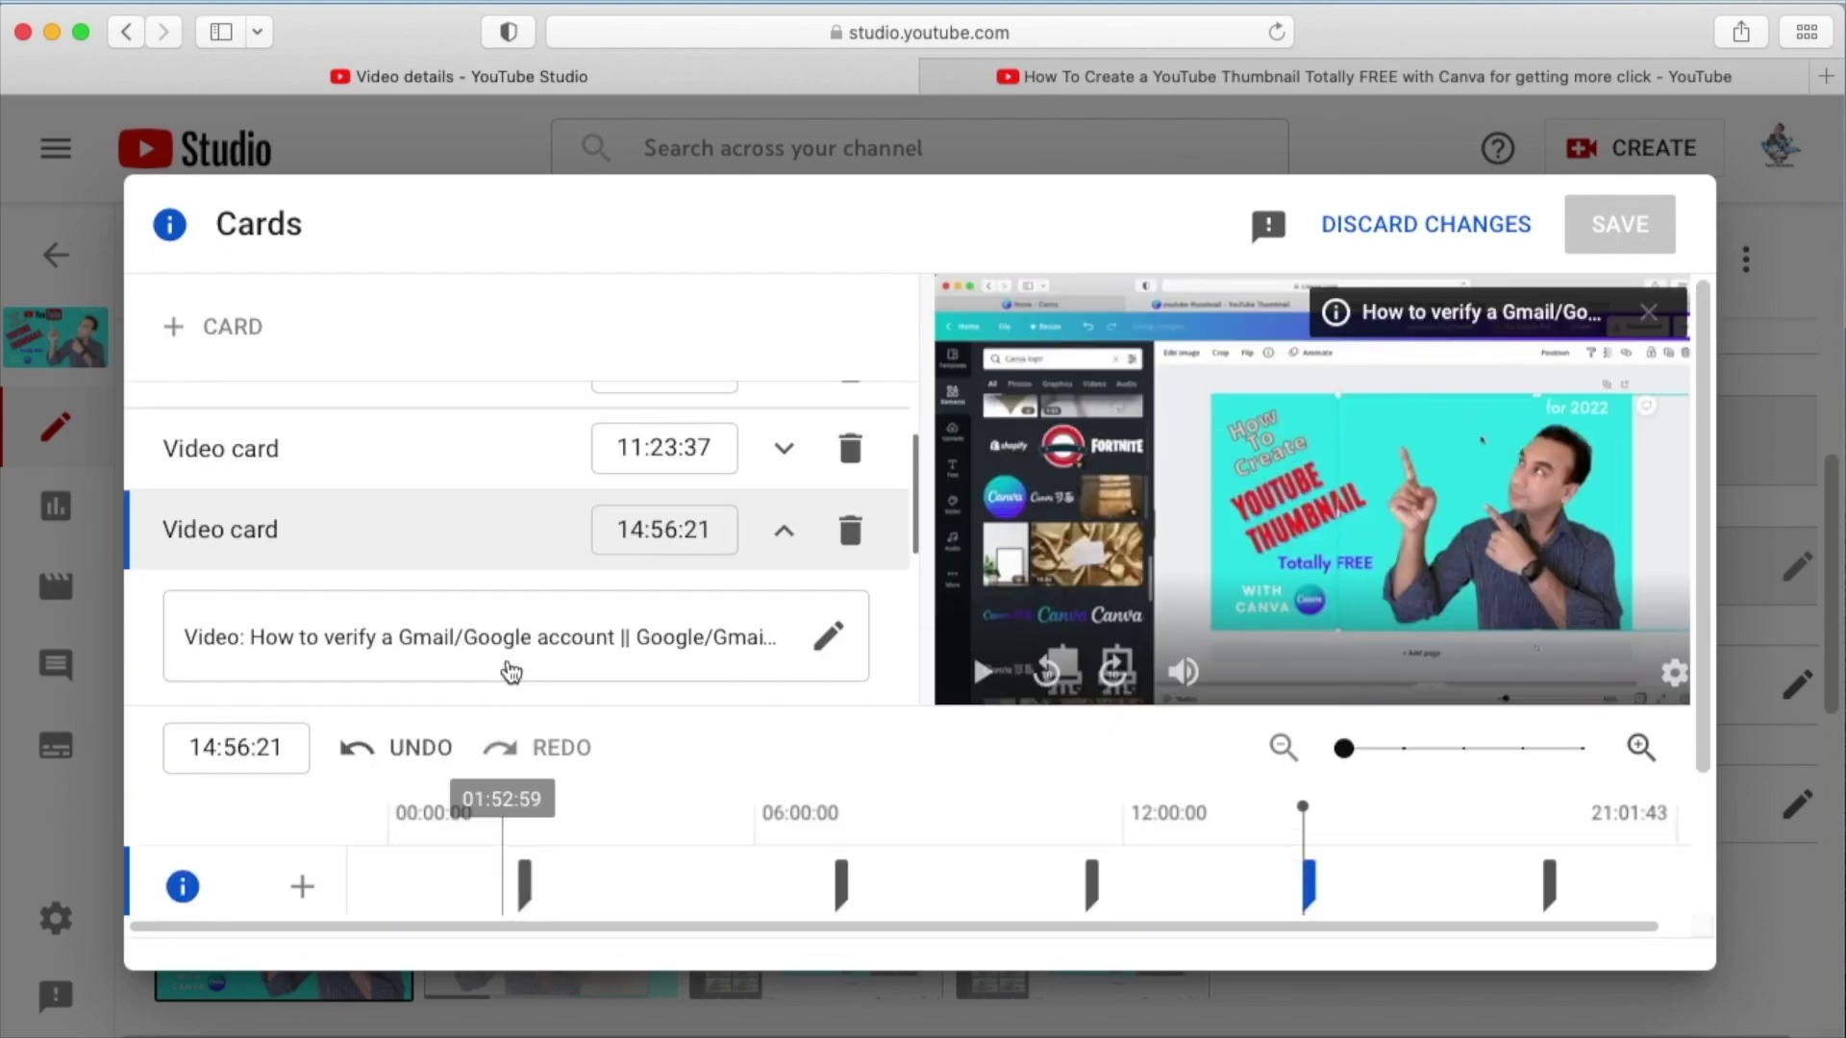
scroll(683, 647, up, 2)
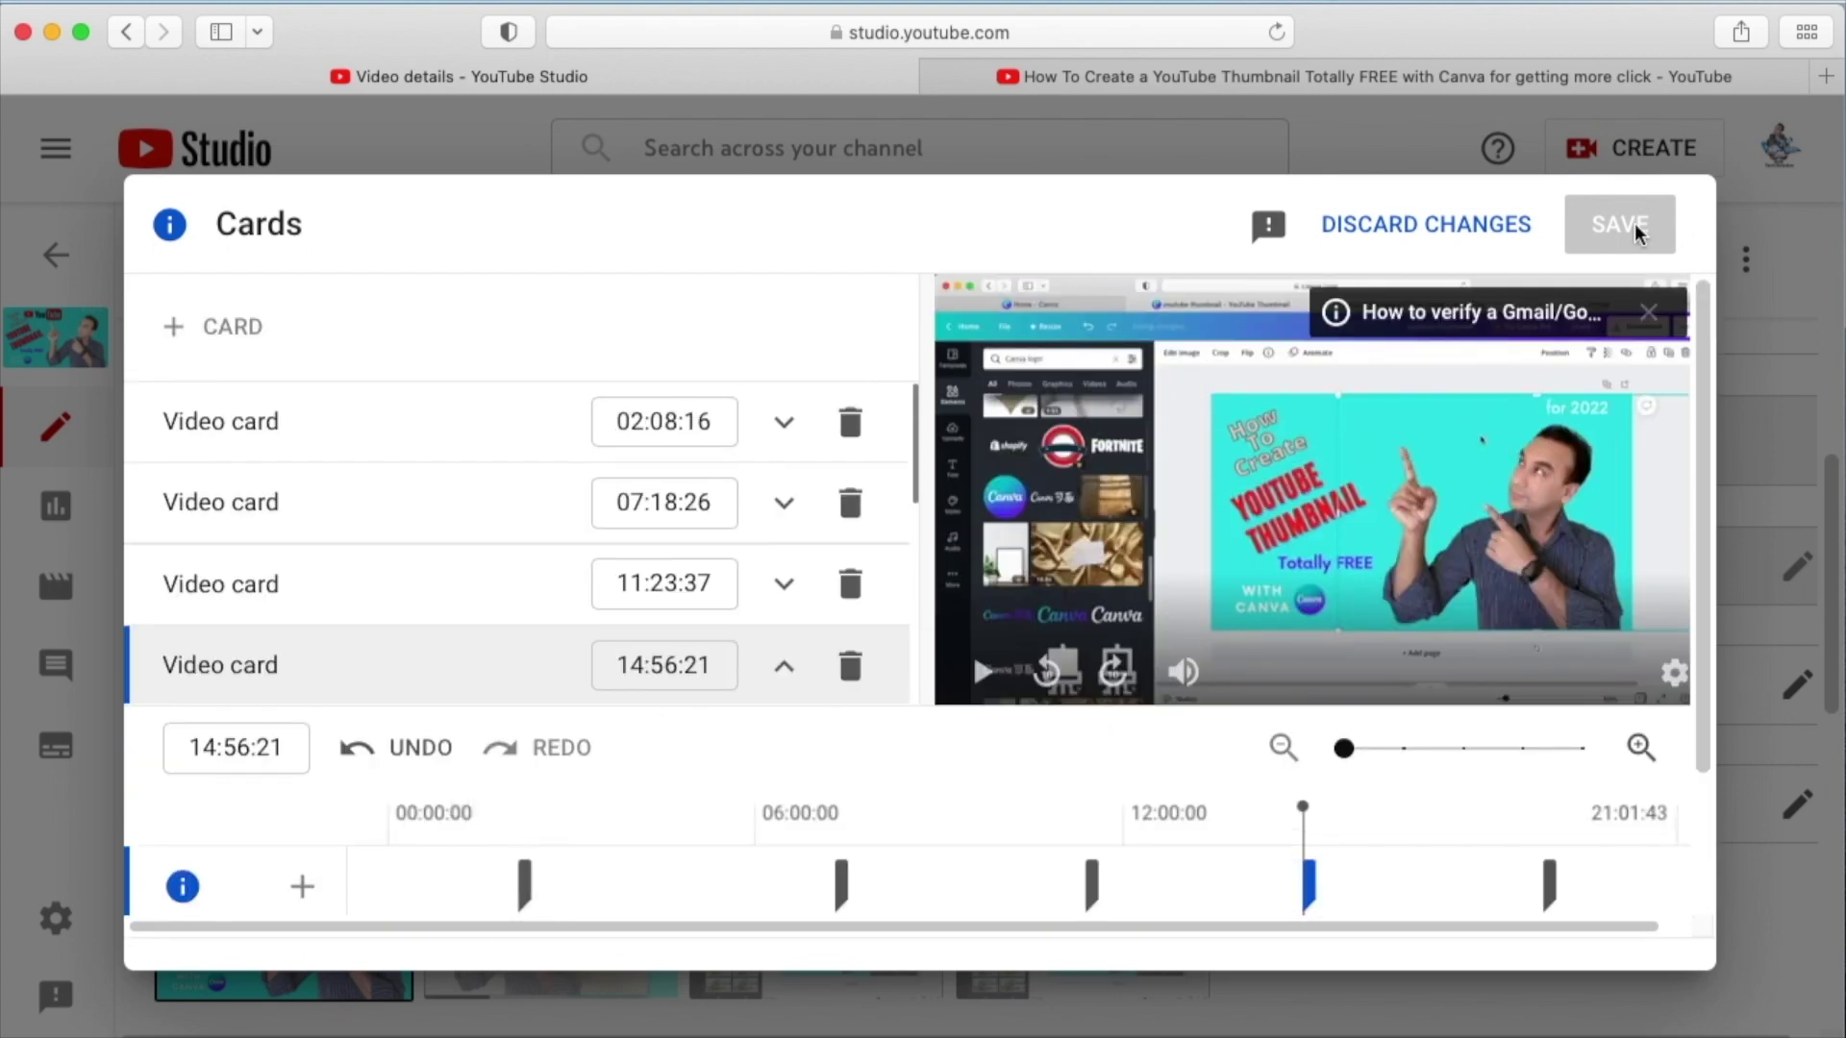
- Switch to the video's YouTube page, open its info cards in the player and browse all the promoted videos
key(ctrl+Tab)
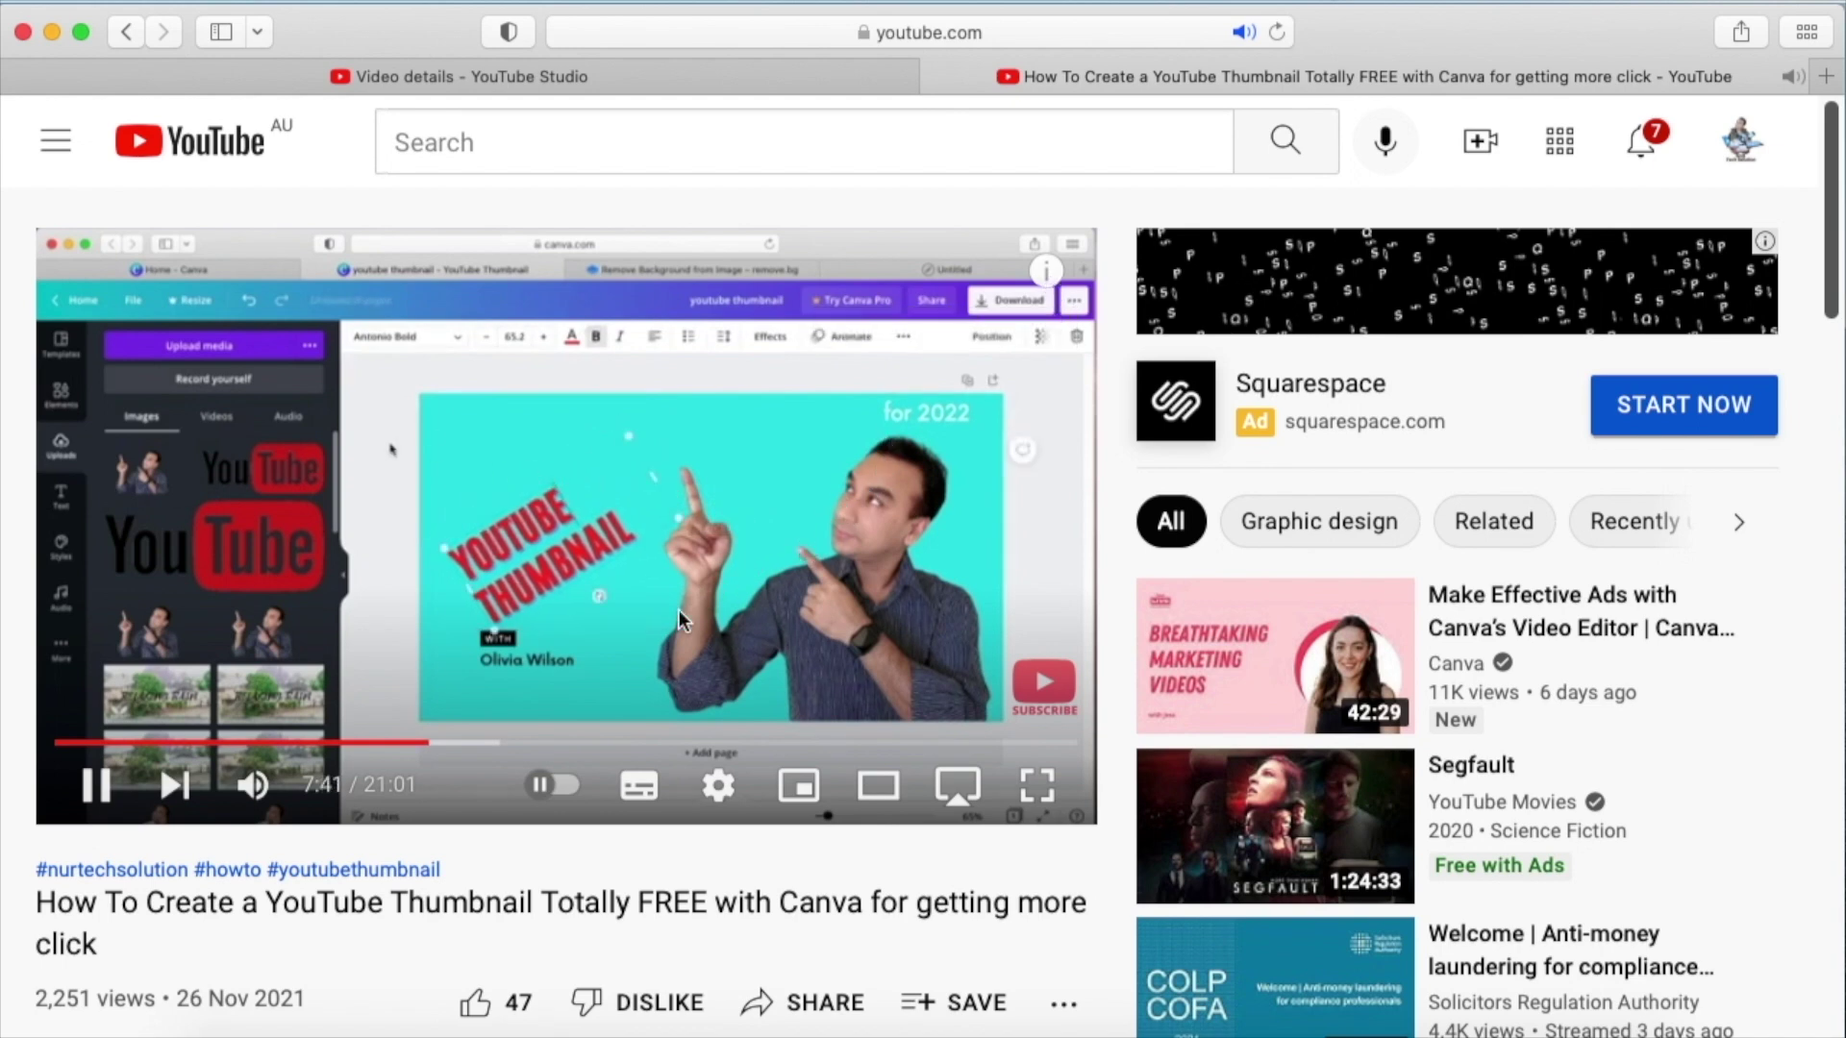
mouse_move(1052, 280)
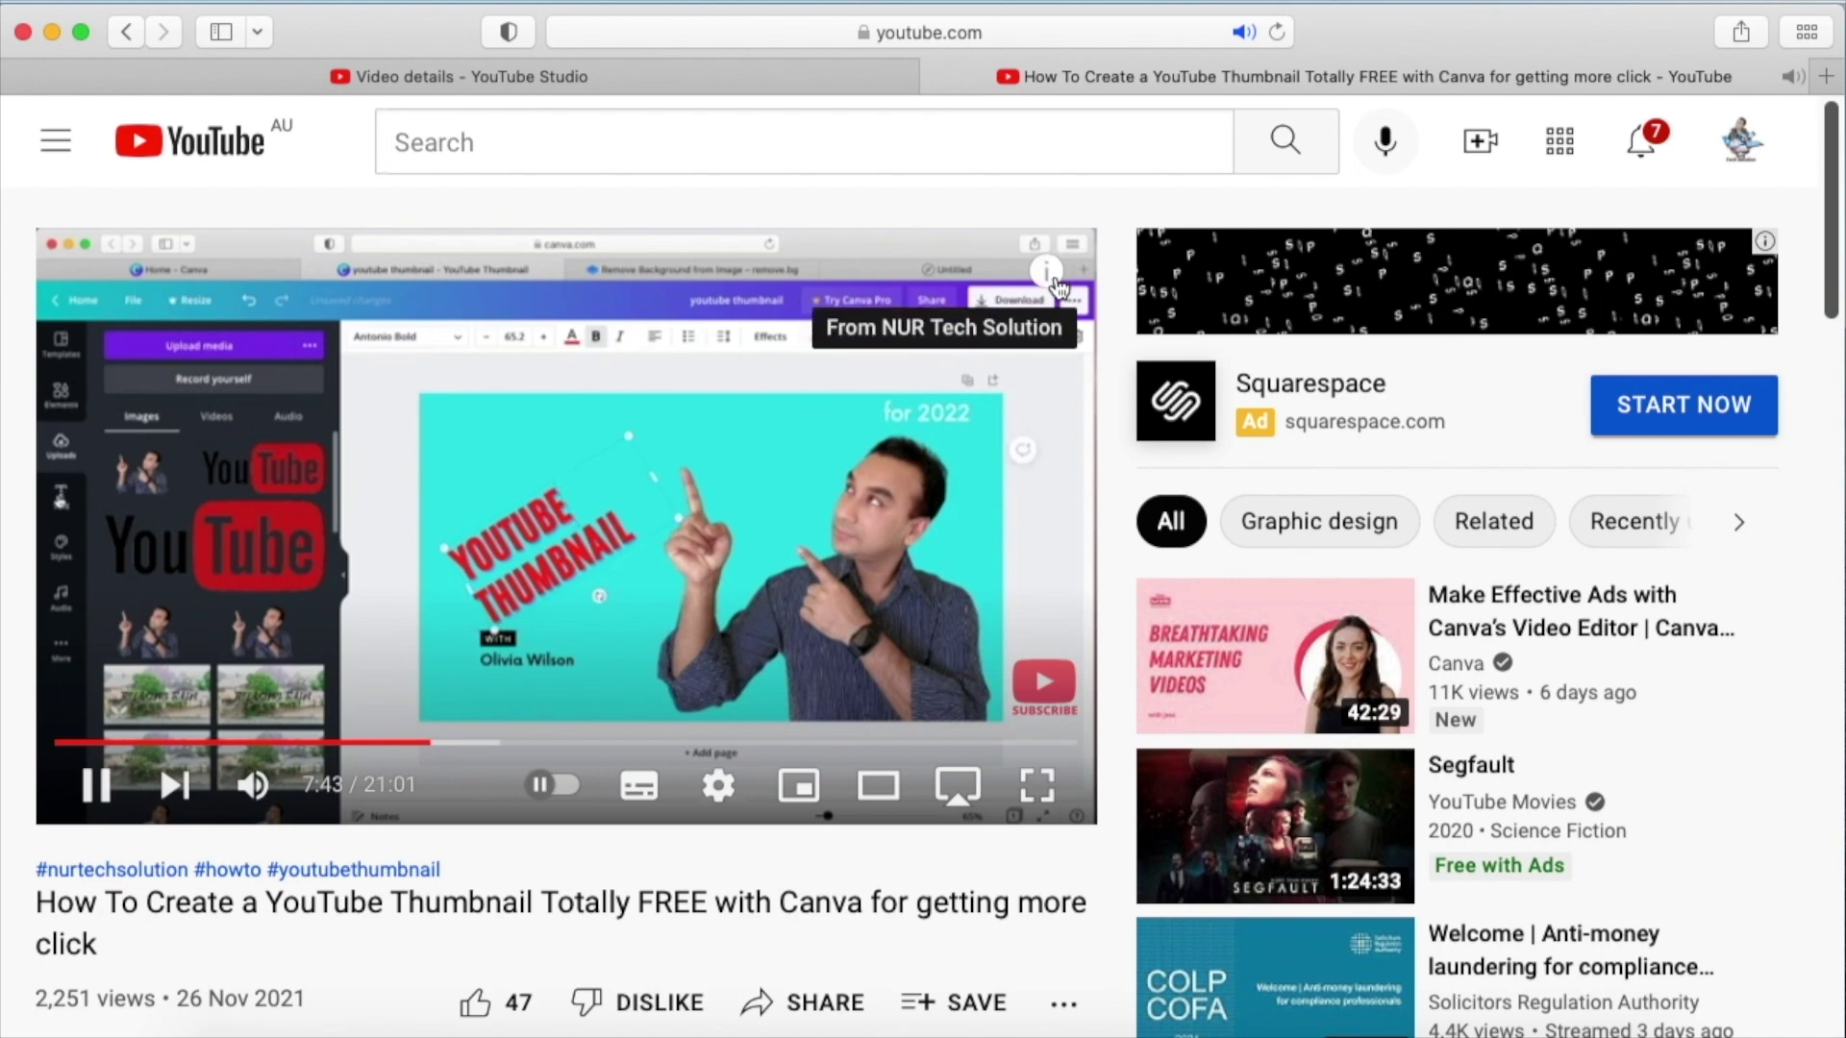
click(1051, 281)
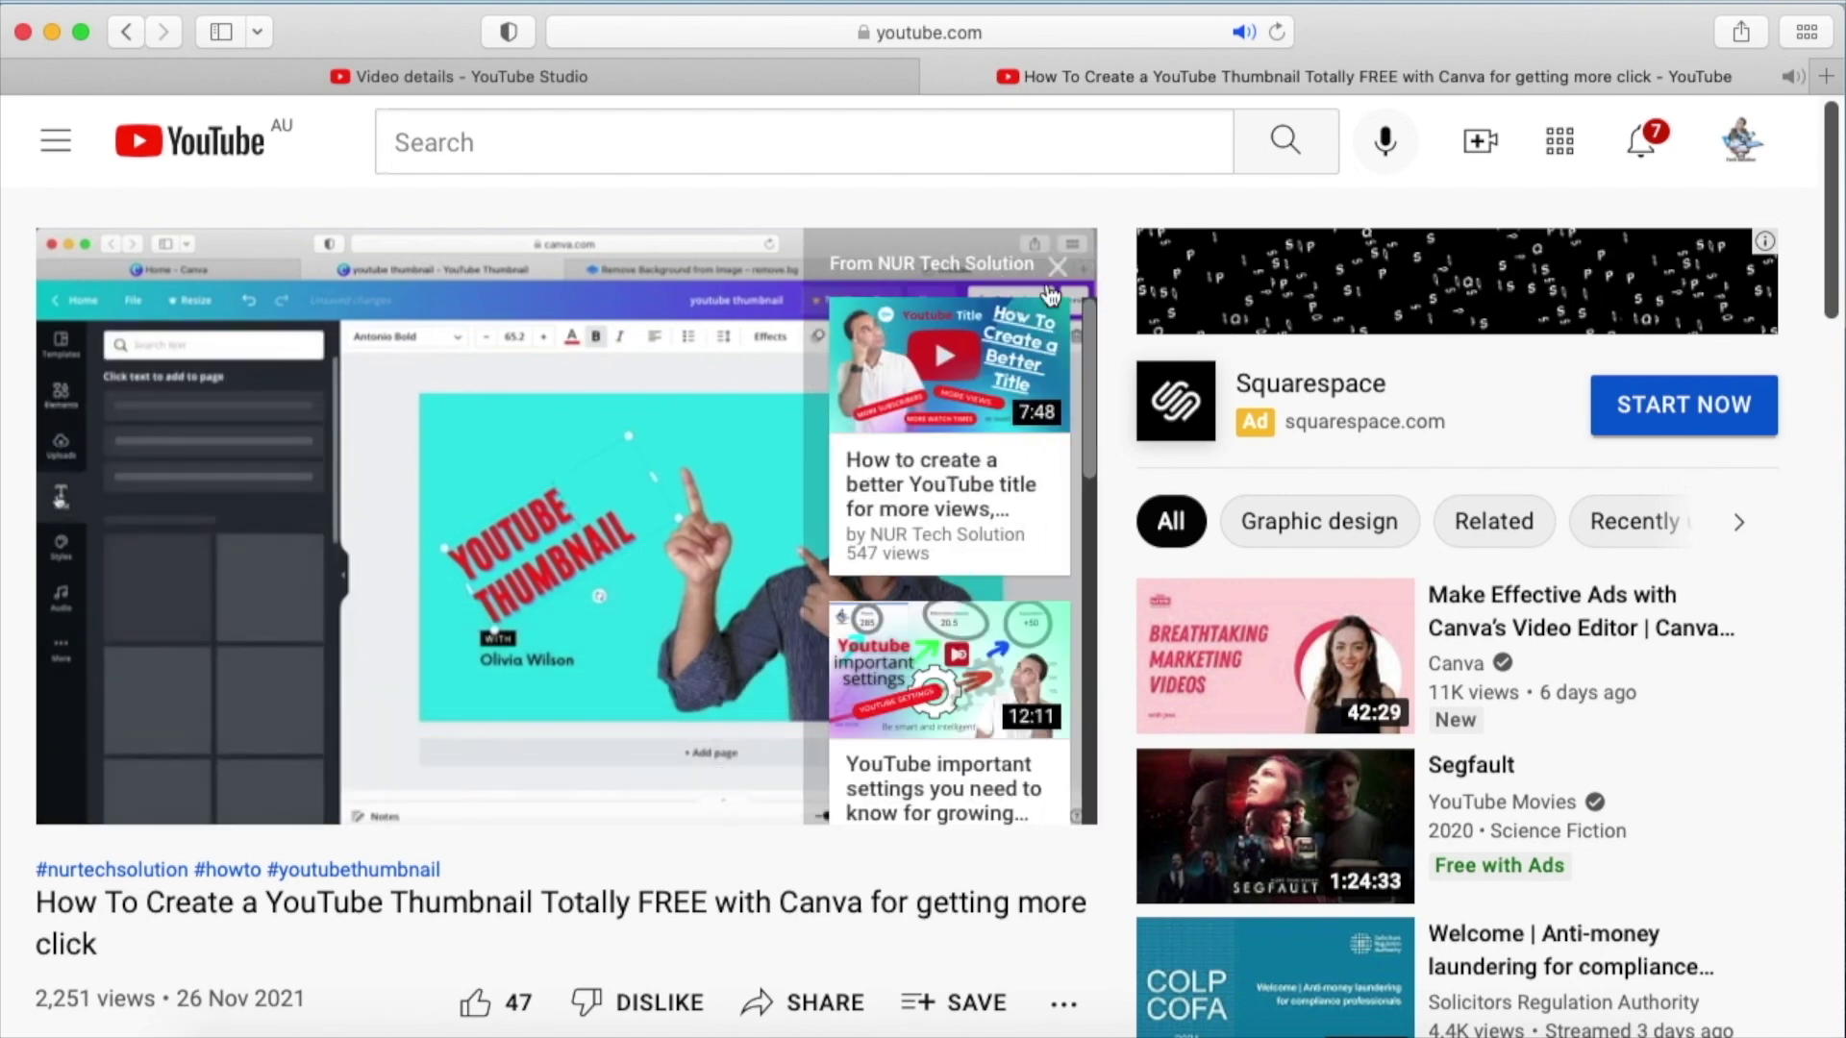
scroll(946, 490, down, 10)
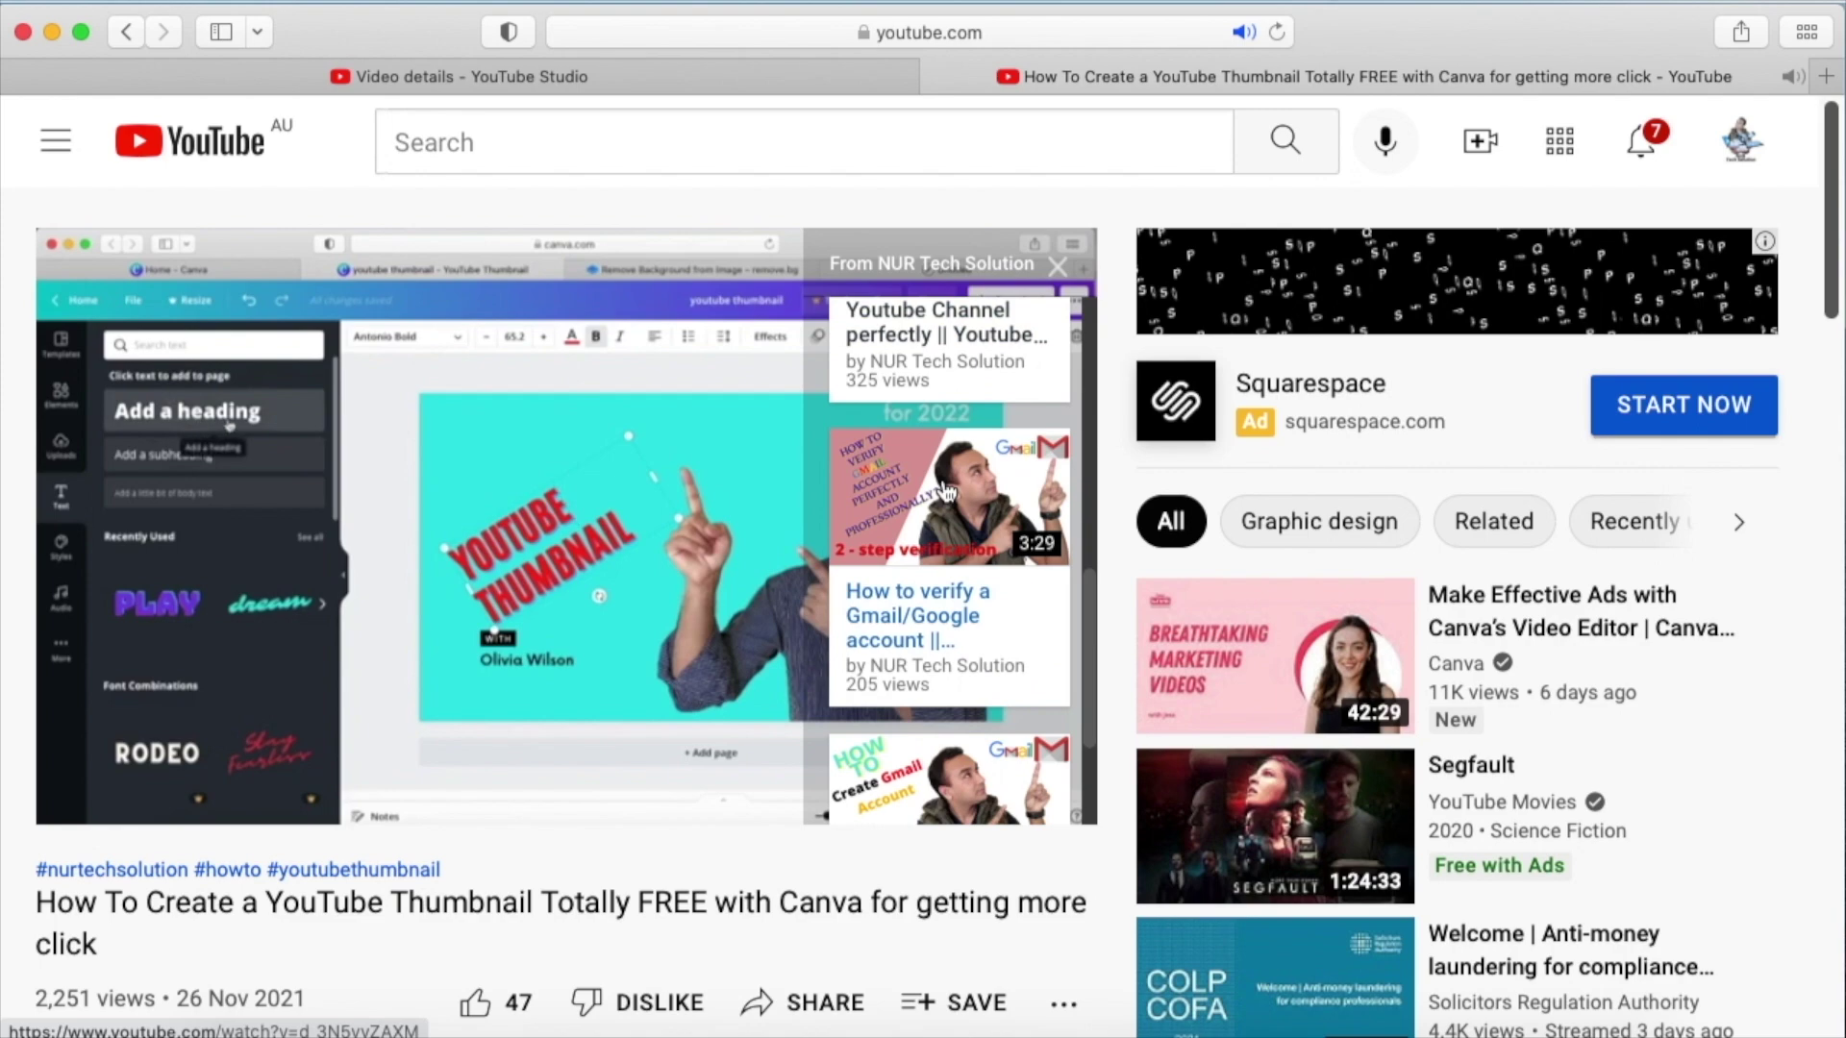
scroll(947, 490, up, 5)
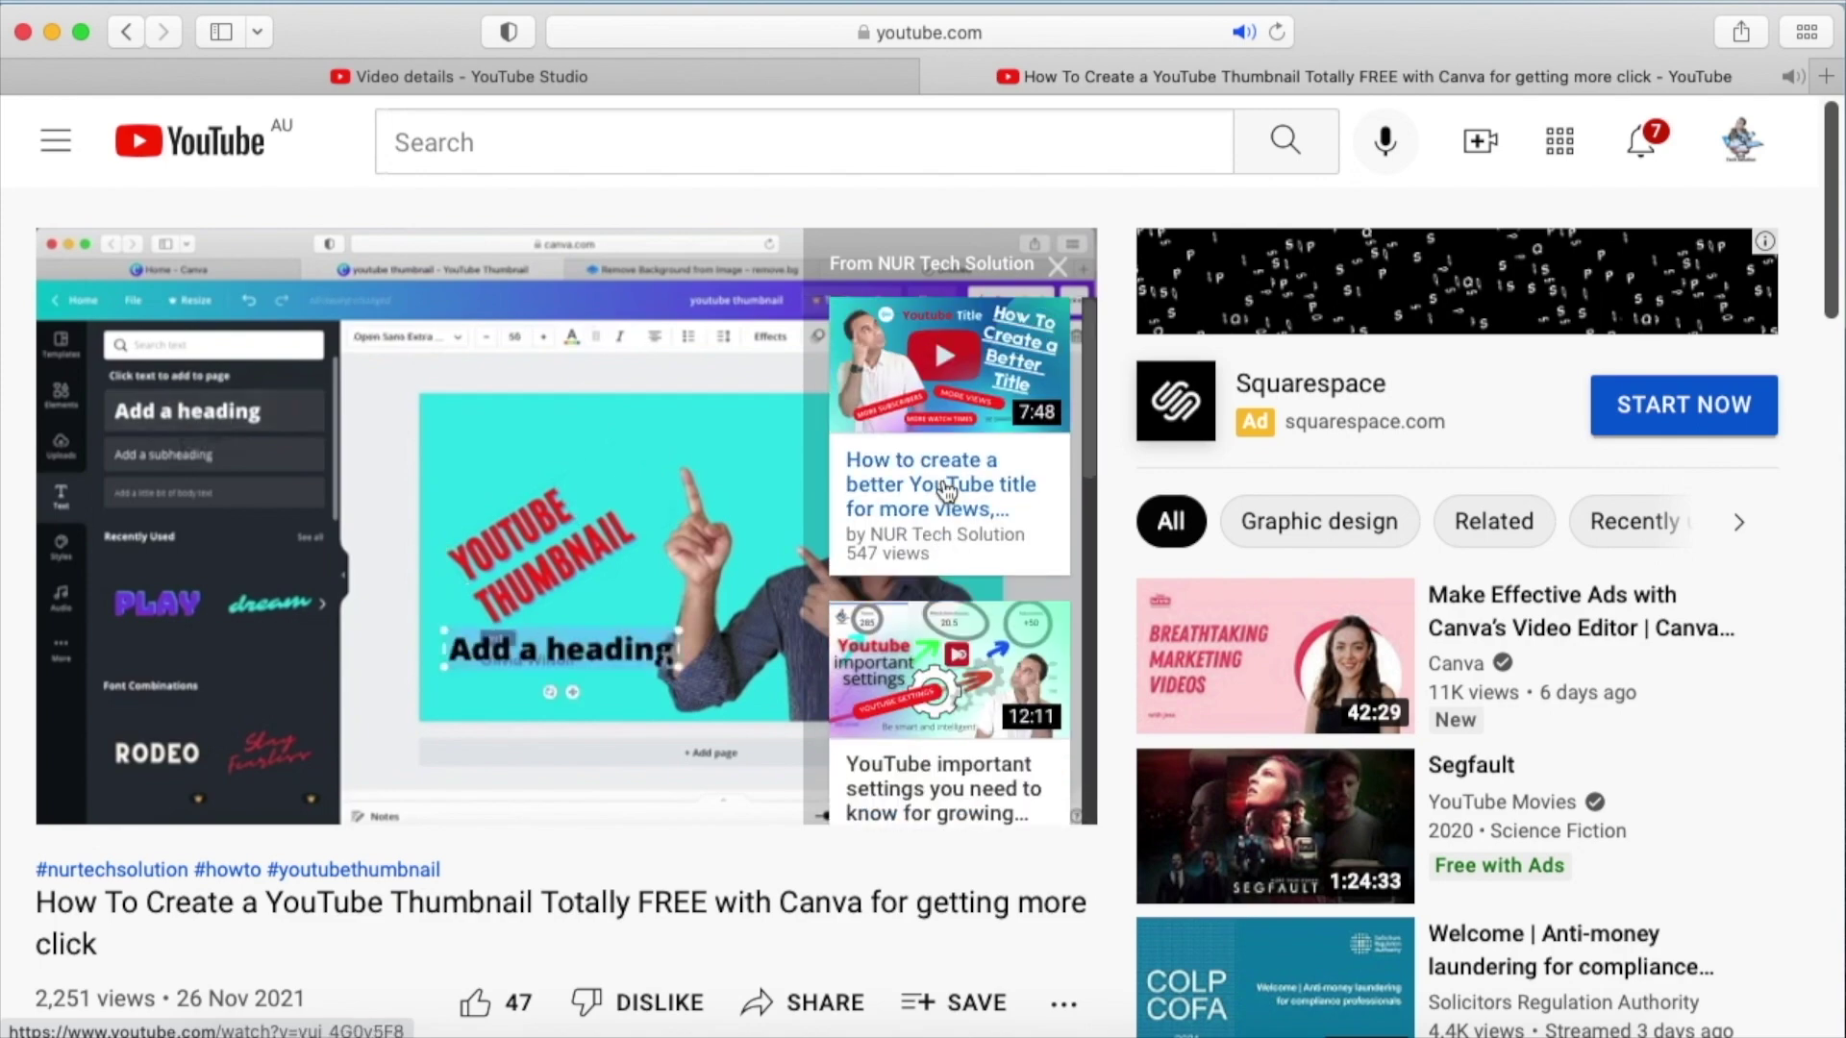
scroll(947, 492, down, 10)
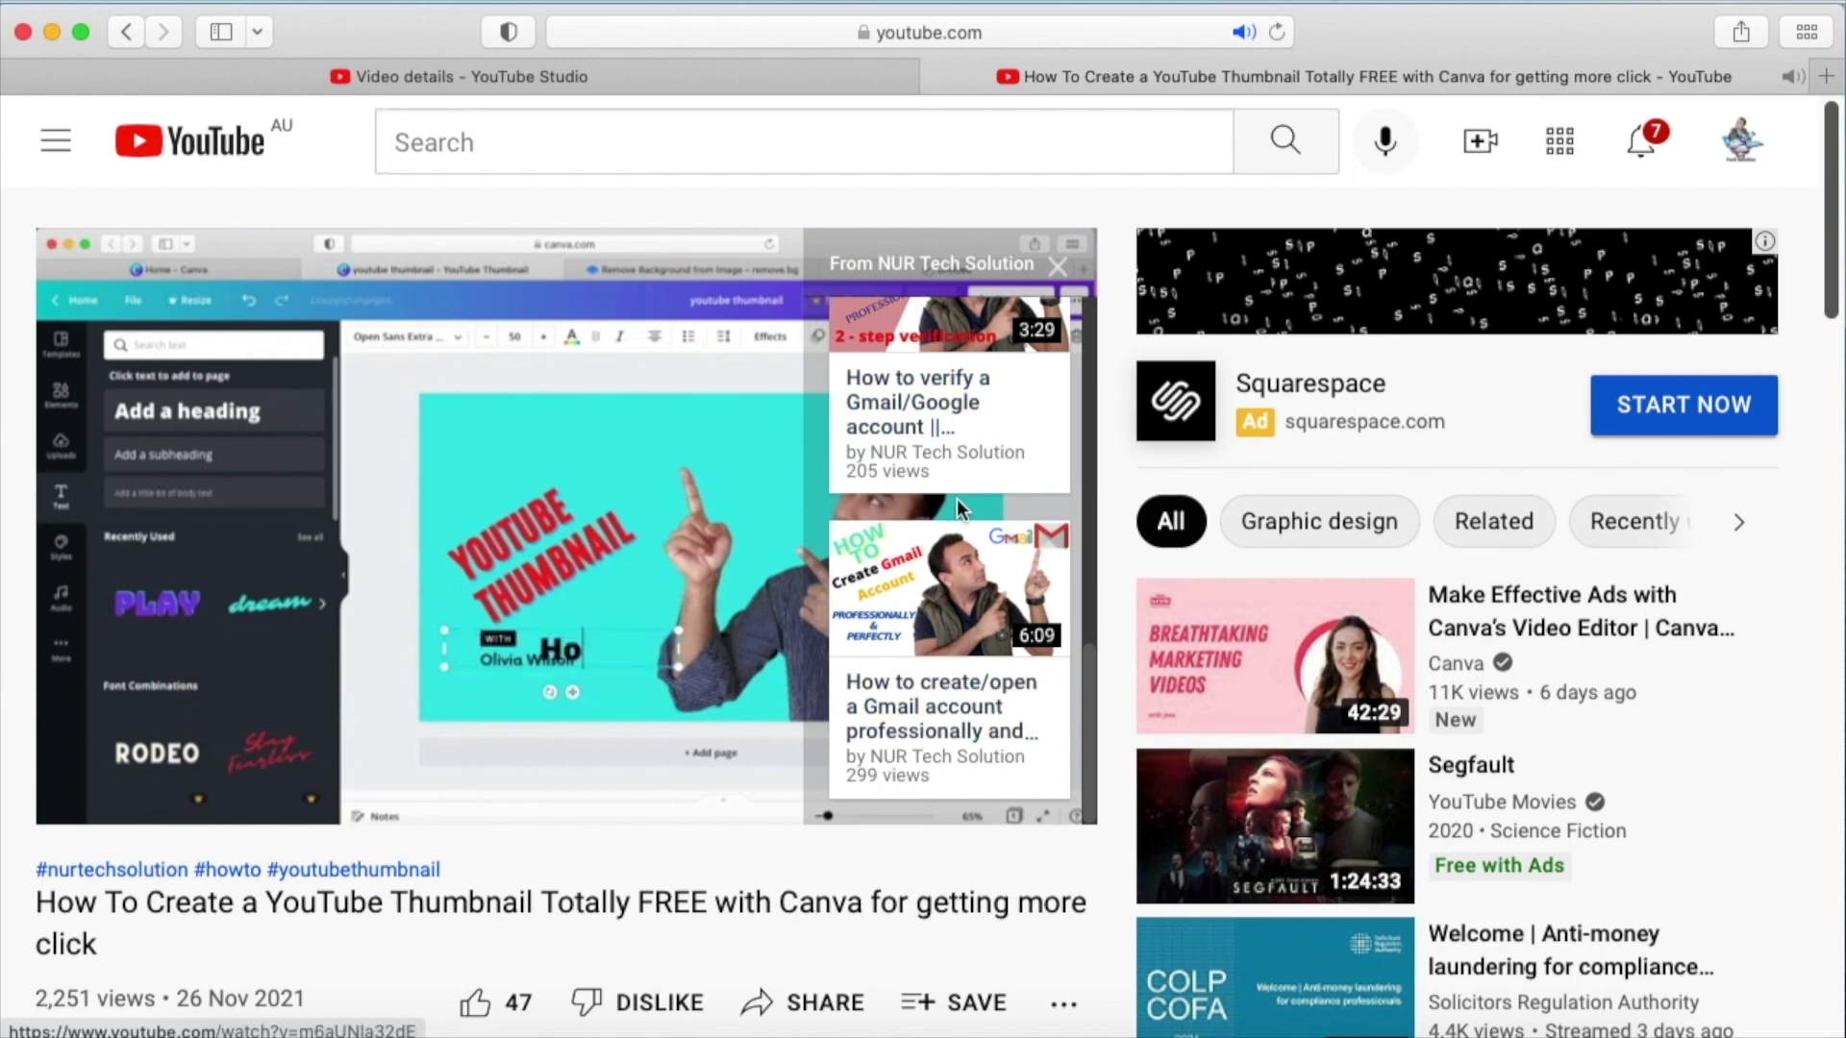
scroll(890, 569, up, 5)
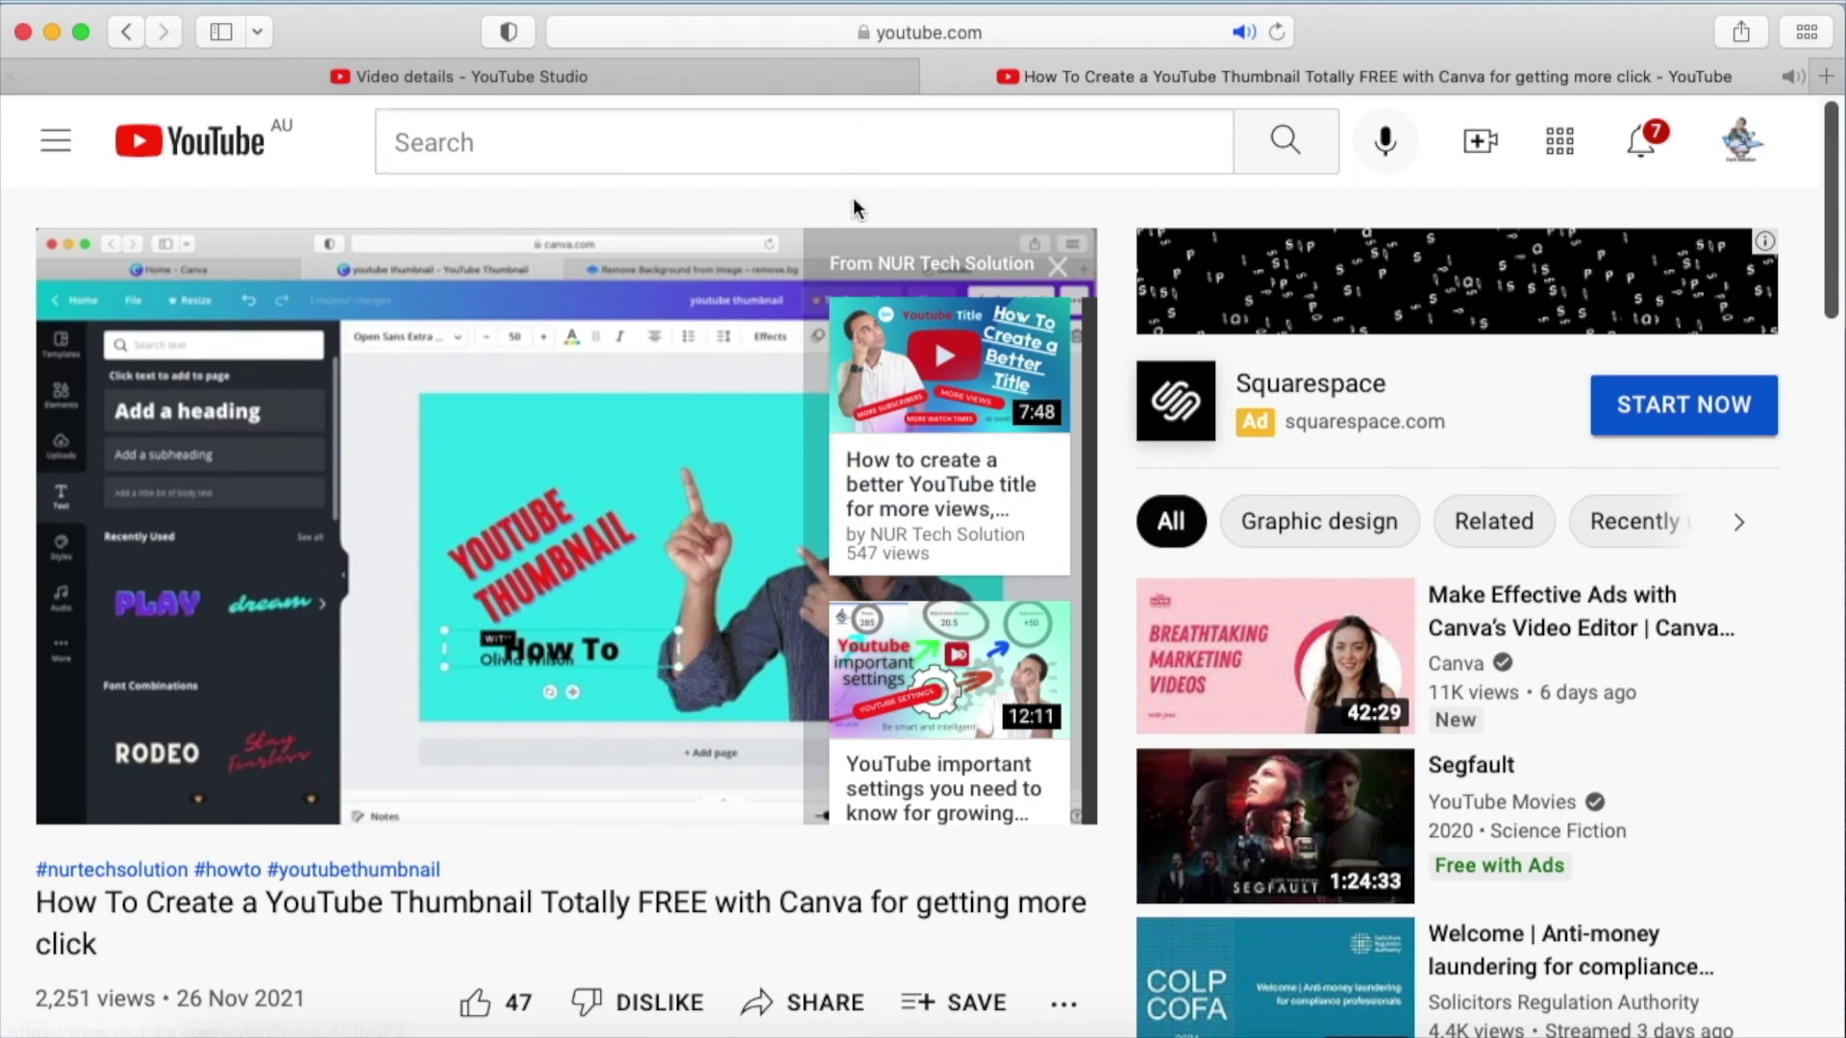
- Close the info cards list and skip the video ahead to about 20:27
click(1057, 269)
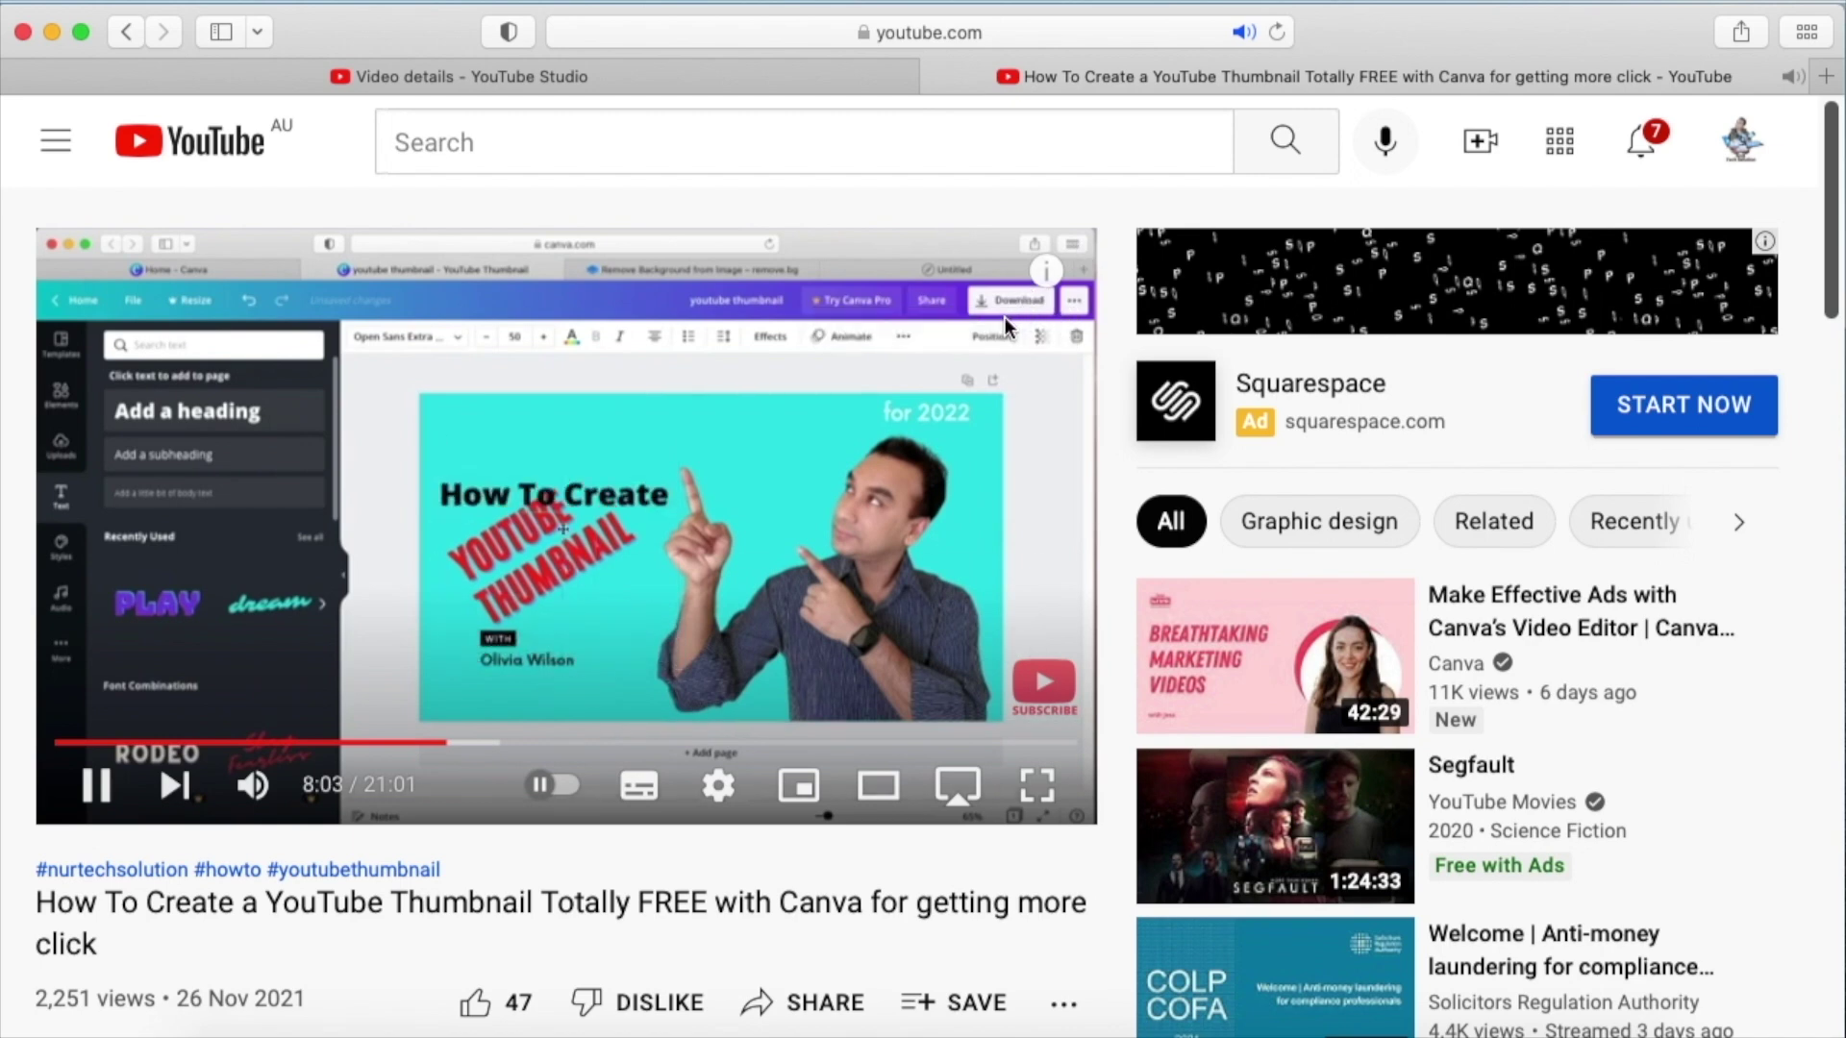
drag(442, 758, 1048, 786)
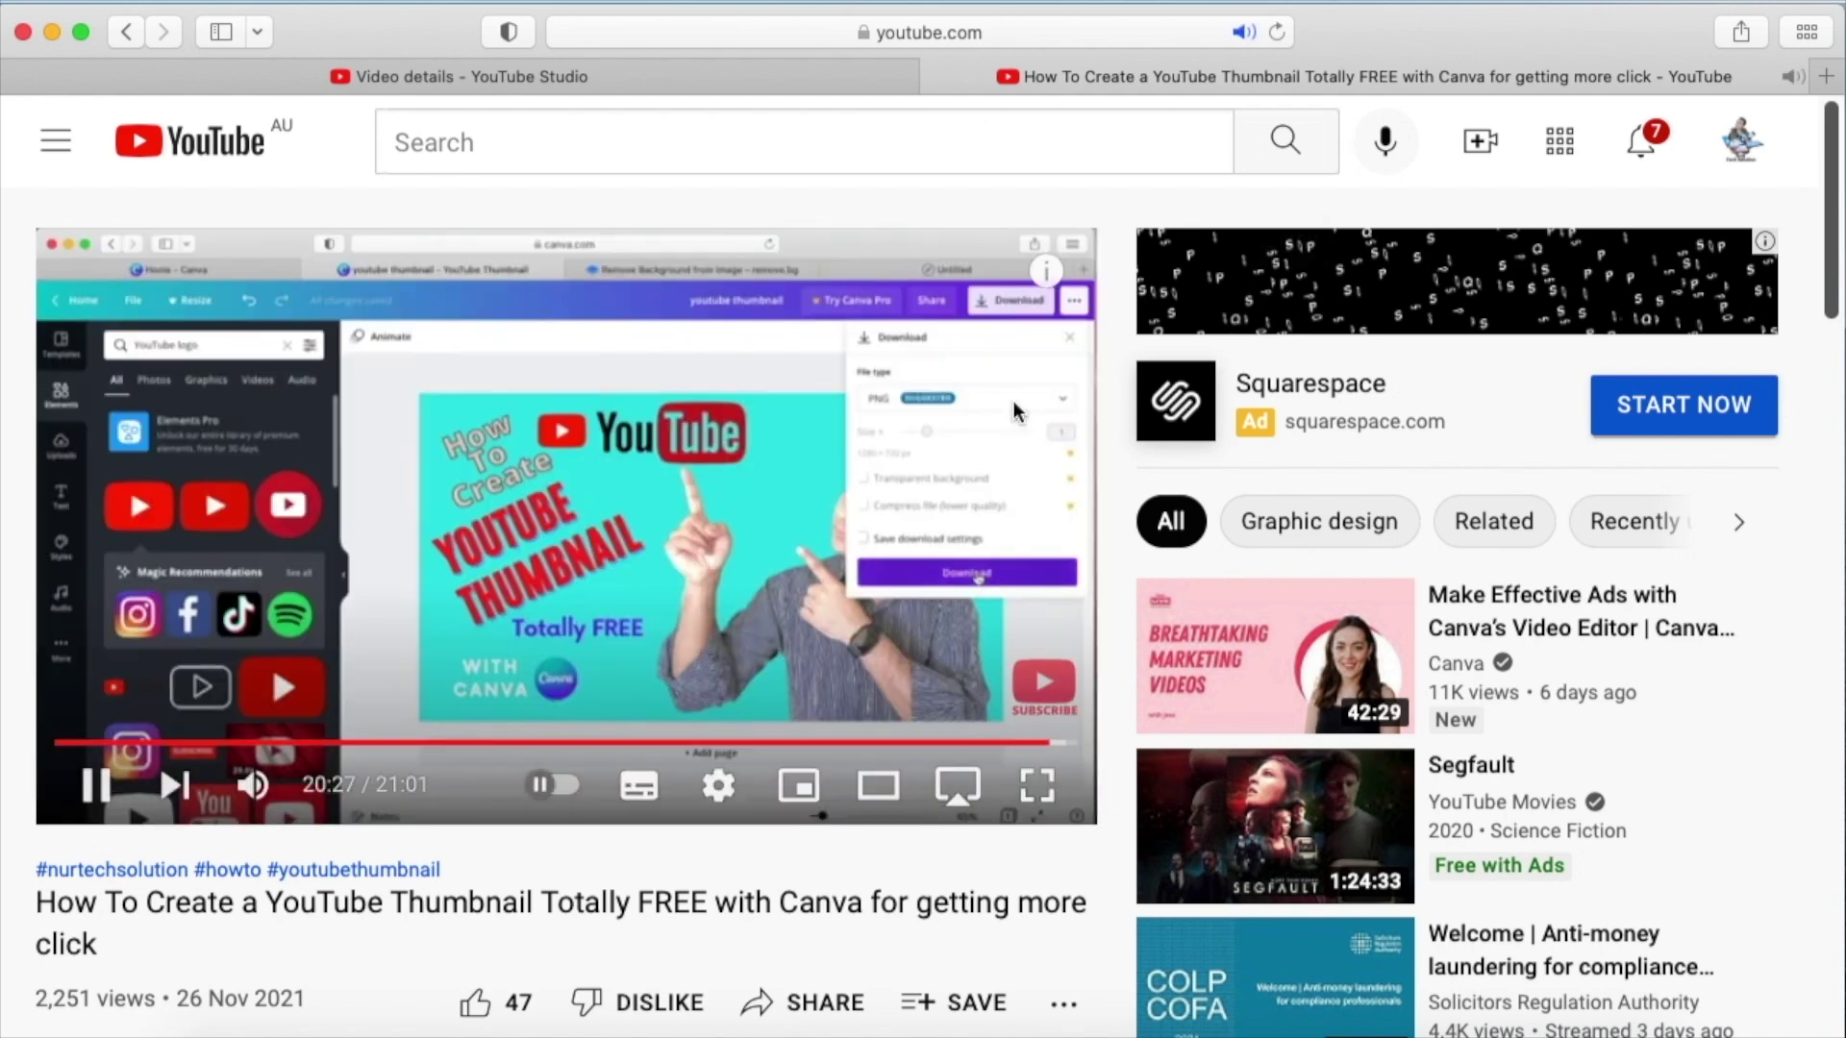